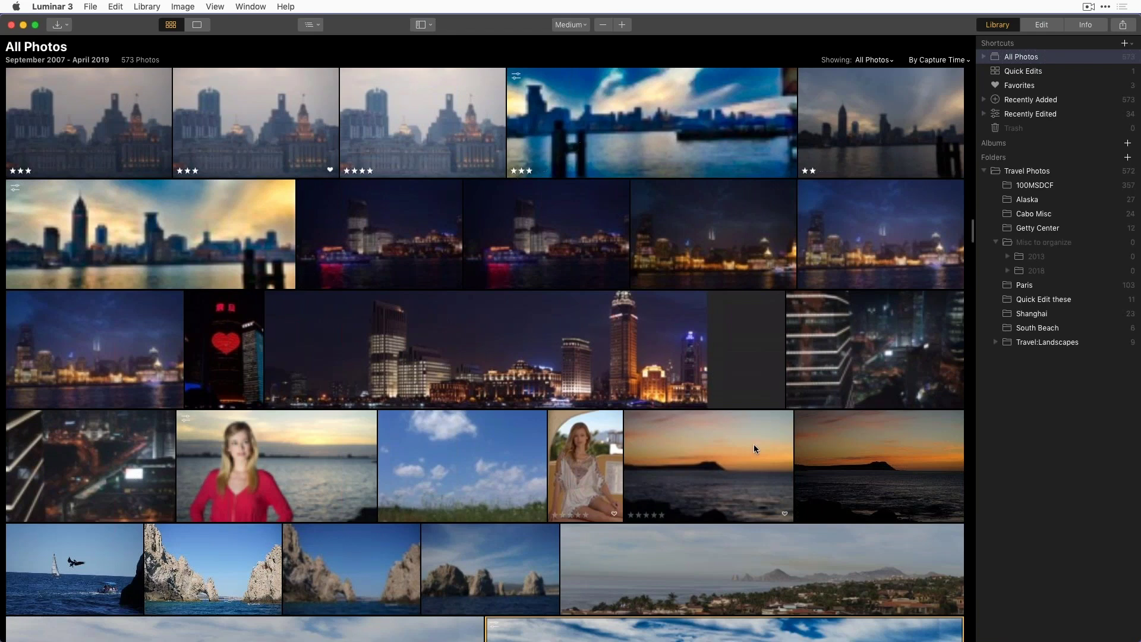
# Step: Browse All Photos and preview the grid with Small thumbnails and with Largest thumbnails
pyautogui.scroll(-10, 708, 387)
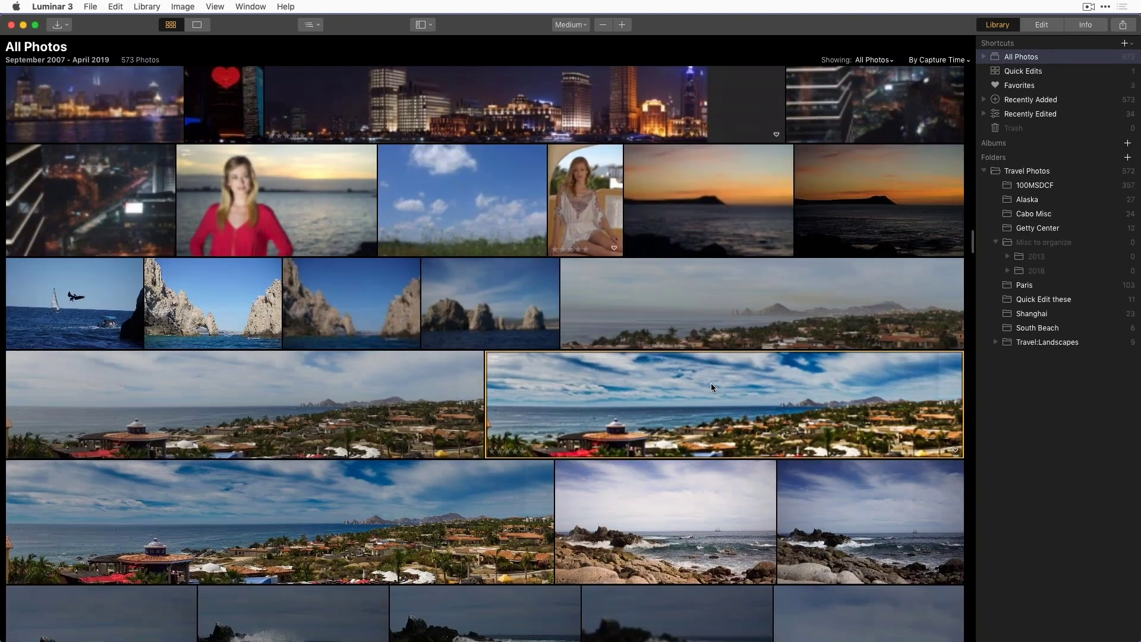
pyautogui.scroll(-6, 712, 386)
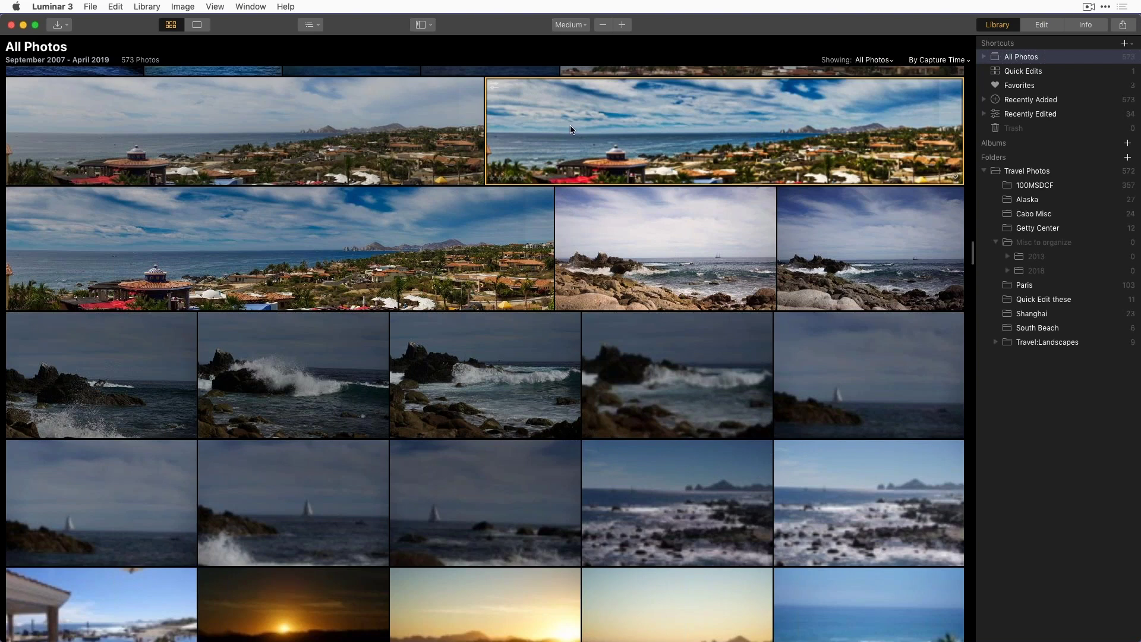
pyautogui.click(585, 28)
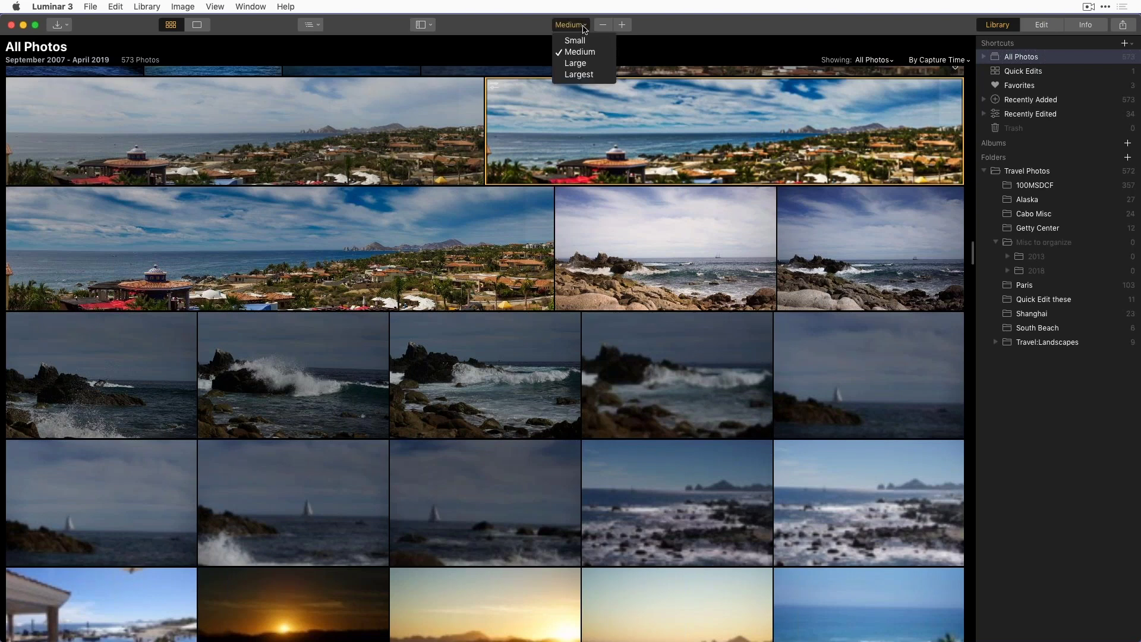
pyautogui.click(582, 40)
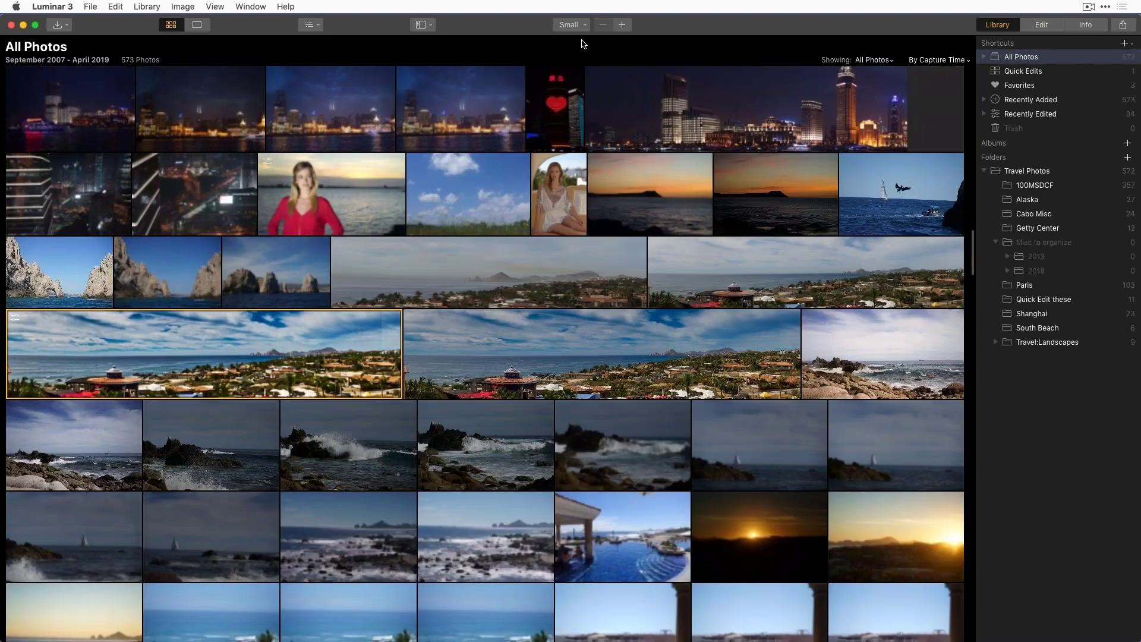
pyautogui.click(584, 26)
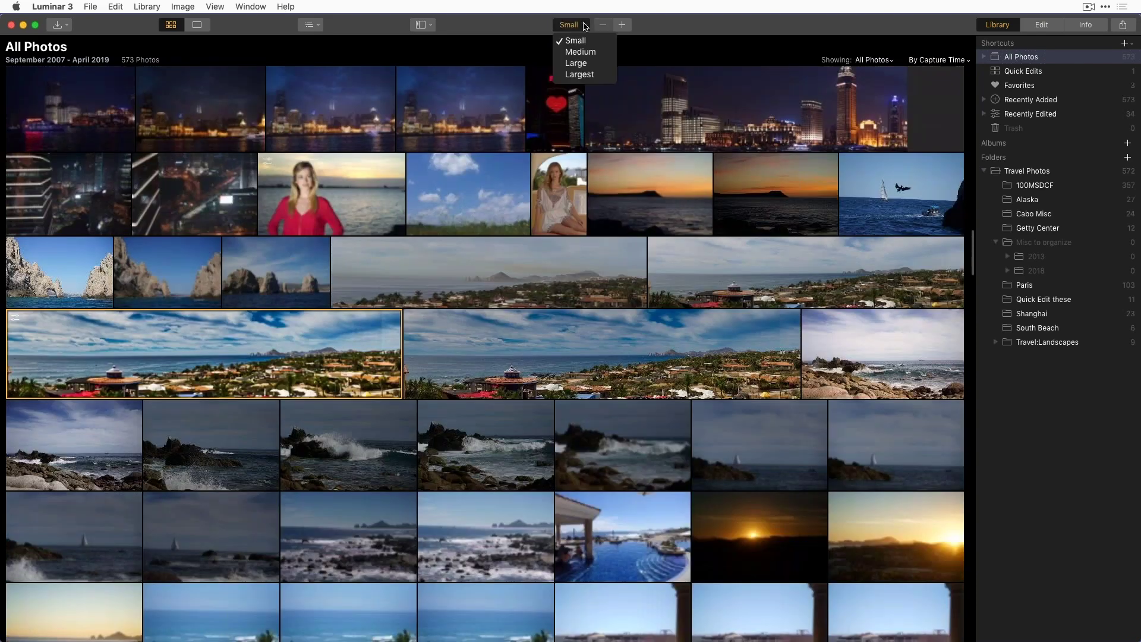
pyautogui.click(591, 74)
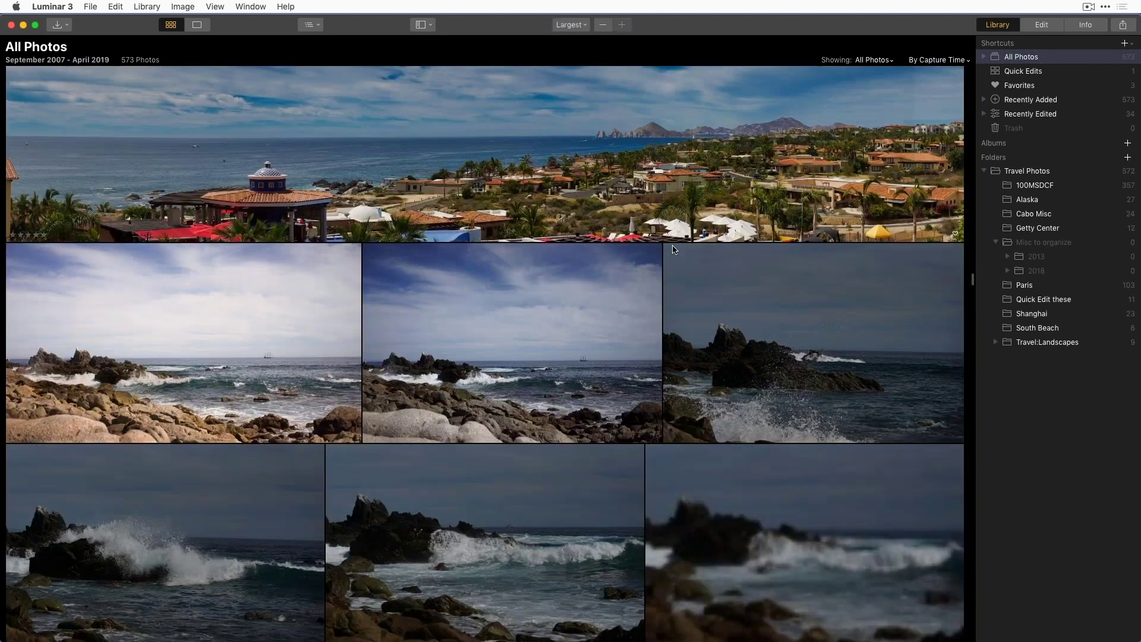
# Step: Look through the coastal photos at the largest size and set the grid thumbnails back to Medium
pyautogui.scroll(-3, 679, 247)
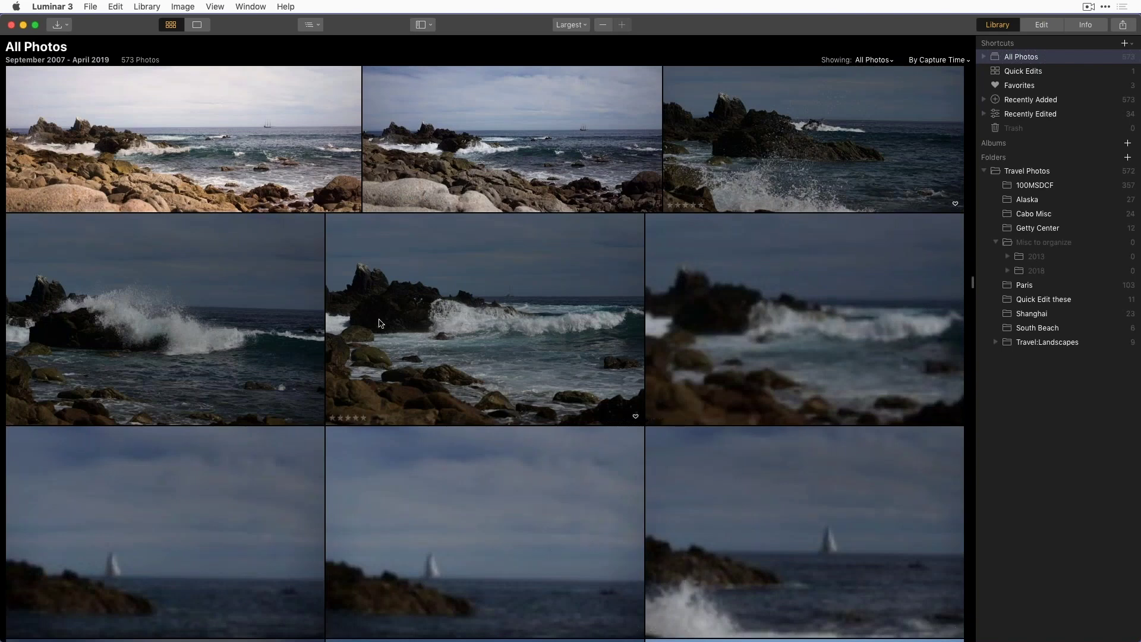
pyautogui.scroll(-2, 522, 332)
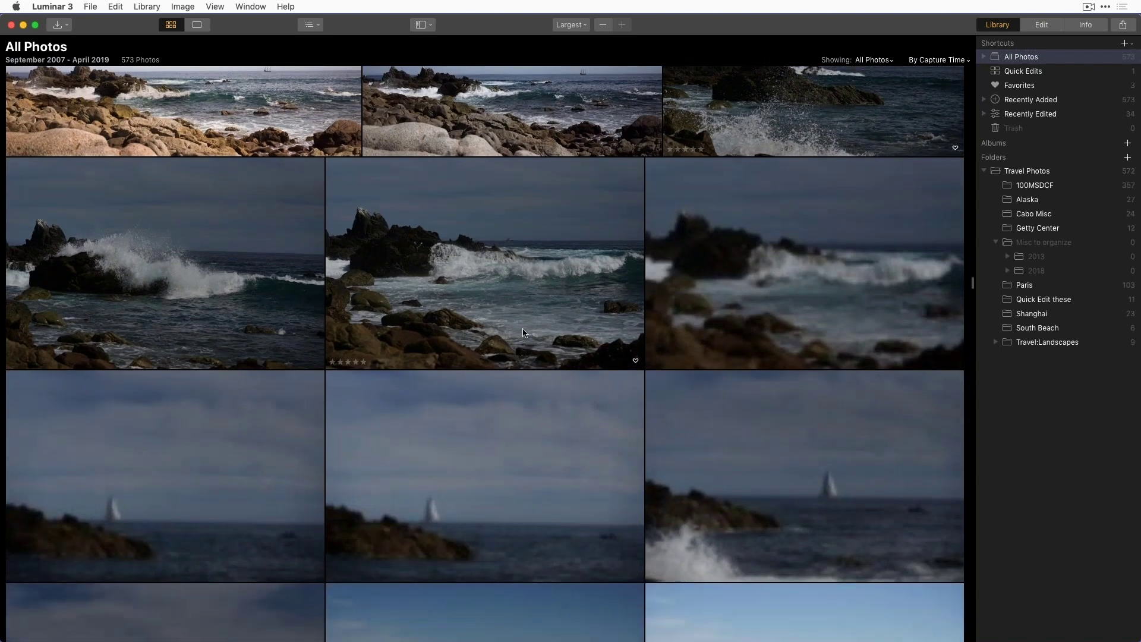
pyautogui.scroll(-6, 570, 374)
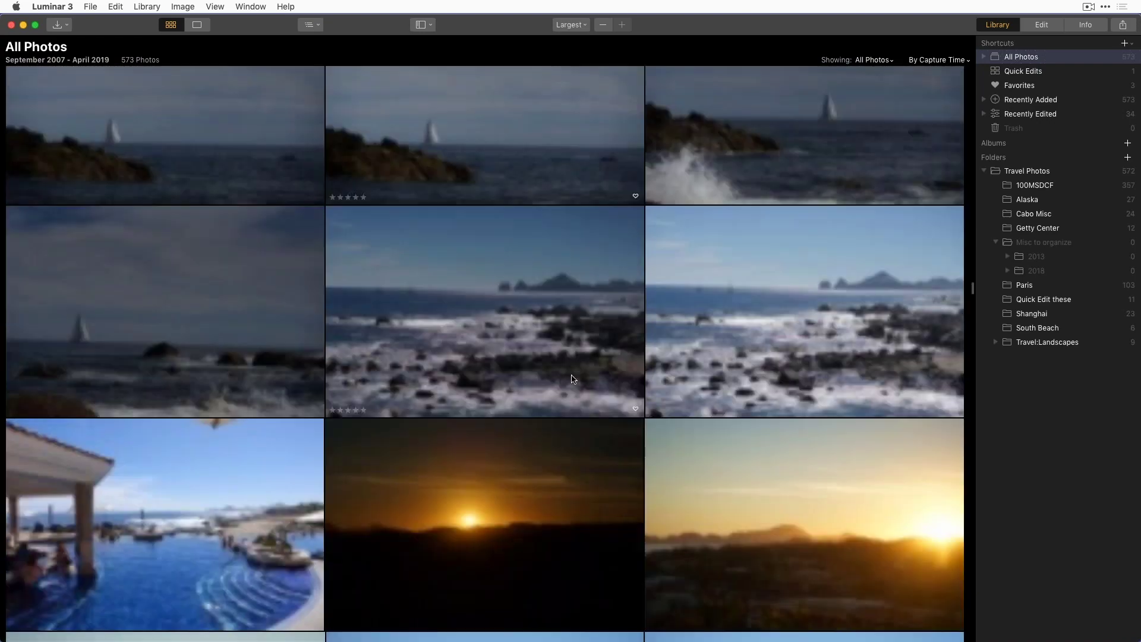
pyautogui.scroll(15, 573, 378)
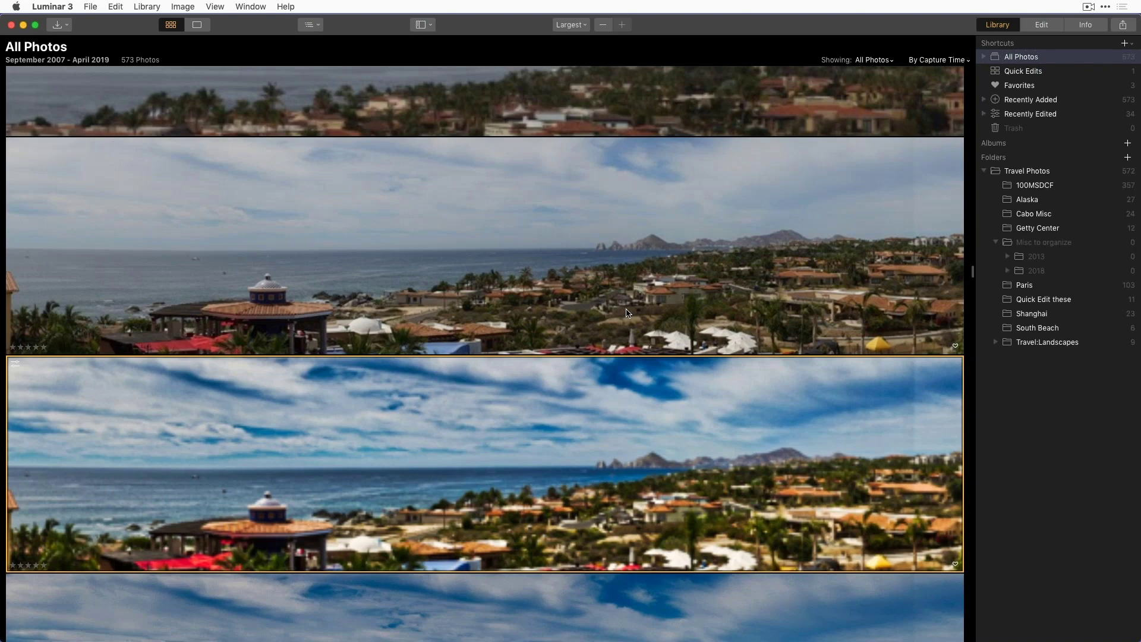
pyautogui.click(575, 26)
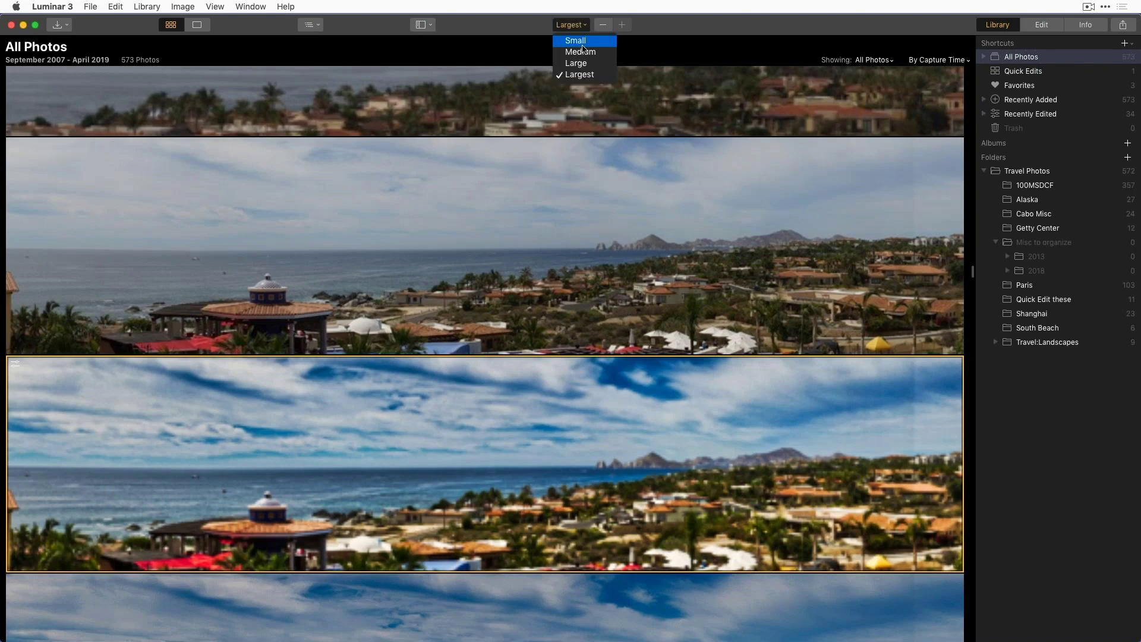
pyautogui.click(580, 51)
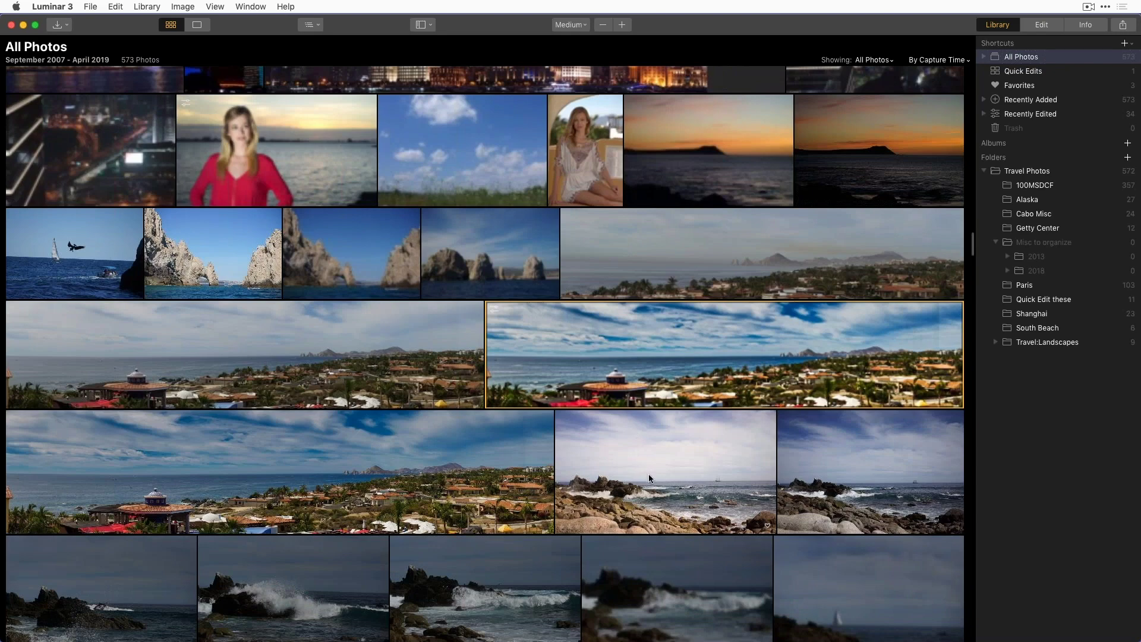
# Step: View the sunset portrait of the woman in the red blouse as a single image and return to the grid
pyautogui.scroll(10, 648, 478)
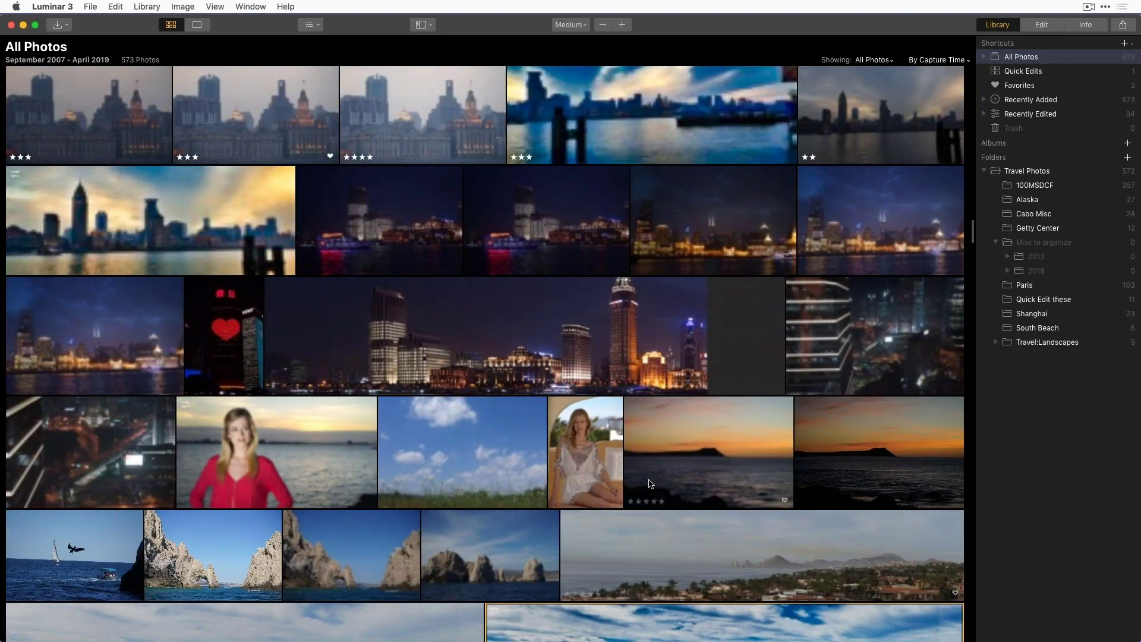
pyautogui.scroll(4, 649, 480)
pyautogui.doubleClick(338, 572)
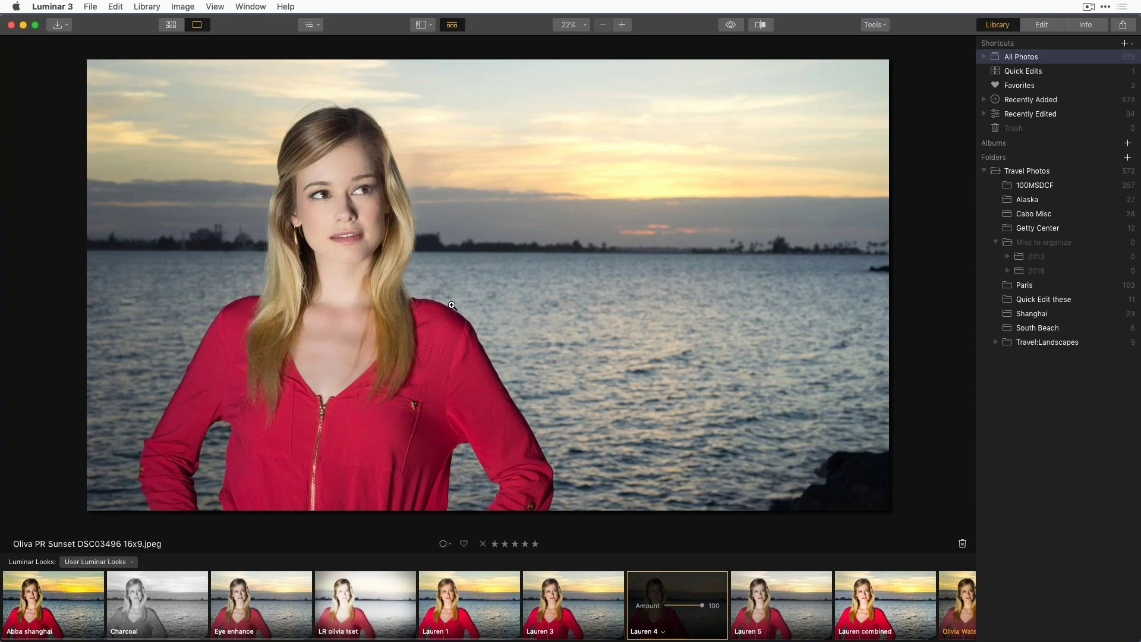
pyautogui.click(178, 30)
# Step: Find the portrait of the smiling woman with the blue scarf, view it enlarged and return to the grid
pyautogui.scroll(15, 475, 445)
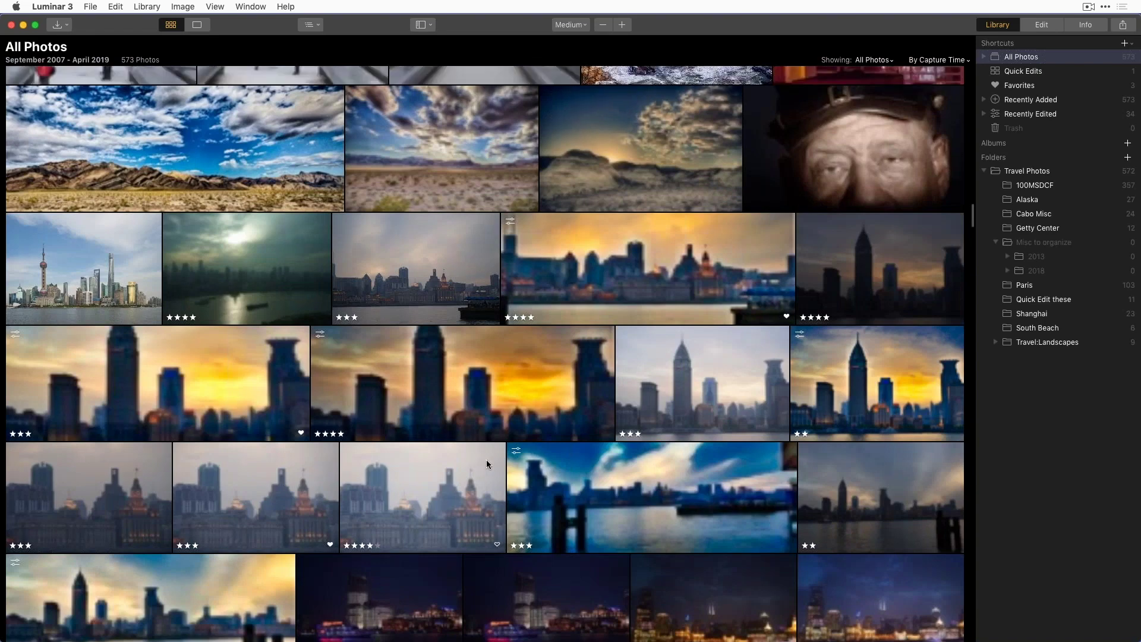
pyautogui.scroll(3, 502, 475)
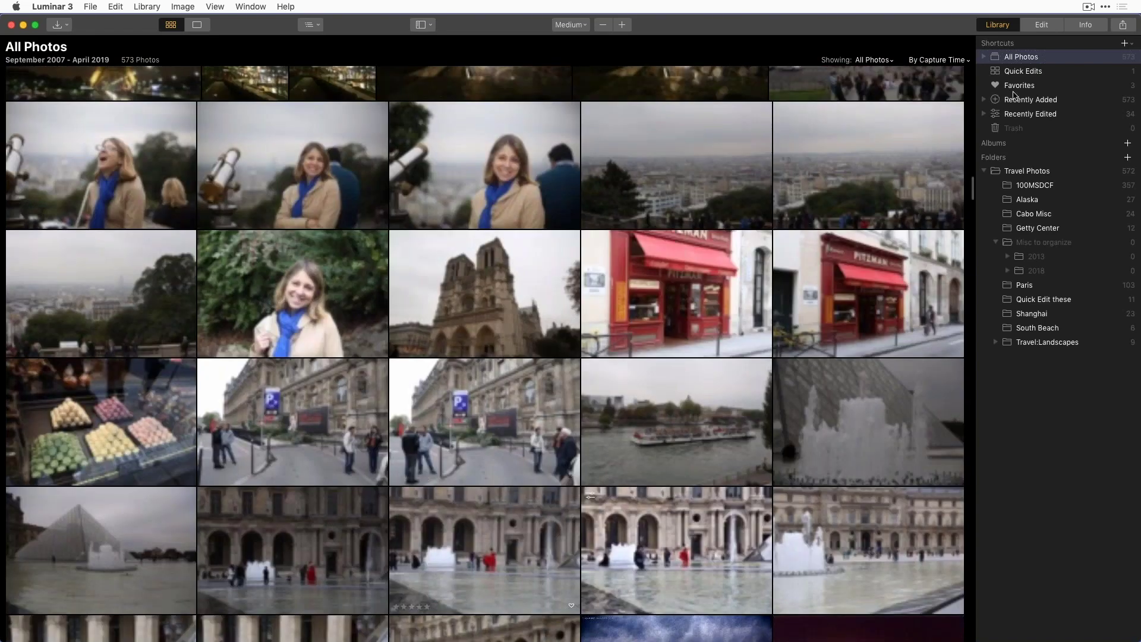
pyautogui.scroll(3, 489, 267)
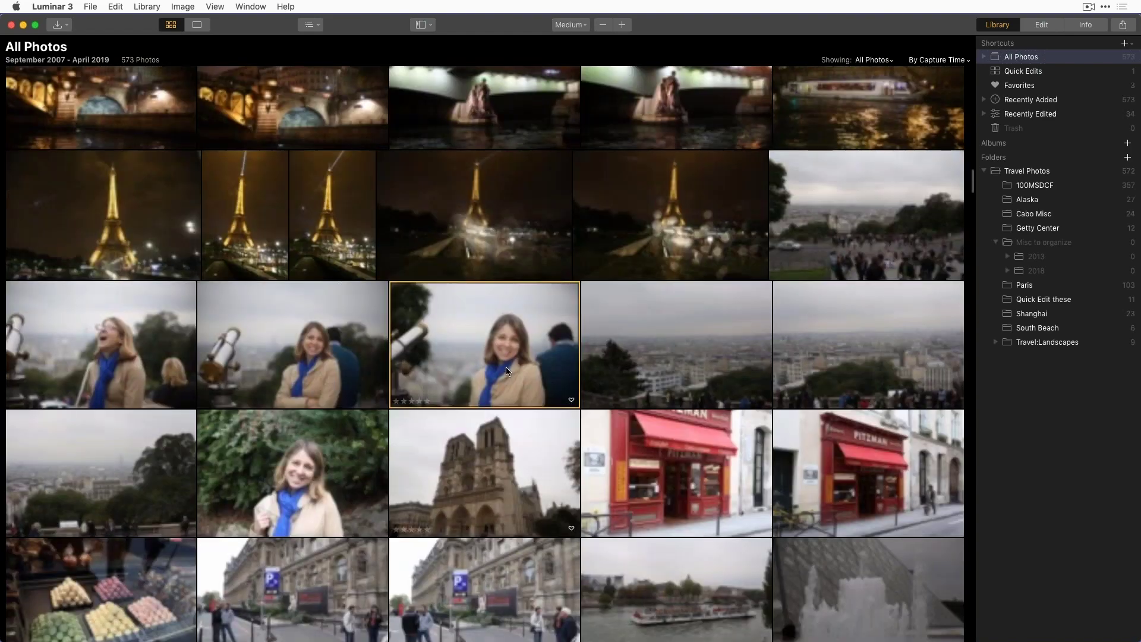
pyautogui.doubleClick(509, 358)
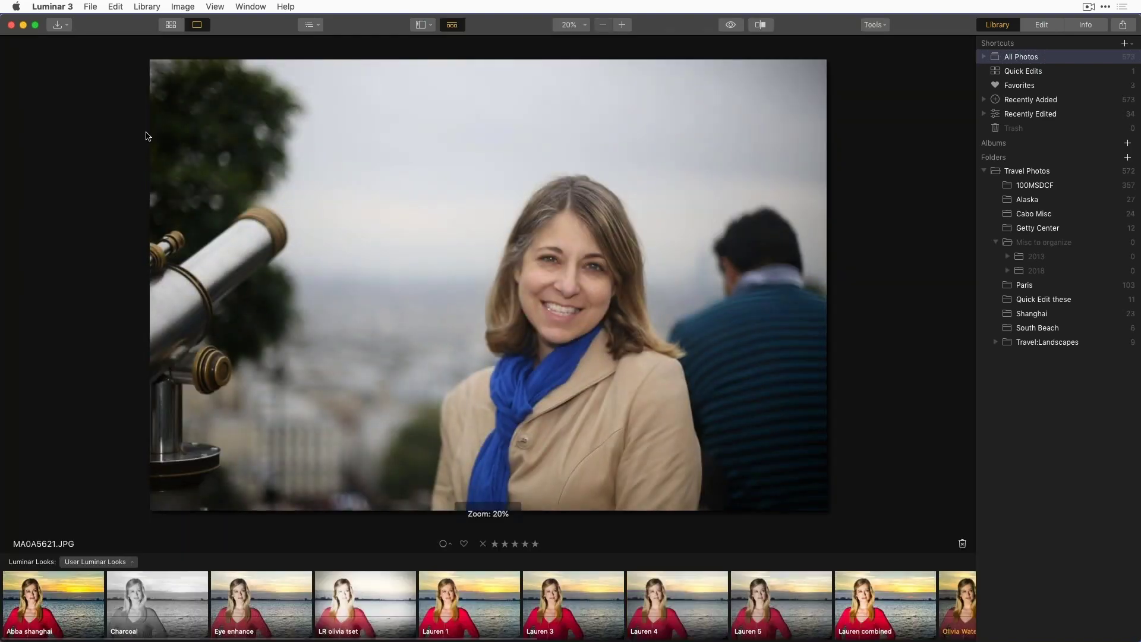
pyautogui.click(172, 27)
# Step: View the night photo of the Au P'tit Boulevard café as a single image and return to the grid
pyautogui.scroll(5, 417, 283)
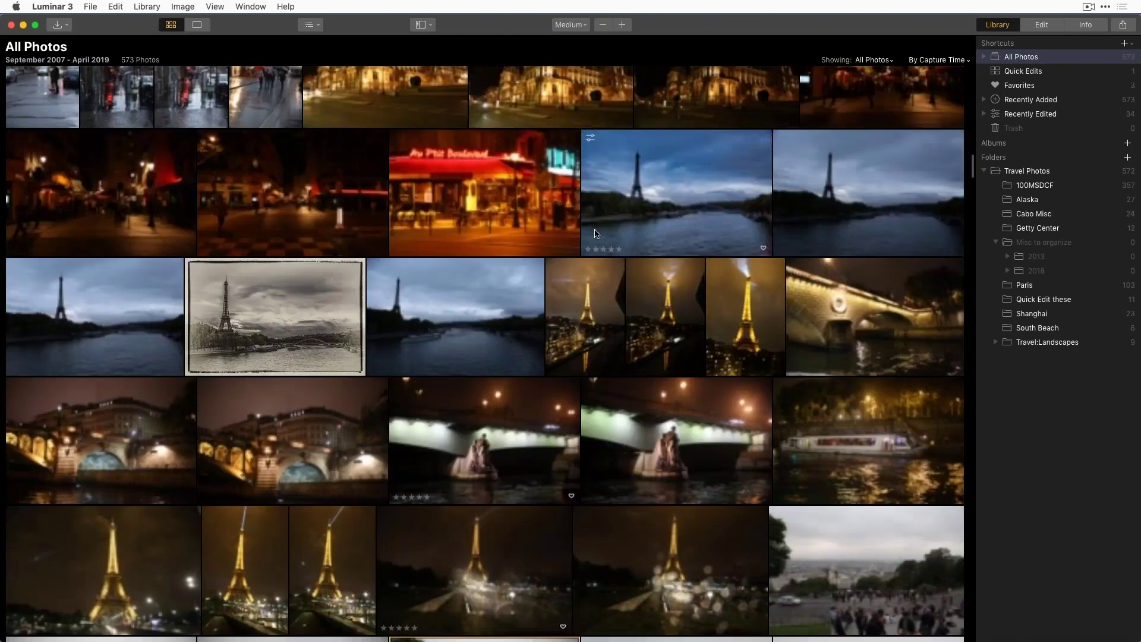
pyautogui.doubleClick(491, 230)
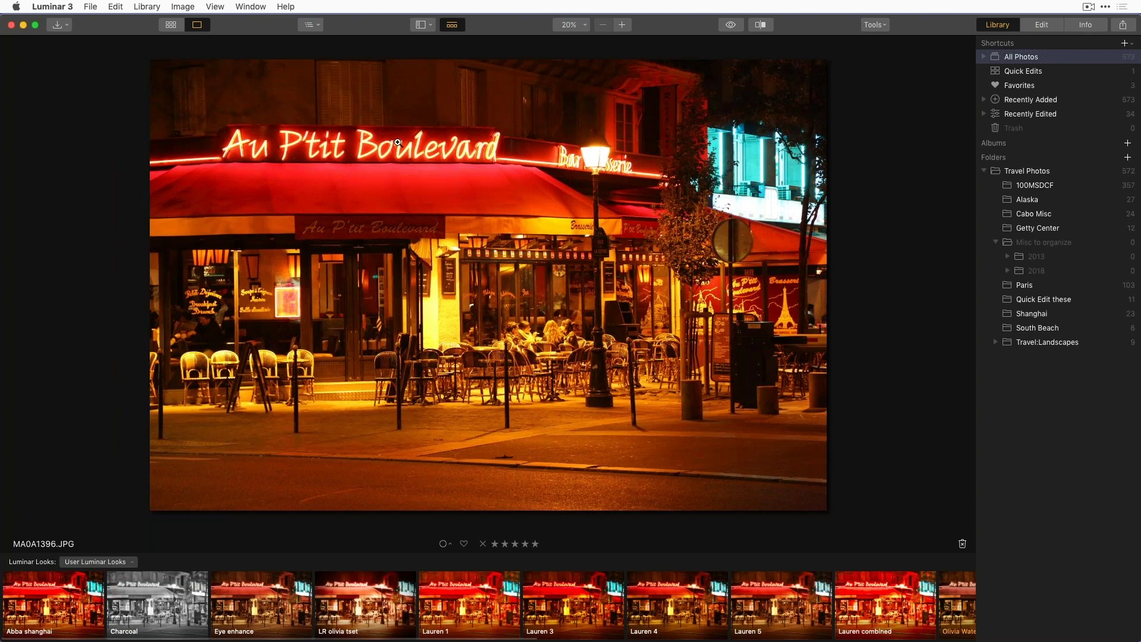
pyautogui.click(172, 26)
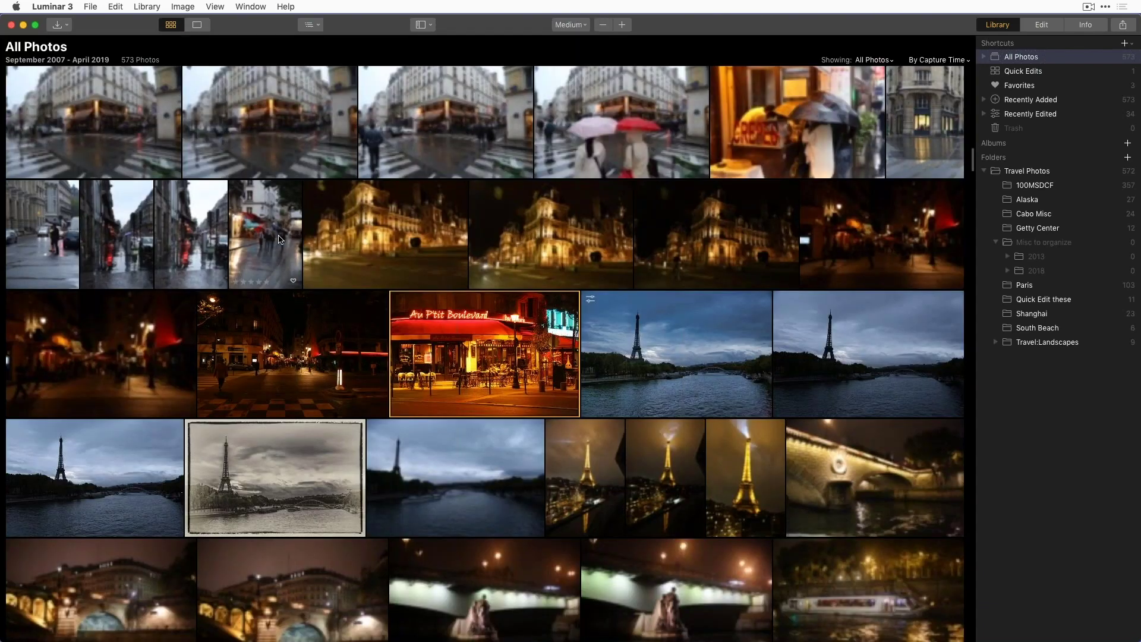
# Step: Show only the photos of the Paris folder and browse through them
pyautogui.scroll(-5, 385, 271)
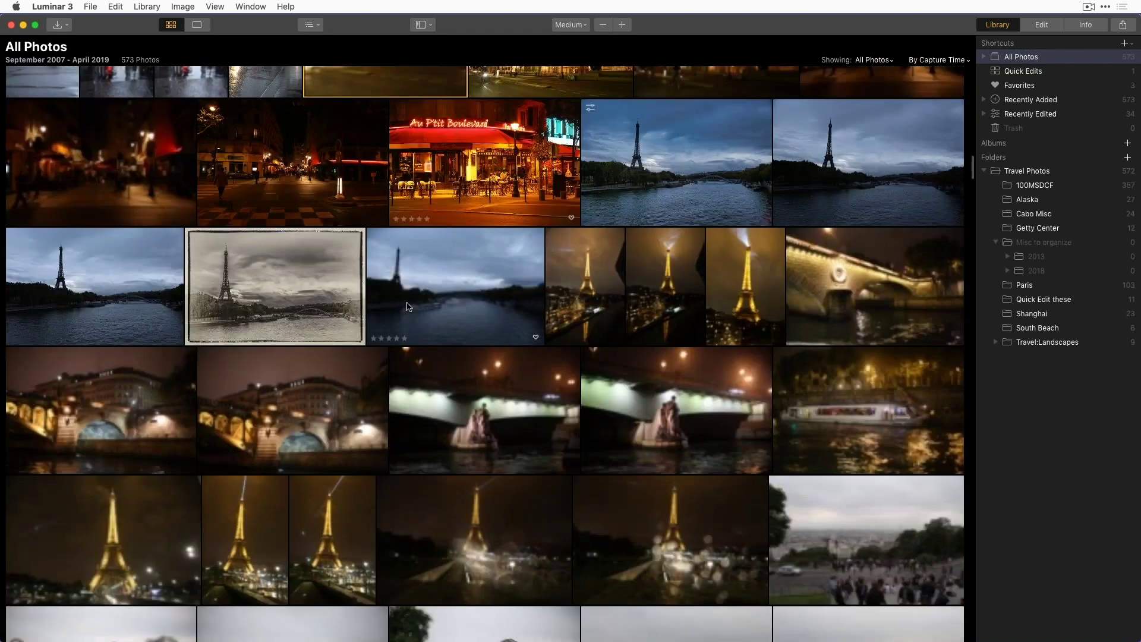
pyautogui.click(1035, 288)
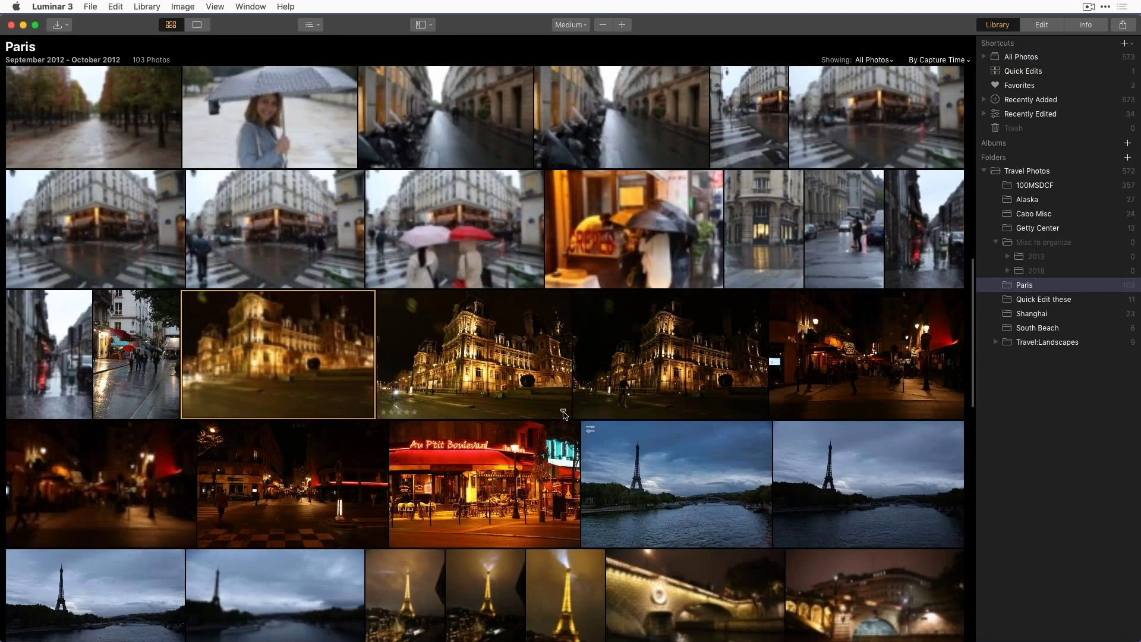
pyautogui.scroll(-1, 566, 414)
pyautogui.scroll(-1, 586, 379)
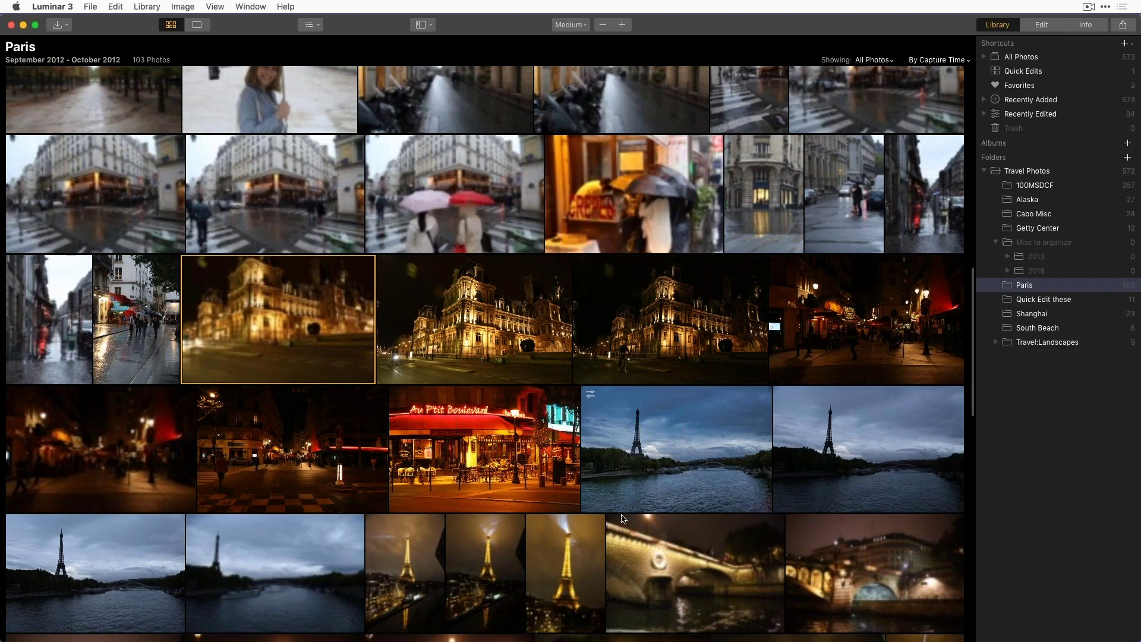
# Step: Collapse the Travel Photos folder and add the New York Street Photography folder from Skylum libraries on the Desktop to the library
pyautogui.click(985, 171)
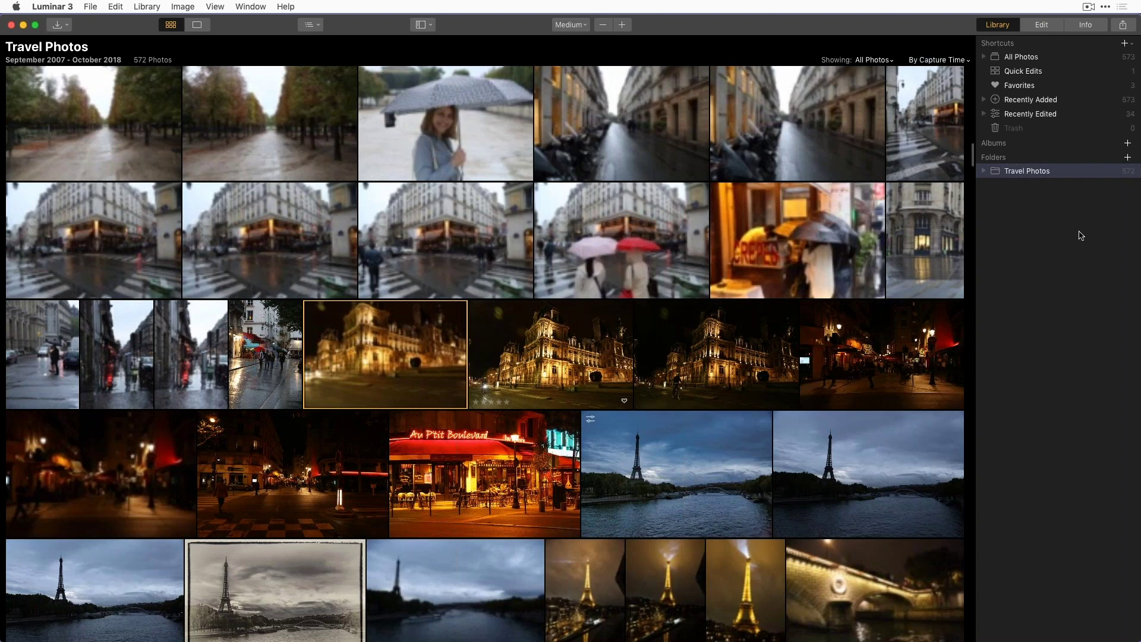
pyautogui.click(1128, 158)
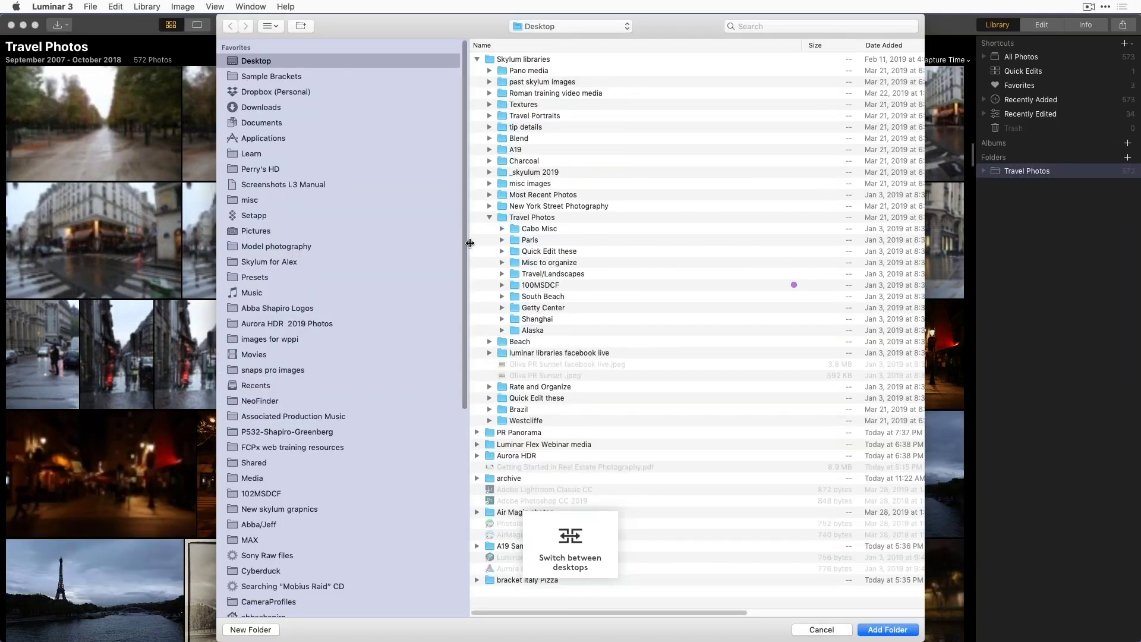
pyautogui.moveTo(466, 190); pyautogui.dragTo(237, 221)
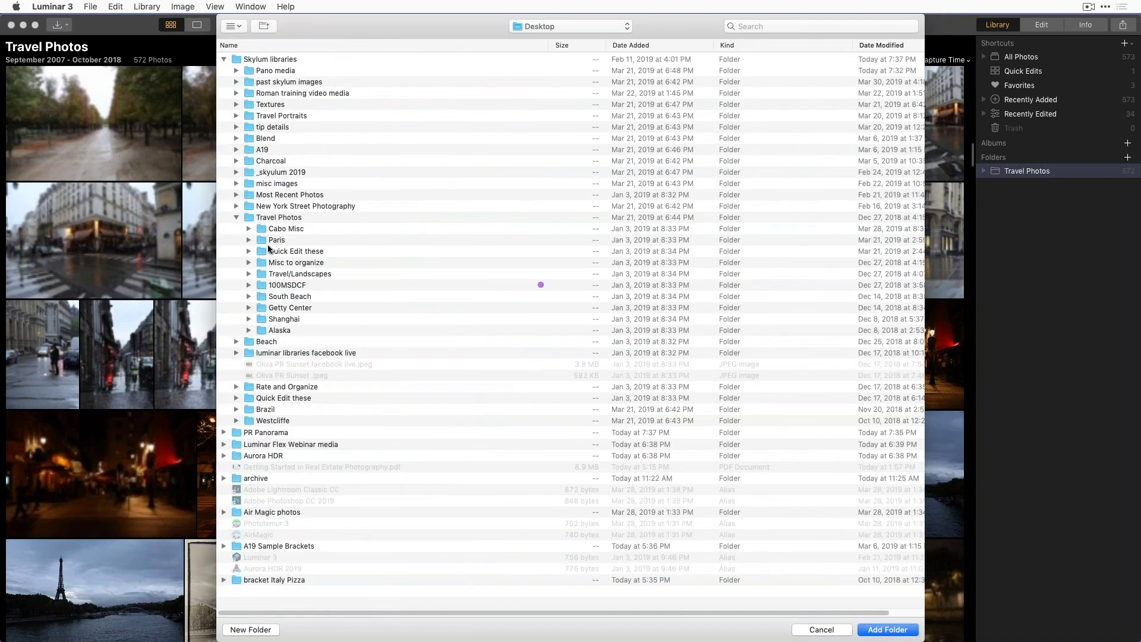
pyautogui.click(235, 206)
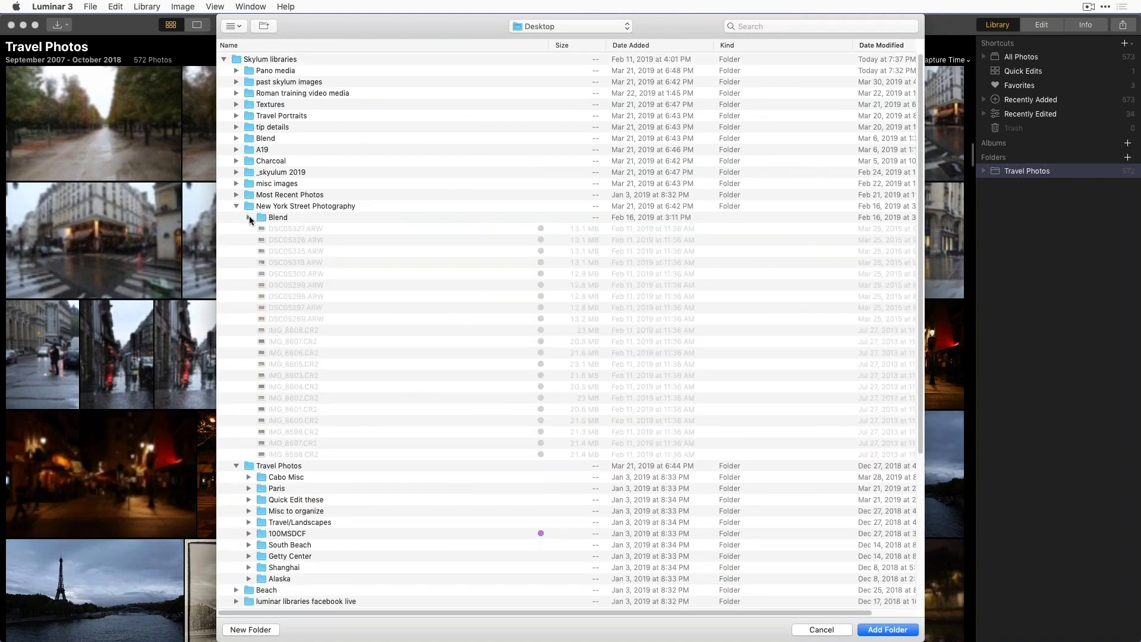
pyautogui.click(249, 217)
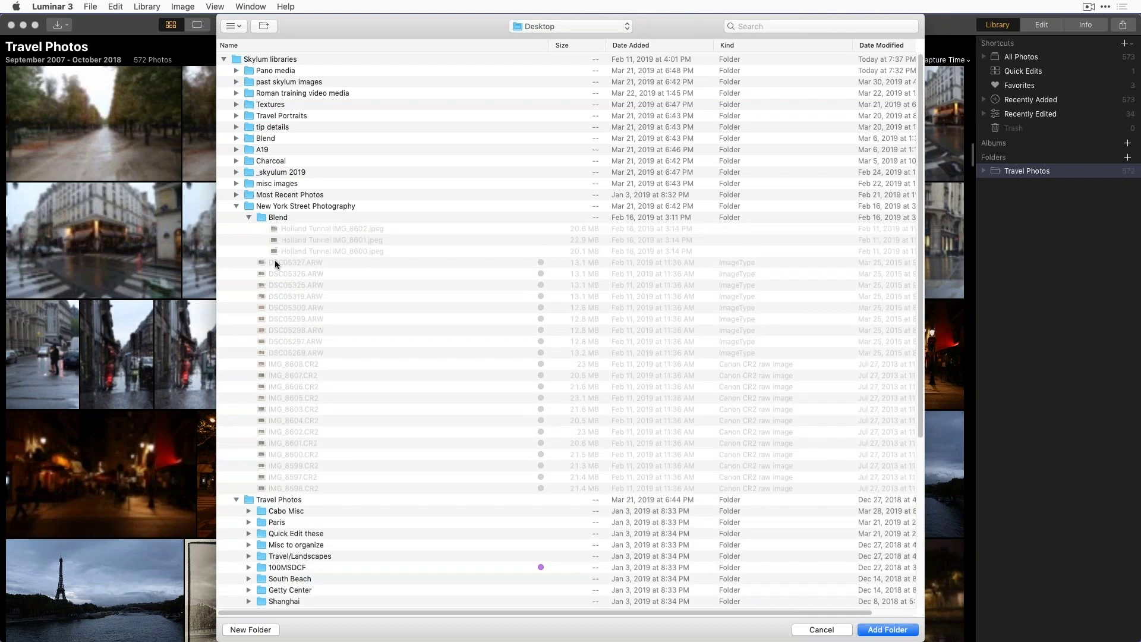
pyautogui.click(249, 218)
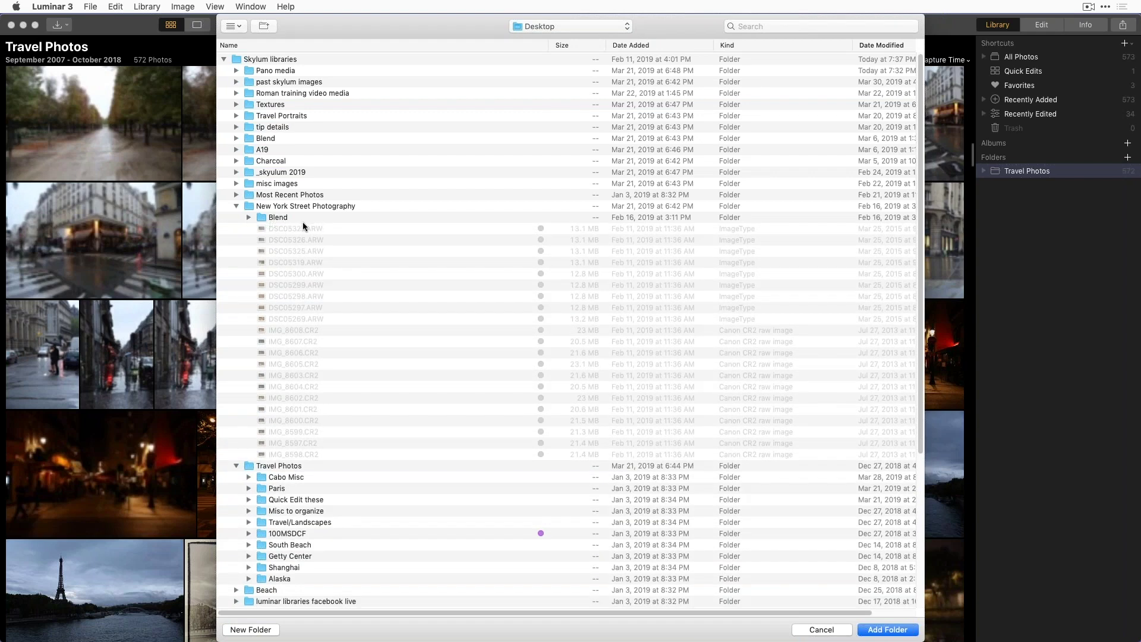
pyautogui.click(257, 208)
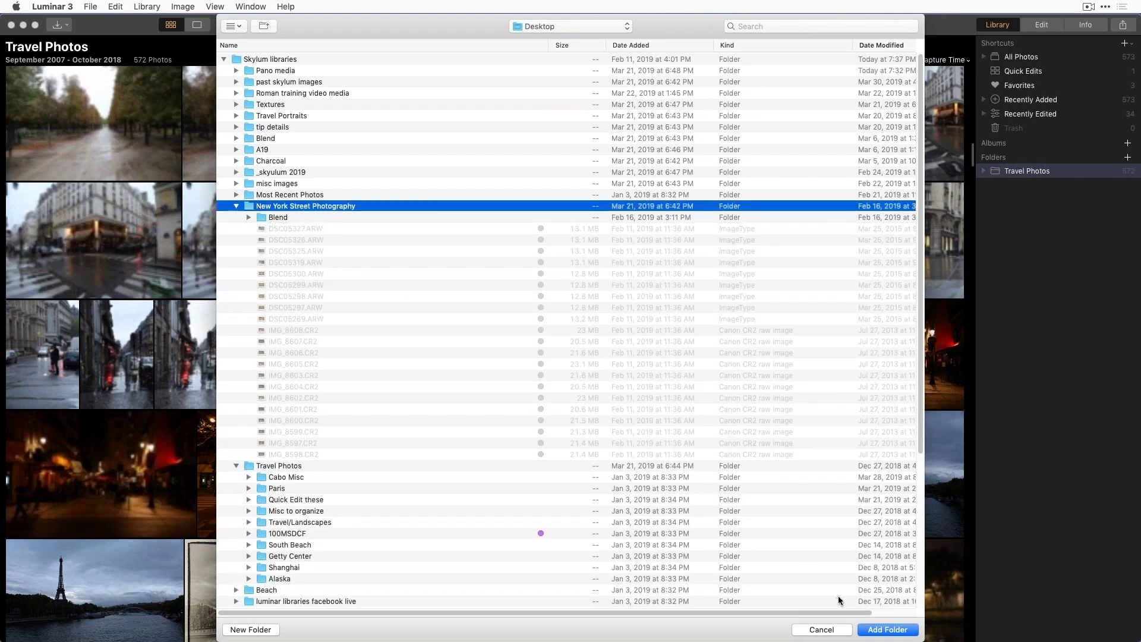
pyautogui.click(887, 629)
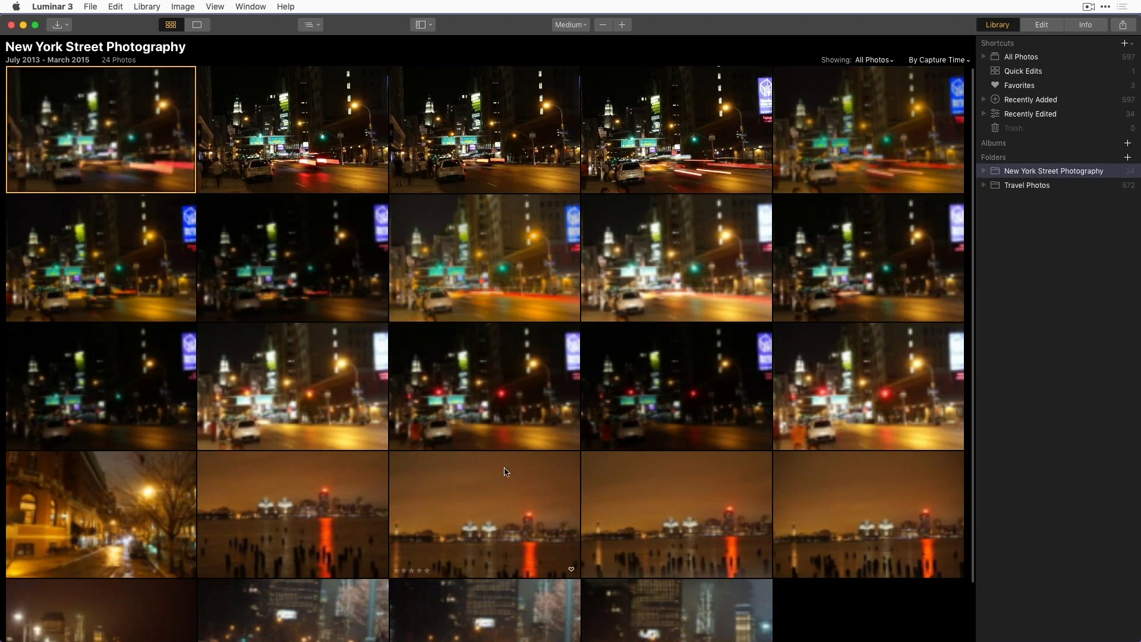
# Step: Select the second photo in the grid and expand the New York Street Photography and Travel Photos folders to show their subfolders
pyautogui.click(325, 188)
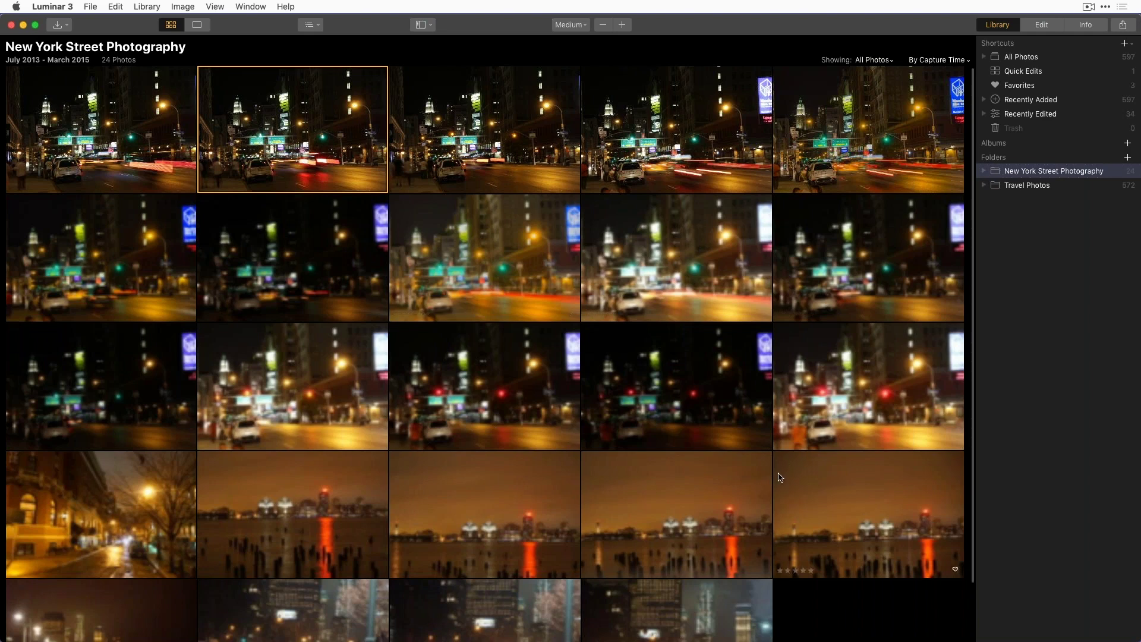
pyautogui.click(986, 172)
pyautogui.click(983, 201)
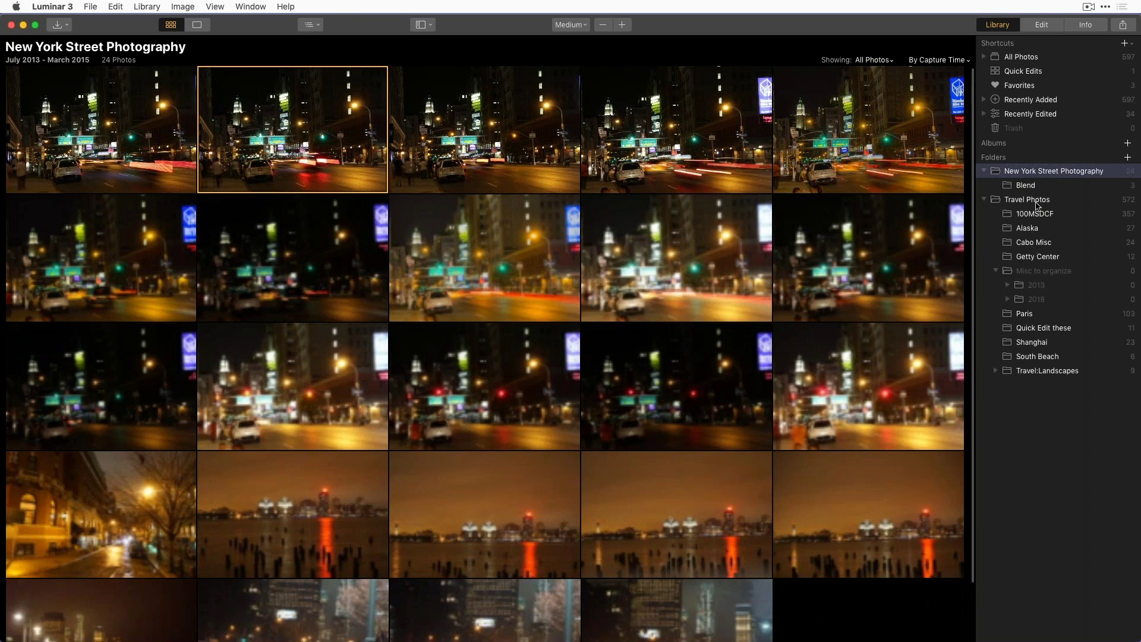
# Step: Reveal the Travel Photos folder in Finder, expand it to examine its subfolders, and close the Finder window
pyautogui.rightClick(1037, 205)
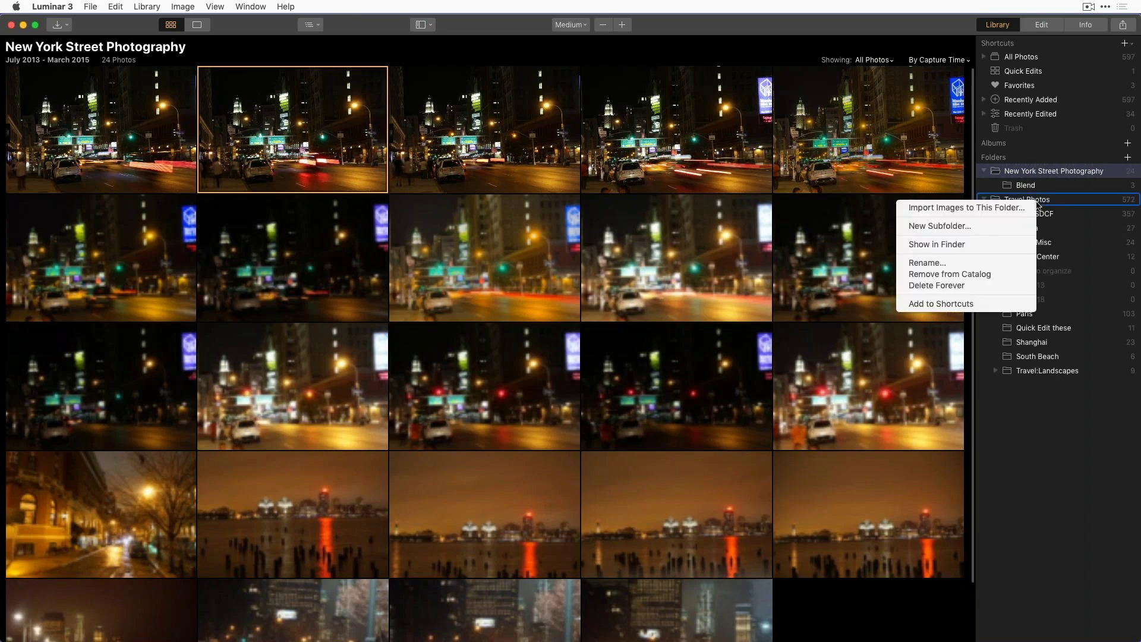
pyautogui.click(983, 246)
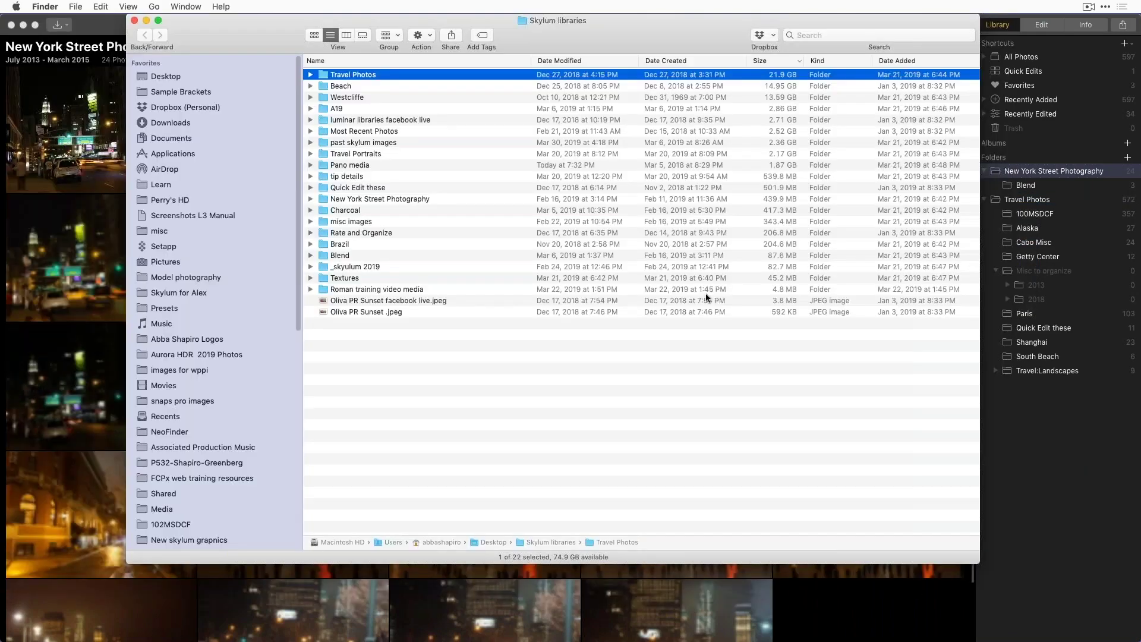
pyautogui.click(310, 75)
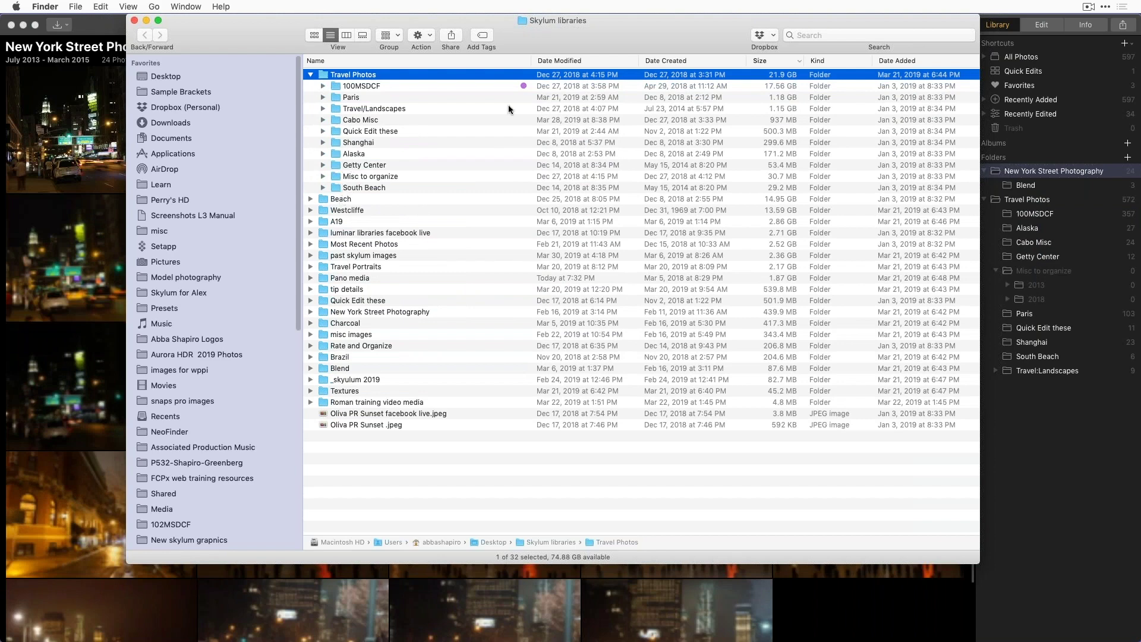
pyautogui.click(134, 20)
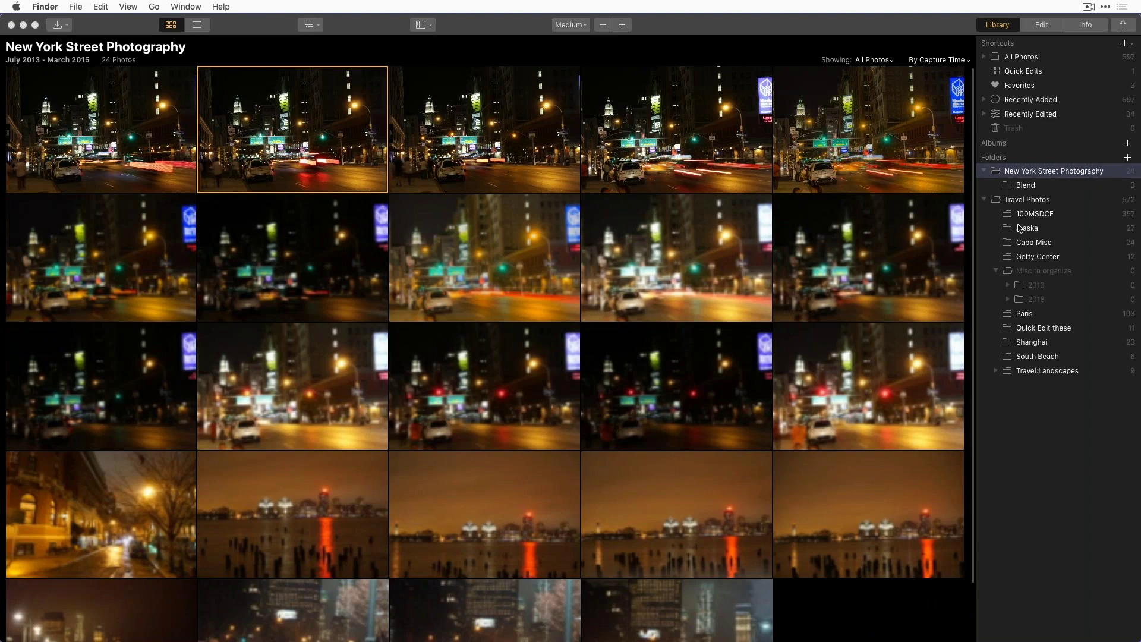
# Step: Show the photos of the Shanghai folder at the Large thumbnail size and browse through them
pyautogui.click(1027, 344)
pyautogui.click(1028, 343)
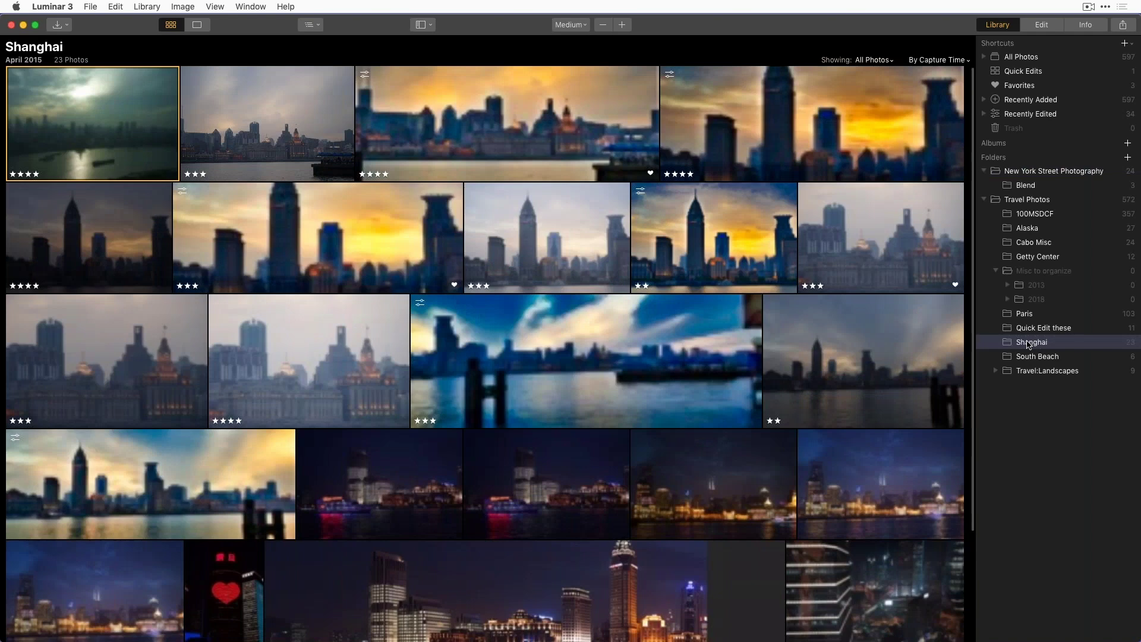
pyautogui.click(577, 23)
pyautogui.click(579, 63)
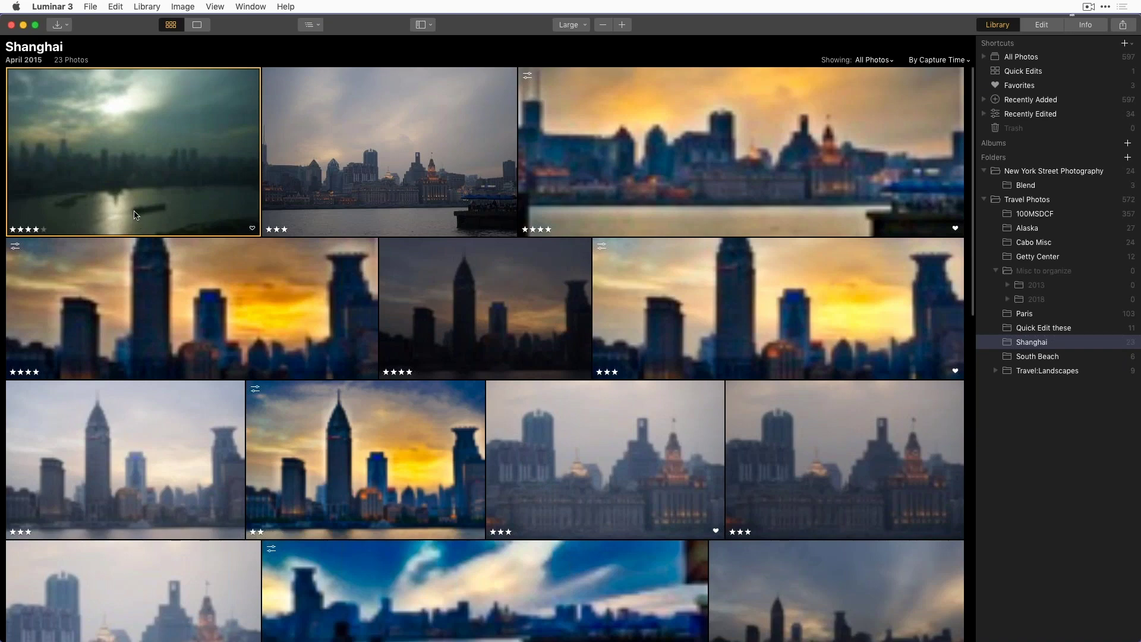
pyautogui.scroll(-5, 169, 294)
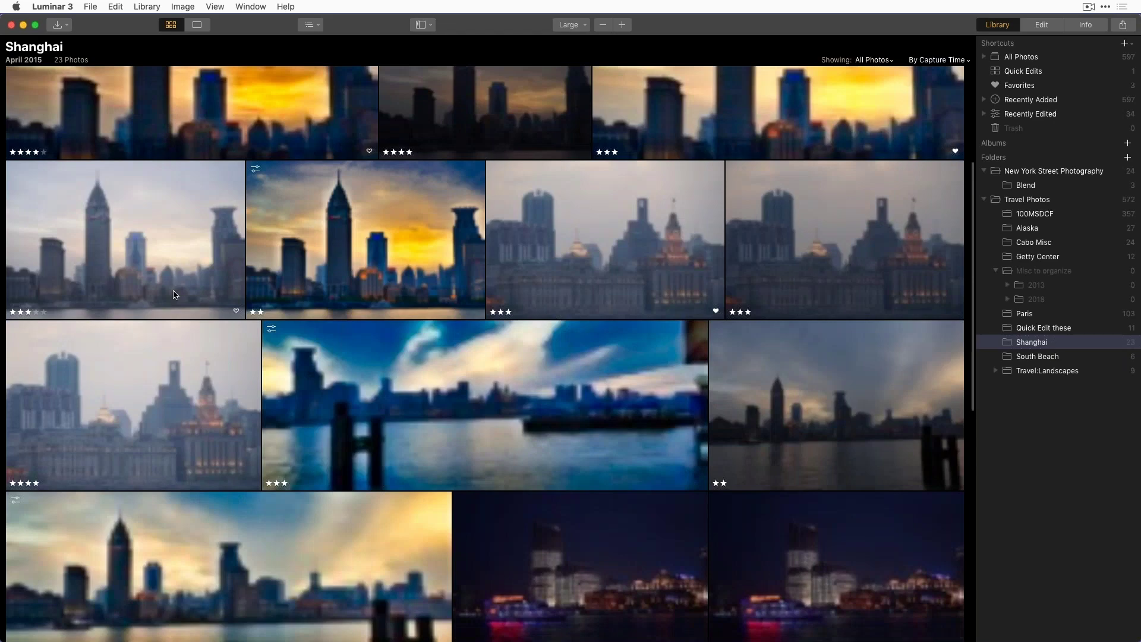
pyautogui.click(158, 291)
pyautogui.scroll(3, 149, 267)
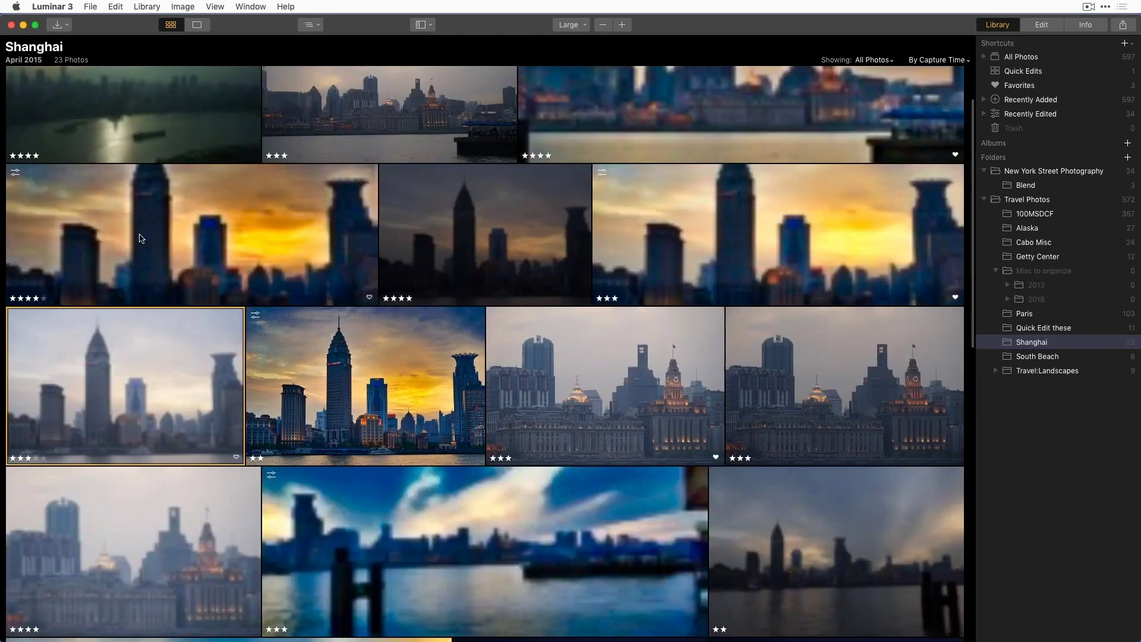
pyautogui.scroll(2, 141, 238)
# Step: Look over the flag options for the first Shanghai photo and mark it as a favorite
pyautogui.click(157, 192)
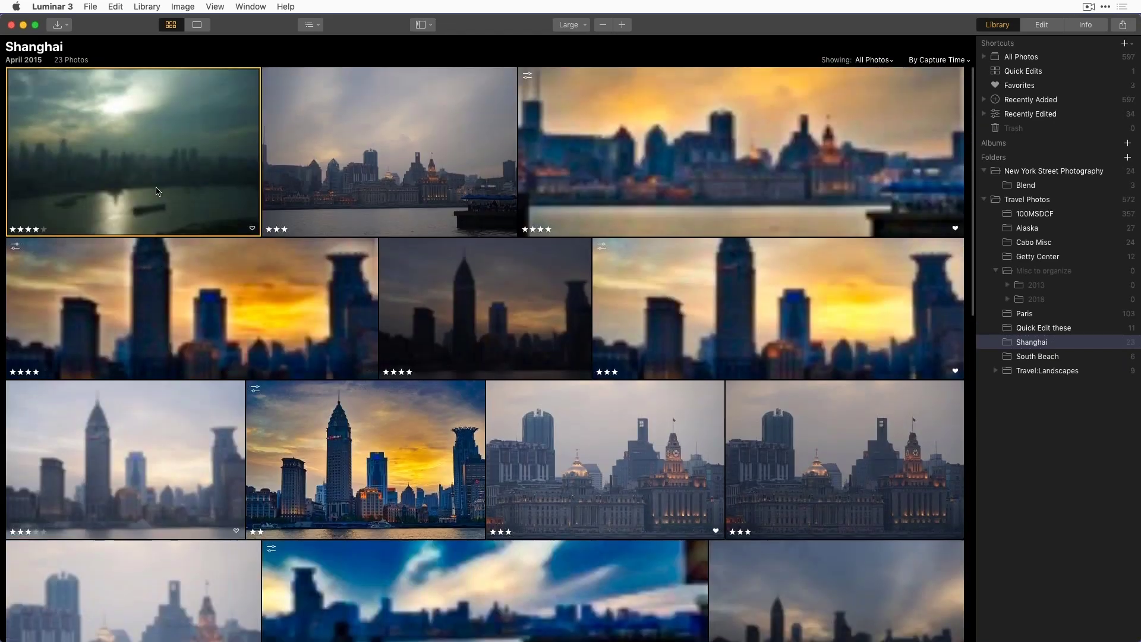
pyautogui.rightClick(157, 190)
pyautogui.moveTo(164, 193)
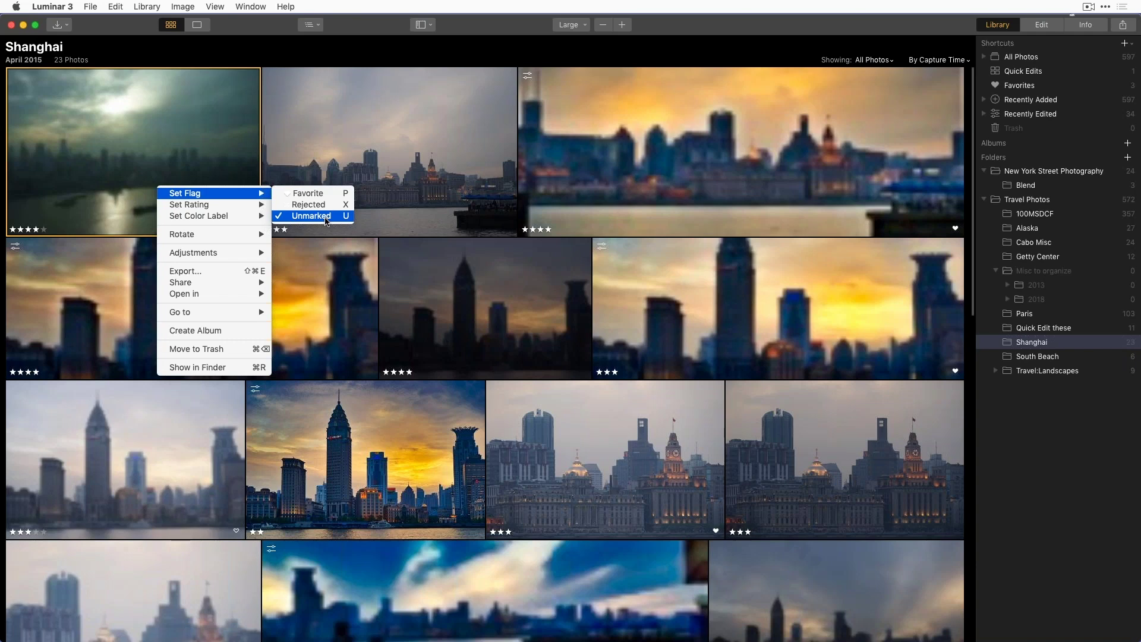
pyautogui.click(285, 175)
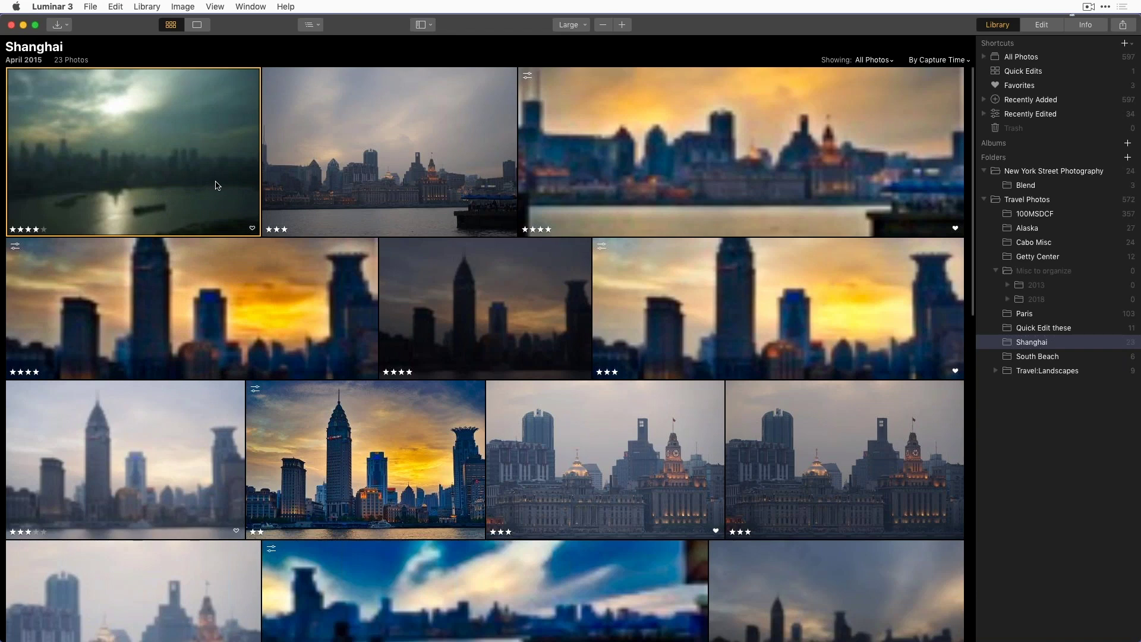
pyautogui.click(253, 228)
# Step: Flag the second Shanghai photo as a favorite and the third one as rejected
pyautogui.click(401, 187)
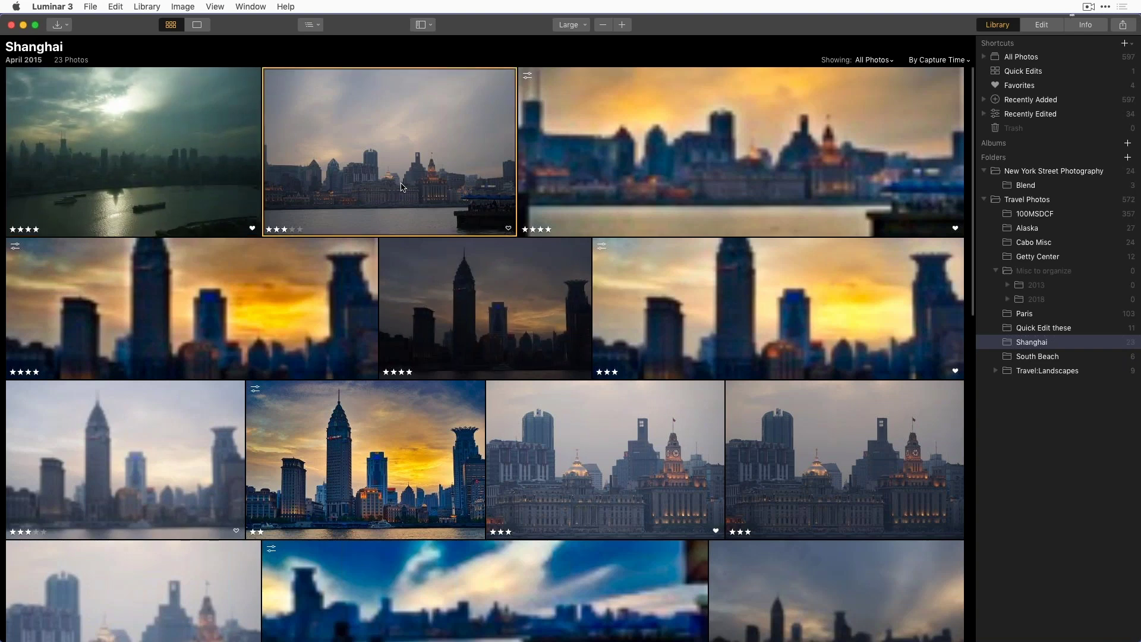
pyautogui.press('p')
pyautogui.press('Right')
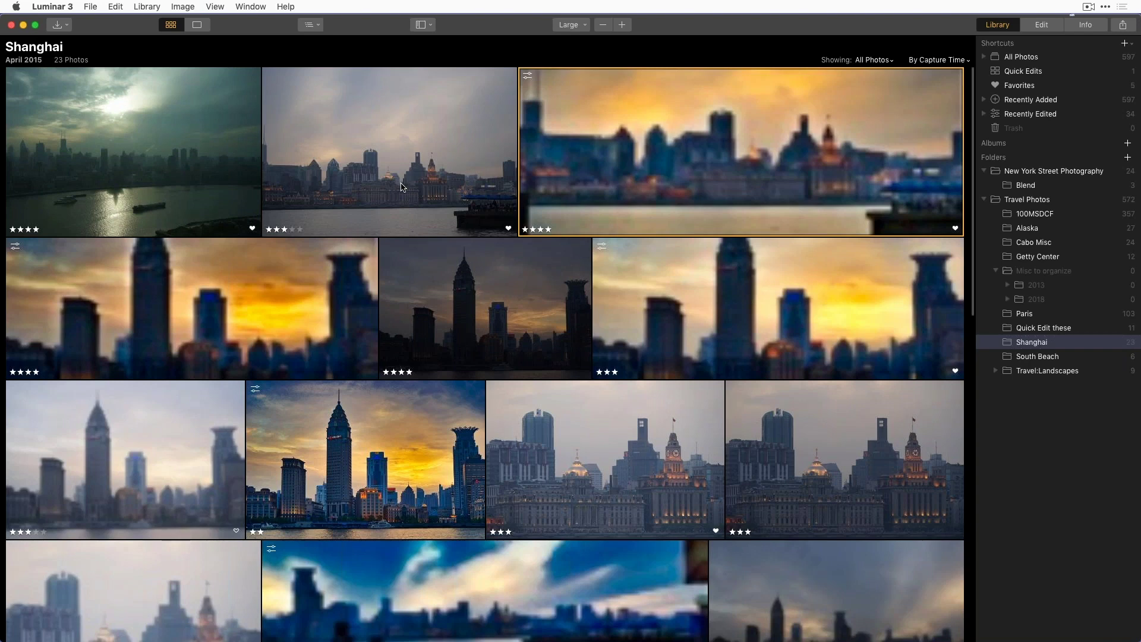
pyautogui.press('x')
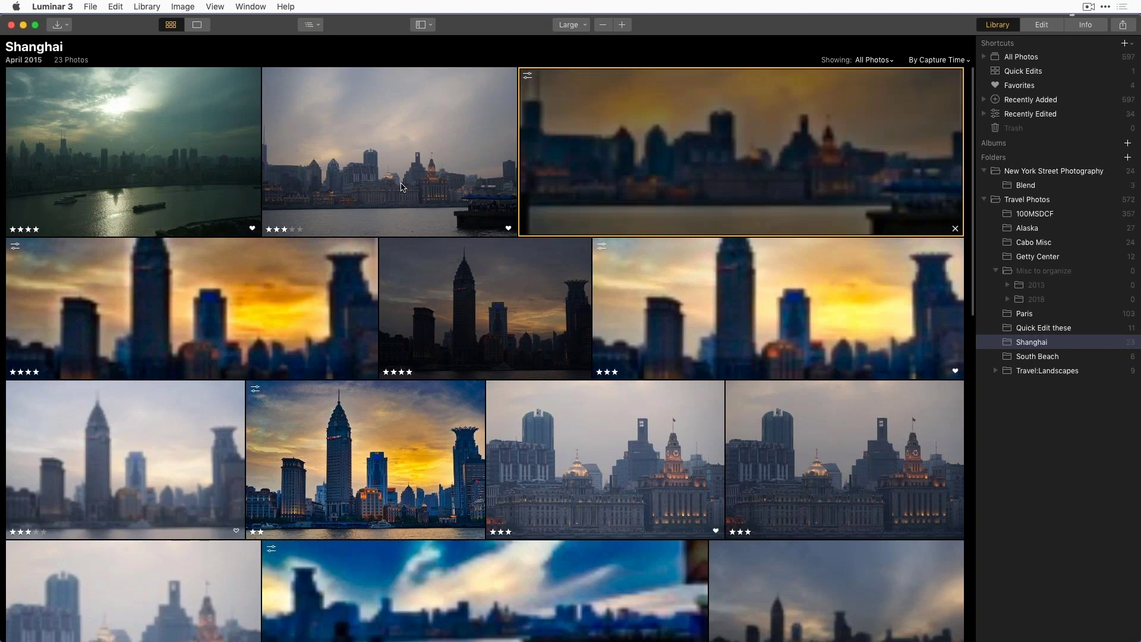
# Step: Filter the Shanghai folder to show only Favorites, and return to showing All Photos
pyautogui.scroll(-1, 686, 239)
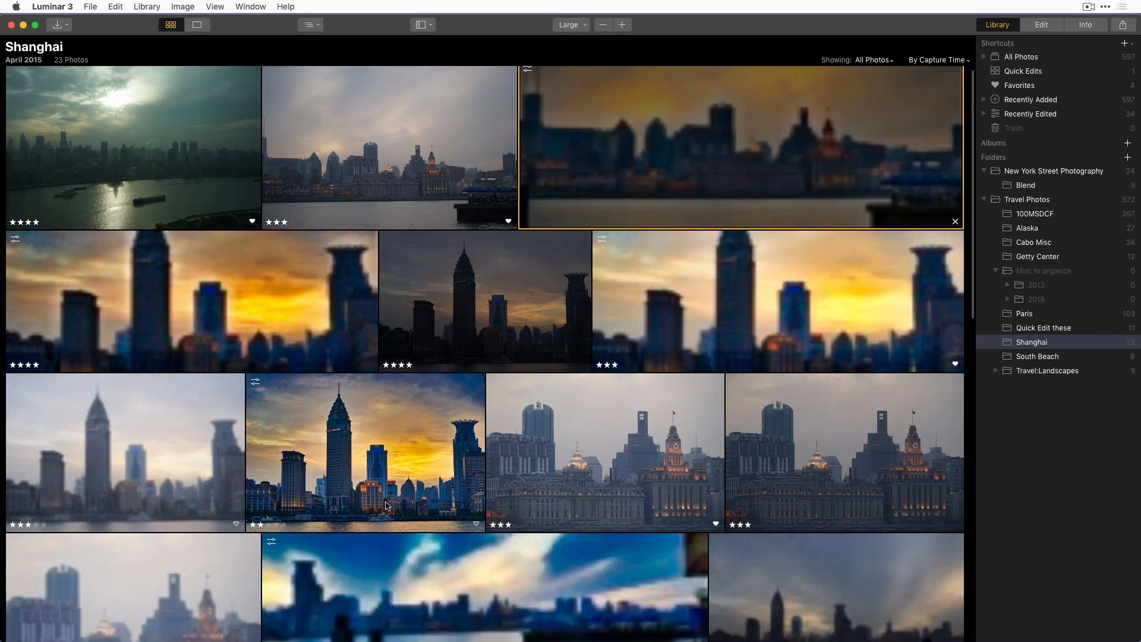
pyautogui.click(888, 62)
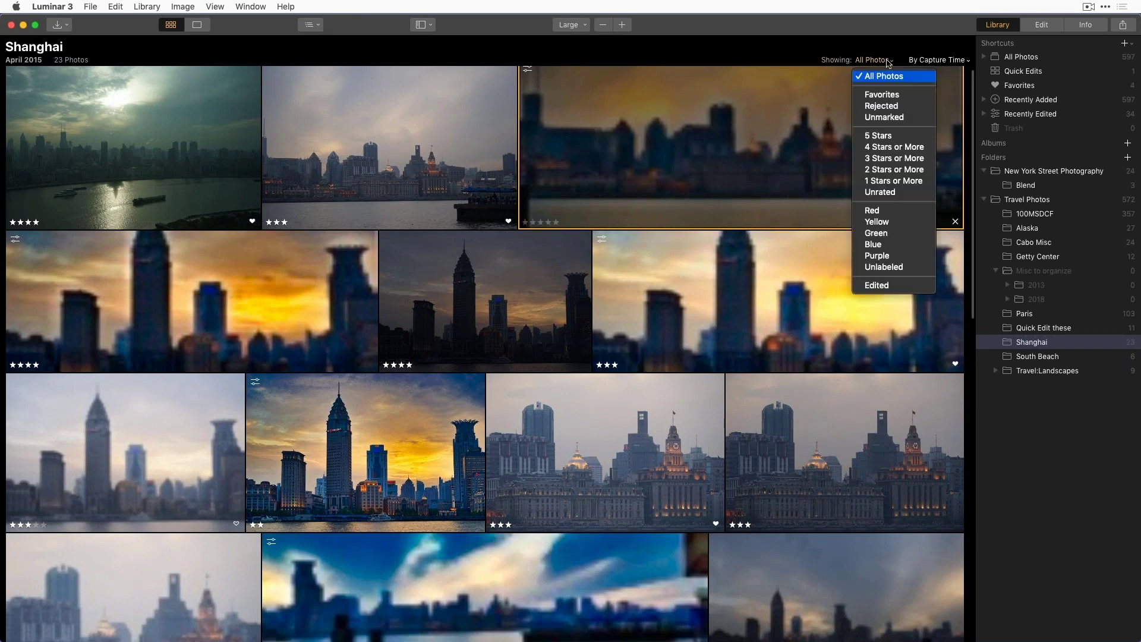
pyautogui.click(885, 96)
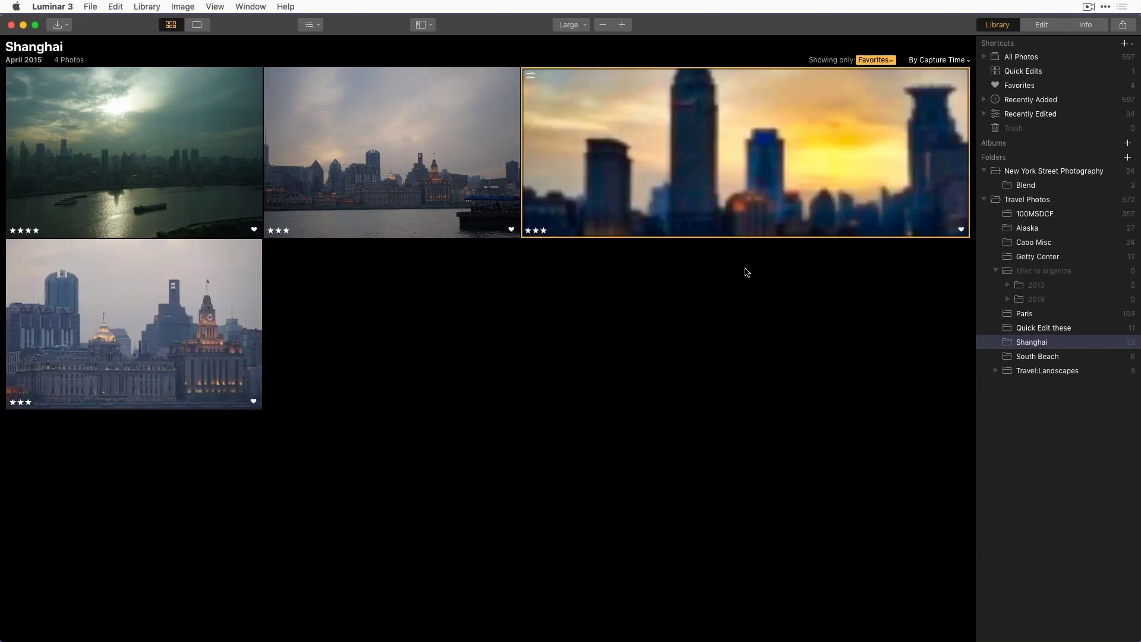
pyautogui.click(889, 60)
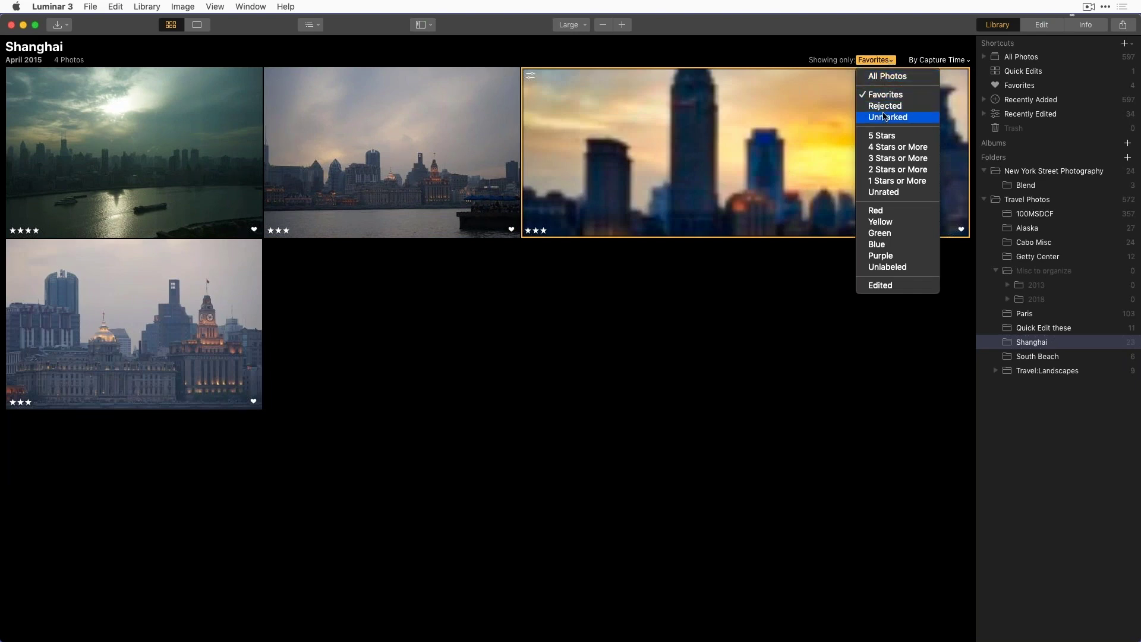
pyautogui.click(885, 77)
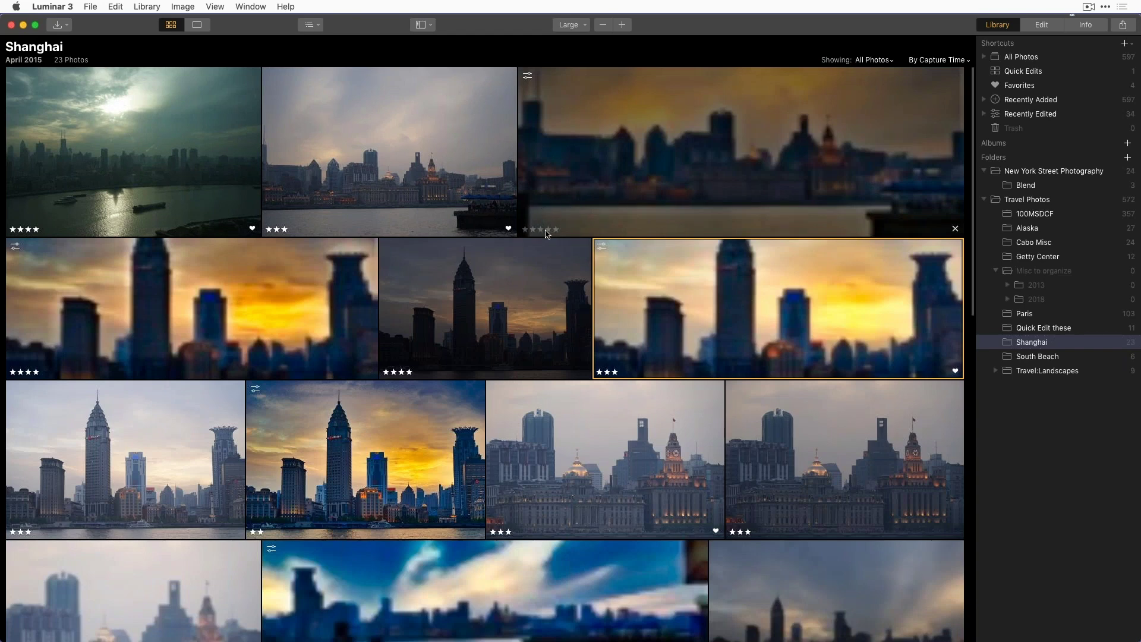
# Step: Rate the rejected third Shanghai photo four stars and look over its rating options
pyautogui.click(547, 230)
pyautogui.rightClick(636, 184)
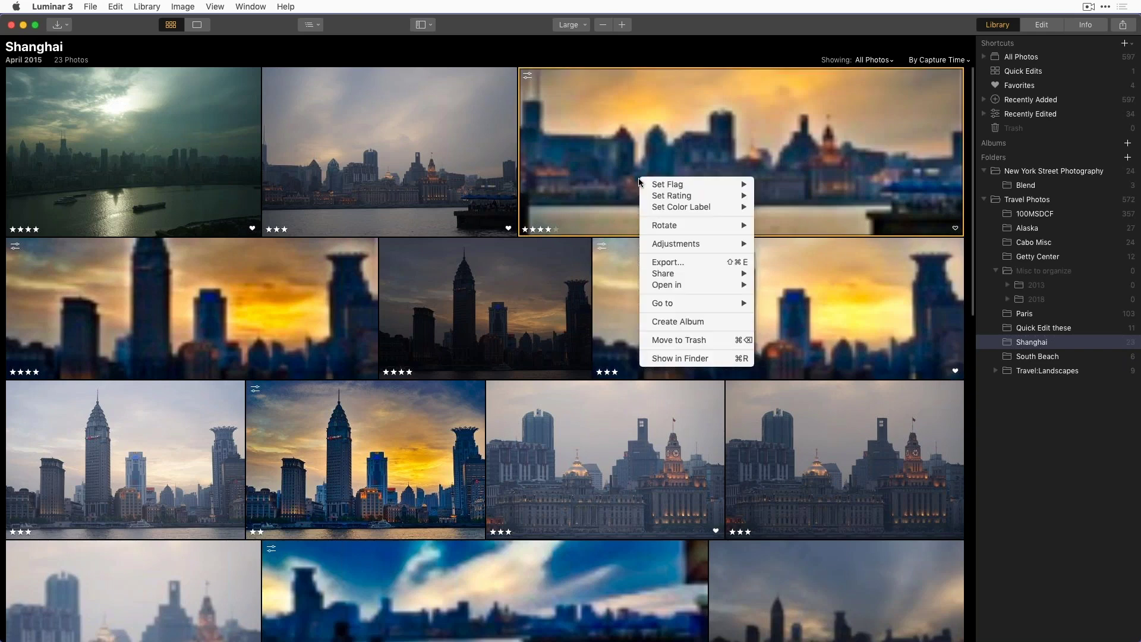
pyautogui.moveTo(661, 198)
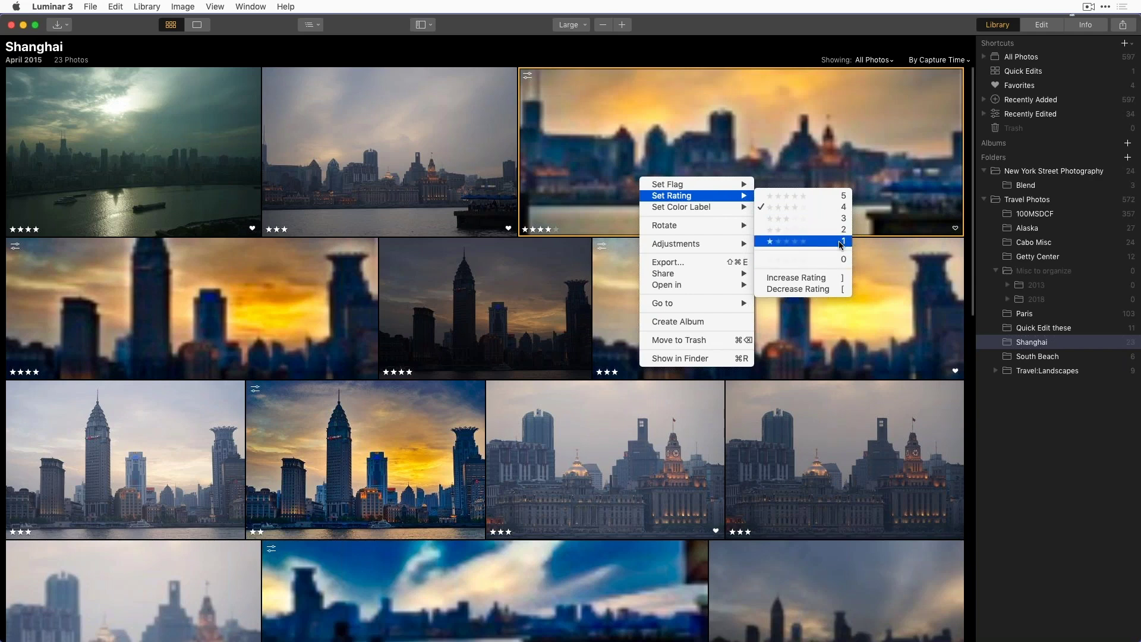
pyautogui.click(529, 410)
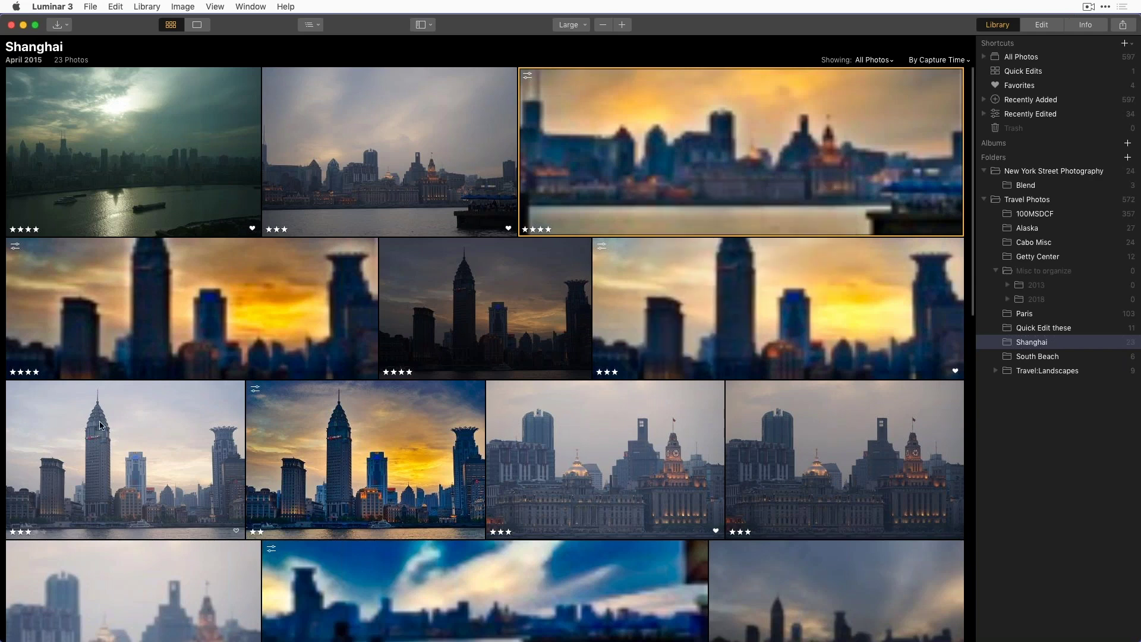
# Step: Filter the Shanghai folder to Unrated photos, and view the sunset skyline panorama as a single image before returning to the grid
pyautogui.click(887, 61)
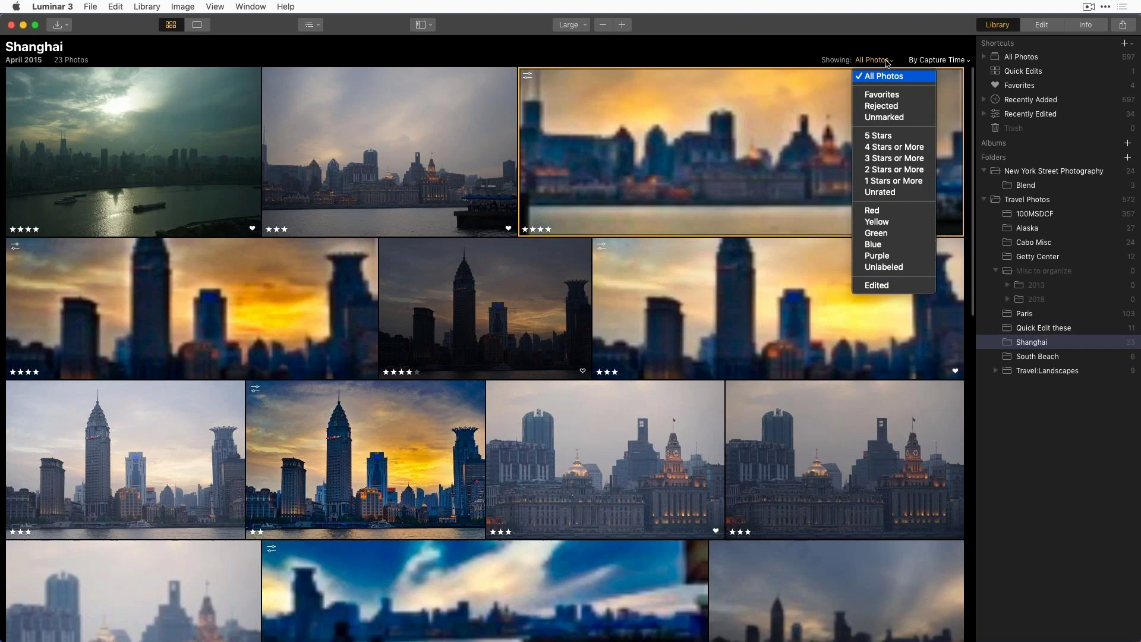
pyautogui.click(898, 192)
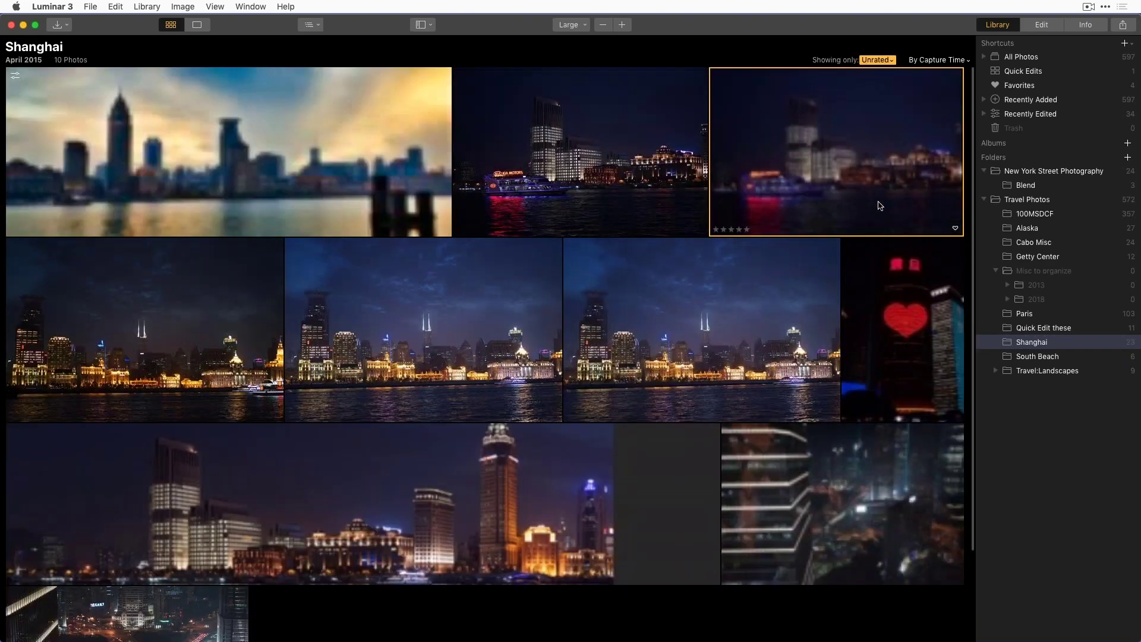
pyautogui.click(356, 224)
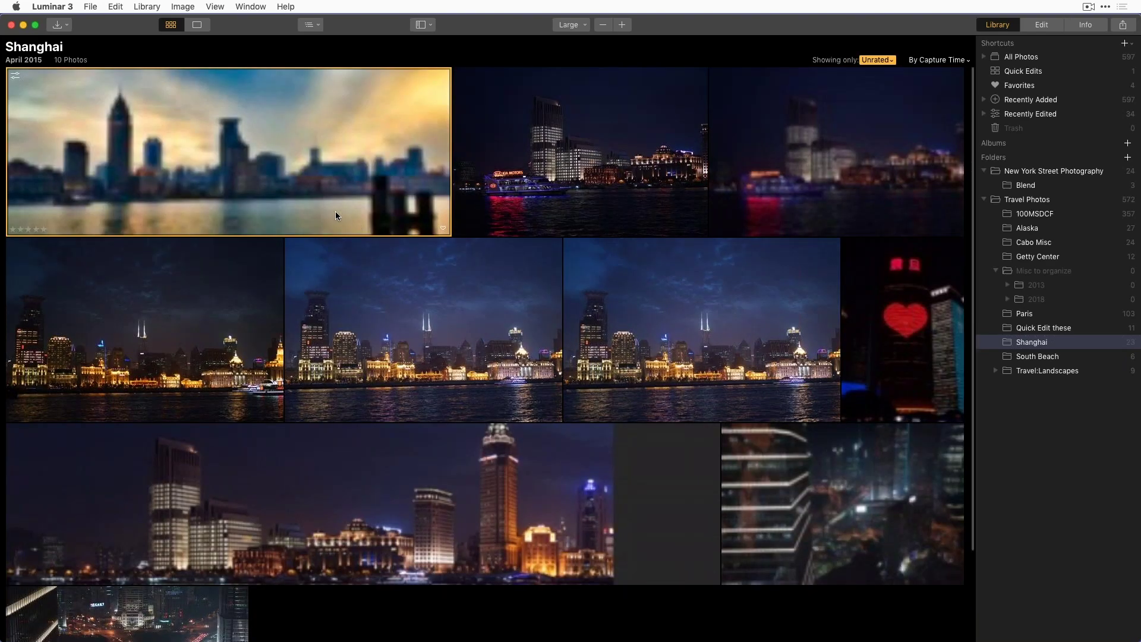
pyautogui.rightClick(319, 190)
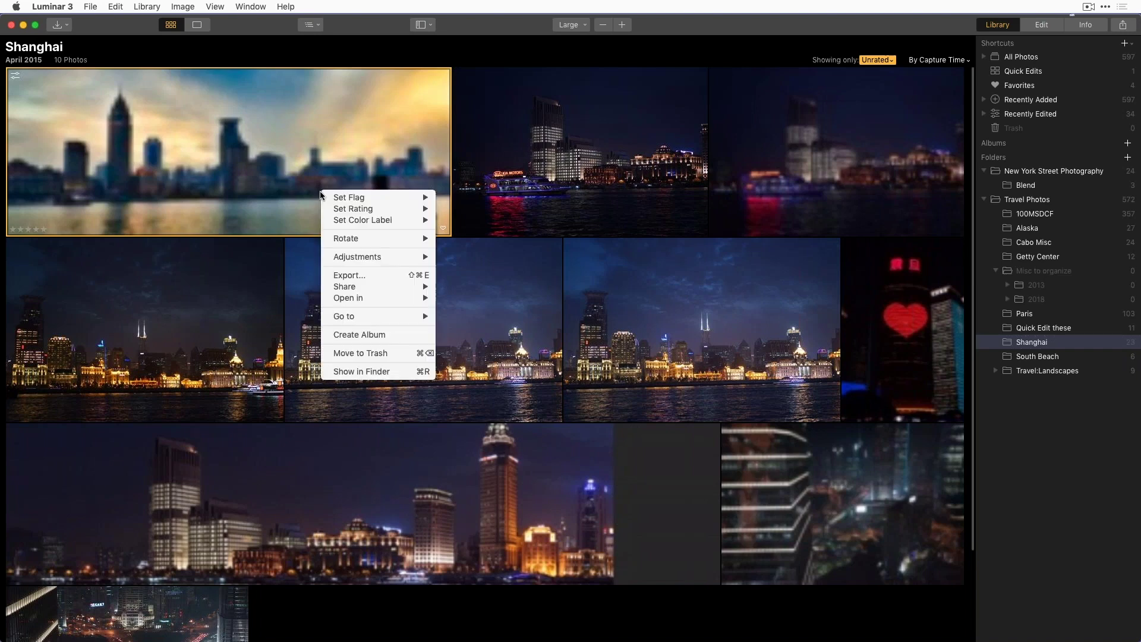
pyautogui.doubleClick(286, 186)
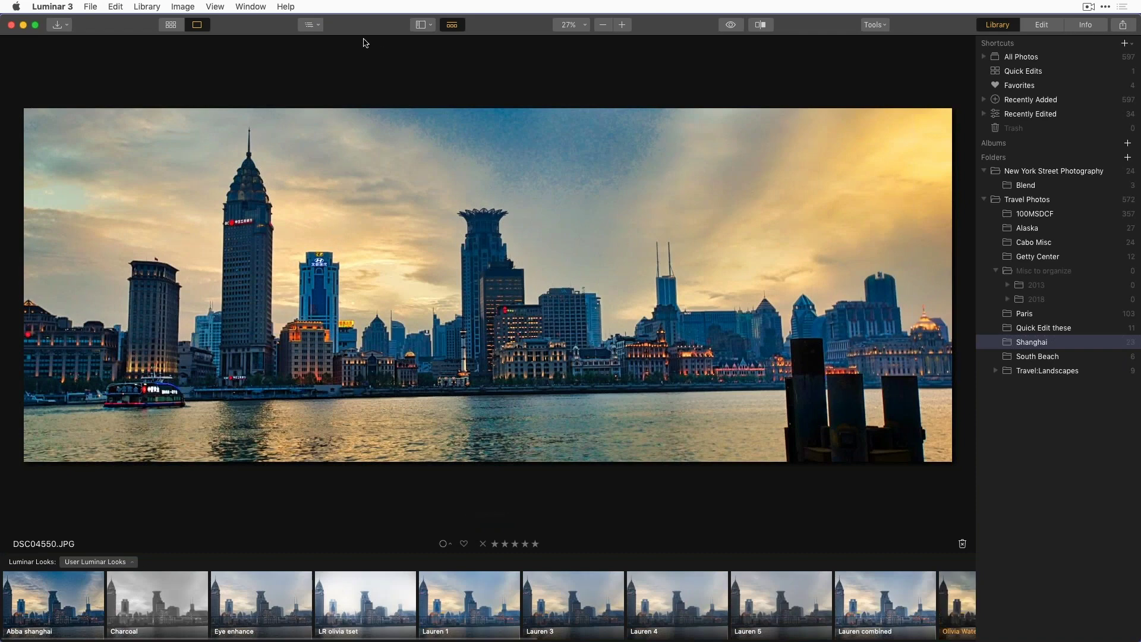
pyautogui.click(170, 27)
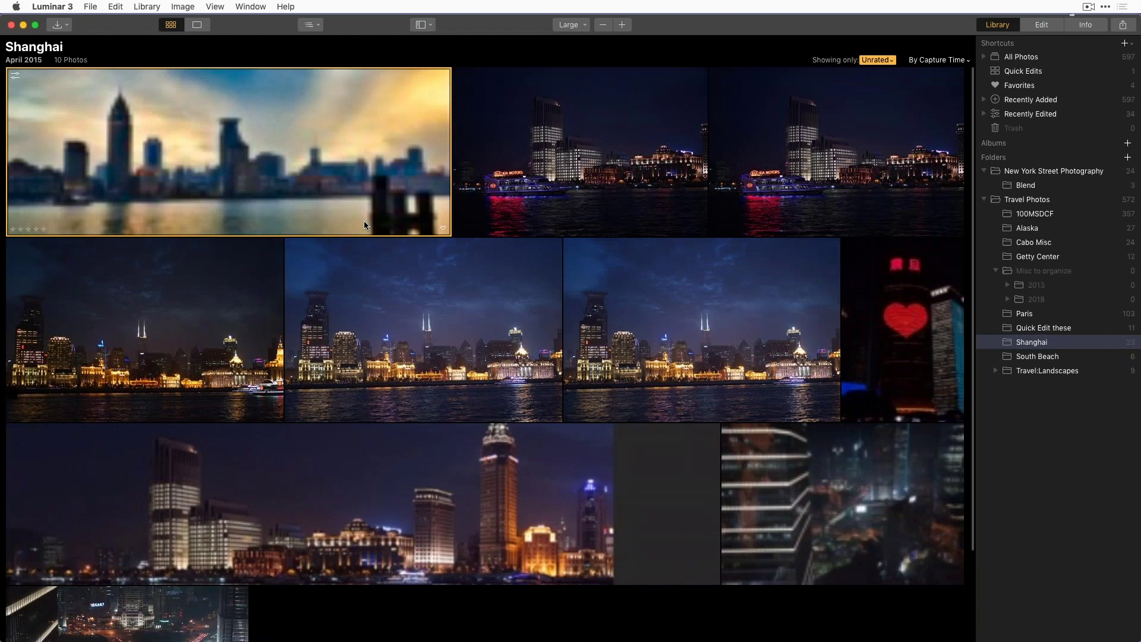
# Step: Rate the sunset skyline panorama one star and the following seven unrated night photos five stars each
pyautogui.press('1')
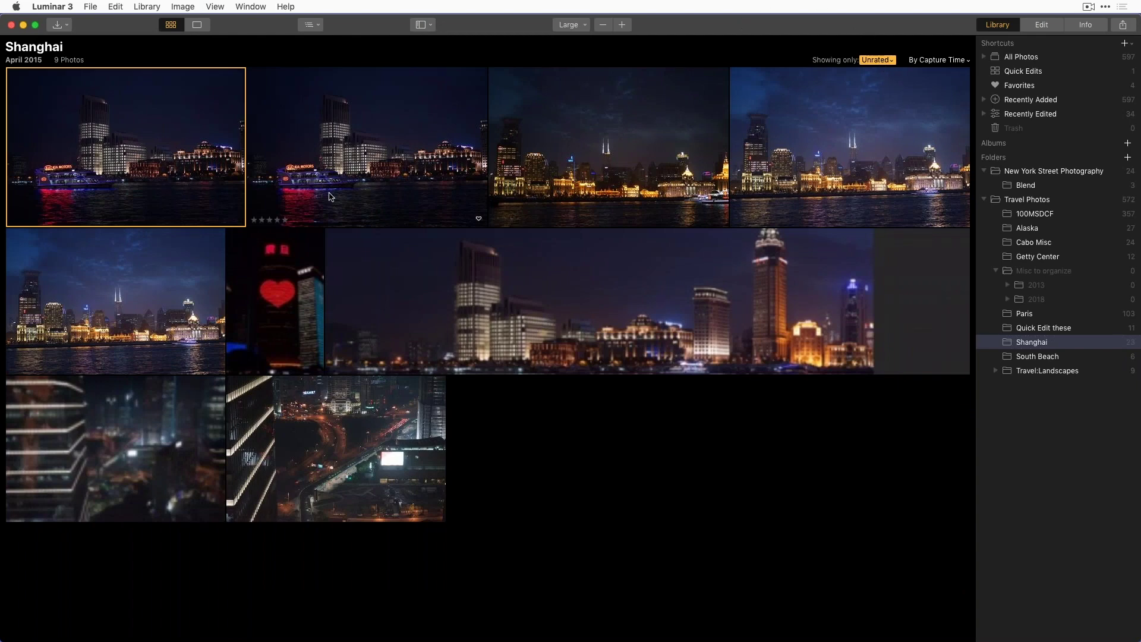
pyautogui.press('5')
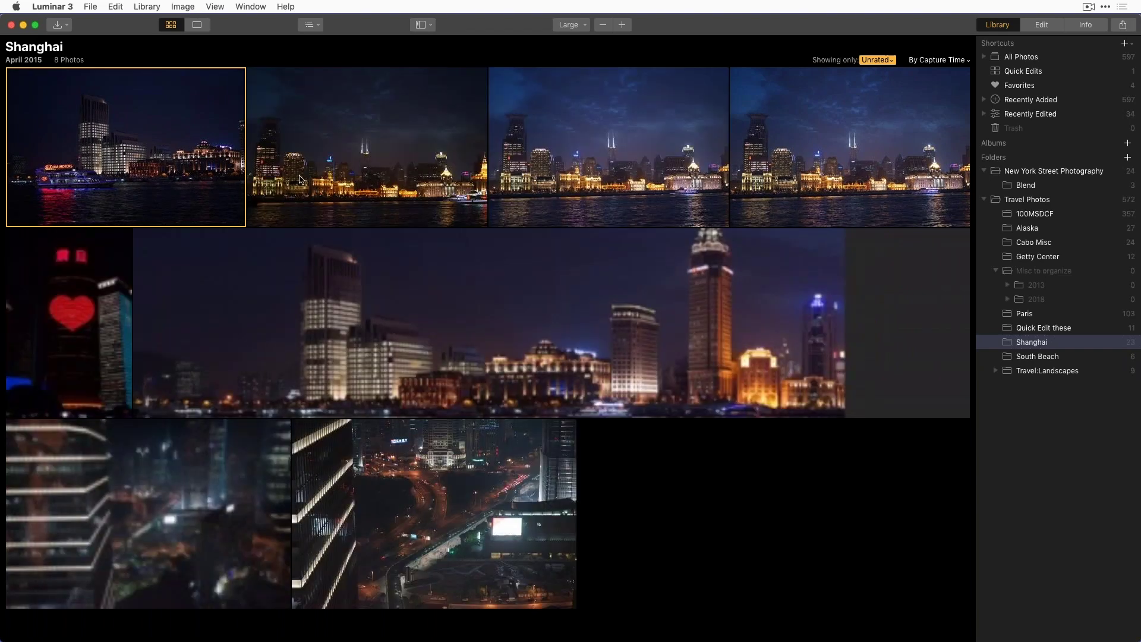
pyautogui.press('5')
pyautogui.press('5')
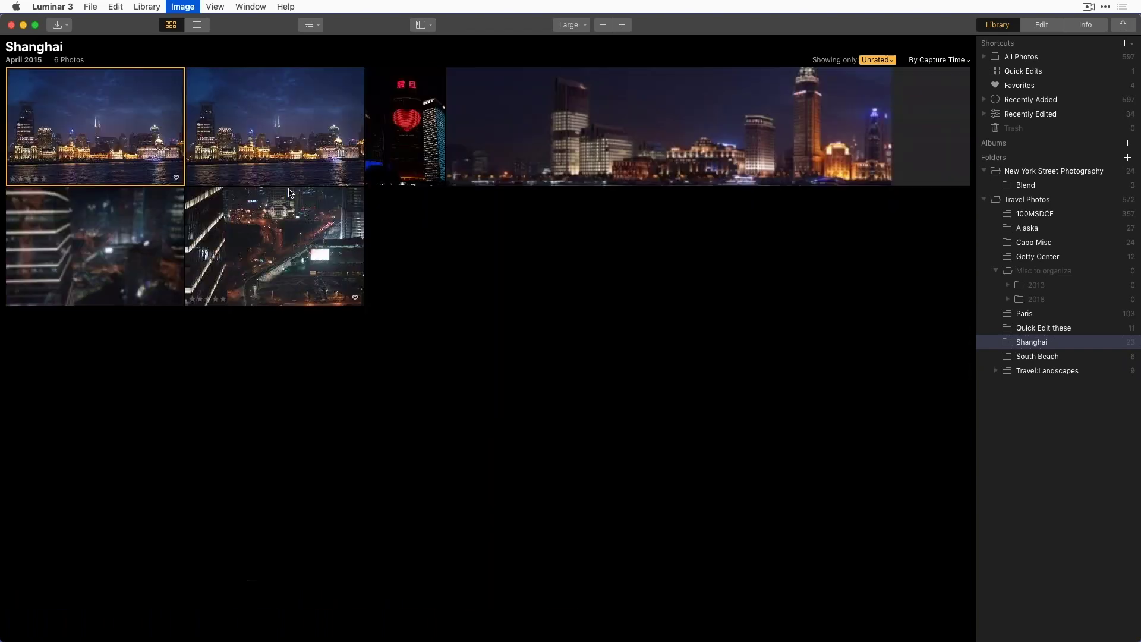
pyautogui.press('5')
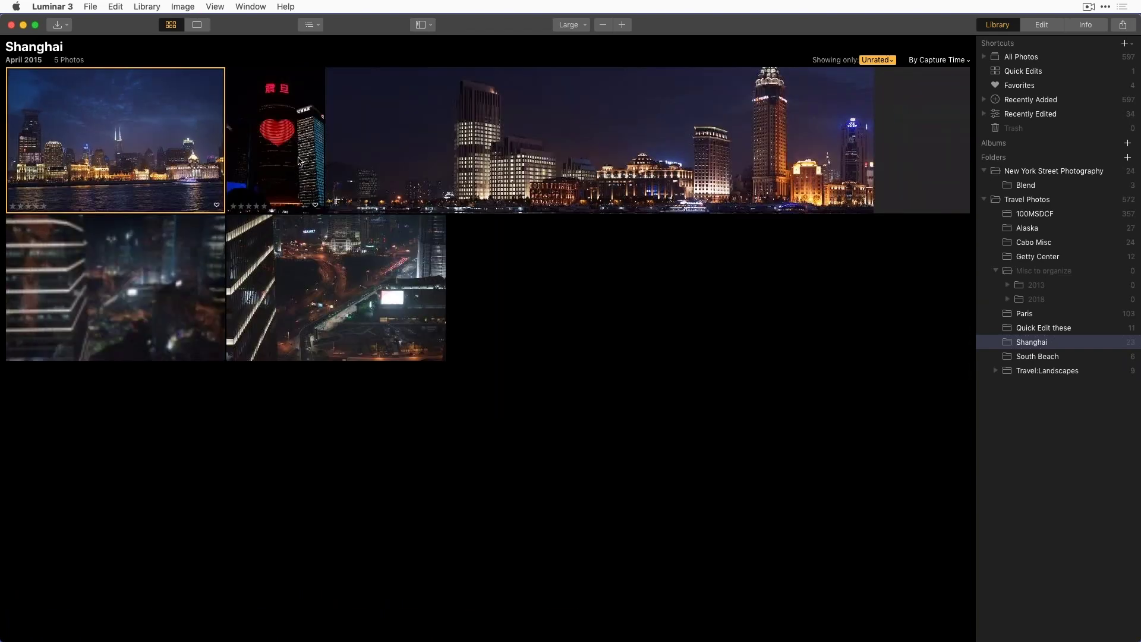
pyautogui.press('5')
pyautogui.press('5')
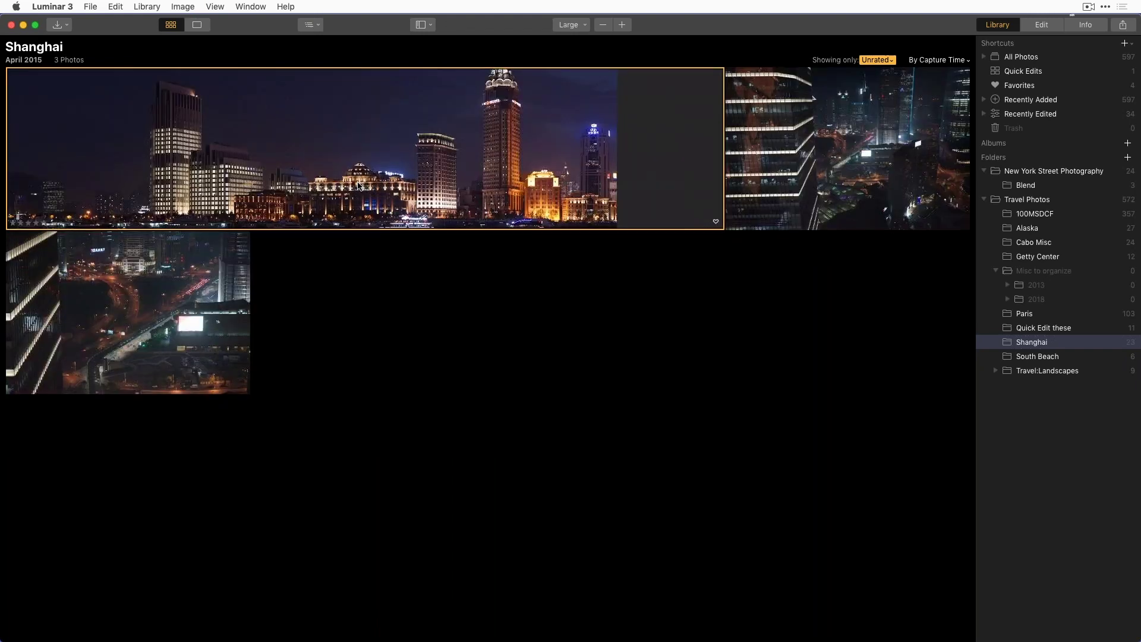
pyautogui.press('5')
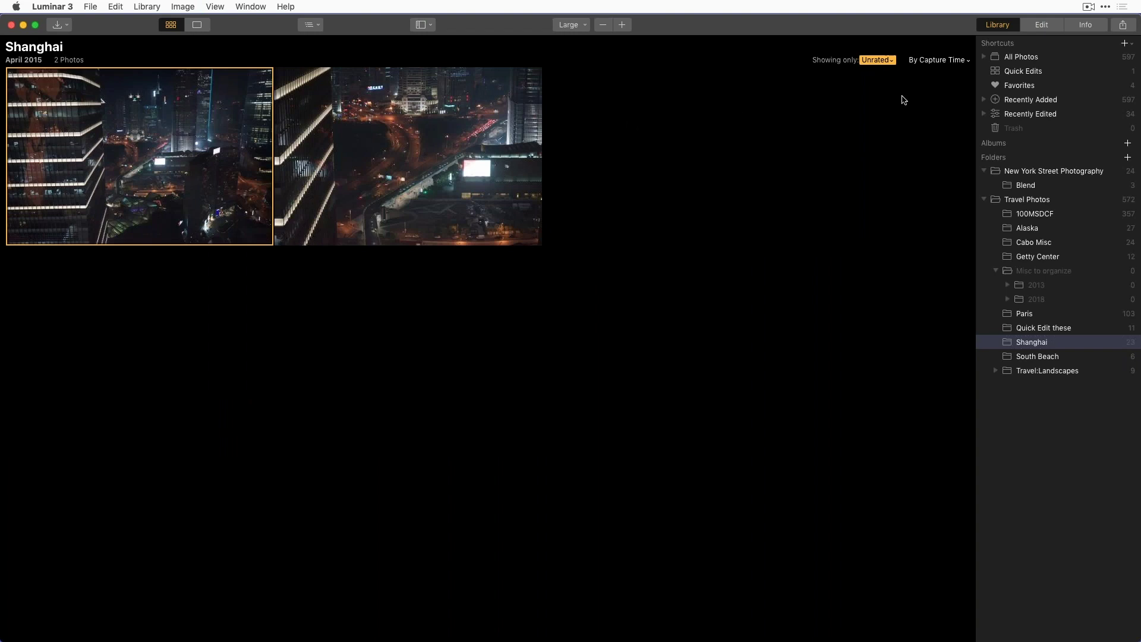
# Step: Filter the Shanghai folder to 3 Stars or More and sort the photos by Rating in Descending order
pyautogui.click(889, 61)
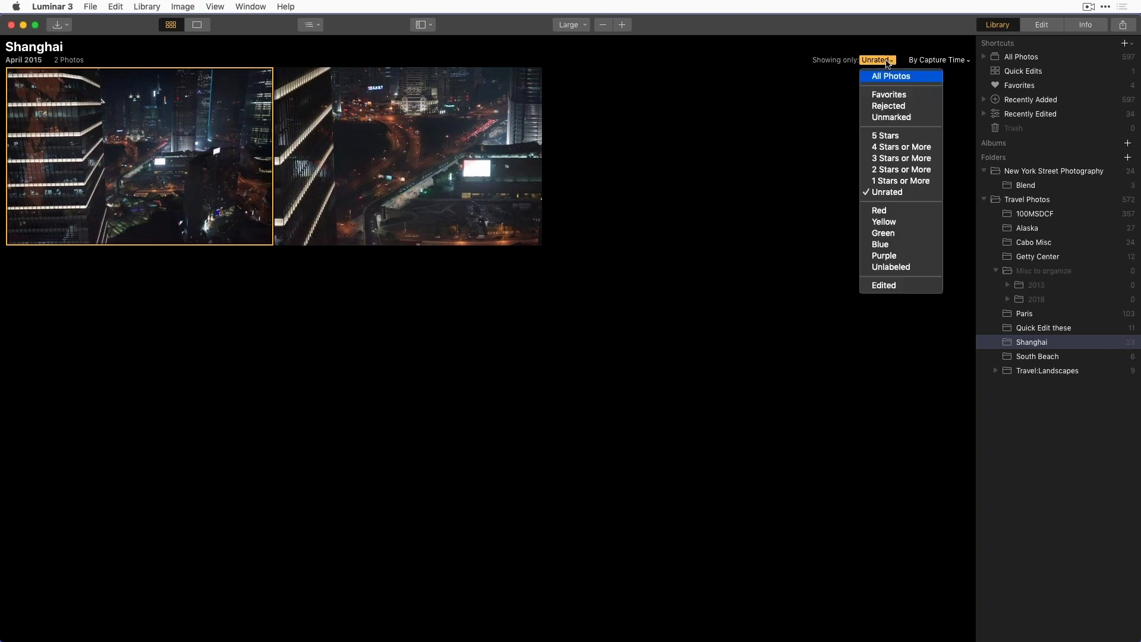
pyautogui.click(879, 159)
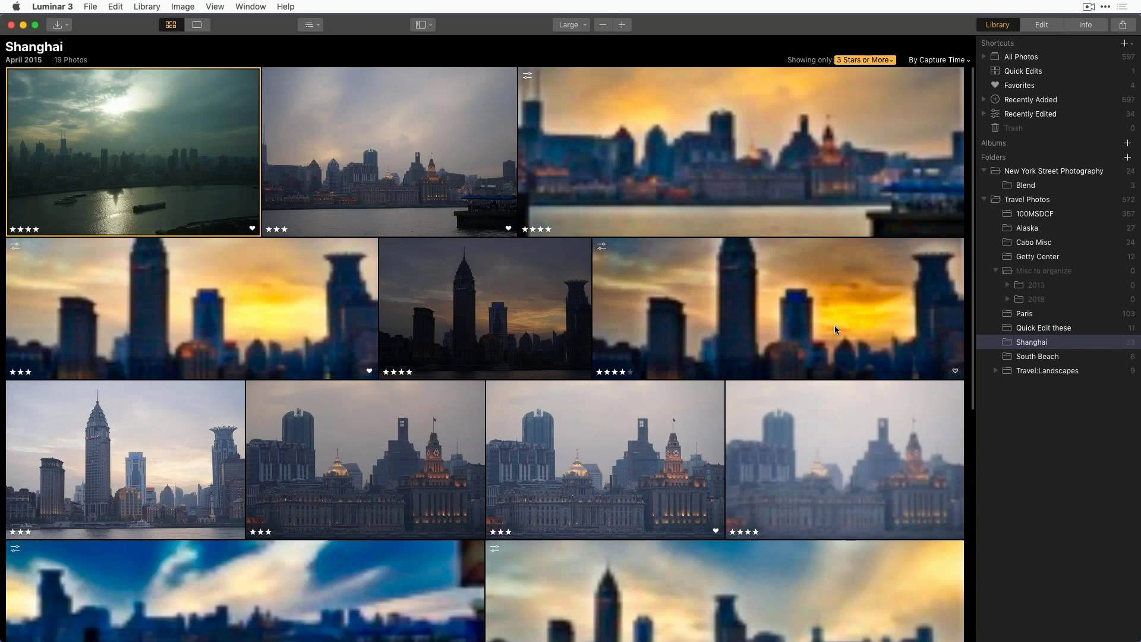
pyautogui.click(943, 60)
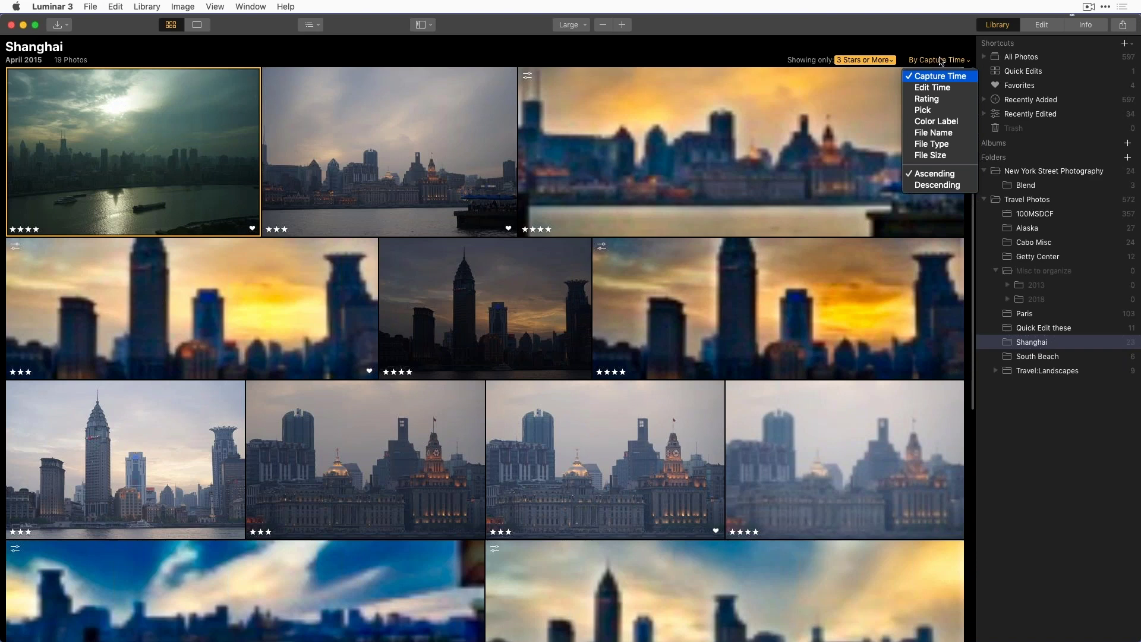
pyautogui.click(941, 101)
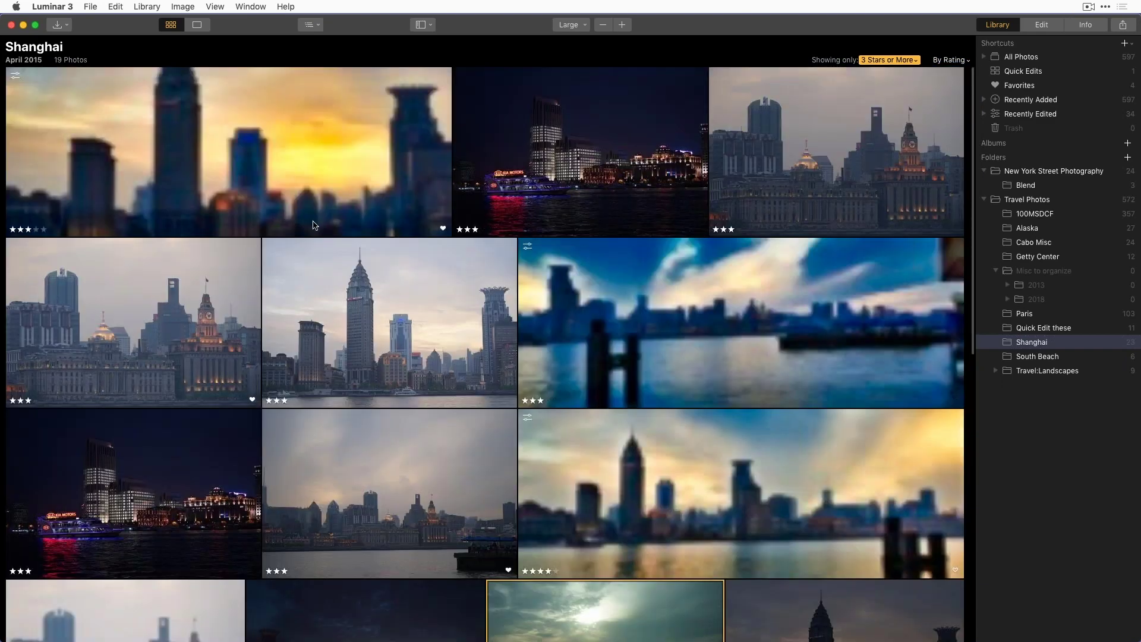
pyautogui.scroll(-5, 655, 446)
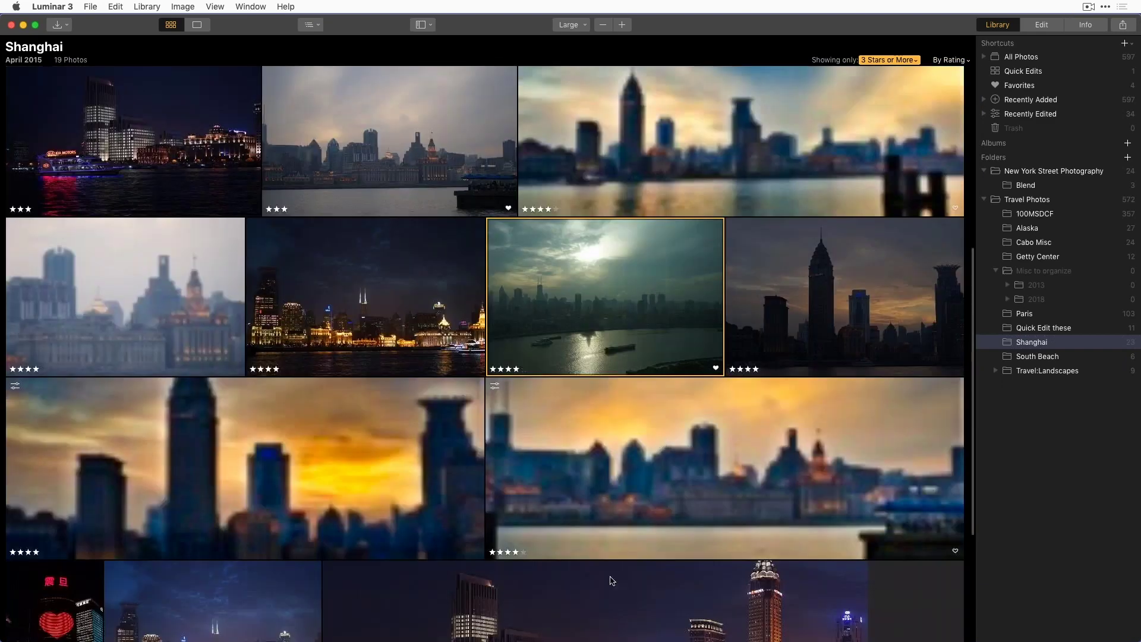
pyautogui.click(961, 60)
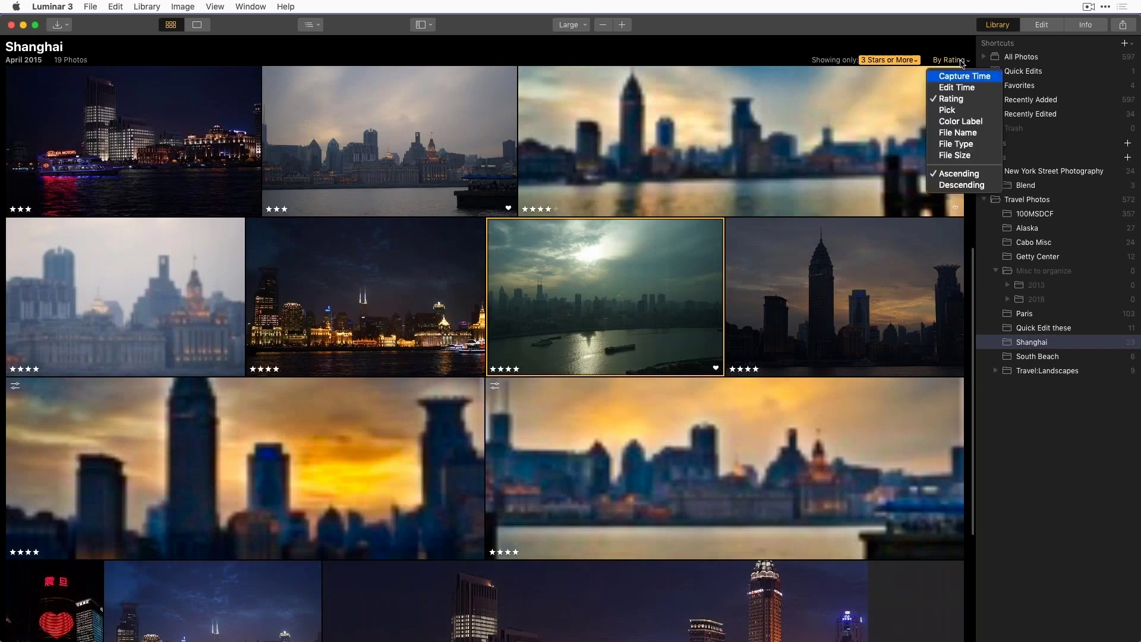
pyautogui.click(955, 185)
pyautogui.scroll(3, 557, 343)
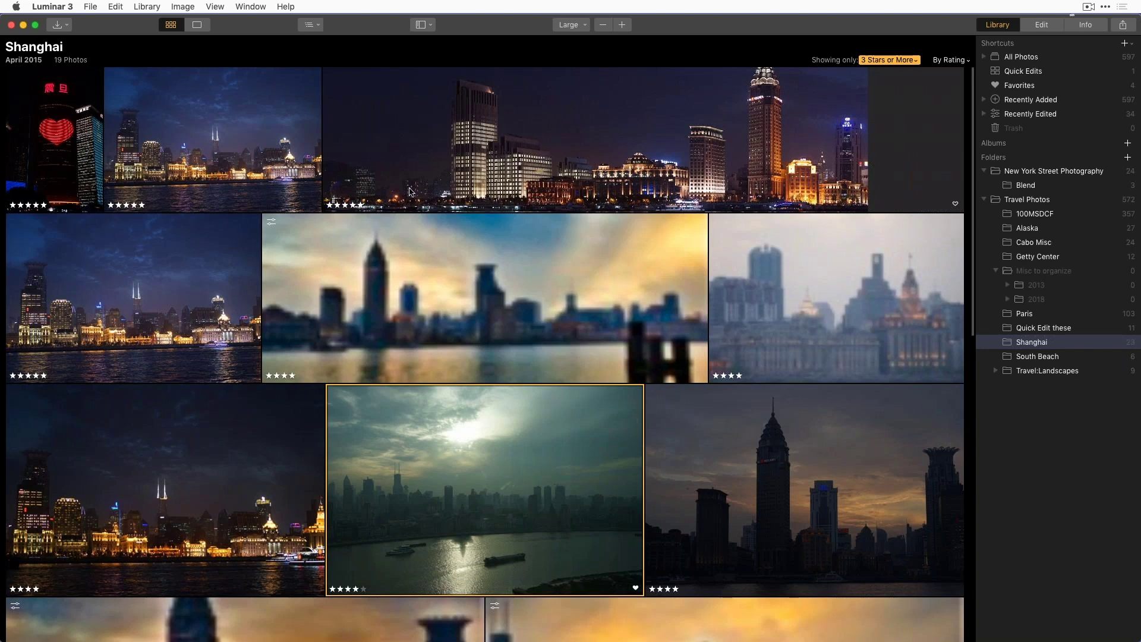
# Step: Look over the library's filter choices and the color label options for the five-star night skyline panorama
pyautogui.click(653, 154)
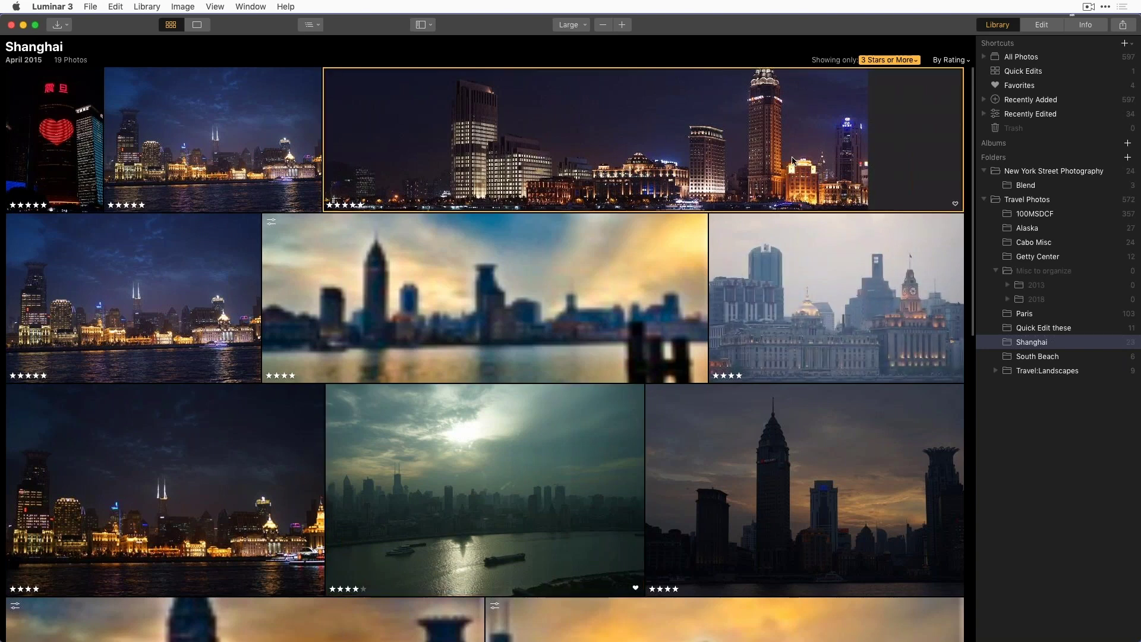
pyautogui.click(918, 61)
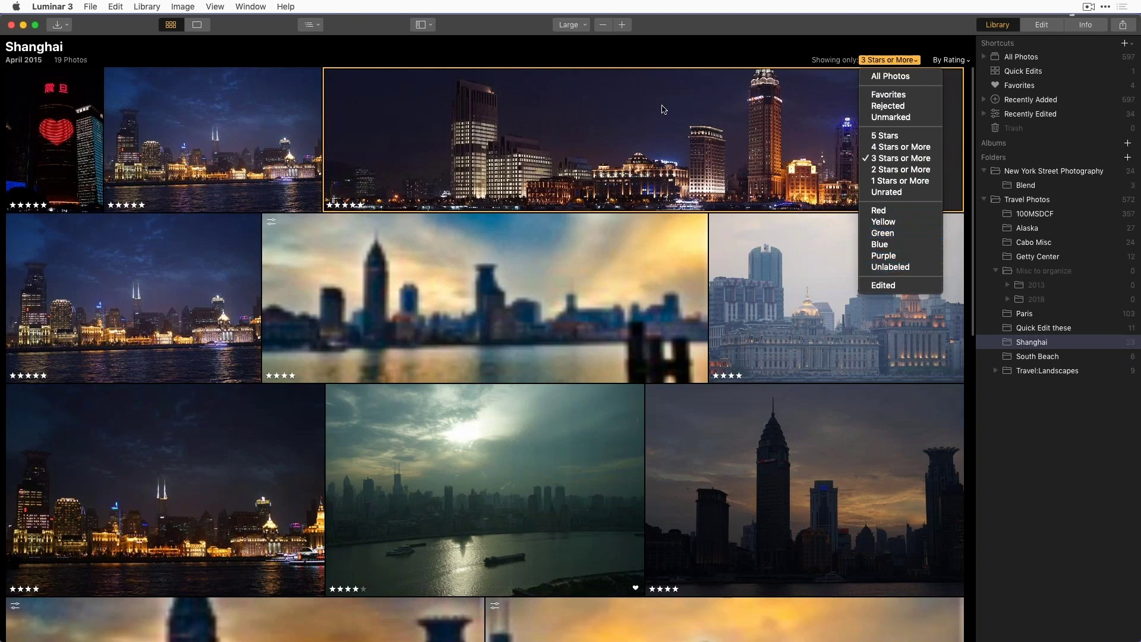
pyautogui.click(574, 146)
pyautogui.rightClick(575, 147)
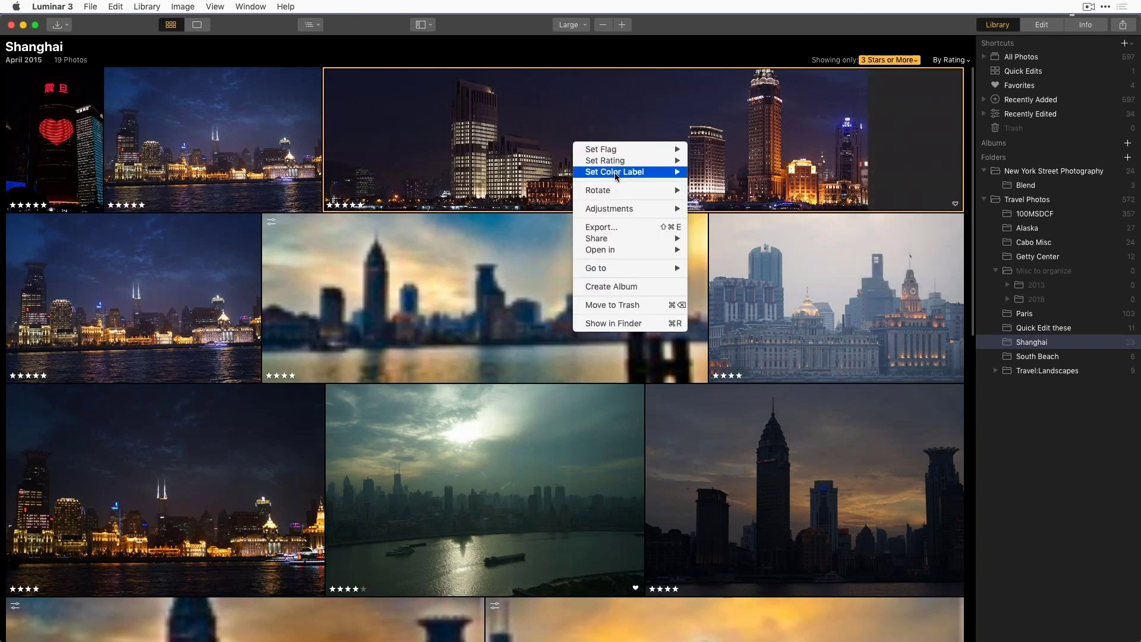
pyautogui.moveTo(624, 174)
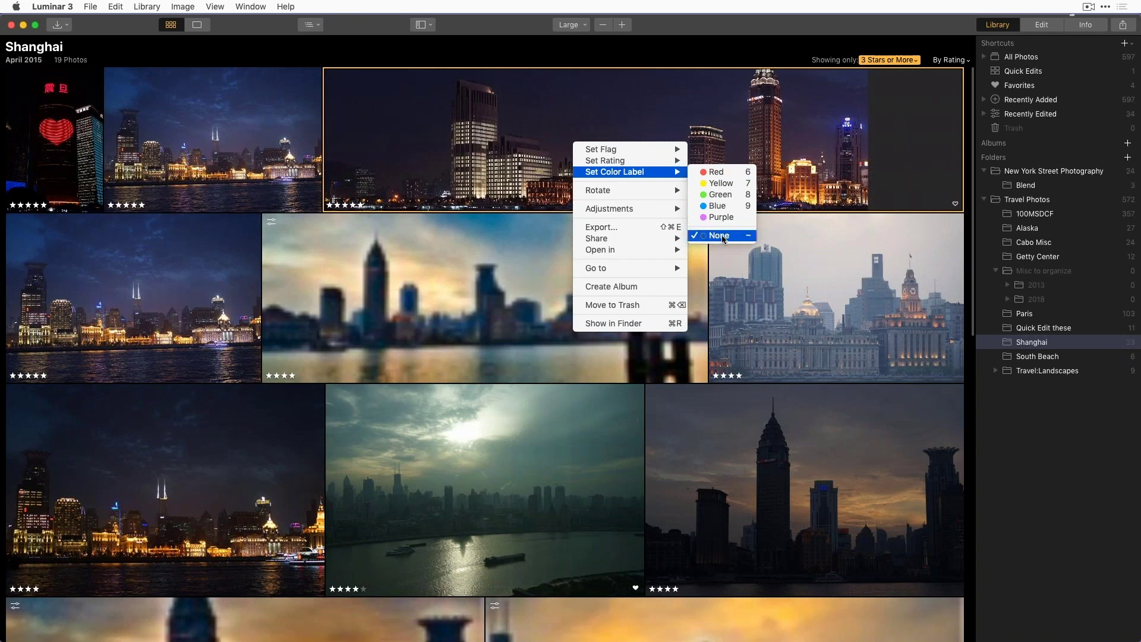
pyautogui.click(873, 248)
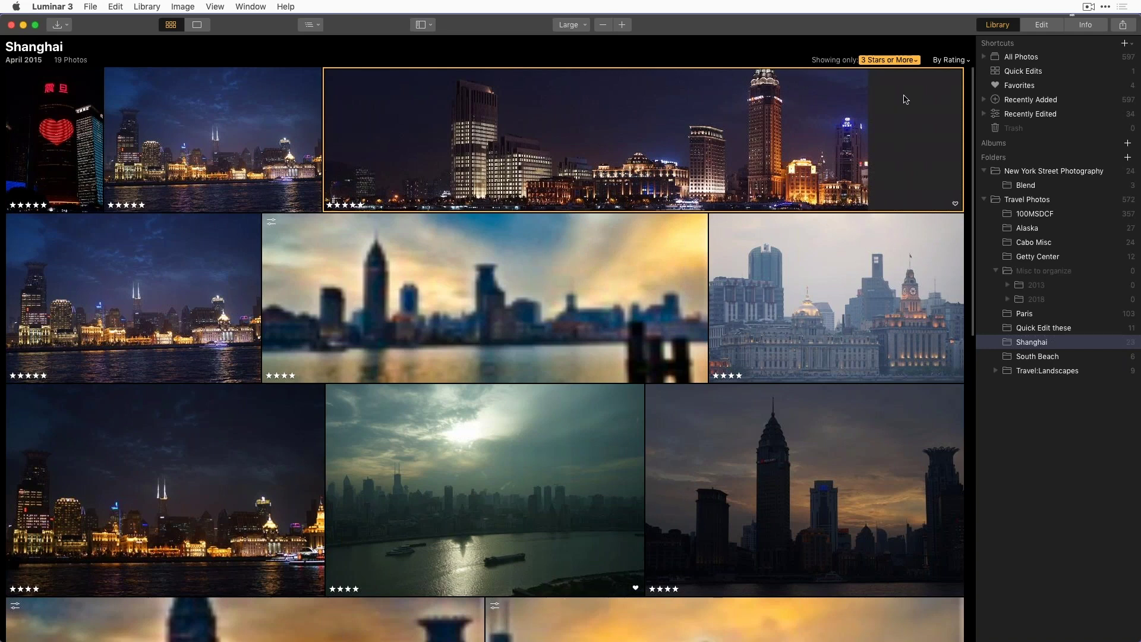
# Step: Show All Photos from the whole library and sort them by Capture Time
pyautogui.click(1036, 59)
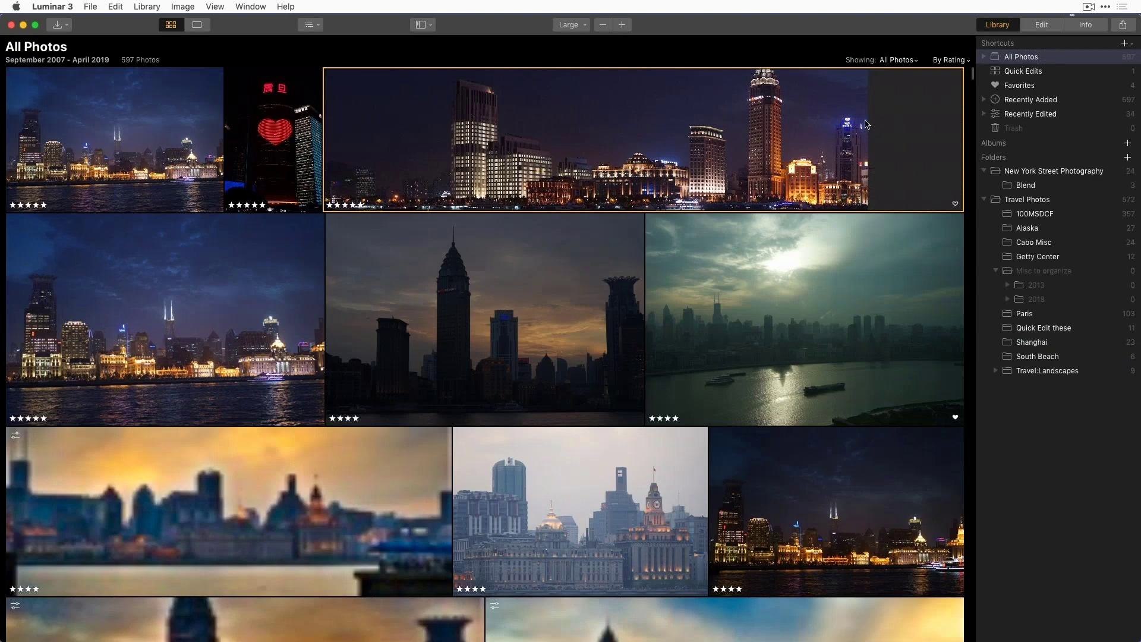
pyautogui.scroll(-3, 757, 320)
pyautogui.scroll(-8, 751, 362)
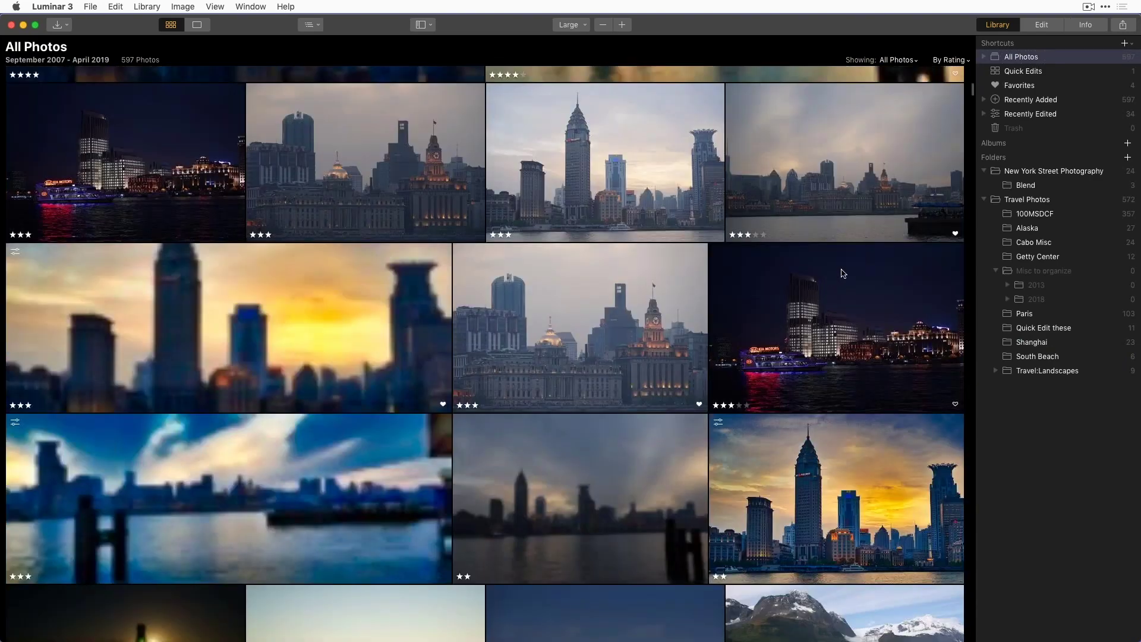
pyautogui.click(945, 61)
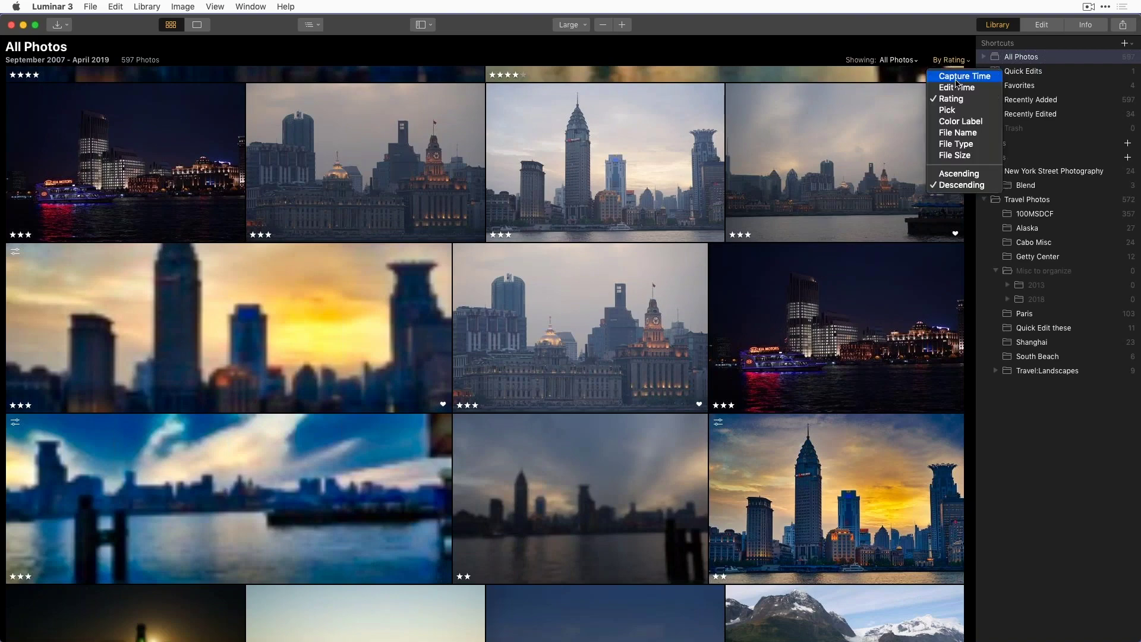
pyautogui.click(955, 77)
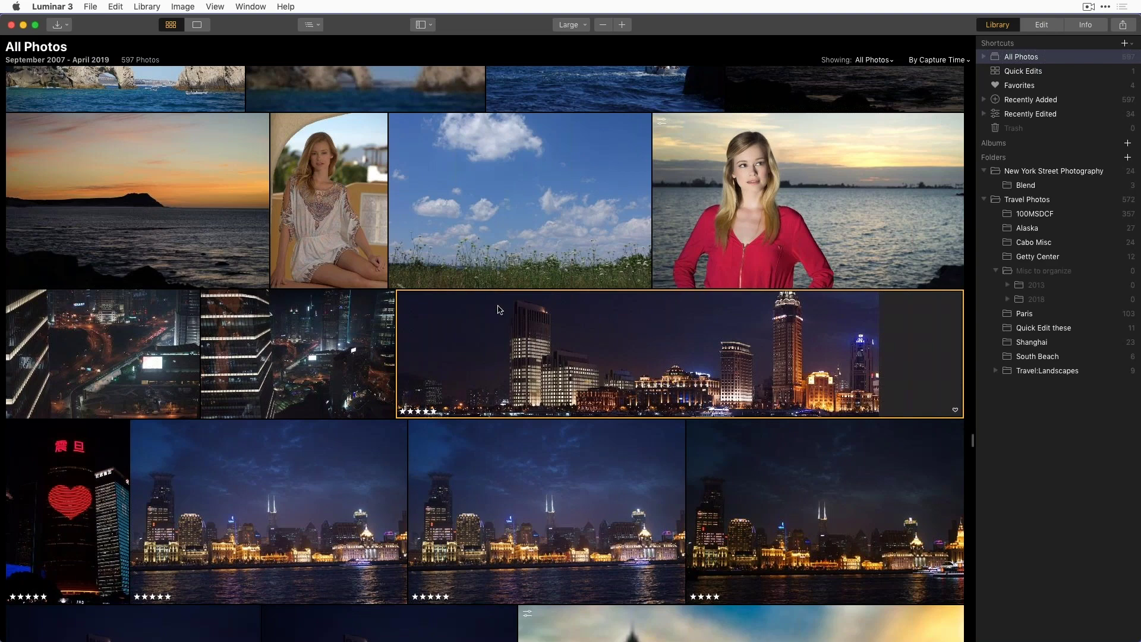
pyautogui.scroll(5, 506, 368)
pyautogui.scroll(-2, 505, 393)
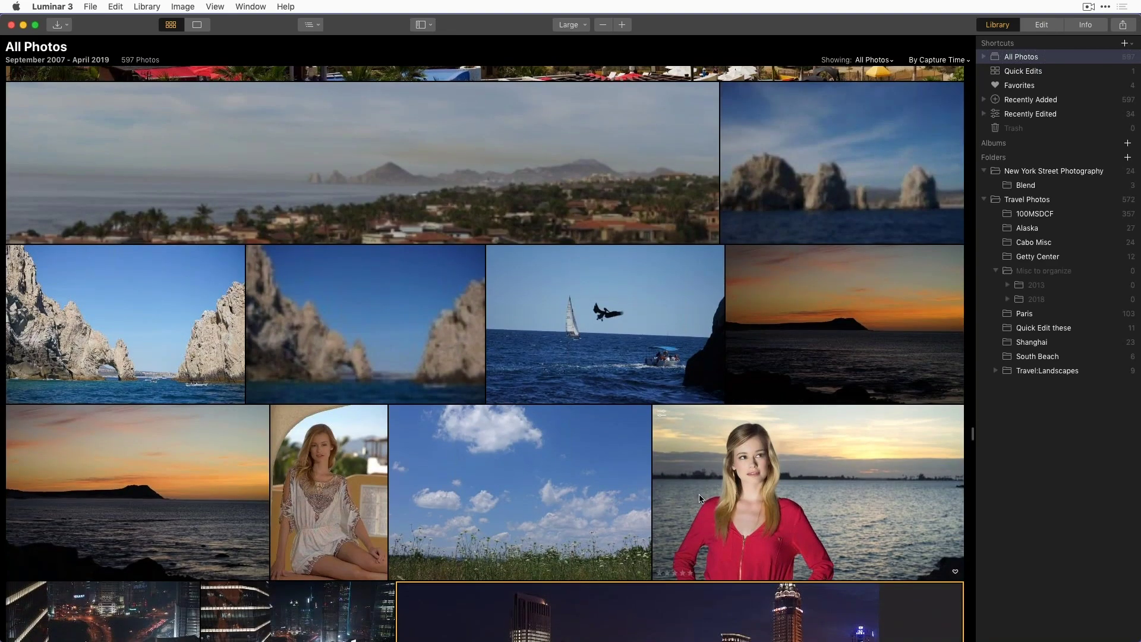
# Step: Open the sunset portrait of the woman in red as a single image and switch to editing it
pyautogui.click(852, 512)
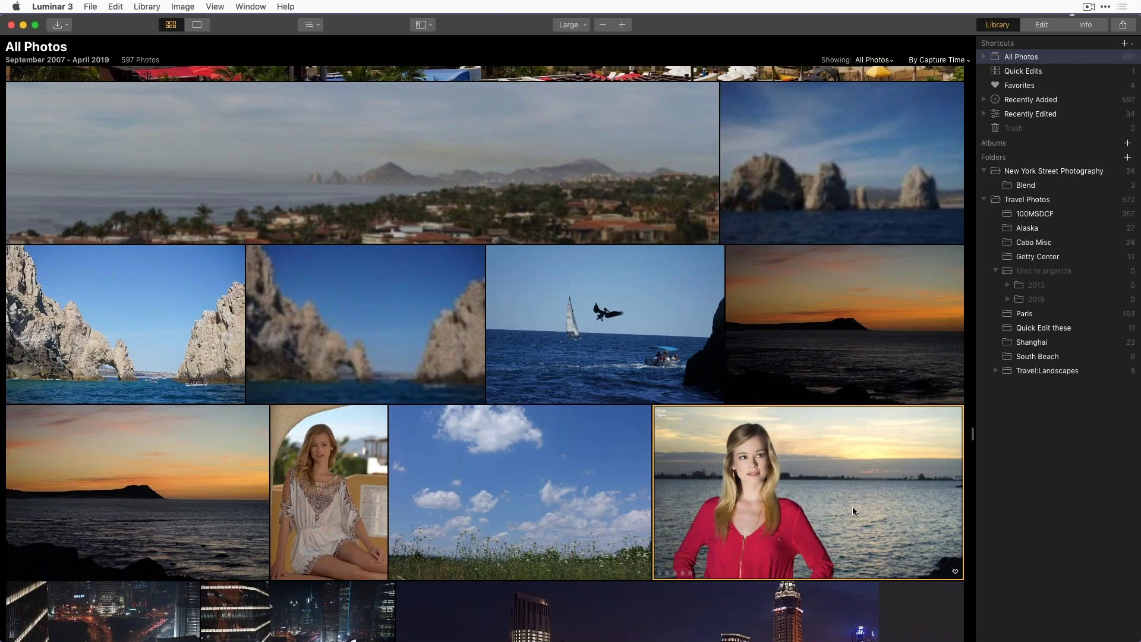
pyautogui.doubleClick(852, 506)
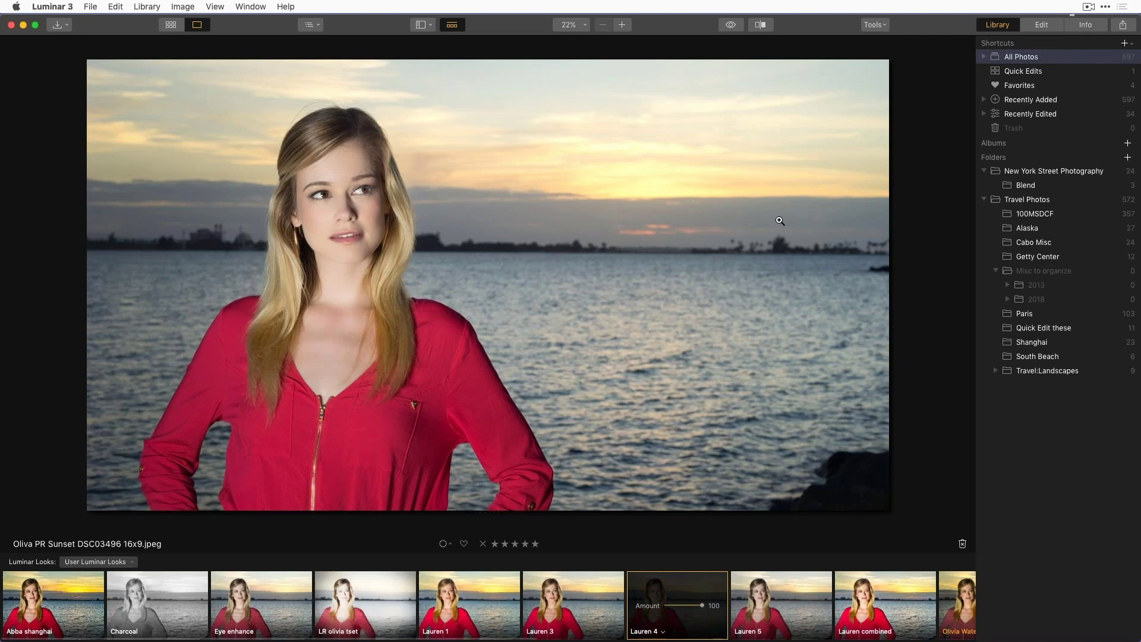
pyautogui.click(1041, 27)
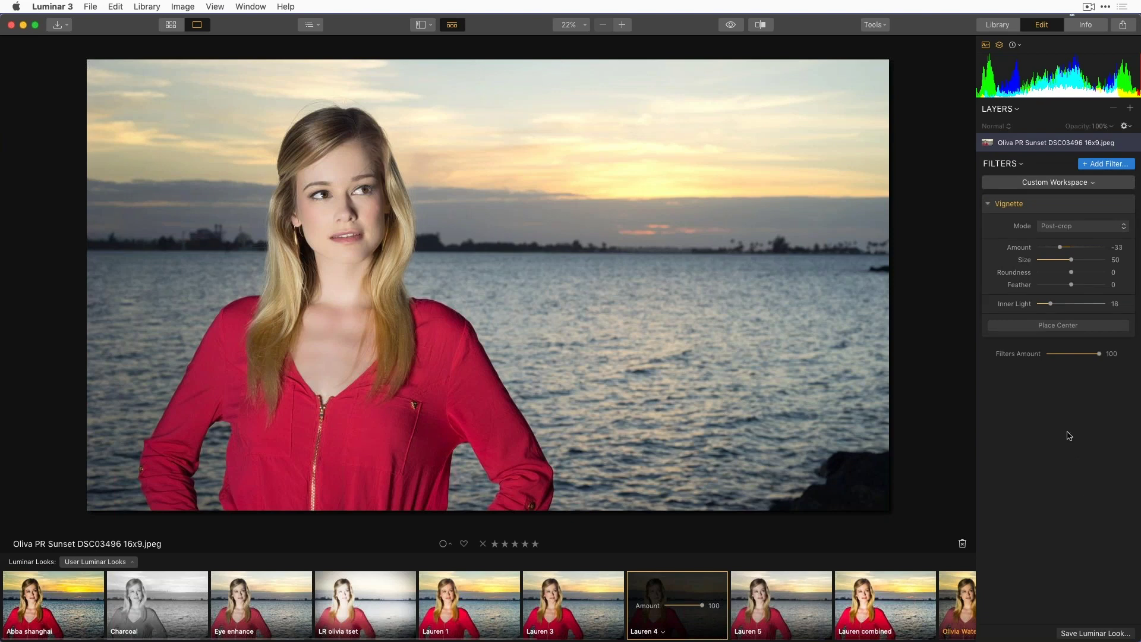
# Step: Change the Luminar Looks collection from User Luminar Looks to Essentials
pyautogui.moveTo(82, 633)
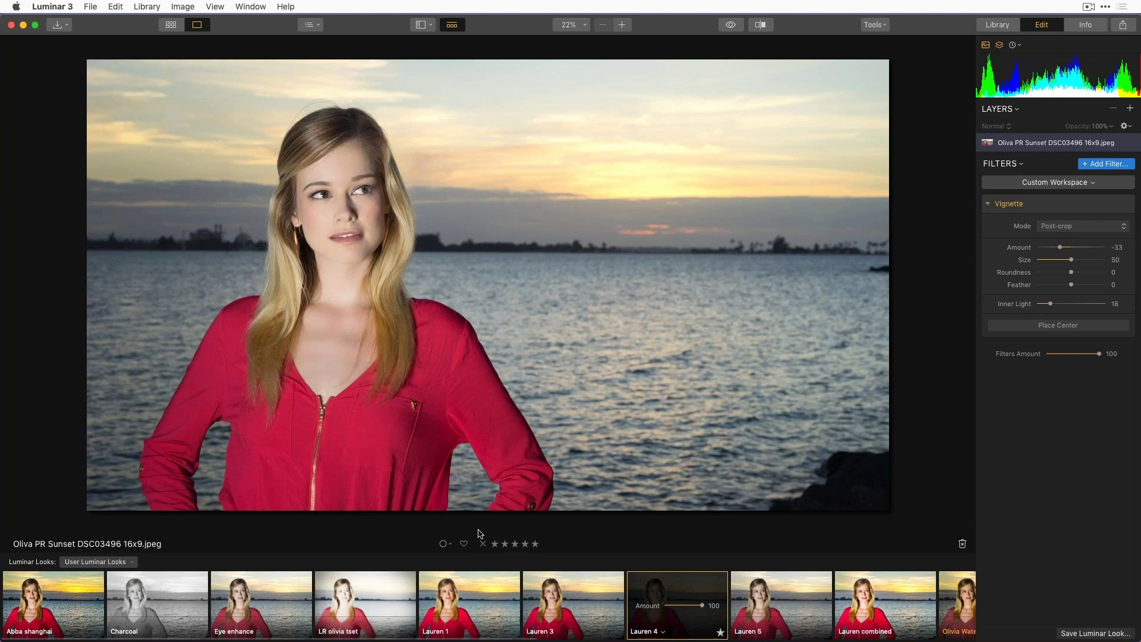
pyautogui.moveTo(266, 600)
pyautogui.click(130, 562)
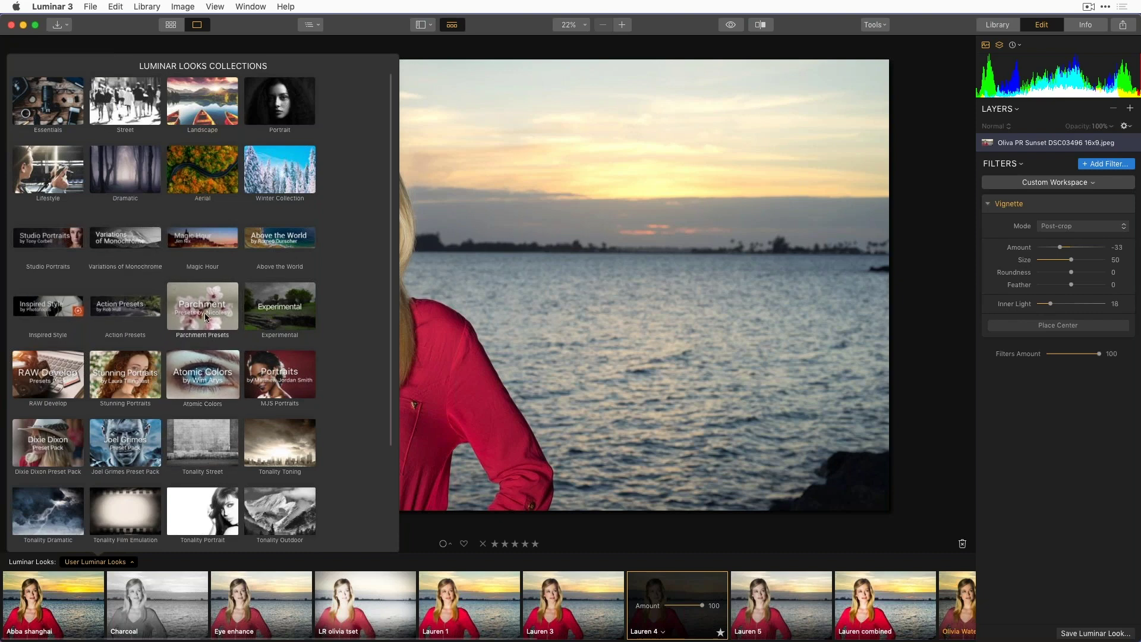
pyautogui.click(58, 115)
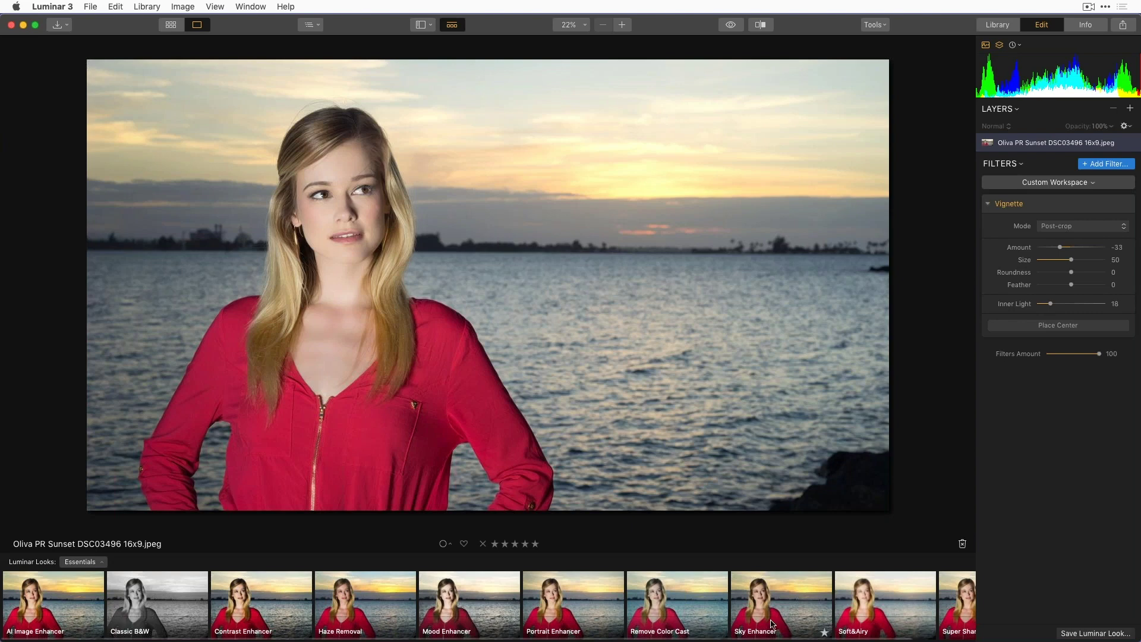
# Step: Try the AI Image Enhancer, Classic B&W, Contrast Enhancer, Portrait Enhancer, Sky Enhancer and Super Sharp looks on the portrait
pyautogui.click(58, 604)
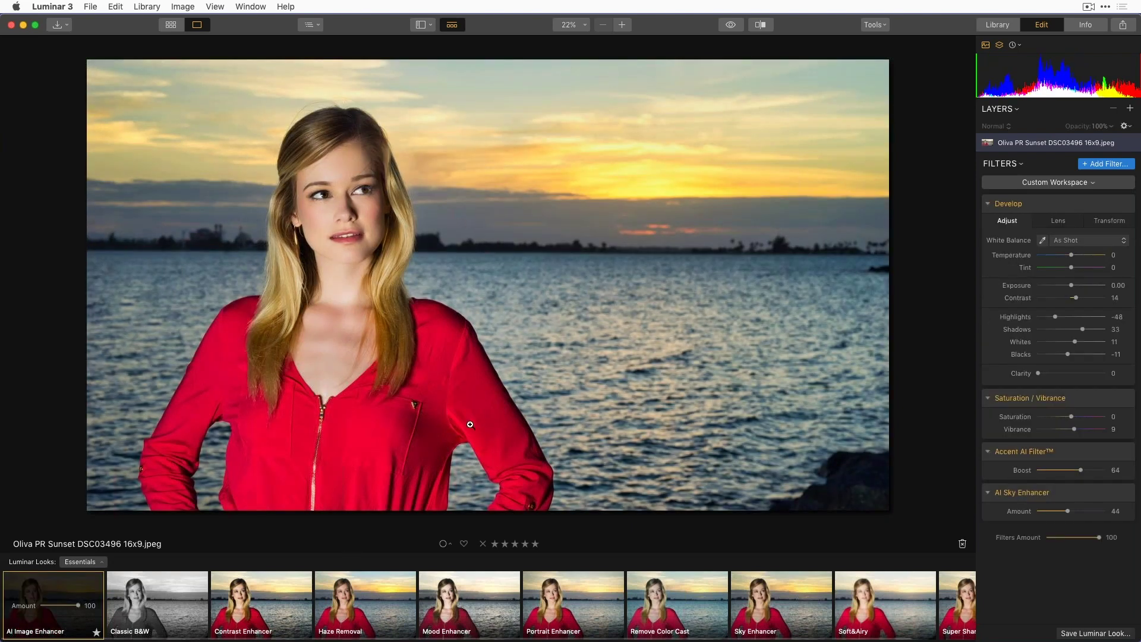
pyautogui.moveTo(1080, 489)
pyautogui.click(169, 612)
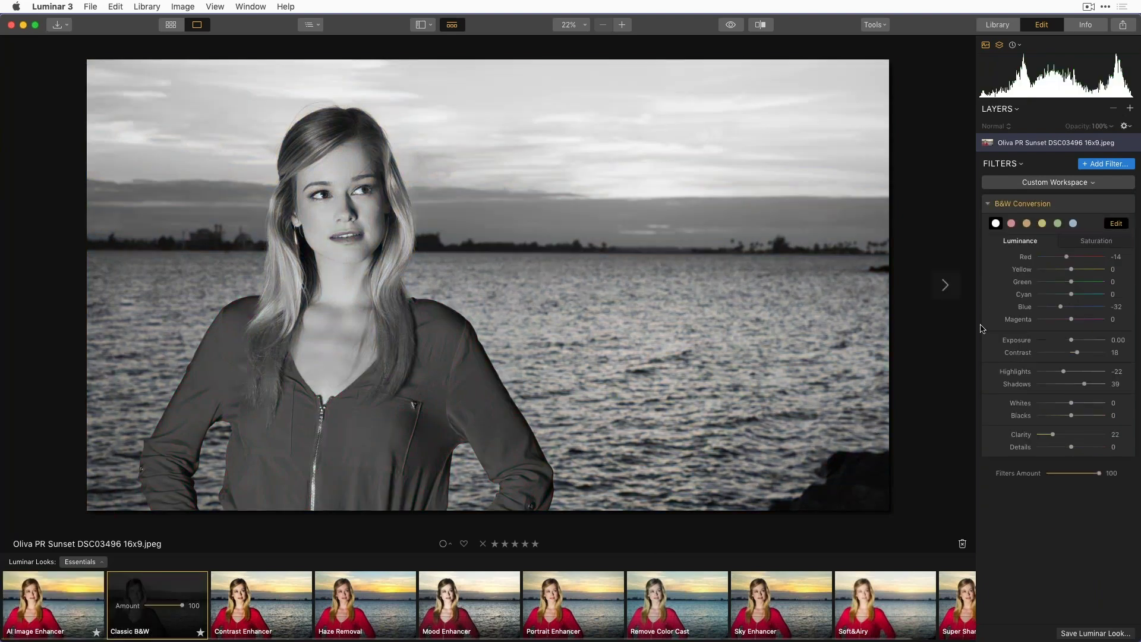
pyautogui.click(273, 609)
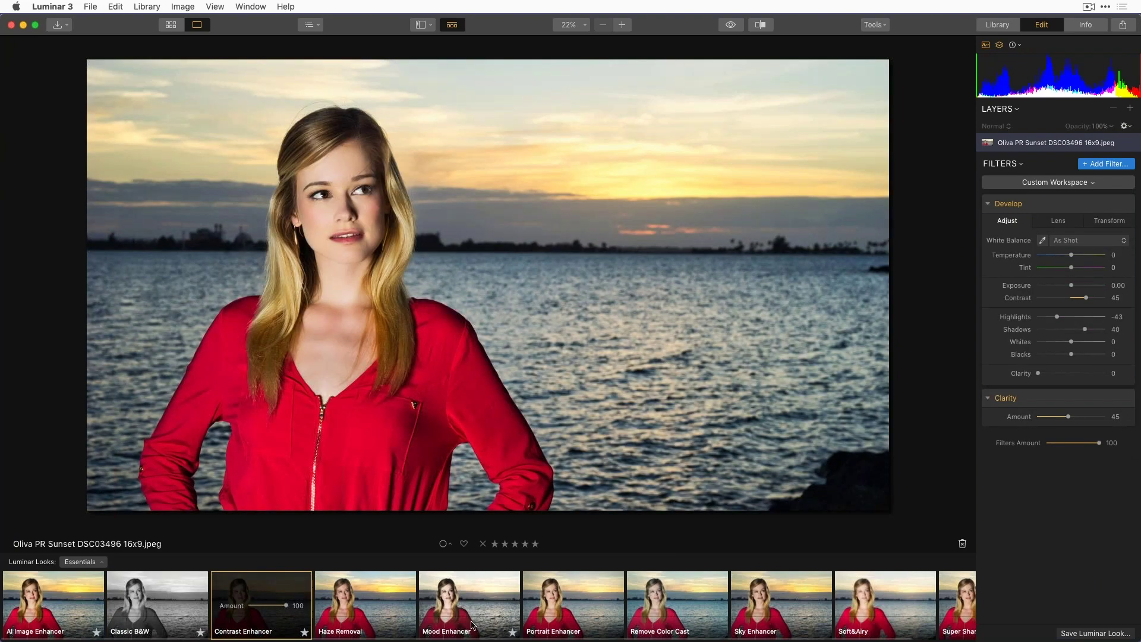
pyautogui.click(580, 601)
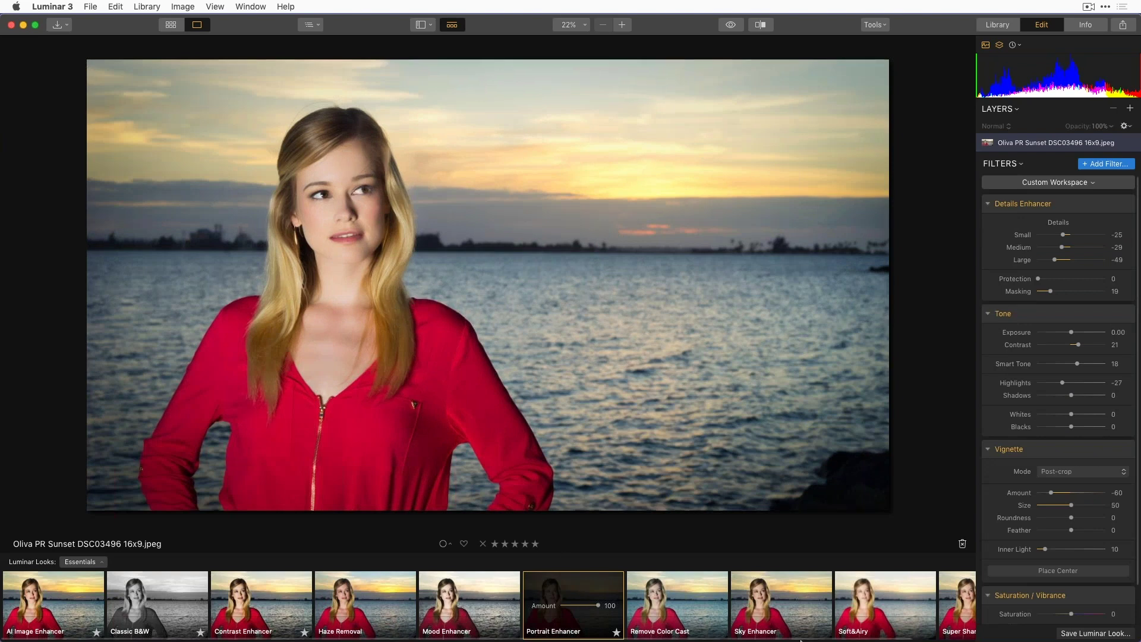
pyautogui.click(799, 604)
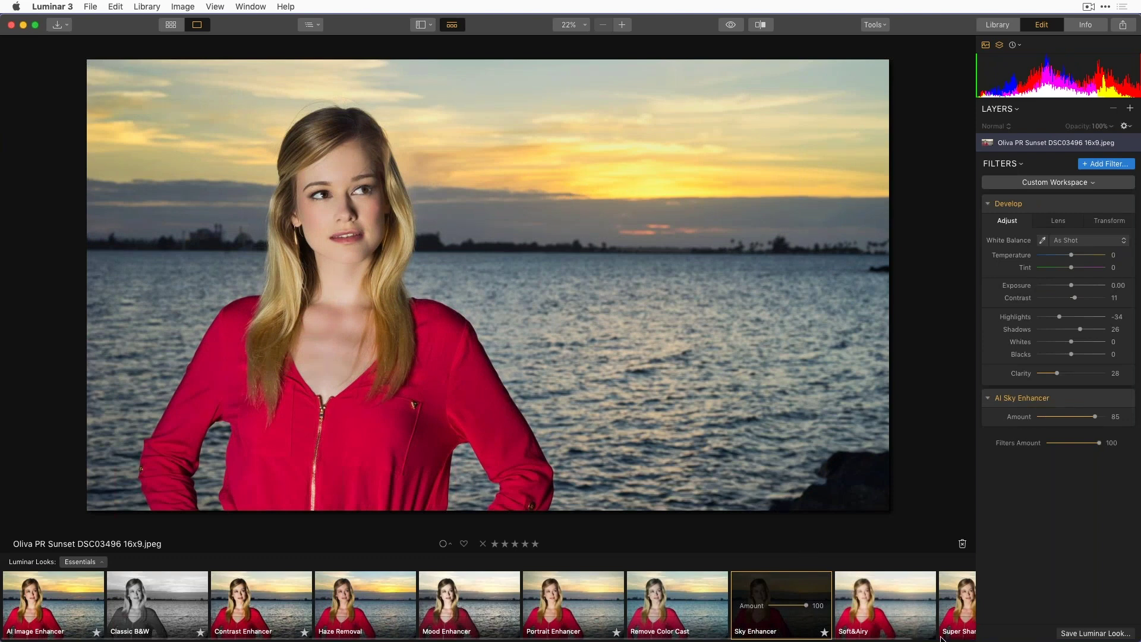
pyautogui.click(963, 619)
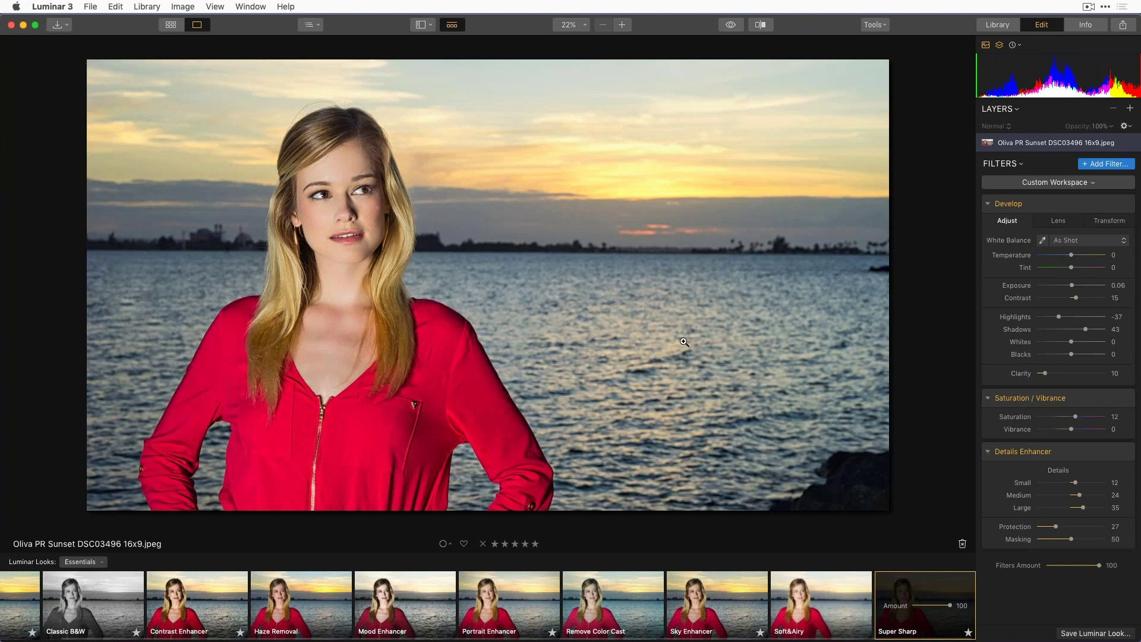
# Step: Apply the AI Image Enhancer look at amount 100, and set its Saturation to -43 and Vibrance to 43
pyautogui.click(8, 601)
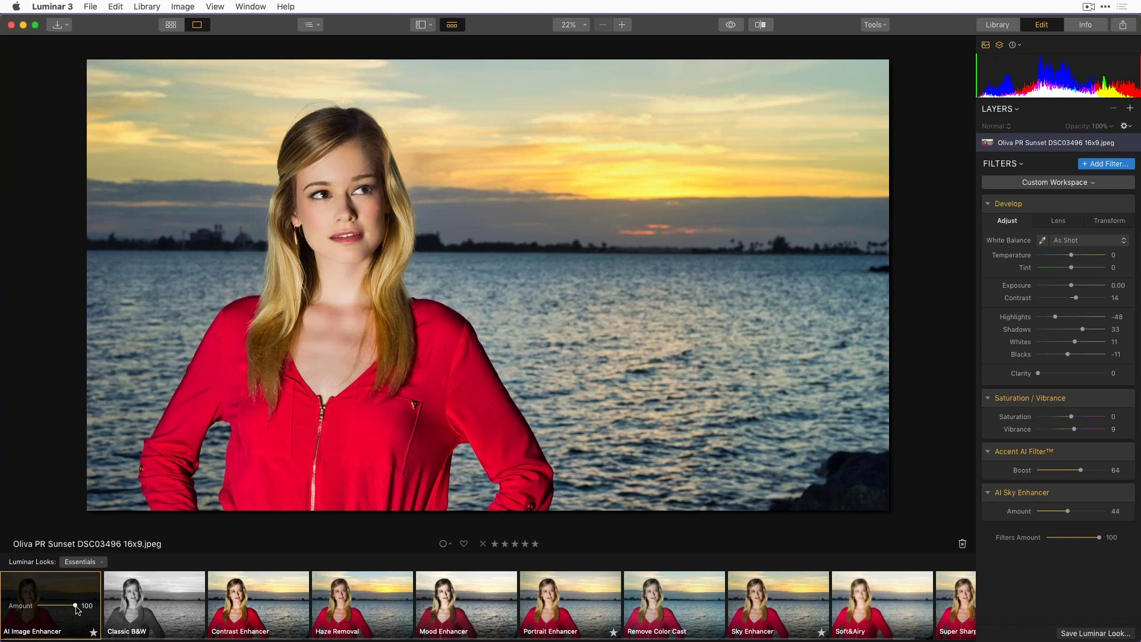
pyautogui.moveTo(76, 609)
pyautogui.mouseDown()
pyautogui.moveTo(55, 612)
pyautogui.moveTo(90, 619)
pyautogui.mouseUp()
pyautogui.doubleClick(1074, 429)
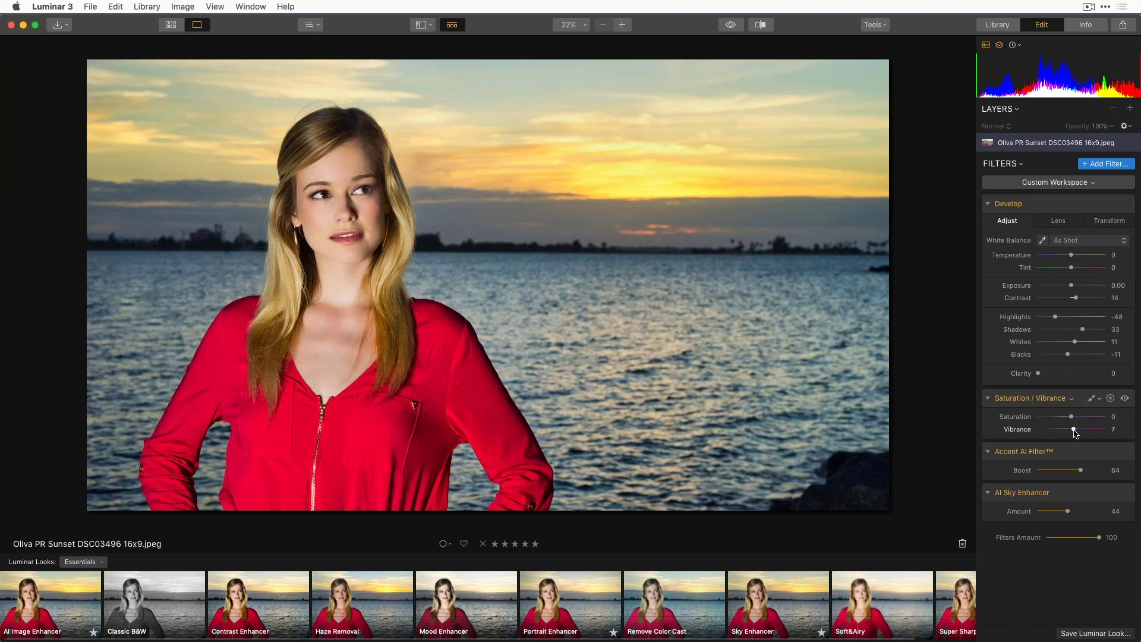
pyautogui.moveTo(1071, 417); pyautogui.dragTo(1057, 418)
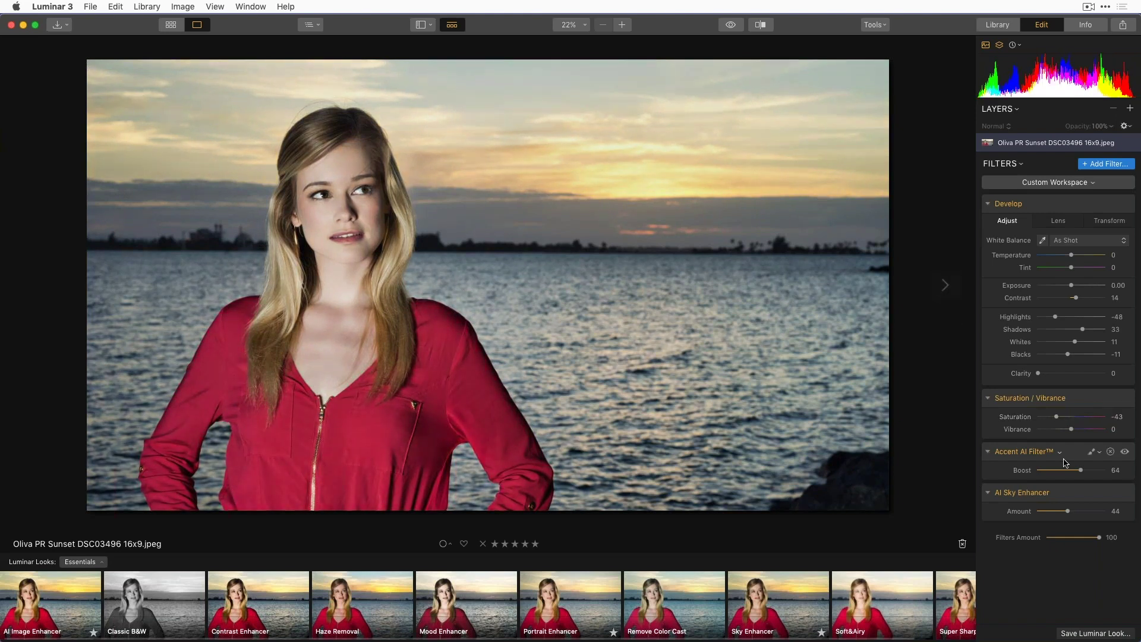
pyautogui.moveTo(1072, 429); pyautogui.dragTo(1082, 431)
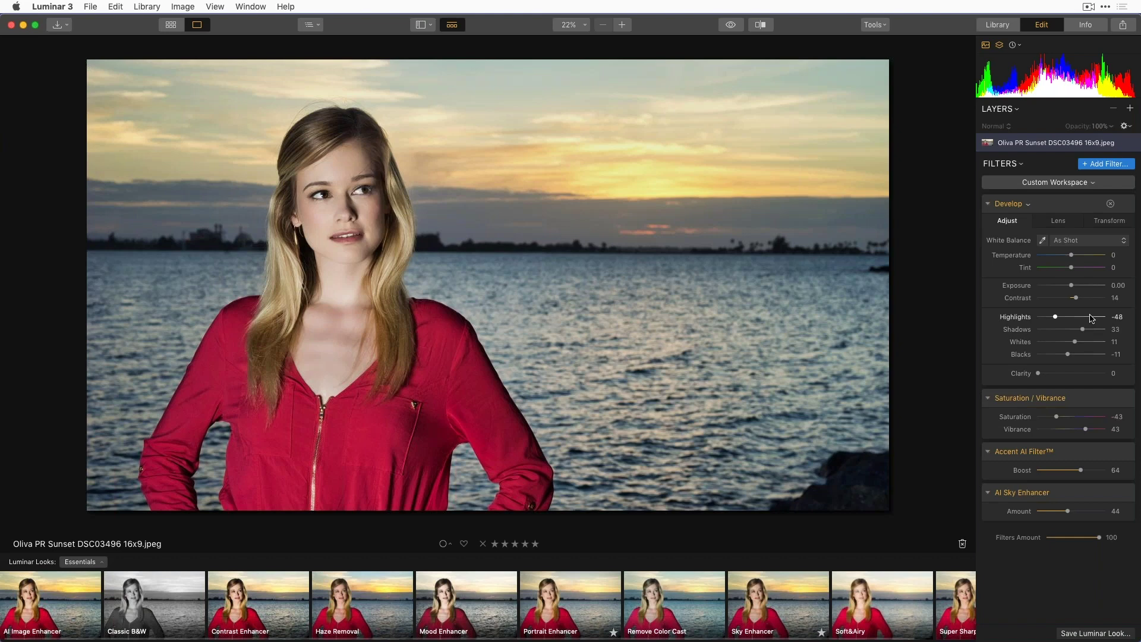
# Step: Add a Vignette filter with Amount -46, Inner Light 20 and Size 27, centred on the woman's neck
pyautogui.click(1109, 164)
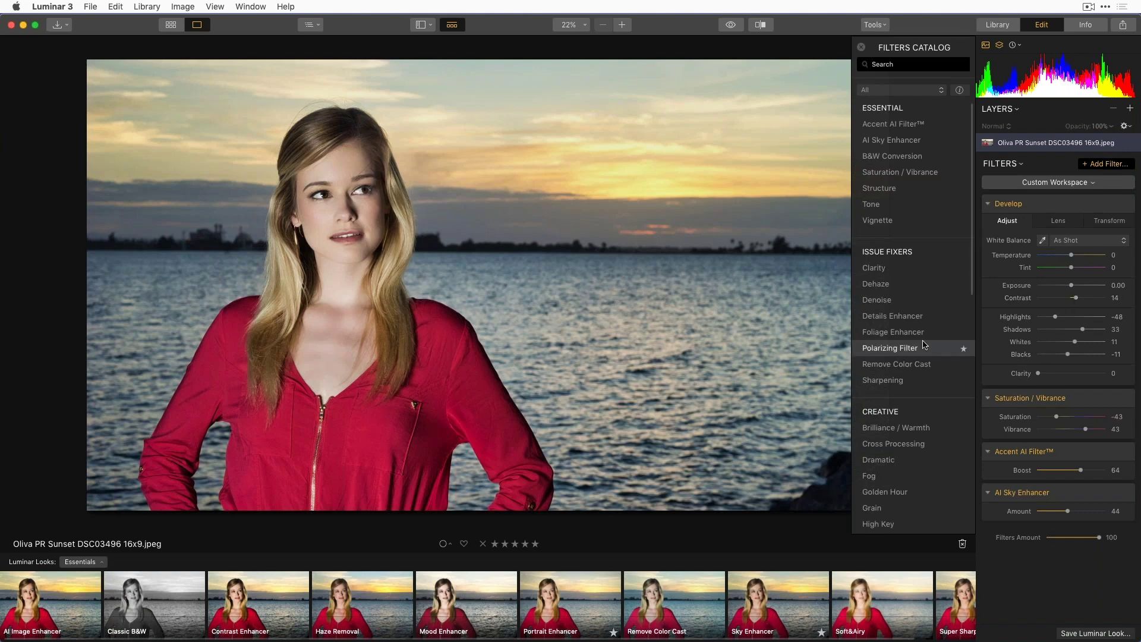
pyautogui.click(907, 221)
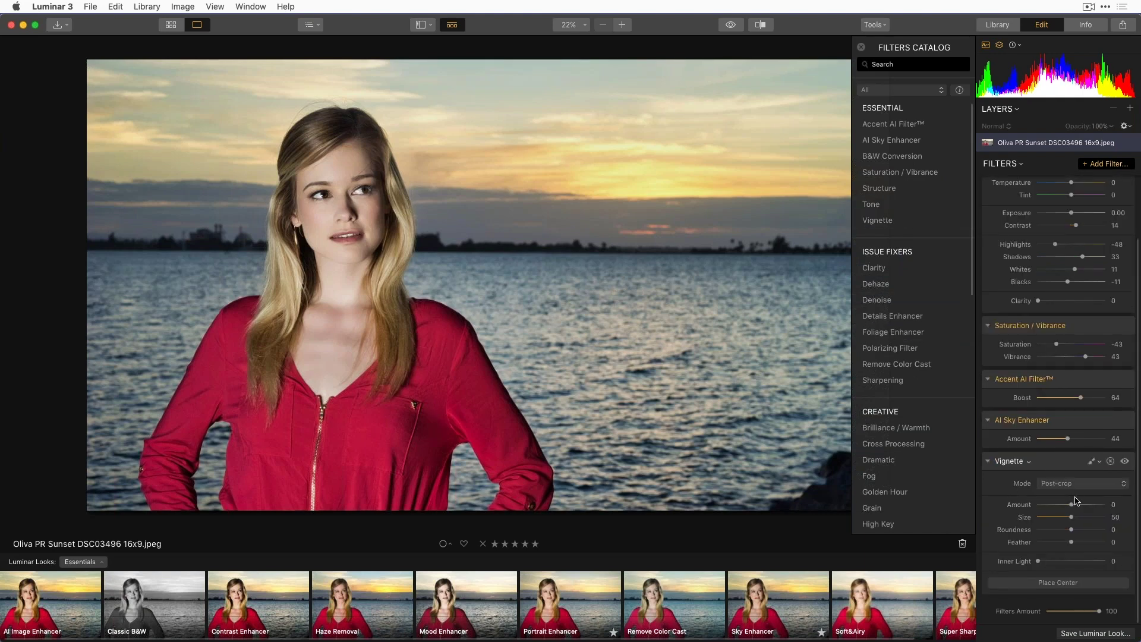
pyautogui.moveTo(1070, 504); pyautogui.dragTo(1055, 504)
pyautogui.moveTo(1037, 561); pyautogui.dragTo(1051, 561)
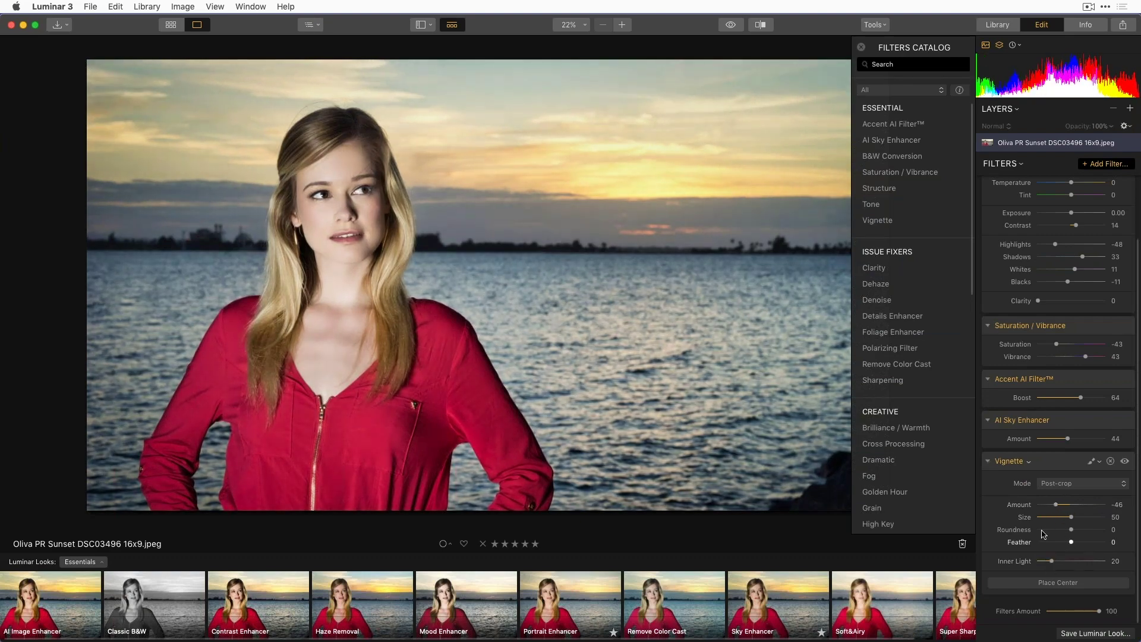
pyautogui.click(1071, 586)
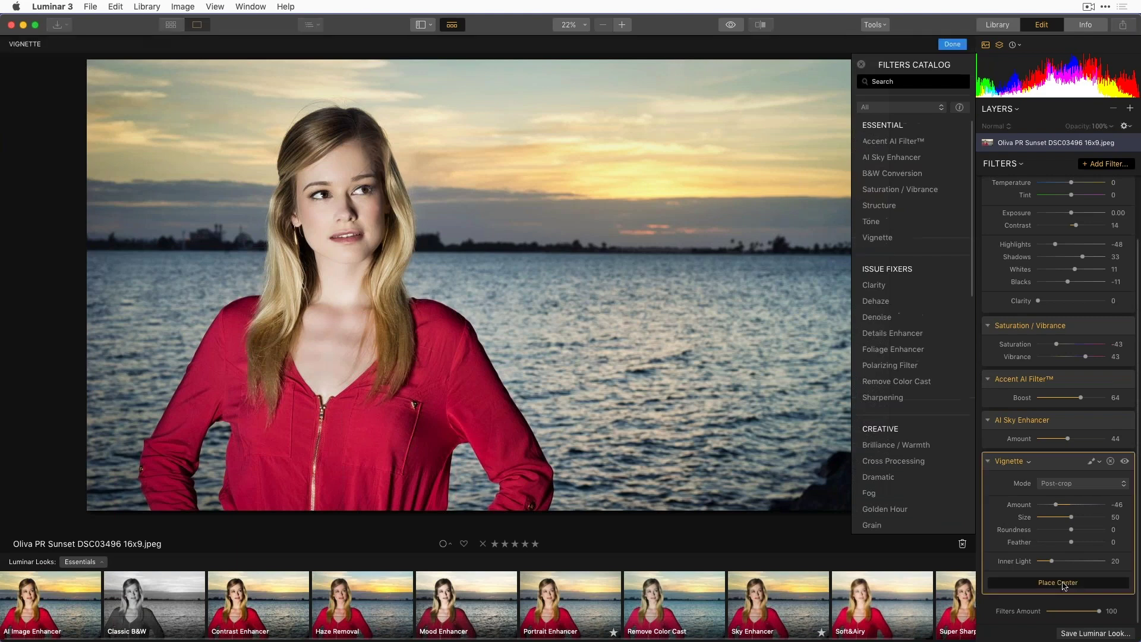
pyautogui.click(338, 270)
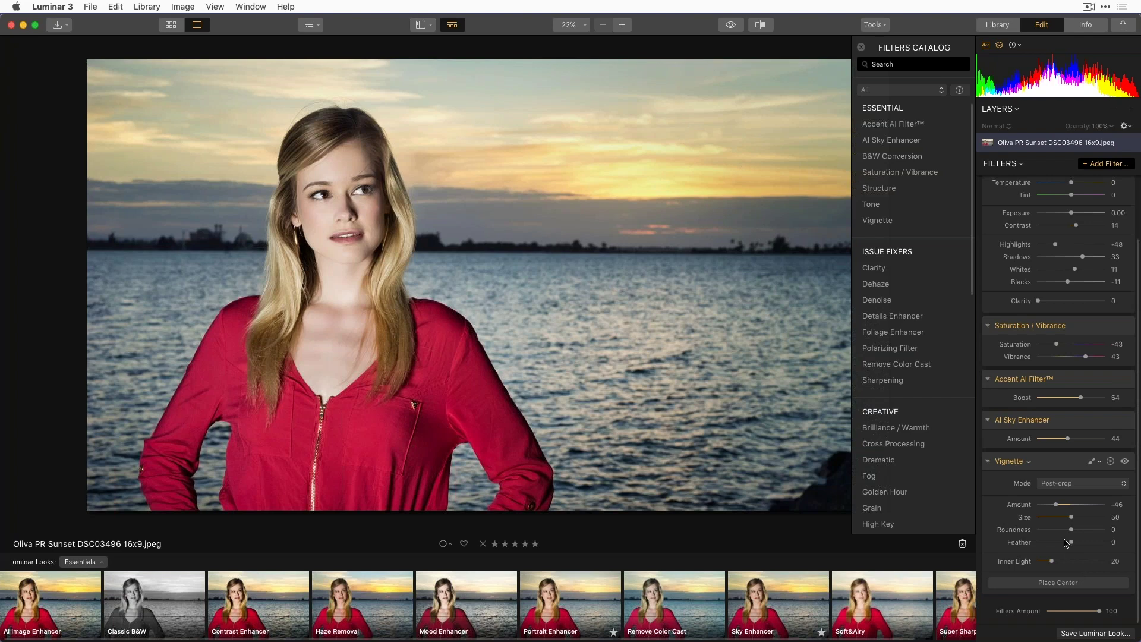
pyautogui.moveTo(1071, 517); pyautogui.dragTo(1056, 517)
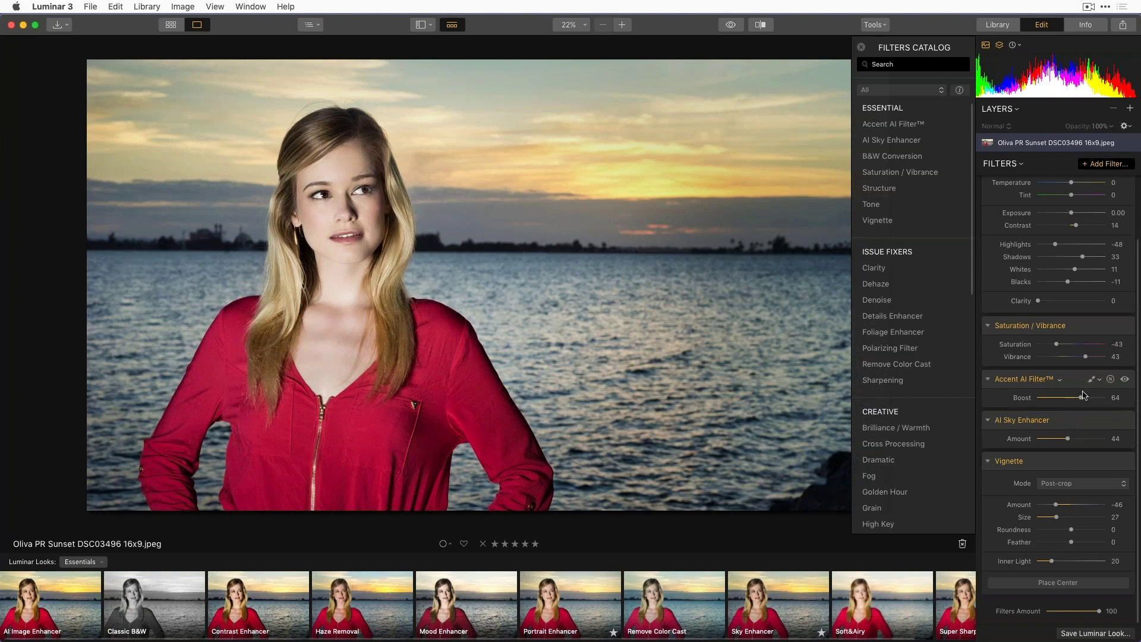
# Step: Compare the portrait with the Saturation / Vibrance filter disabled and enabled
pyautogui.scroll(2, 1040, 357)
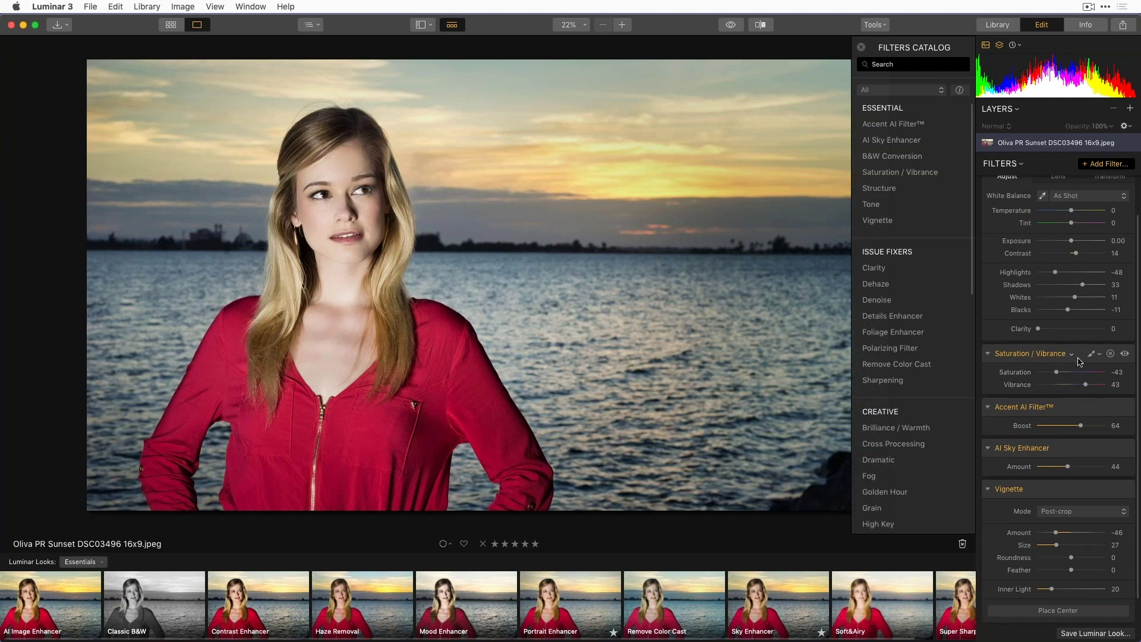
pyautogui.click(1124, 355)
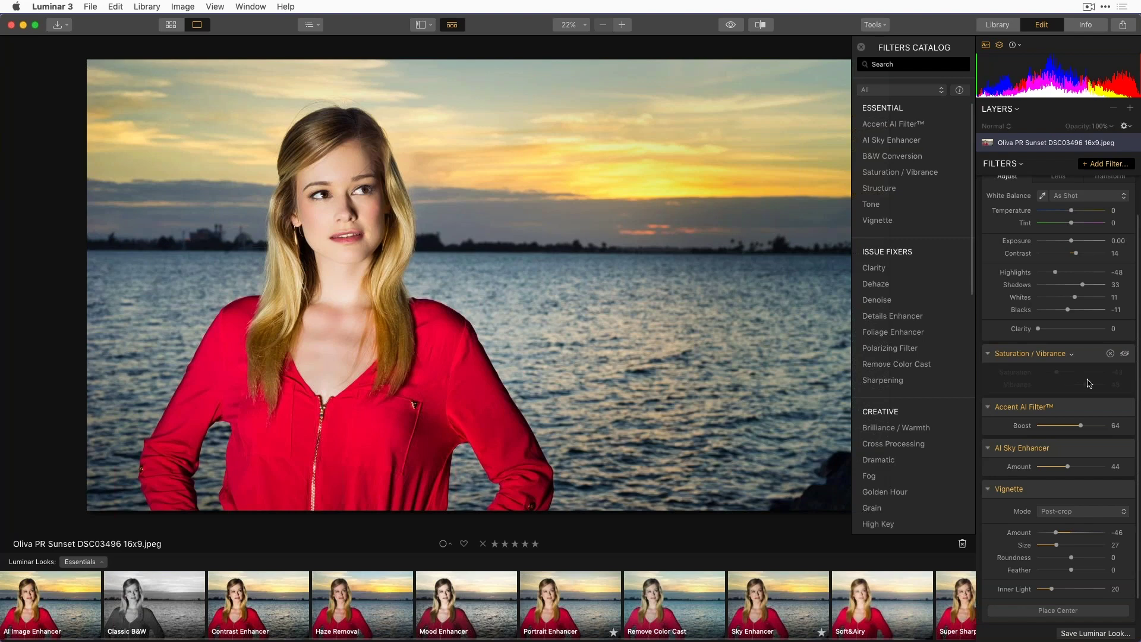
pyautogui.click(1125, 354)
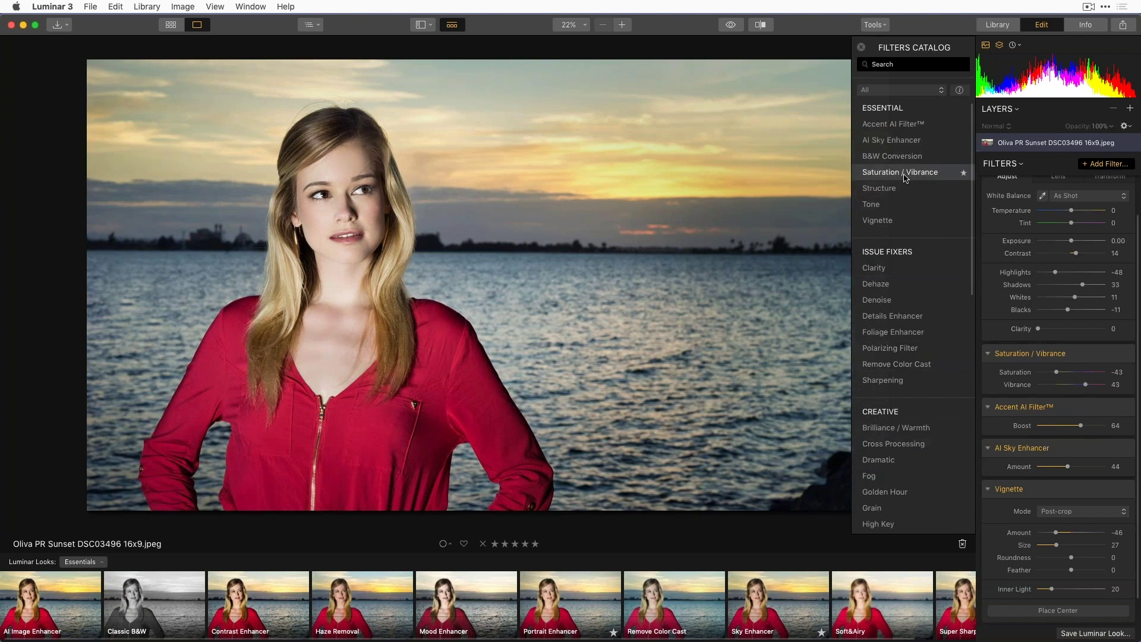
# Step: Add an HSL filter and set the red Saturation to -9 and the red Hue to 12
pyautogui.scroll(-5, 918, 450)
pyautogui.scroll(-5, 917, 451)
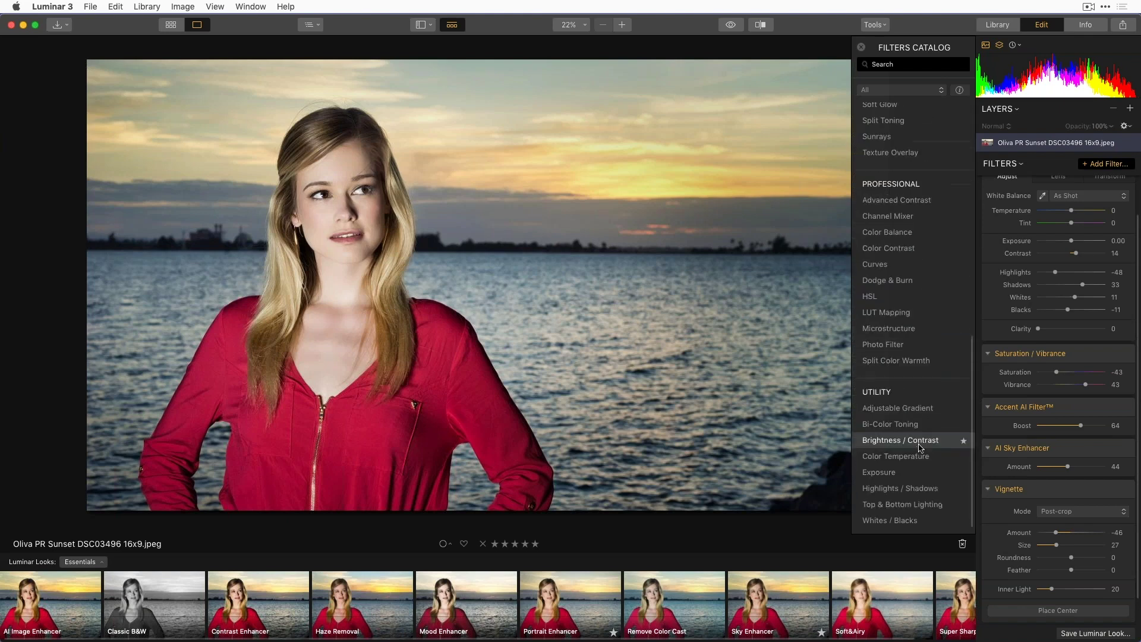
pyautogui.click(891, 302)
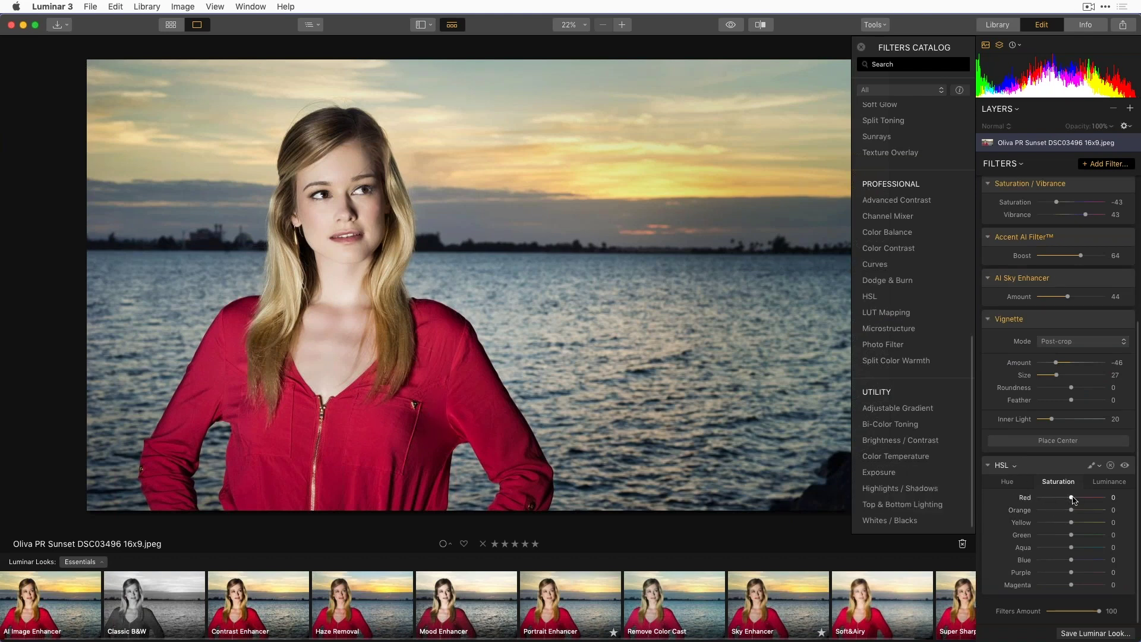
pyautogui.moveTo(1074, 498)
pyautogui.mouseDown()
pyautogui.moveTo(1052, 498)
pyautogui.moveTo(1071, 498)
pyautogui.mouseUp()
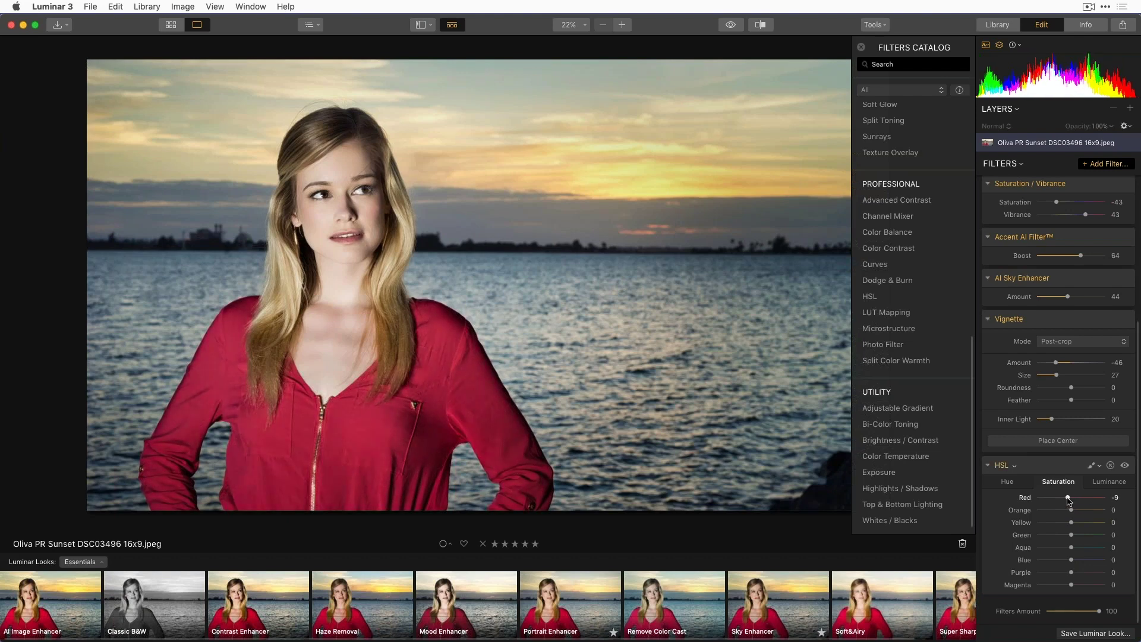
pyautogui.click(1021, 483)
pyautogui.moveTo(1072, 499)
pyautogui.mouseDown()
pyautogui.moveTo(1056, 501)
pyautogui.moveTo(1077, 501)
pyautogui.mouseUp()
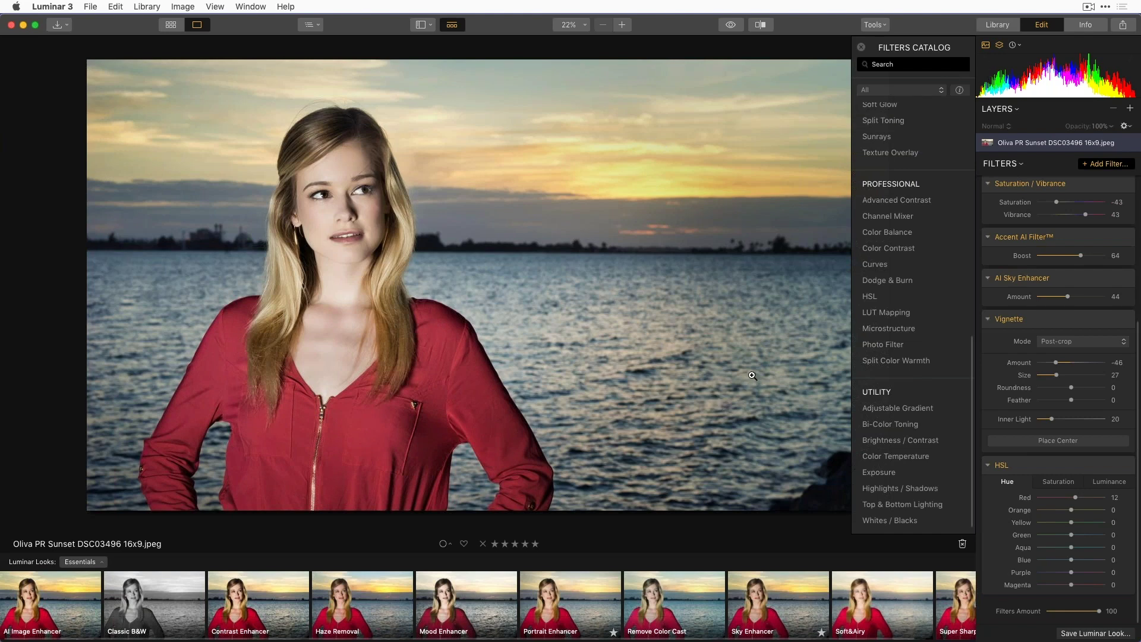
# Step: Browse the edit history, revert to the earlier workspace, Vignette: Enabled and Vignette: Size states, and return to the HSL: Hue: Red state
pyautogui.click(1019, 47)
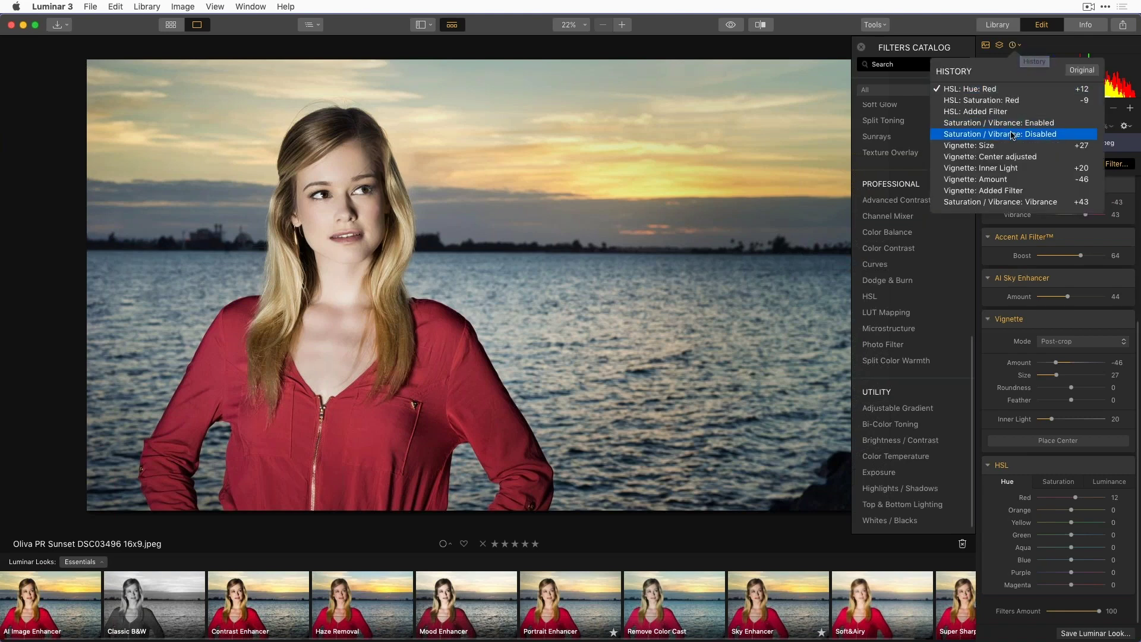
pyautogui.scroll(-10, 1018, 149)
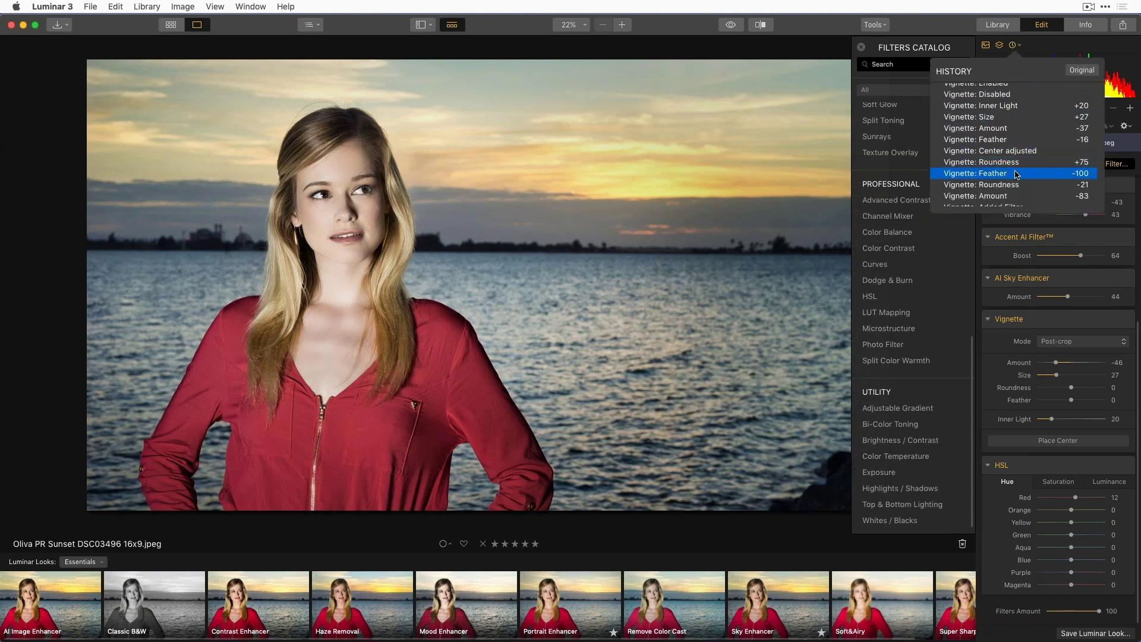
pyautogui.scroll(-2, 1016, 174)
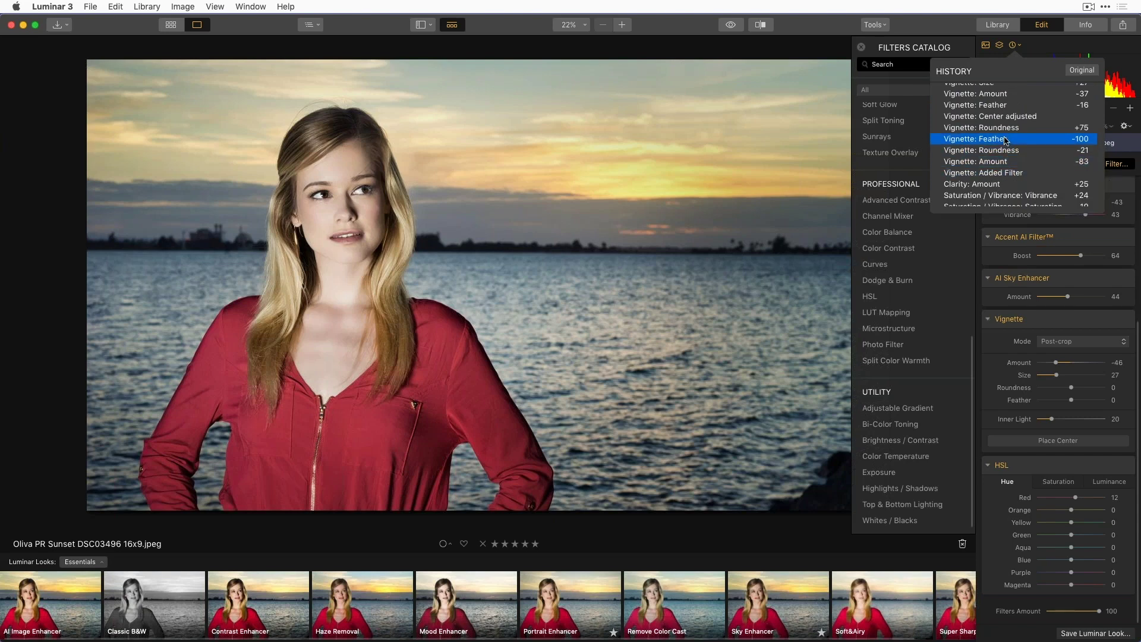
pyautogui.scroll(4, 1005, 140)
pyautogui.scroll(7, 1004, 140)
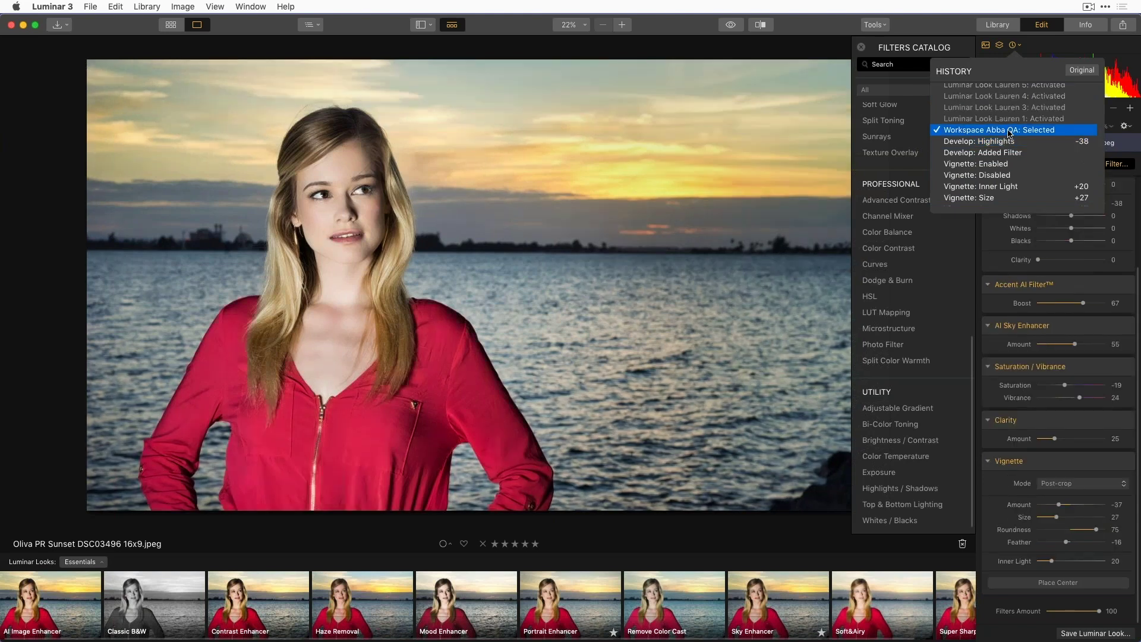
pyautogui.click(1006, 163)
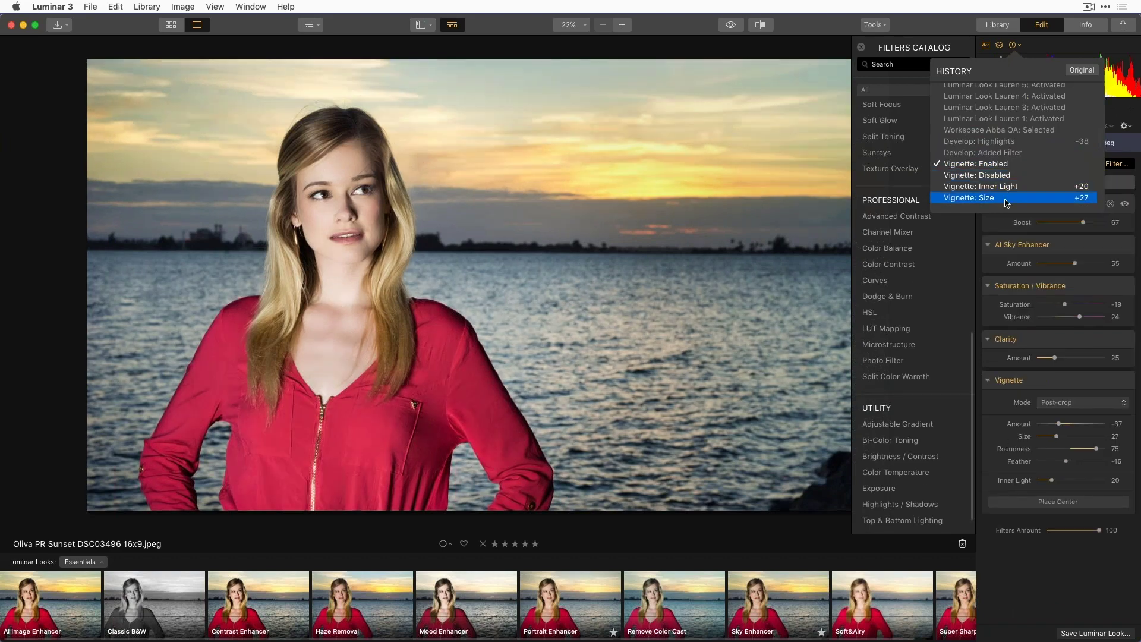
pyautogui.click(1006, 199)
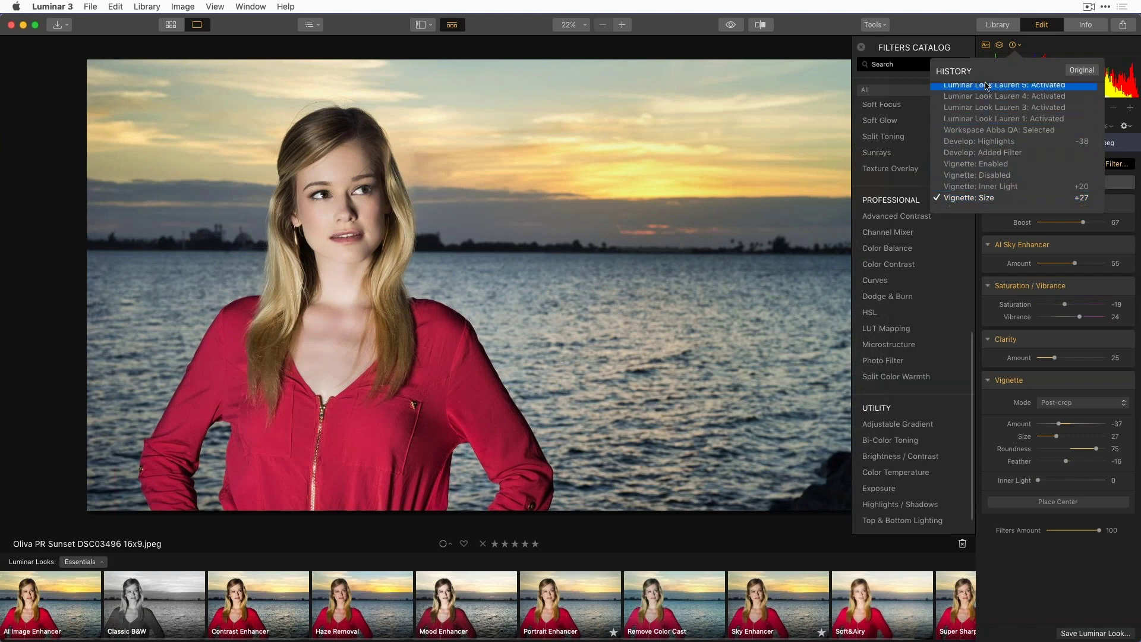
pyautogui.scroll(-5, 986, 179)
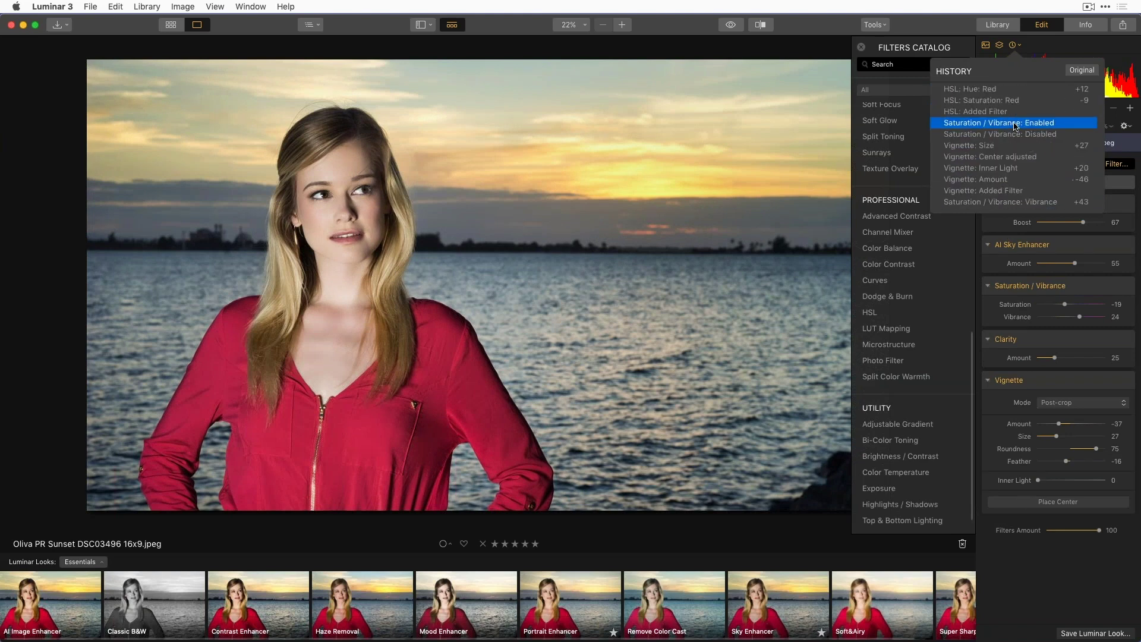
pyautogui.click(1003, 89)
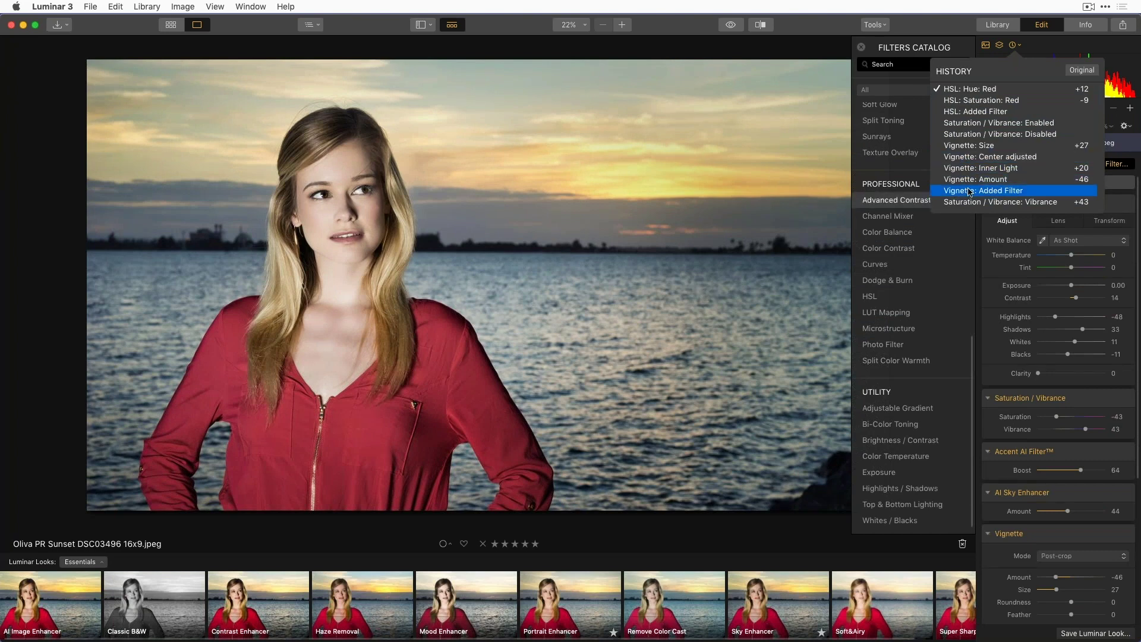
pyautogui.click(812, 216)
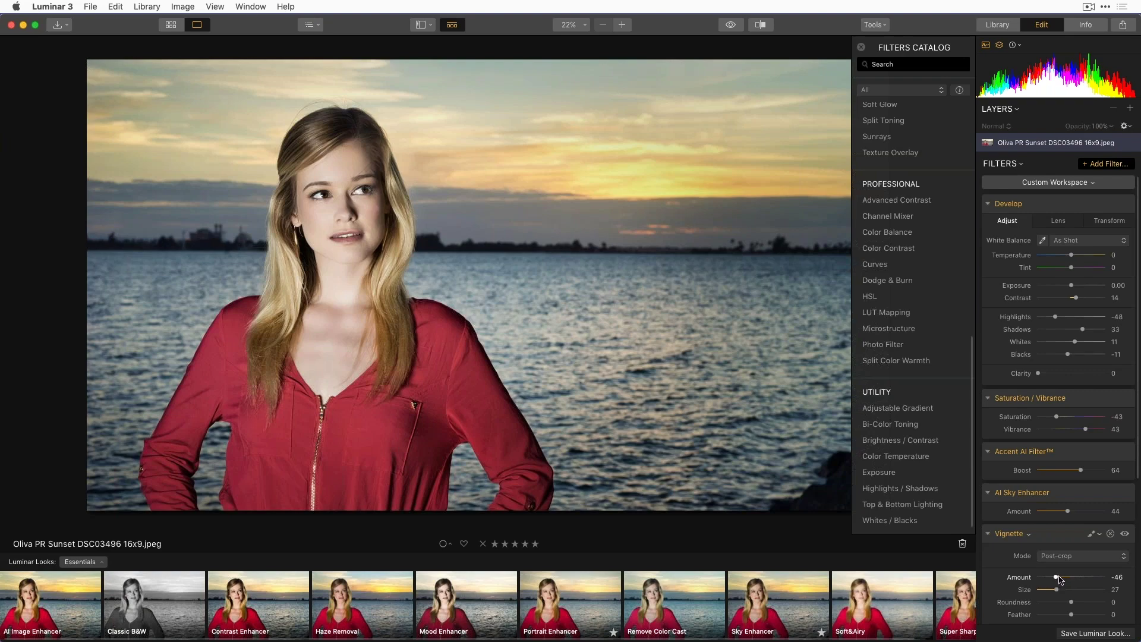
# Step: Try a vignette Amount of -70, set it to -20 instead, and close the filters catalog
pyautogui.moveTo(1060, 579); pyautogui.dragTo(1047, 581)
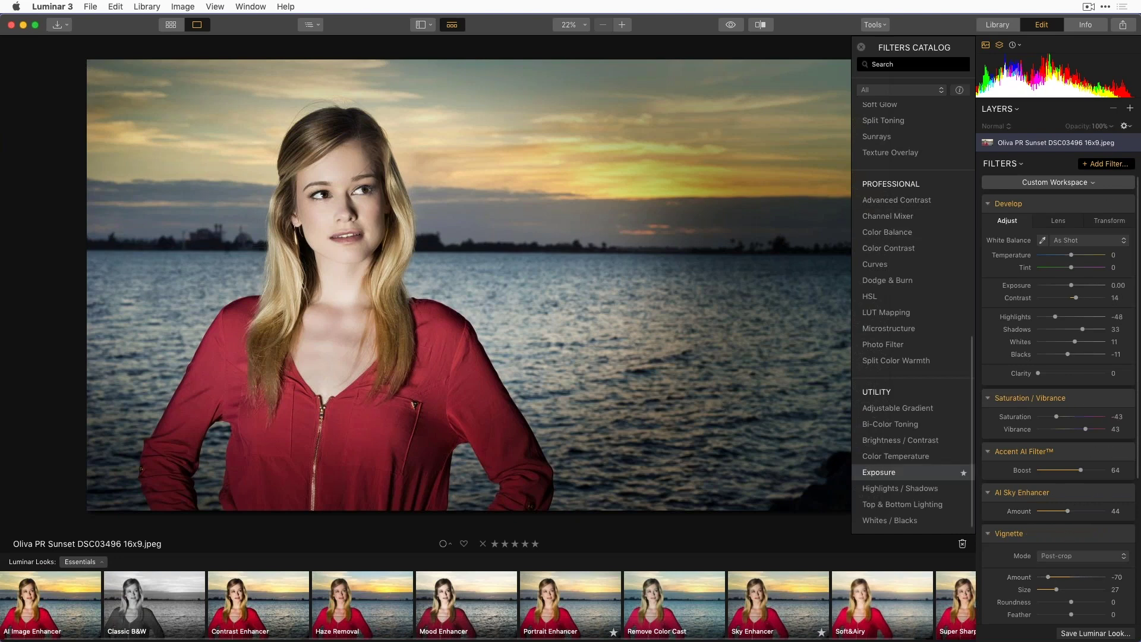
pyautogui.moveTo(1100, 633)
pyautogui.moveTo(1056, 577); pyautogui.dragTo(1065, 579)
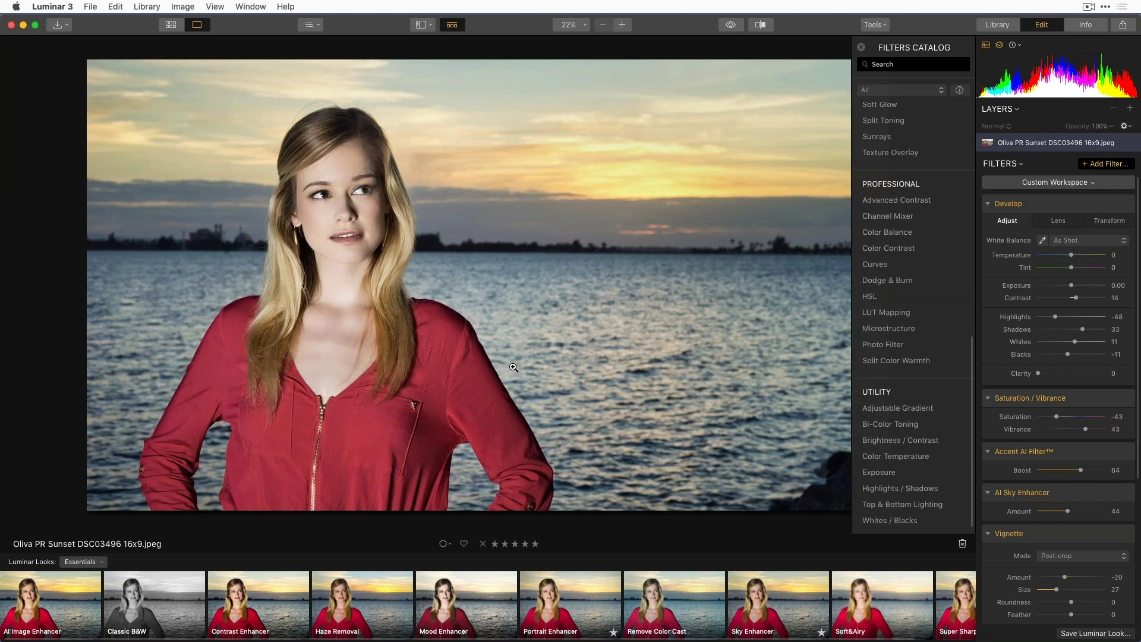
pyautogui.click(1108, 164)
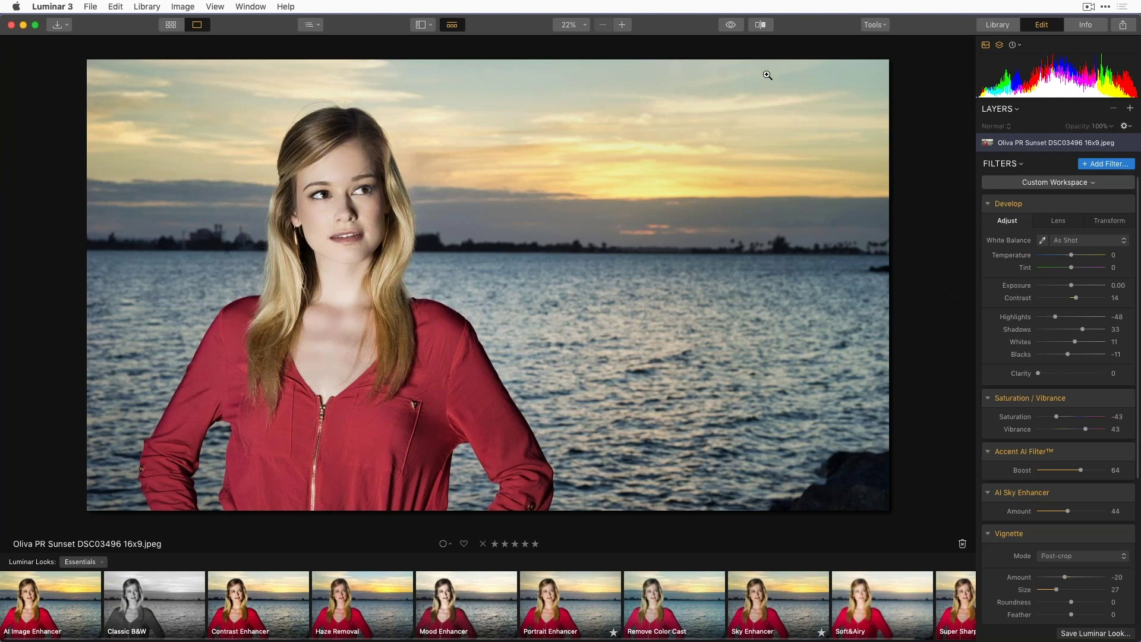
# Step: Compare the edited portrait with the original using the quick preview and the split before/after view
pyautogui.click(732, 26)
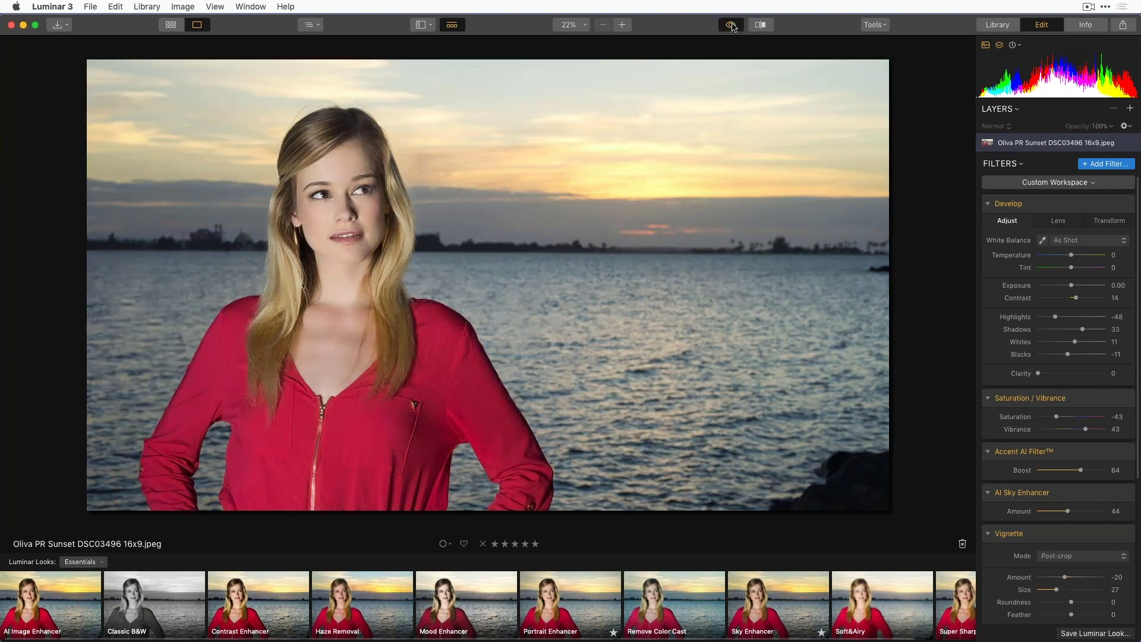
pyautogui.click(732, 25)
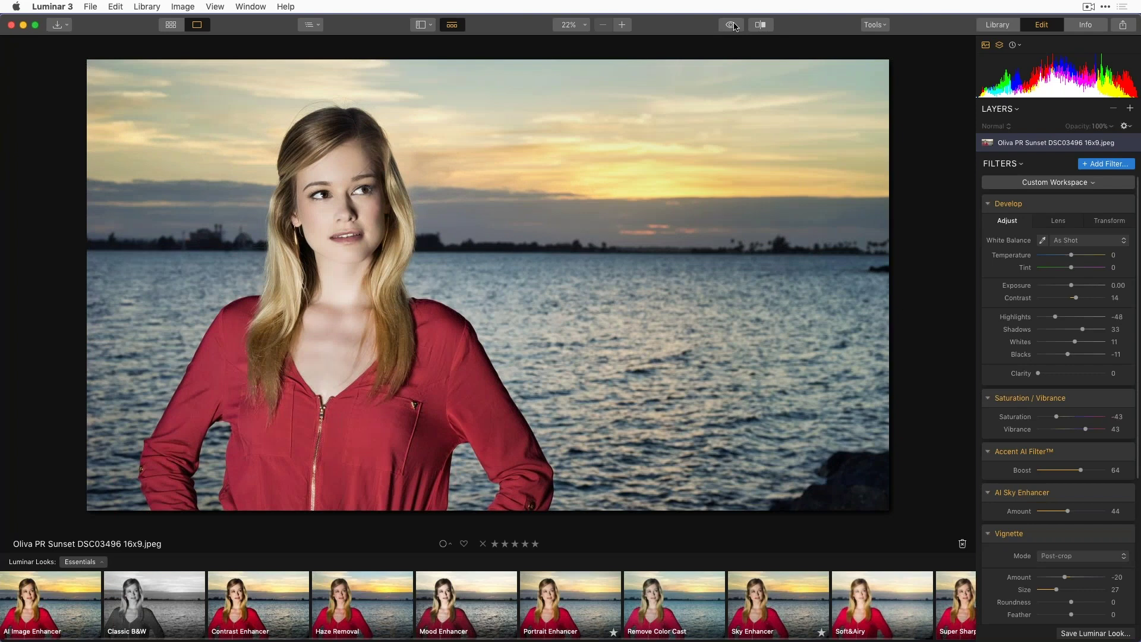
pyautogui.click(732, 26)
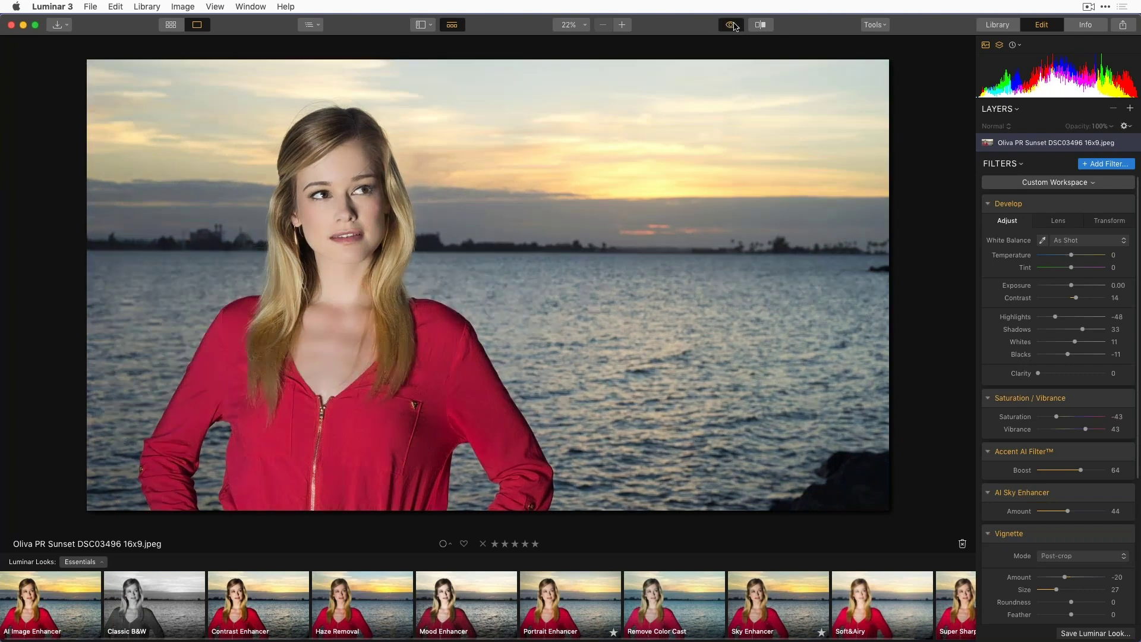
pyautogui.click(735, 26)
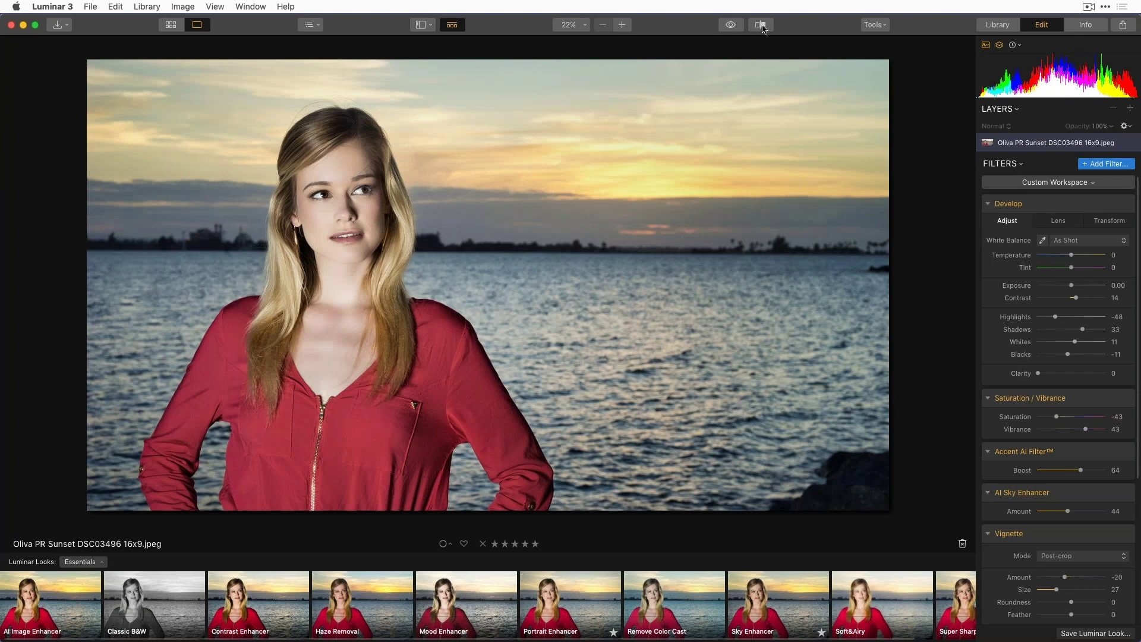
pyautogui.click(763, 26)
pyautogui.moveTo(489, 313); pyautogui.dragTo(538, 368)
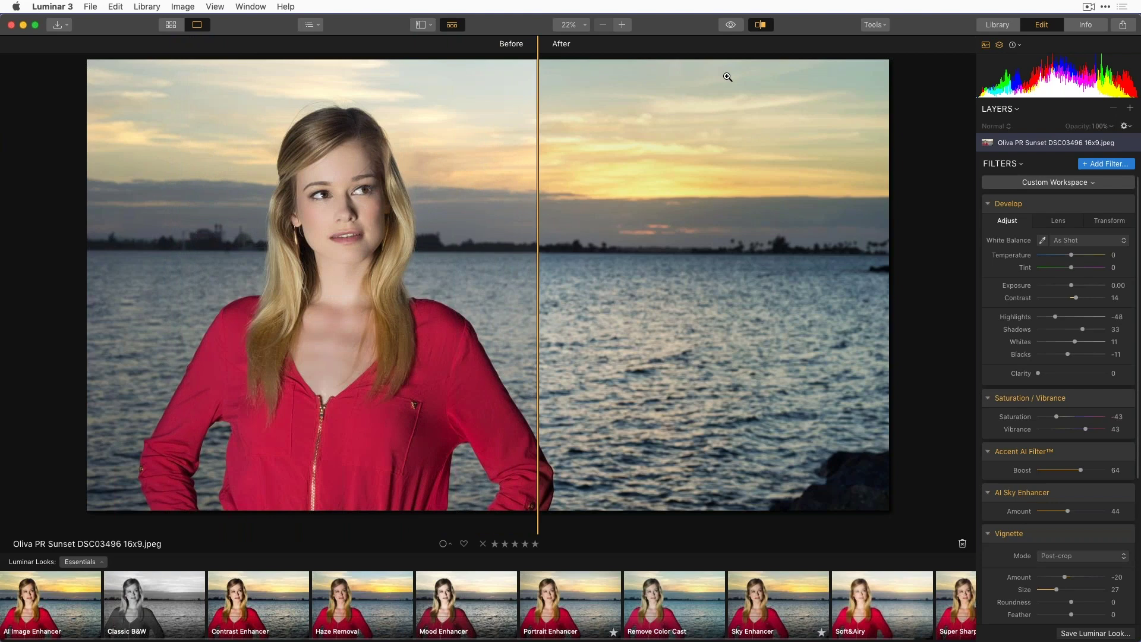
pyautogui.click(762, 22)
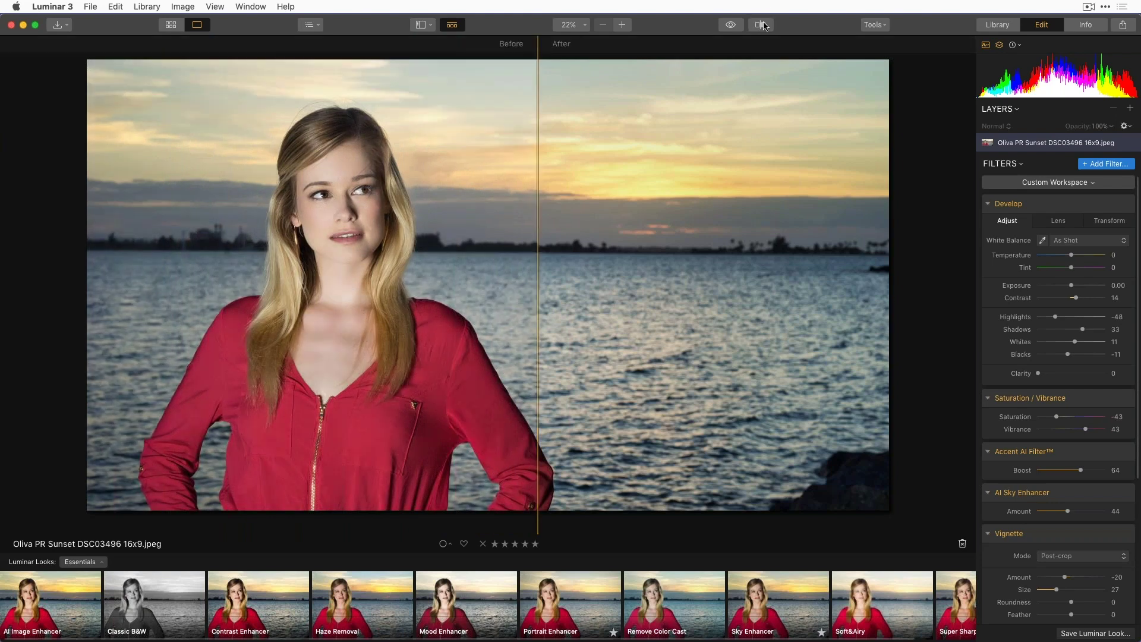
# Step: Check the available zoom levels, inspect the water and shoulder area at 100%, and return to the whole image
pyautogui.click(582, 30)
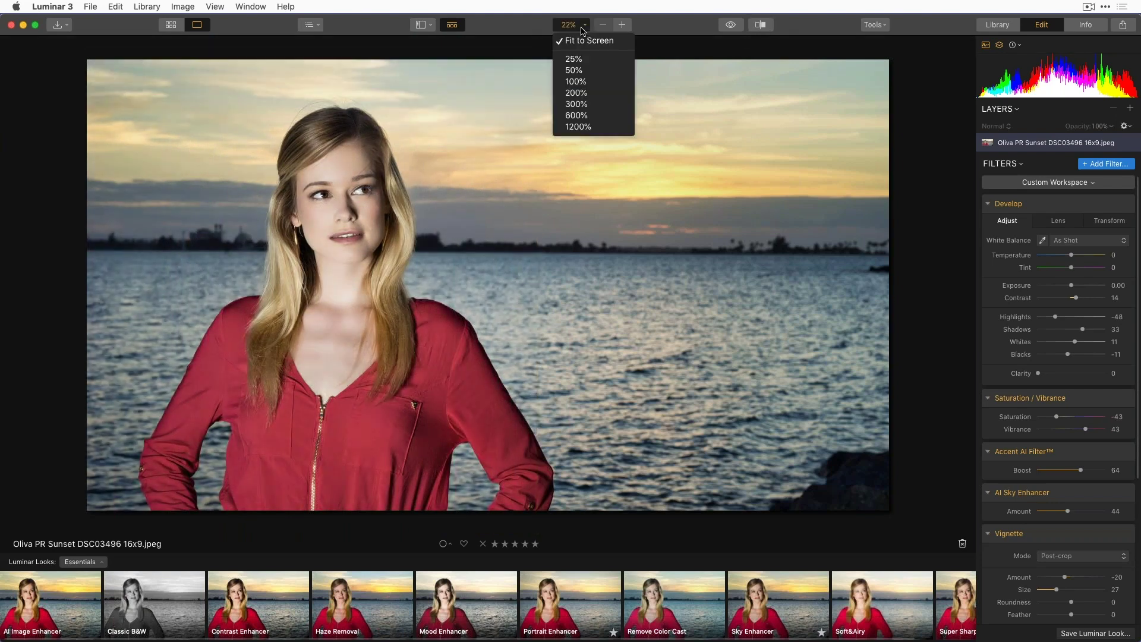
pyautogui.click(638, 234)
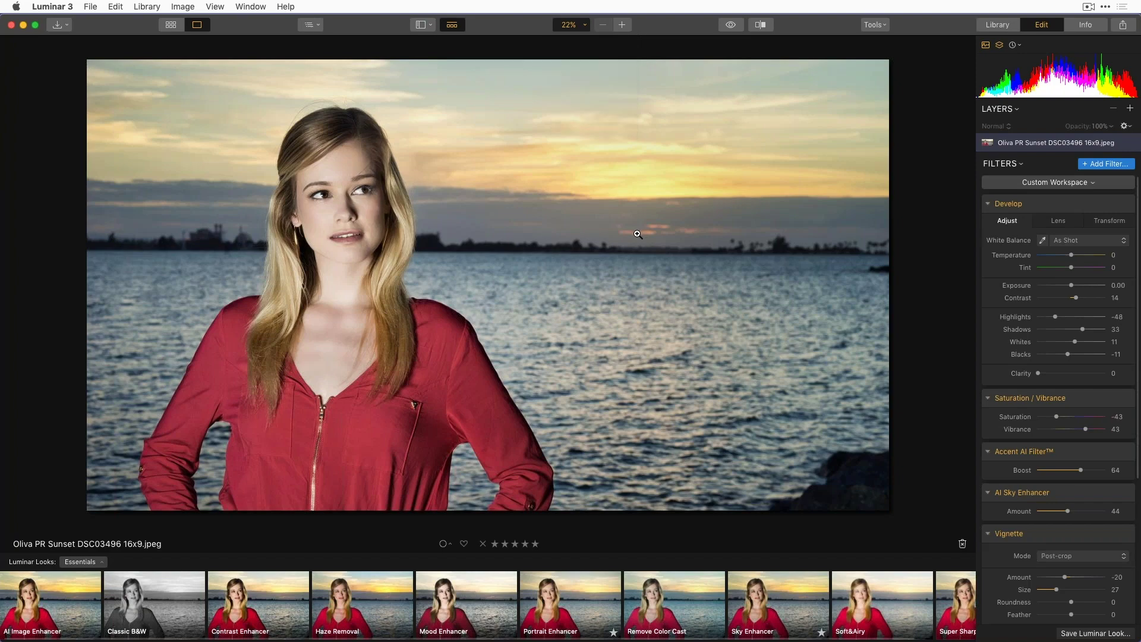
pyautogui.click(625, 254)
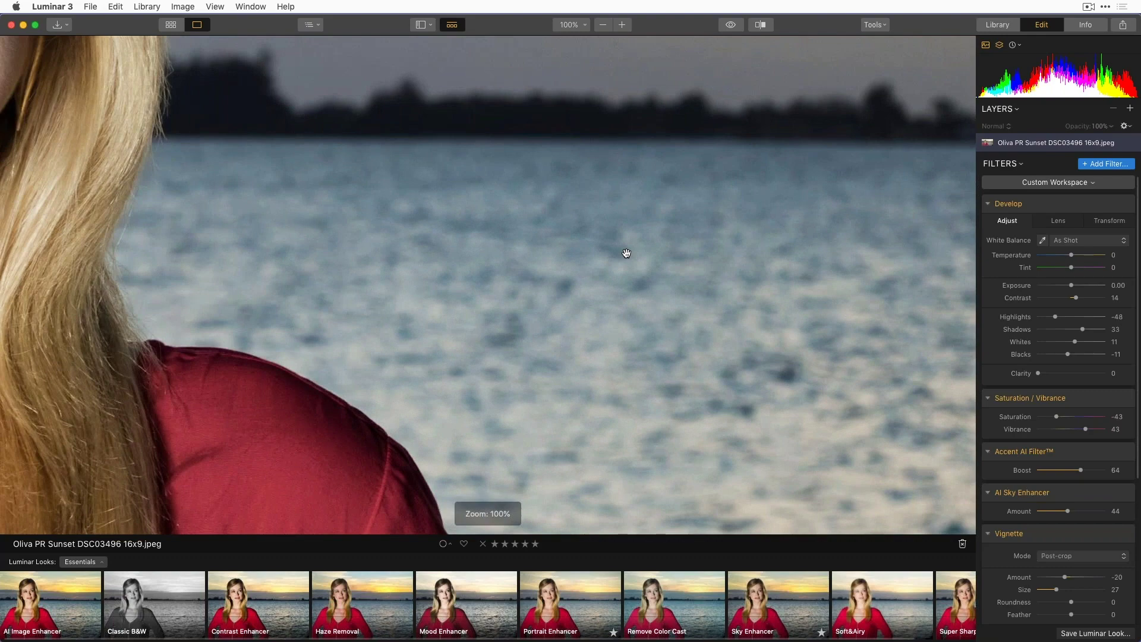
pyautogui.click(626, 253)
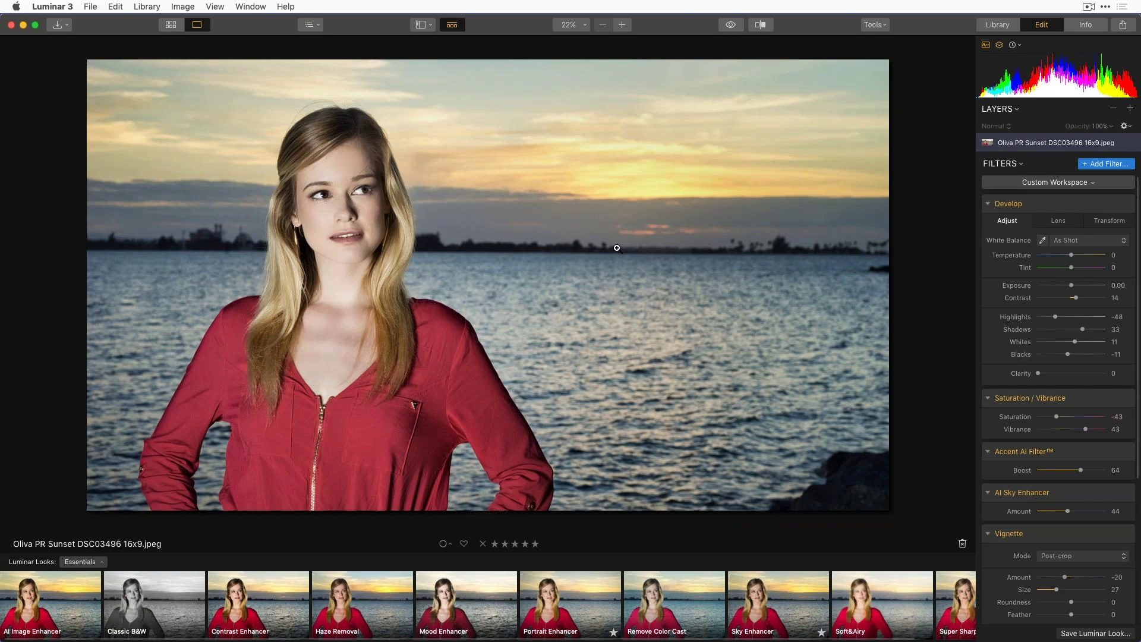
# Step: Examine the hair and blouse detail around the shoulder at 100% and return to the full image
pyautogui.click(617, 248)
pyautogui.moveTo(436, 311); pyautogui.dragTo(813, 77)
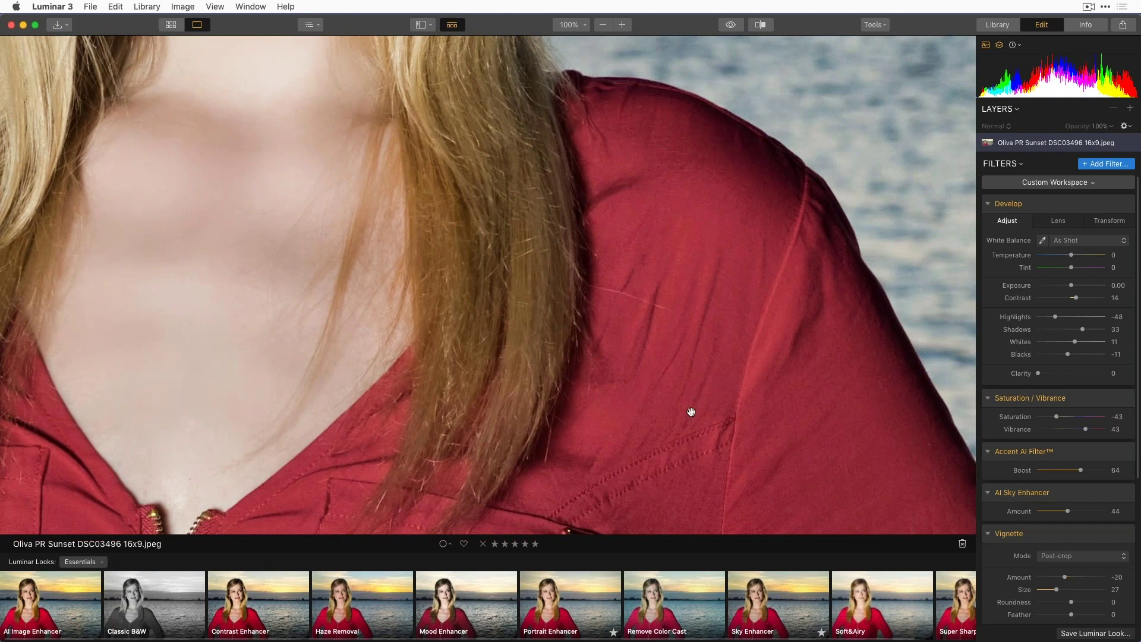
pyautogui.click(724, 338)
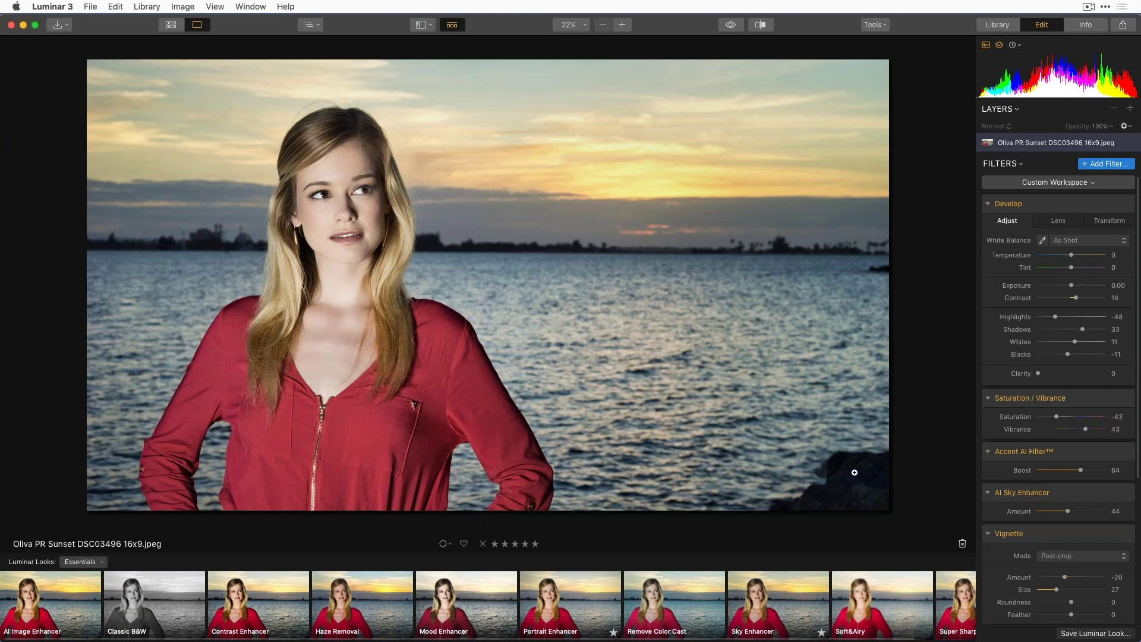
# Step: Search the filters catalog for "det", add the Details Enhancer filter, and set its Small details to 30 and Medium to 34
pyautogui.click(1115, 166)
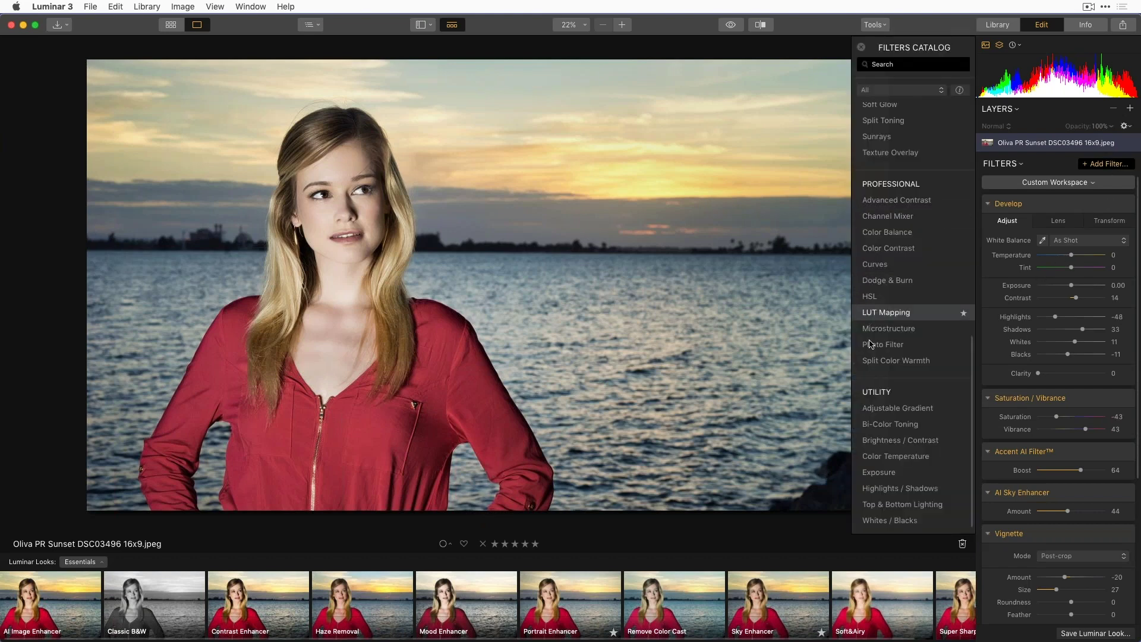
pyautogui.scroll(1, 900, 254)
pyautogui.scroll(10, 899, 243)
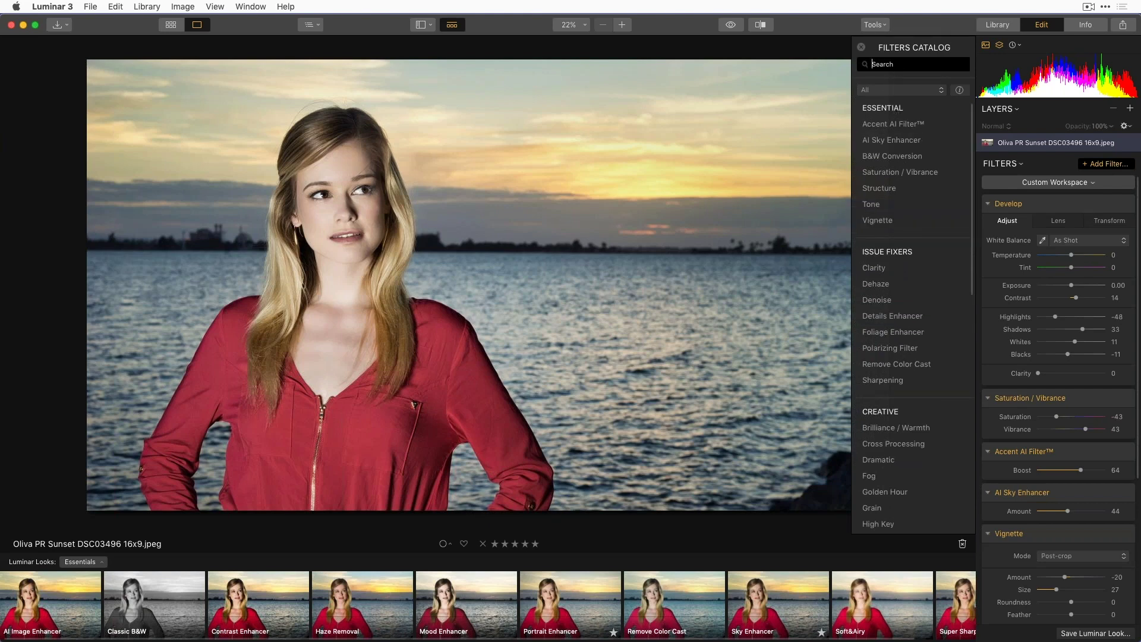
pyautogui.write('det')
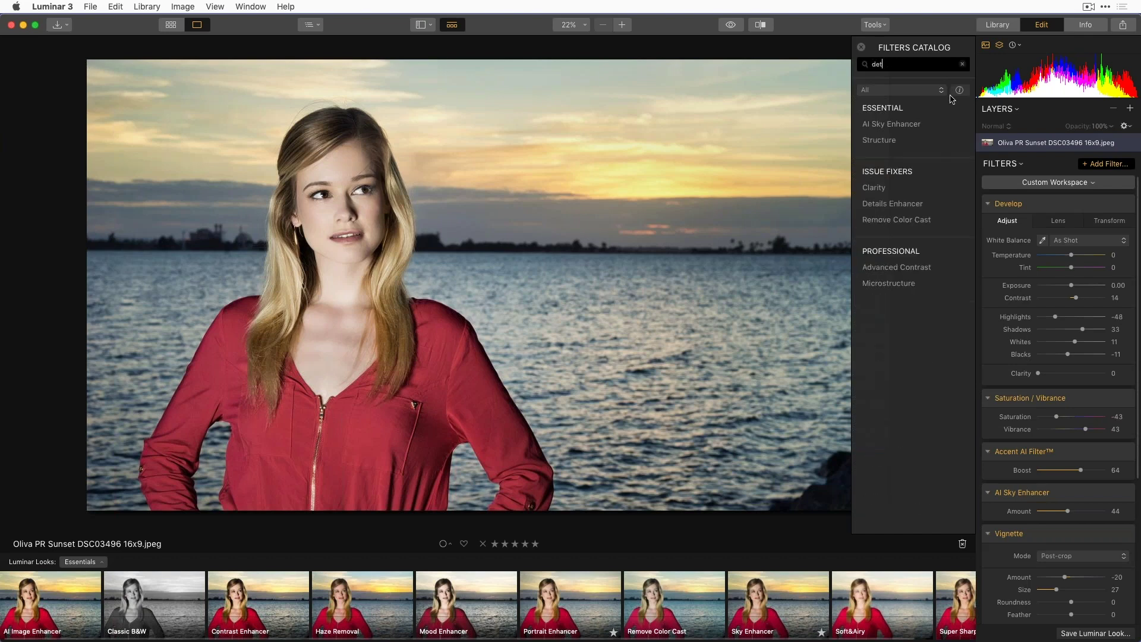
pyautogui.click(917, 205)
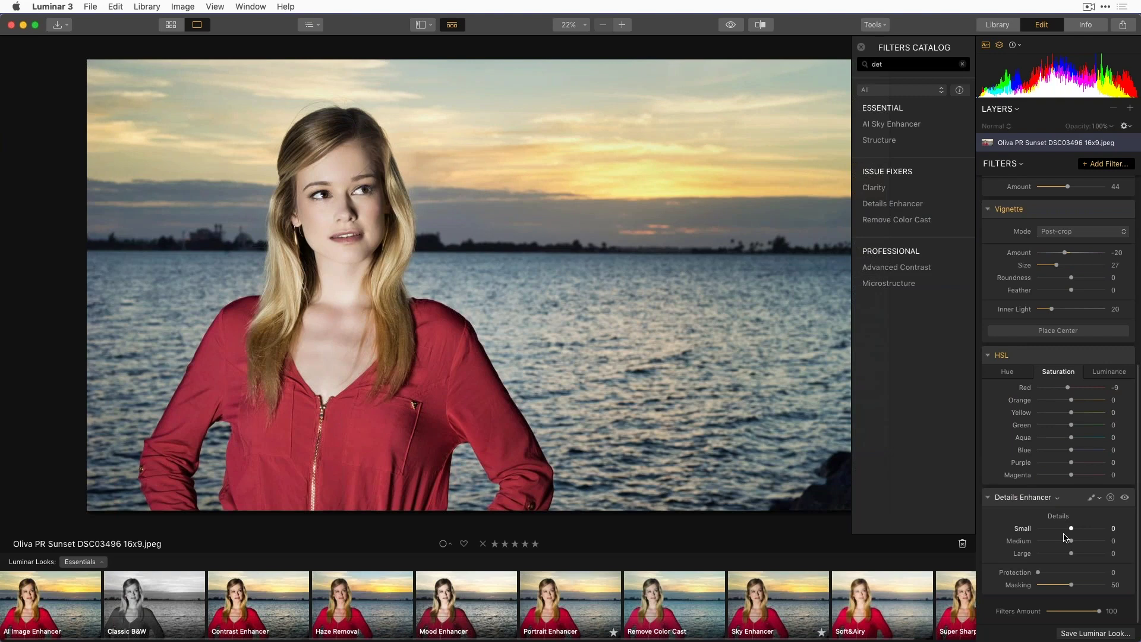
pyautogui.moveTo(1072, 528); pyautogui.dragTo(1093, 541)
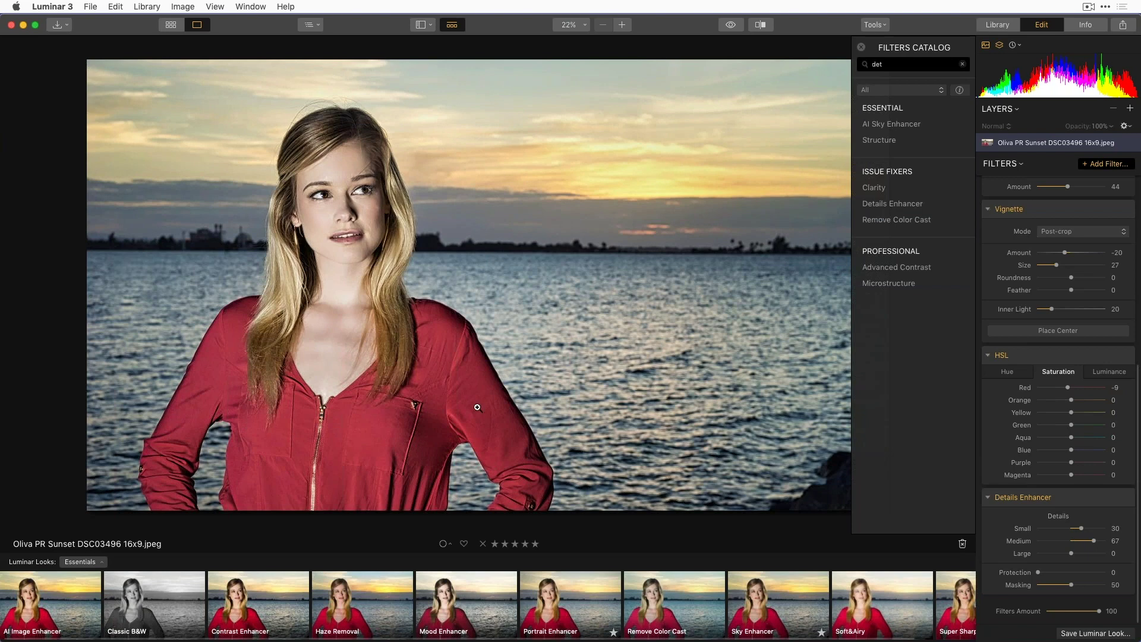
pyautogui.moveTo(1093, 541); pyautogui.dragTo(1082, 541)
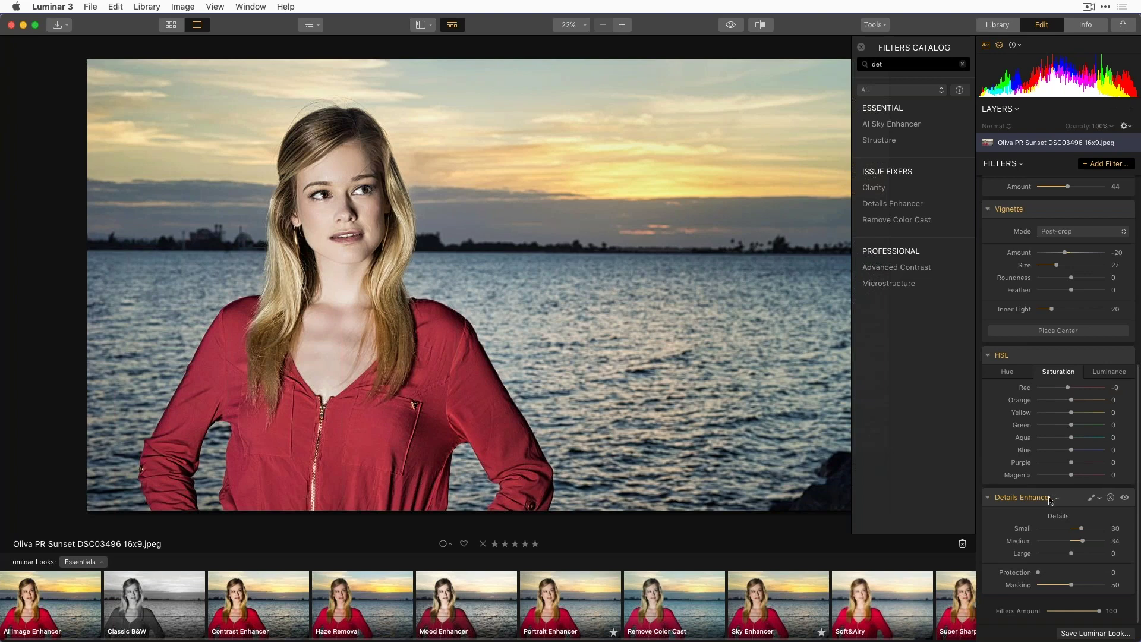
# Step: Start a brush mask on the Details Enhancer filter with brush size 76 and softness 50%
pyautogui.click(1099, 501)
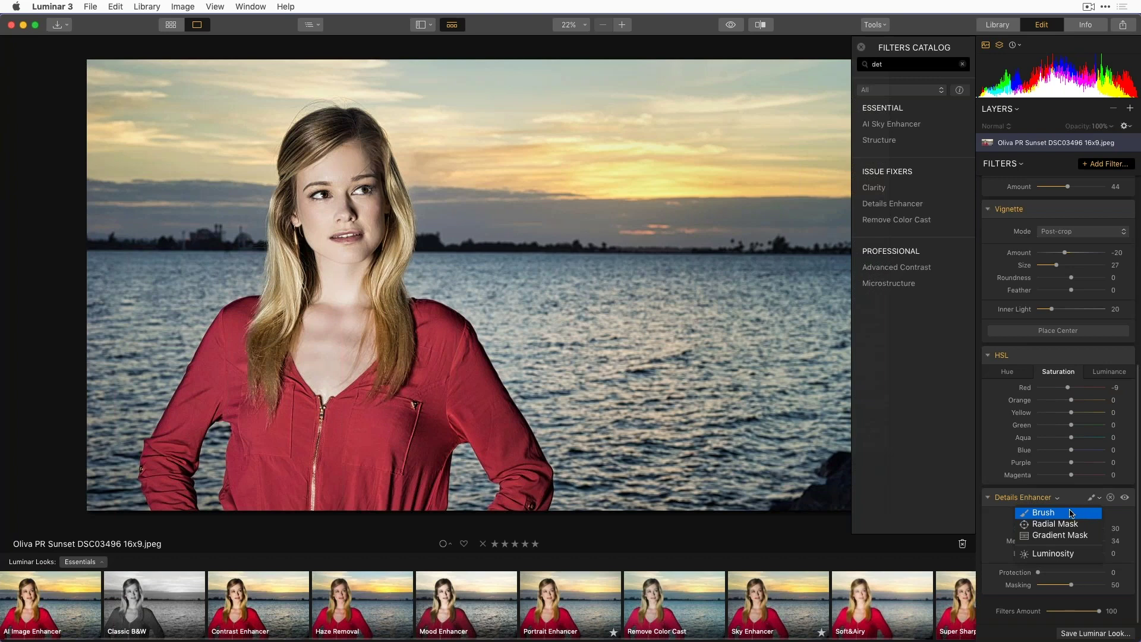
pyautogui.click(1071, 515)
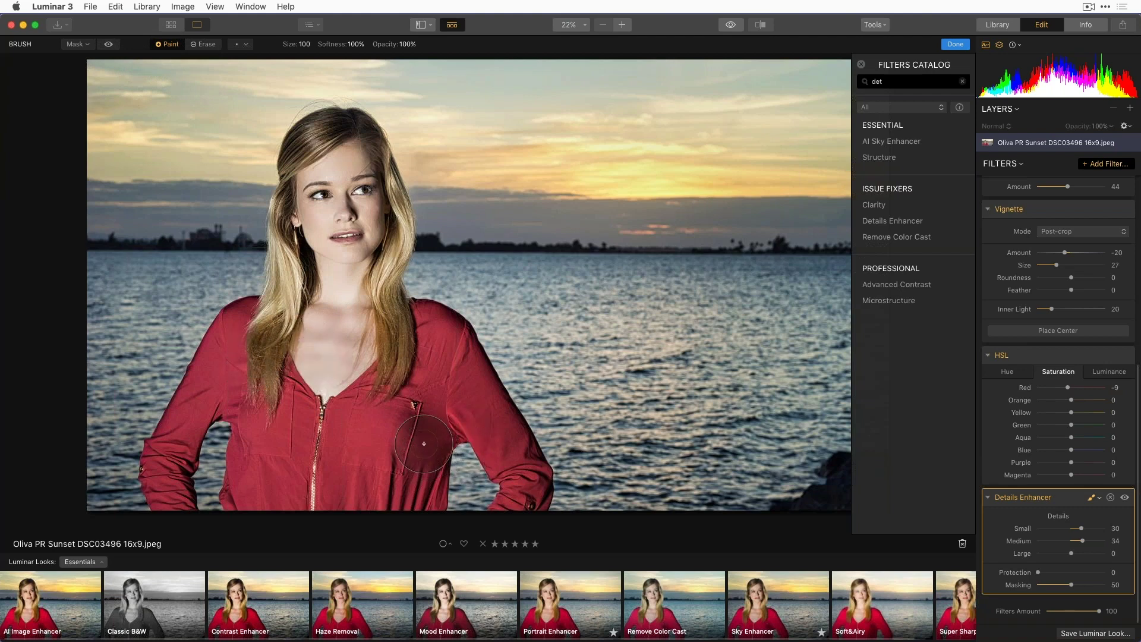
pyautogui.click(305, 44)
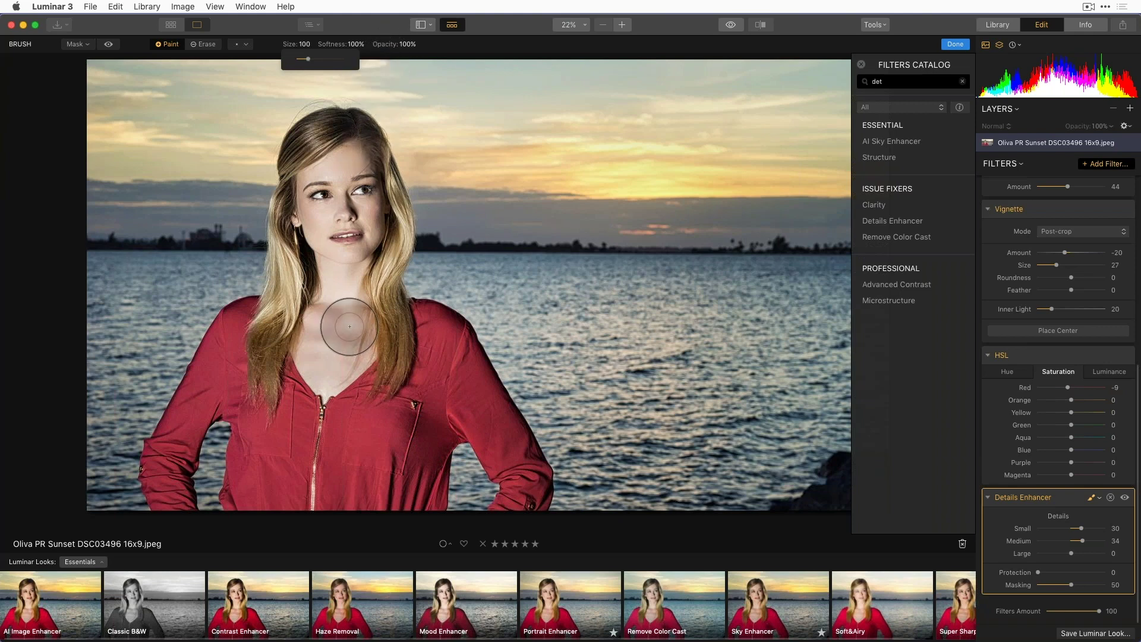
pyautogui.press('[')
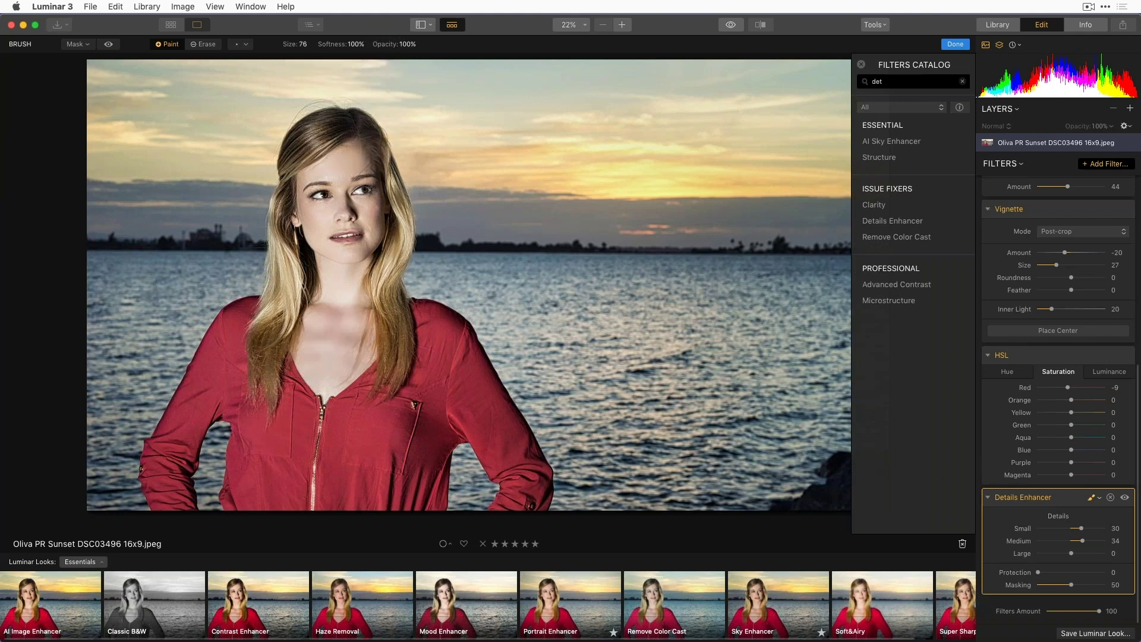
pyautogui.hotkey('shift', '[')
pyautogui.hotkey('shift', '[')
pyautogui.hotkey('shift', '[')
# Step: Paint the mask over the red blouse and, with the mask overlay shown, erase the spill along the outer sleeve edge
pyautogui.moveTo(428, 335); pyautogui.dragTo(484, 432)
pyautogui.click(108, 45)
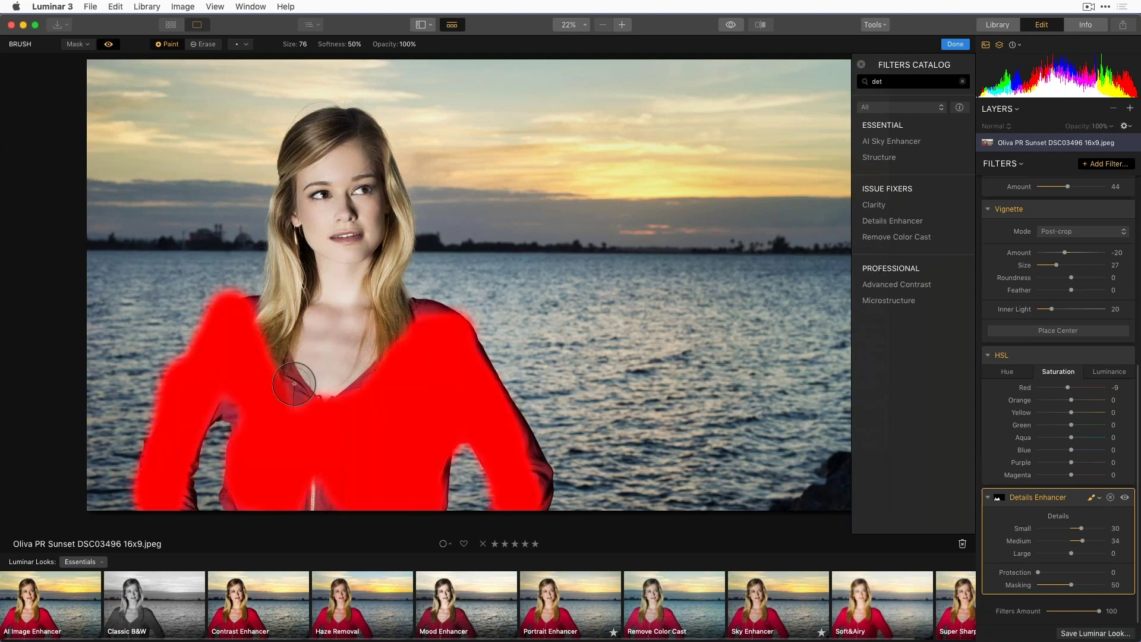
pyautogui.click(205, 47)
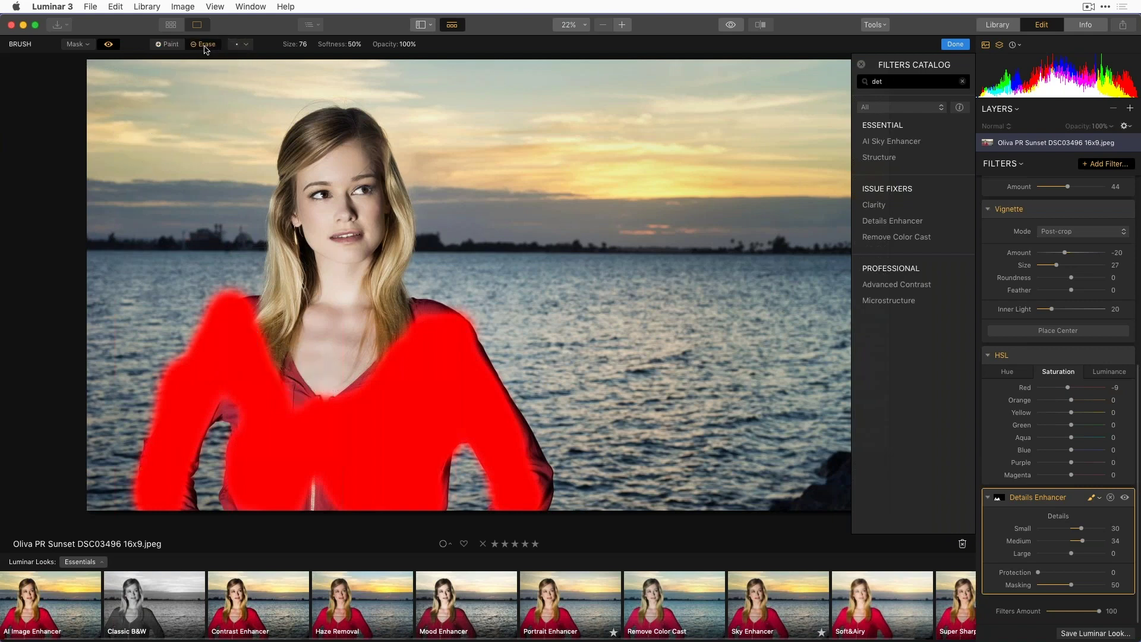
pyautogui.moveTo(209, 288)
pyautogui.mouseDown()
pyautogui.moveTo(161, 378)
pyautogui.moveTo(159, 363)
pyautogui.moveTo(134, 480)
pyautogui.mouseUp()
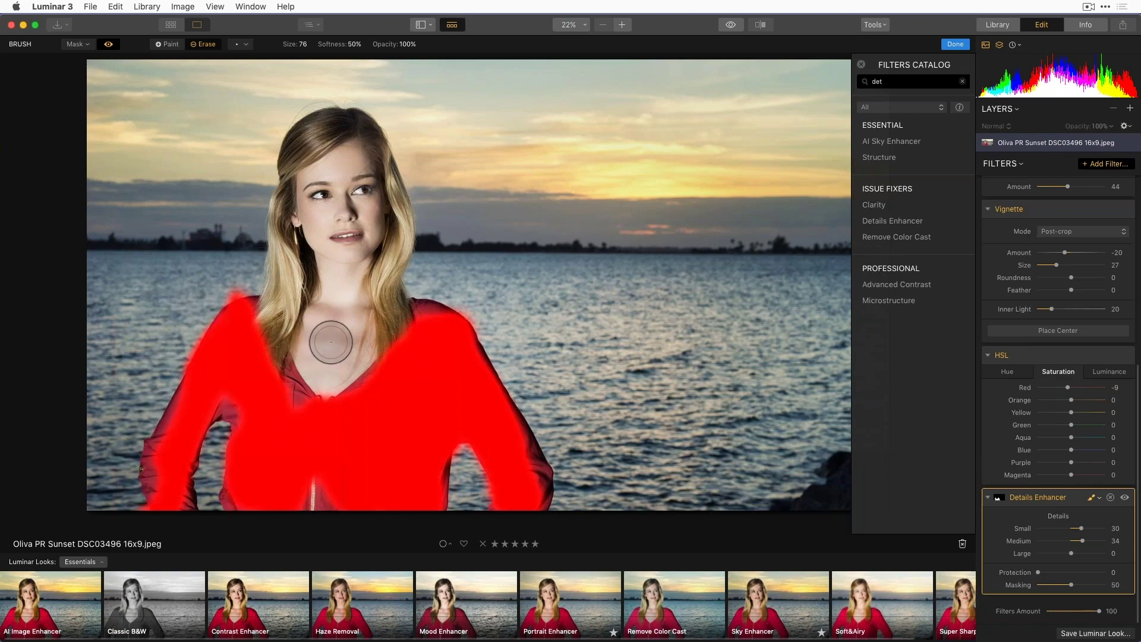
# Step: Examine the shoulders, face and hair at 100% with the mask overlay shown, comparing them with an erase brush enlarged to size 160
pyautogui.press('super+1')
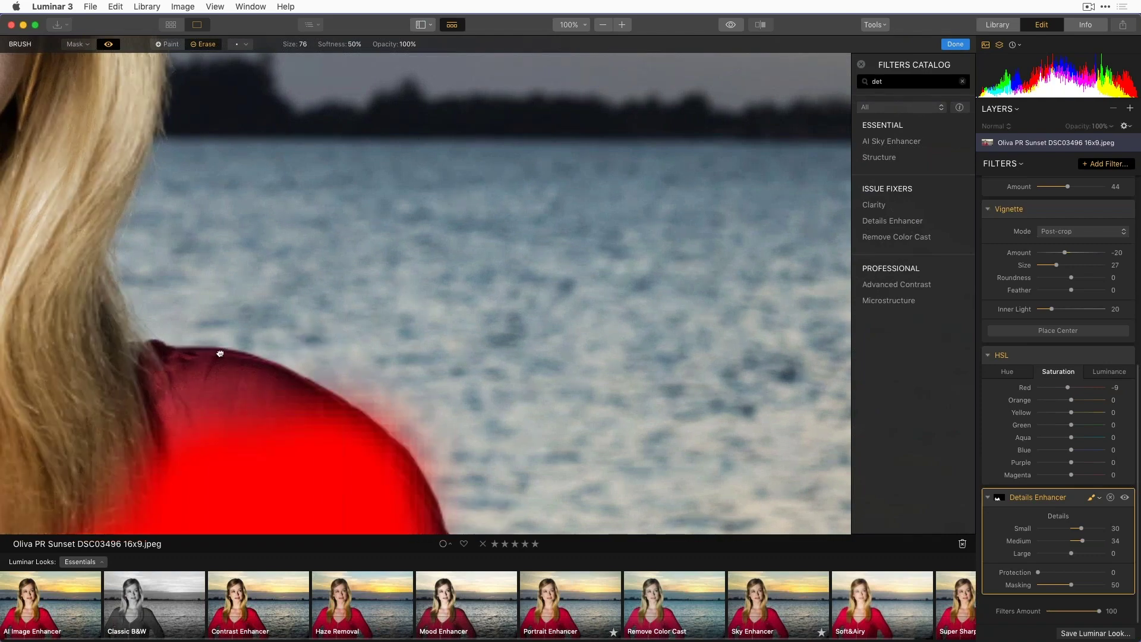
pyautogui.hscroll(10, 426, 294)
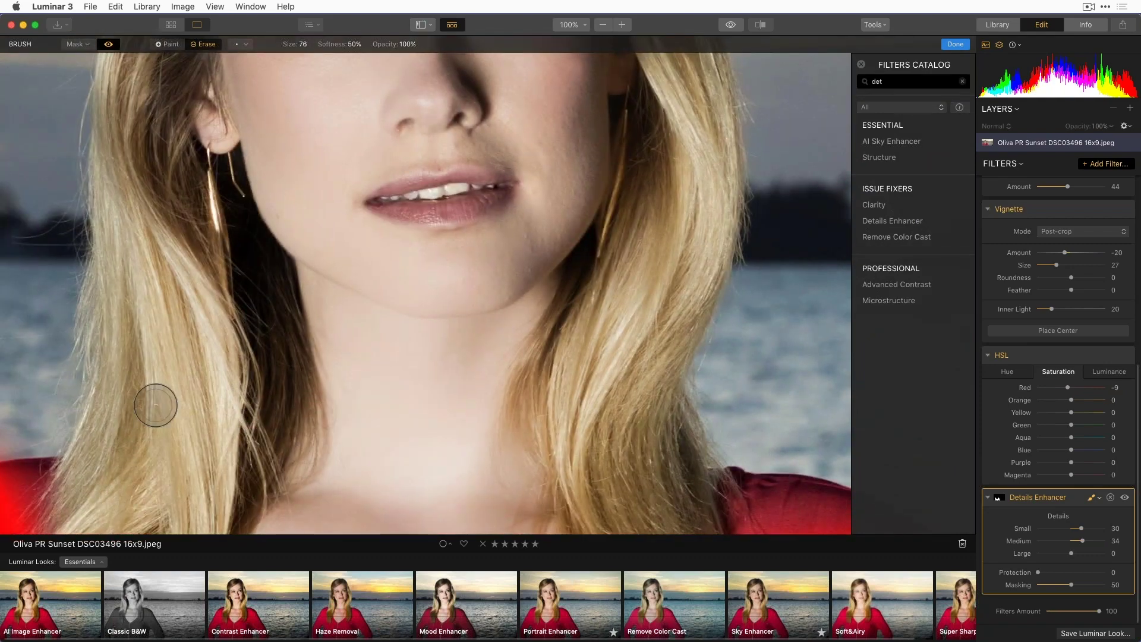
pyautogui.press(']')
pyautogui.press(']')
pyautogui.press(']')
pyautogui.press(']')
pyautogui.press(']')
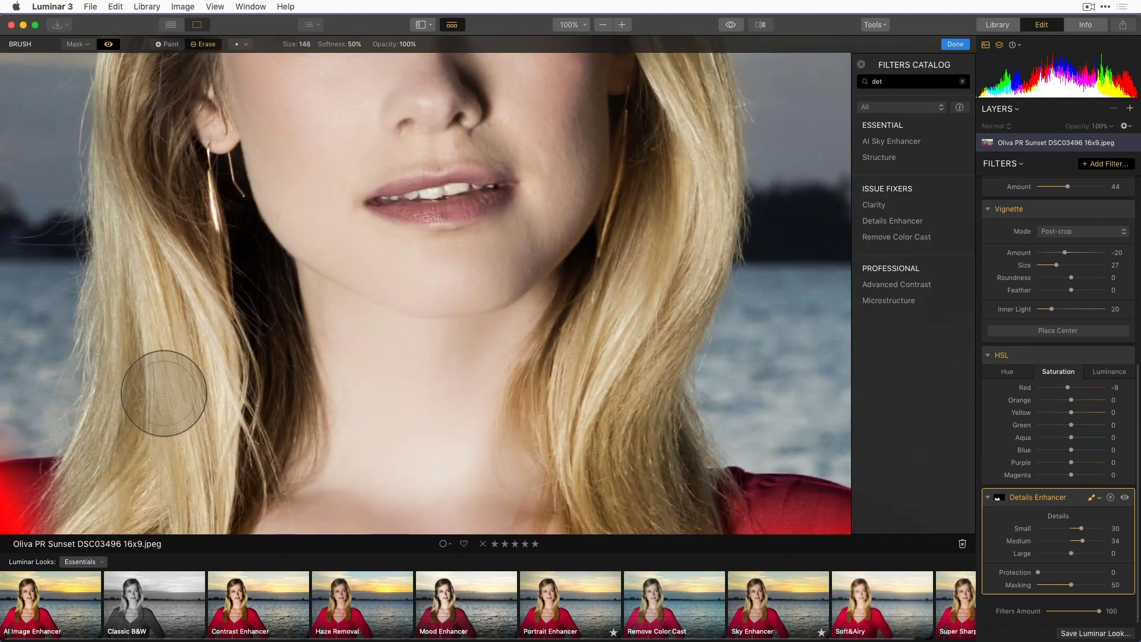
pyautogui.press(']')
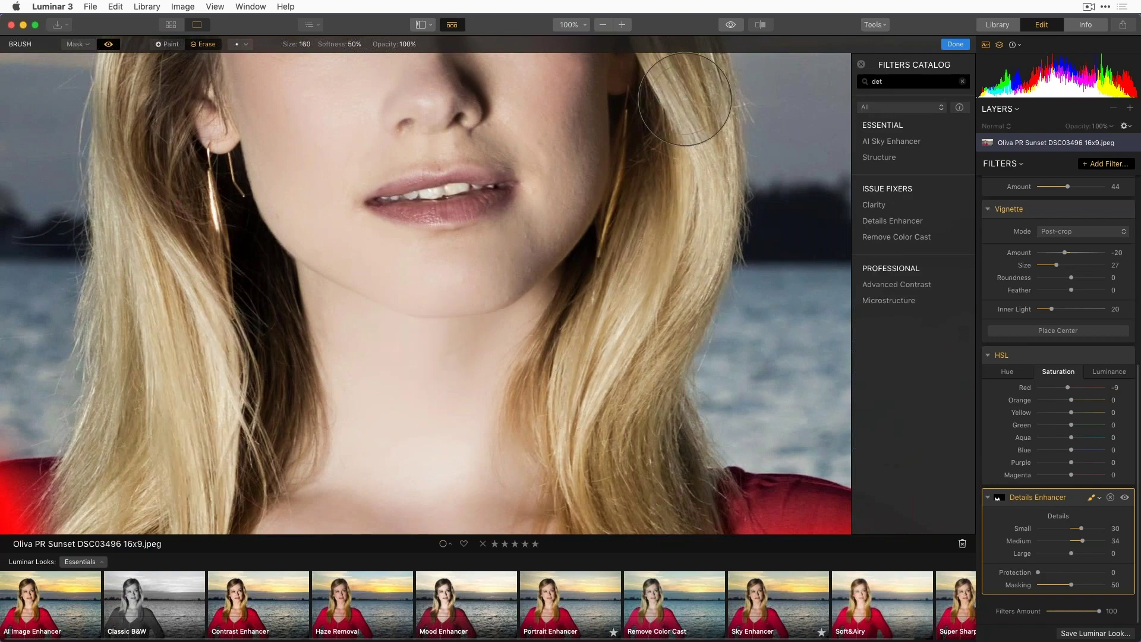
pyautogui.moveTo(488, 170); pyautogui.dragTo(503, 477)
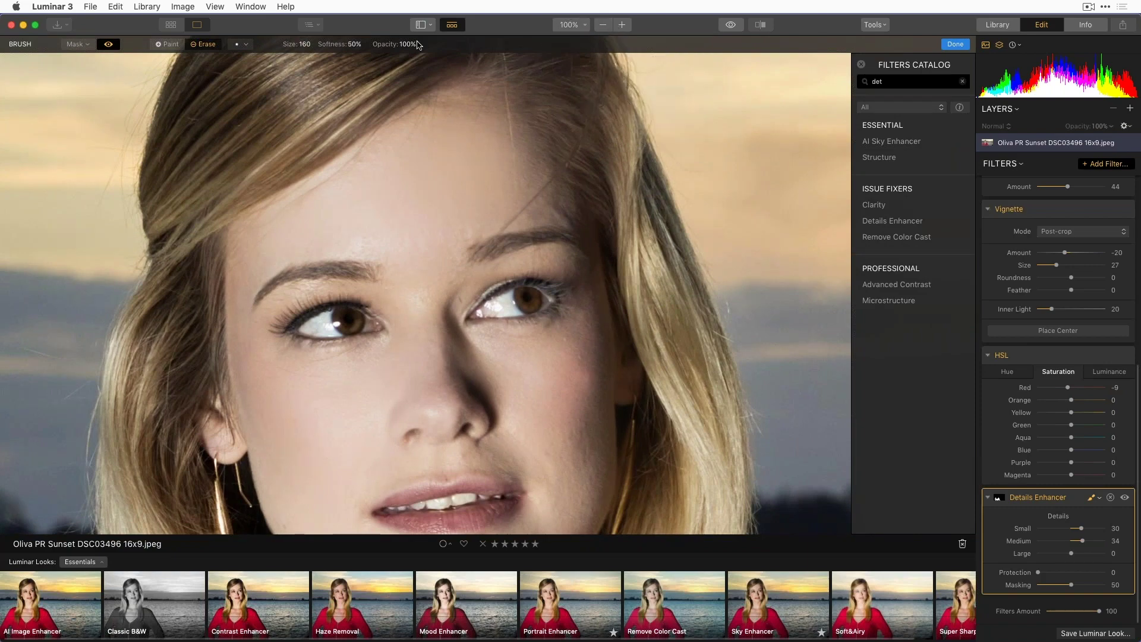
pyautogui.moveTo(335, 66); pyautogui.dragTo(341, 224)
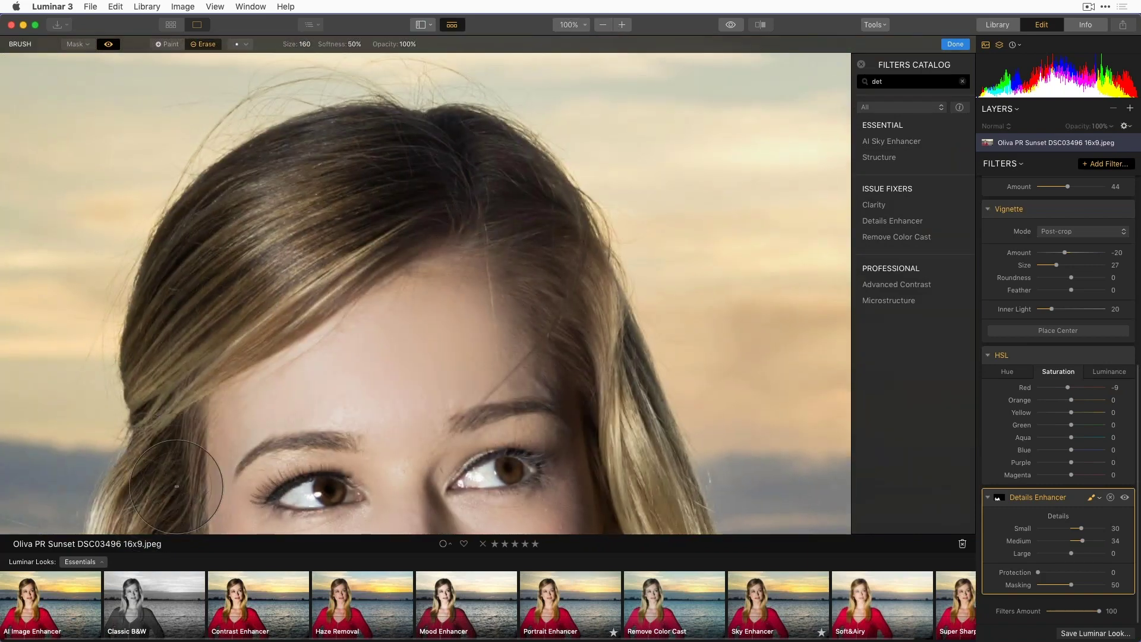
pyautogui.moveTo(343, 429); pyautogui.dragTo(345, 179)
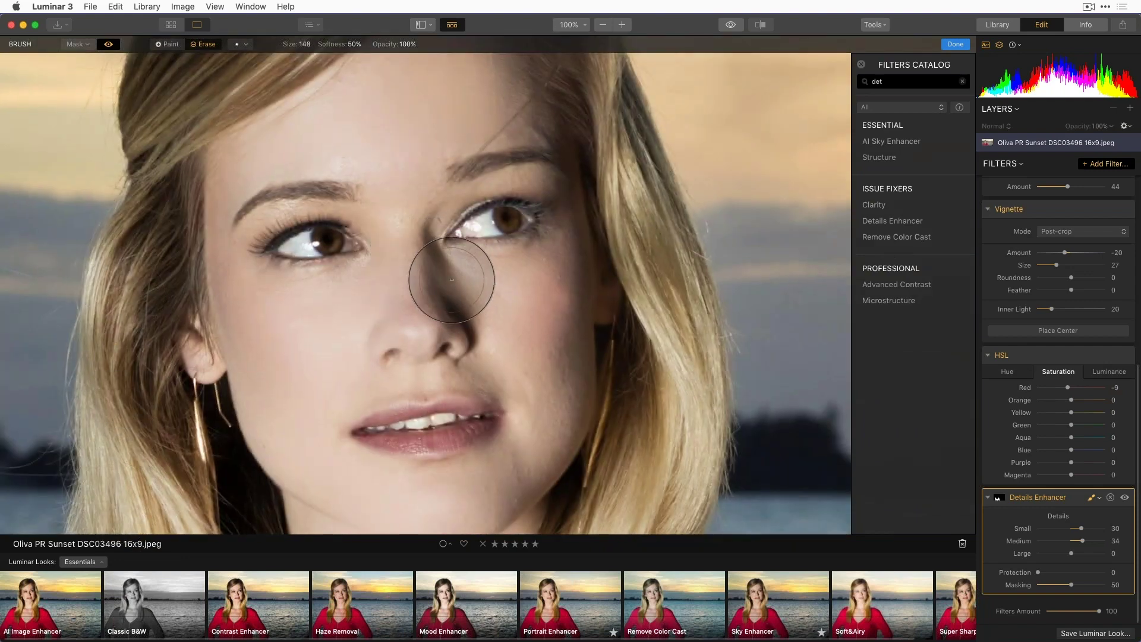
# Step: Set the brush size to 40 and return to the whole image with the mask overlay hidden
pyautogui.press('[')
pyautogui.press('[')
pyautogui.press('[')
pyautogui.press('[')
pyautogui.press('[')
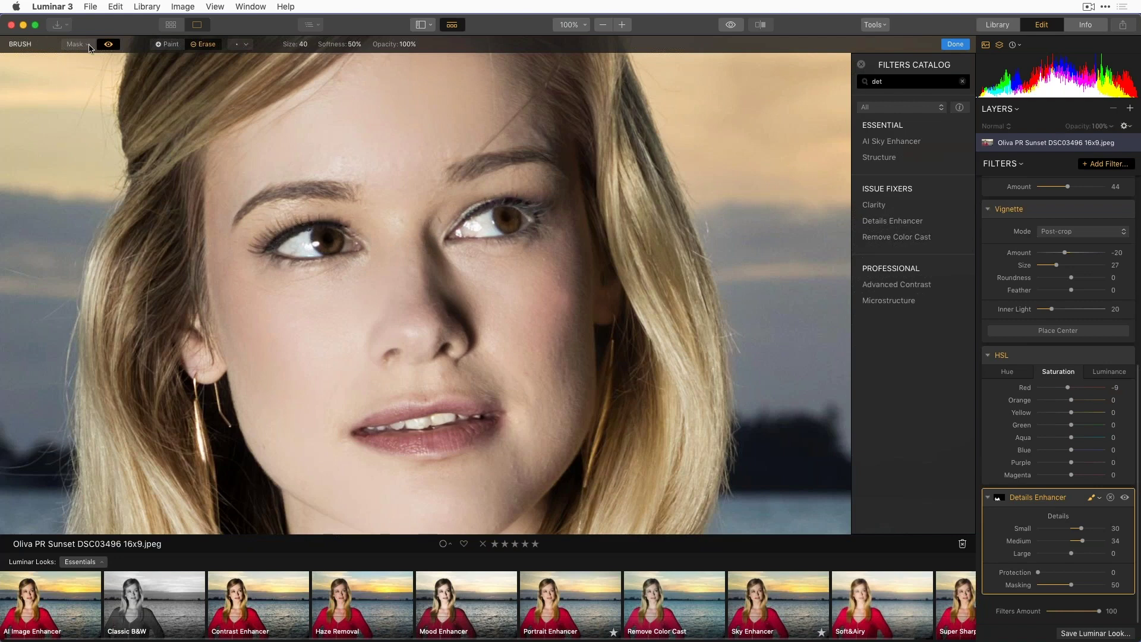
pyautogui.click(107, 46)
pyautogui.press('super+0')
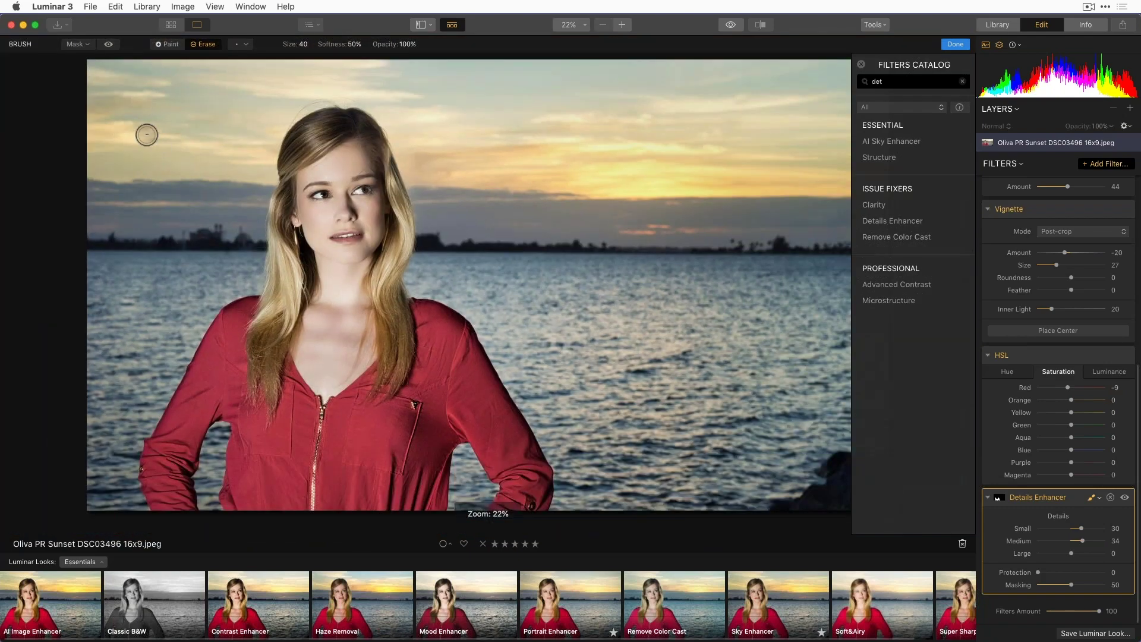
# Step: Show the mask overlay again and paint the mask over the woman's hair on both sides of her face
pyautogui.click(115, 44)
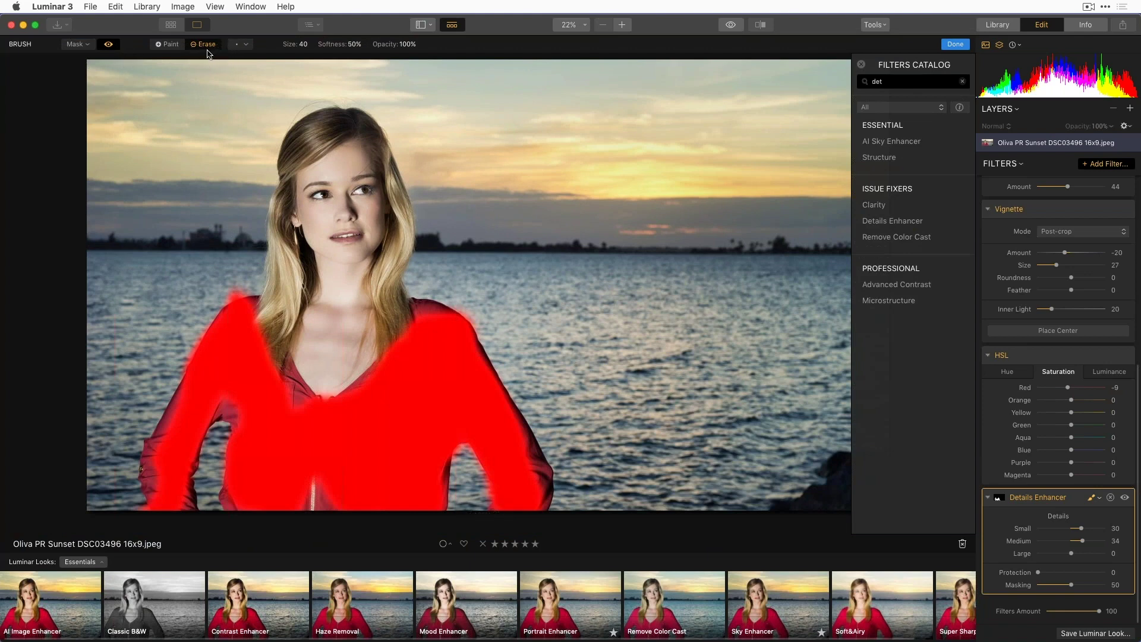
pyautogui.click(167, 44)
pyautogui.moveTo(315, 115)
pyautogui.mouseDown()
pyautogui.moveTo(301, 152)
pyautogui.moveTo(323, 128)
pyautogui.moveTo(364, 119)
pyautogui.moveTo(379, 143)
pyautogui.moveTo(396, 228)
pyautogui.moveTo(393, 314)
pyautogui.mouseUp()
pyautogui.moveTo(296, 311)
pyautogui.mouseDown()
pyautogui.moveTo(288, 258)
pyautogui.moveTo(274, 308)
pyautogui.moveTo(275, 246)
pyautogui.moveTo(286, 148)
pyautogui.moveTo(320, 162)
pyautogui.mouseUp()
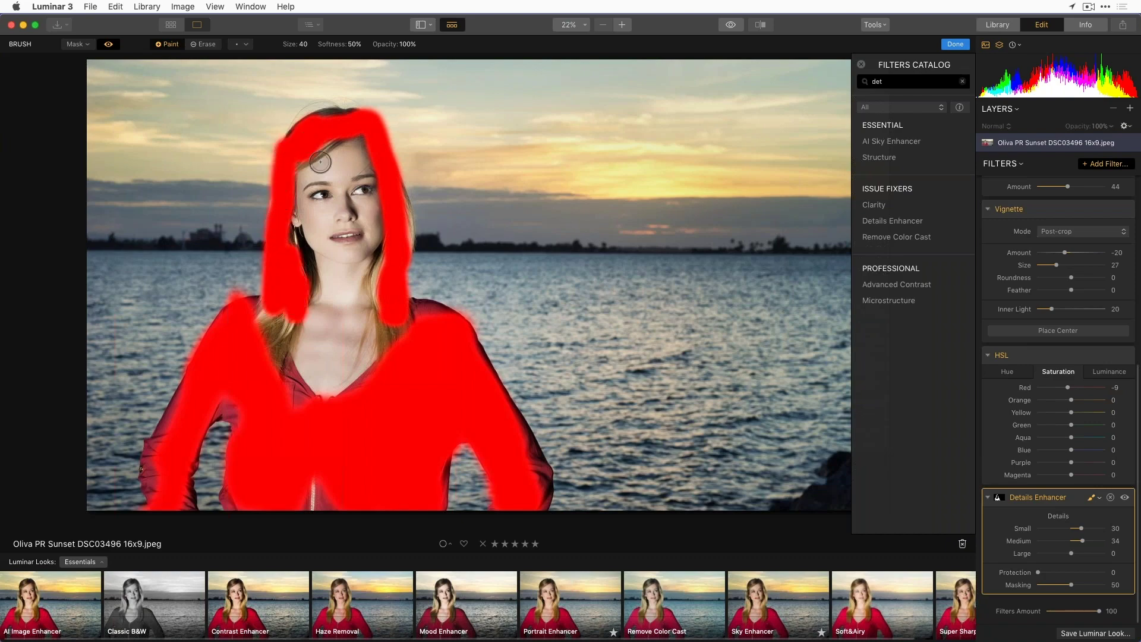
# Step: Paint the mask over both irises at 100%, hide the overlay and finish the brush mask
pyautogui.press('super+1')
pyautogui.press('space')
pyautogui.moveTo(219, 200)
pyautogui.mouseDown()
pyautogui.moveTo(424, 296)
pyautogui.moveTo(777, 509)
pyautogui.moveTo(779, 581)
pyautogui.mouseUp()
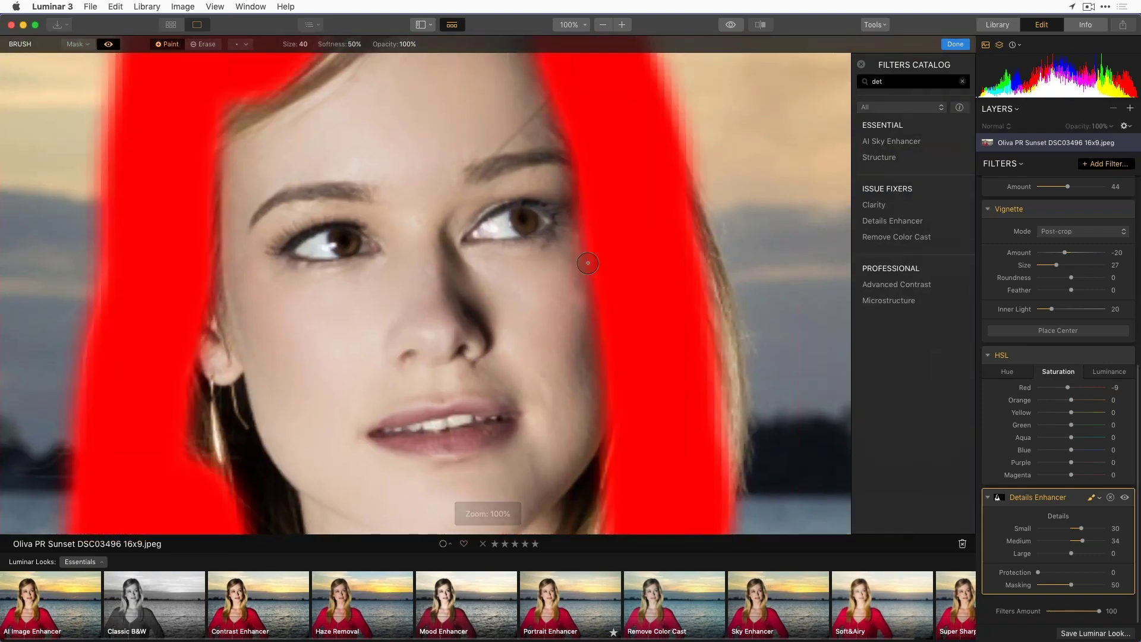
pyautogui.click(525, 222)
pyautogui.click(351, 252)
pyautogui.moveTo(351, 251)
pyautogui.mouseDown()
pyautogui.moveTo(333, 243)
pyautogui.moveTo(347, 237)
pyautogui.mouseUp()
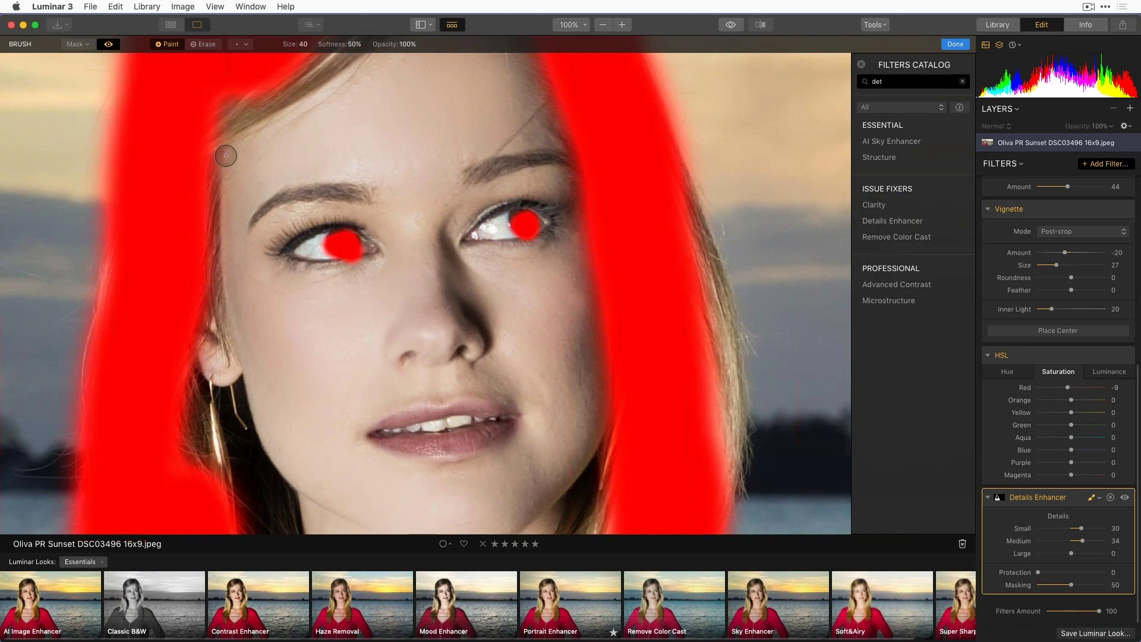
pyautogui.click(110, 45)
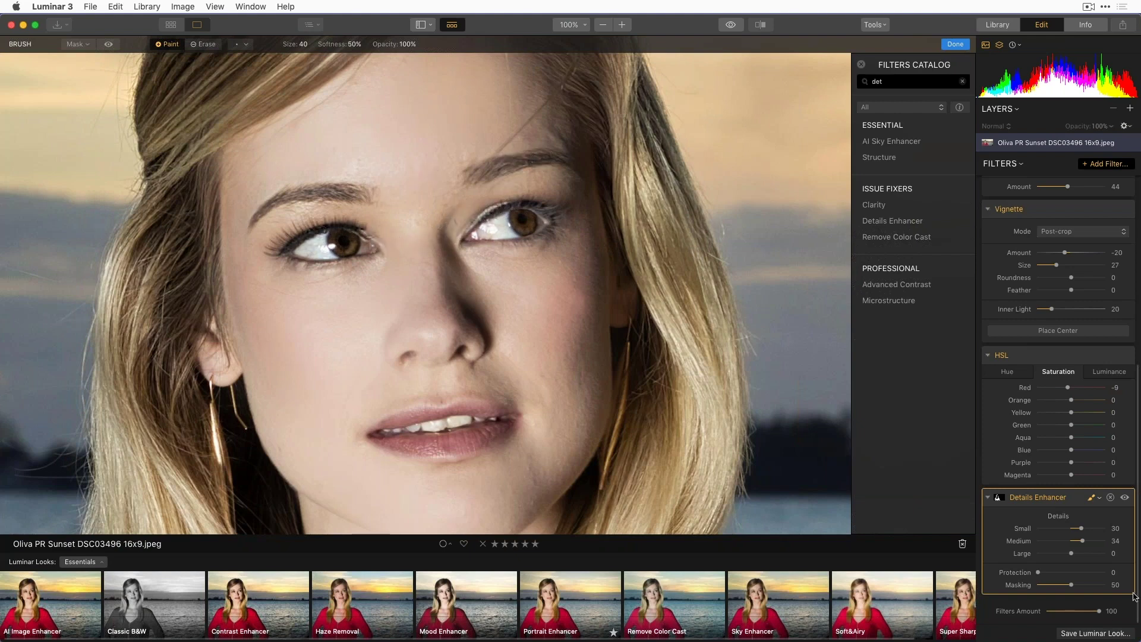
pyautogui.click(1092, 500)
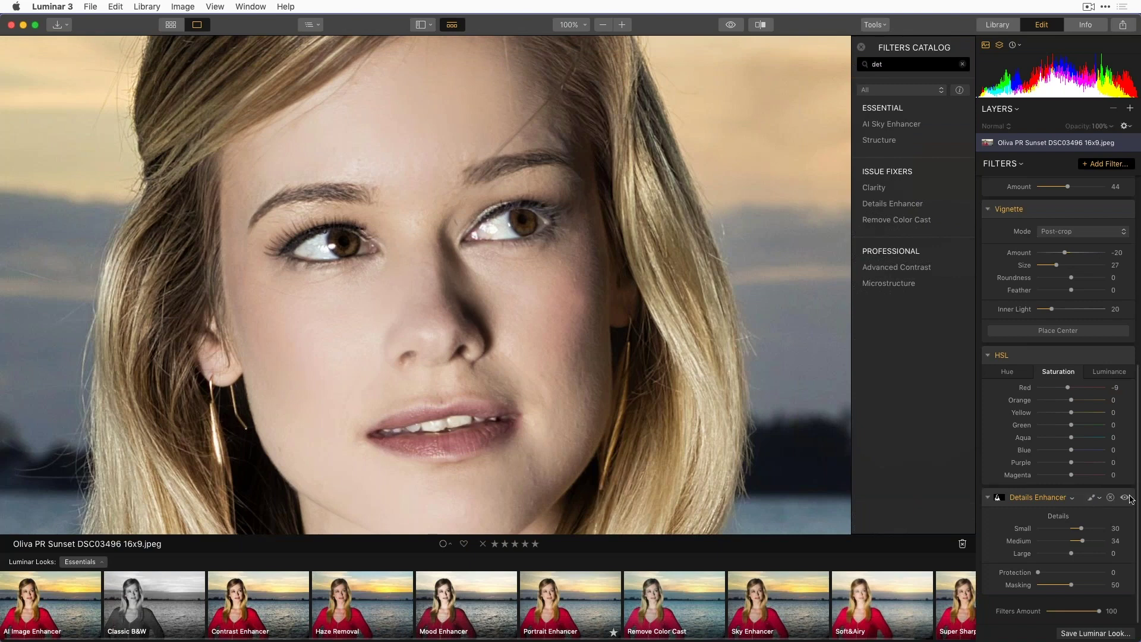
# Step: Compare the portrait with and without the masked Details Enhancer filter by switching its visibility off and on
pyautogui.click(1125, 498)
pyautogui.click(1124, 498)
pyautogui.click(1125, 498)
pyautogui.click(1125, 498)
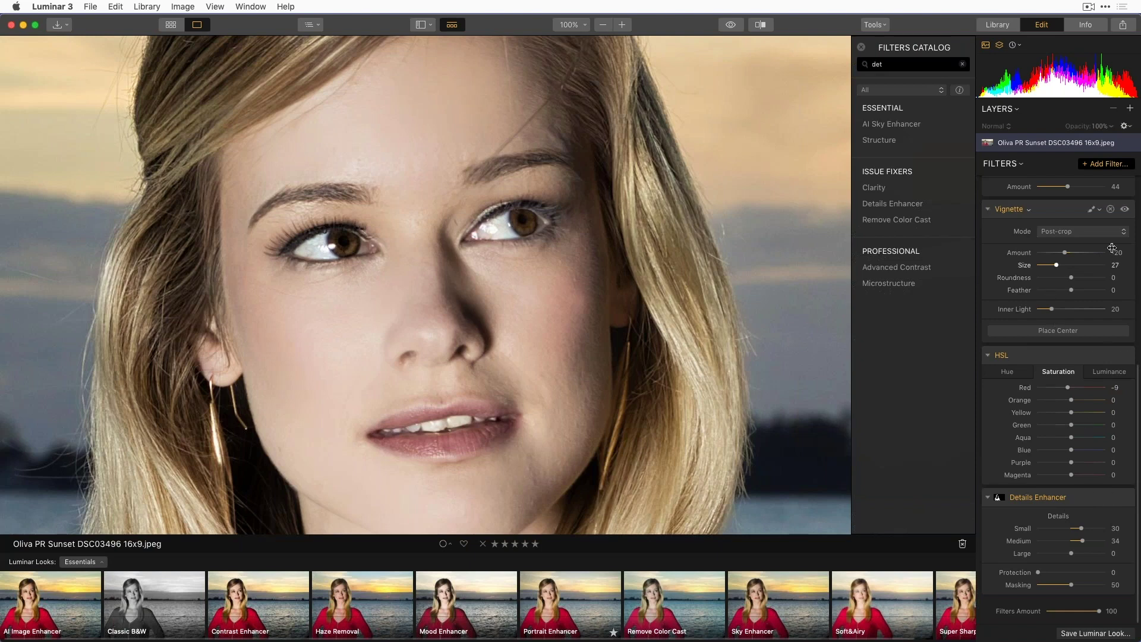
# Step: Clear the filters catalog search and add the Structure filter to the portrait
pyautogui.click(963, 64)
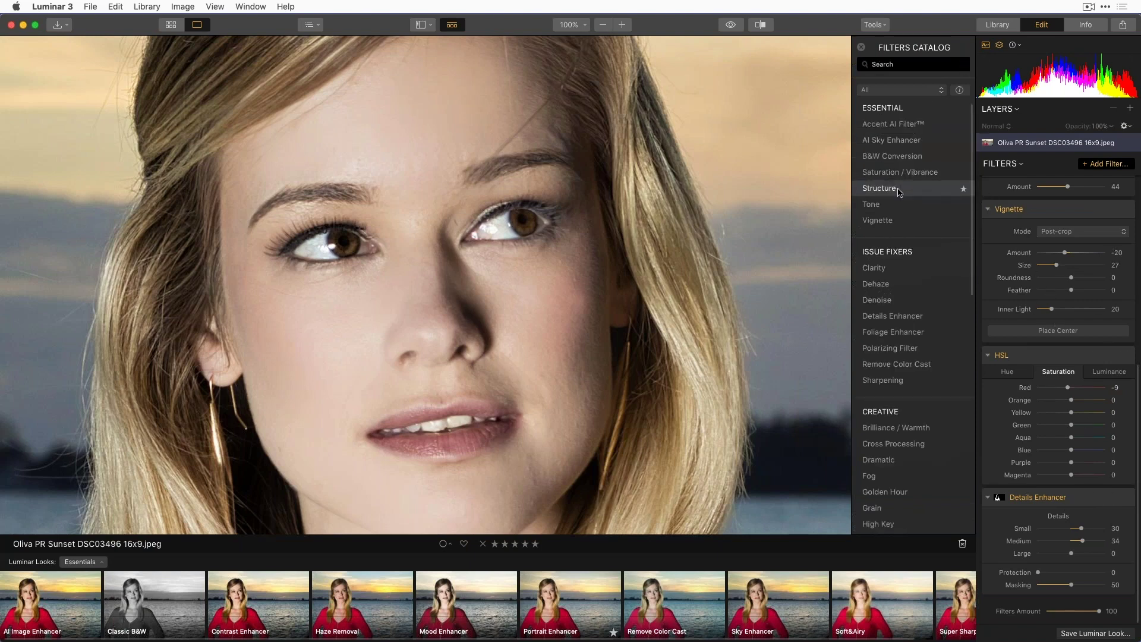
pyautogui.click(880, 189)
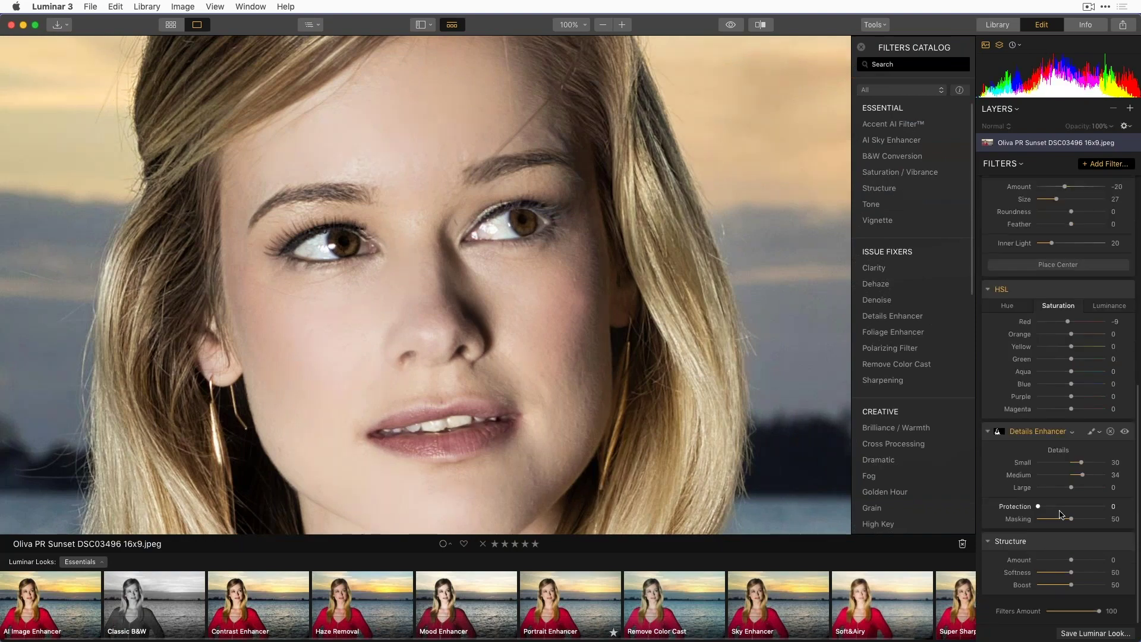
pyautogui.scroll(3, 660, 407)
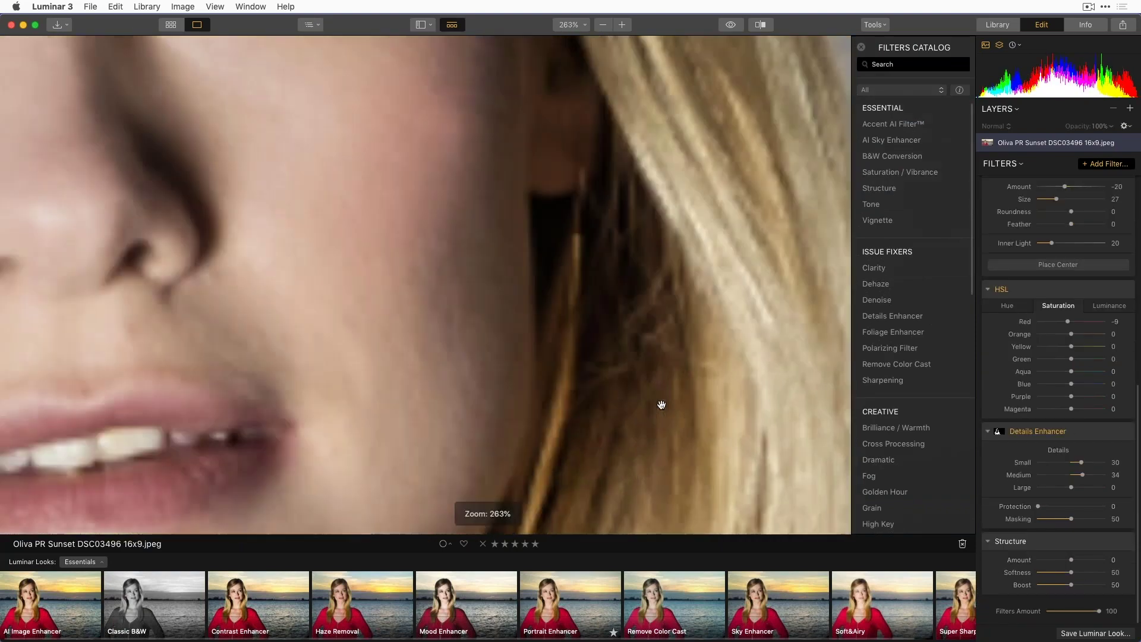
pyautogui.scroll(-8, 665, 407)
pyautogui.scroll(5, 669, 405)
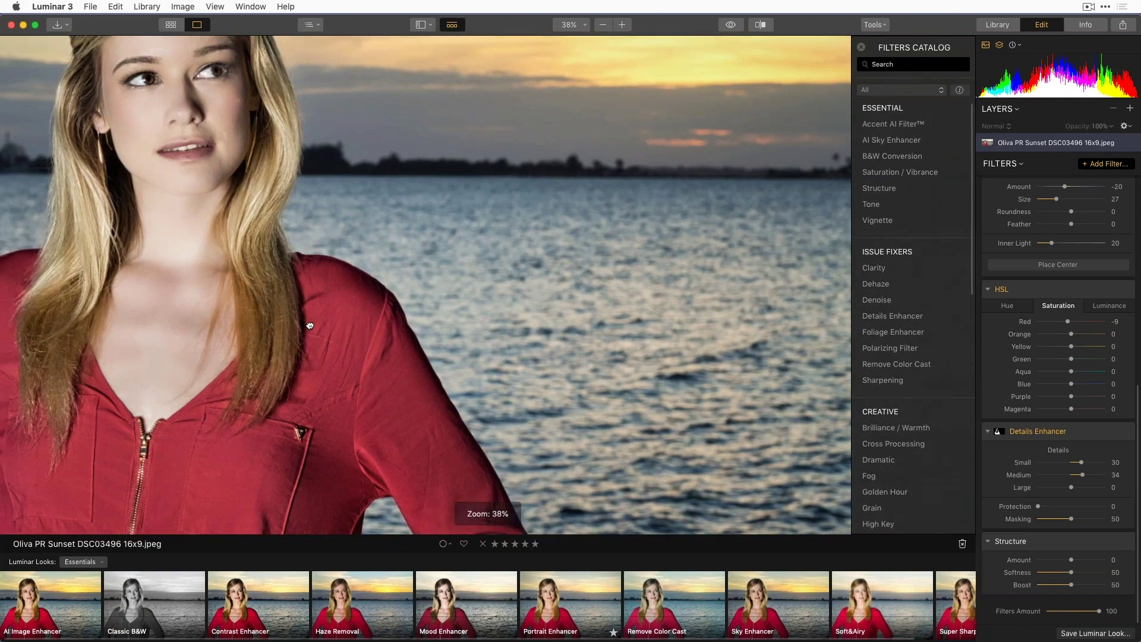
# Step: Set the Structure filter's Amount to -32 while viewing the woman's face at about 40%
pyautogui.moveTo(309, 325); pyautogui.dragTo(472, 444)
pyautogui.scroll(1, 481, 403)
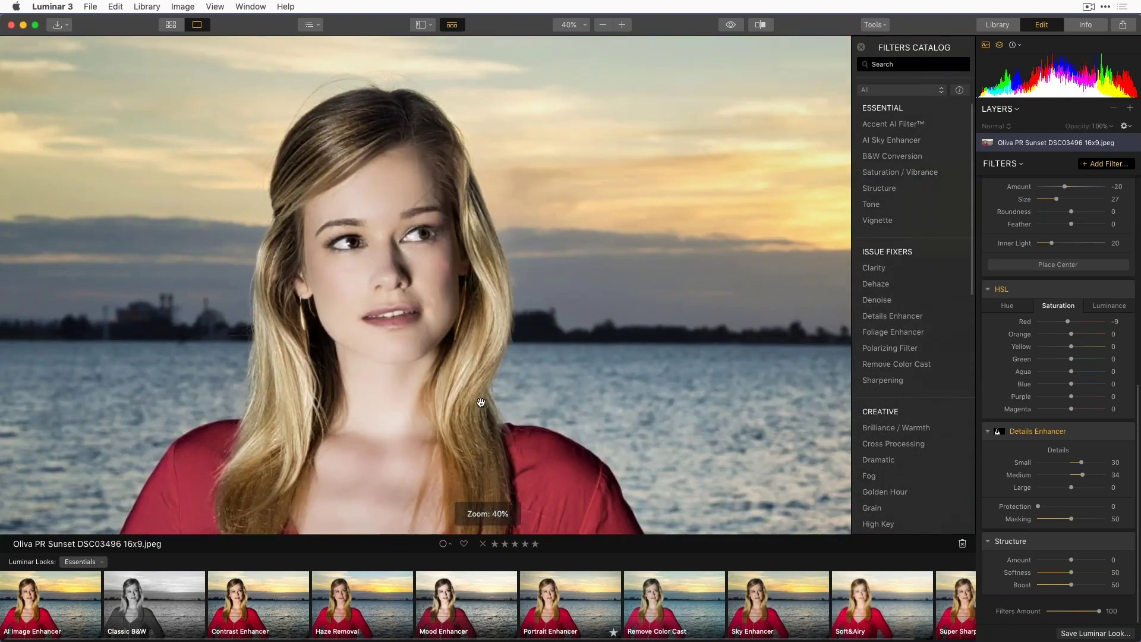
pyautogui.moveTo(1071, 559)
pyautogui.mouseDown()
pyautogui.moveTo(1029, 553)
pyautogui.moveTo(1050, 556)
pyautogui.mouseUp()
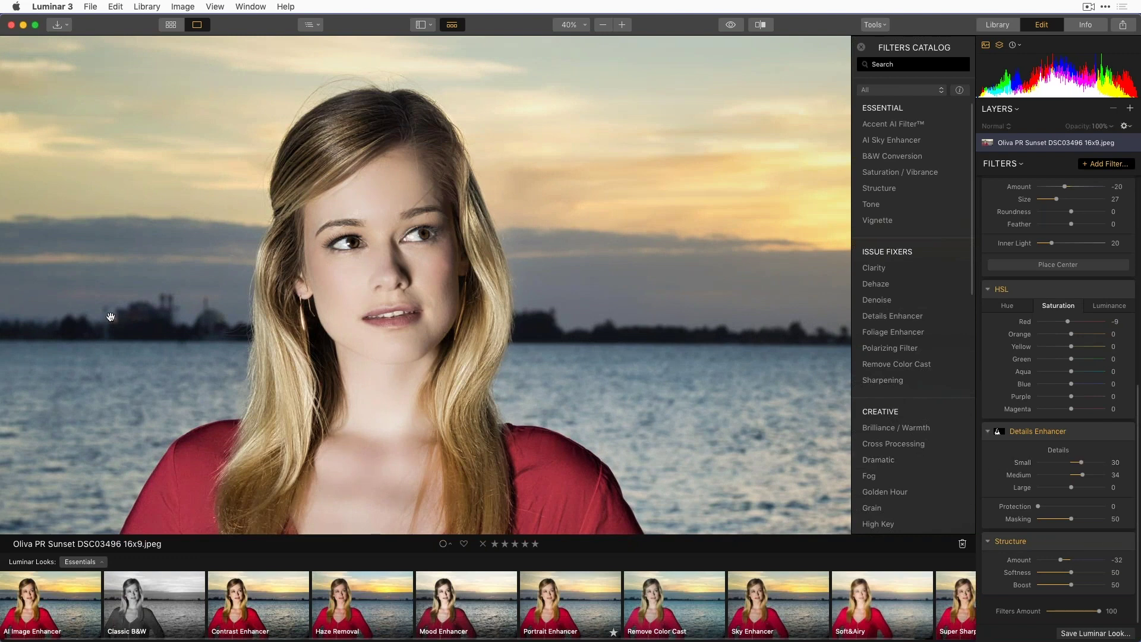
# Step: Copy the mask from the Details Enhancer filter and paste it onto the Structure filter
pyautogui.click(999, 434)
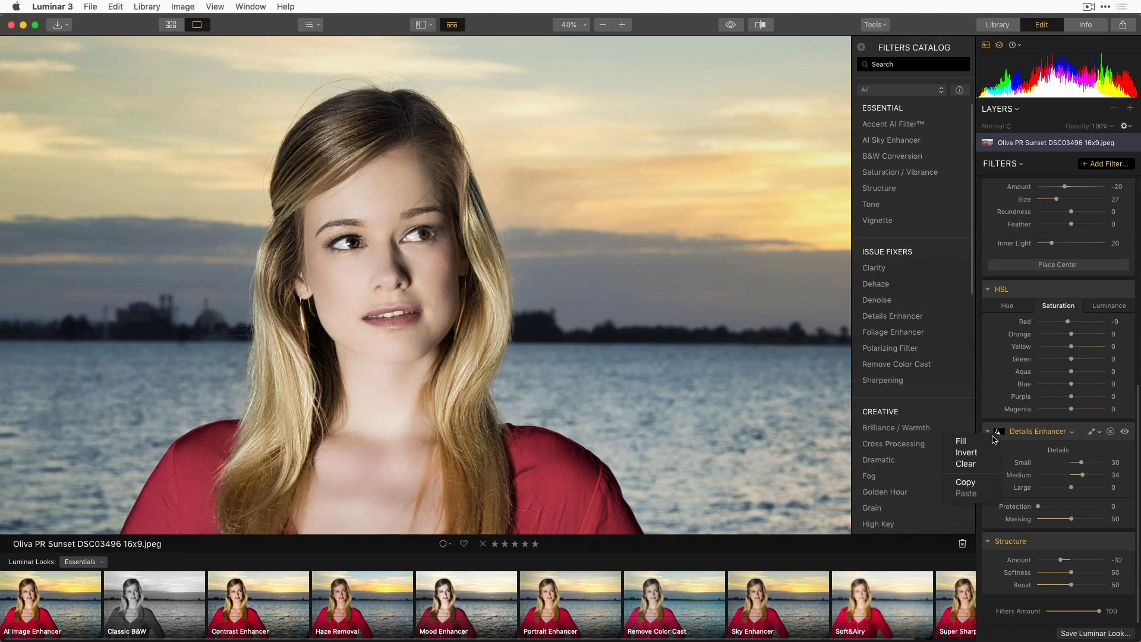
pyautogui.click(970, 484)
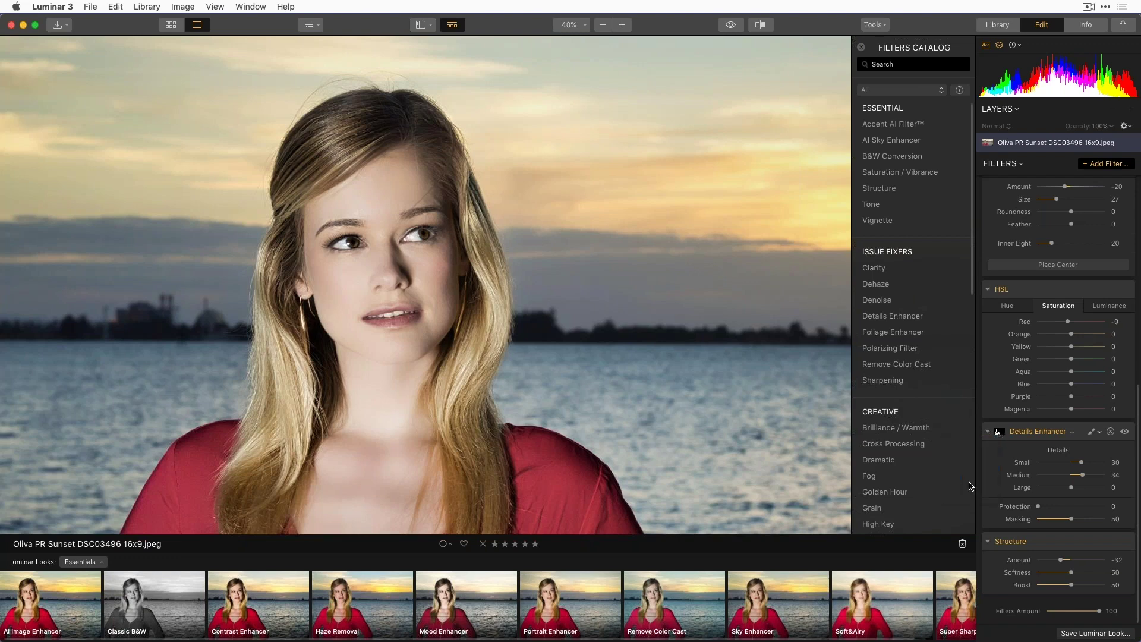
pyautogui.rightClick(1032, 544)
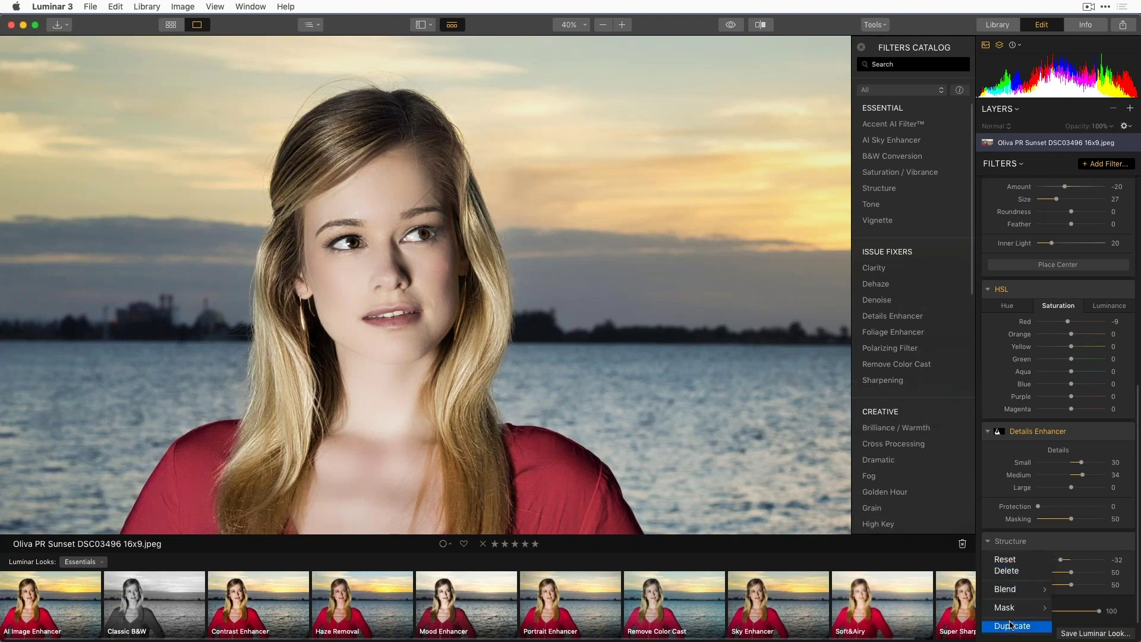
pyautogui.moveTo(1013, 608)
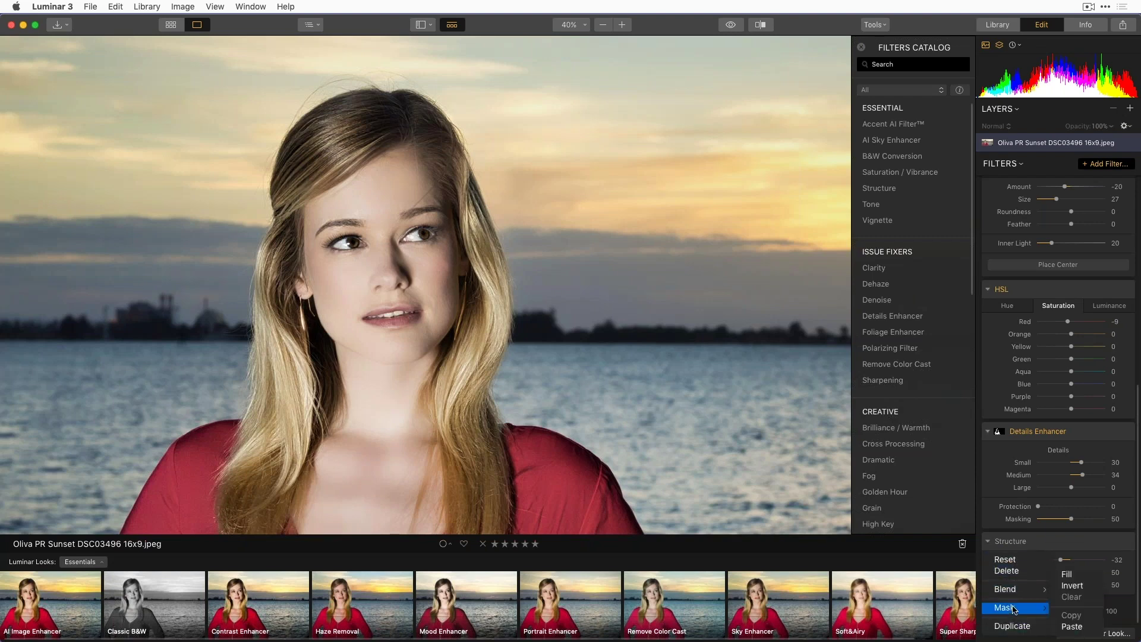
pyautogui.click(1074, 627)
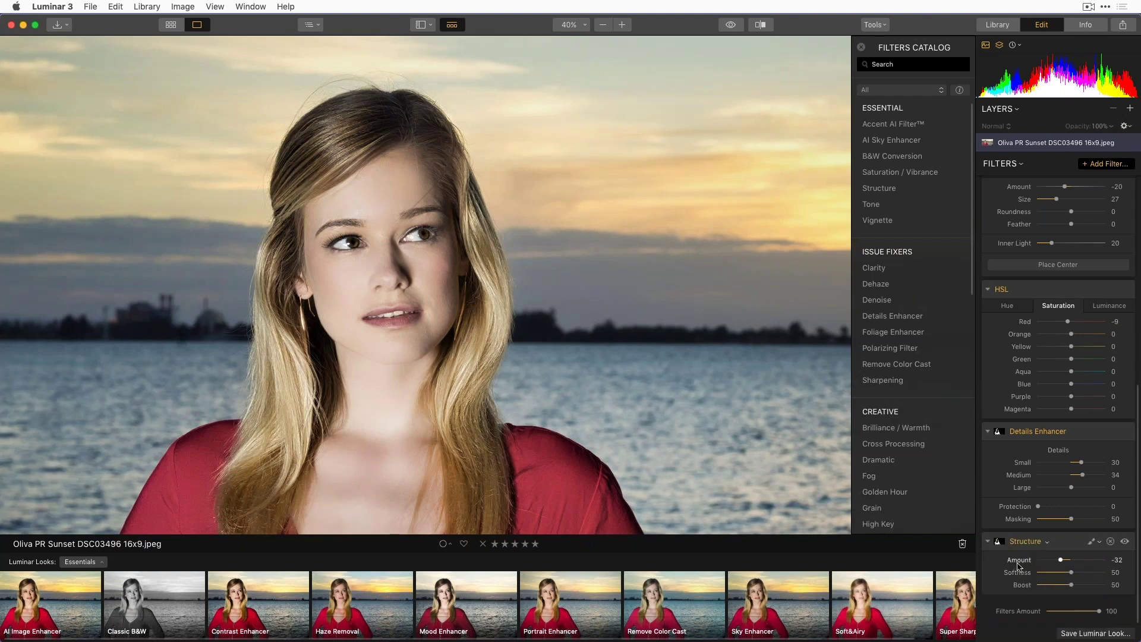
# Step: Invert the mask on the Structure filter
pyautogui.rightClick(1048, 545)
pyautogui.moveTo(1020, 610)
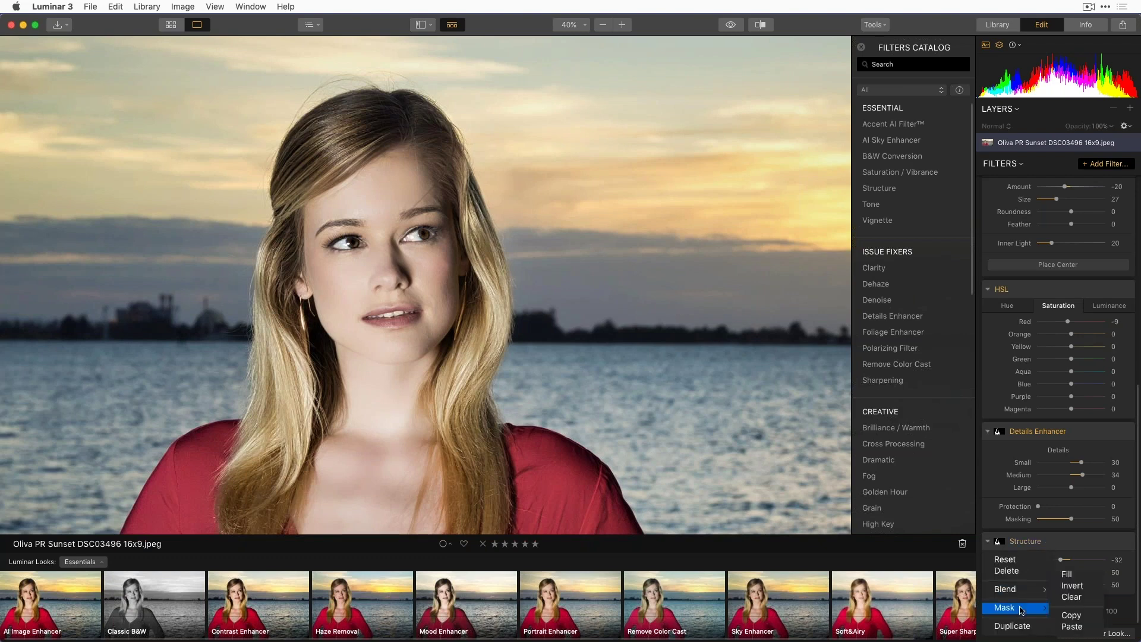
pyautogui.click(1086, 586)
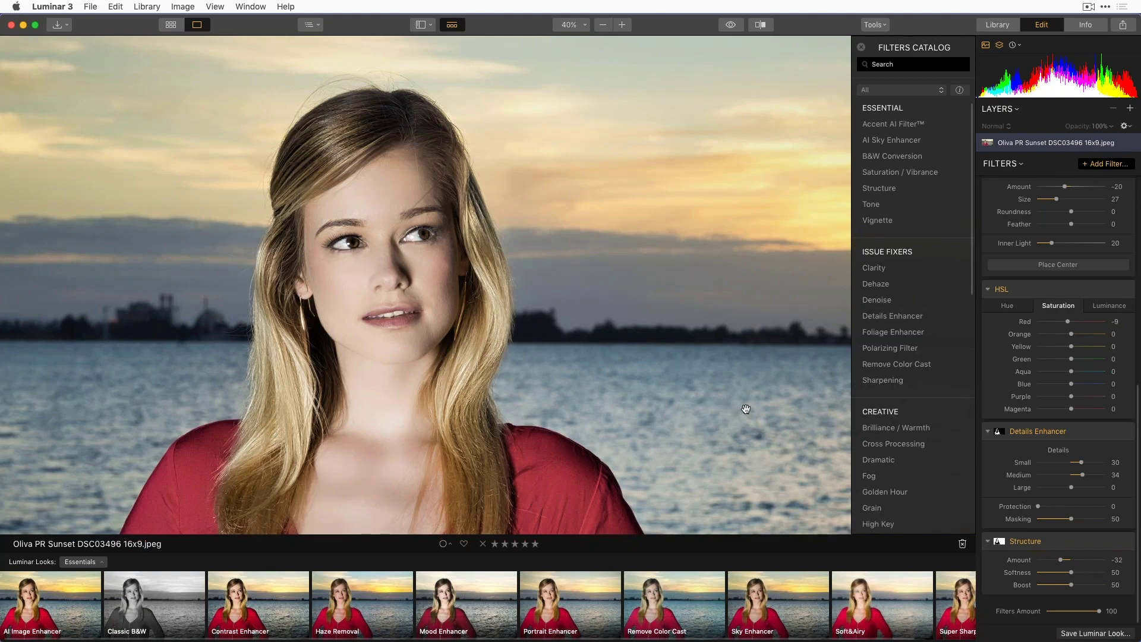
# Step: Fit the whole portrait in view and compare it with and without the masked Structure filter
pyautogui.press('super+0')
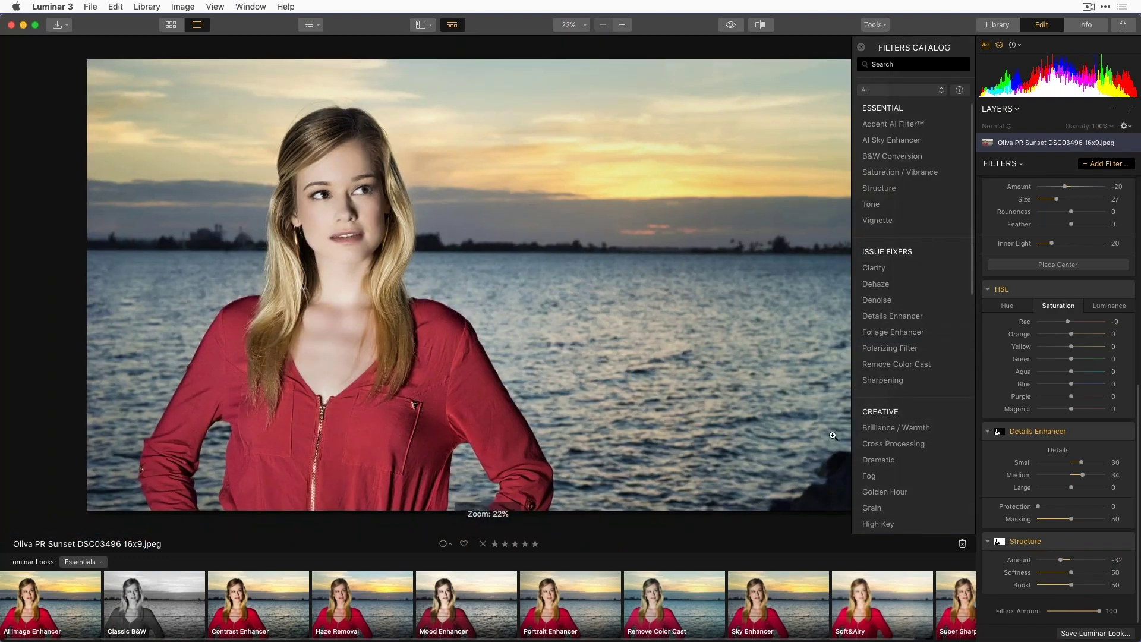
pyautogui.click(1125, 541)
pyautogui.click(1124, 541)
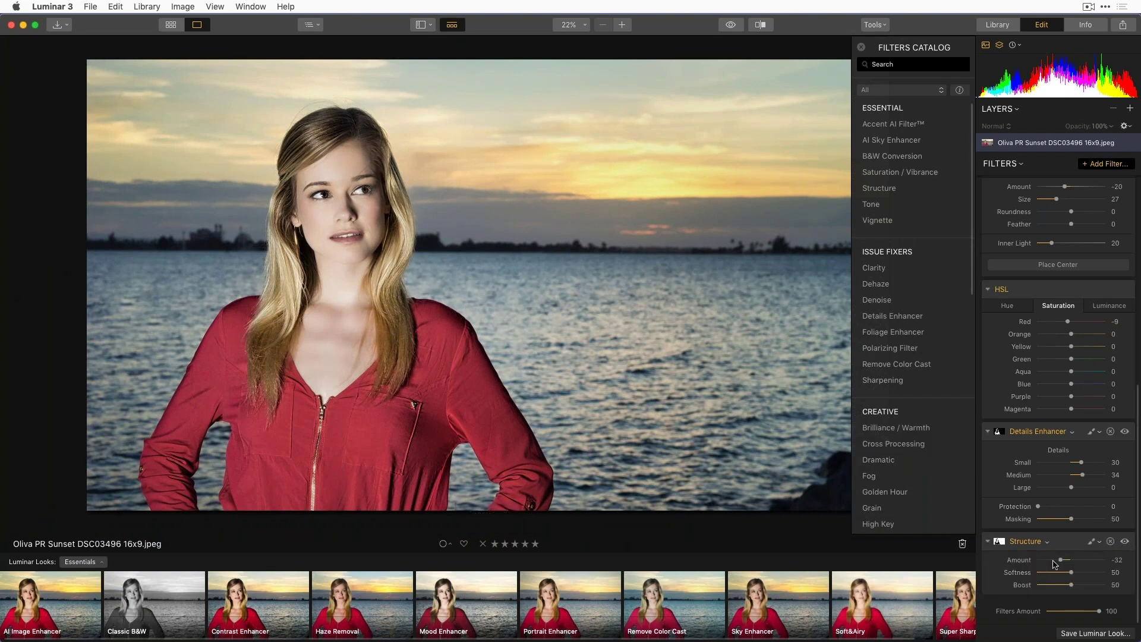
pyautogui.moveTo(1036, 560); pyautogui.dragTo(1052, 560)
# Step: Try the AI Sky Enhancer Amount at 97, reset it to 0, and finally set it to 100
pyautogui.scroll(5, 1081, 285)
pyautogui.scroll(3, 1092, 311)
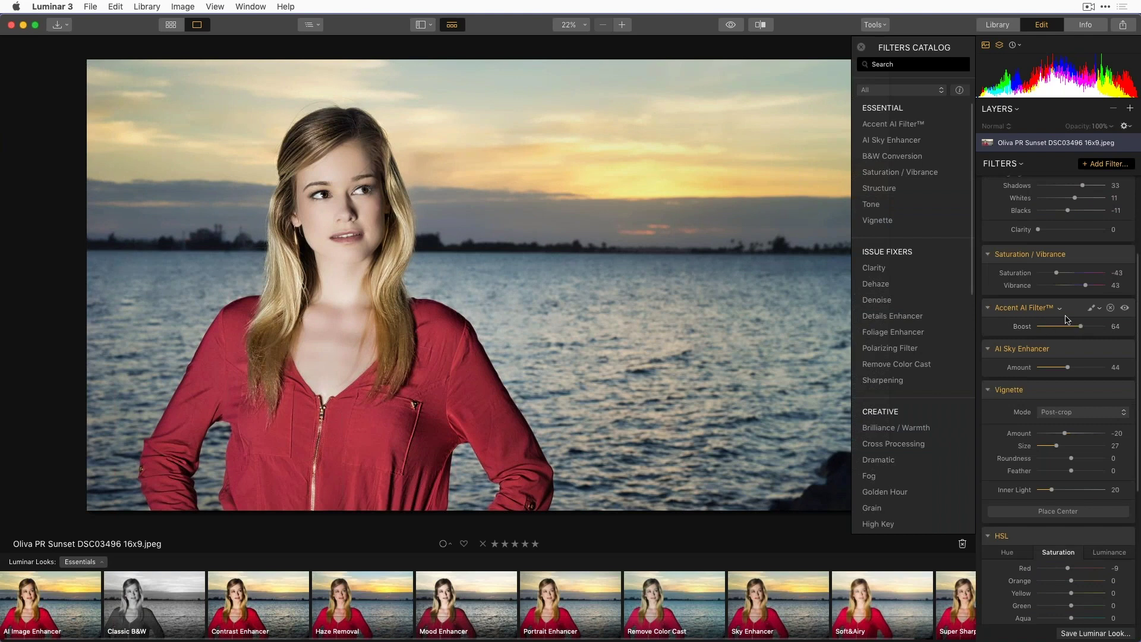
pyautogui.moveTo(1068, 370); pyautogui.dragTo(1103, 369)
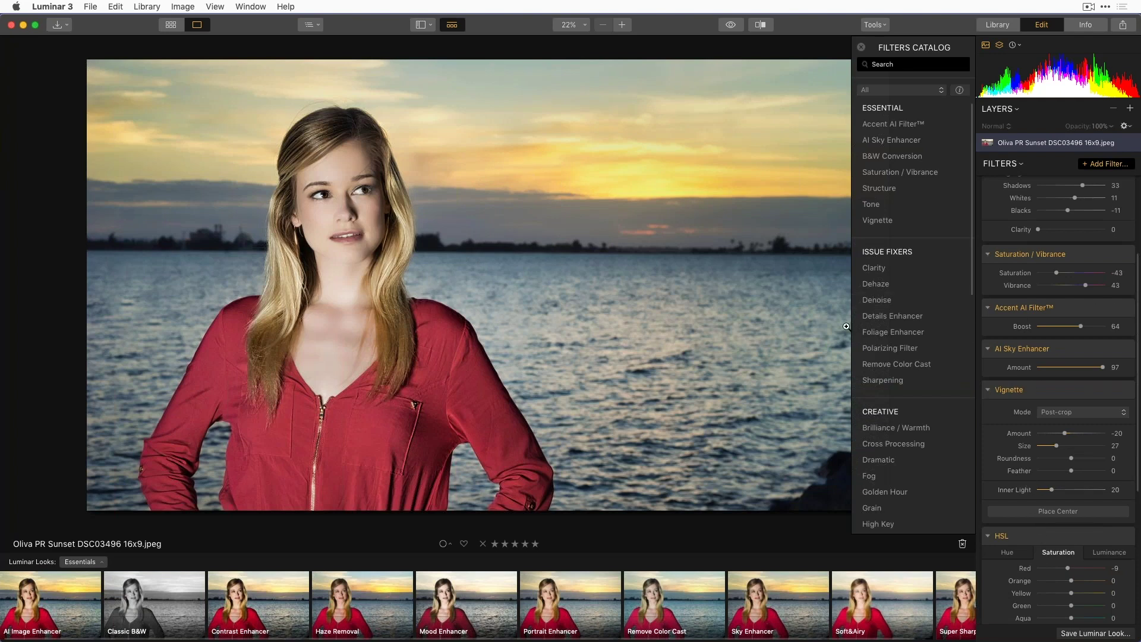
pyautogui.doubleClick(1103, 368)
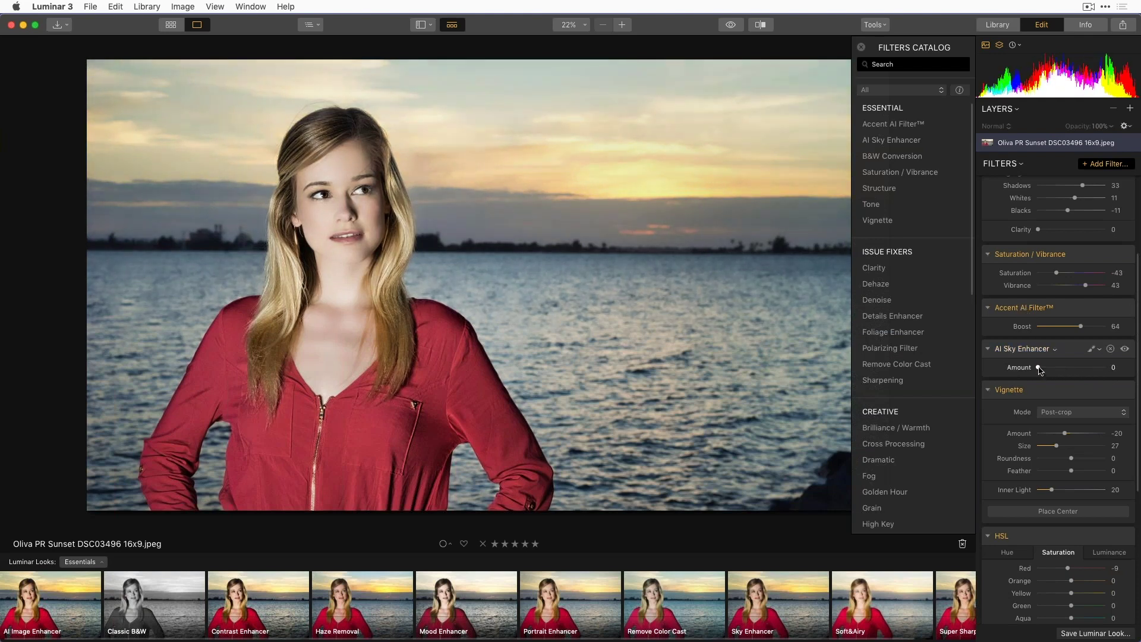
pyautogui.moveTo(1040, 372); pyautogui.dragTo(1116, 378)
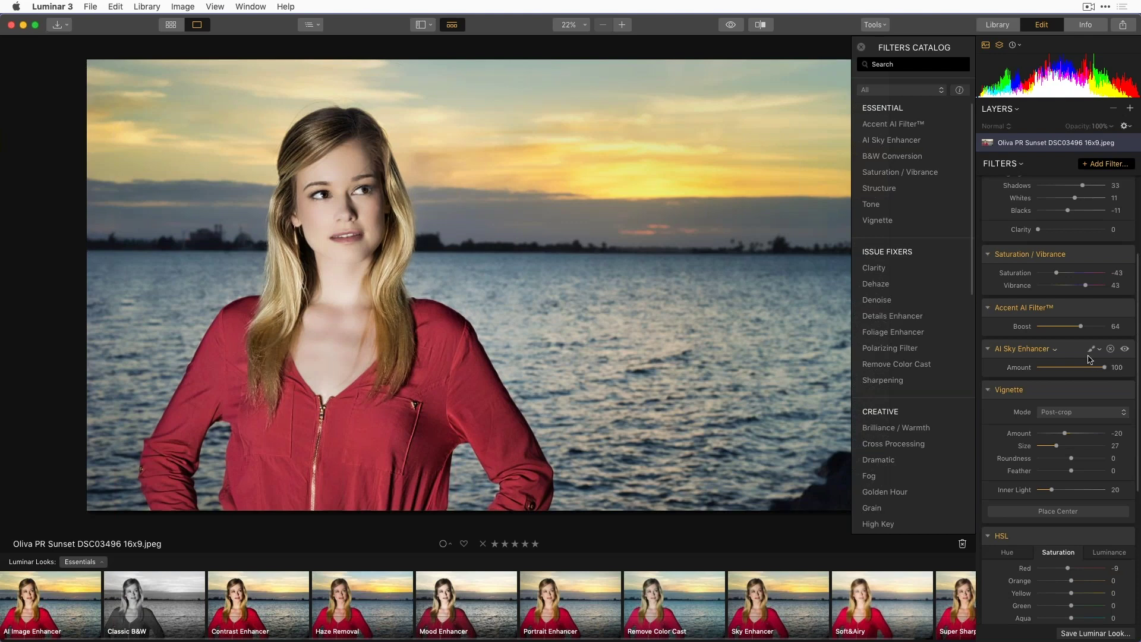
# Step: Duplicate the AI Sky Enhancer filter, set the copy's Amount to 55, and preview the portrait against its original
pyautogui.click(1053, 350)
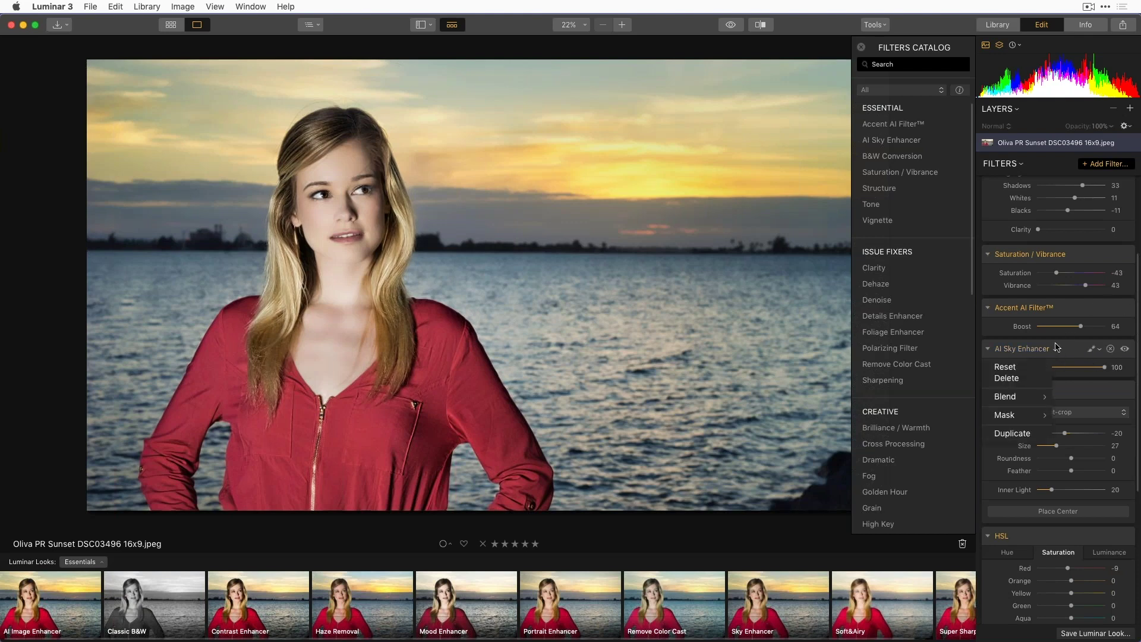
pyautogui.click(1029, 435)
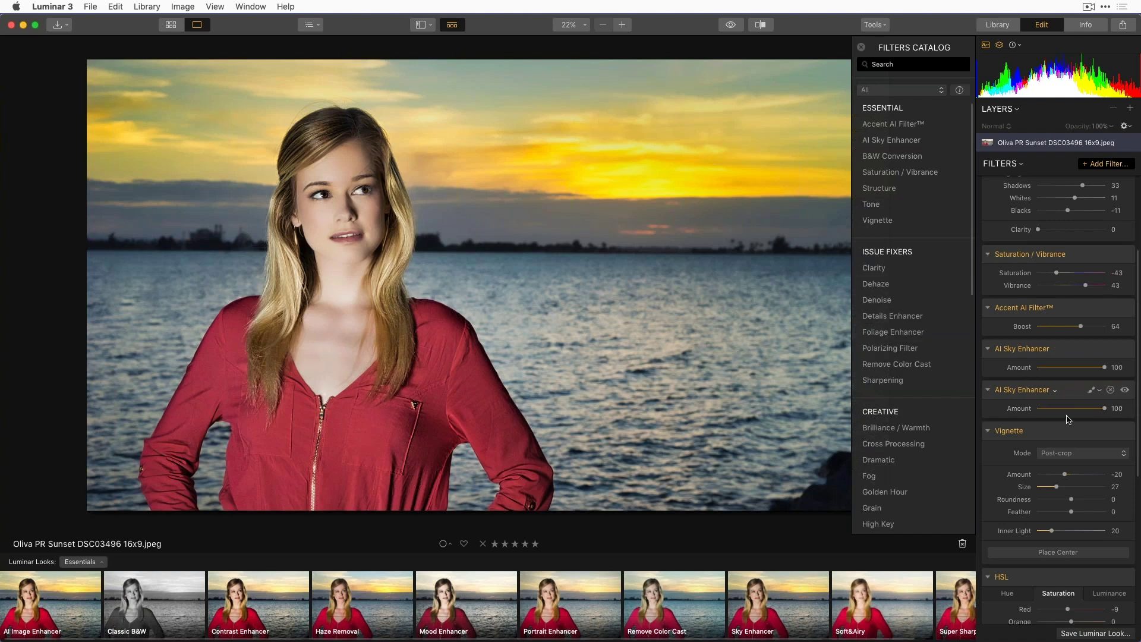
pyautogui.moveTo(1108, 411); pyautogui.dragTo(1075, 409)
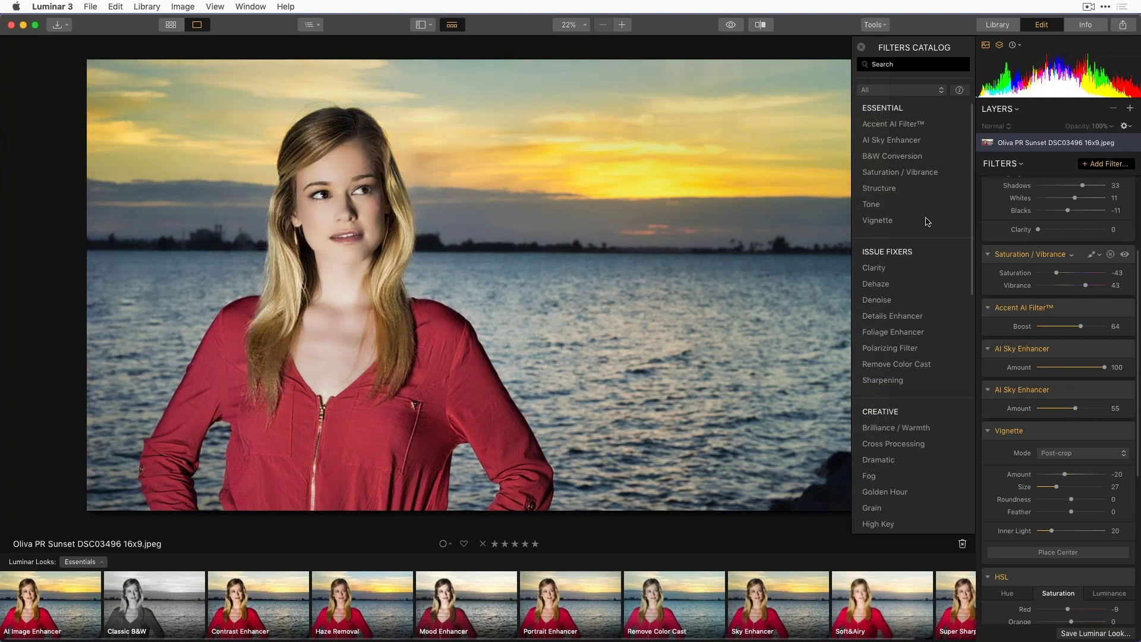
pyautogui.click(731, 27)
# Step: Return to the library gallery of all photos and browse back to the coastal town panoramas
pyautogui.click(1000, 27)
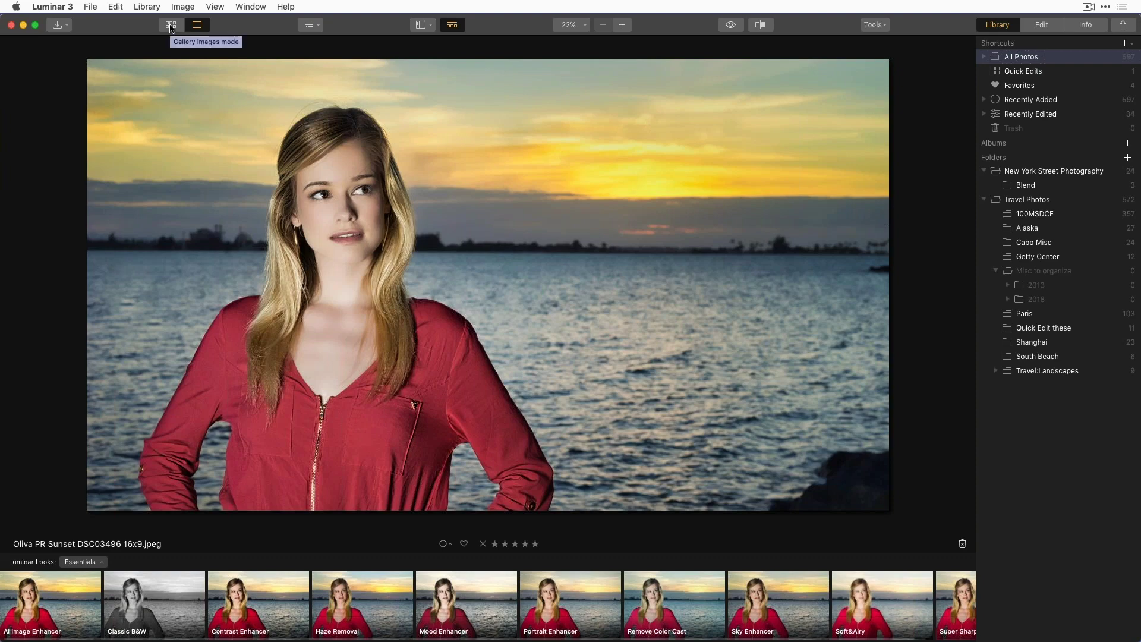
pyautogui.press('g')
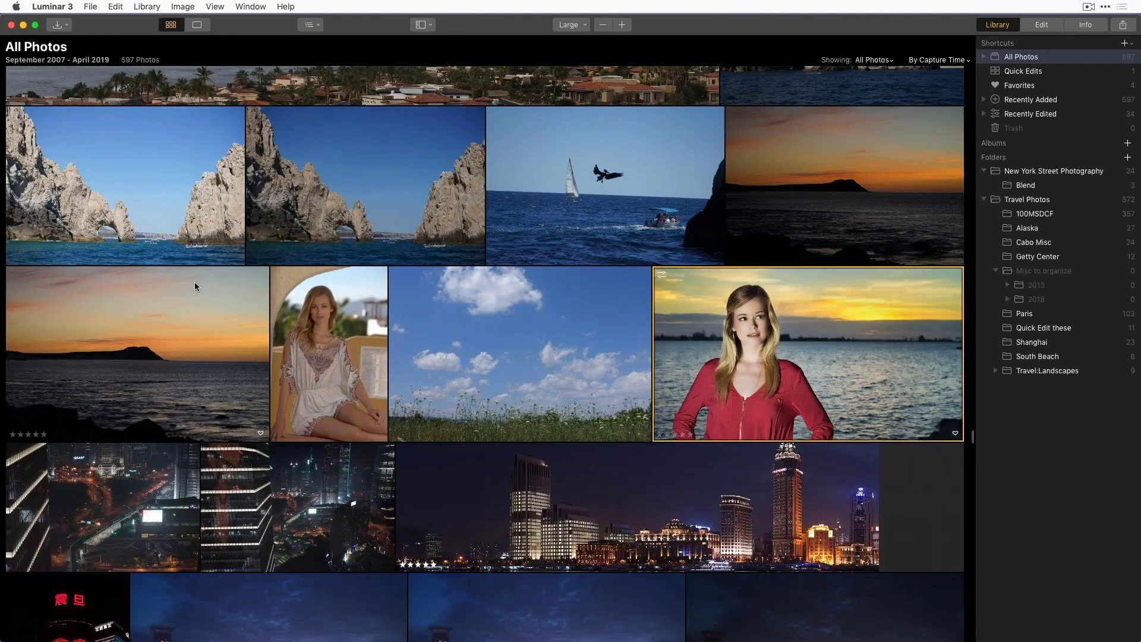
pyautogui.scroll(5, 820, 495)
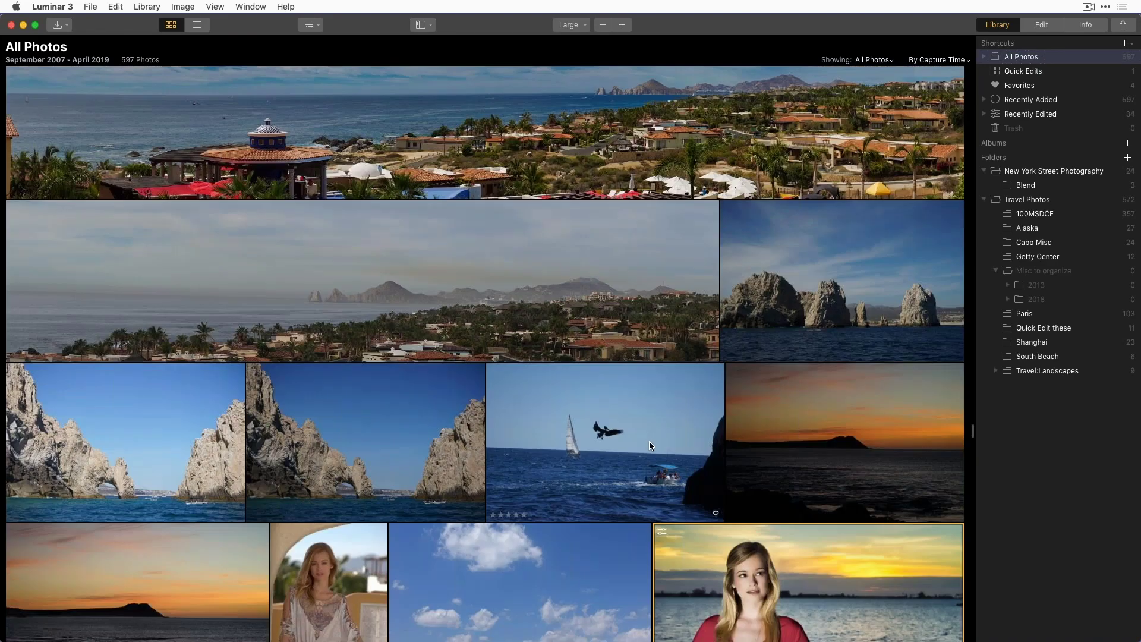
pyautogui.scroll(3, 696, 437)
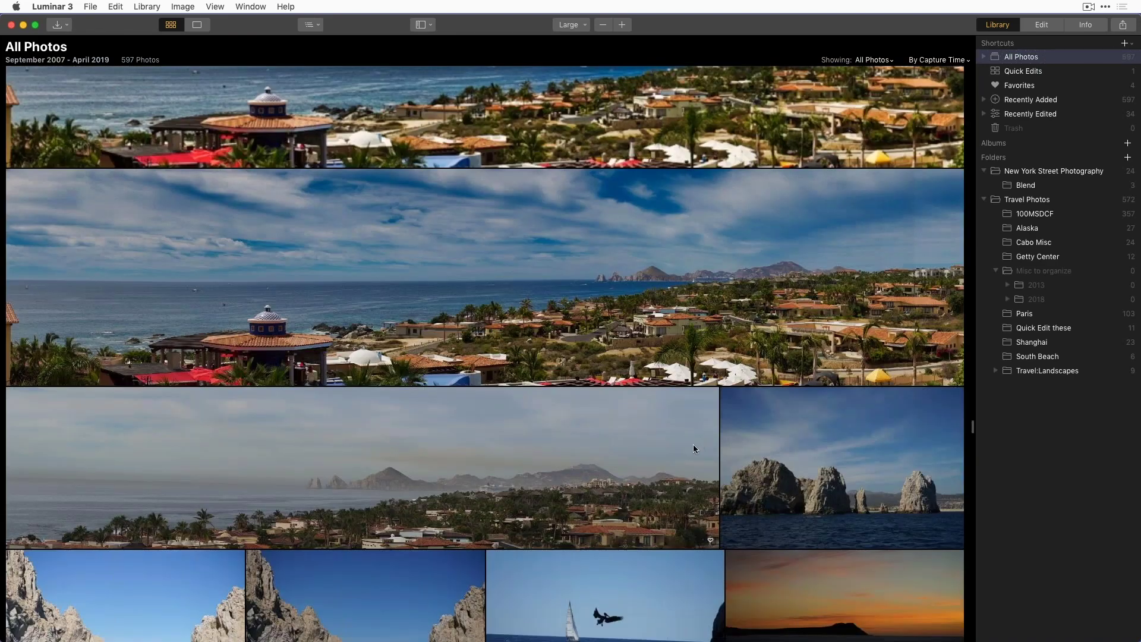
pyautogui.scroll(1, 691, 459)
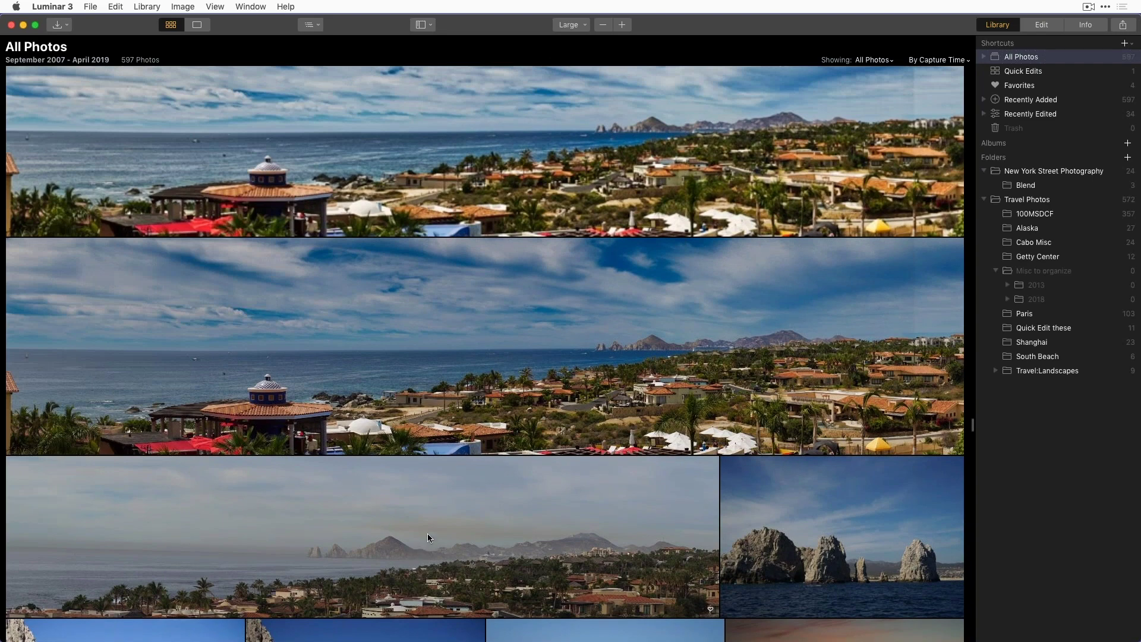
pyautogui.click(429, 515)
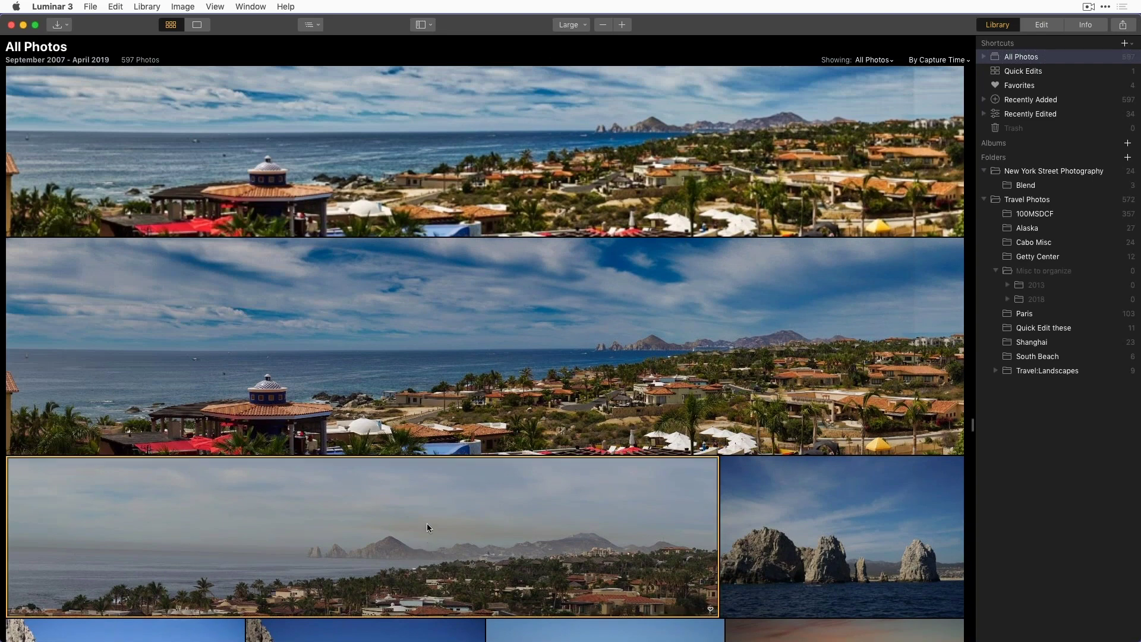
pyautogui.click(532, 328)
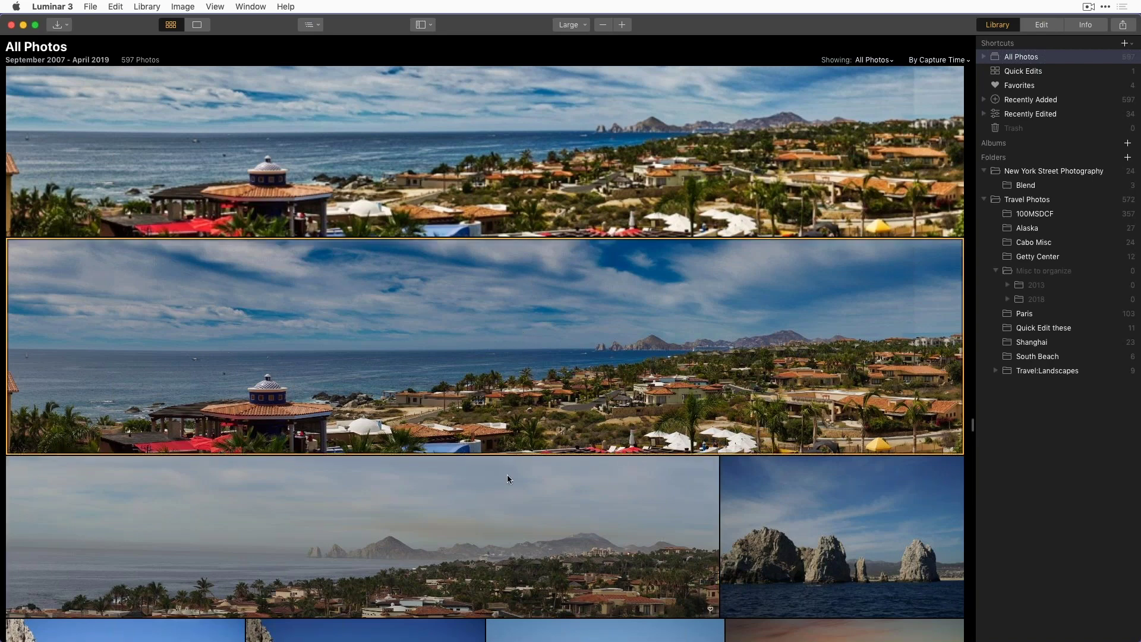
# Step: Open the hazy coastal panorama DSC05133.JPG for editing and hide the Luminar Looks strip
pyautogui.doubleClick(518, 513)
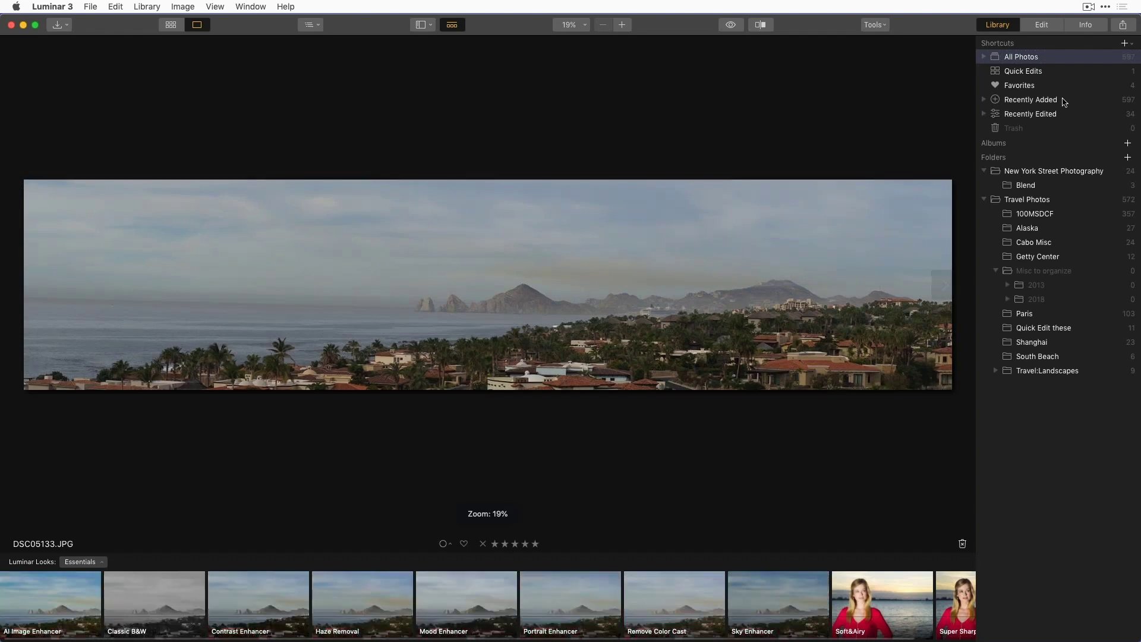
pyautogui.click(1047, 31)
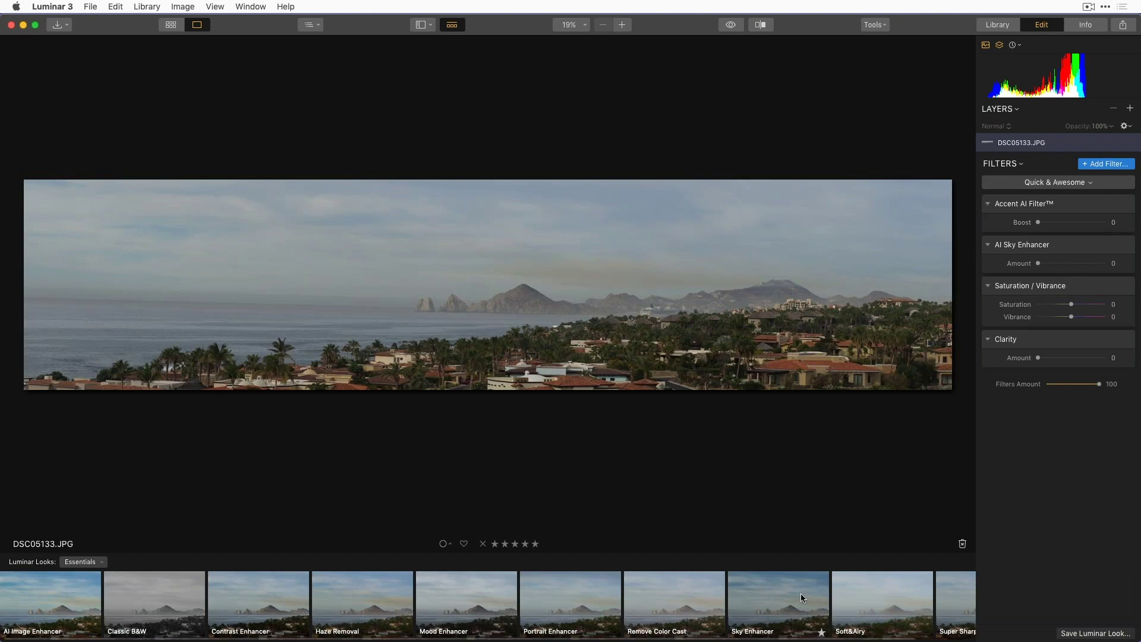
pyautogui.click(452, 25)
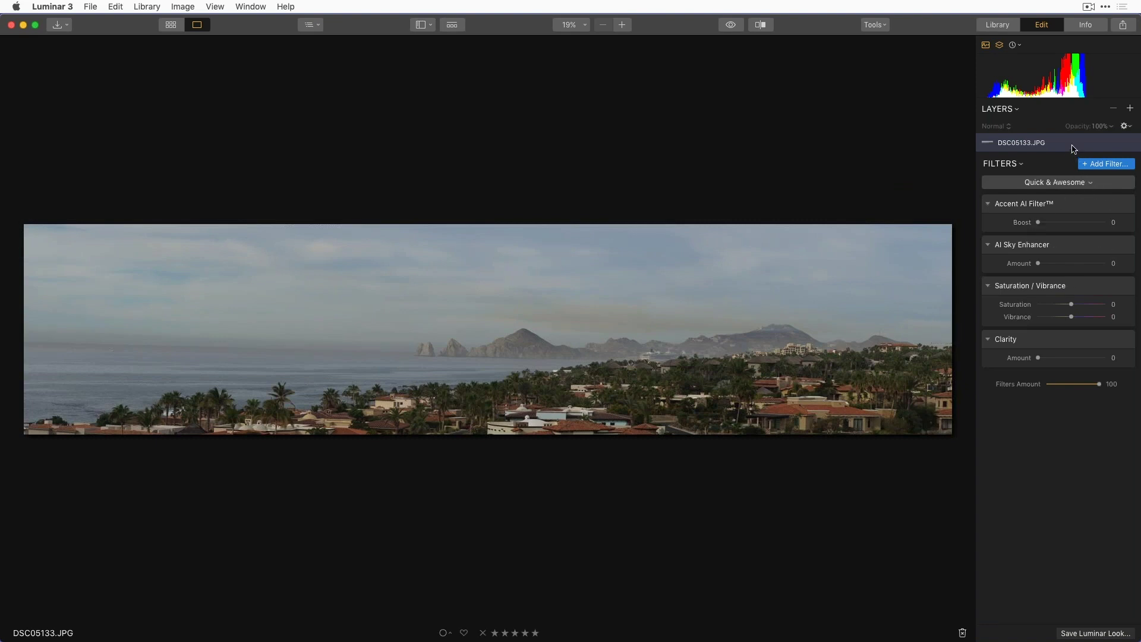
# Step: Clear the filter workspace, then open and close the filters catalog
pyautogui.click(1089, 183)
pyautogui.click(1070, 198)
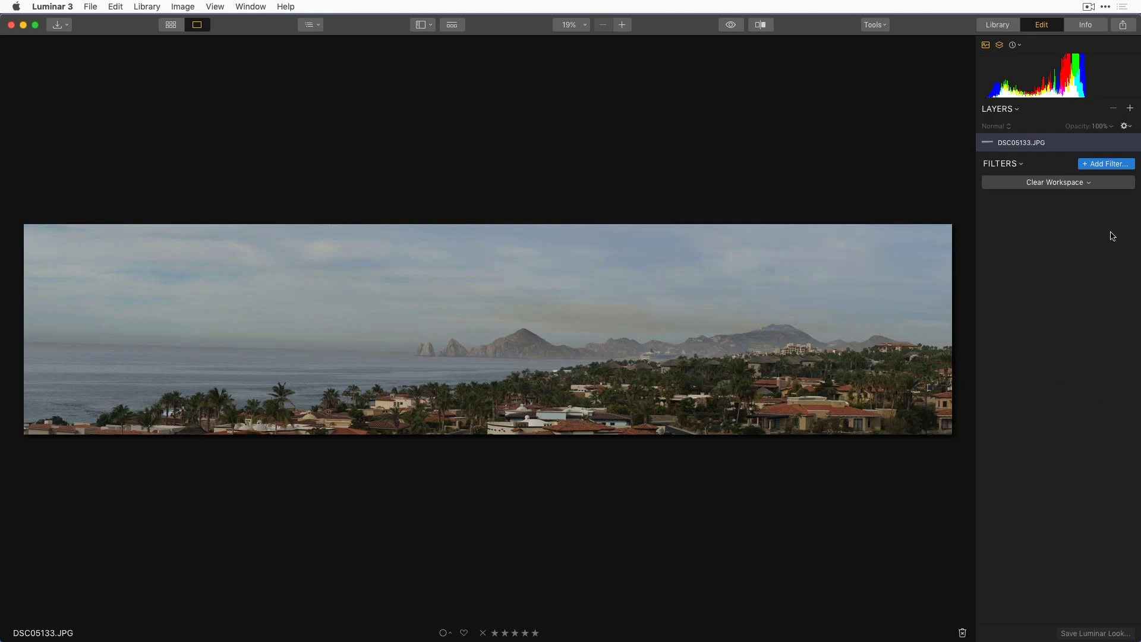
pyautogui.click(1109, 167)
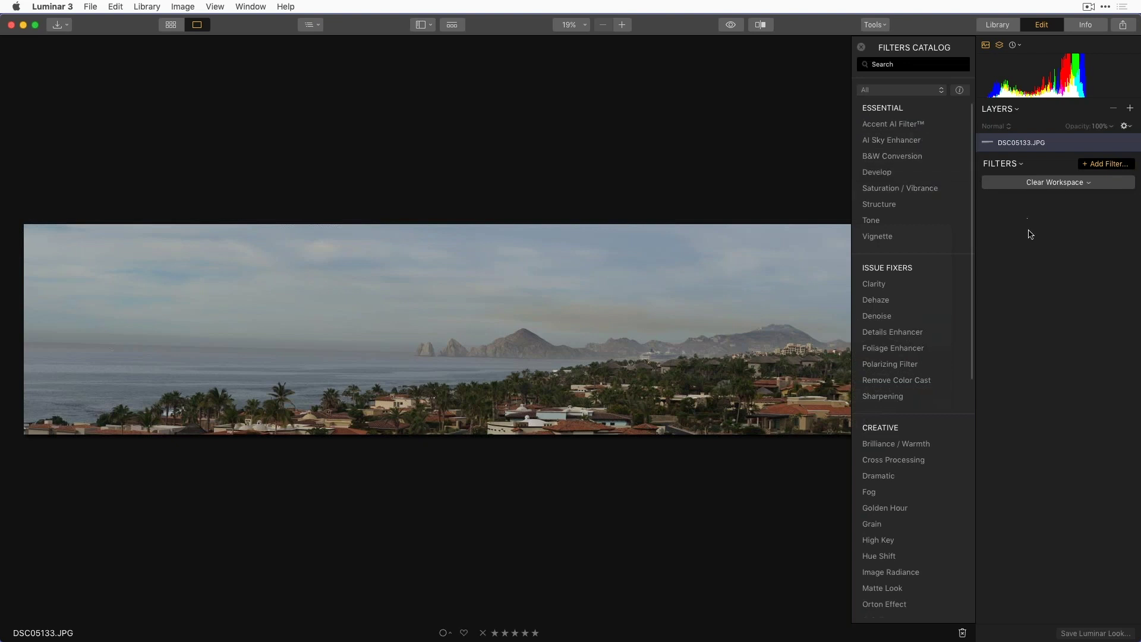
pyautogui.click(1107, 164)
# Step: Load the Quick & Awesome workspace for the panorama and switch from it to the Essentials workspace
pyautogui.click(1087, 185)
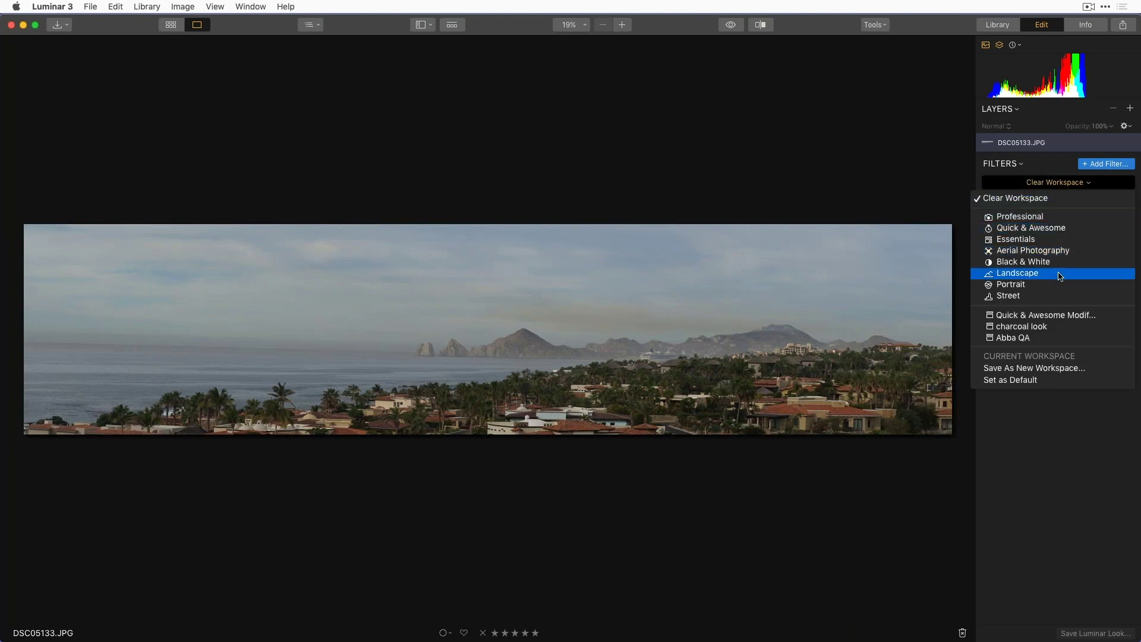
pyautogui.click(1062, 233)
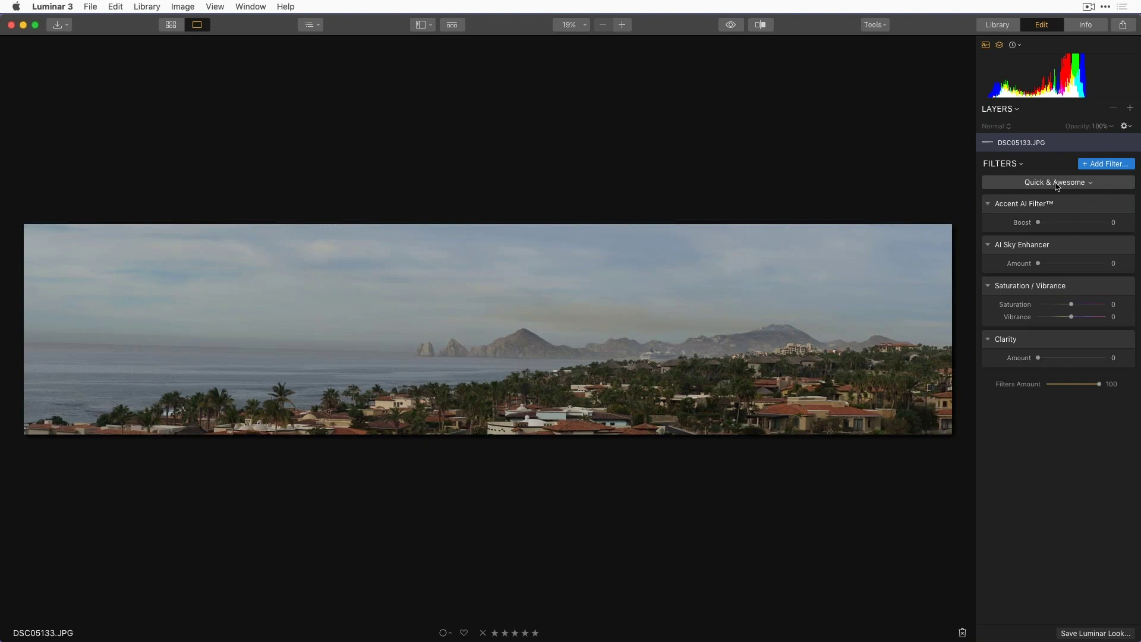
pyautogui.click(1080, 187)
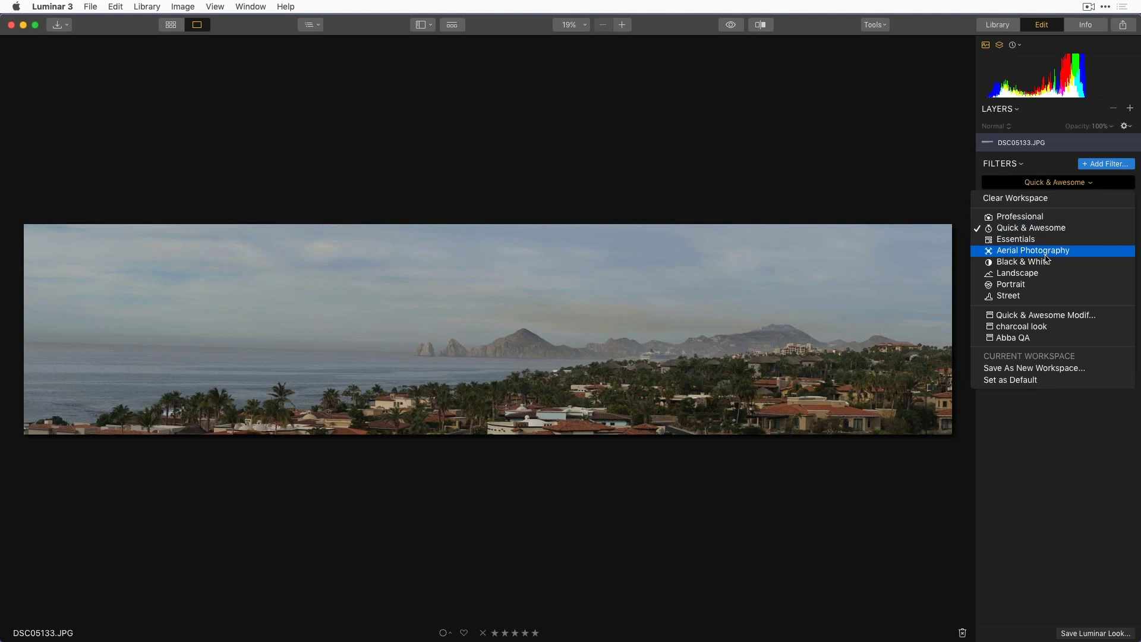
pyautogui.click(1047, 239)
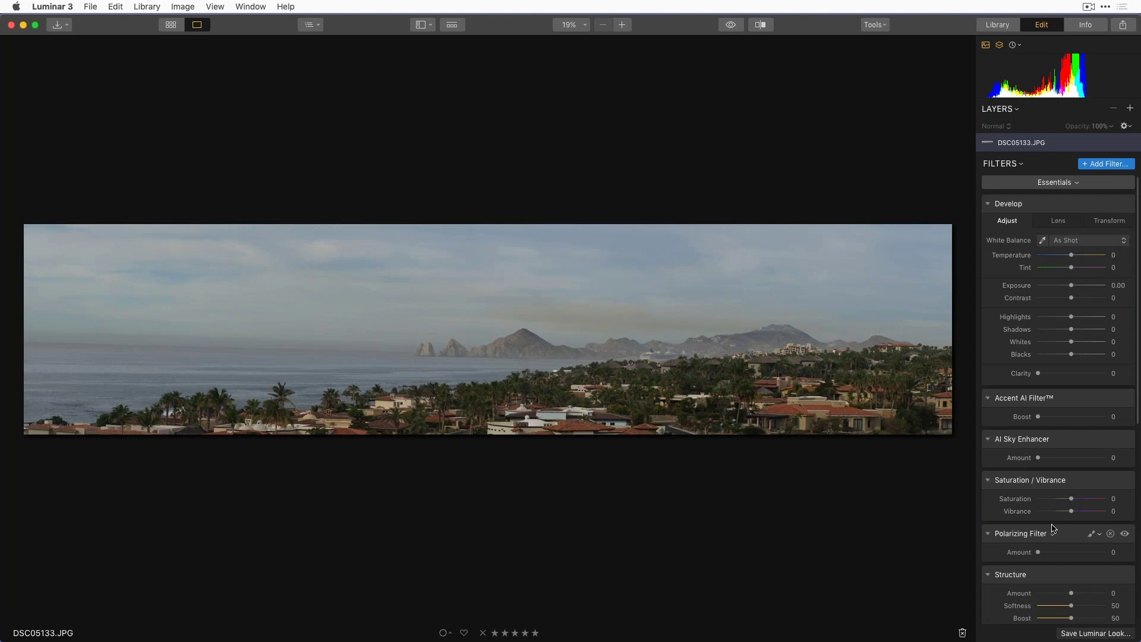
# Step: Load the Quick & Awesome workspace and set Accent AI Filter Boost to 78 and AI Sky Enhancer Amount to 89
pyautogui.click(1077, 186)
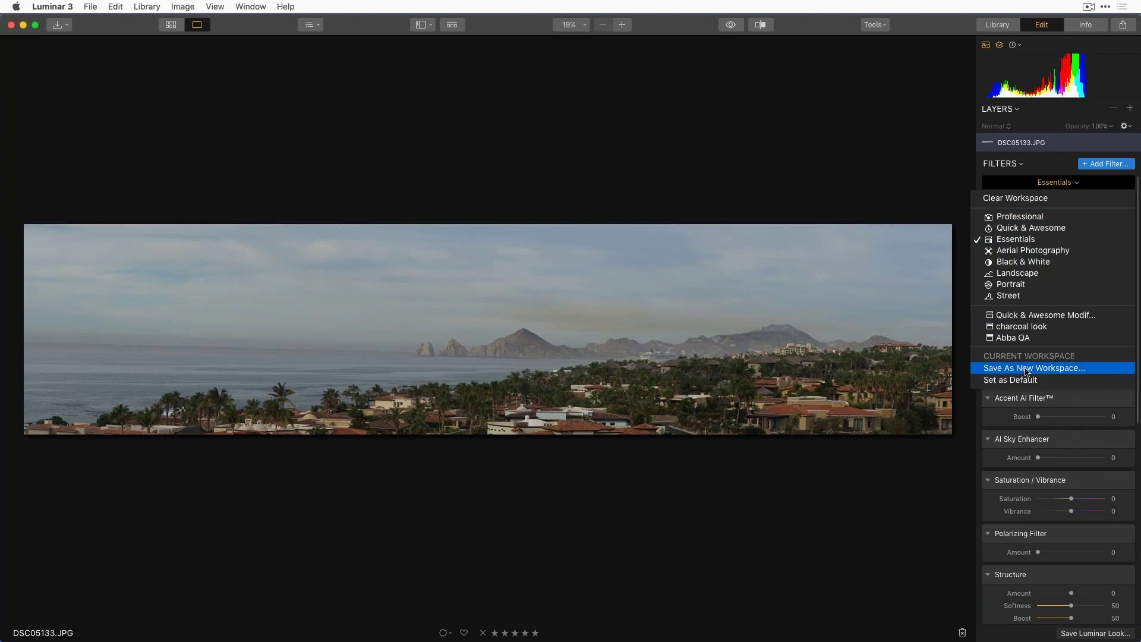
pyautogui.click(1066, 228)
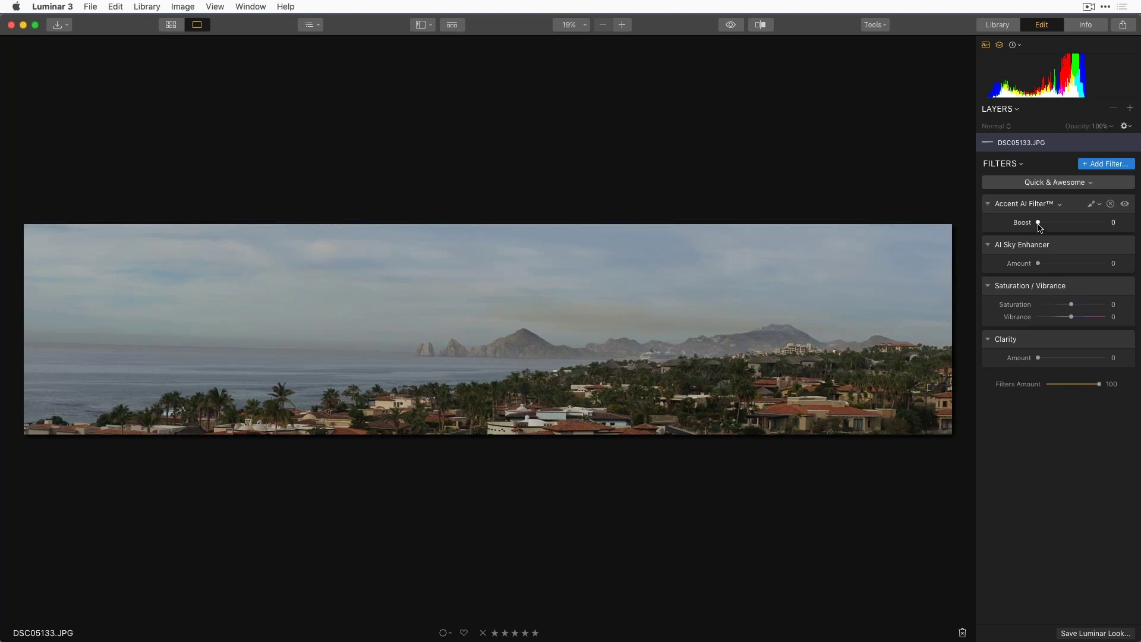
pyautogui.moveTo(1038, 223); pyautogui.dragTo(1092, 226)
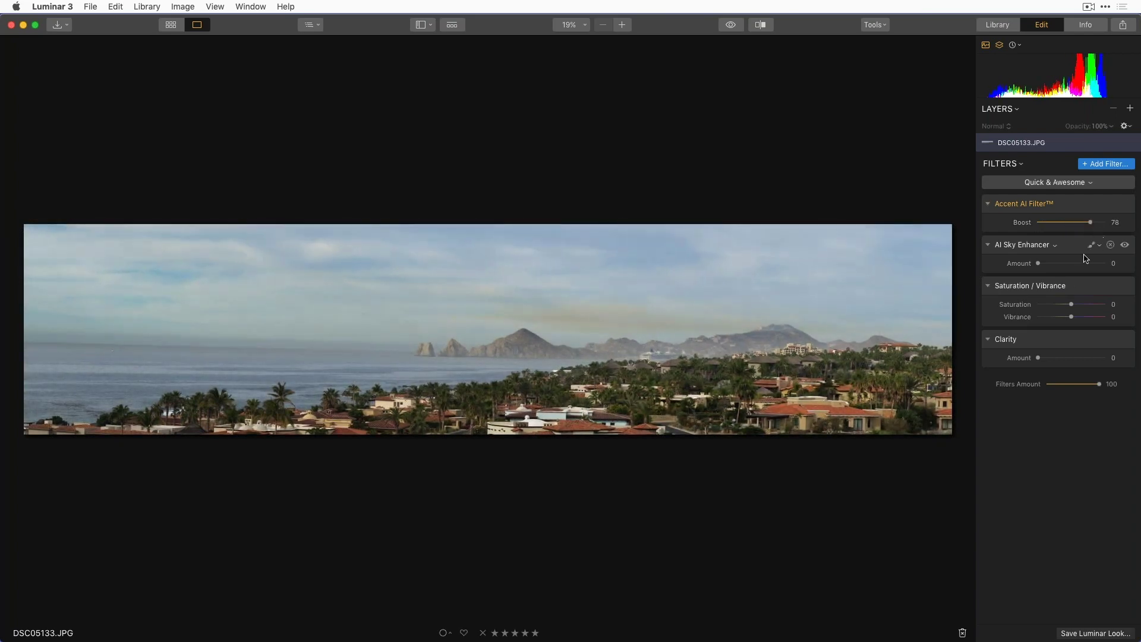
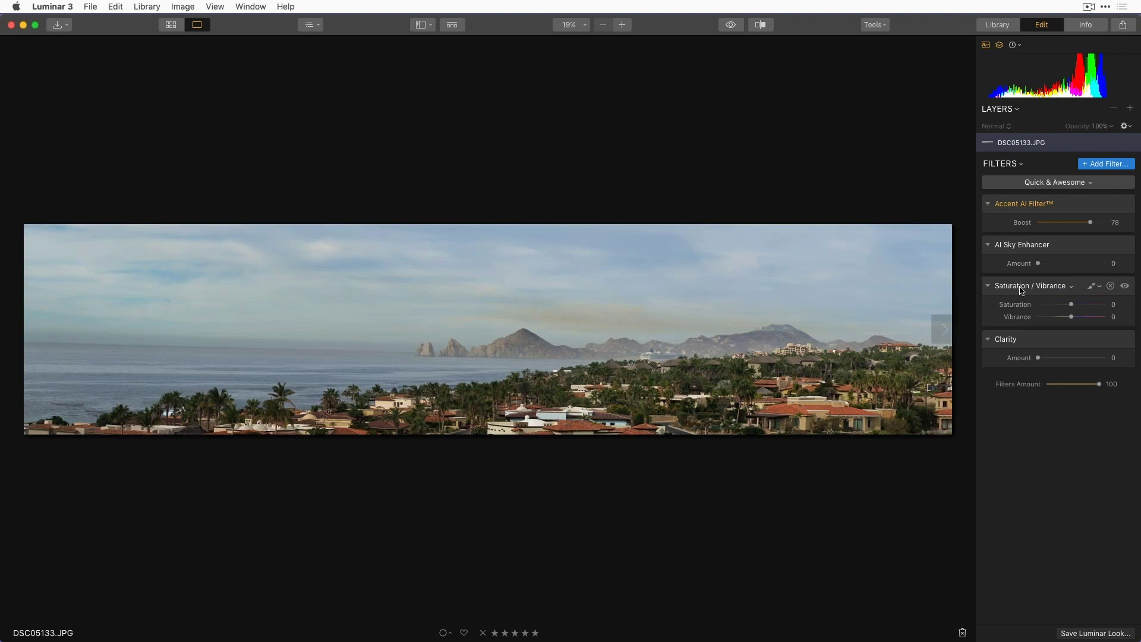
pyautogui.moveTo(1039, 262); pyautogui.dragTo(1120, 279)
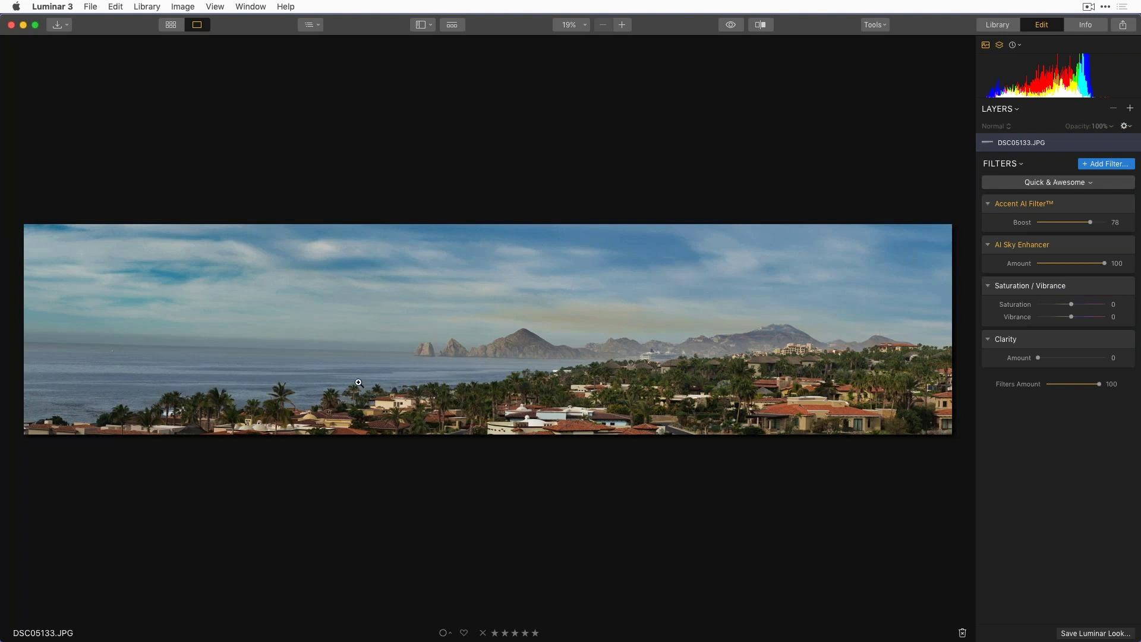
pyautogui.moveTo(1105, 263)
pyautogui.mouseDown()
pyautogui.moveTo(1075, 259)
pyautogui.moveTo(1098, 259)
pyautogui.mouseUp()
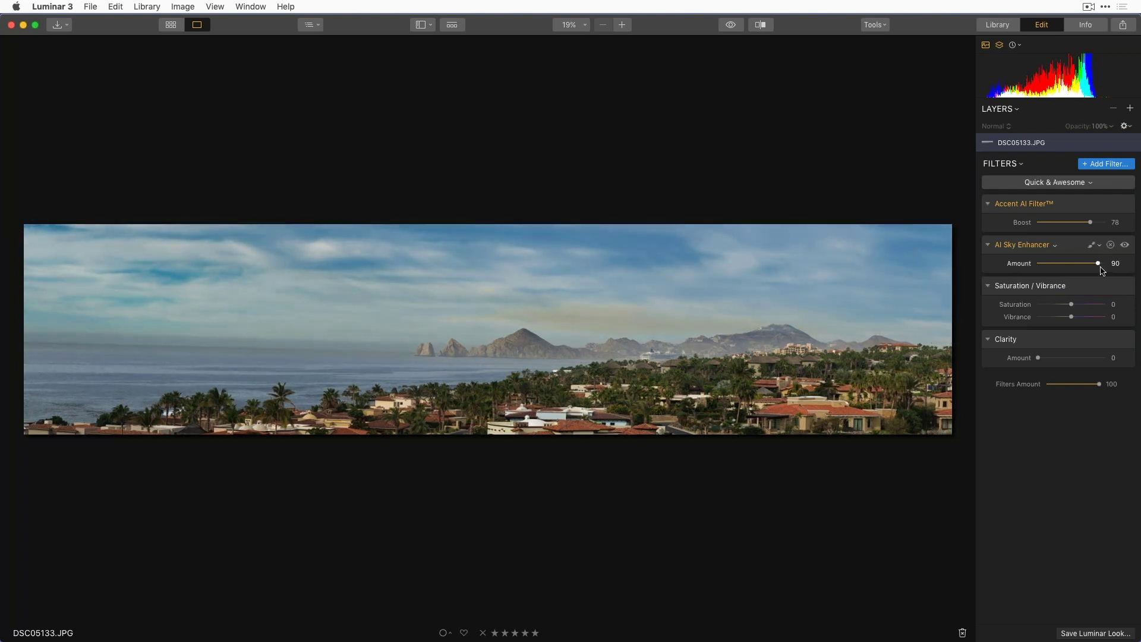
# Step: Set Saturation to -24, Vibrance to 38 and Clarity Amount to 22, comparing the panorama with its unedited version
pyautogui.moveTo(1068, 310); pyautogui.dragTo(1082, 321)
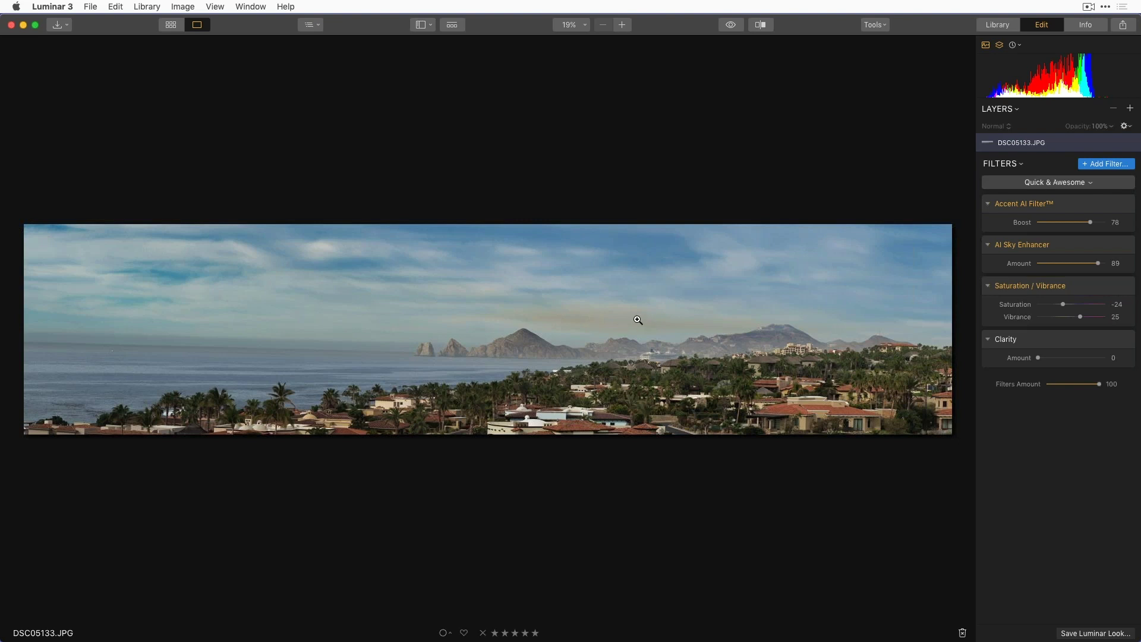
pyautogui.moveTo(1037, 357); pyautogui.dragTo(1058, 358)
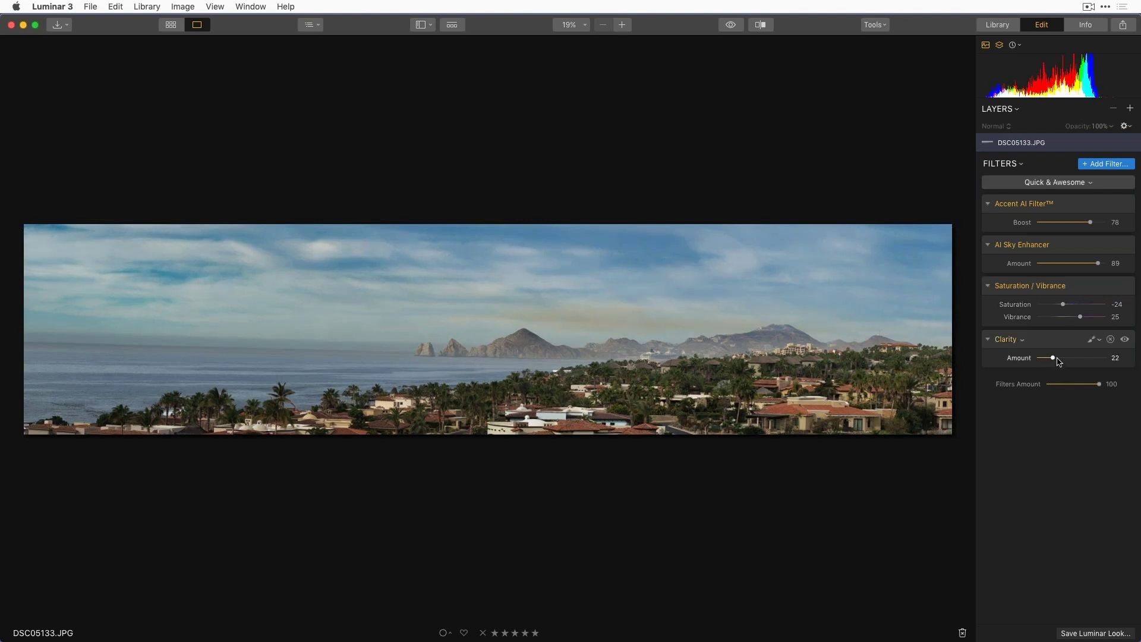
pyautogui.click(731, 29)
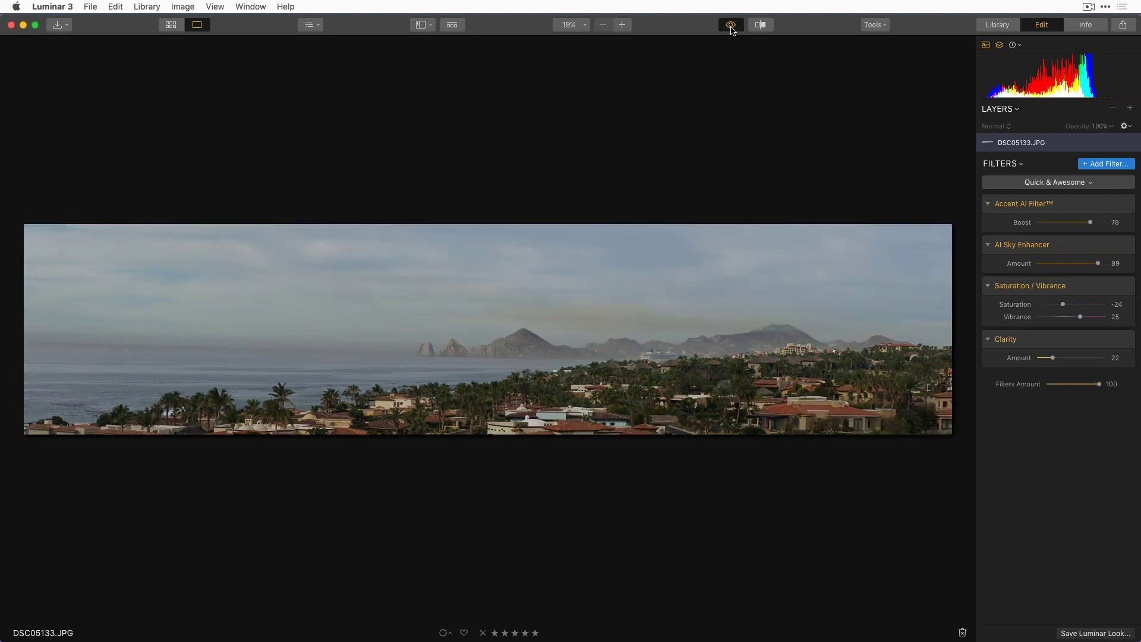
pyautogui.click(730, 27)
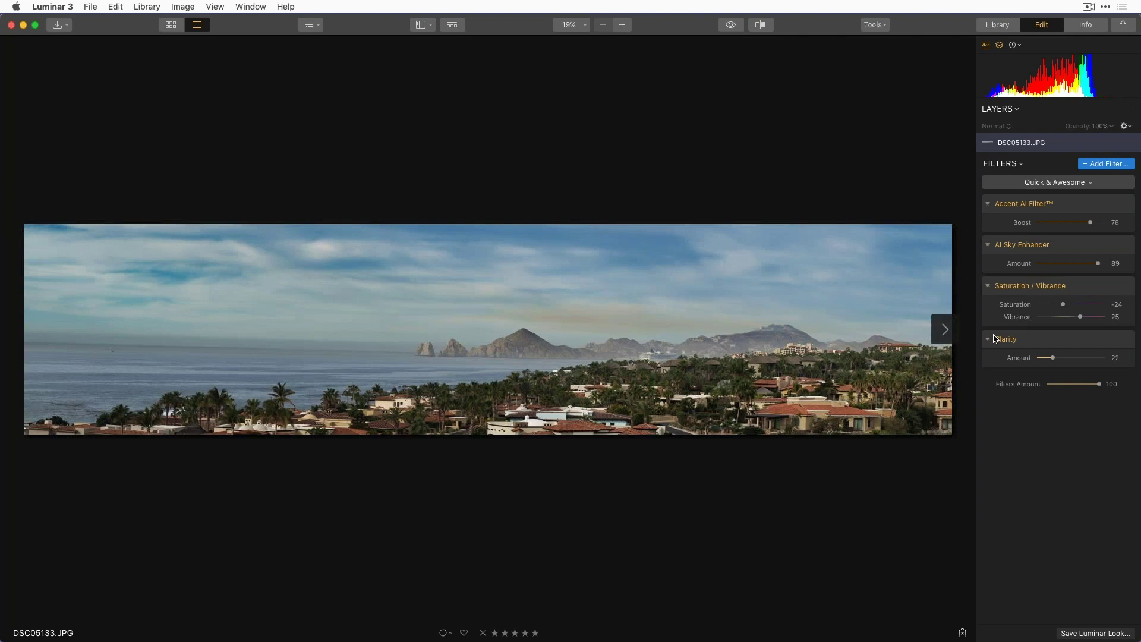
pyautogui.moveTo(1081, 318); pyautogui.dragTo(1085, 317)
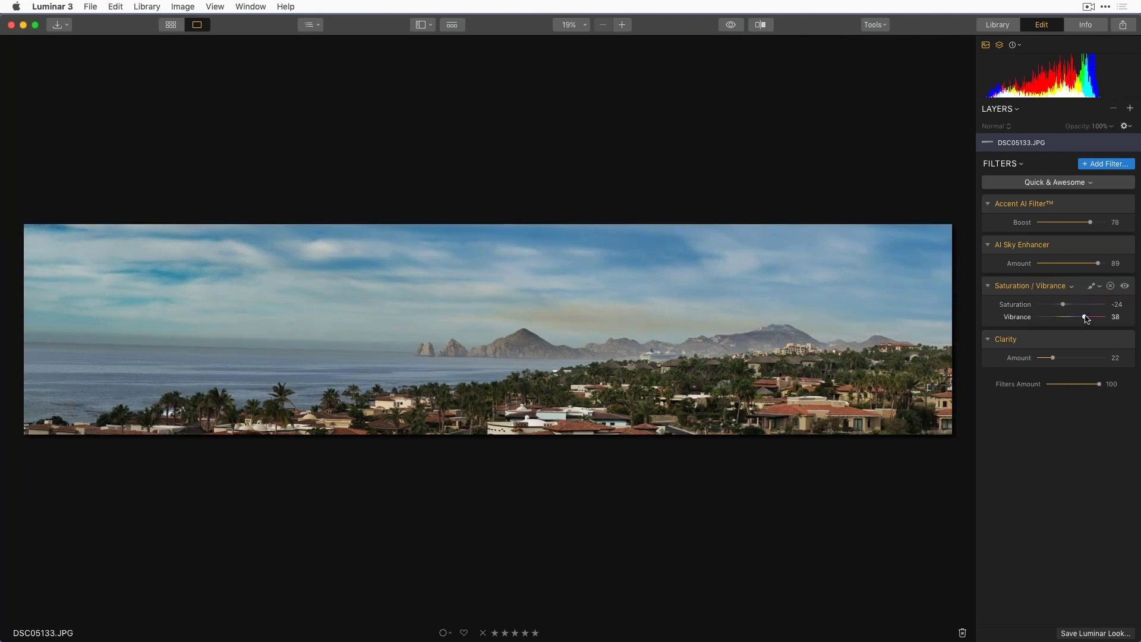
# Step: Open the filters catalog and start the Crop tool on the panorama
pyautogui.click(1102, 165)
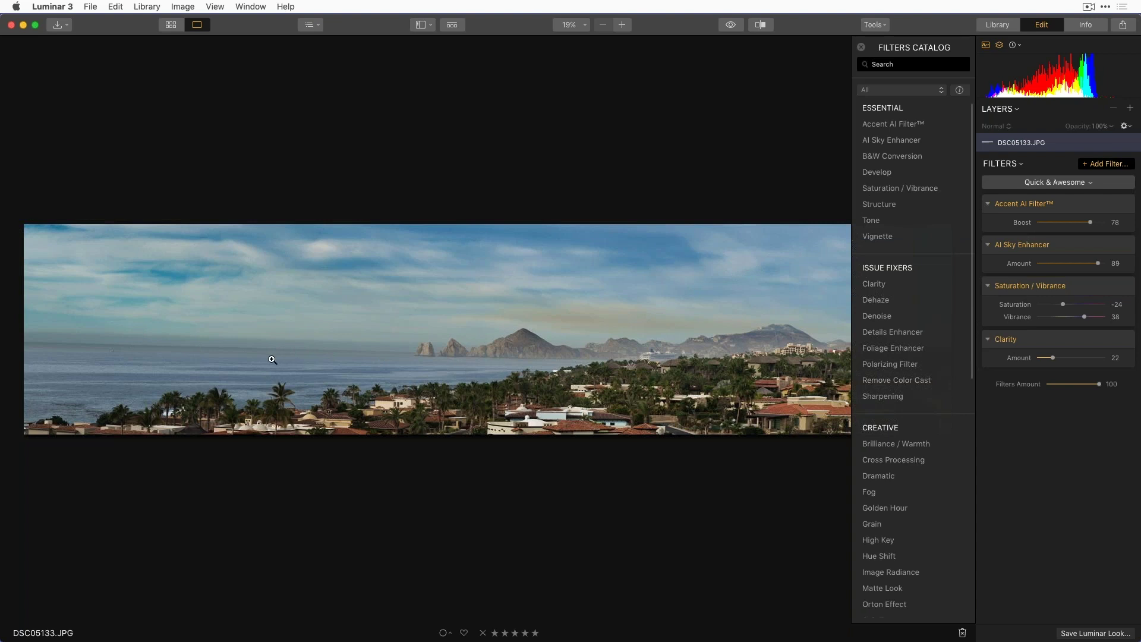
pyautogui.click(874, 25)
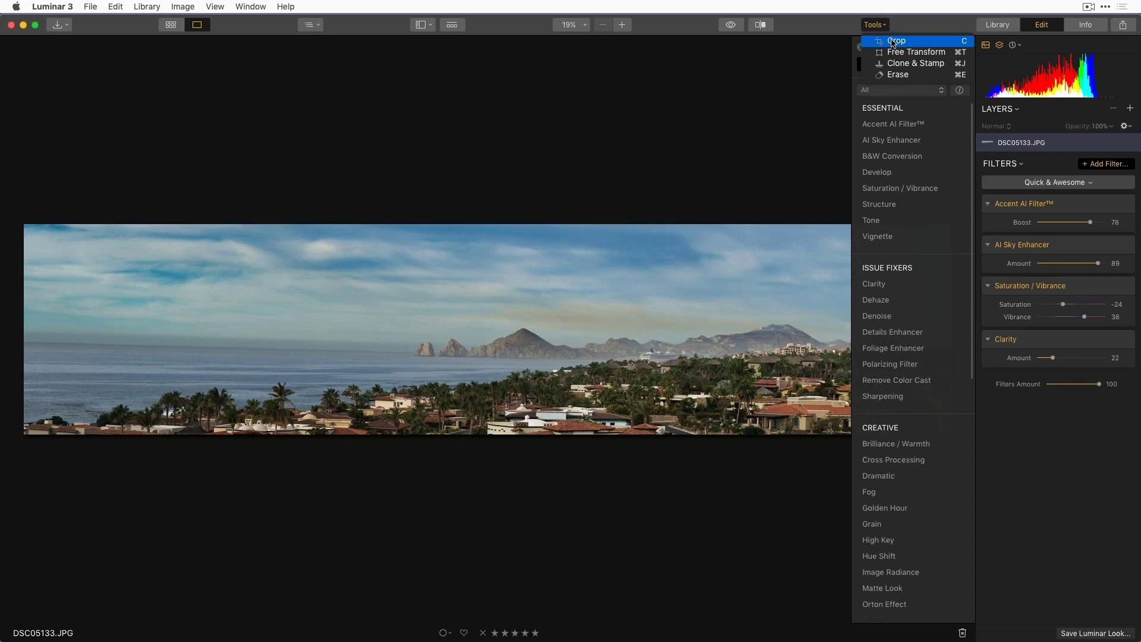
pyautogui.click(893, 42)
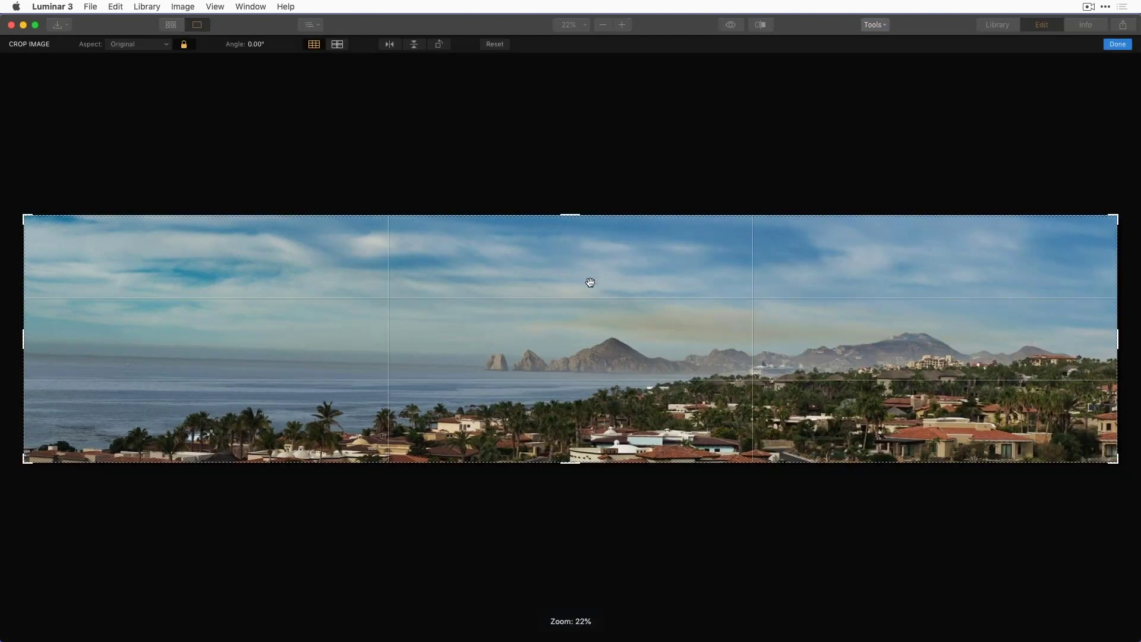
pyautogui.click(258, 44)
pyautogui.moveTo(270, 64); pyautogui.dragTo(264, 70)
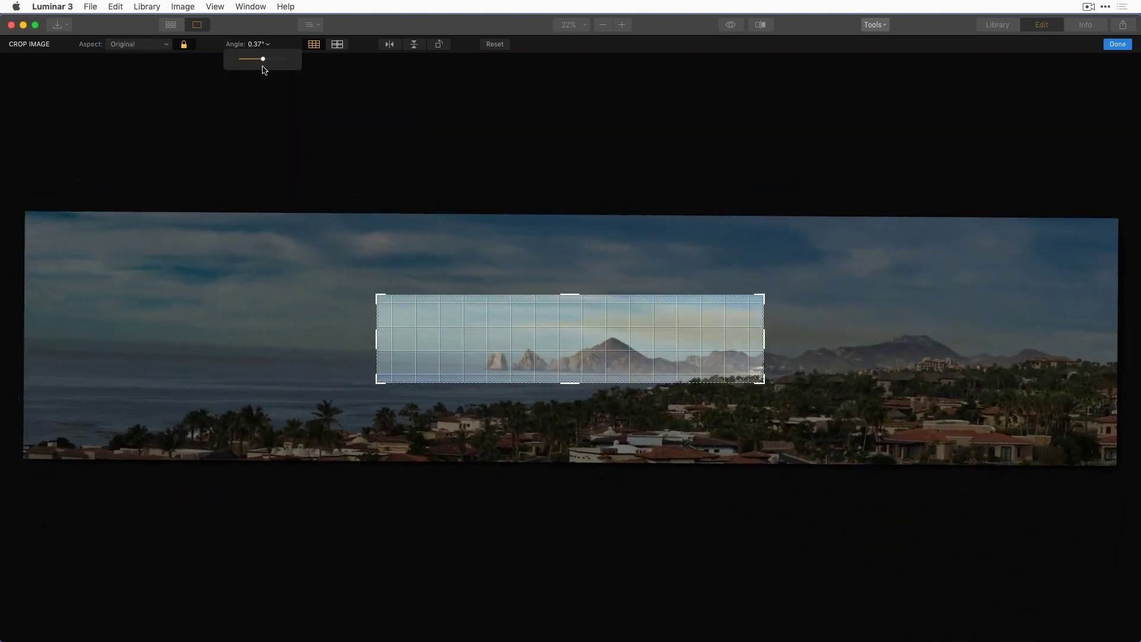
pyautogui.click(182, 46)
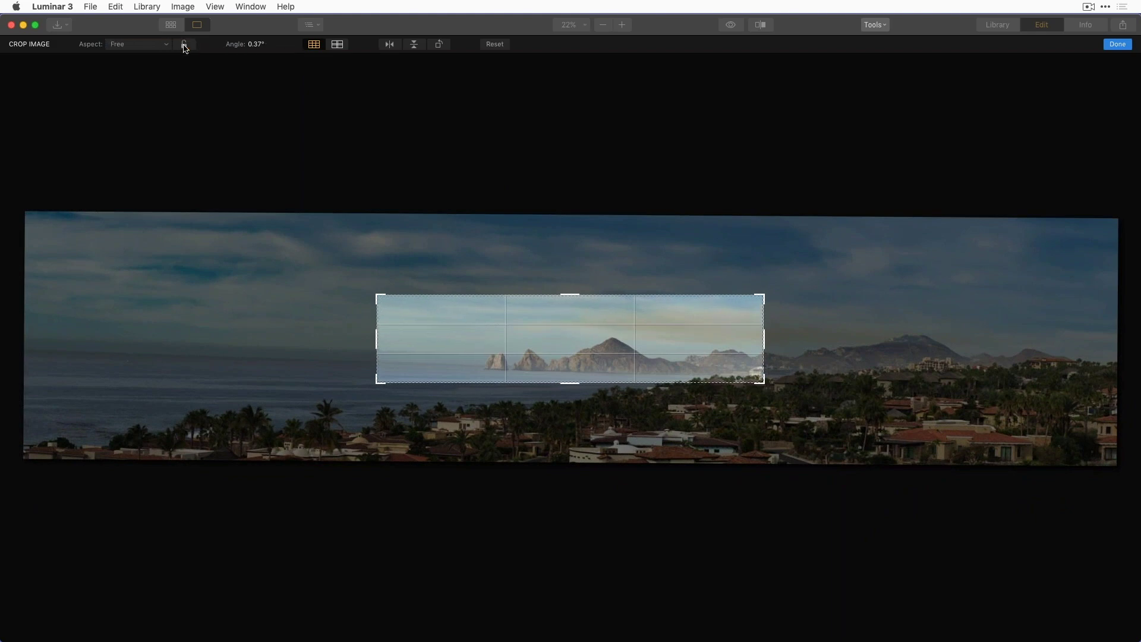
pyautogui.moveTo(374, 342); pyautogui.dragTo(155, 360)
pyautogui.moveTo(948, 348); pyautogui.dragTo(1062, 351)
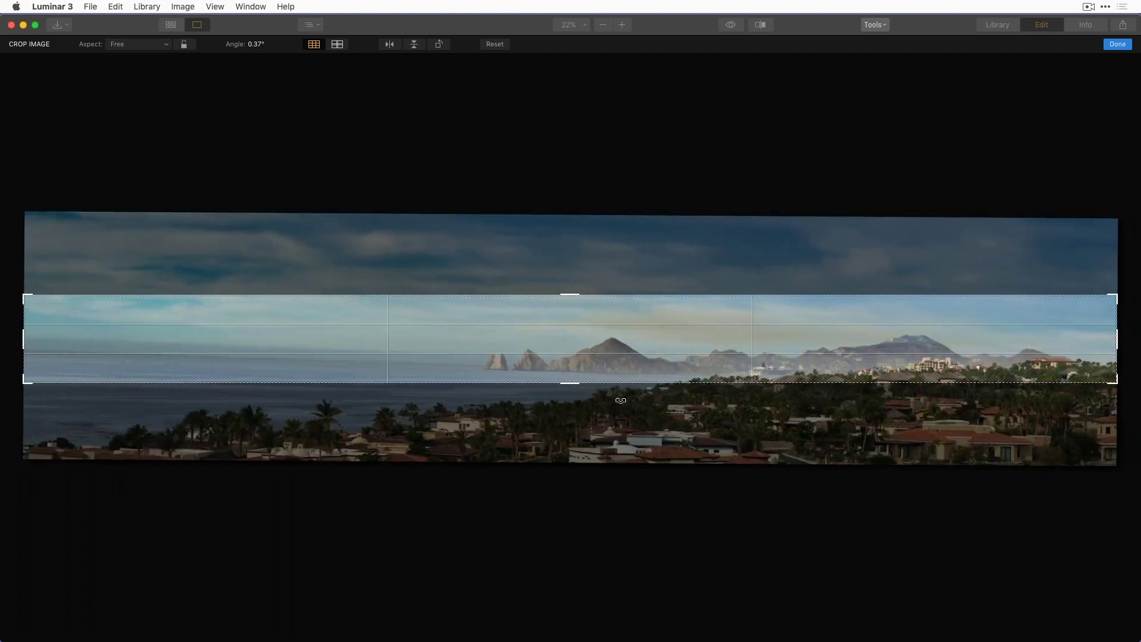
pyautogui.moveTo(569, 383); pyautogui.dragTo(592, 479)
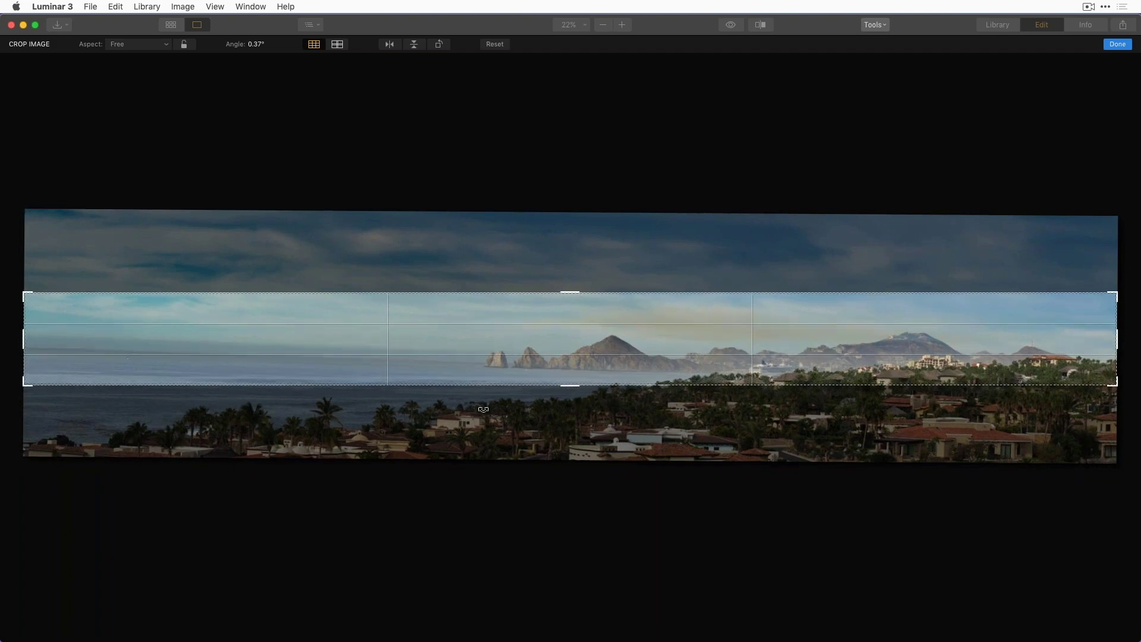
pyautogui.moveTo(25, 341); pyautogui.dragTo(53, 339)
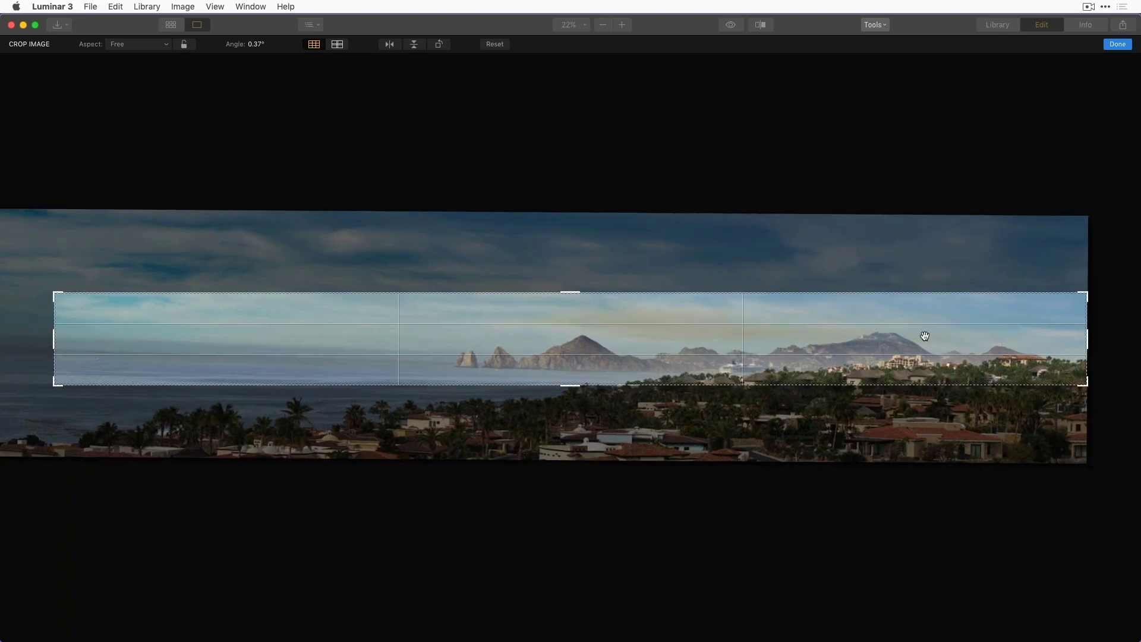
pyautogui.moveTo(1088, 334); pyautogui.dragTo(1056, 345)
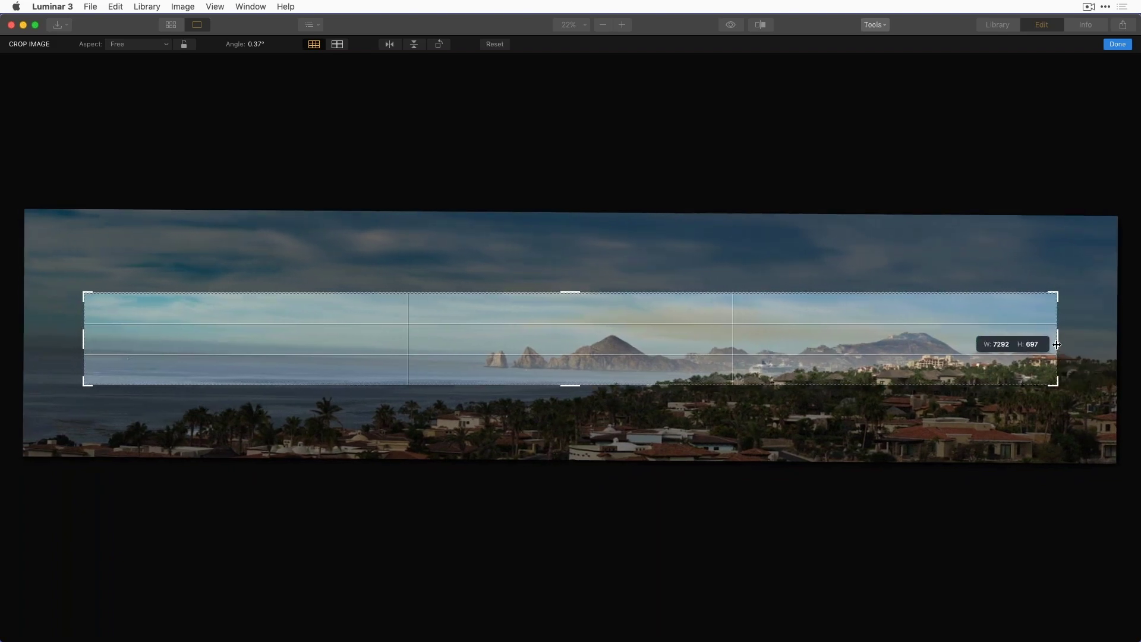
pyautogui.click(496, 44)
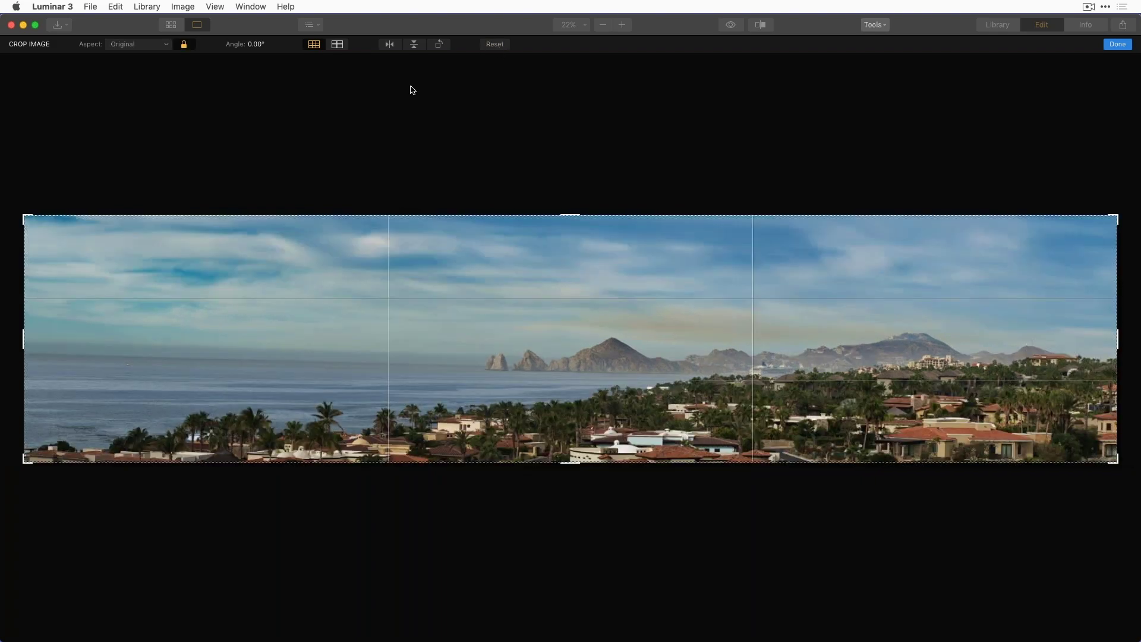
# Step: Unlock the crop's aspect ratio to Free and rotate the panorama to an angle of -1.03°
pyautogui.click(184, 45)
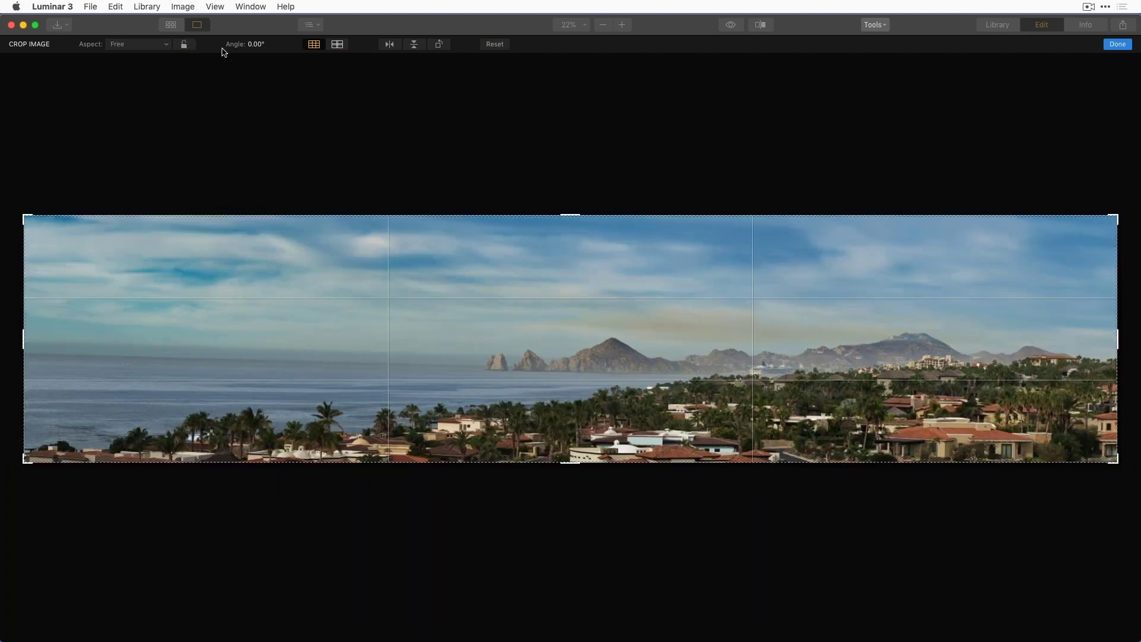
pyautogui.click(255, 45)
pyautogui.moveTo(260, 59); pyautogui.dragTo(262, 65)
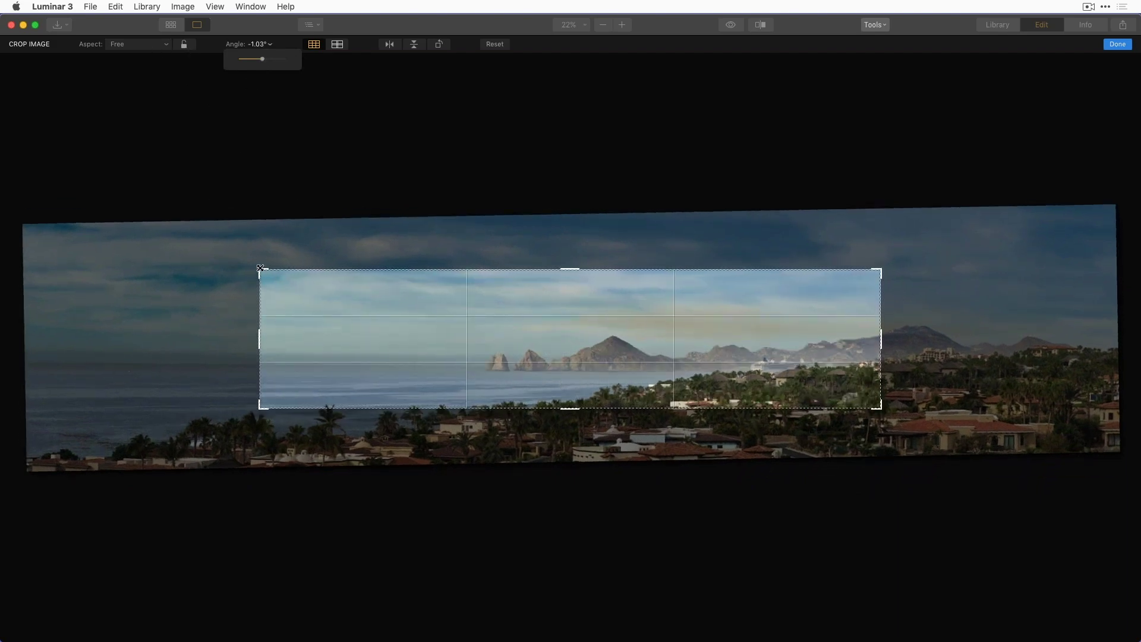
pyautogui.click(218, 253)
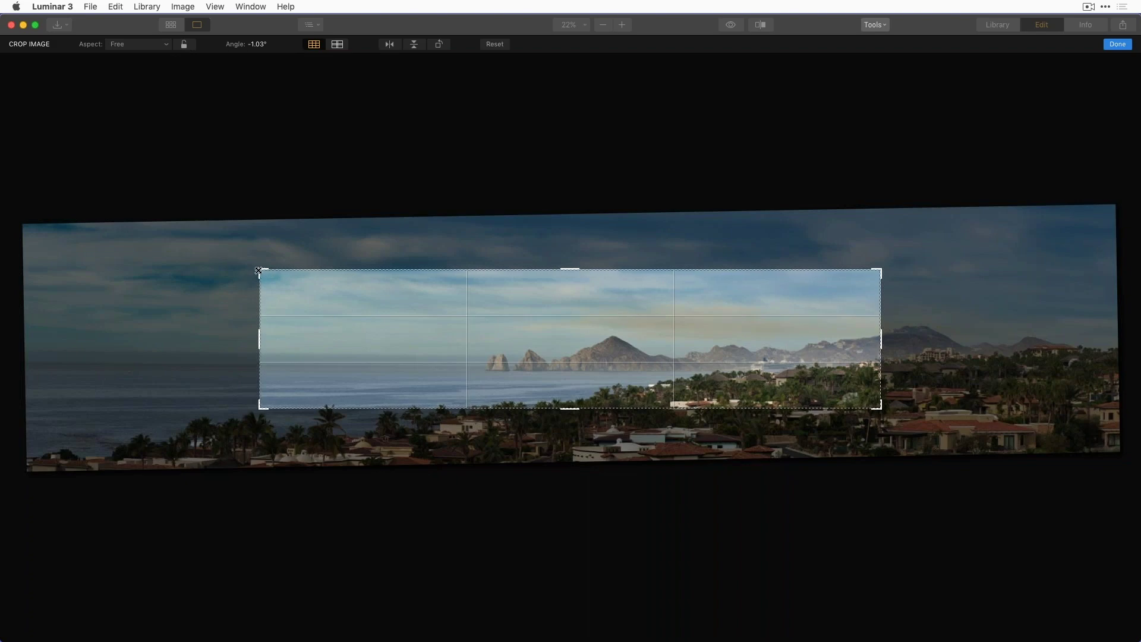
# Step: Resize the crop frame to cover the rocks, mountains and town inside the tilted image edges, and apply the crop
pyautogui.moveTo(256, 270); pyautogui.dragTo(199, 247)
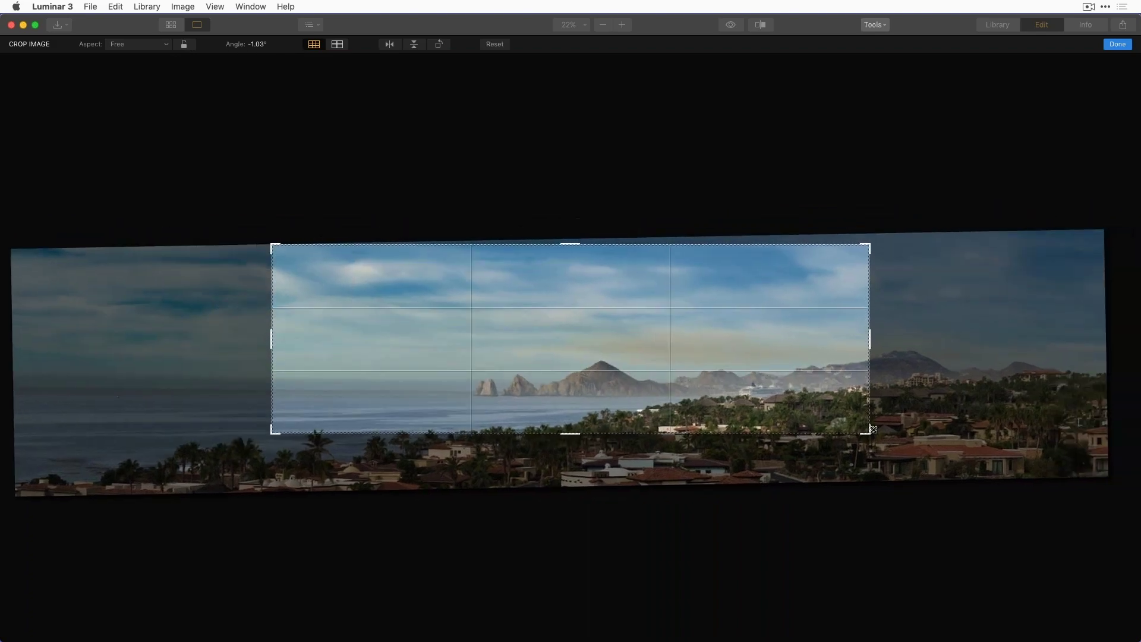
pyautogui.moveTo(868, 429); pyautogui.dragTo(877, 460)
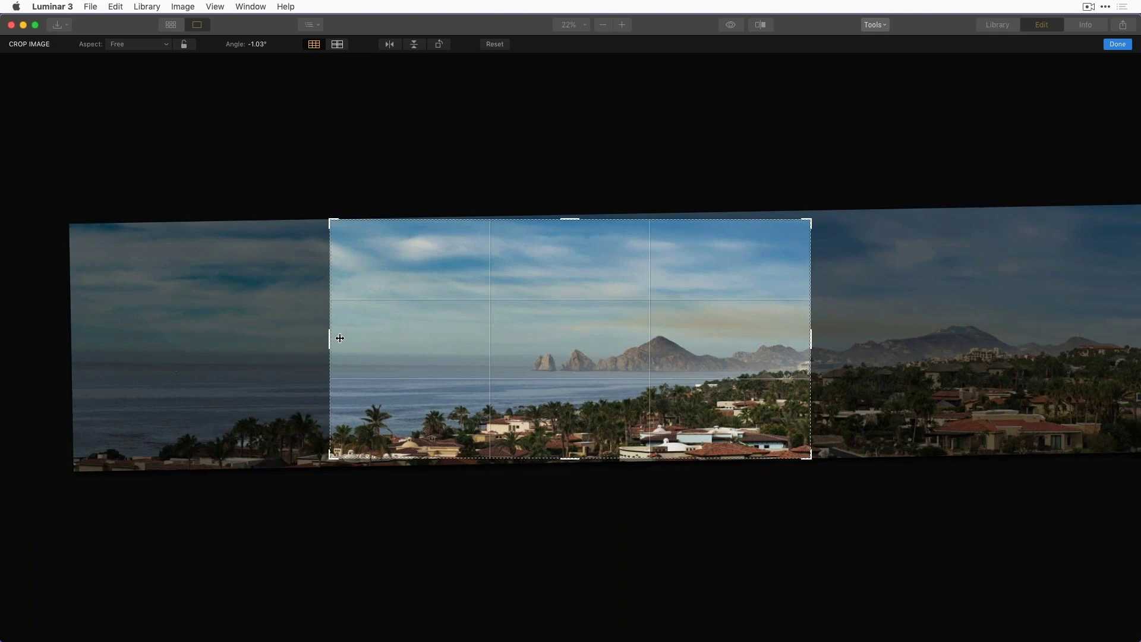
pyautogui.moveTo(329, 339); pyautogui.dragTo(326, 338)
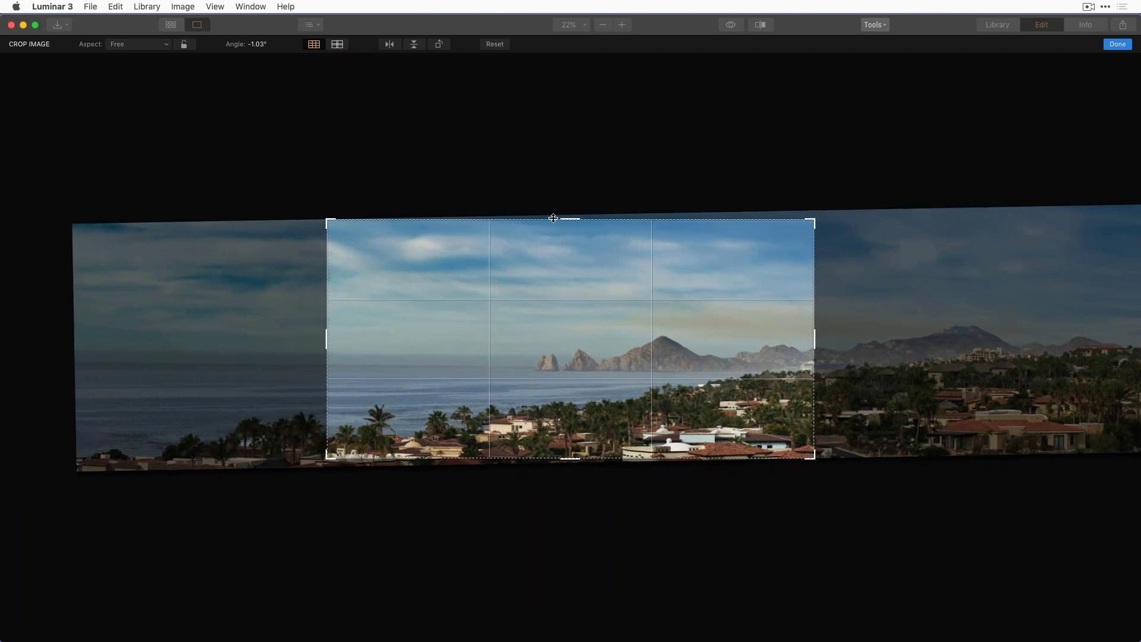
pyautogui.moveTo(566, 221); pyautogui.dragTo(567, 239)
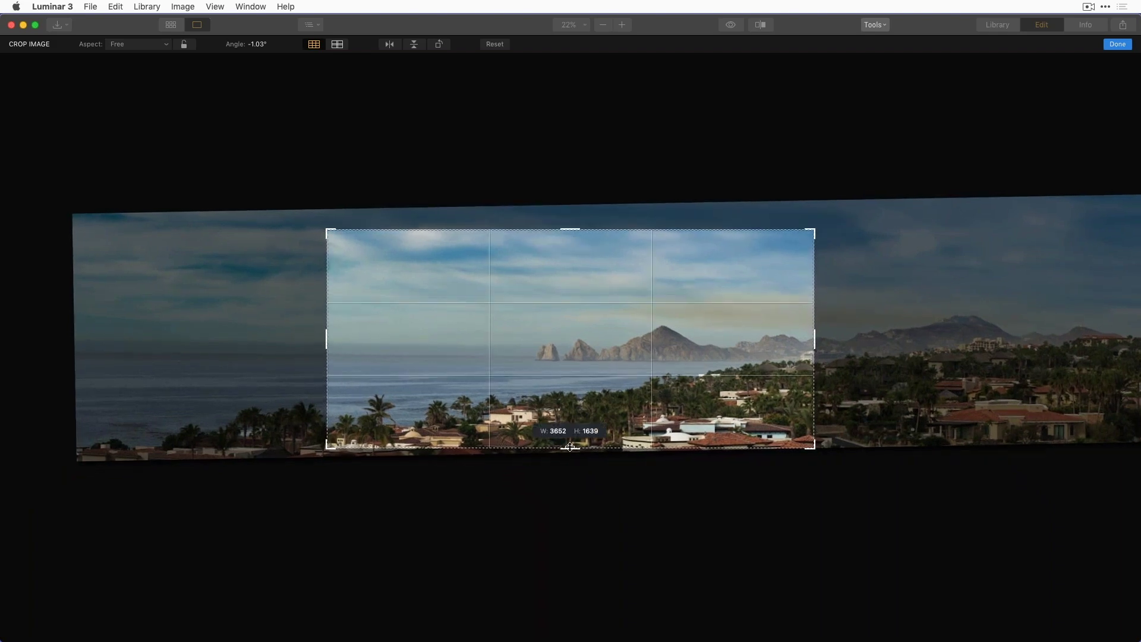
pyautogui.moveTo(570, 448); pyautogui.dragTo(570, 438)
pyautogui.moveTo(814, 338); pyautogui.dragTo(986, 364)
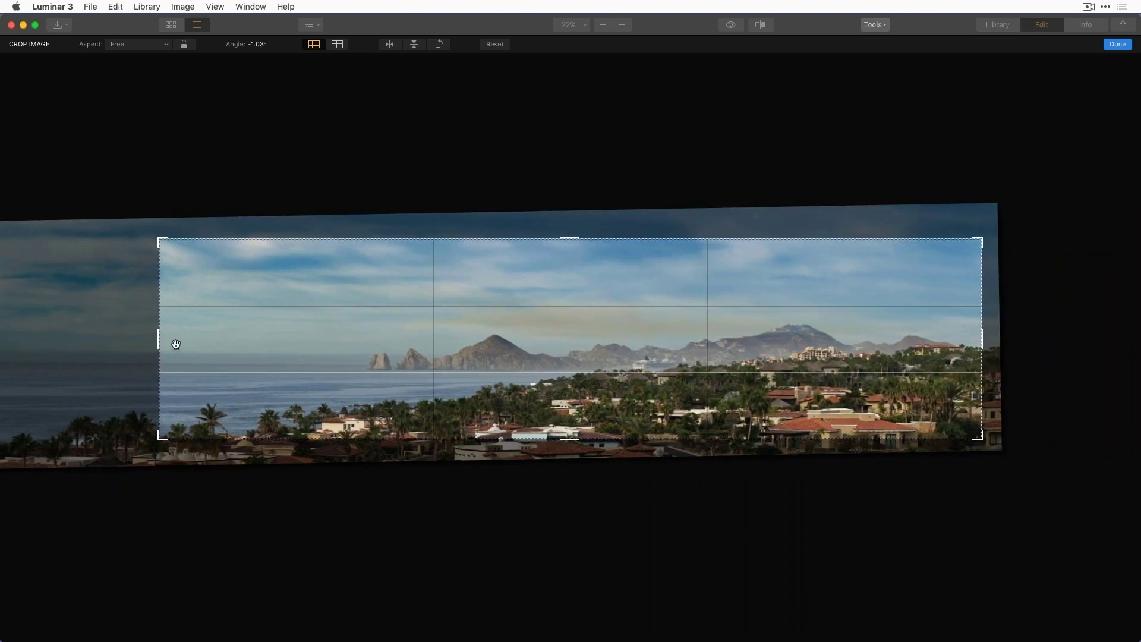
pyautogui.moveTo(160, 342)
pyautogui.mouseDown()
pyautogui.moveTo(148, 341)
pyautogui.moveTo(162, 341)
pyautogui.mouseUp()
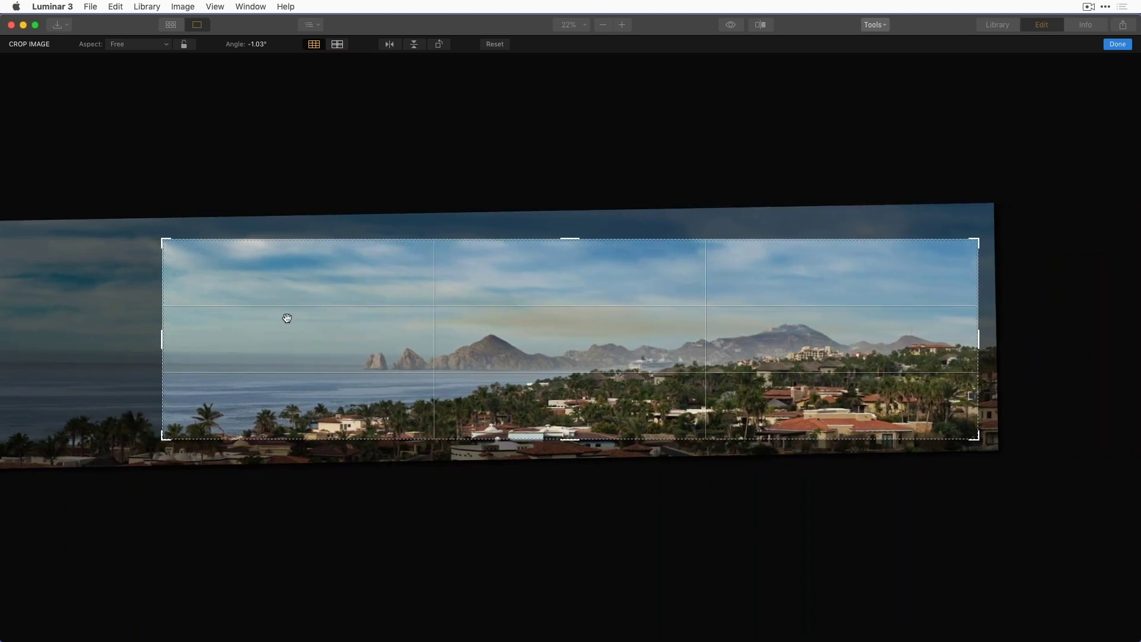
pyautogui.click(1117, 44)
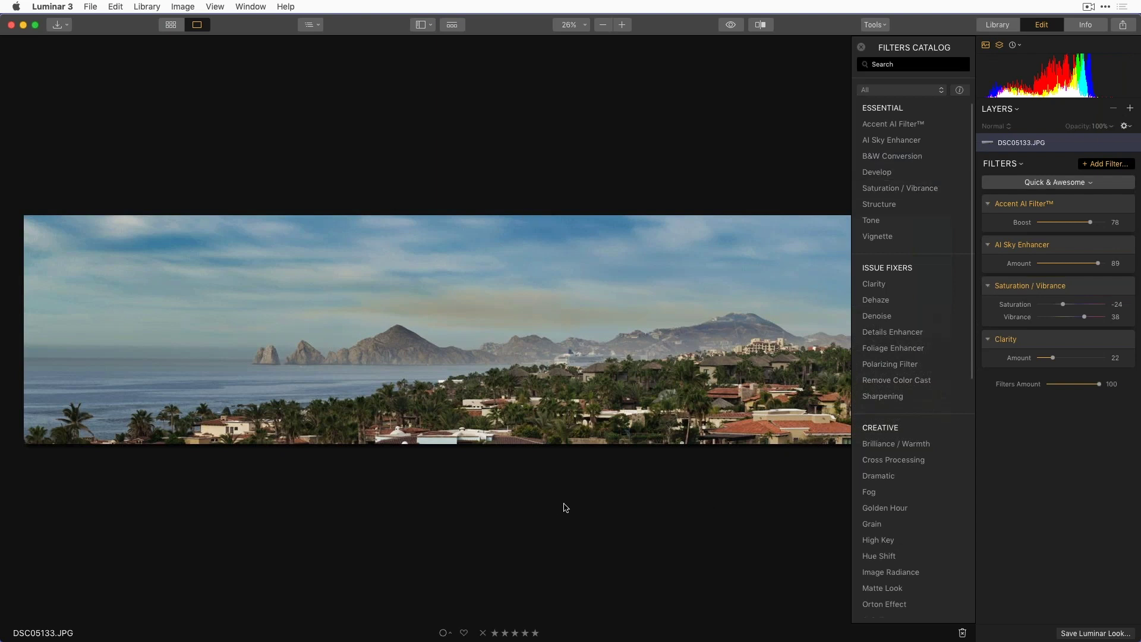
# Step: Close the filters catalog and add a new adjustment layer above the cropped panorama
pyautogui.click(1109, 164)
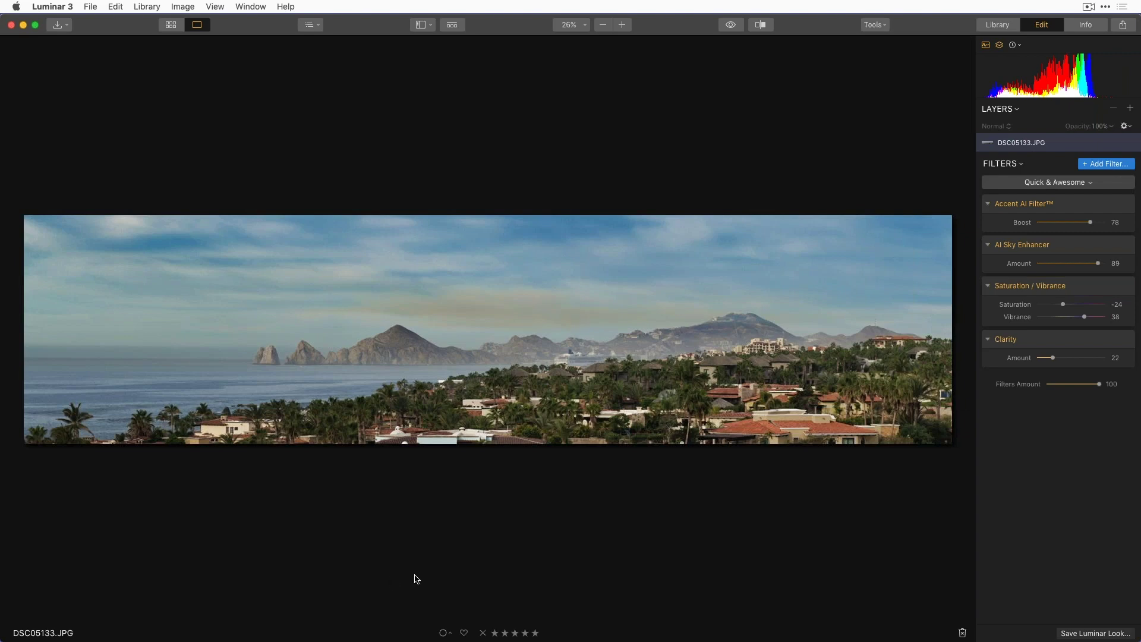
pyautogui.click(1129, 109)
pyautogui.click(1113, 122)
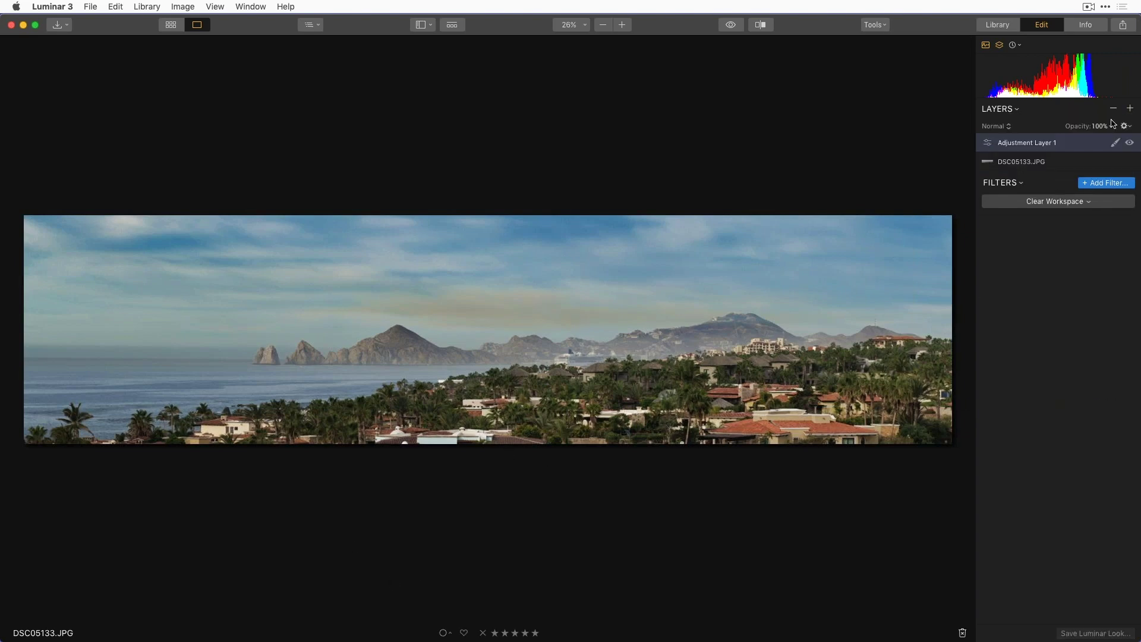
# Step: Show the Luminar Looks, choose the Dramatic collection and apply the Mystic look to the adjustment layer
pyautogui.click(452, 26)
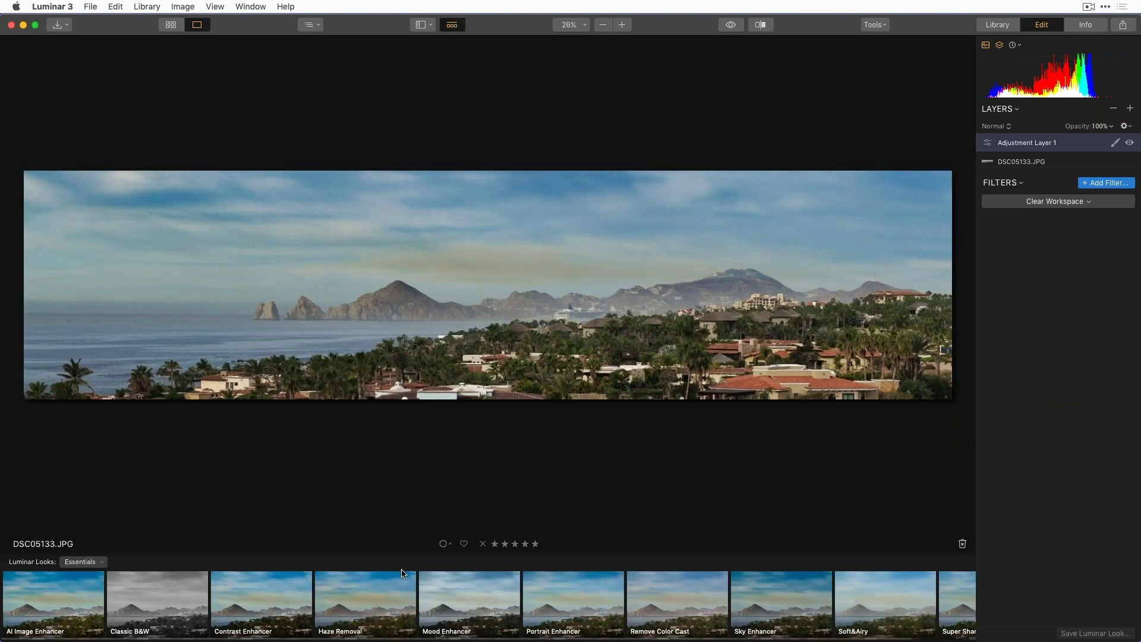
pyautogui.click(81, 562)
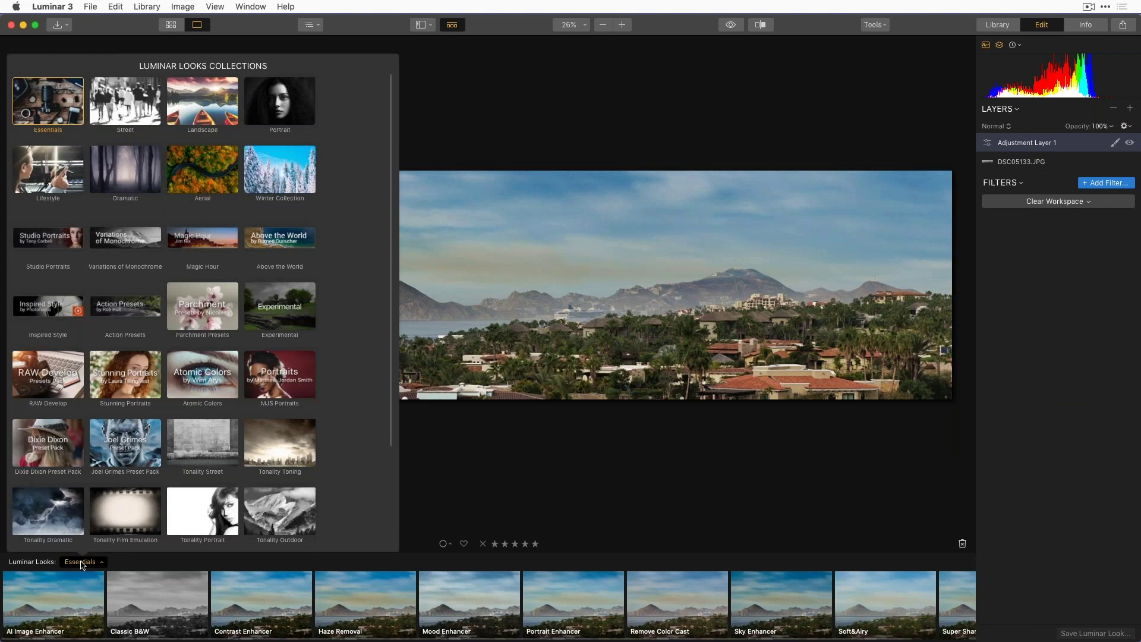
pyautogui.click(121, 168)
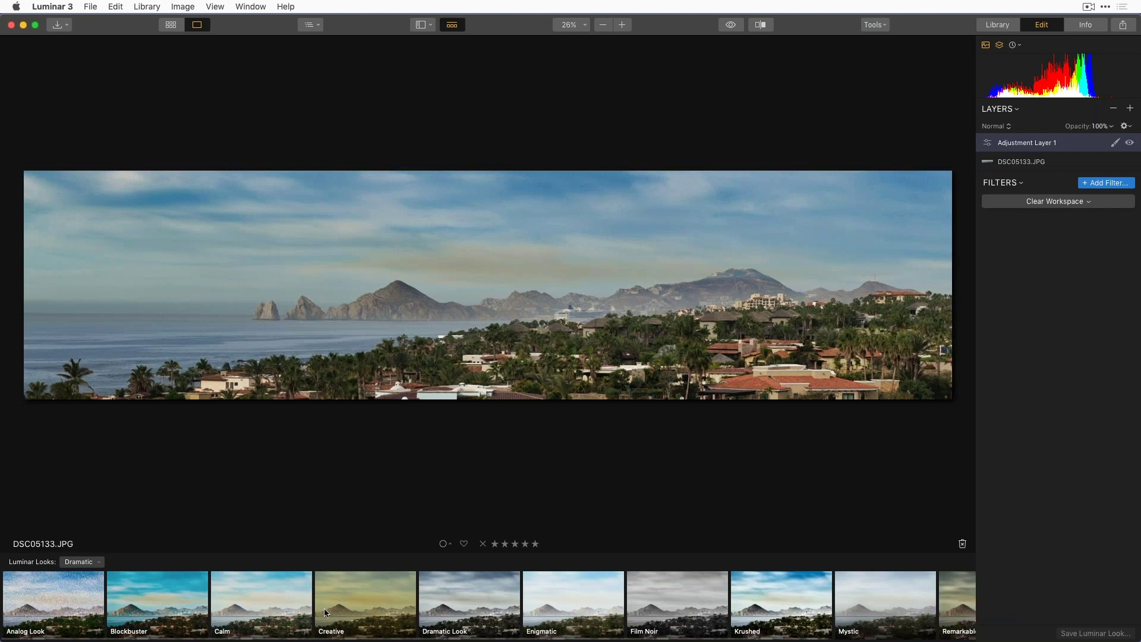
pyautogui.click(872, 618)
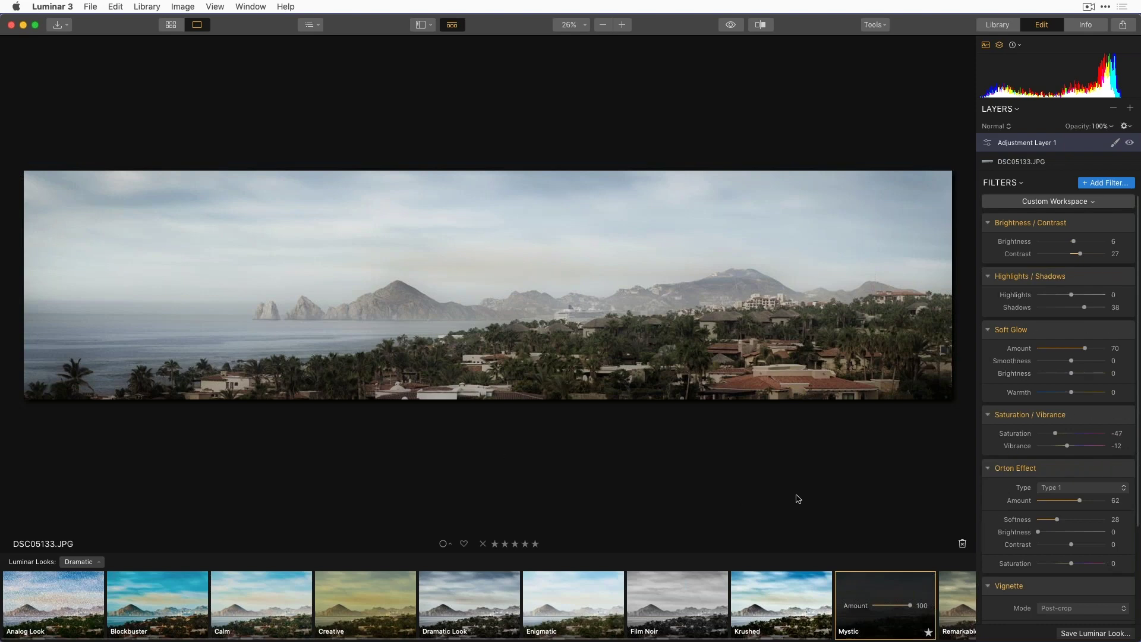
# Step: Start an image export of the panorama and set the format to TIFF
pyautogui.click(1123, 27)
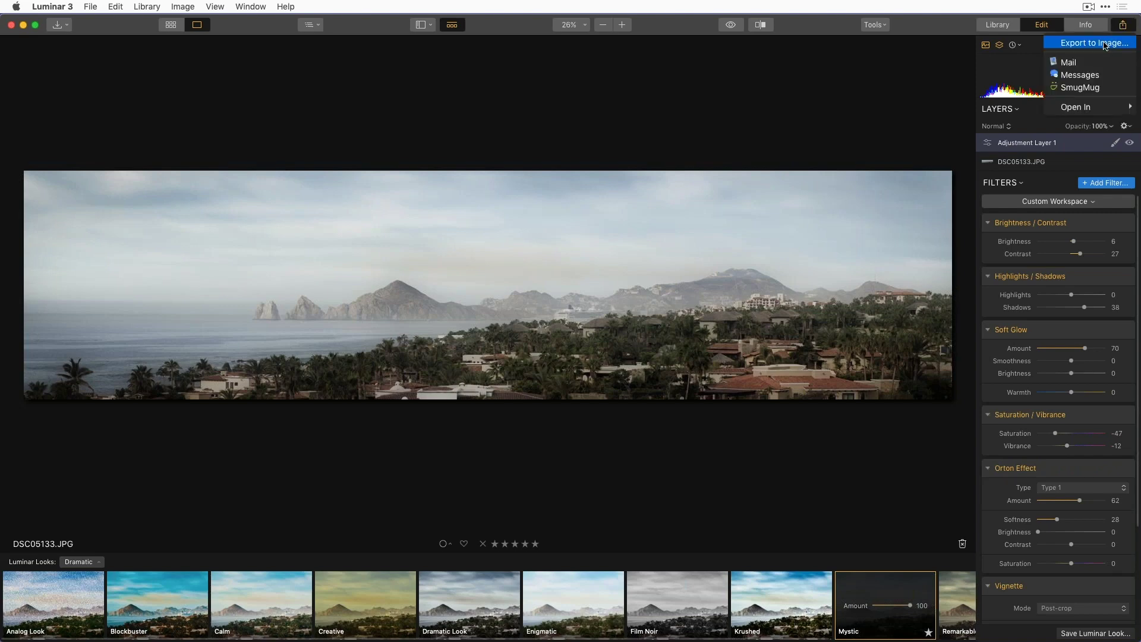
pyautogui.click(1104, 43)
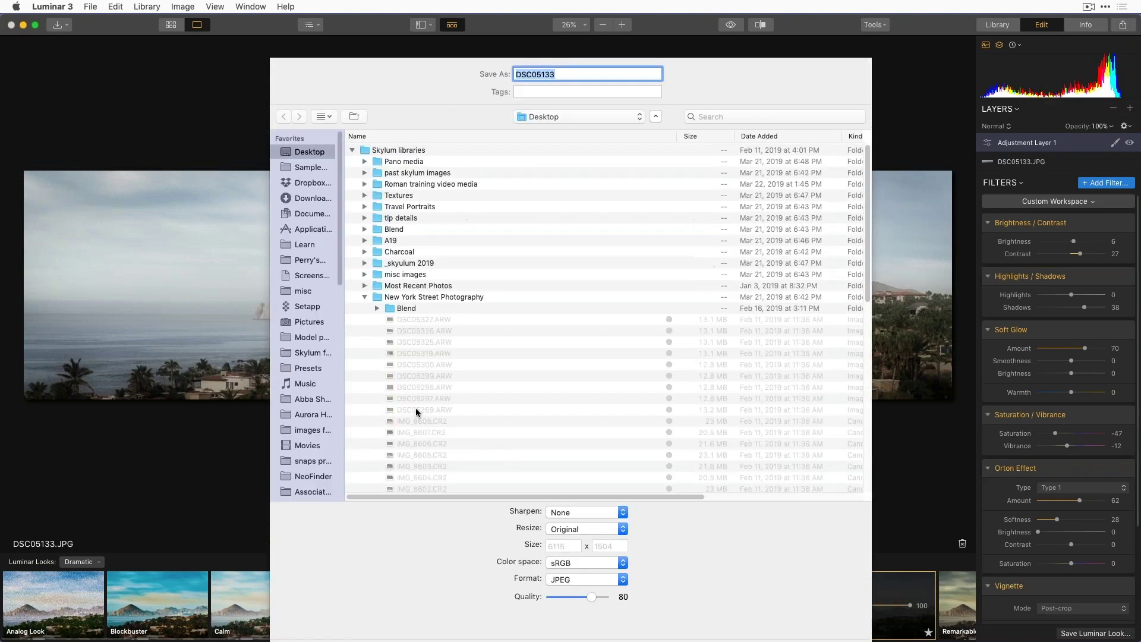
pyautogui.click(625, 581)
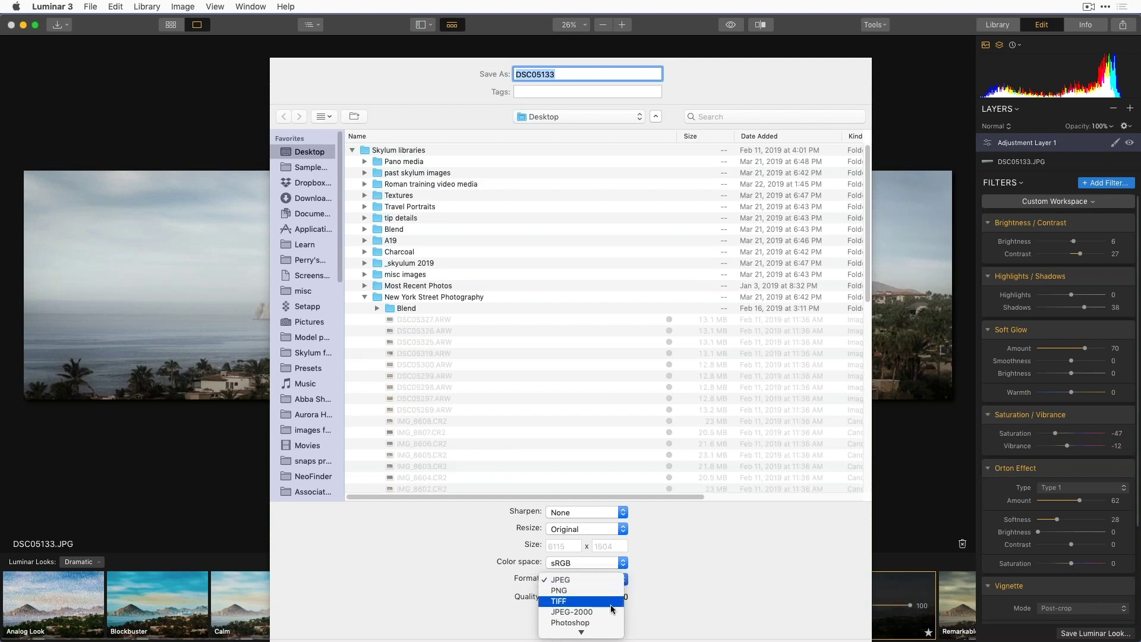
pyautogui.click(614, 601)
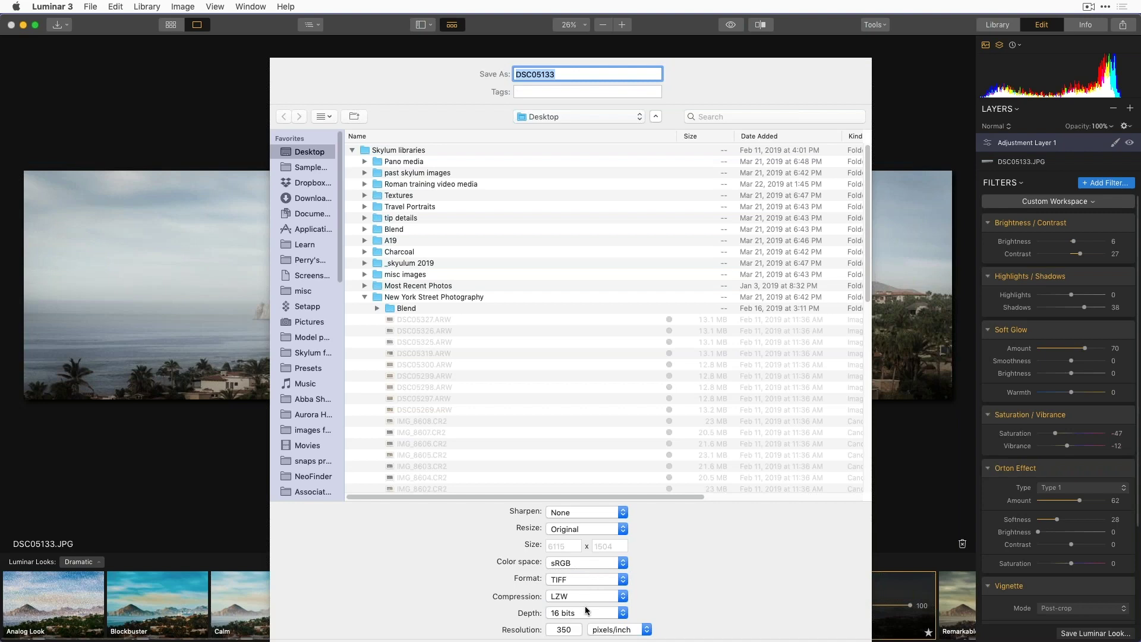
# Step: Examine the export's depth, color space and resize options, cancel the export and restore the enlarged window
pyautogui.click(597, 614)
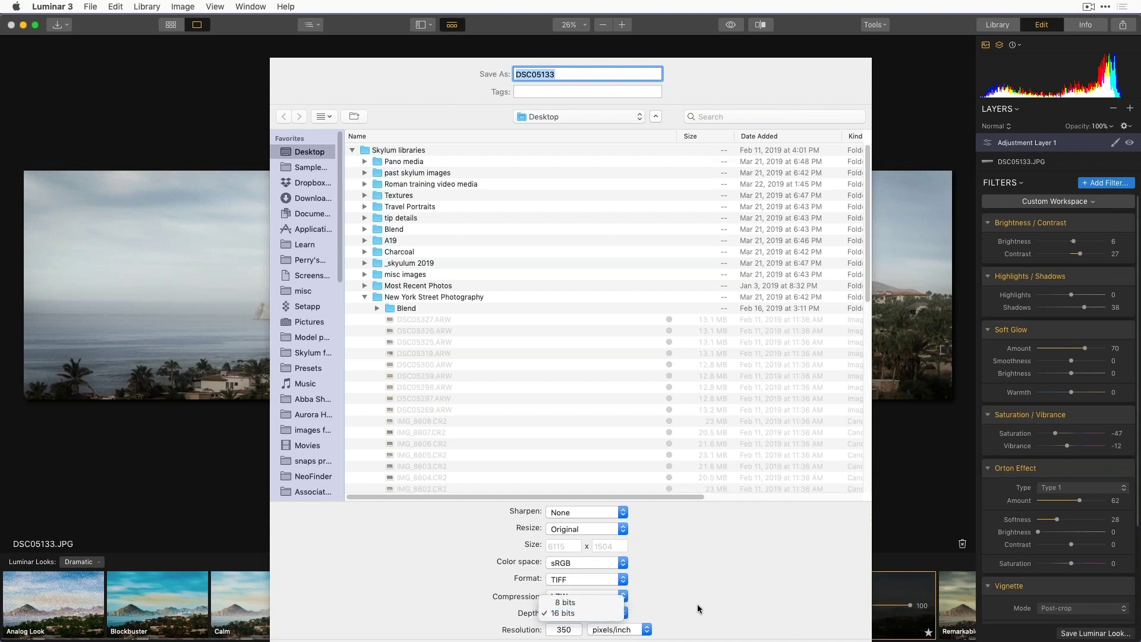
pyautogui.click(739, 583)
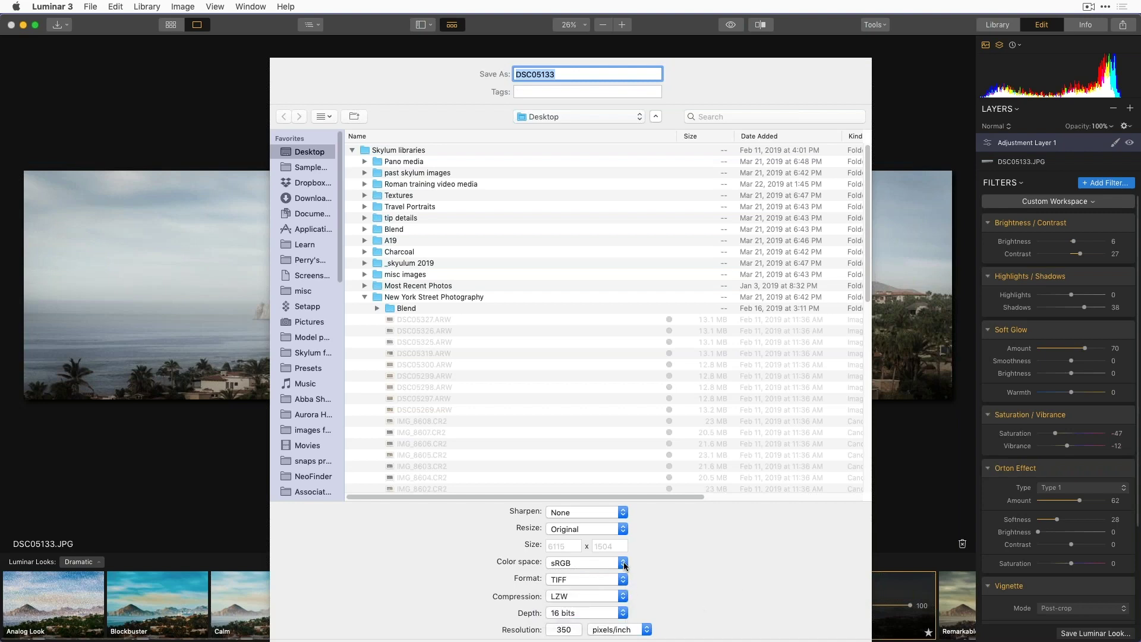
pyautogui.click(624, 565)
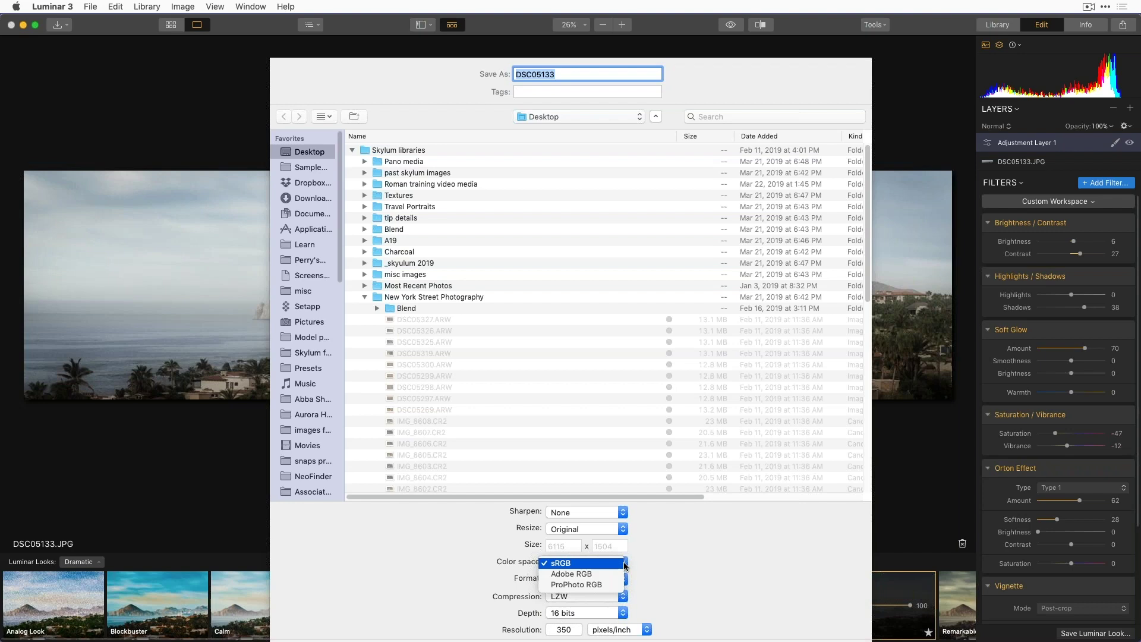
pyautogui.click(675, 561)
pyautogui.click(613, 532)
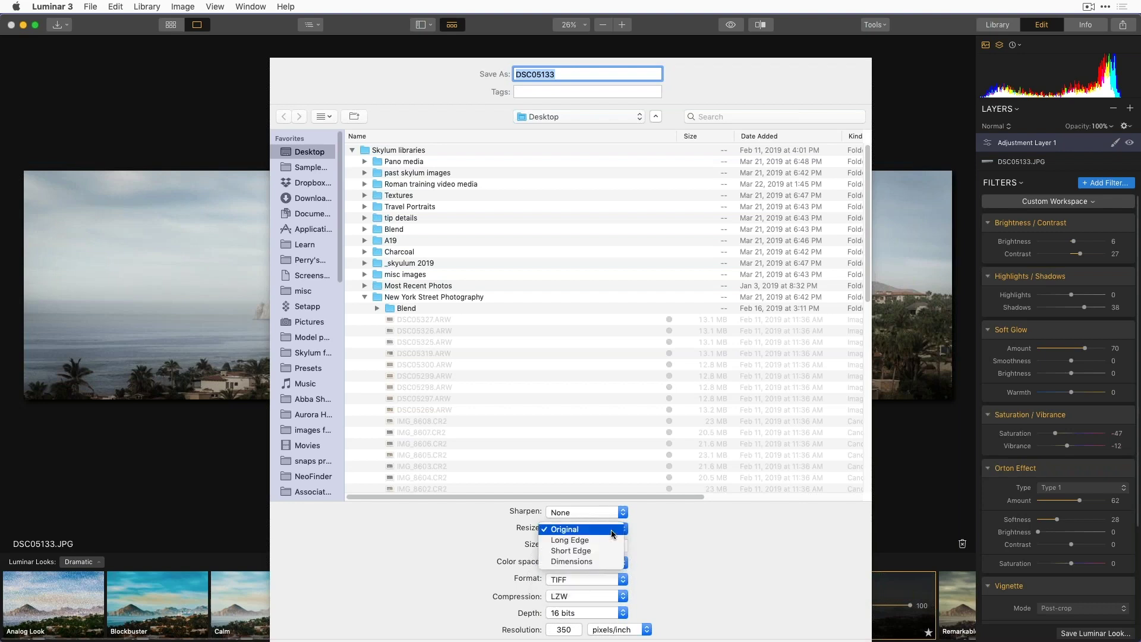
pyautogui.click(733, 574)
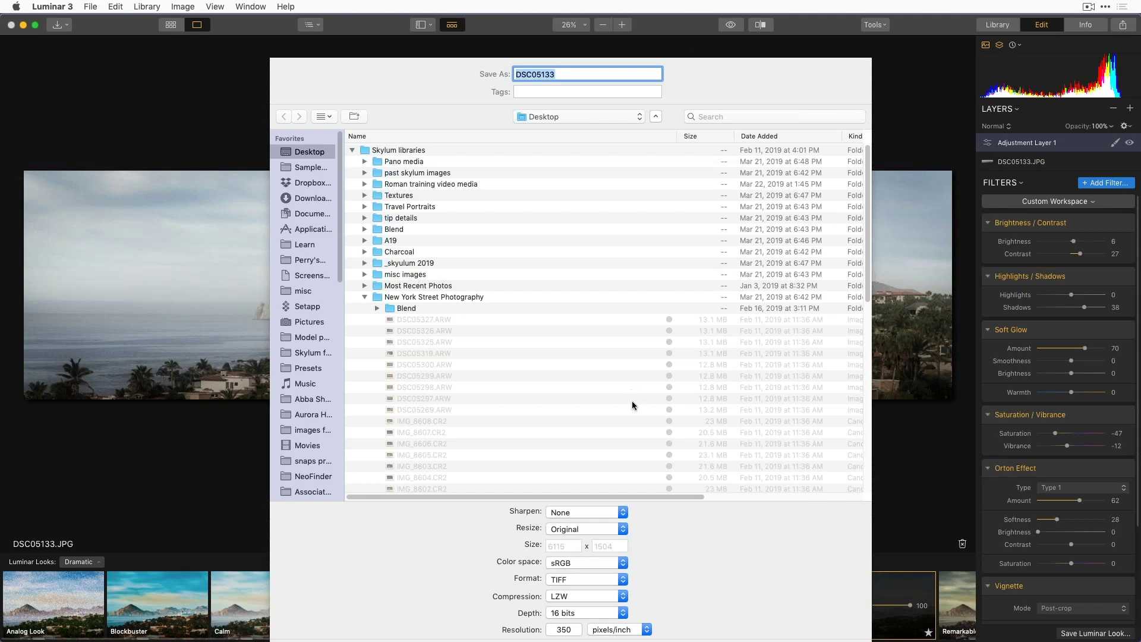
pyautogui.press('Escape')
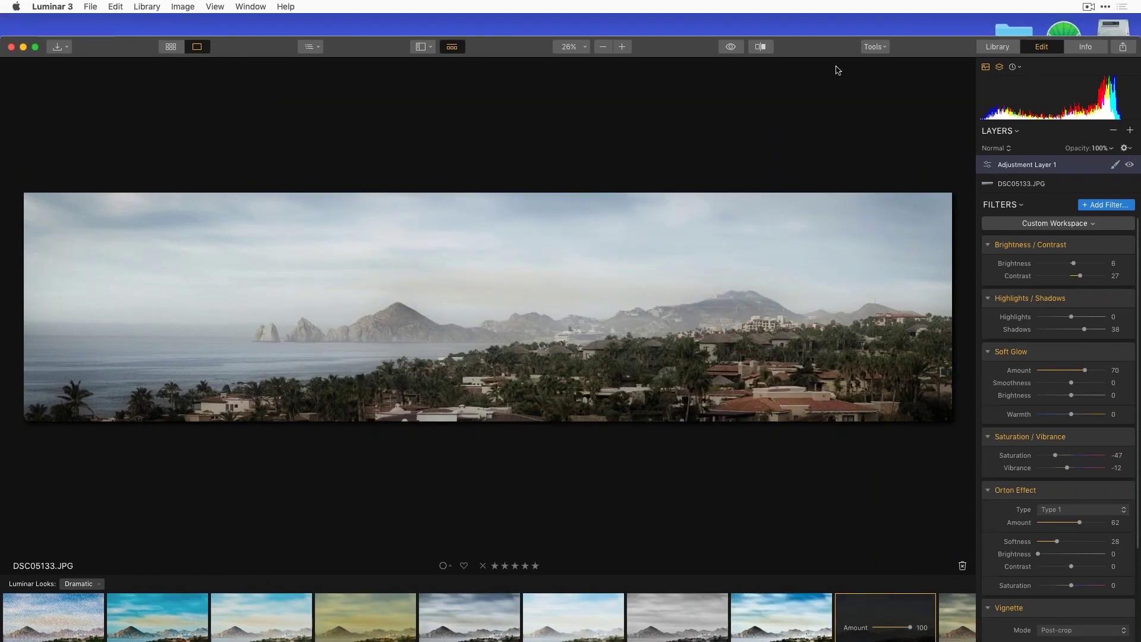
pyautogui.click(35, 47)
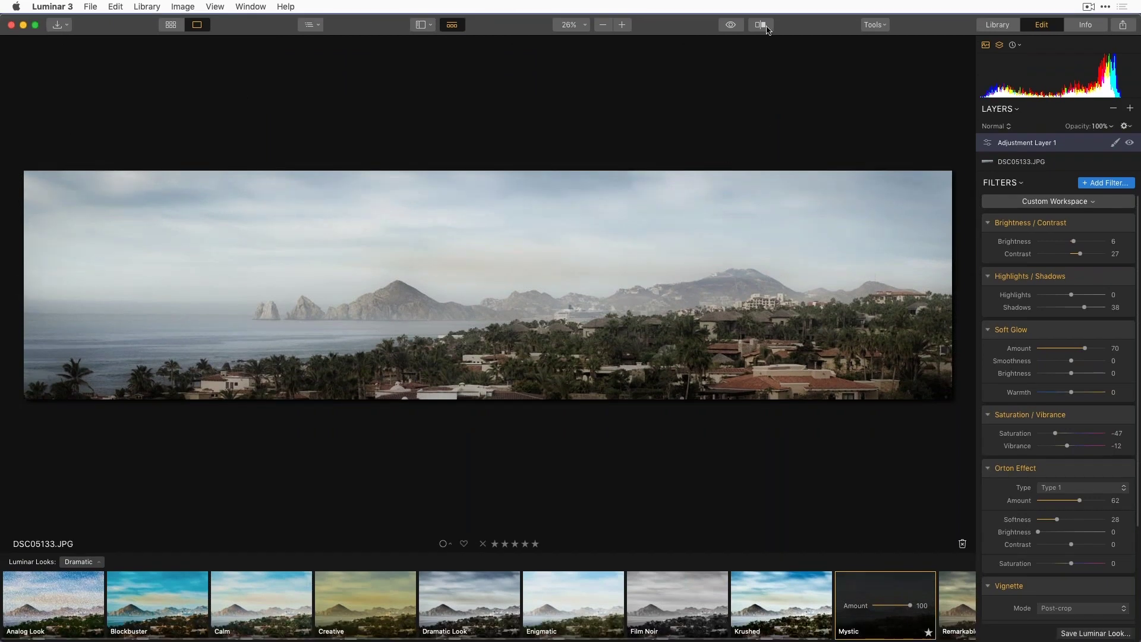
# Step: Return to the photo gallery and paste the panorama's adjustments onto the neighbouring photo of the sea rocks
pyautogui.click(170, 24)
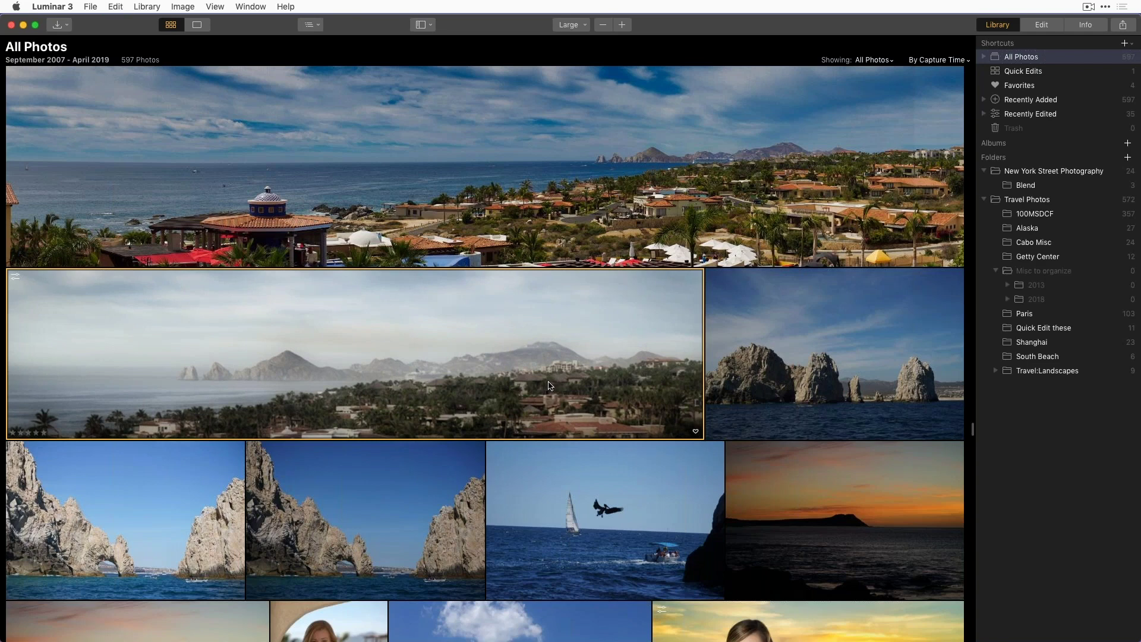
pyautogui.click(773, 379)
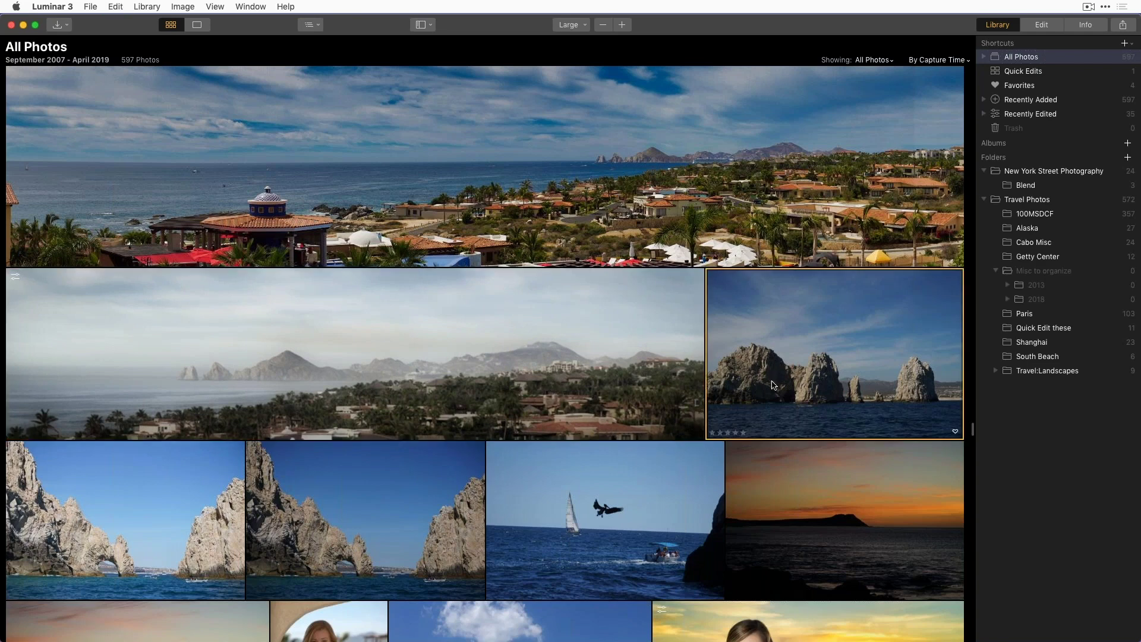
pyautogui.press('super+shift+v')
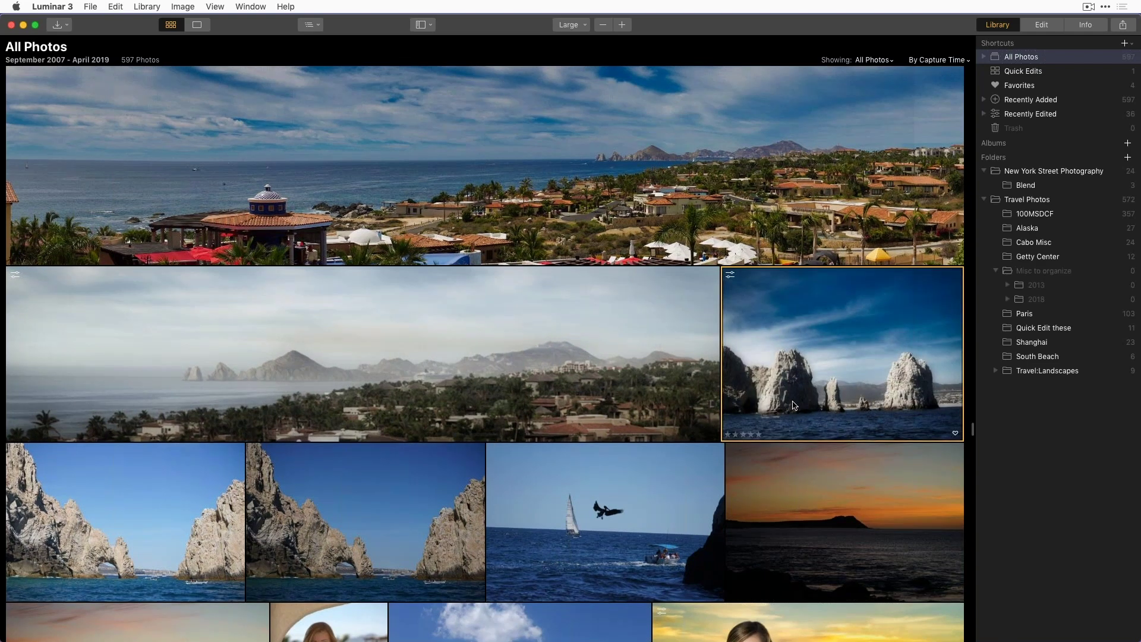
# Step: Open the sea rocks photo, reset its copied crop to the original frame, and compare the edit with the unedited image
pyautogui.doubleClick(830, 397)
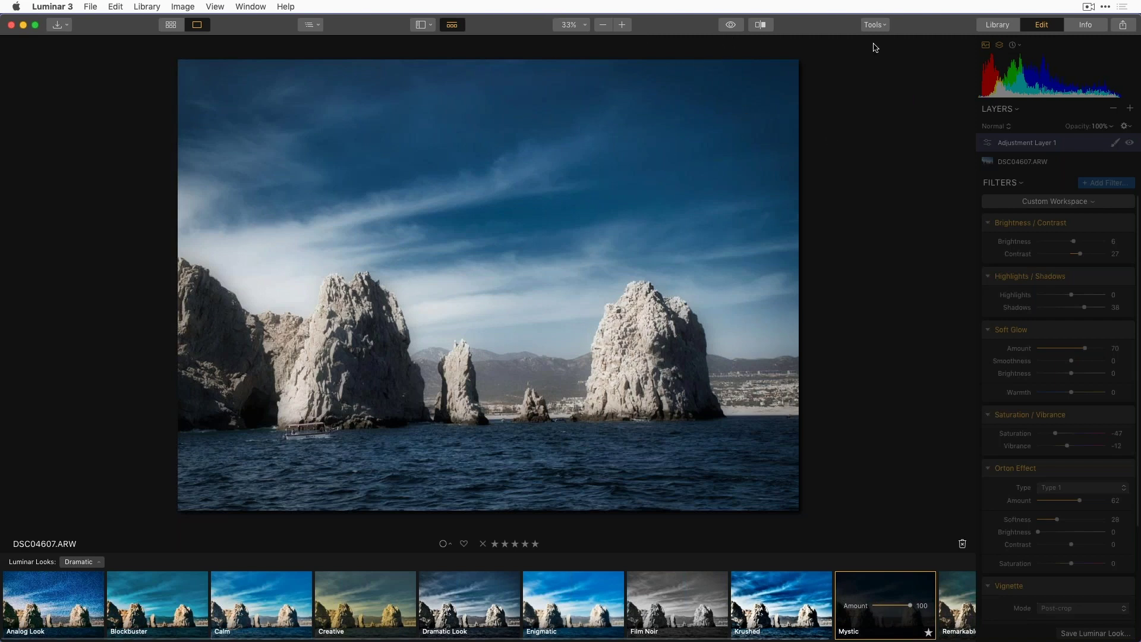
pyautogui.click(873, 25)
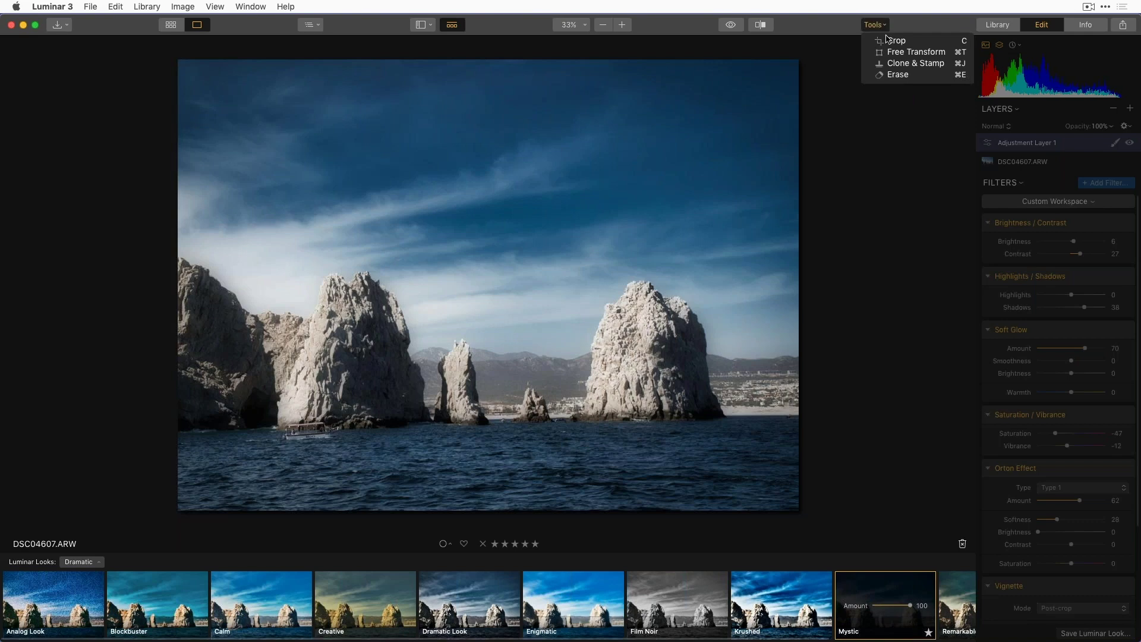
pyautogui.click(886, 38)
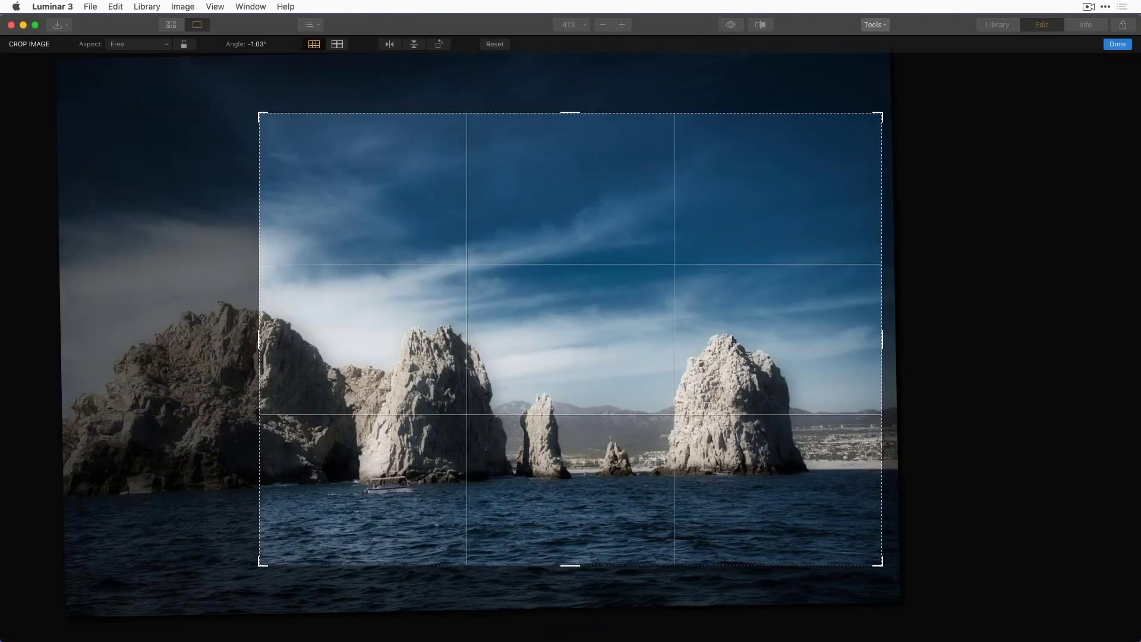
pyautogui.click(494, 44)
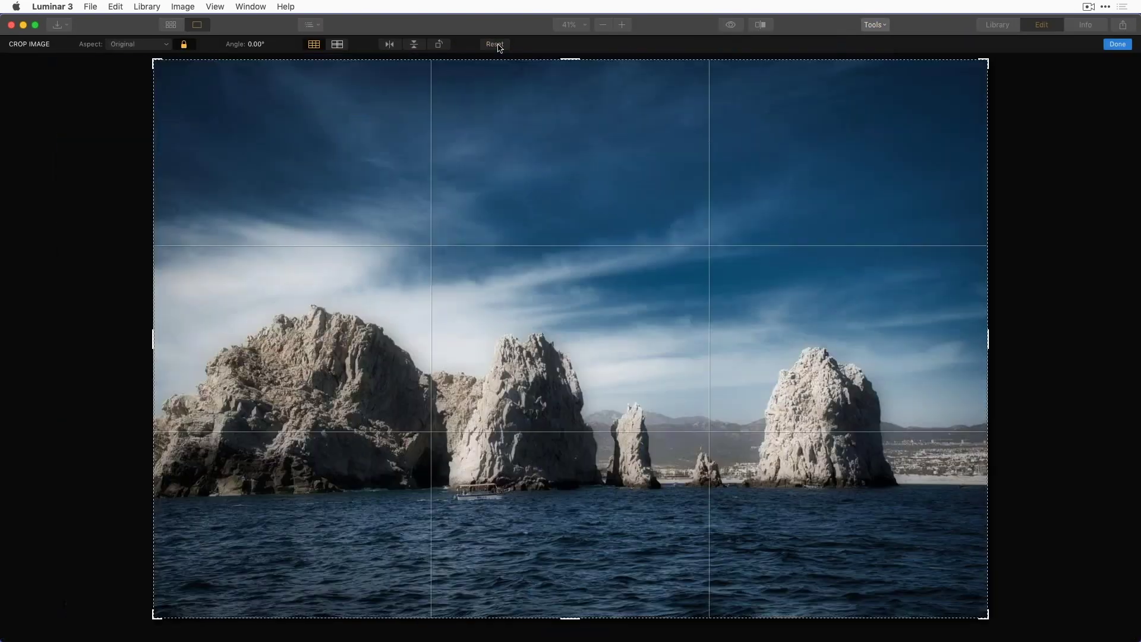
pyautogui.click(1117, 44)
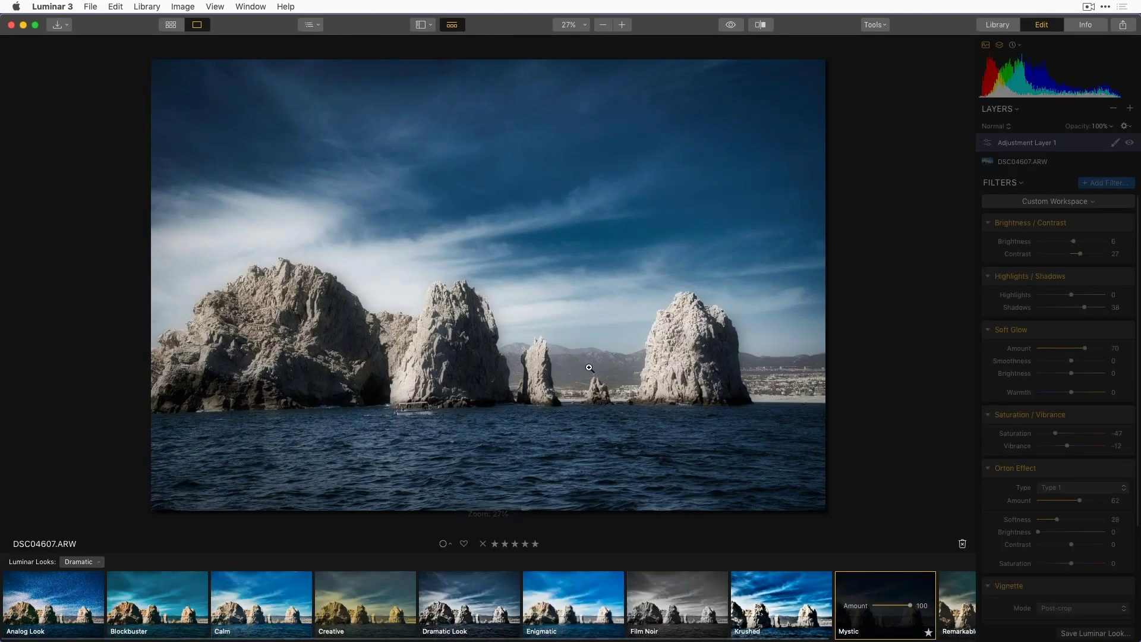
pyautogui.click(732, 26)
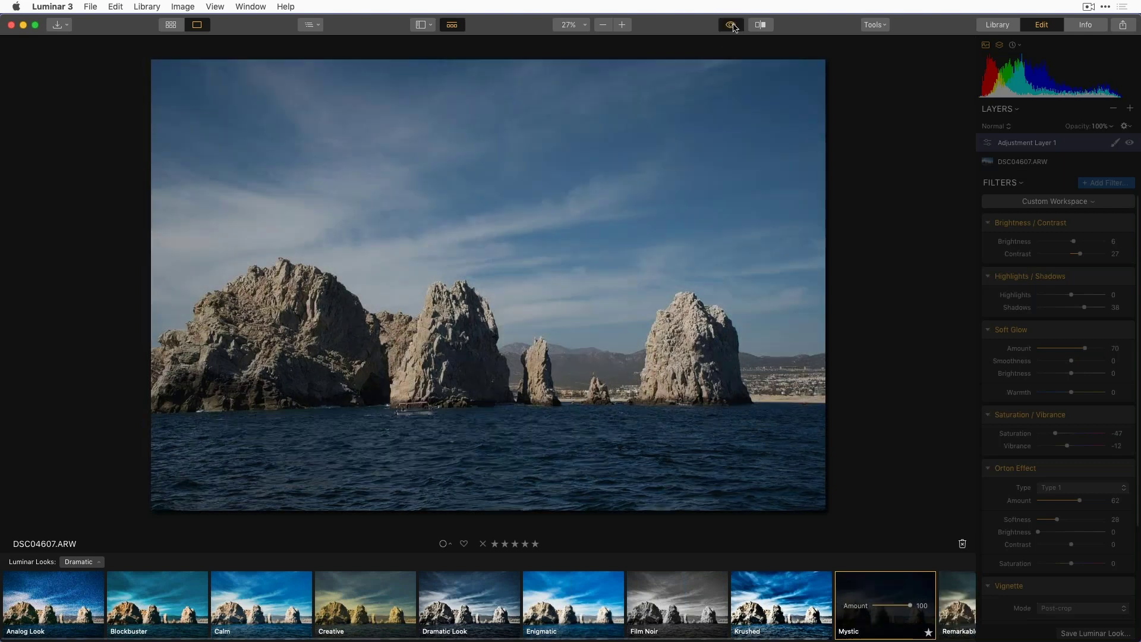
pyautogui.click(735, 27)
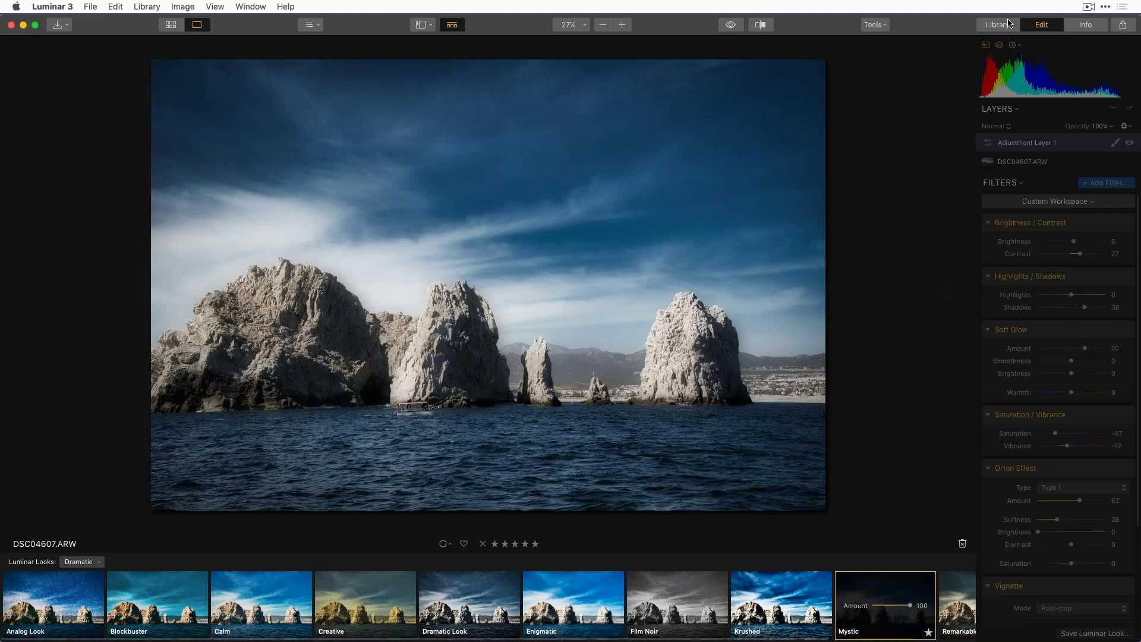
# Step: Return to the library gallery and set the thumbnail size to Small
pyautogui.click(1004, 24)
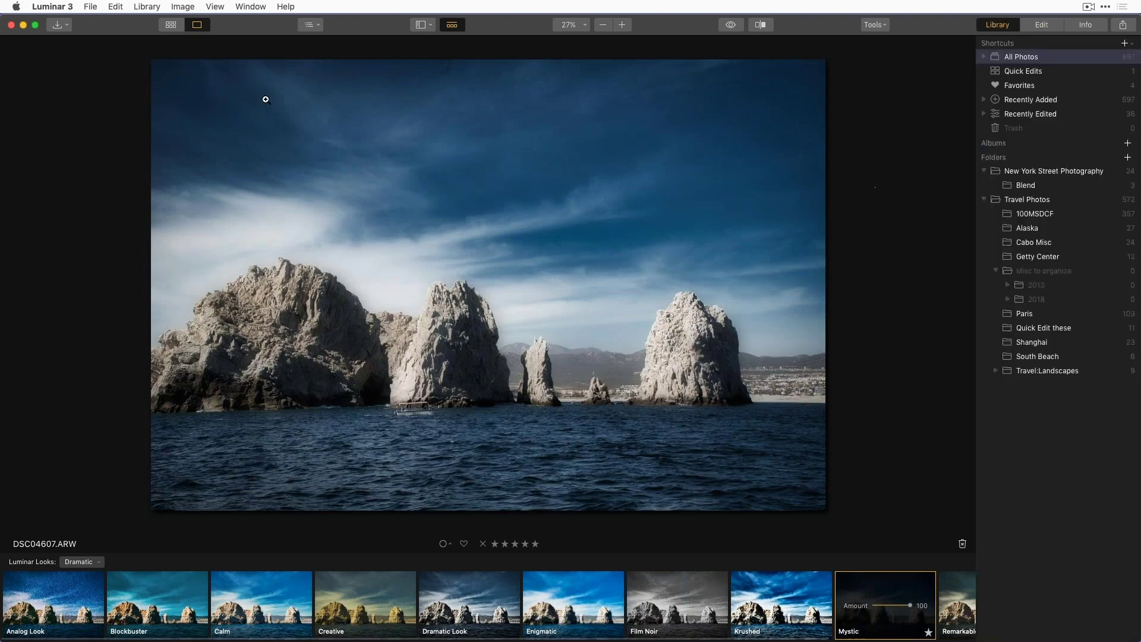
pyautogui.click(172, 26)
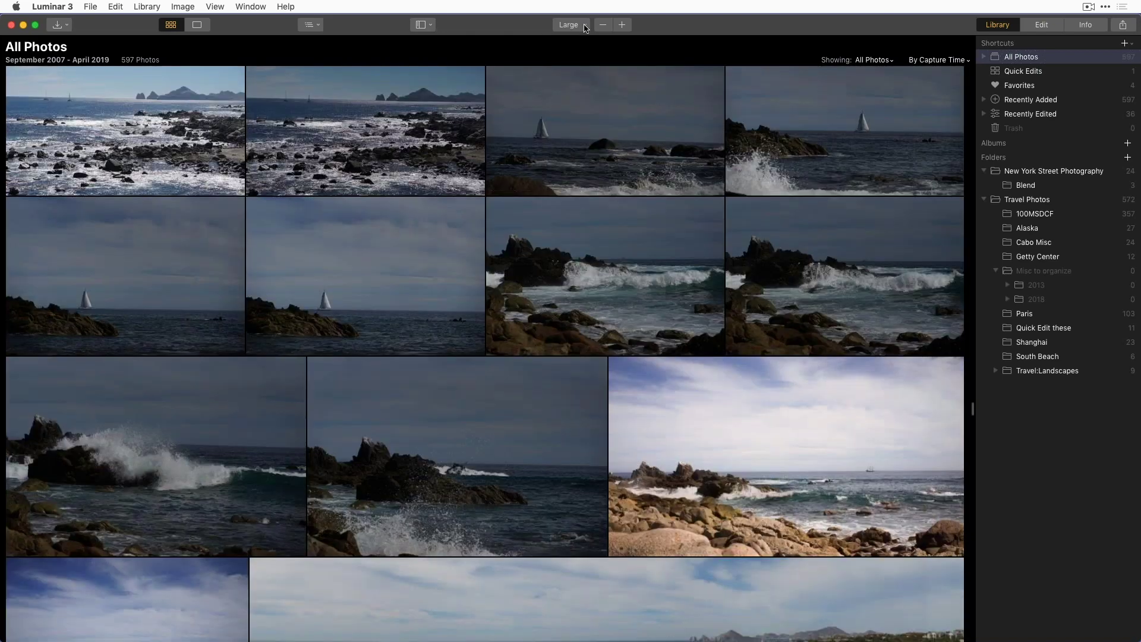
pyautogui.click(581, 26)
pyautogui.click(575, 40)
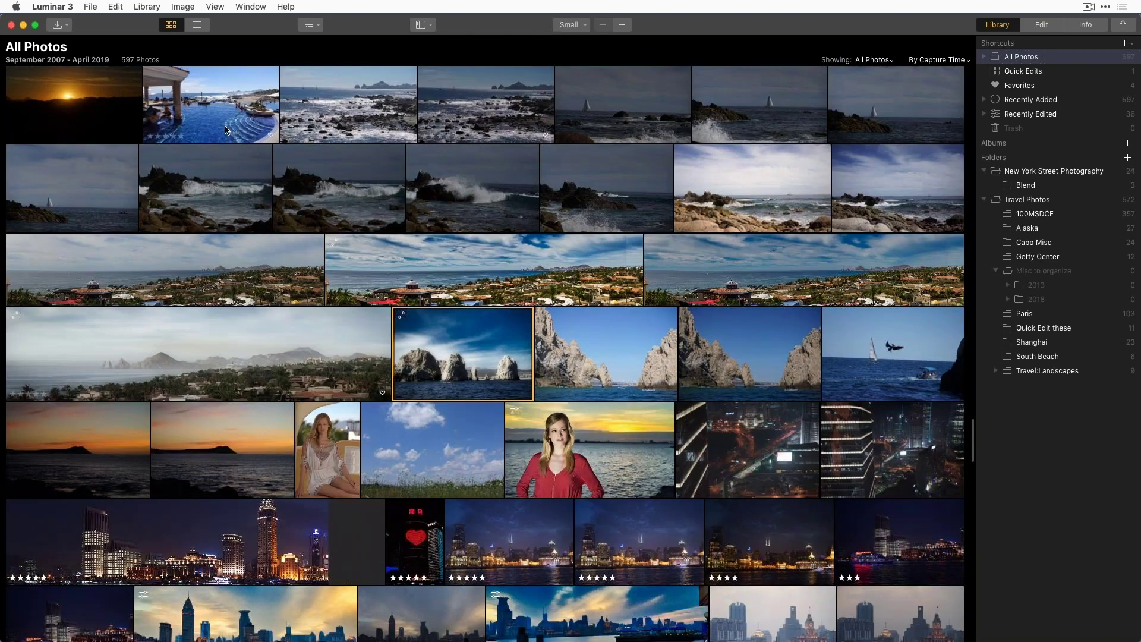
# Step: Select eight consecutive coast photos starting with the bright rocky beach and examine the batch adjustment options for them
pyautogui.click(327, 114)
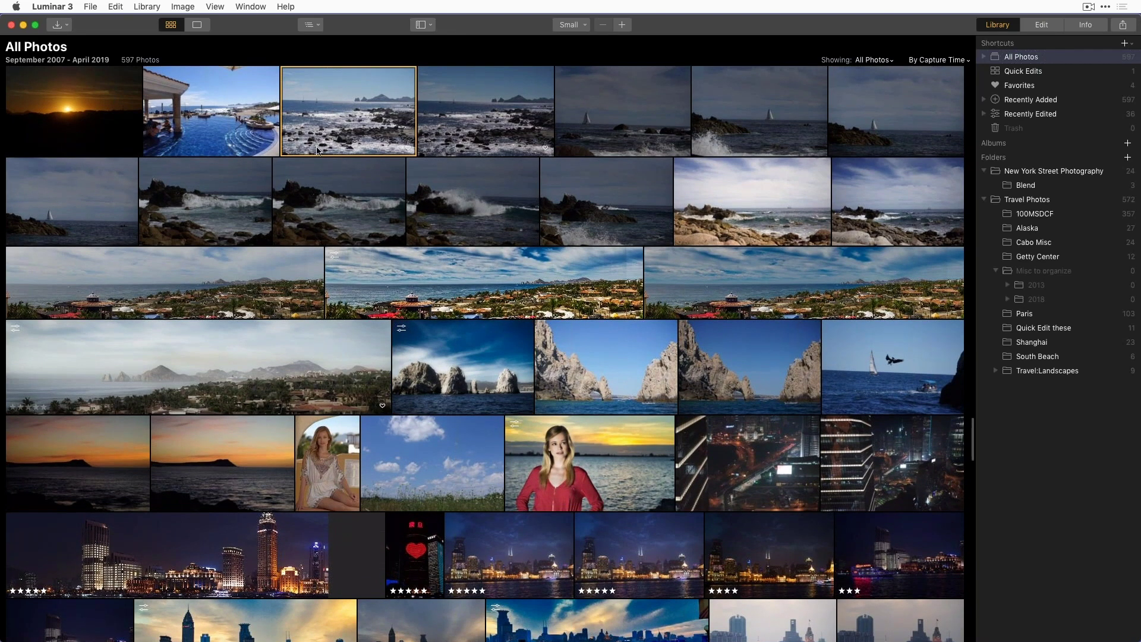
pyautogui.keyDown('shift'); pyautogui.click(888, 137); pyautogui.keyUp('shift')
pyautogui.keyDown('shift'); pyautogui.click(324, 218); pyautogui.keyUp('shift')
pyautogui.rightClick(350, 121)
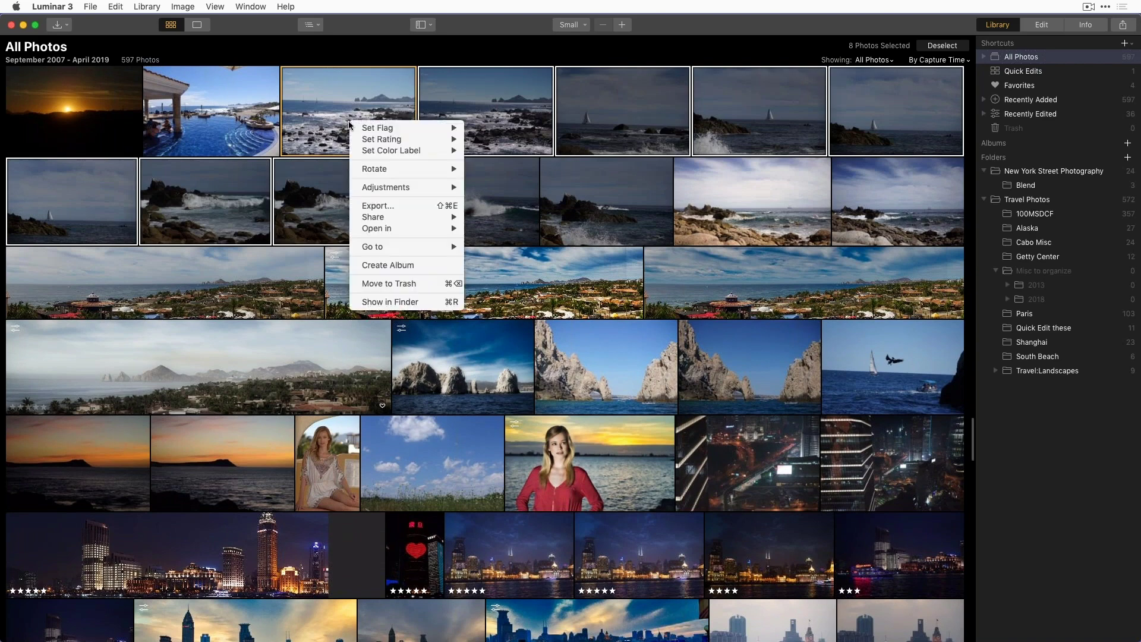
pyautogui.moveTo(372, 187)
pyautogui.click(763, 360)
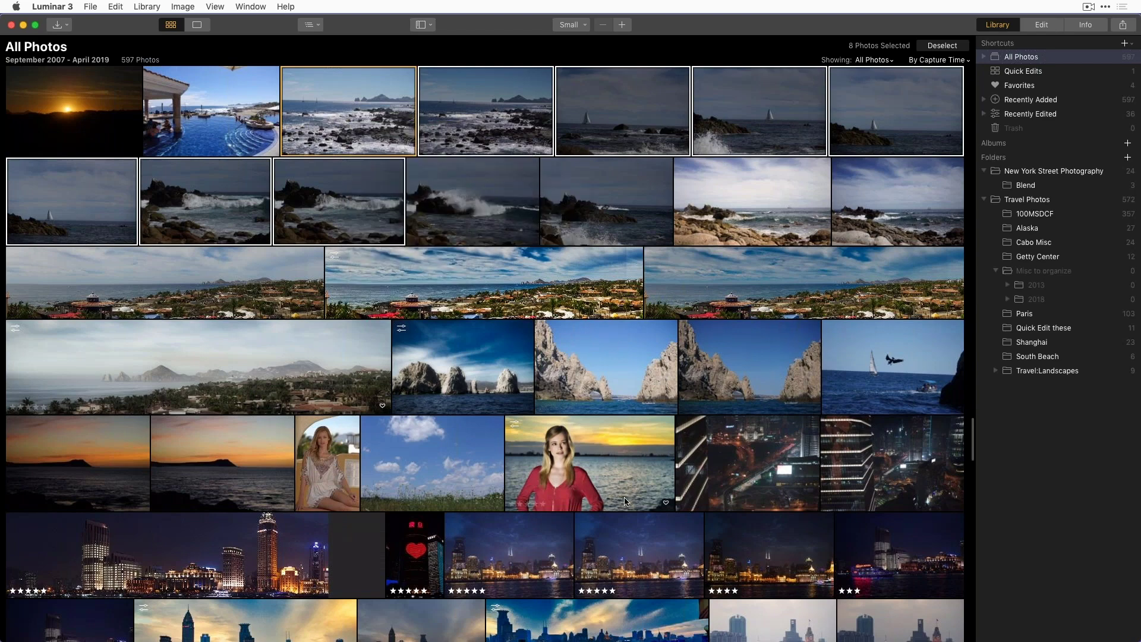
# Step: Switch to Adobe Photoshop CC 2019 and open the recent photo ADS00169.ARW through Camera Raw
pyautogui.scroll(-3, 623, 501)
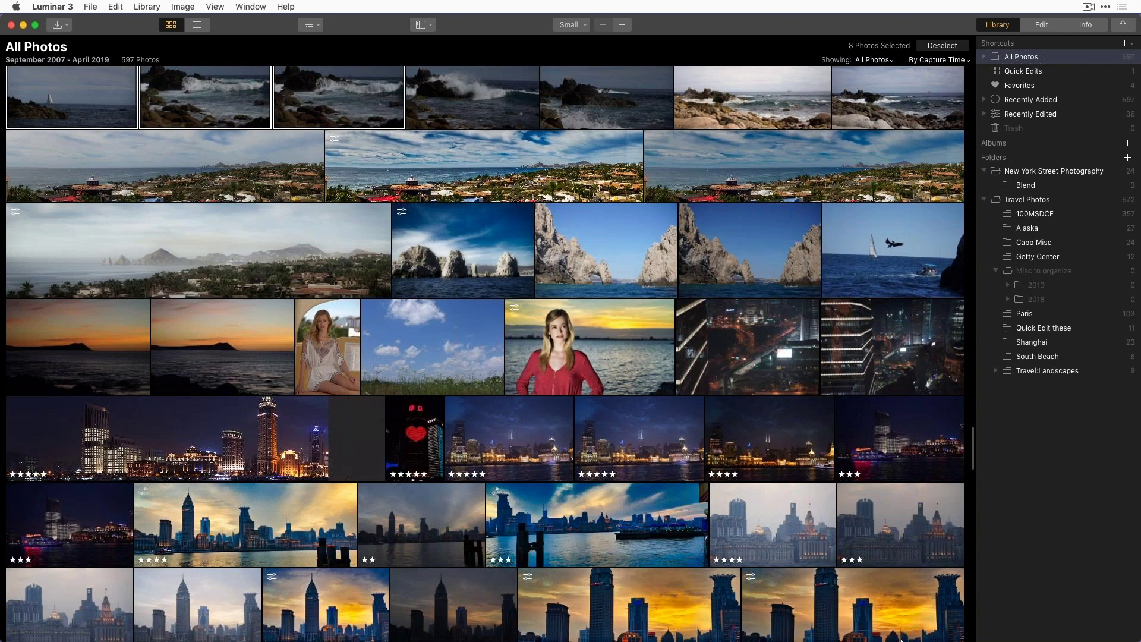
pyautogui.moveTo(900, 640)
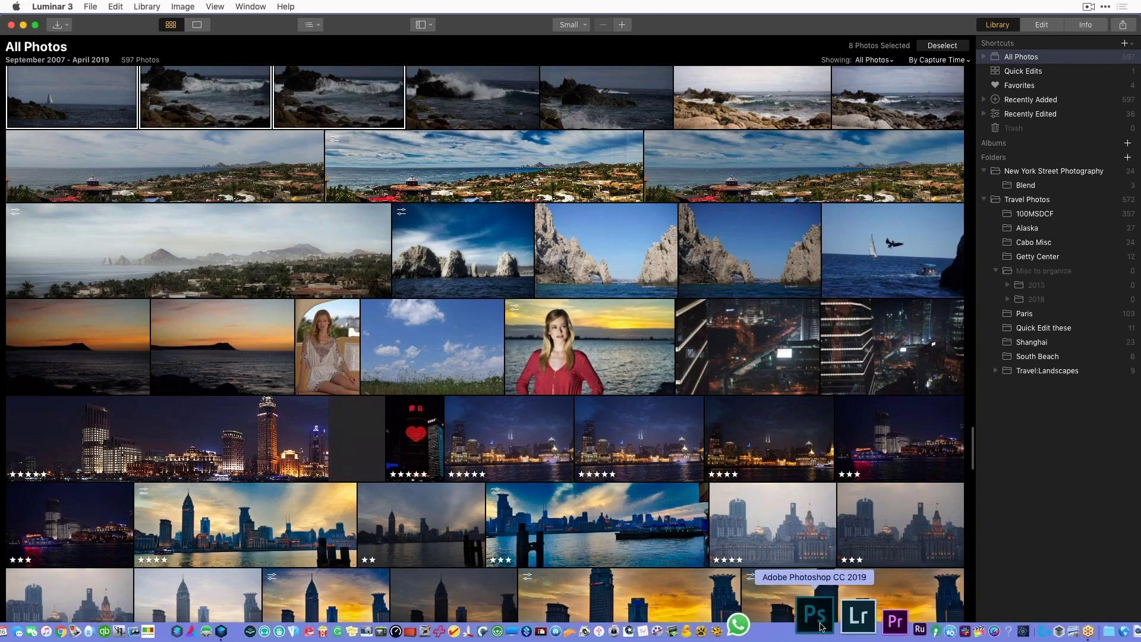
pyautogui.click(820, 624)
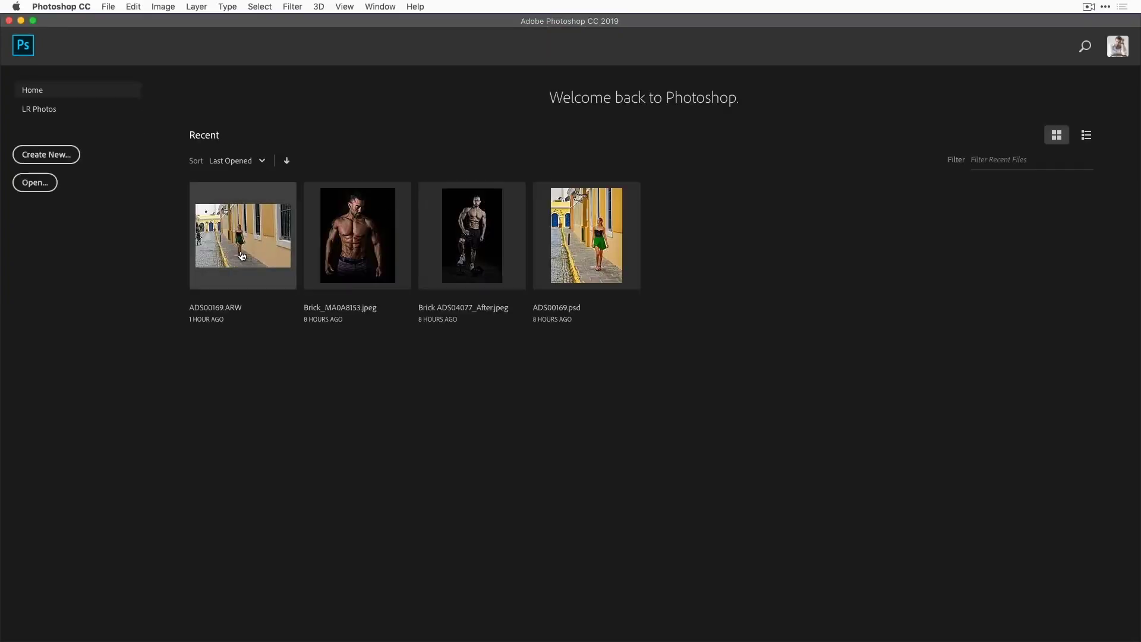
pyautogui.click(242, 255)
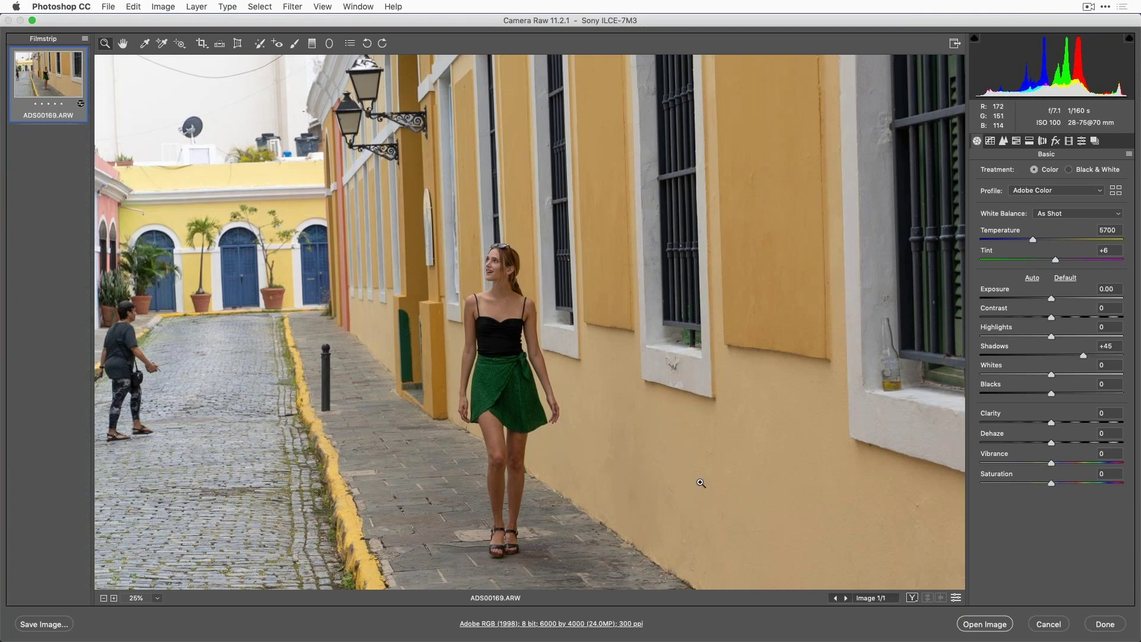
pyautogui.click(984, 624)
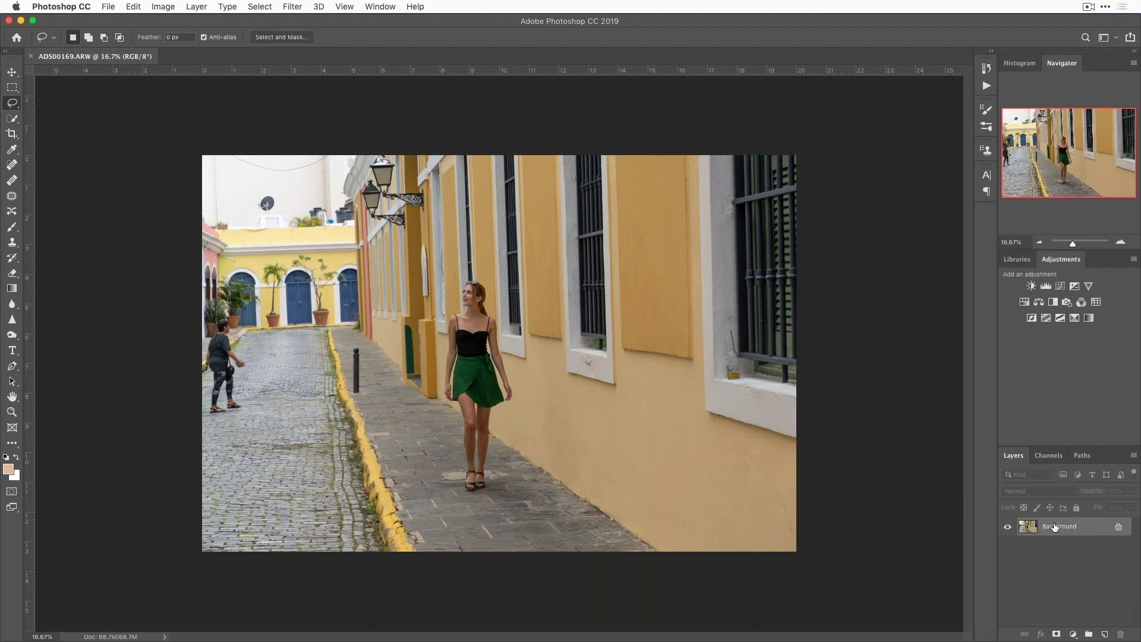
# Step: Convert the street photo's Background layer to a smart object
pyautogui.click(292, 7)
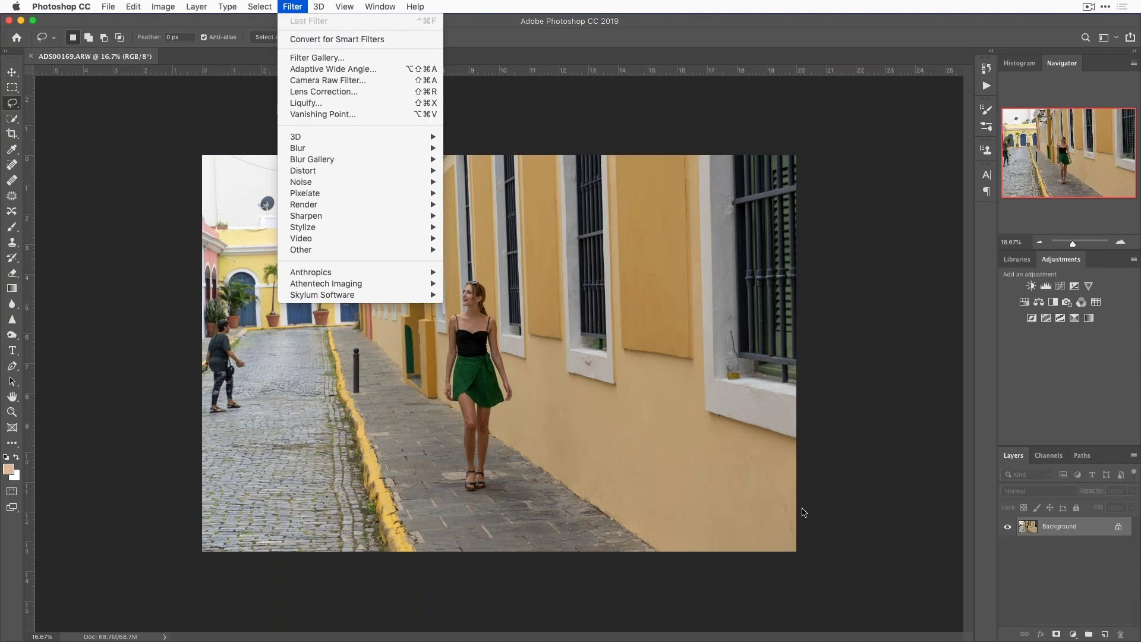
pyautogui.click(845, 526)
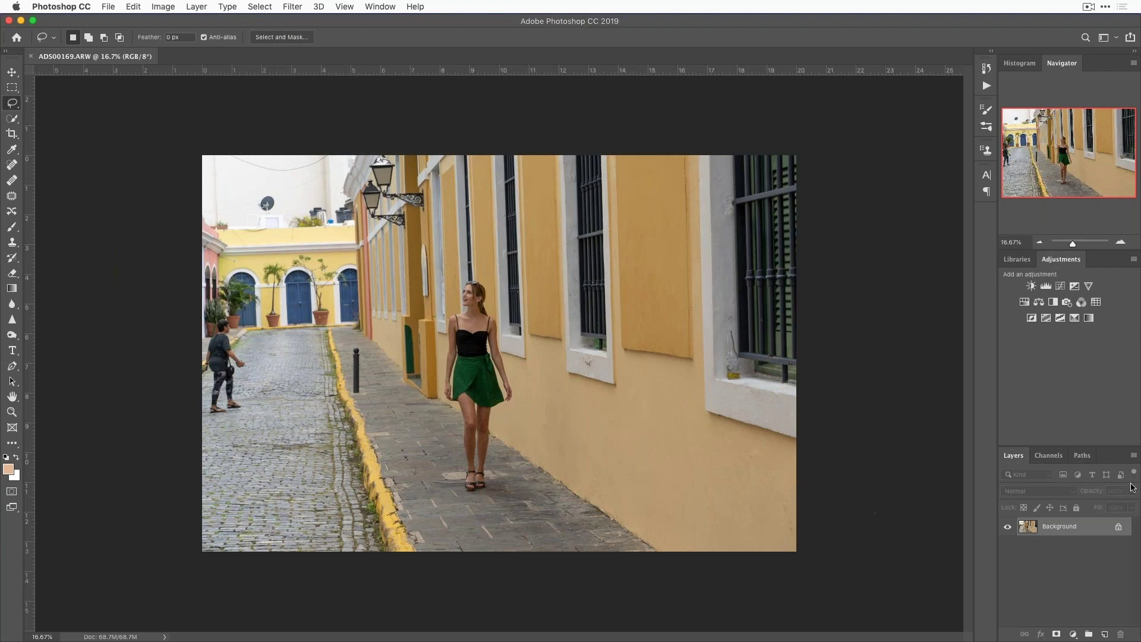
pyautogui.rightClick(1082, 526)
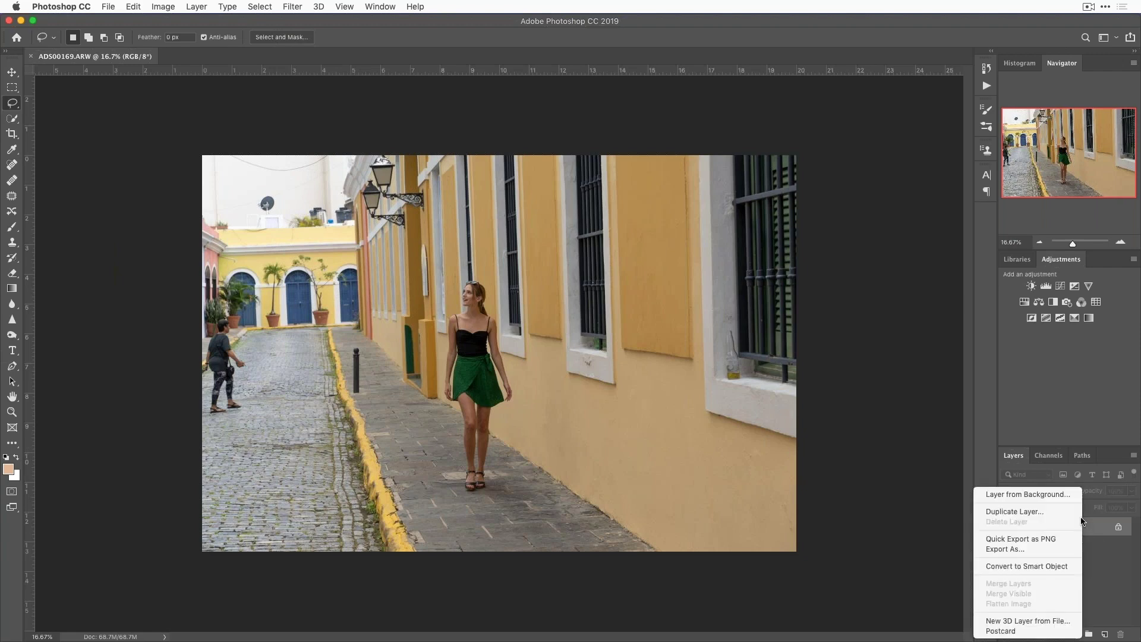
pyautogui.click(1021, 565)
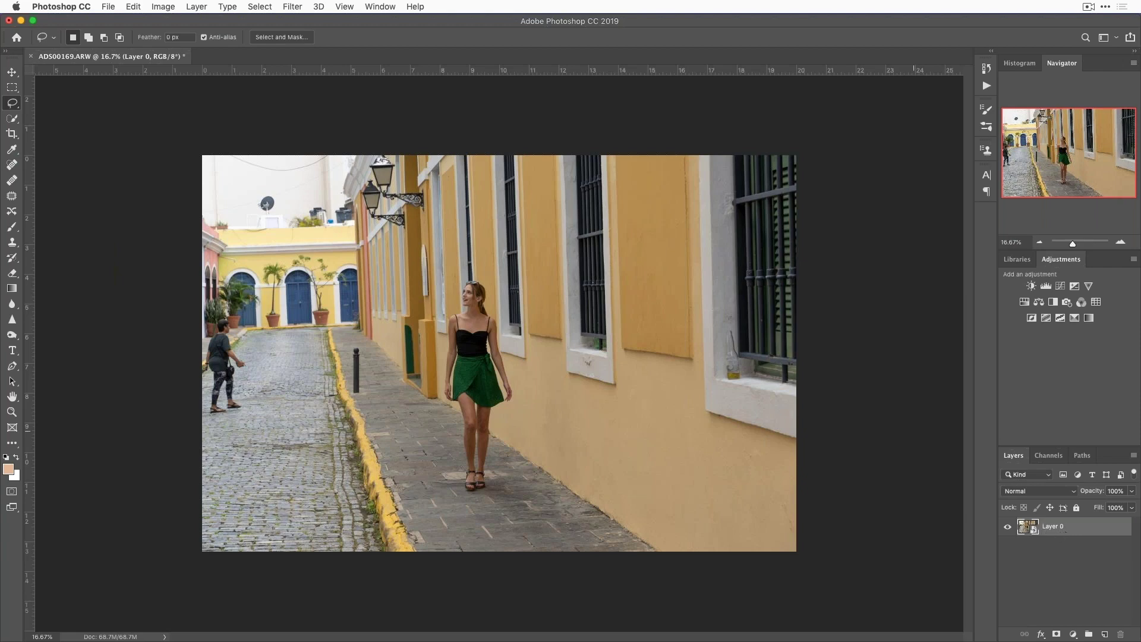
# Step: Open Layer 0 in the Luminar Flex filter and try the AI Landscape Enhancer look on the photo
pyautogui.click(291, 7)
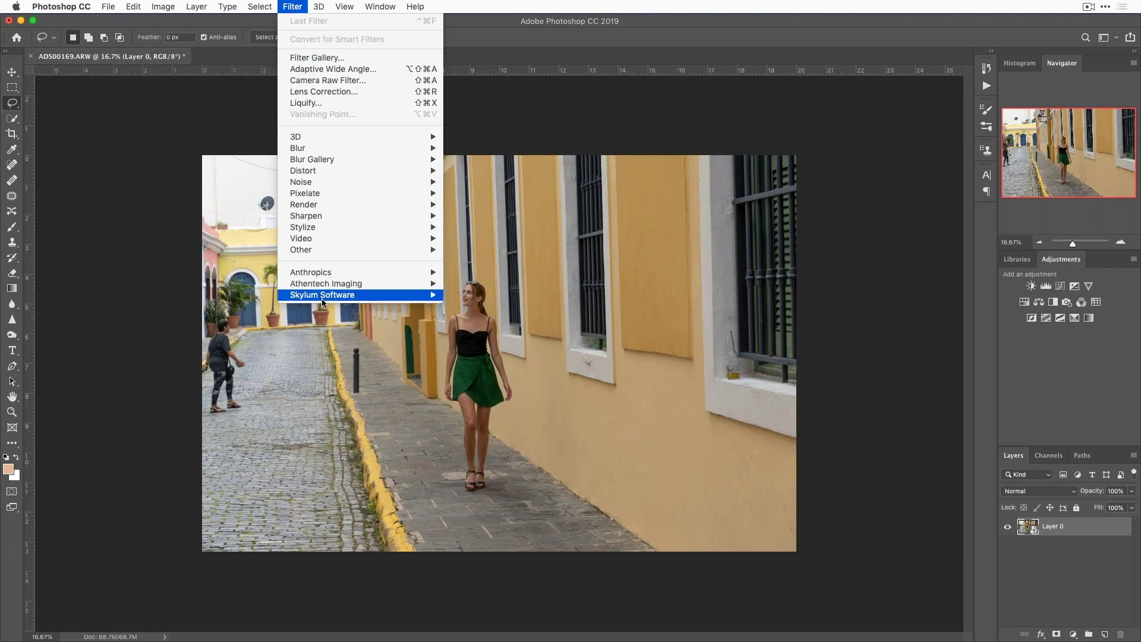
pyautogui.moveTo(336, 297)
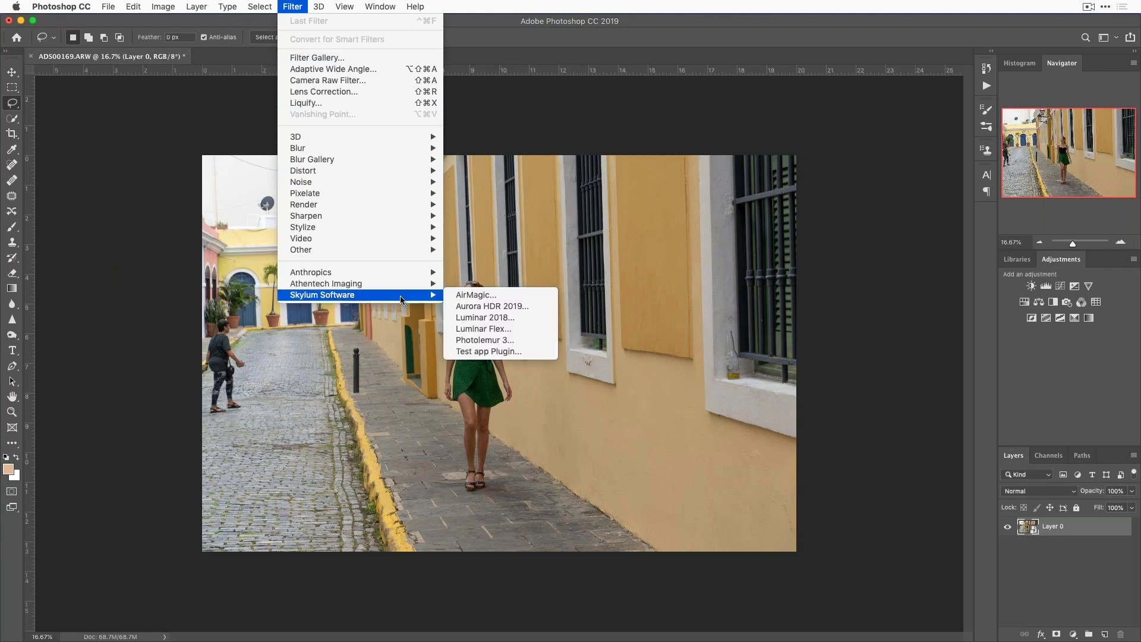
pyautogui.click(497, 332)
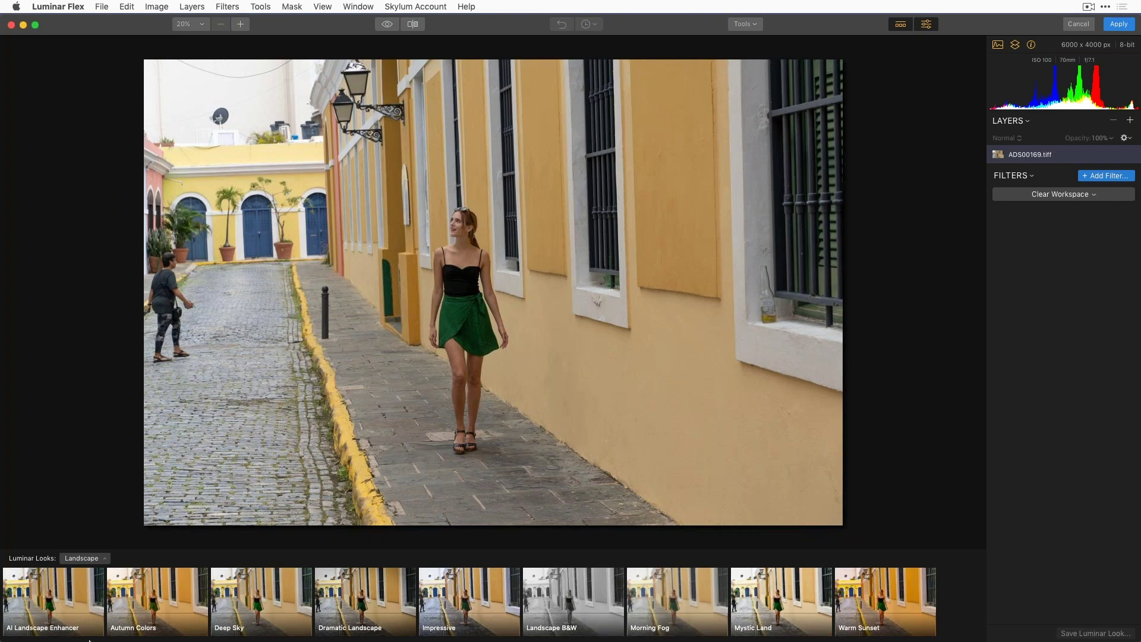
pyautogui.click(33, 610)
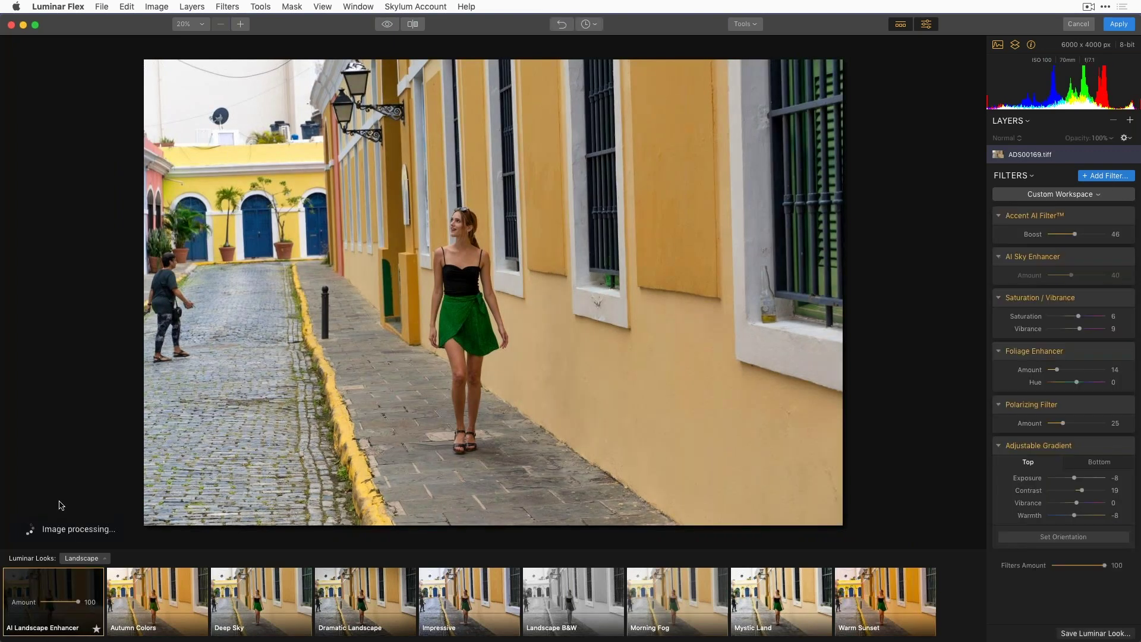
# Step: Apply the AI Auto Enhancer look from the Professional collection and compare the edited photo with the original
pyautogui.click(72, 560)
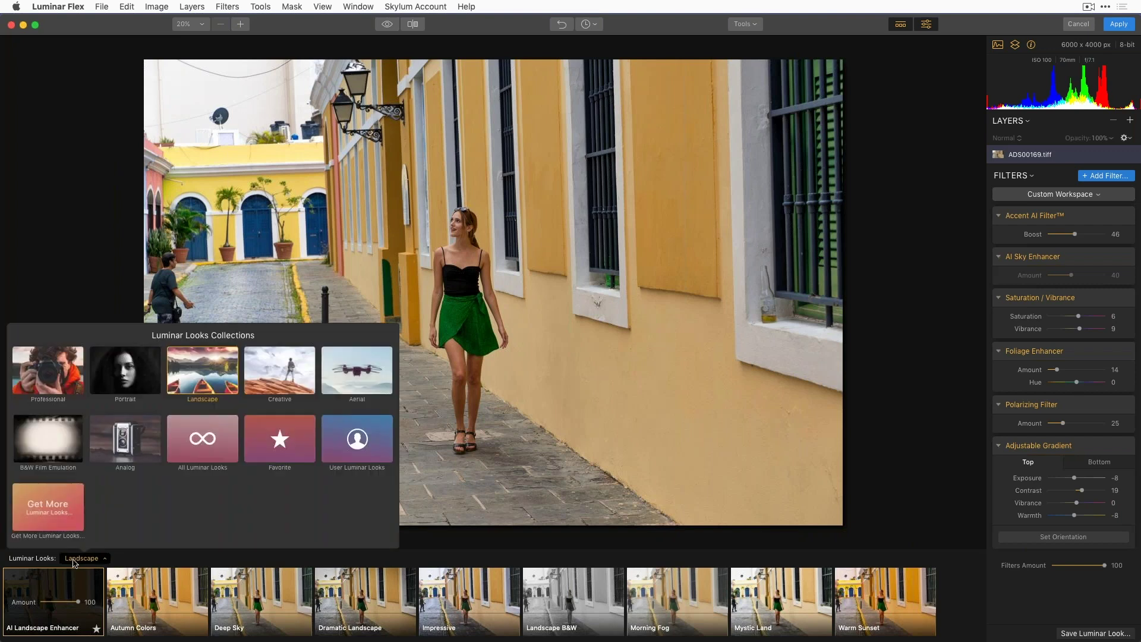
pyautogui.click(51, 387)
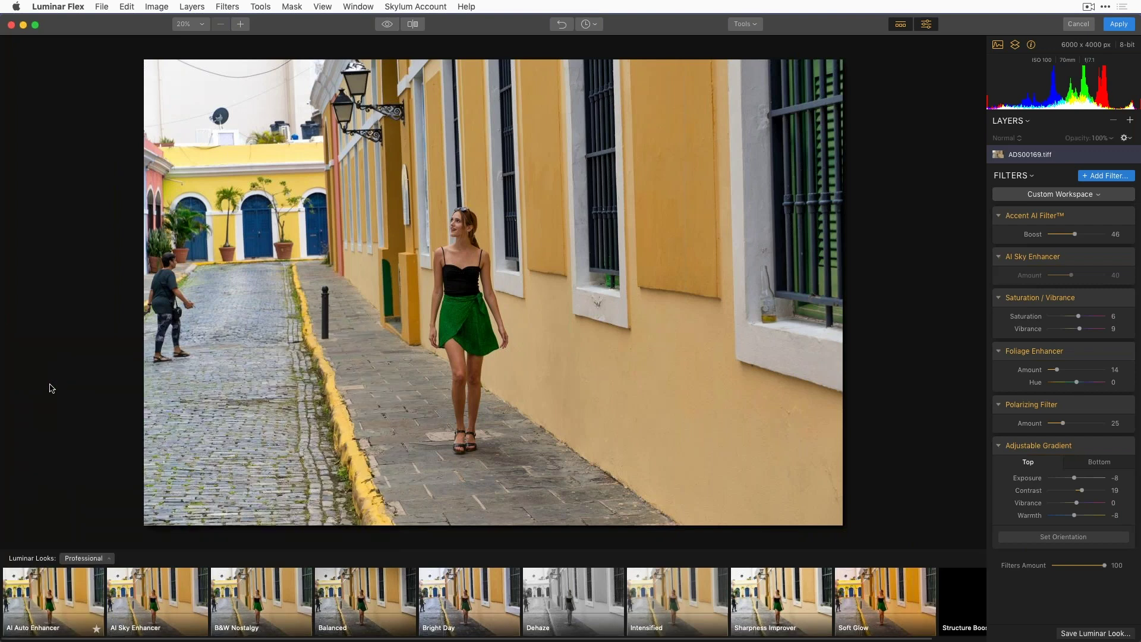
pyautogui.click(54, 604)
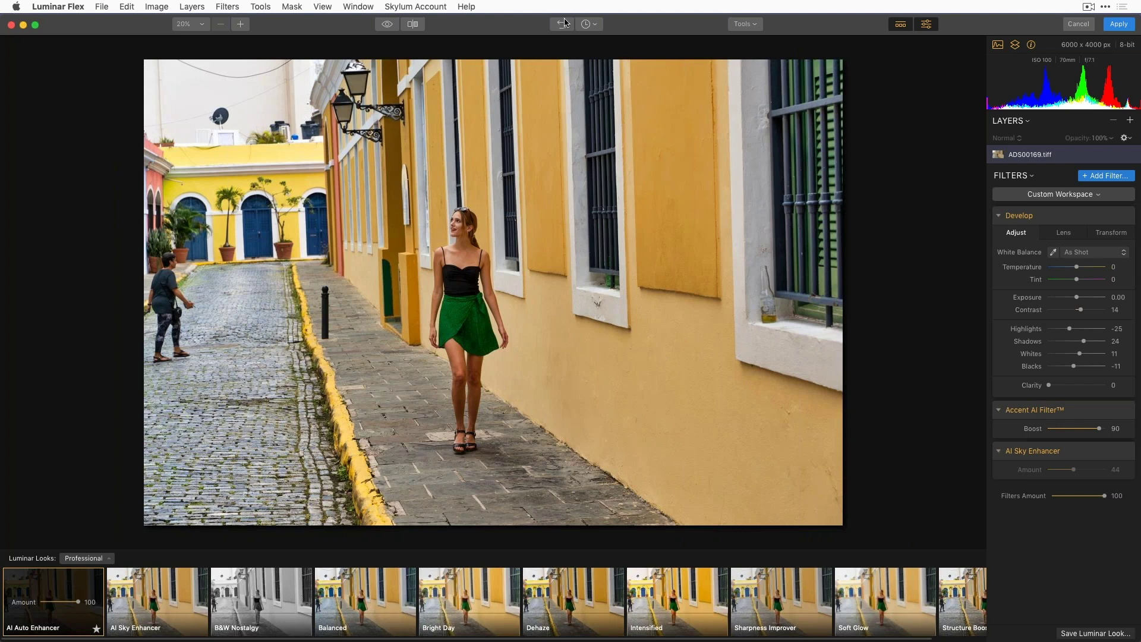
pyautogui.click(392, 24)
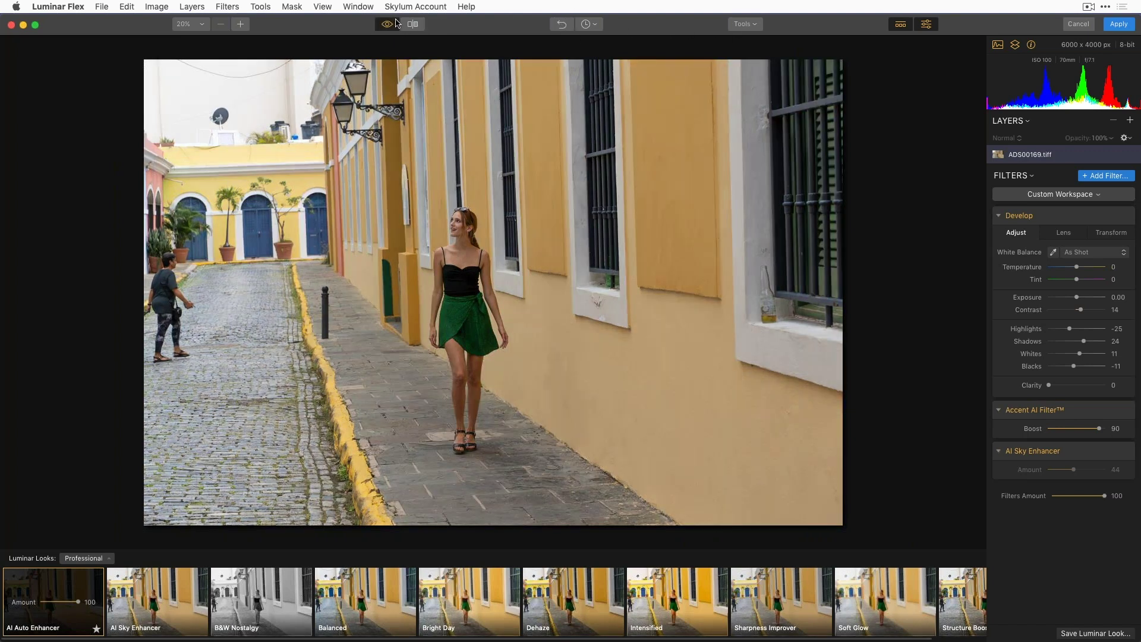
pyautogui.click(395, 22)
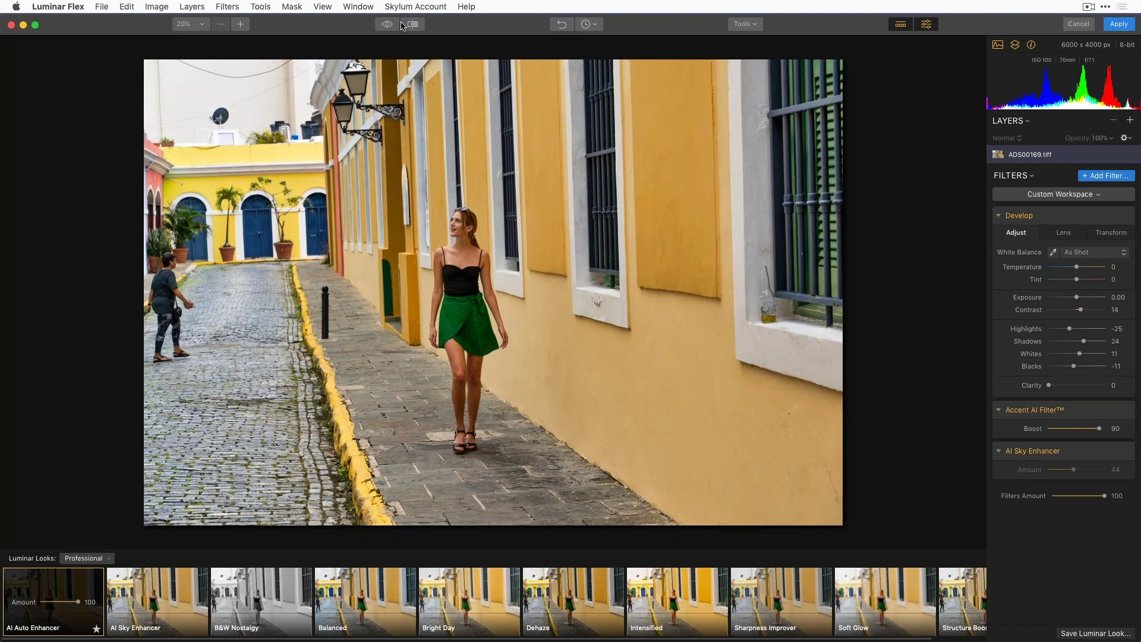
# Step: Add a Saturation / Vibrance filter and set Vibrance to 34
pyautogui.click(1109, 177)
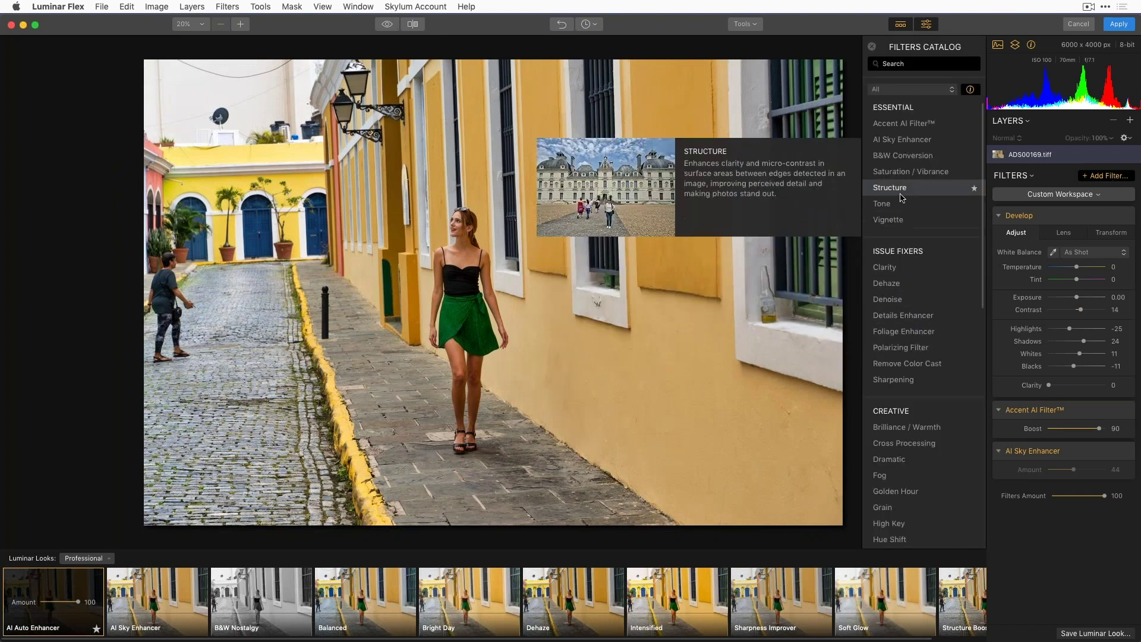
pyautogui.click(900, 177)
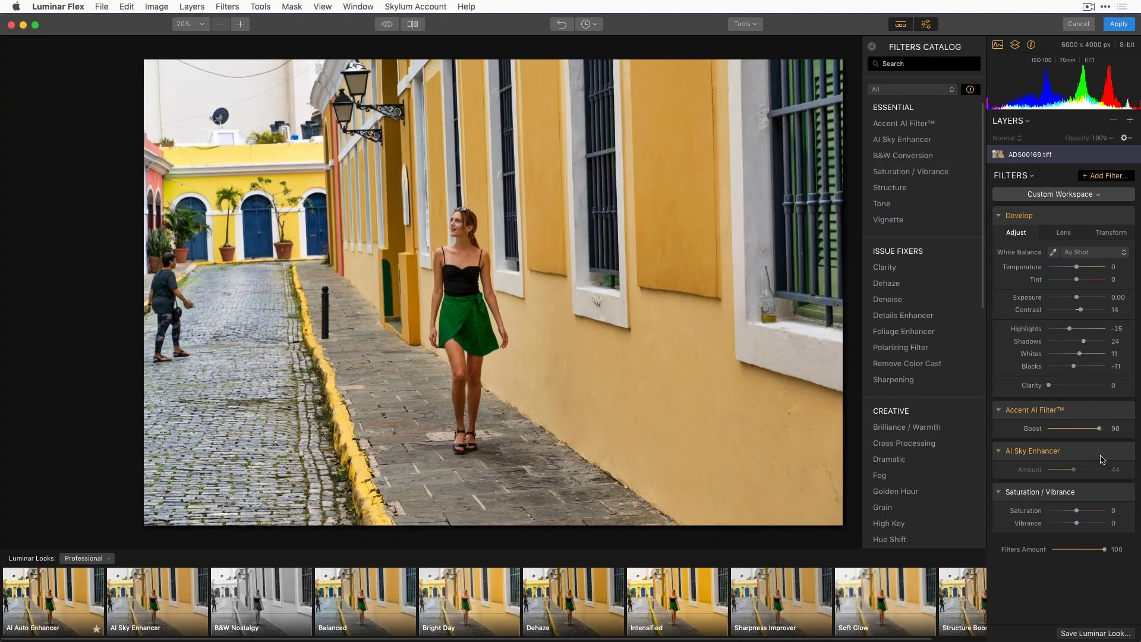
pyautogui.moveTo(1076, 523); pyautogui.dragTo(1085, 523)
# Step: Add a Tone filter with Smart Tone at 68 and compare the photo with and without that filter
pyautogui.moveTo(904, 213)
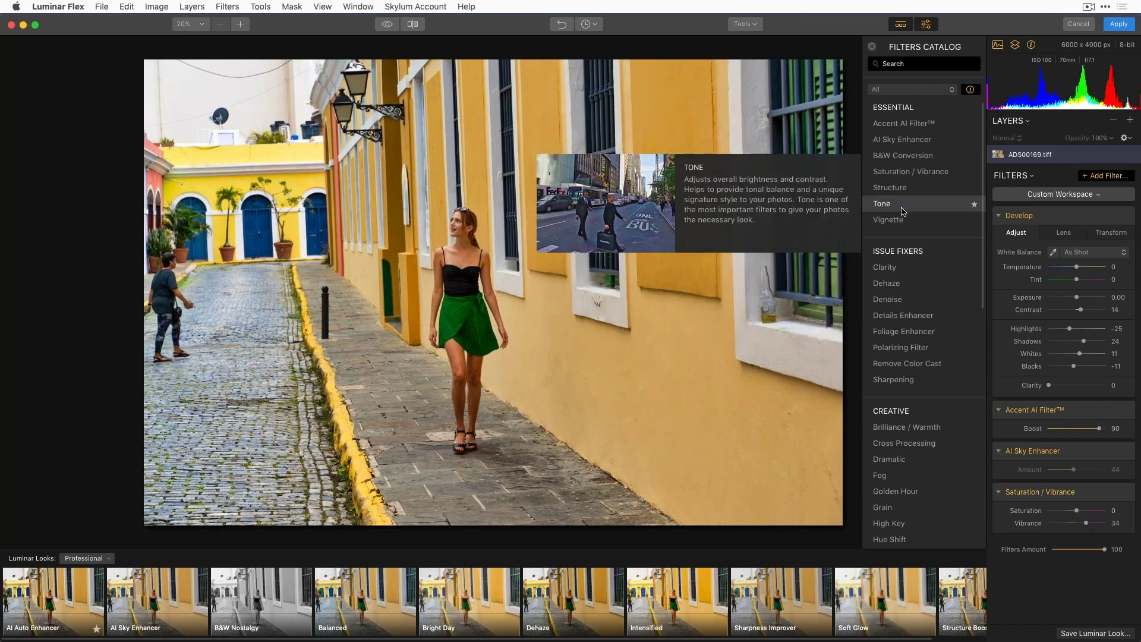
pyautogui.click(904, 204)
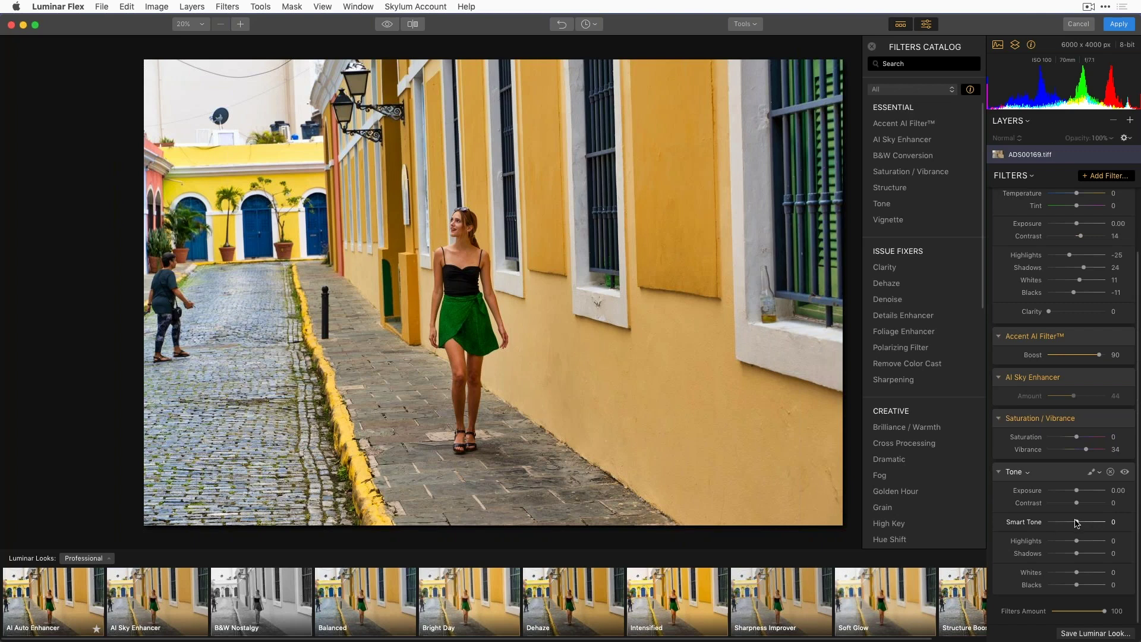
pyautogui.moveTo(1074, 523); pyautogui.dragTo(1098, 525)
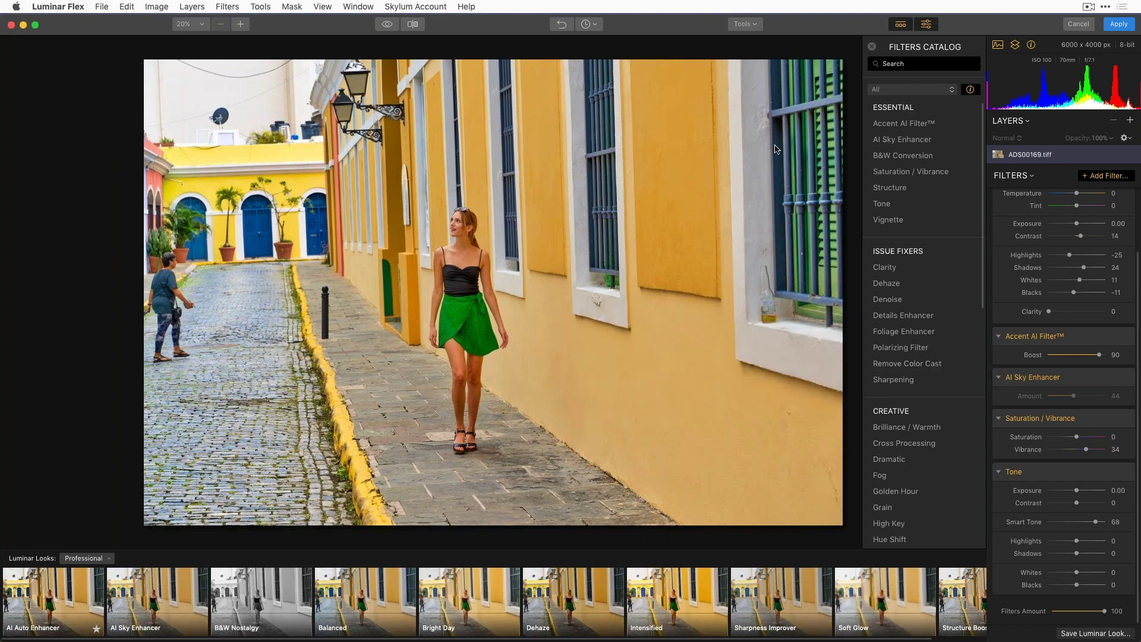
pyautogui.click(1125, 472)
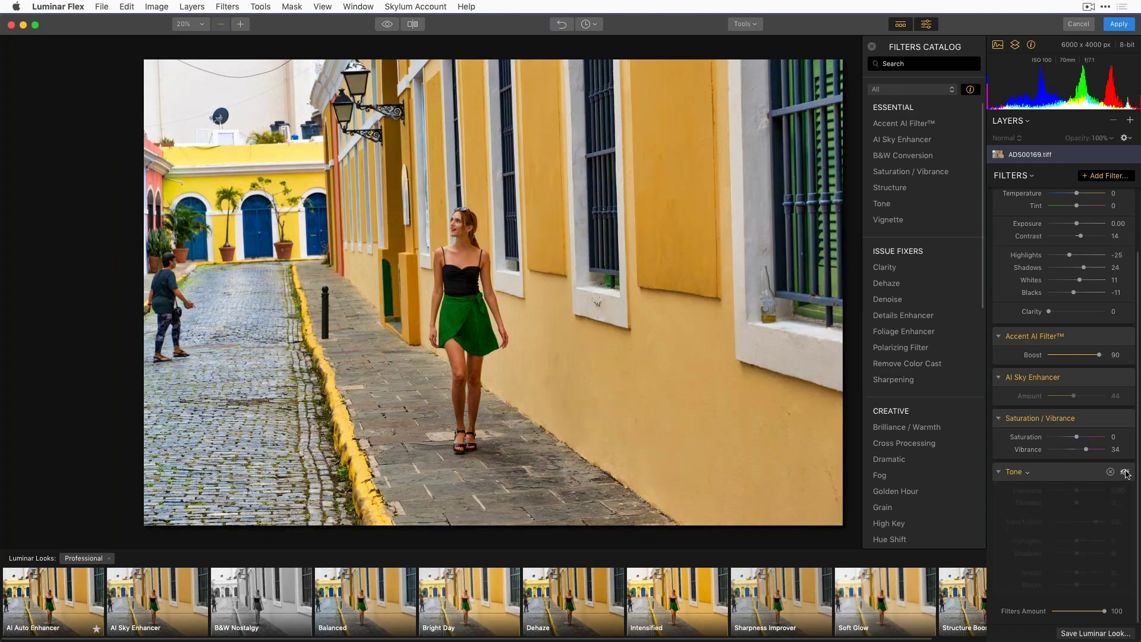
pyautogui.click(1125, 472)
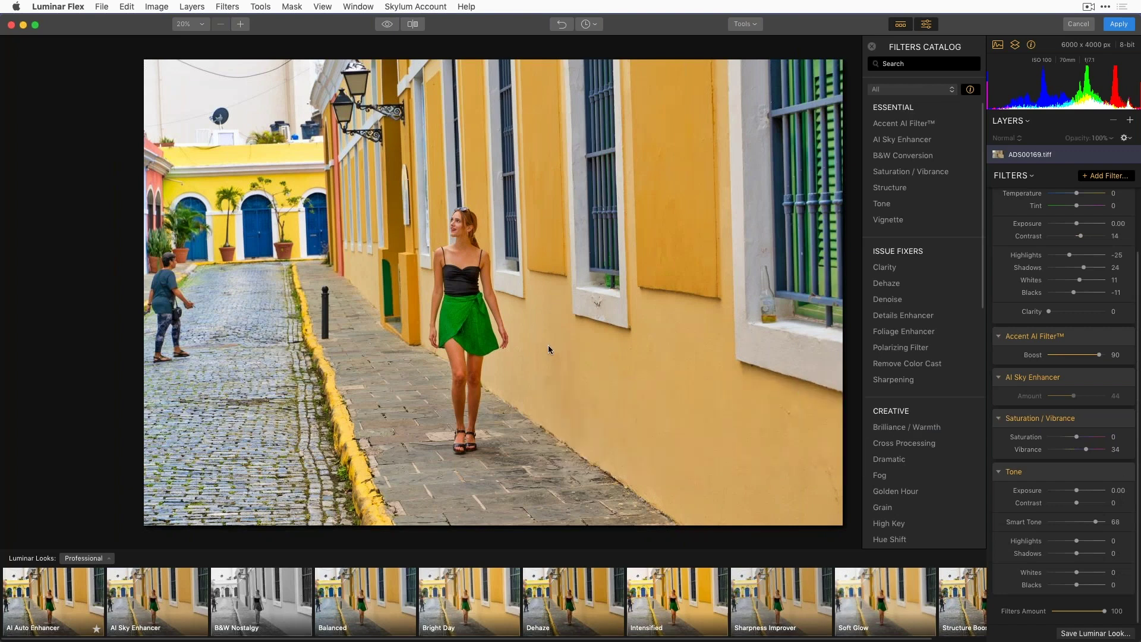
# Step: Apply the Luminar Flex edits to the Photoshop layer and toggle its smart filters off and on for comparison
pyautogui.click(1122, 27)
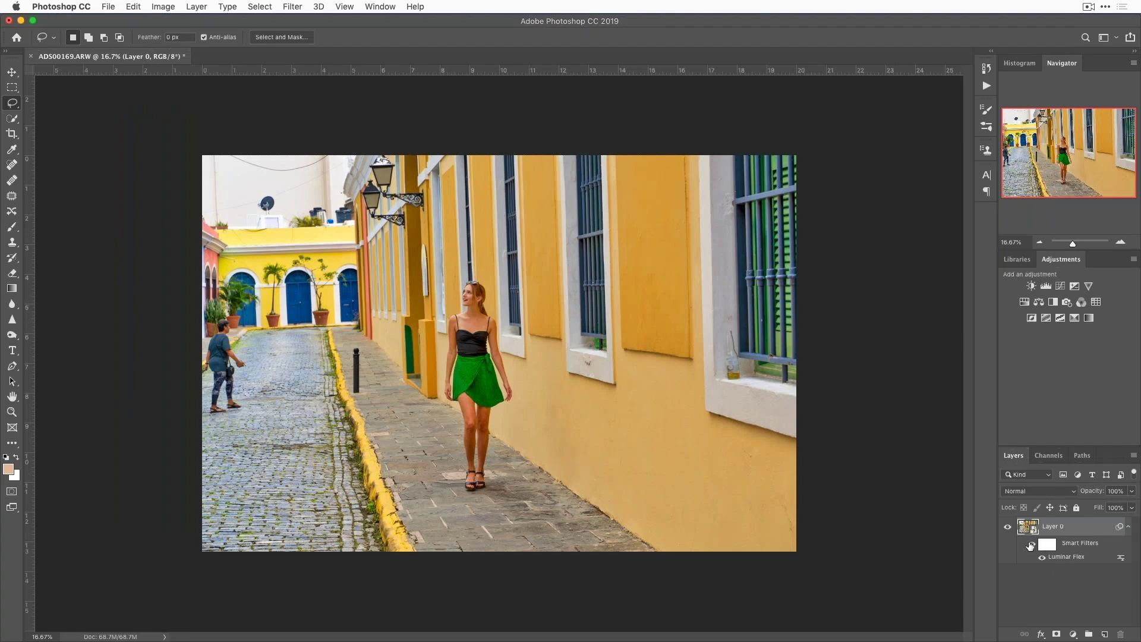
pyautogui.click(1033, 545)
pyautogui.click(1032, 544)
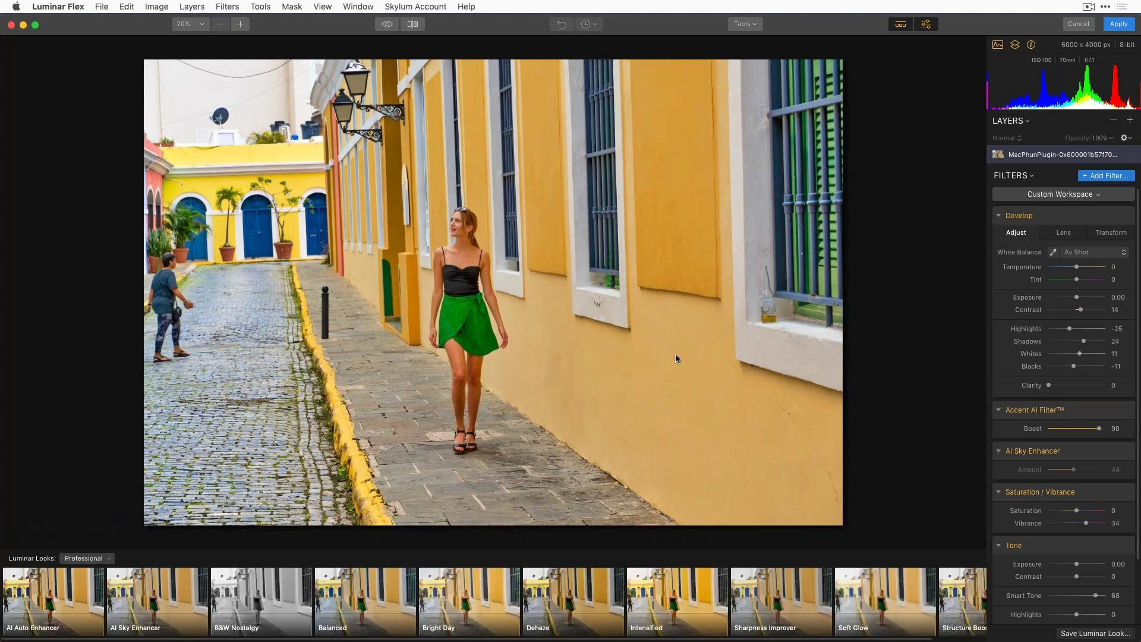
# Step: Add an HSL filter in Luminar Flex and set the Green hue to -23
pyautogui.click(1105, 175)
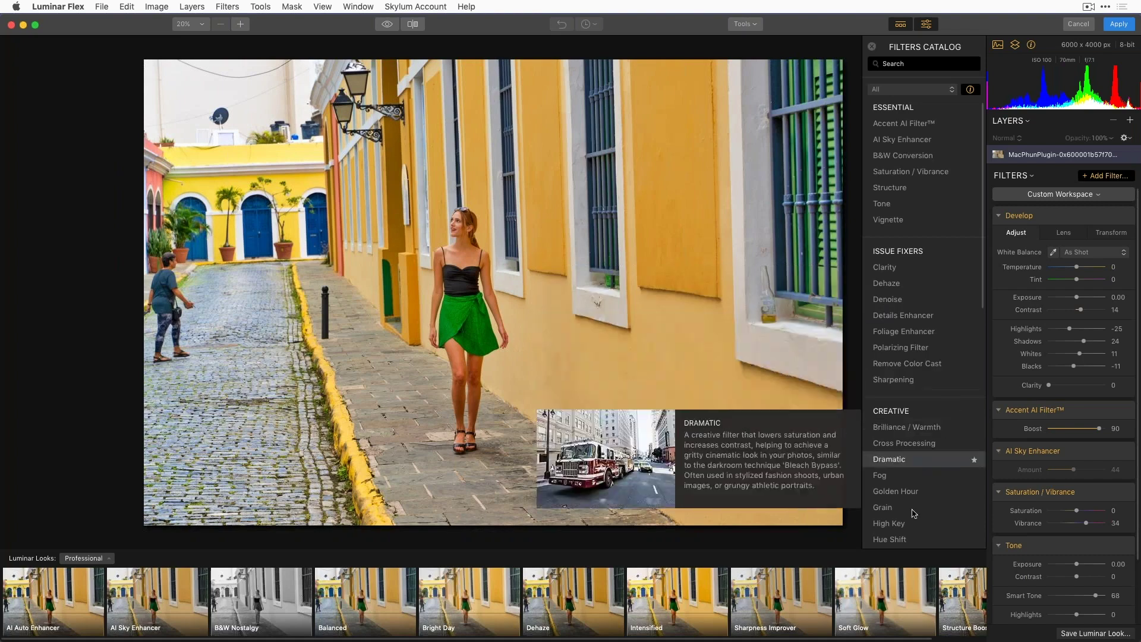
pyautogui.scroll(-5, 903, 523)
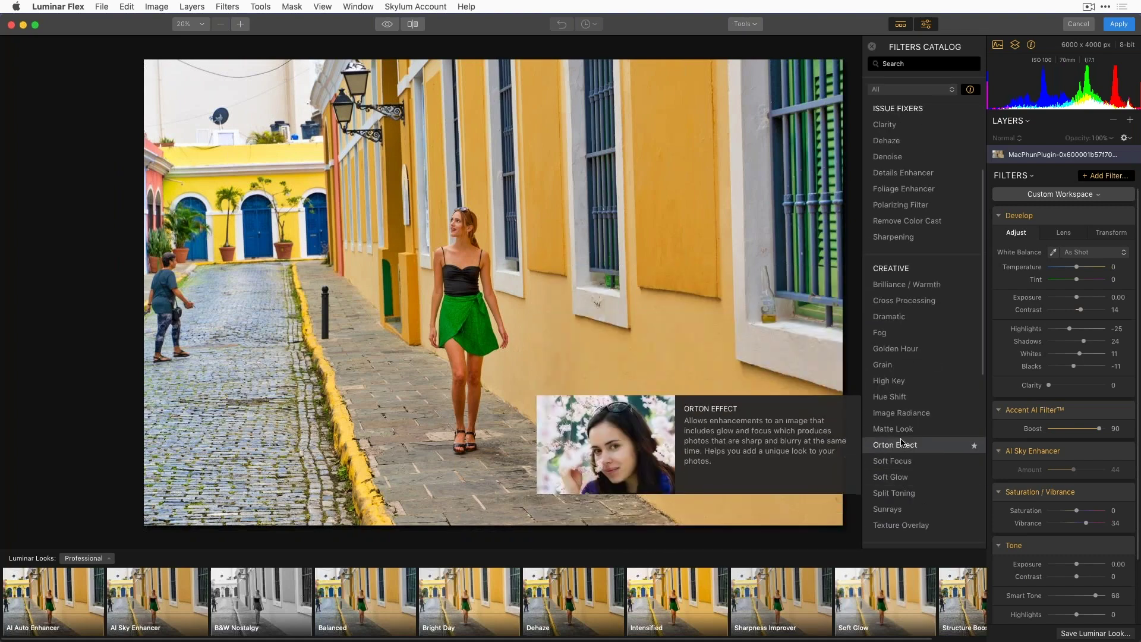
pyautogui.scroll(-10, 904, 416)
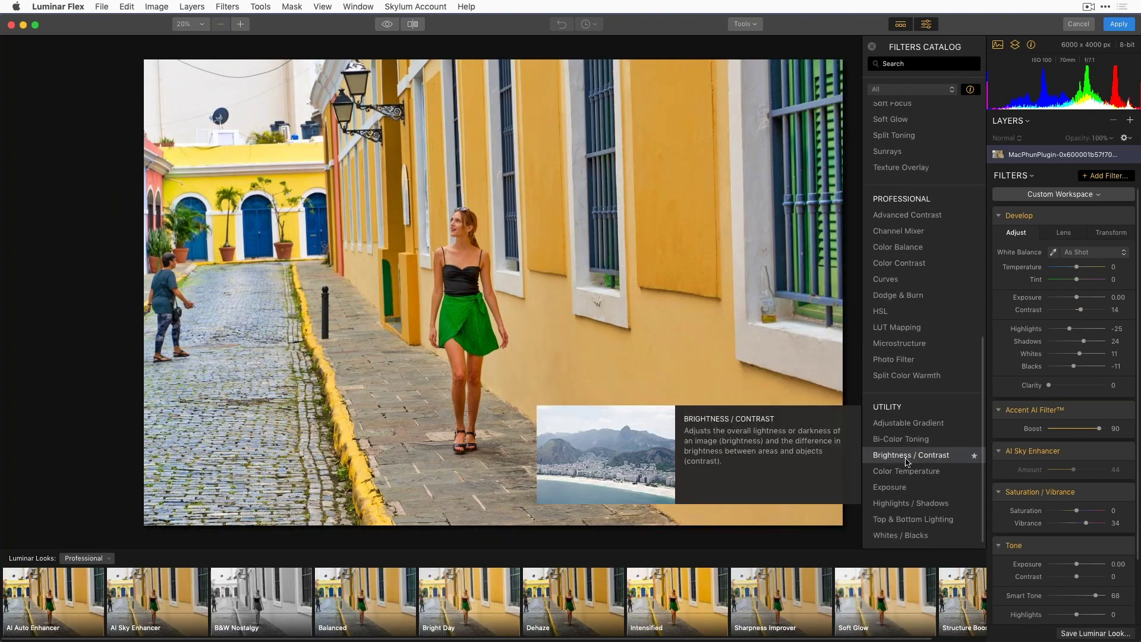
pyautogui.click(900, 319)
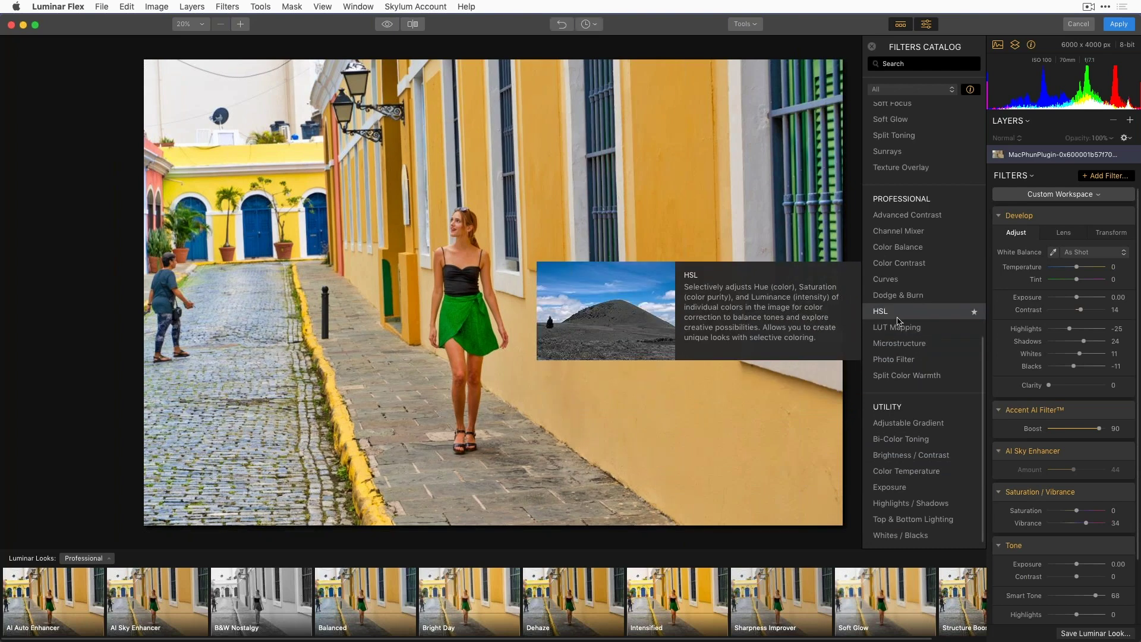
pyautogui.moveTo(1079, 536); pyautogui.dragTo(1071, 536)
pyautogui.click(1016, 481)
pyautogui.moveTo(1077, 538)
pyautogui.mouseDown()
pyautogui.moveTo(1104, 530)
pyautogui.moveTo(1070, 535)
pyautogui.mouseUp()
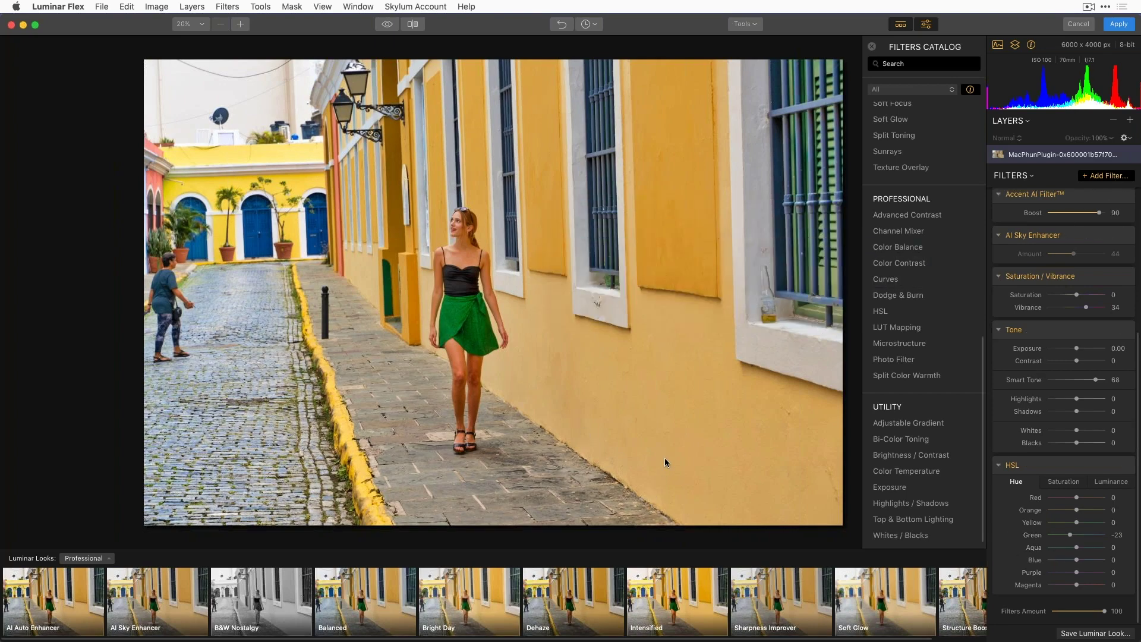
# Step: Create a new adjustment layer and add a Golden Hour filter to it with Amount 8
pyautogui.scroll(5, 924, 289)
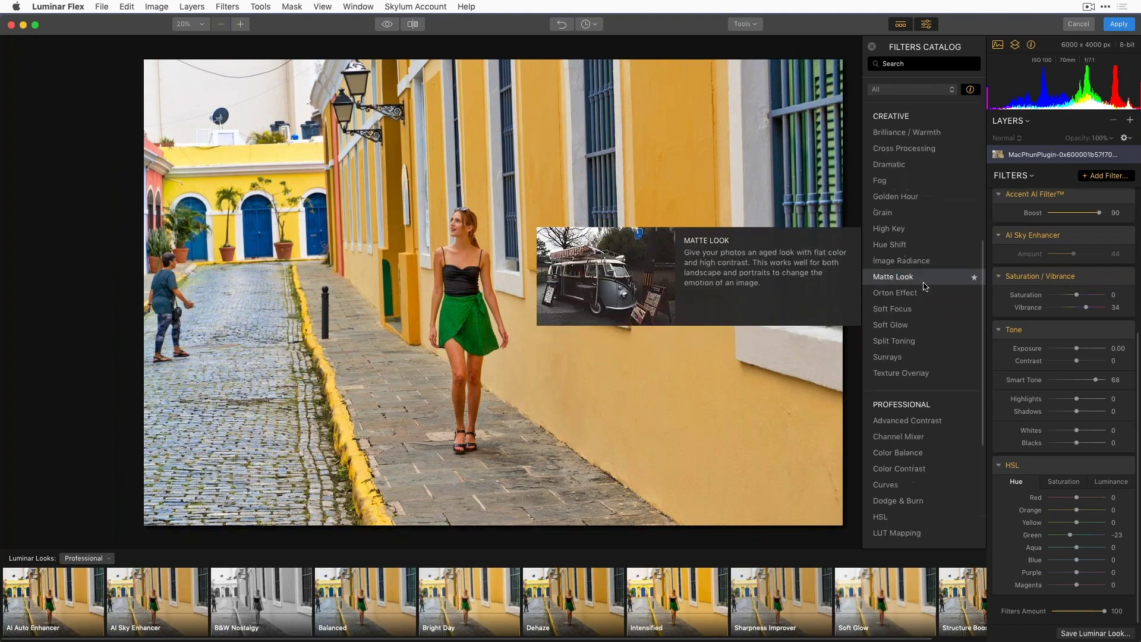
pyautogui.scroll(5, 925, 288)
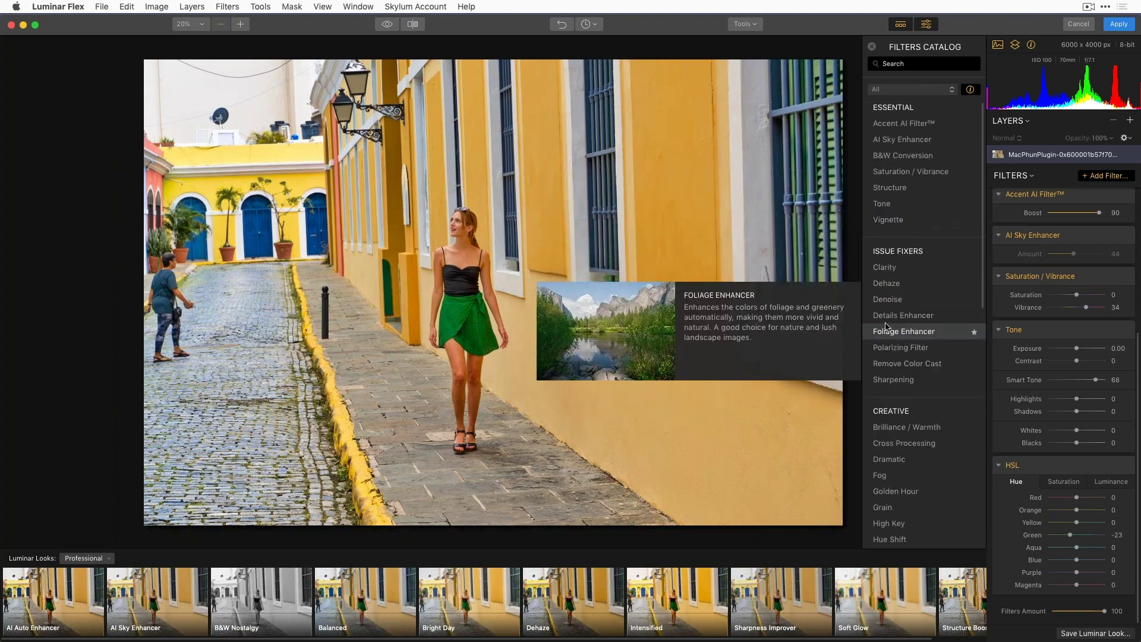
pyautogui.scroll(-2, 888, 450)
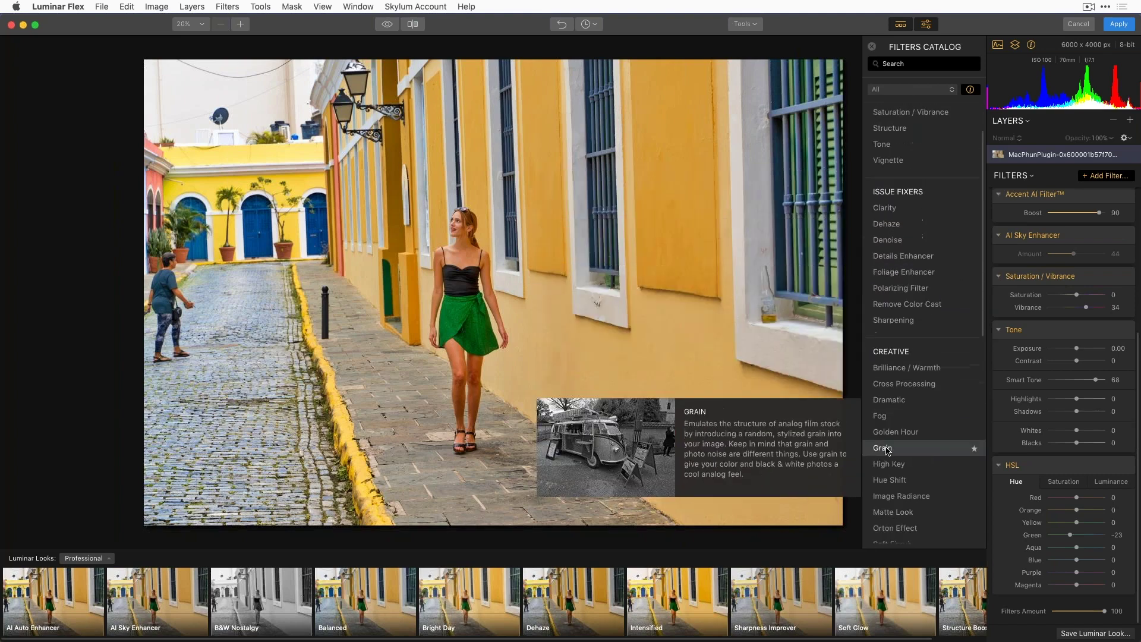
pyautogui.scroll(-1, 888, 450)
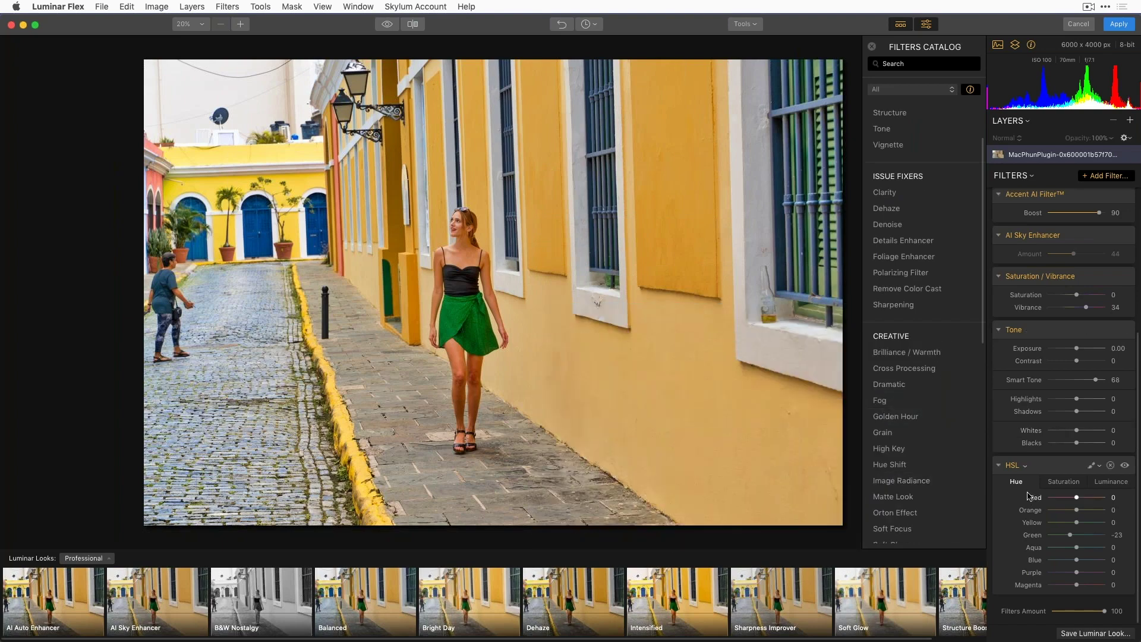
pyautogui.click(1130, 120)
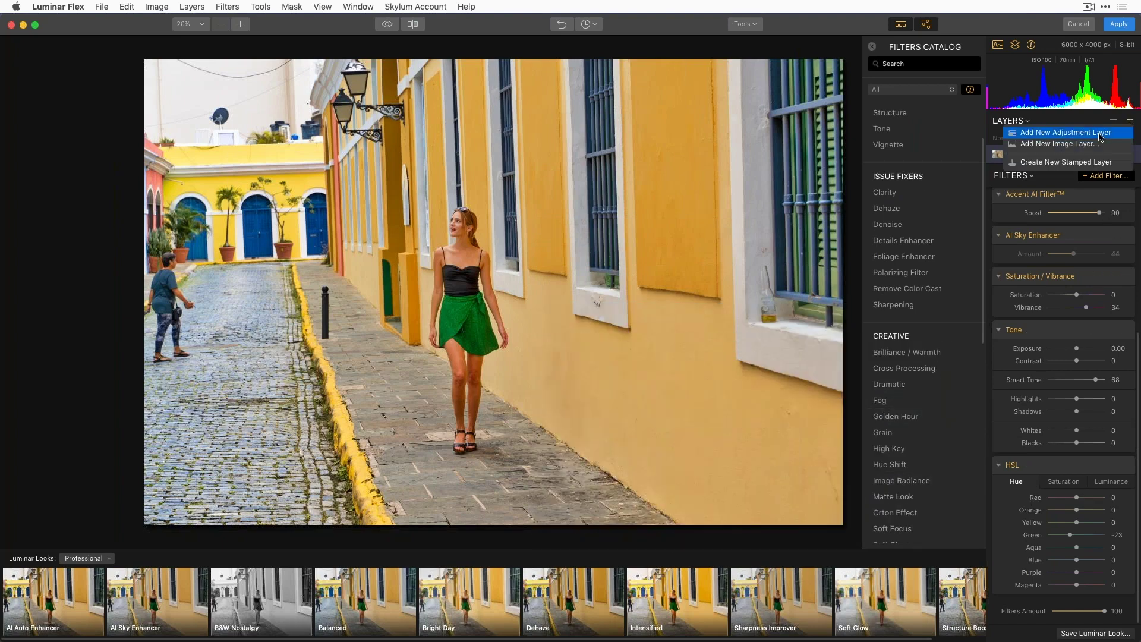
pyautogui.click(1046, 128)
pyautogui.click(897, 433)
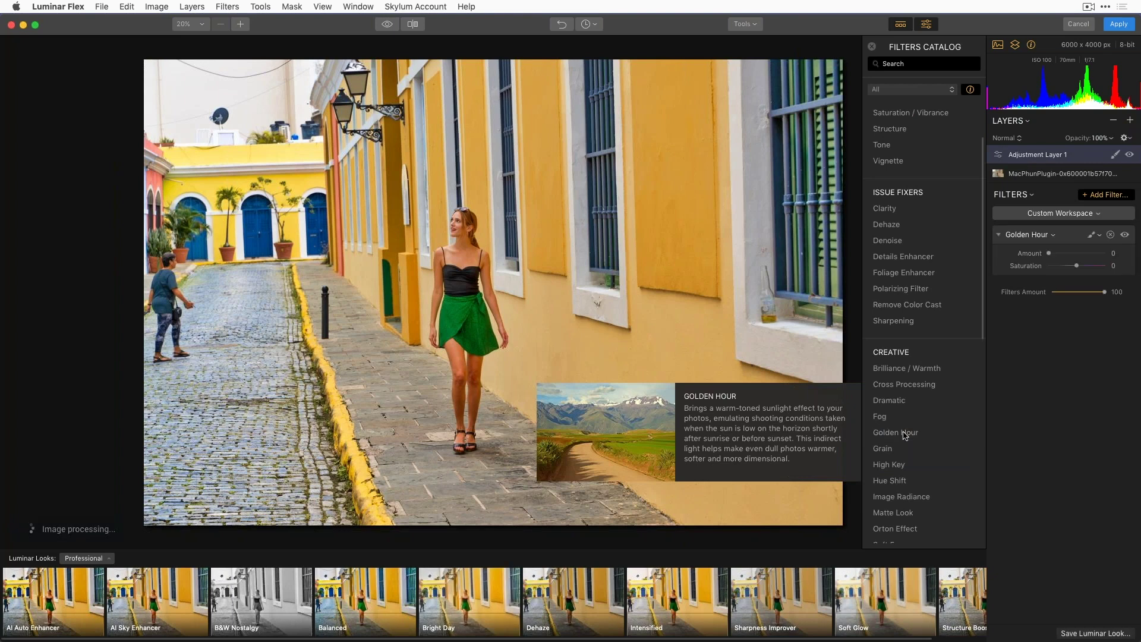
pyautogui.moveTo(1047, 254); pyautogui.dragTo(1051, 255)
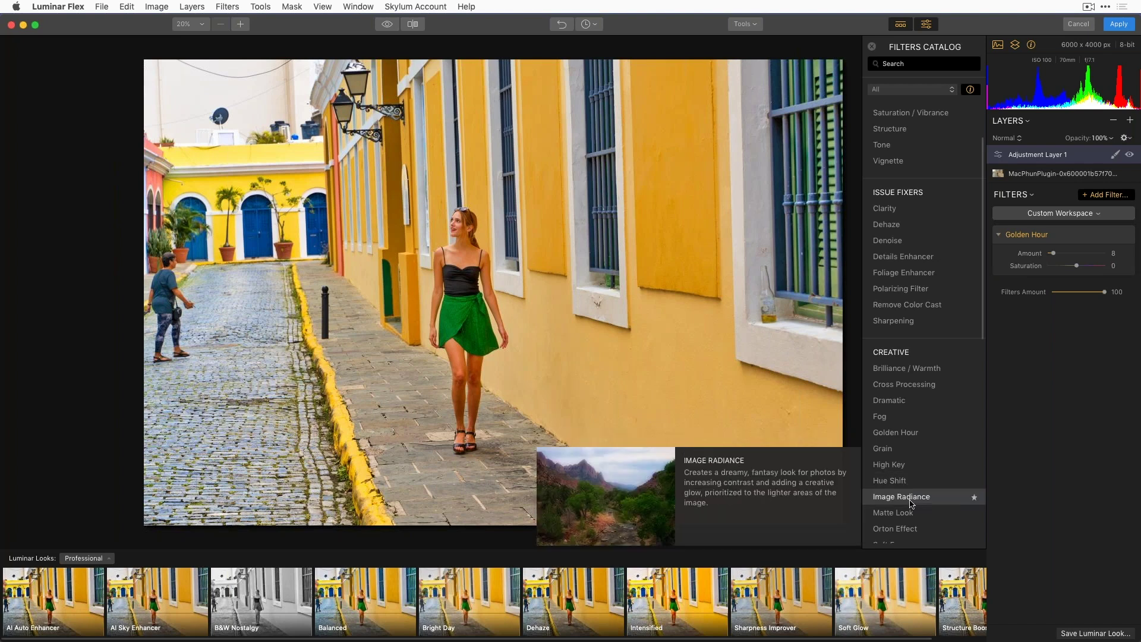
# Step: Add a High Key filter with Amount 27 and Saturation 70, and apply the edits to the Photoshop layer
pyautogui.scroll(-1, 900, 424)
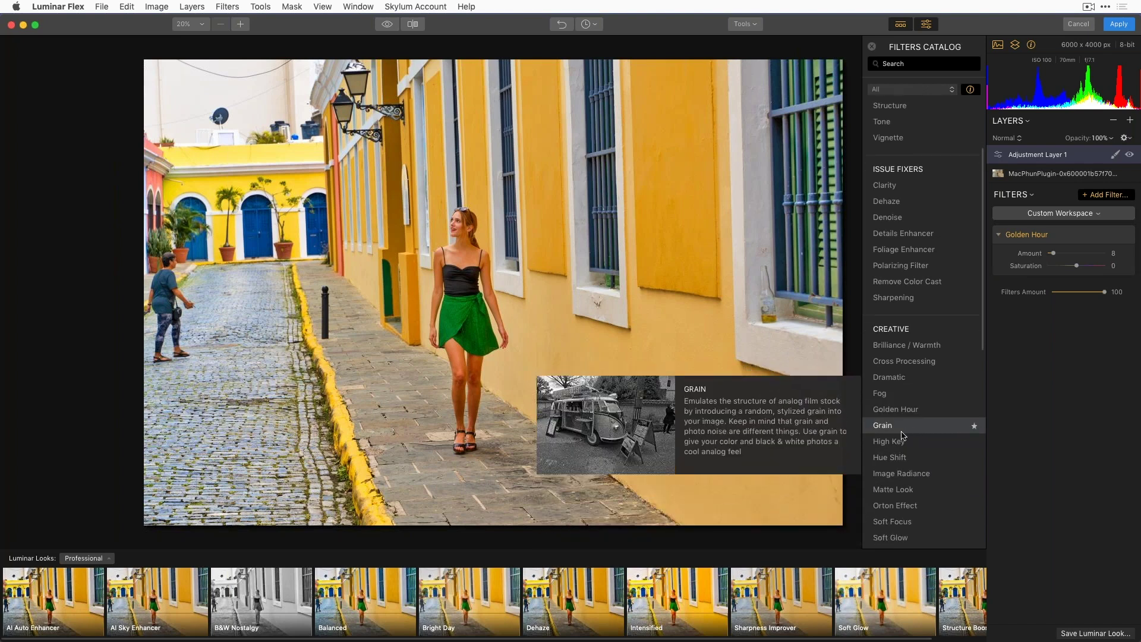
pyautogui.click(903, 441)
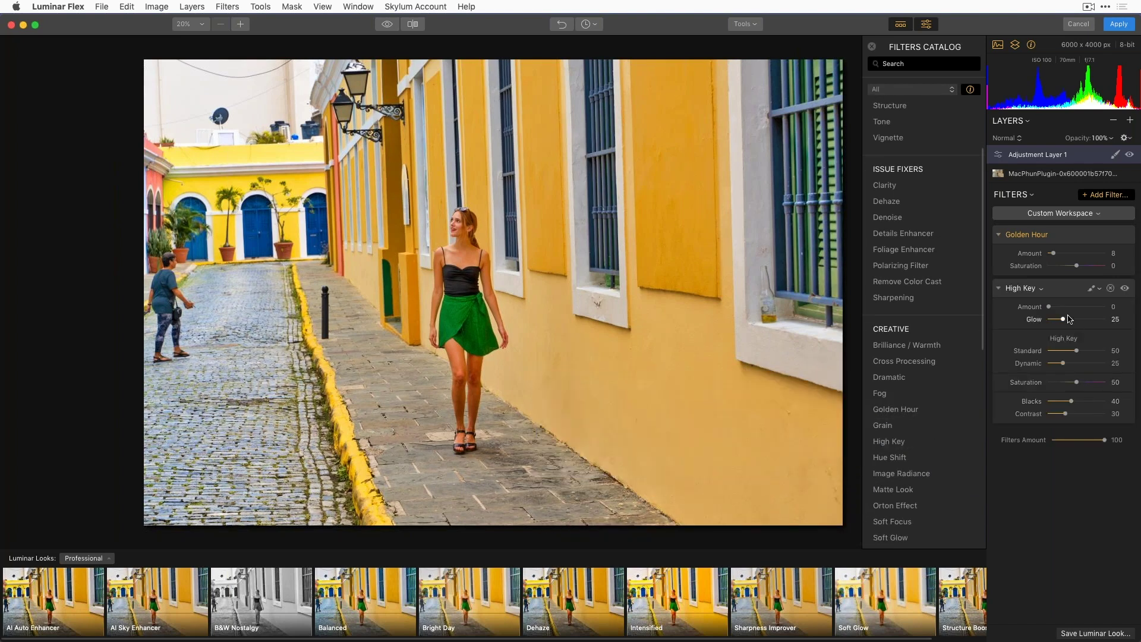
pyautogui.moveTo(1048, 307); pyautogui.dragTo(1064, 309)
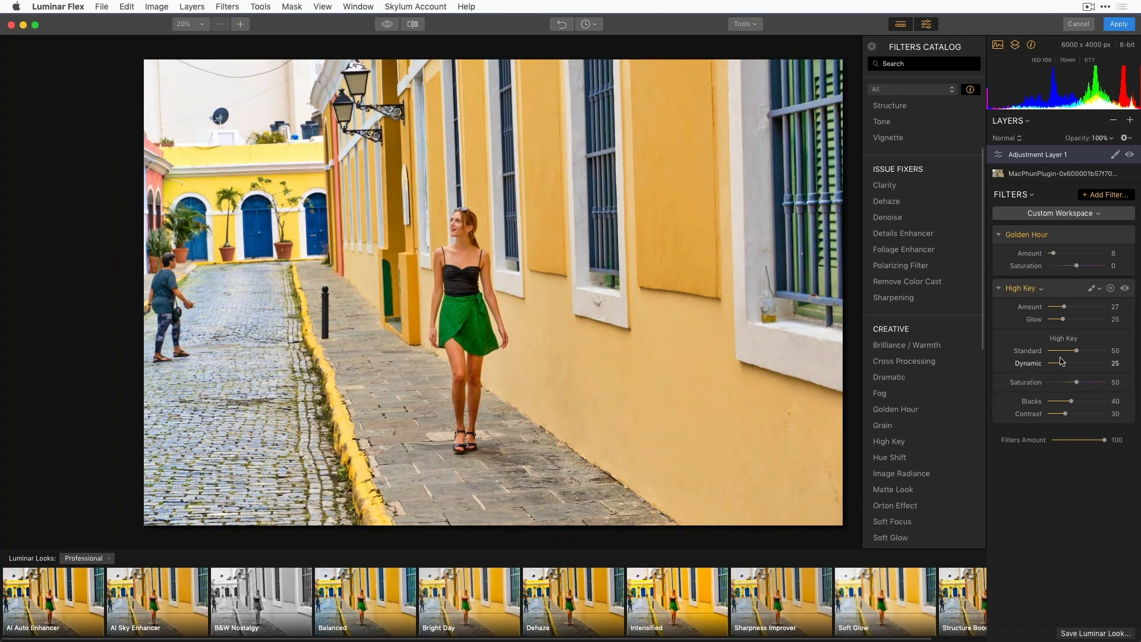
pyautogui.moveTo(1077, 383); pyautogui.dragTo(1088, 383)
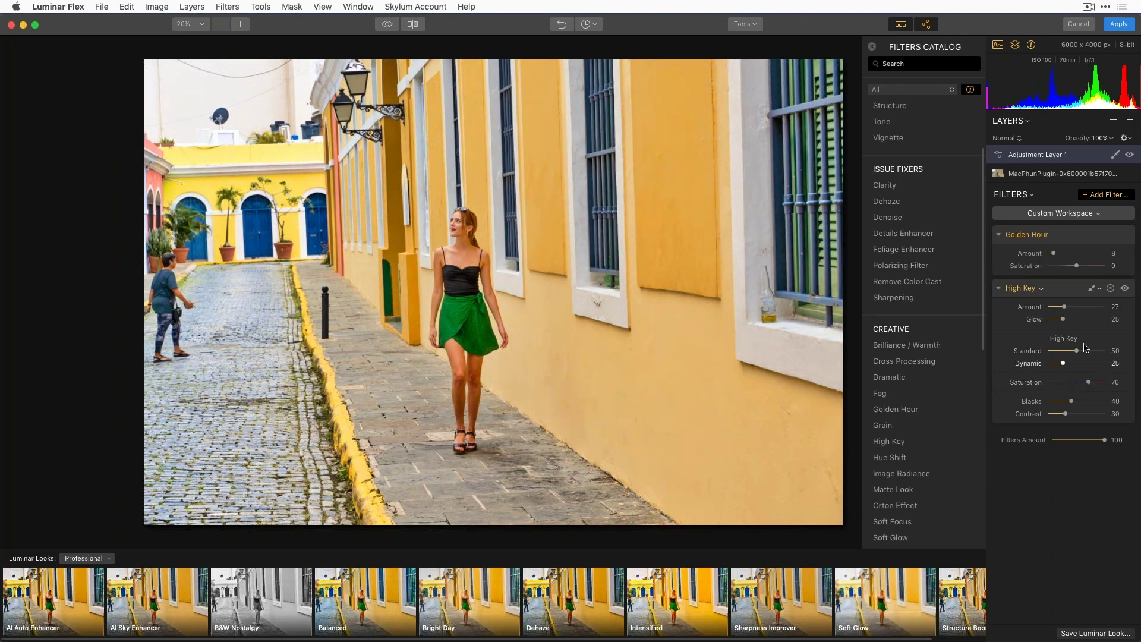
pyautogui.click(1119, 25)
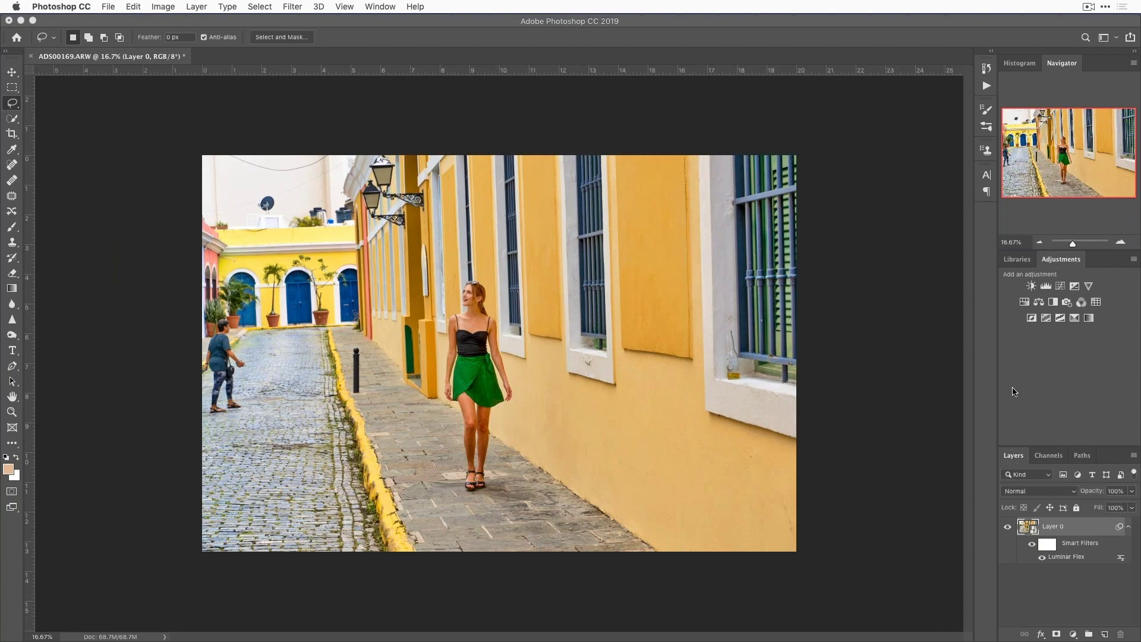
# Step: Switch to Adobe Lightroom Classic CC and go to the first photos of the library
pyautogui.press('super+Tab')
pyautogui.press('Escape')
pyautogui.moveTo(862, 640)
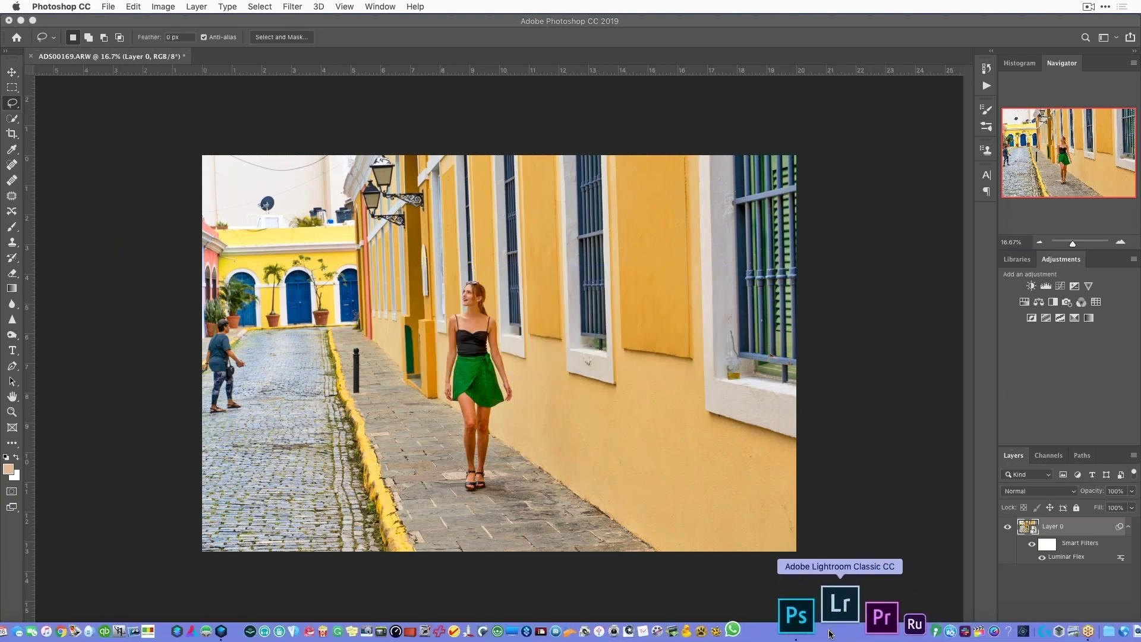
pyautogui.click(839, 605)
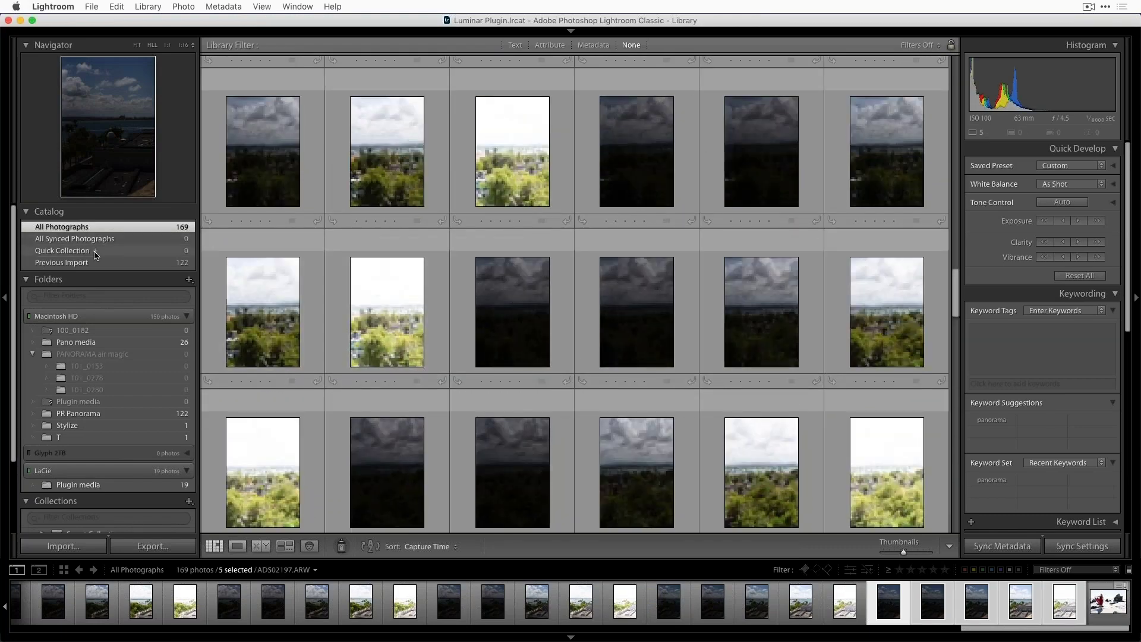
pyautogui.scroll(10, 932, 110)
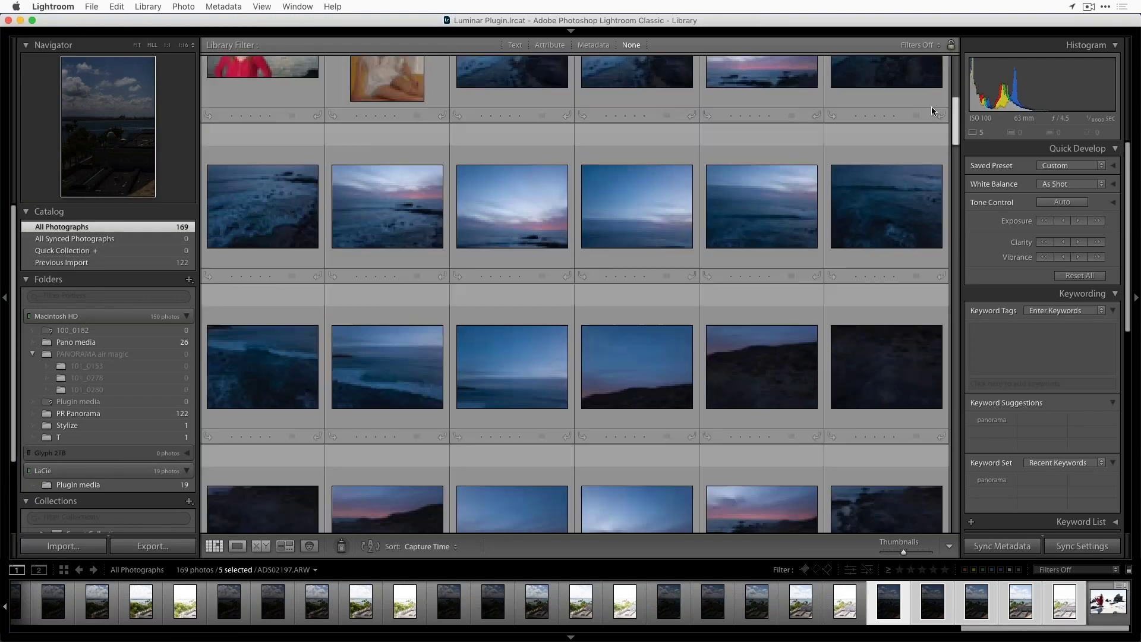
pyautogui.scroll(5, 932, 111)
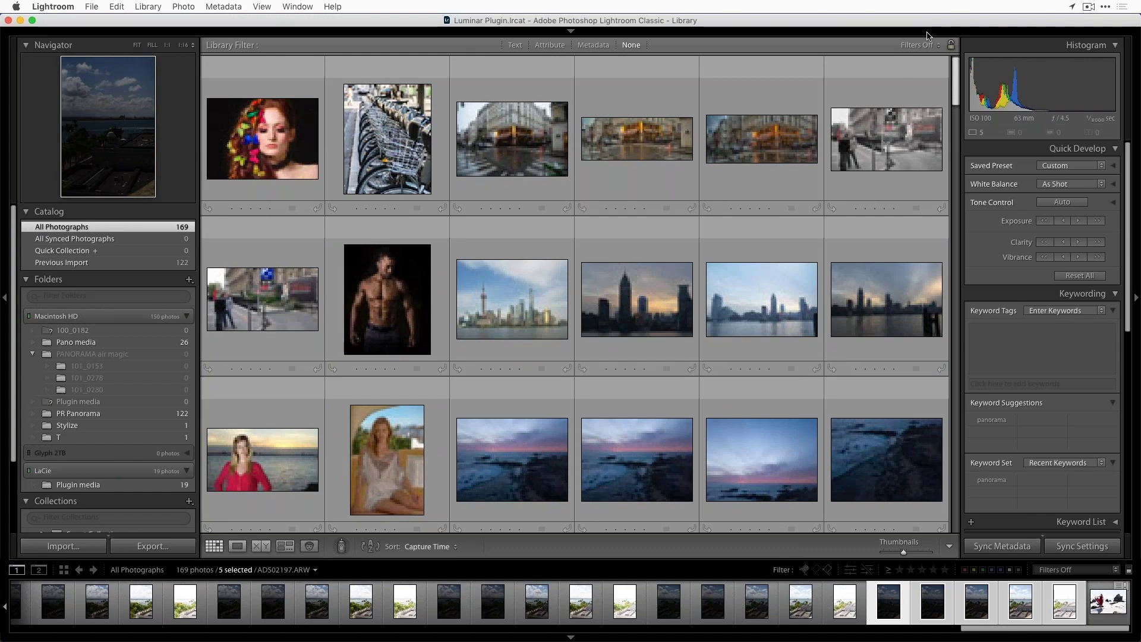
# Step: Open the portrait of the woman with butterflies in Luminar Flex as a 16-bit TIFF copy with Lightroom adjustments
pyautogui.click(234, 153)
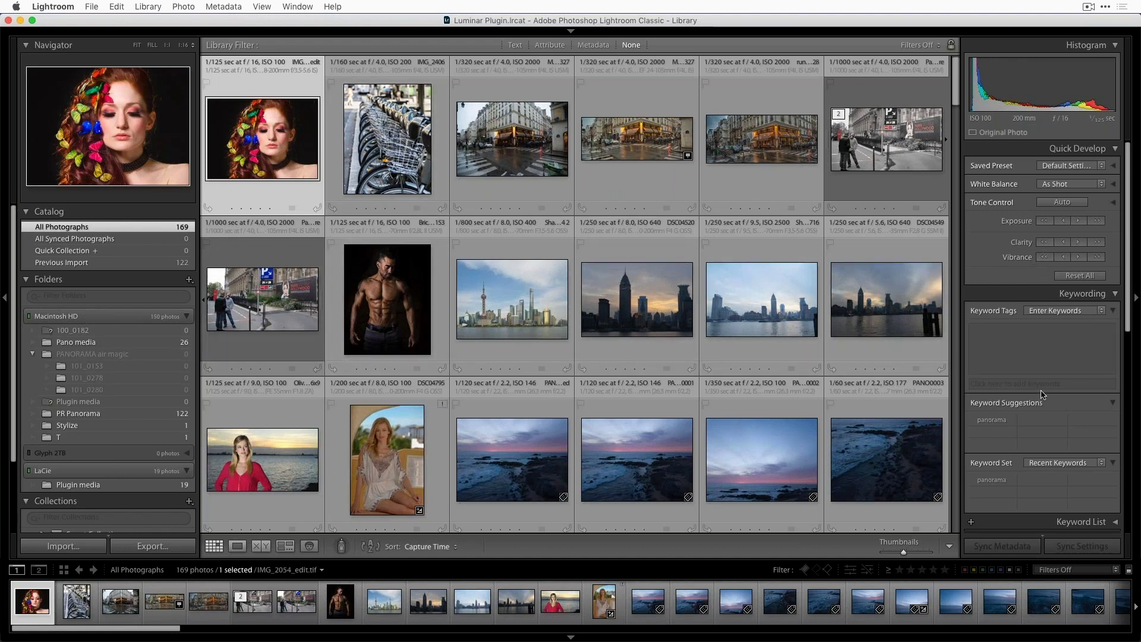
pyautogui.rightClick(240, 152)
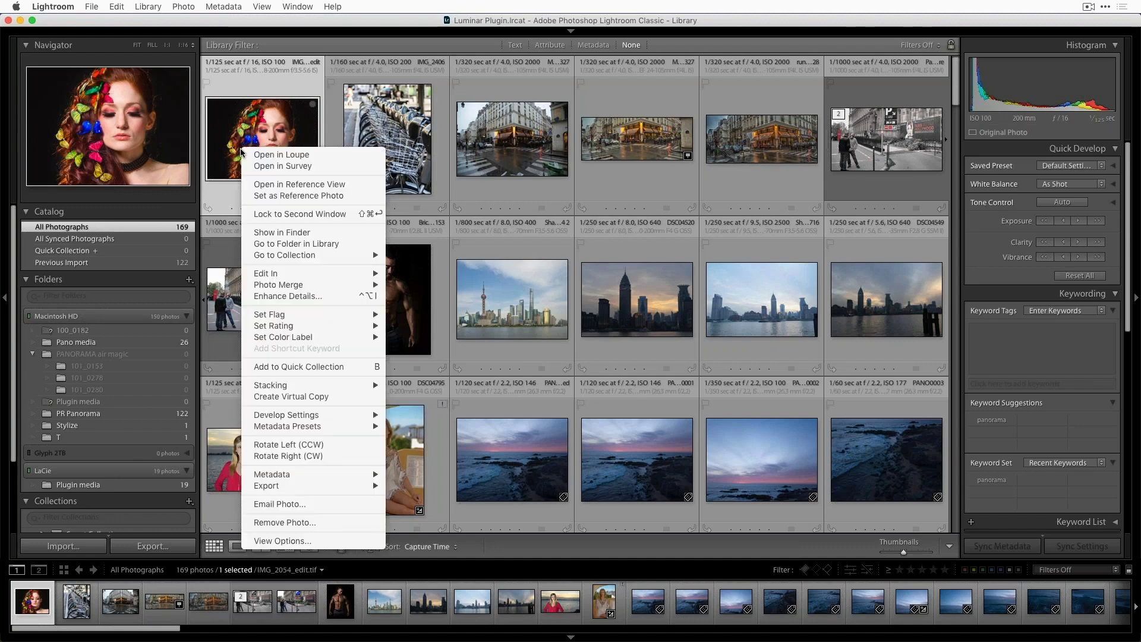
pyautogui.moveTo(257, 277)
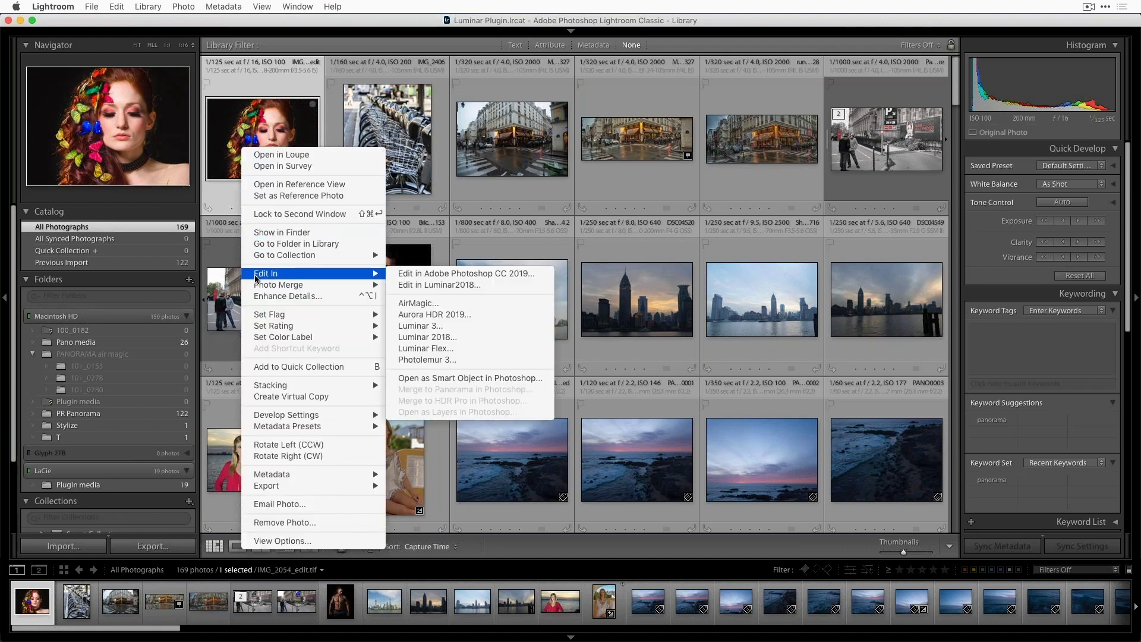
pyautogui.click(492, 349)
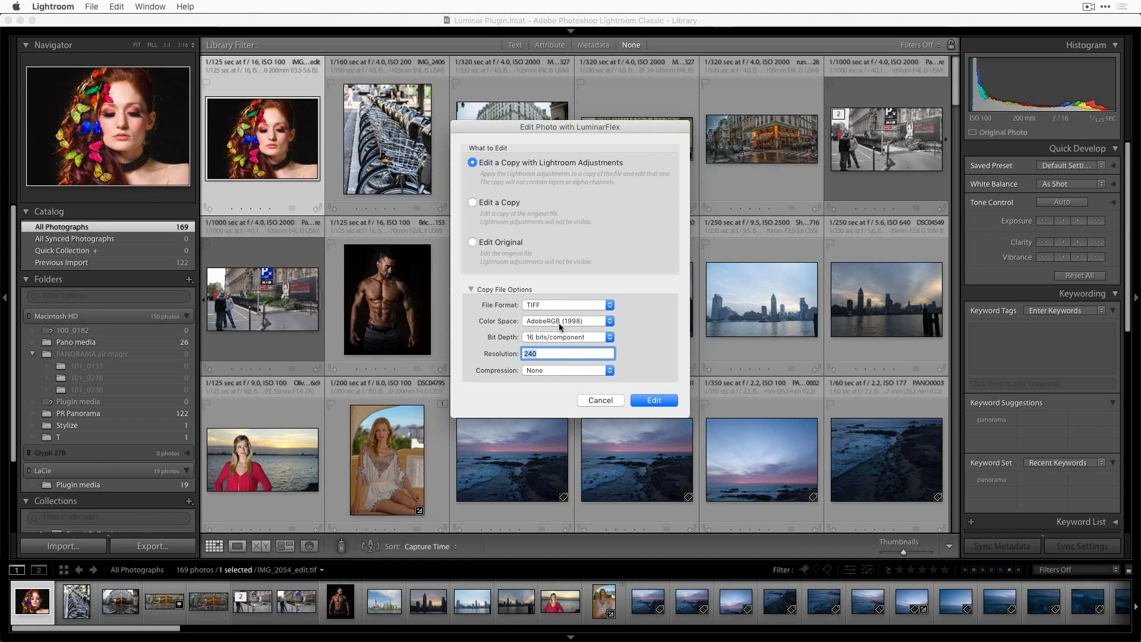
pyautogui.click(654, 400)
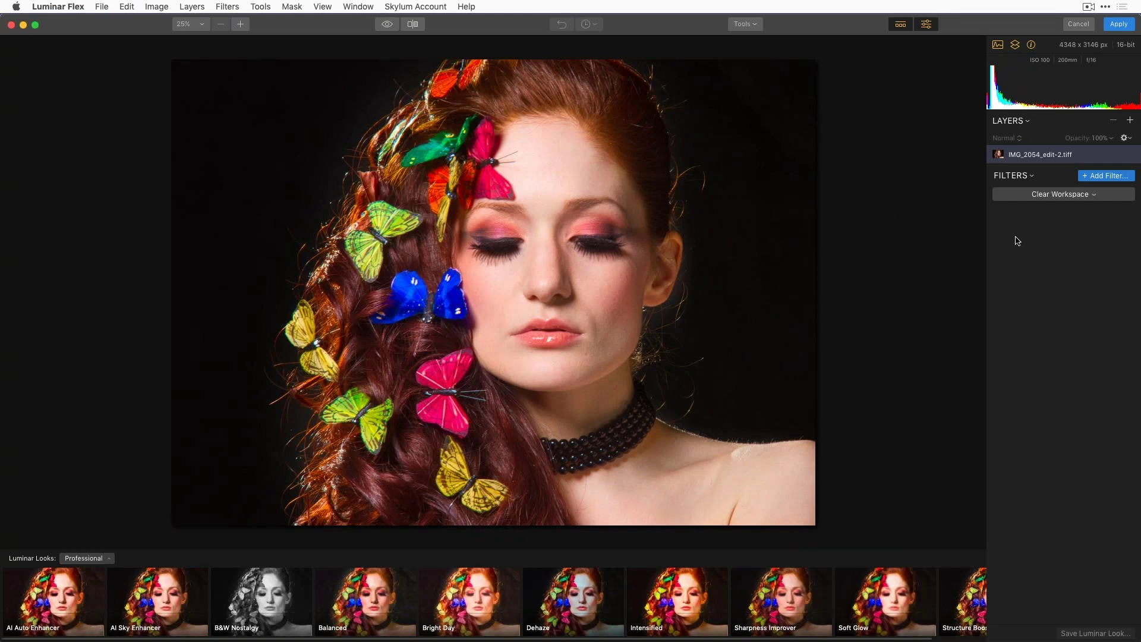
# Step: Add an Orton Effect filter with Amount 64 to the portrait and apply the edit back to Lightroom
pyautogui.click(1112, 177)
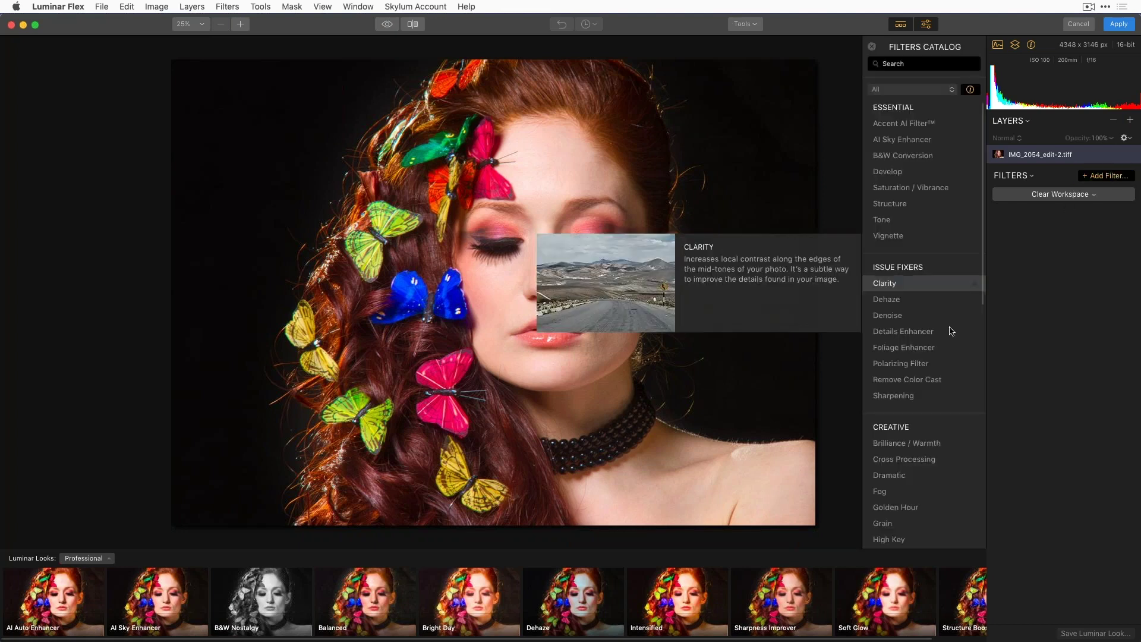
pyautogui.scroll(-5, 927, 383)
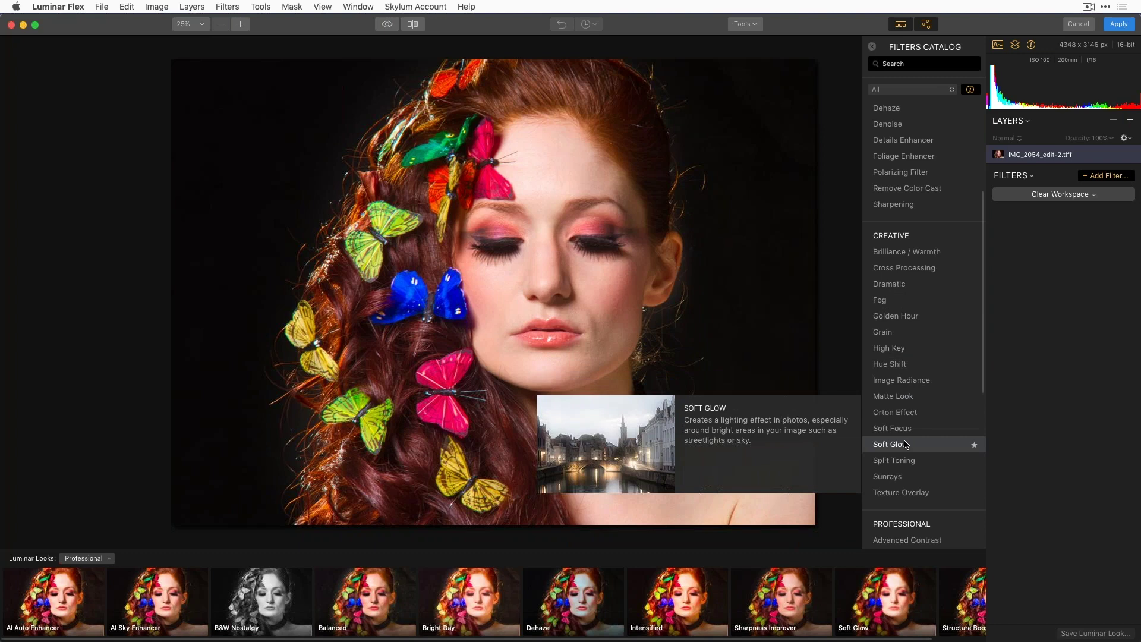
pyautogui.click(907, 412)
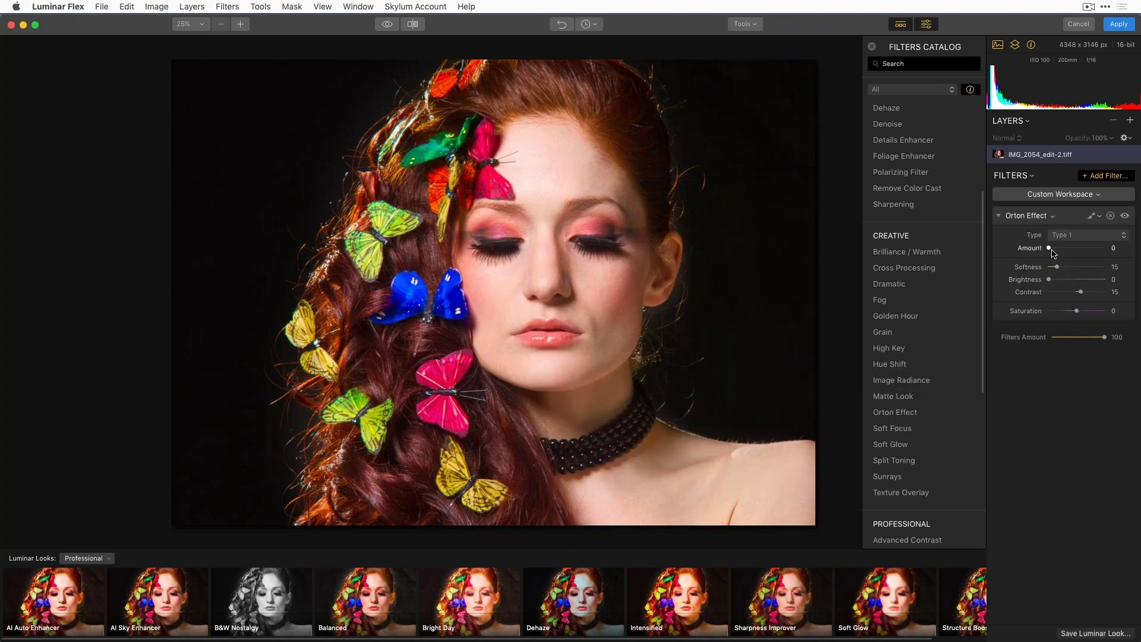
pyautogui.moveTo(1050, 250); pyautogui.dragTo(1093, 247)
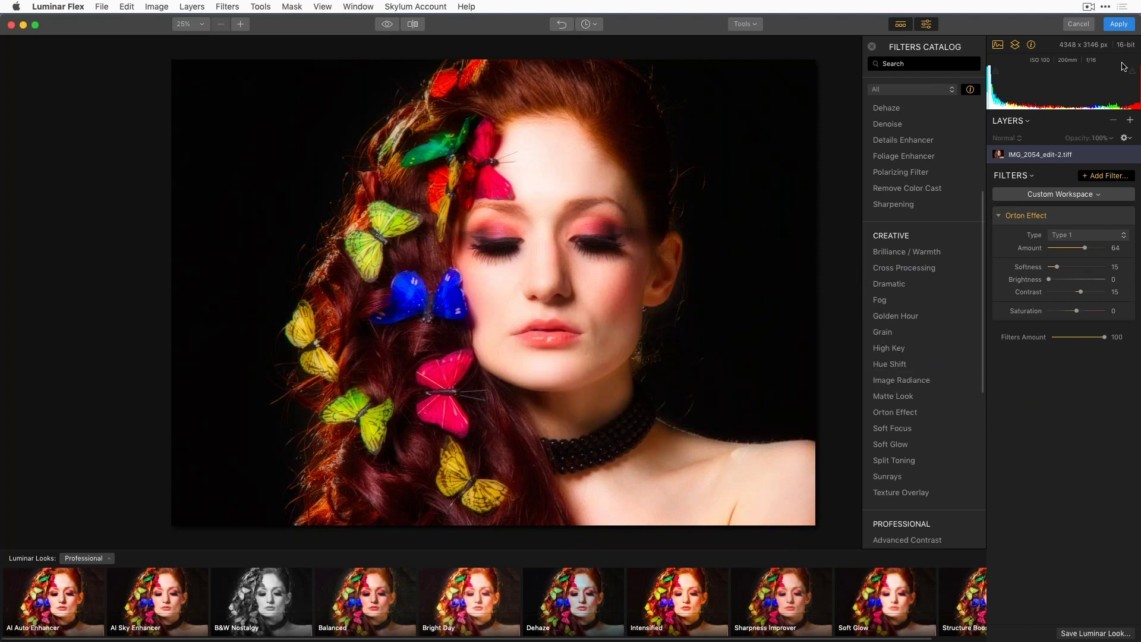
pyautogui.click(1118, 25)
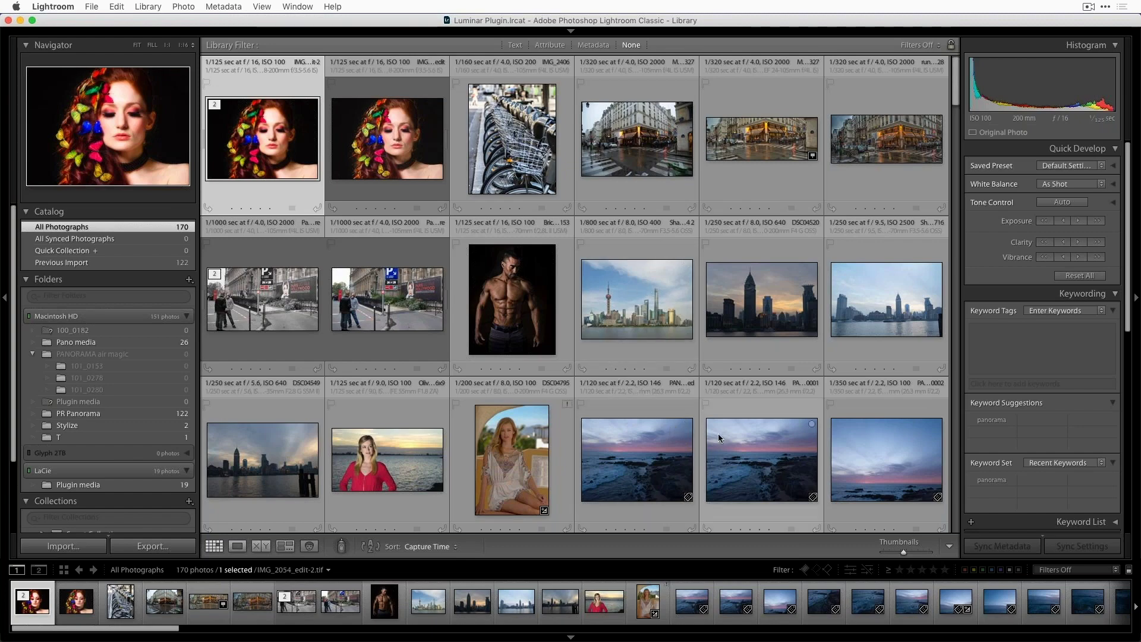
# Step: Filter the library by metadata to the Raw file type and select the skyline photo DSC04520.ARW
pyautogui.scroll(-4, 640, 440)
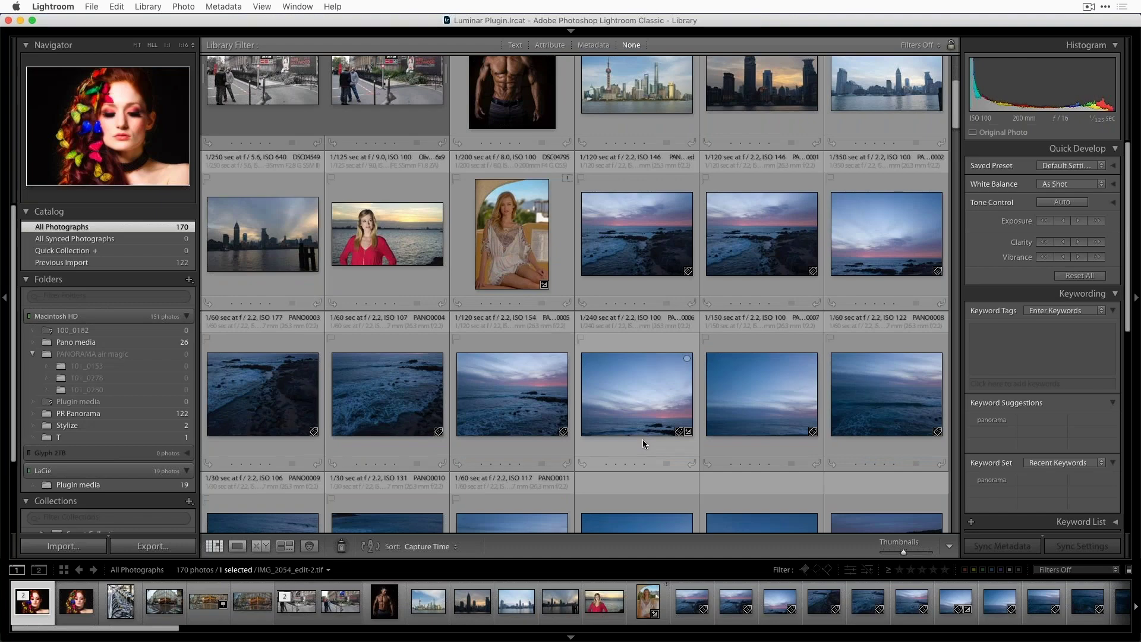
pyautogui.scroll(4, 643, 439)
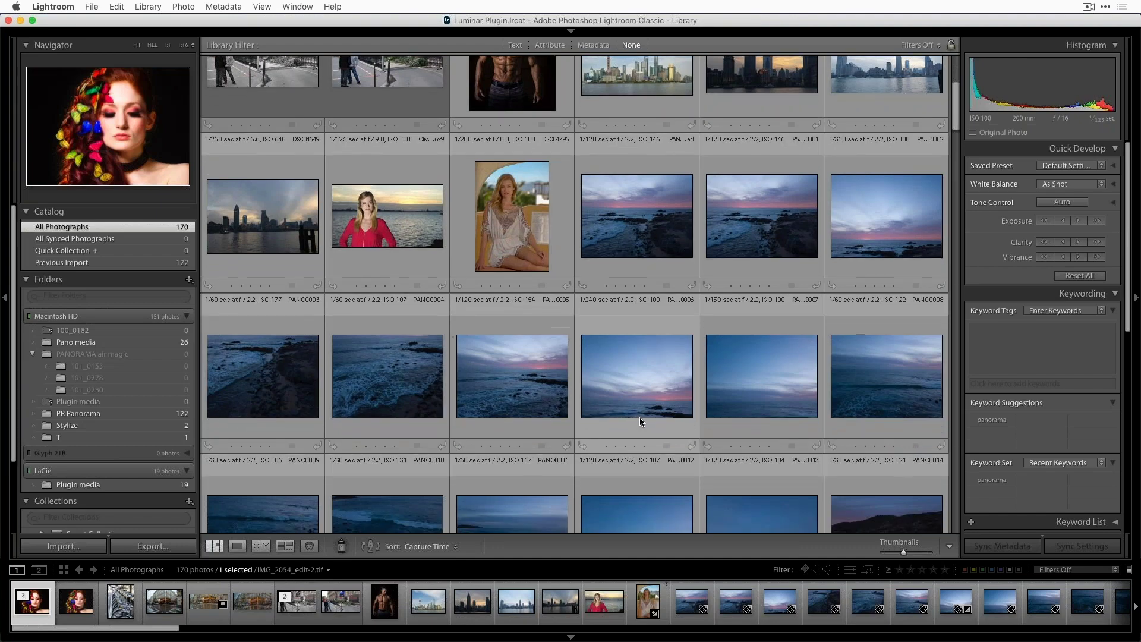
pyautogui.click(589, 44)
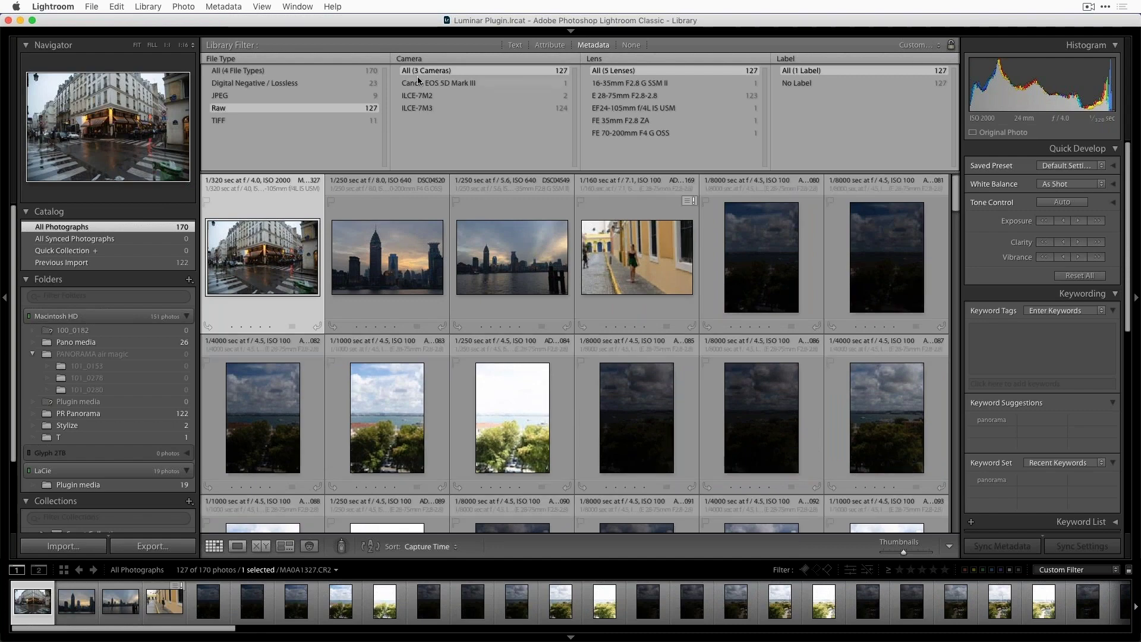
pyautogui.click(439, 60)
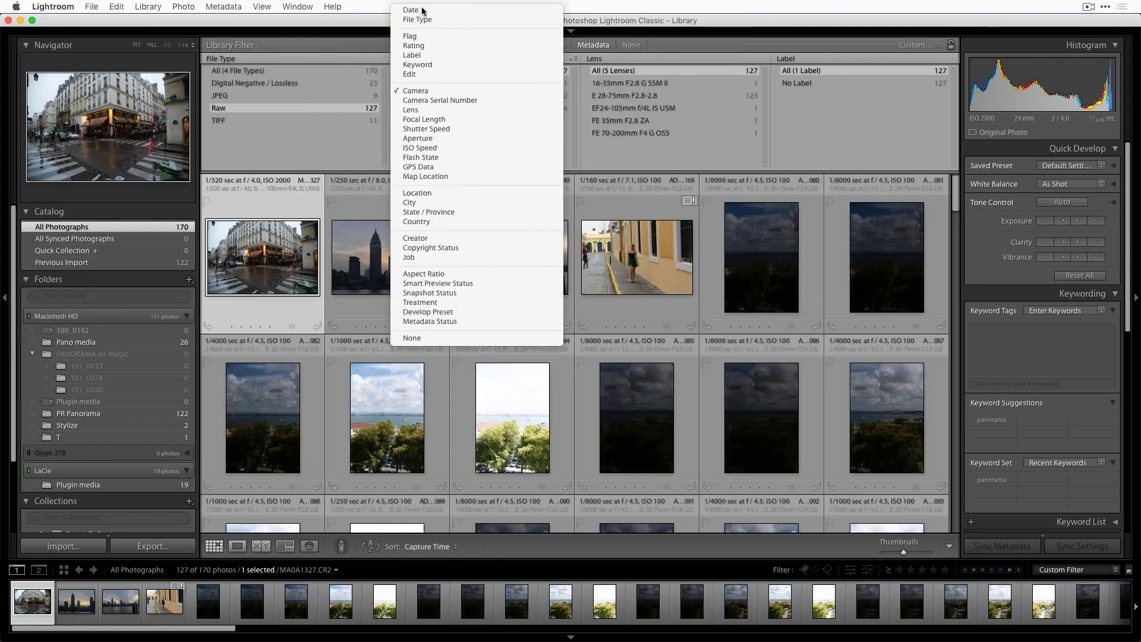
pyautogui.click(421, 19)
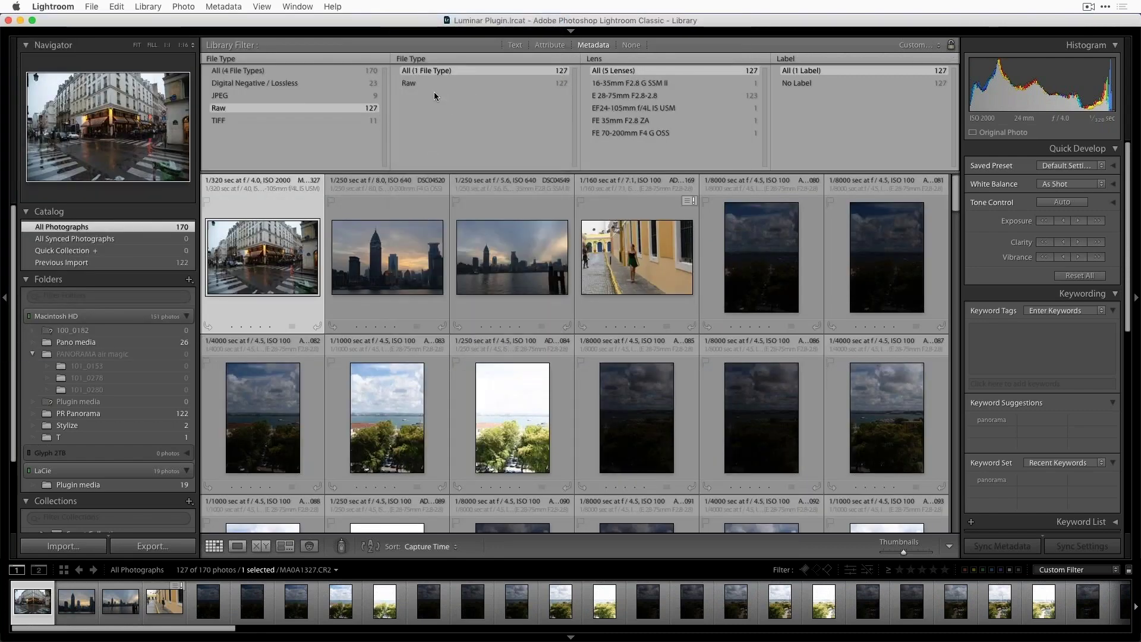
pyautogui.click(426, 83)
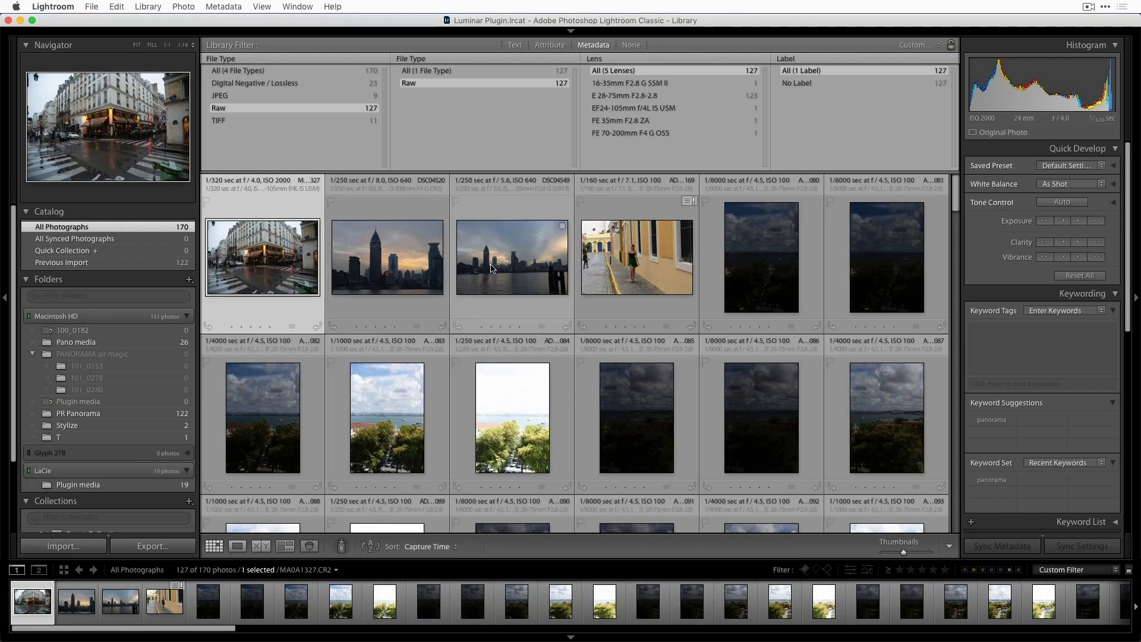
pyautogui.click(401, 260)
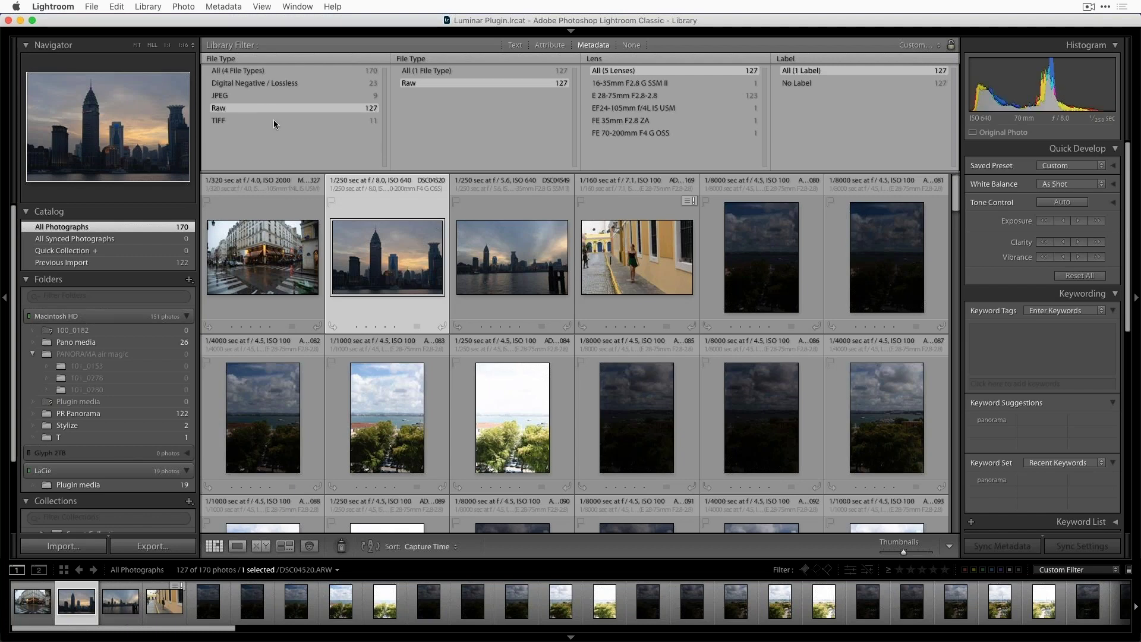
pyautogui.rightClick(361, 242)
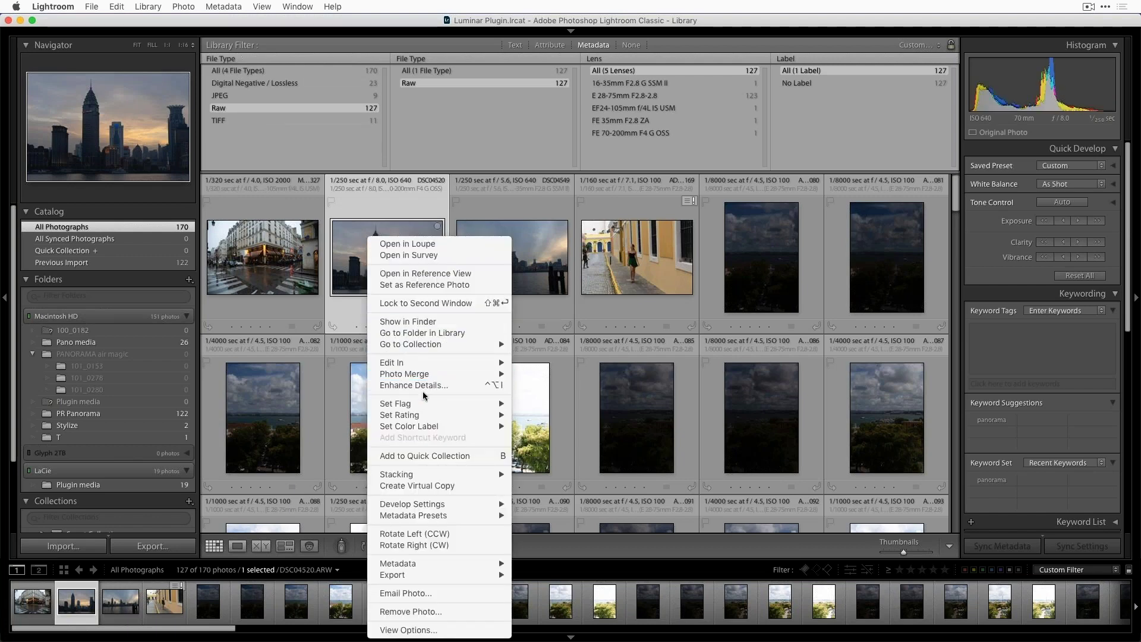
pyautogui.moveTo(440, 373)
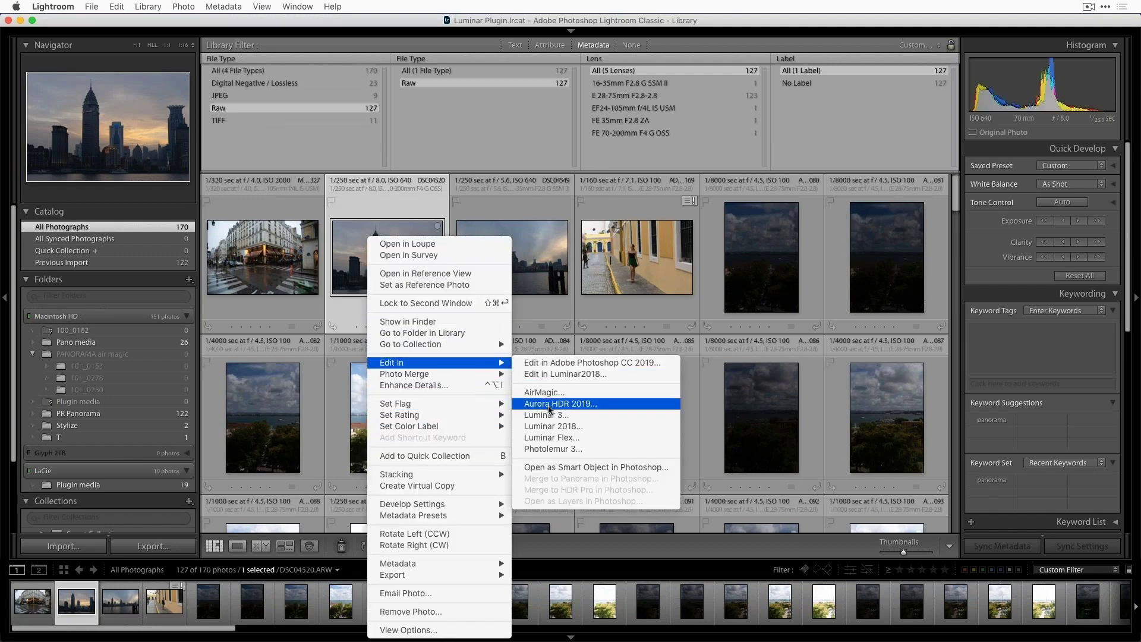
pyautogui.click(555, 427)
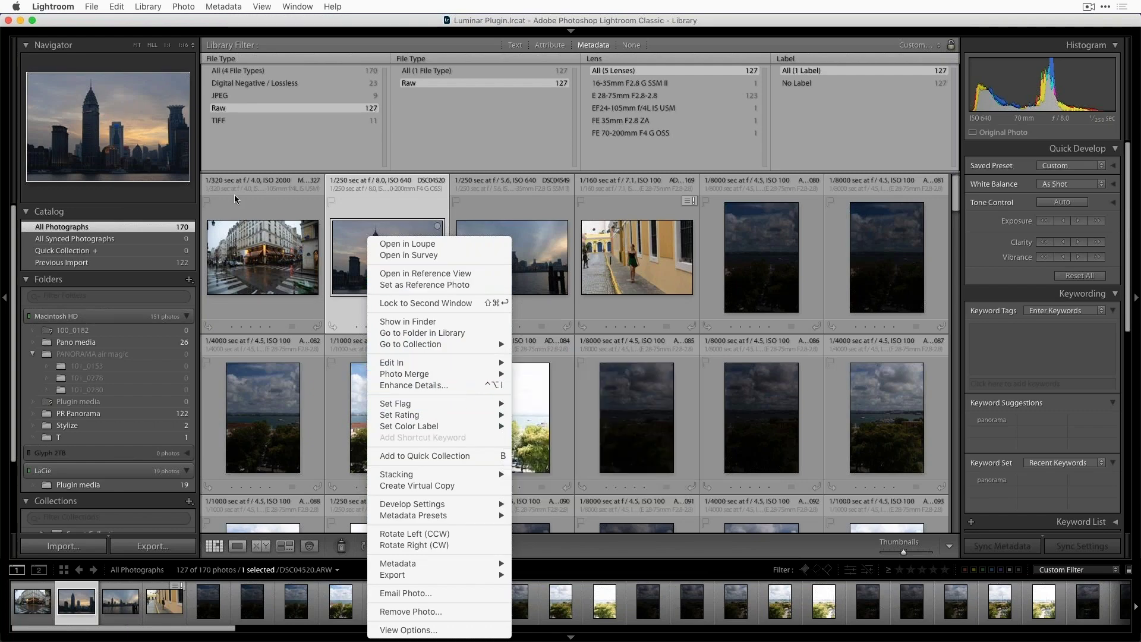
pyautogui.click(250, 152)
# Step: Transfer the selected raw skyline photo from Lightroom to Luminar Flex
pyautogui.click(92, 7)
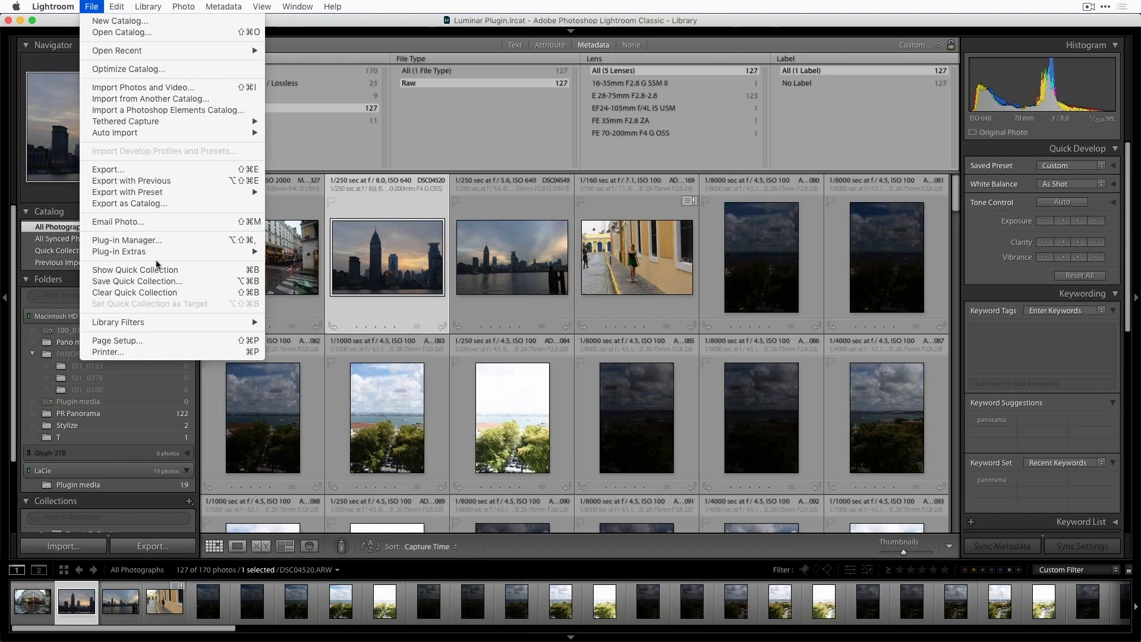
pyautogui.moveTo(150, 255)
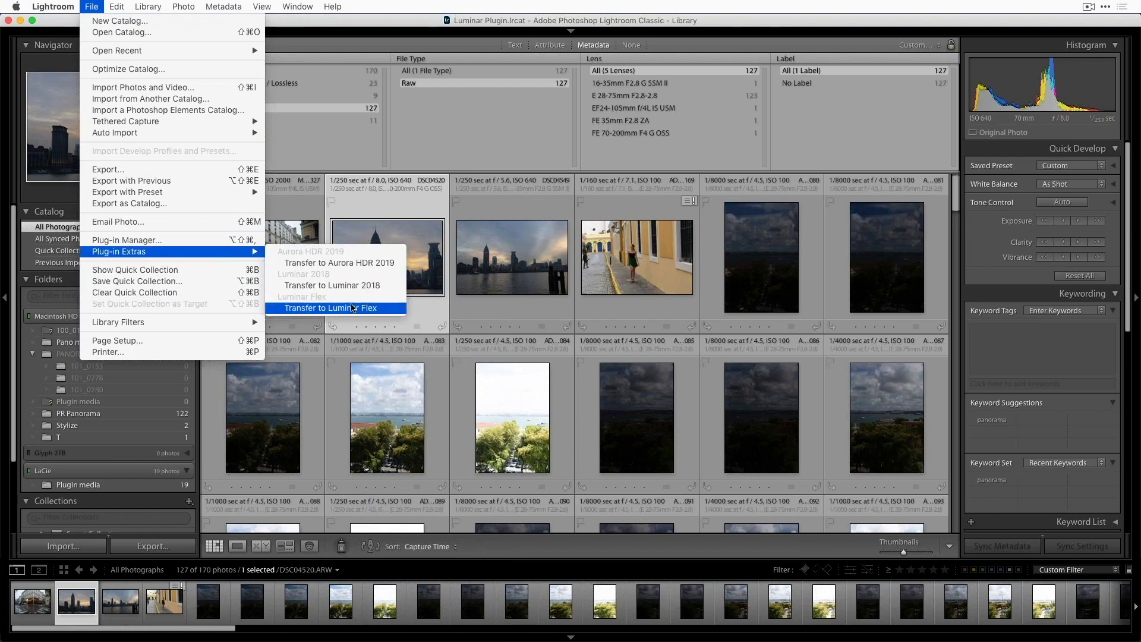
pyautogui.click(357, 308)
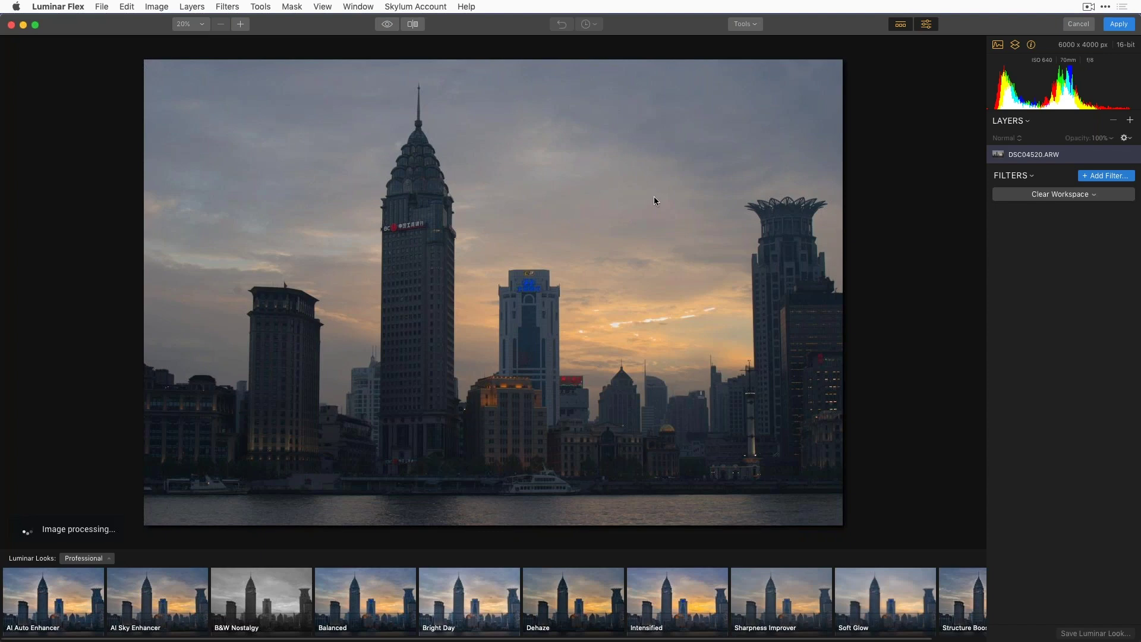
# Step: Load the Image Aware workspace and set Accent AI Filter Boost to 39 and AI Sky Enhancer Amount to 87
pyautogui.click(1083, 196)
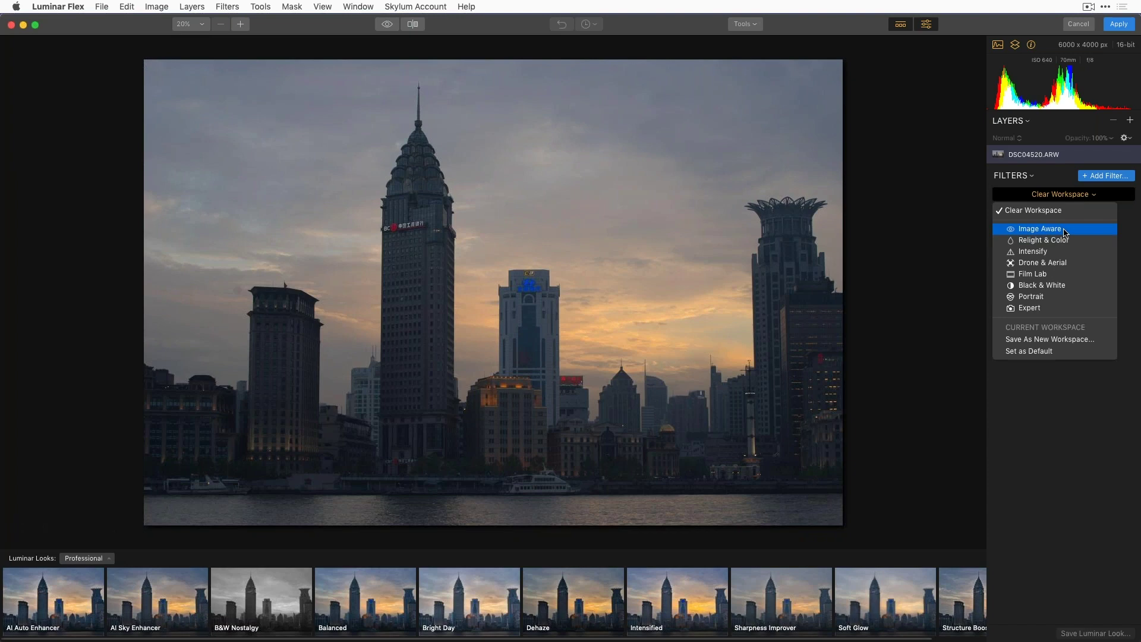
pyautogui.click(1064, 232)
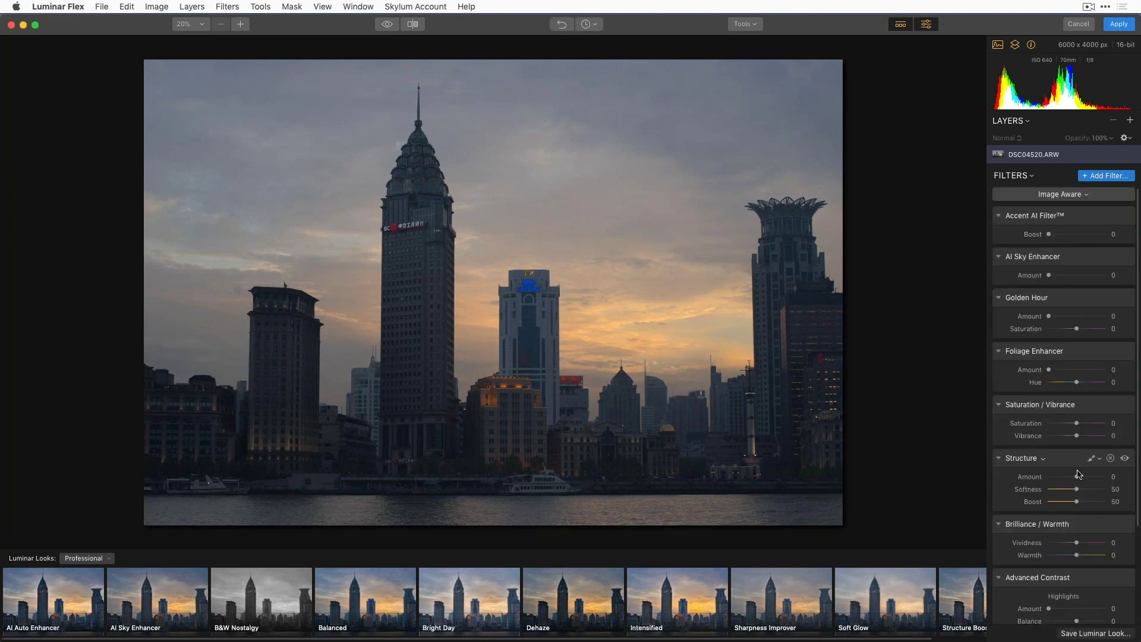
pyautogui.moveTo(1048, 234)
pyautogui.mouseDown()
pyautogui.moveTo(1080, 234)
pyautogui.moveTo(1070, 234)
pyautogui.mouseUp()
pyautogui.moveTo(1048, 275); pyautogui.dragTo(1097, 276)
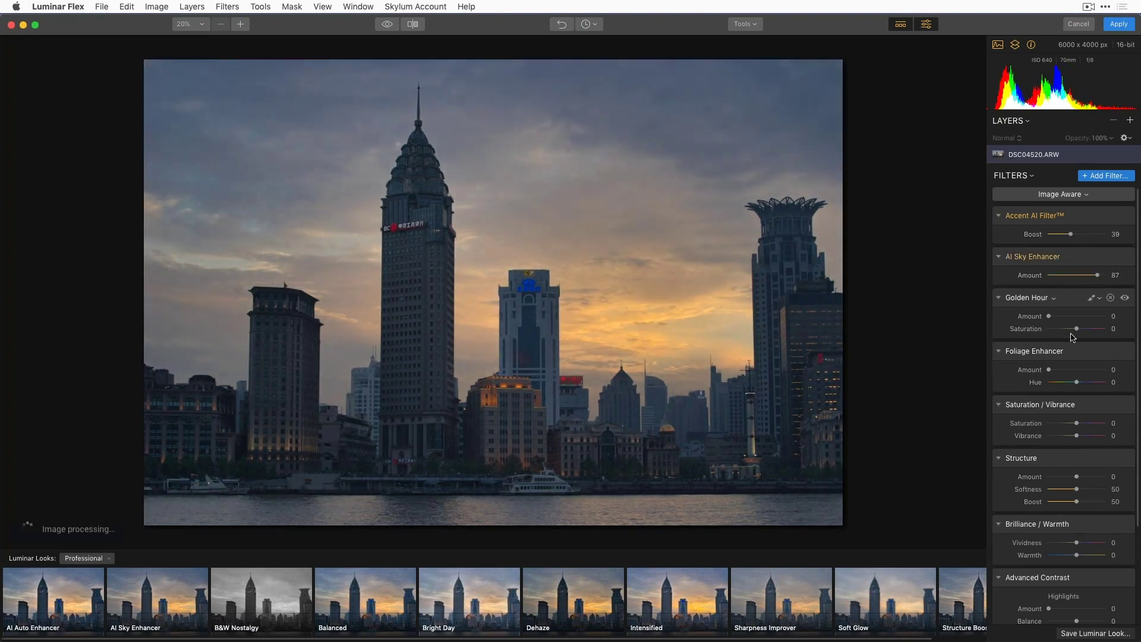
# Step: Set the Golden Hour Amount to 16, Vibrance to 21 and Structure Amount to 25
pyautogui.moveTo(1049, 316); pyautogui.dragTo(1058, 316)
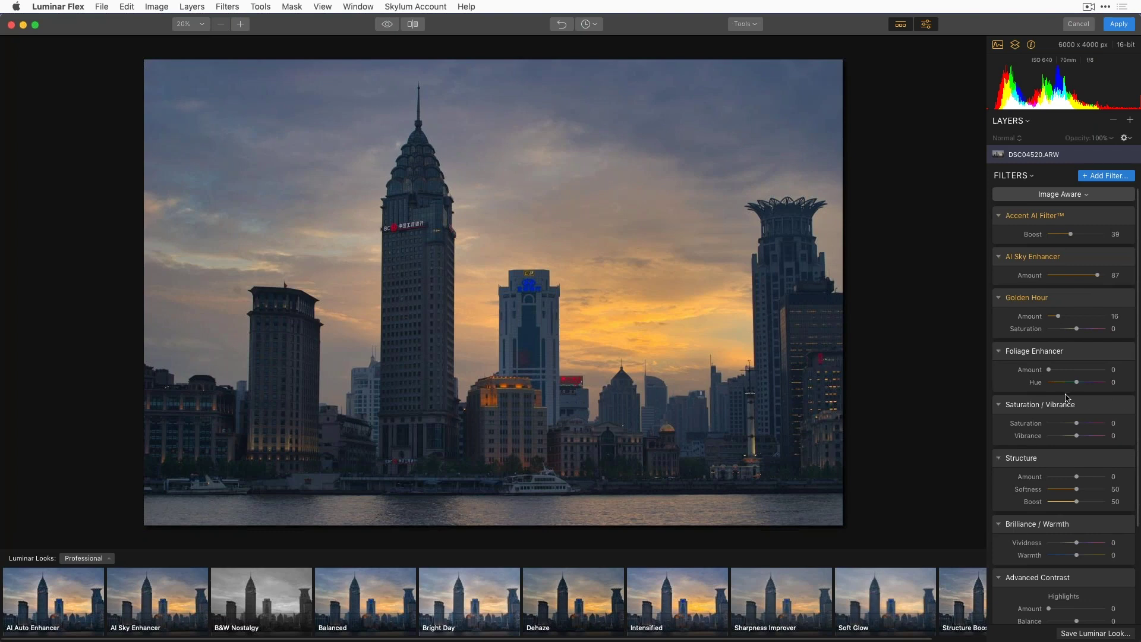
pyautogui.moveTo(1076, 436); pyautogui.dragTo(1083, 435)
pyautogui.moveTo(1076, 477); pyautogui.dragTo(1085, 477)
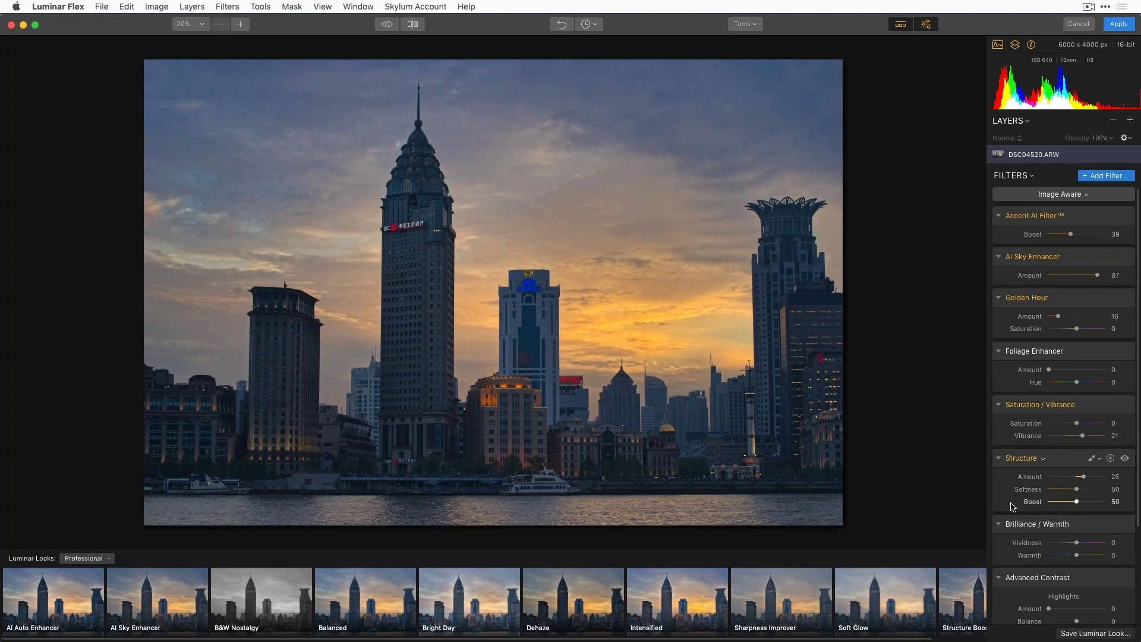
# Step: Add a brush mask to the Structure filter and paint it over the buildings along the waterfront at size 100
pyautogui.click(1099, 459)
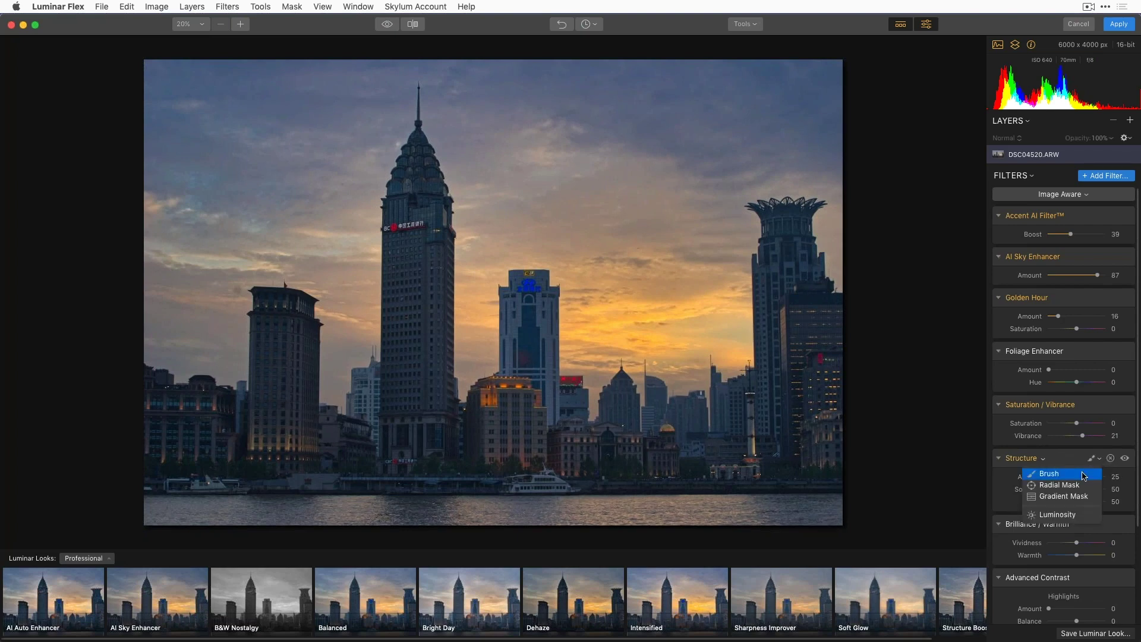
pyautogui.click(1078, 474)
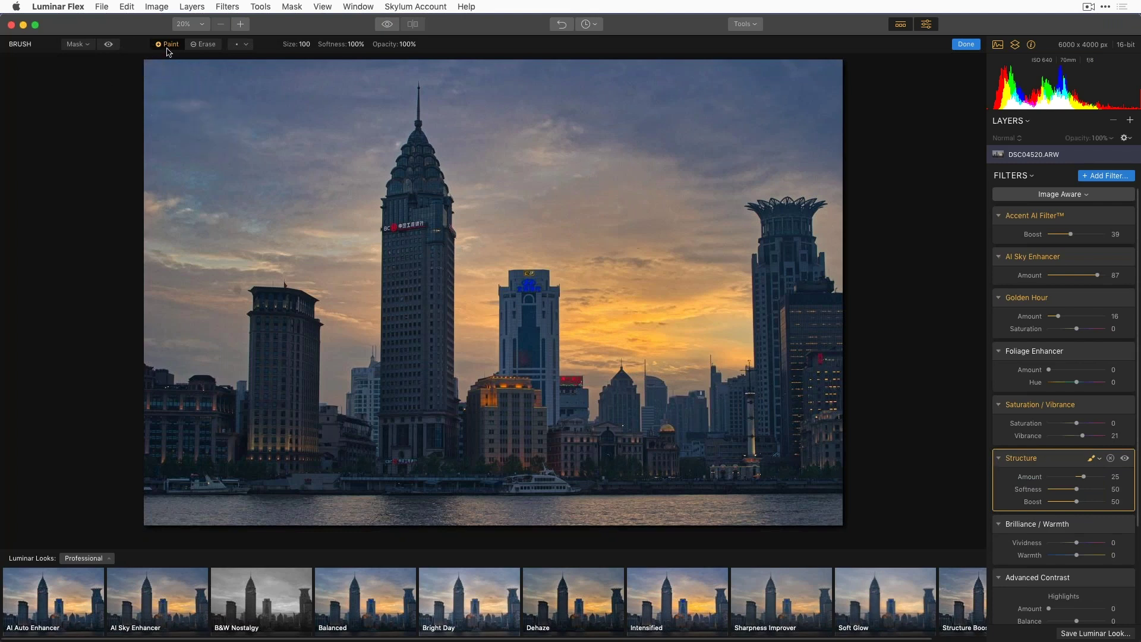
pyautogui.moveTo(425, 391)
pyautogui.mouseDown()
pyautogui.moveTo(398, 240)
pyautogui.moveTo(413, 309)
pyautogui.moveTo(414, 234)
pyautogui.moveTo(419, 386)
pyautogui.mouseUp()
pyautogui.moveTo(303, 378)
pyautogui.mouseDown()
pyautogui.moveTo(233, 433)
pyautogui.moveTo(231, 458)
pyautogui.mouseUp()
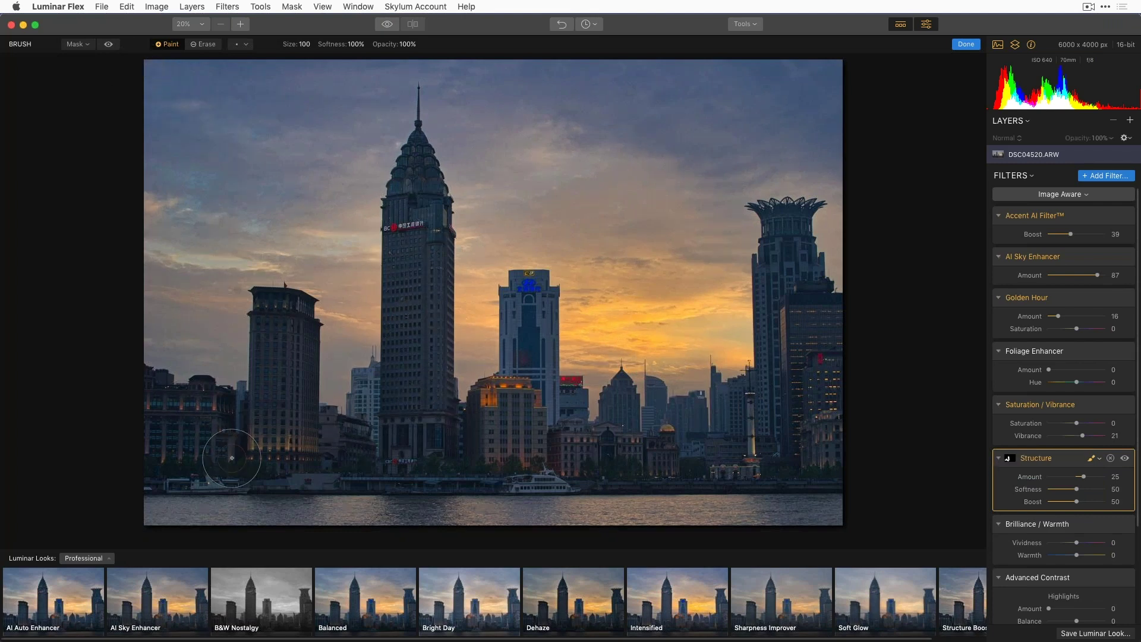
pyautogui.moveTo(539, 383)
pyautogui.mouseDown()
pyautogui.moveTo(507, 333)
pyautogui.moveTo(544, 398)
pyautogui.moveTo(553, 484)
pyautogui.moveTo(598, 403)
pyautogui.moveTo(653, 438)
pyautogui.moveTo(754, 424)
pyautogui.moveTo(778, 448)
pyautogui.moveTo(809, 351)
pyautogui.moveTo(793, 233)
pyautogui.moveTo(819, 310)
pyautogui.moveTo(818, 393)
pyautogui.moveTo(722, 465)
pyautogui.moveTo(454, 496)
pyautogui.moveTo(150, 458)
pyautogui.mouseUp()
pyautogui.rightClick(420, 435)
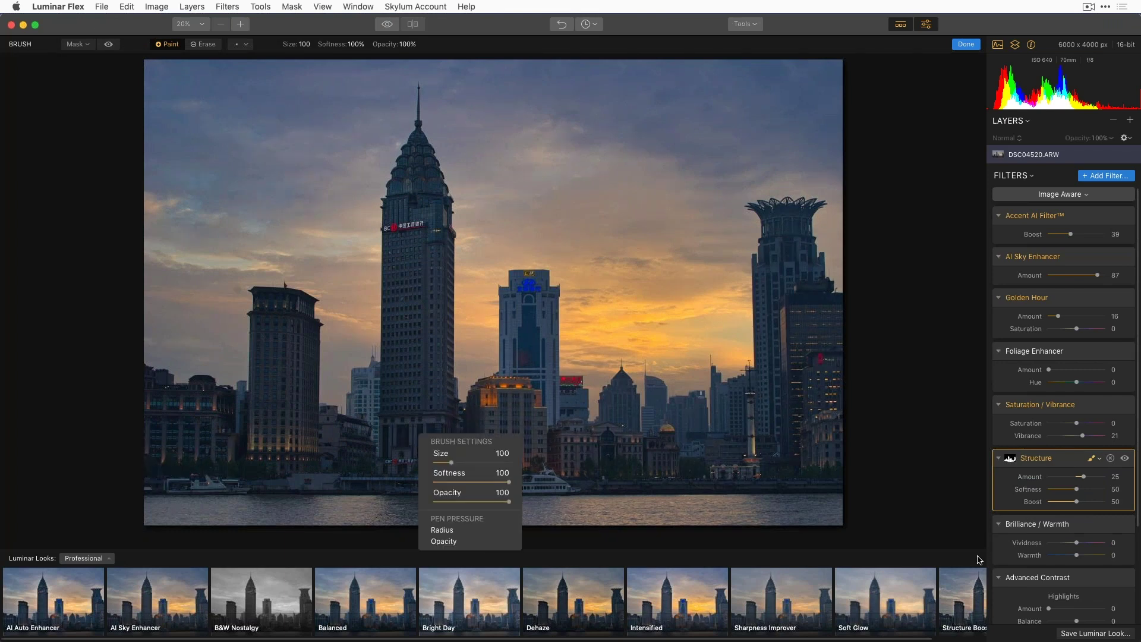
# Step: Set the Warmth of the Brilliance / Warmth filter to 20
pyautogui.click(1077, 558)
pyautogui.click(1082, 555)
pyautogui.scroll(-2, 1083, 602)
pyautogui.scroll(-3, 1082, 602)
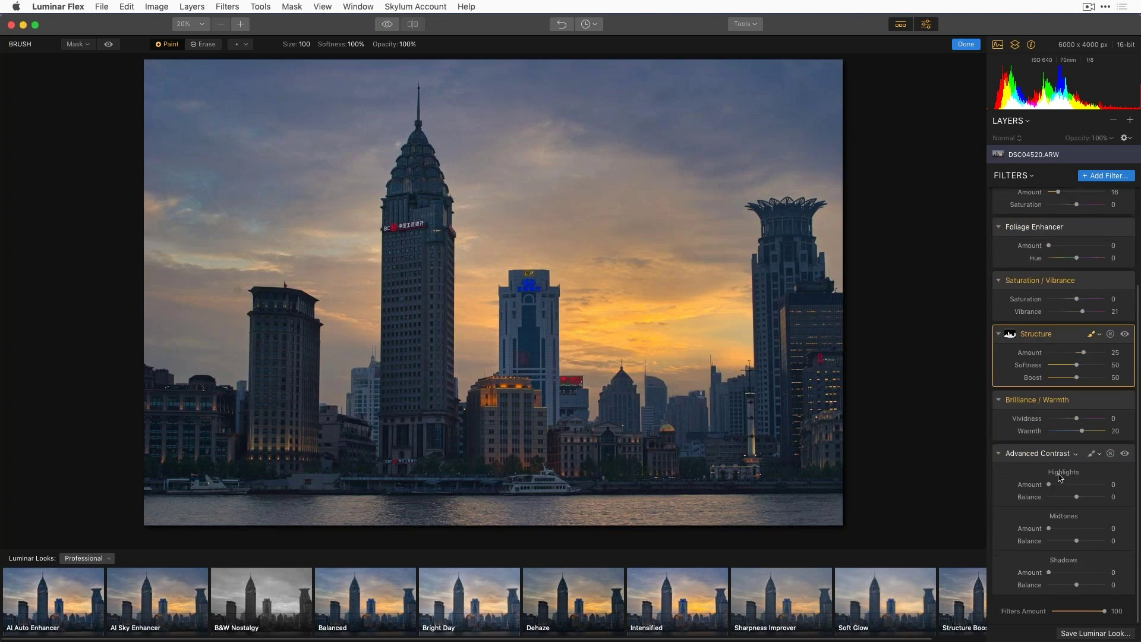
# Step: Add the Tone filter and move it between Foliage Enhancer and Saturation / Vibrance in the filter stack
pyautogui.scroll(4, 1060, 476)
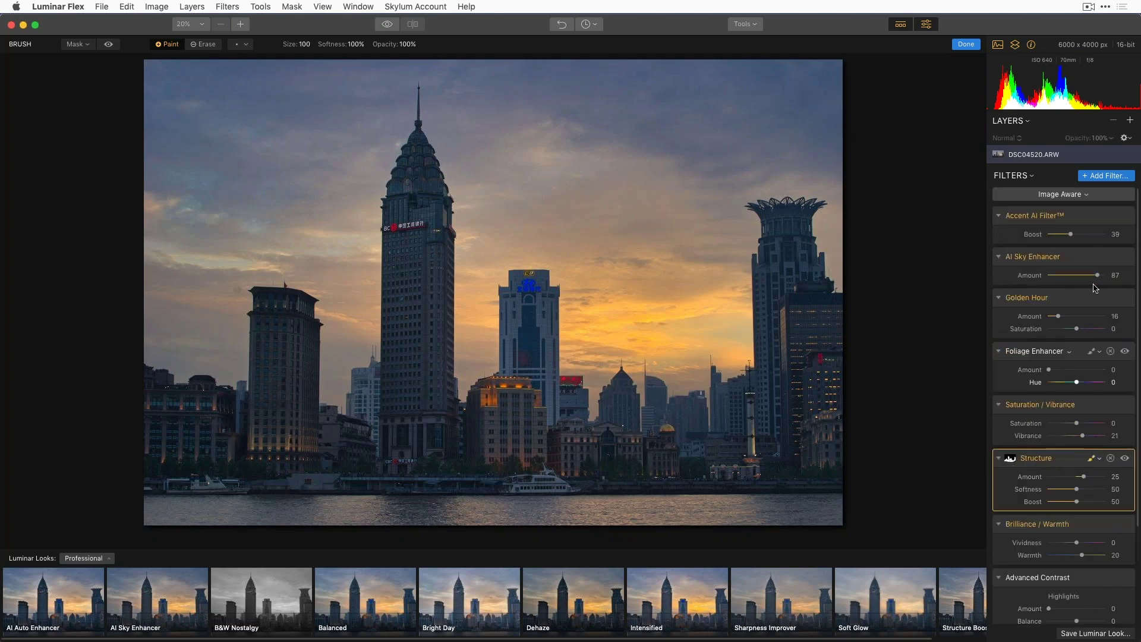
pyautogui.click(1104, 175)
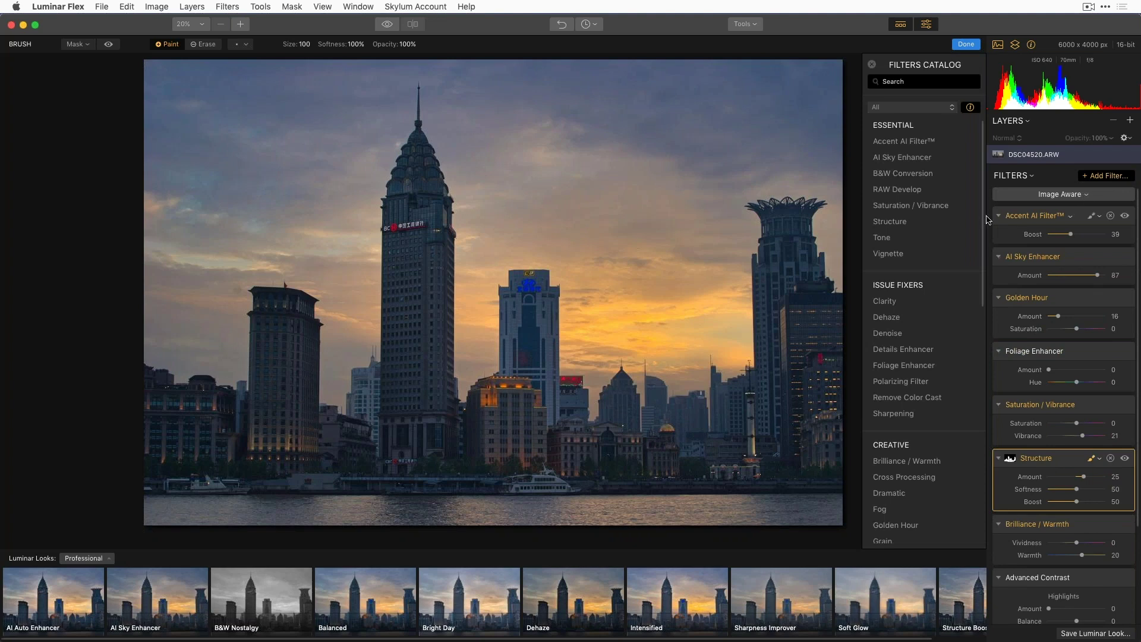
pyautogui.click(940, 244)
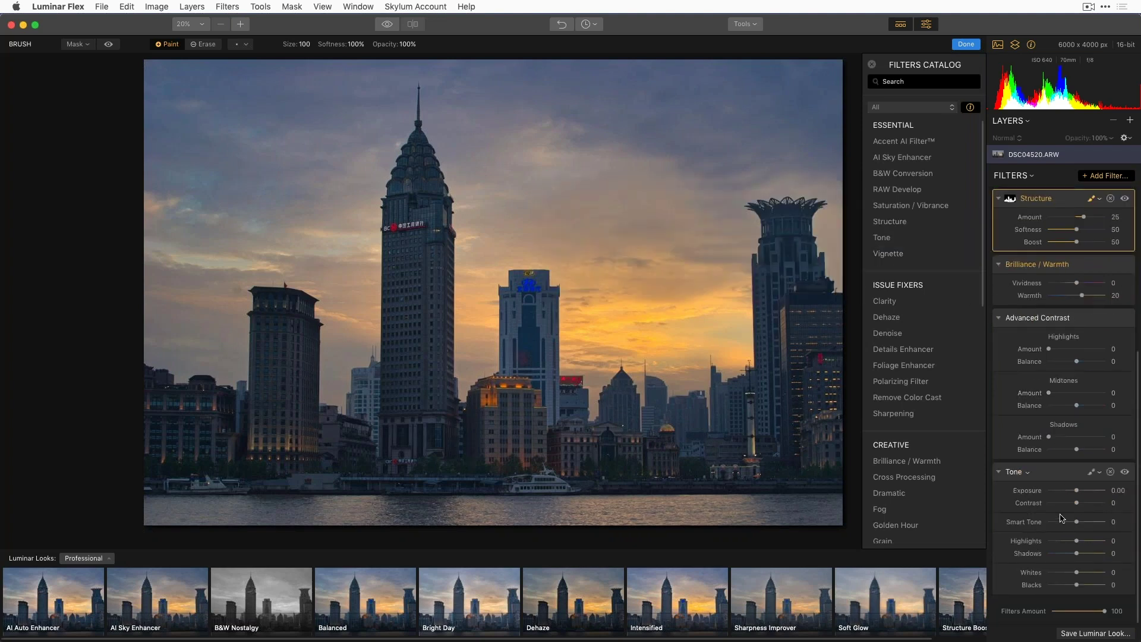
pyautogui.moveTo(1077, 475); pyautogui.dragTo(1019, 256)
pyautogui.scroll(2, 1046, 307)
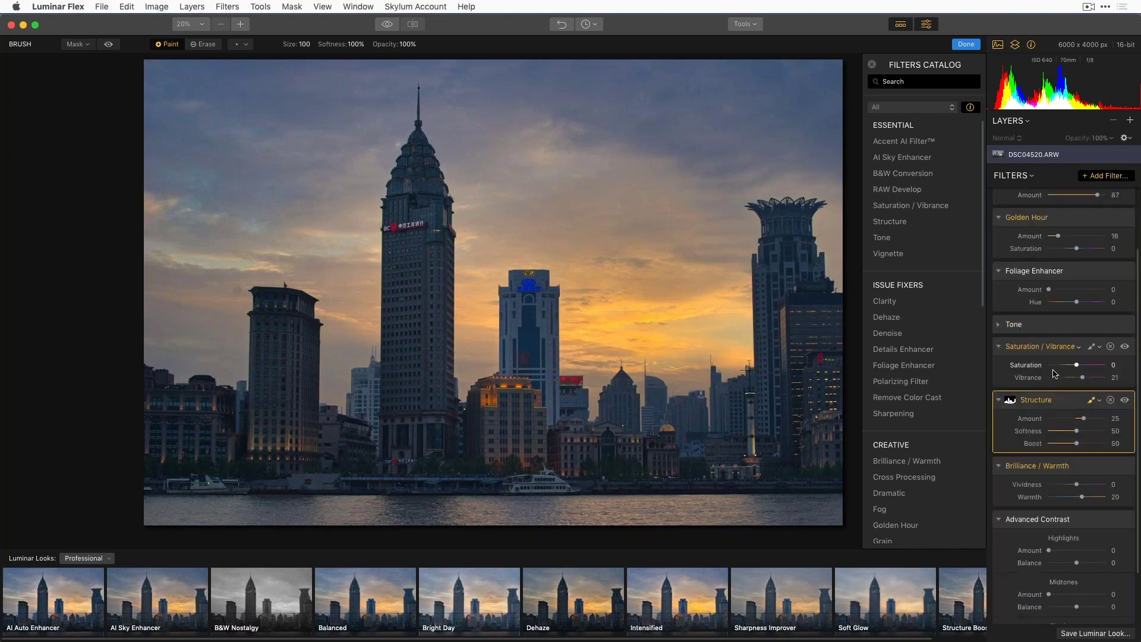
# Step: Expand the Tone filter and set its Smart Tone to 29
pyautogui.click(1000, 332)
pyautogui.moveTo(1077, 380); pyautogui.dragTo(1086, 379)
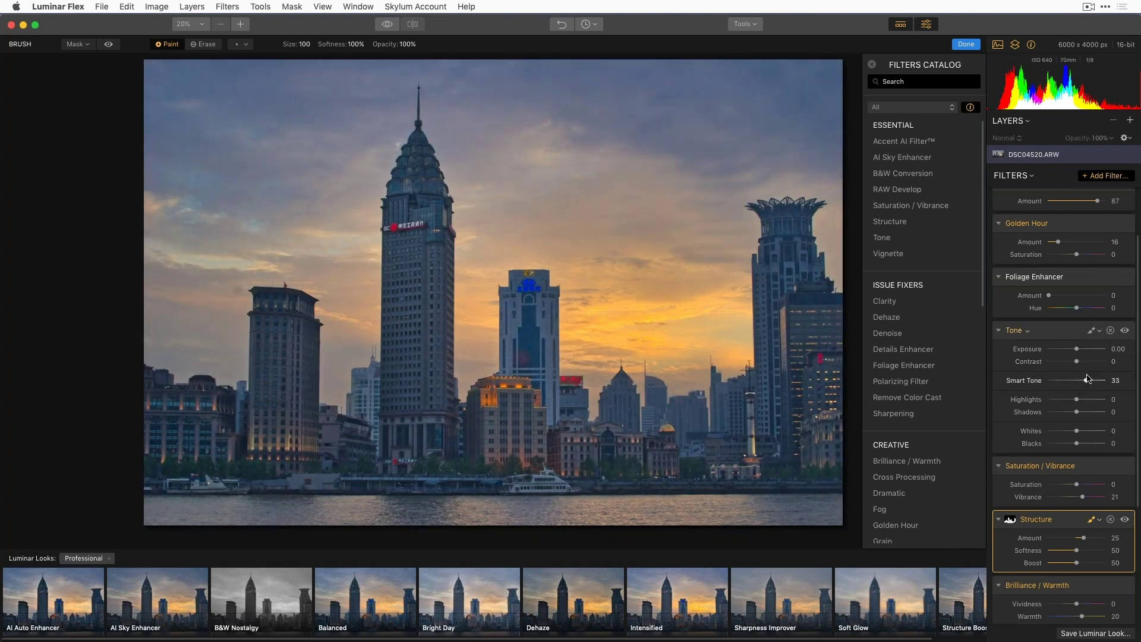
pyautogui.moveTo(1087, 378); pyautogui.dragTo(1084, 380)
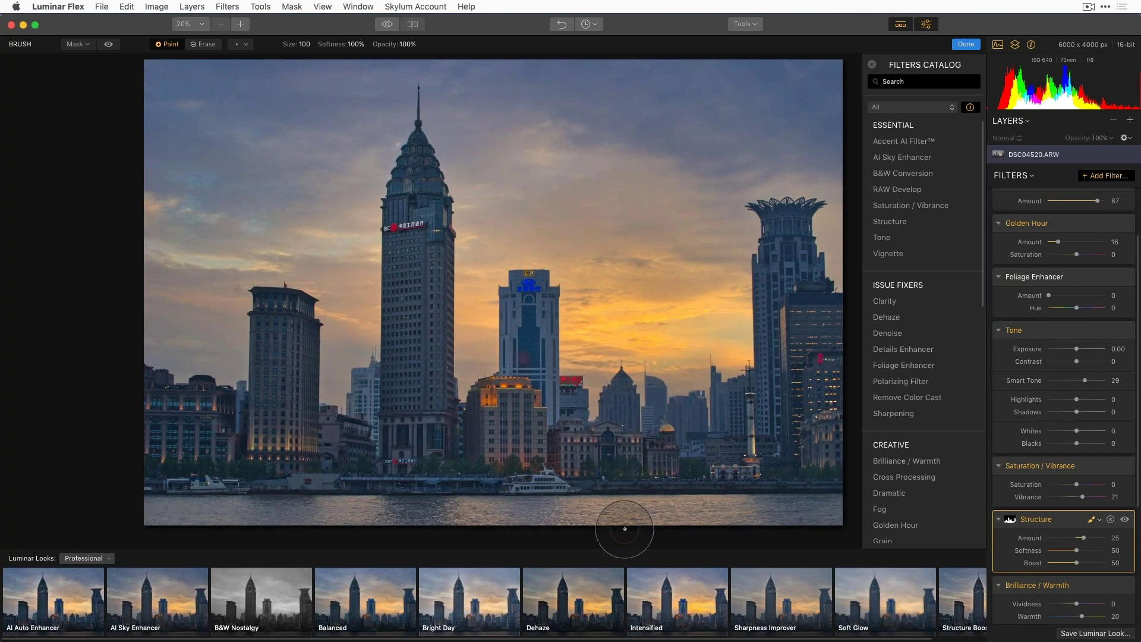
# Step: Add the RAW Develop filter and set its Contrast to 19 and Temperature to 5518
pyautogui.scroll(5, 1059, 220)
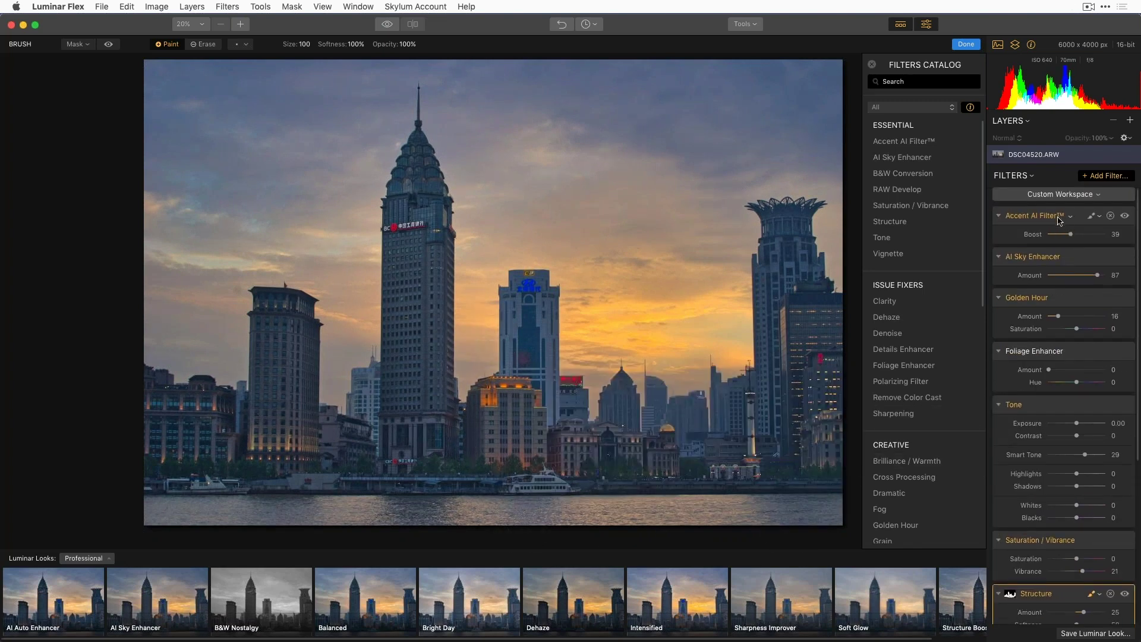
pyautogui.moveTo(972, 194)
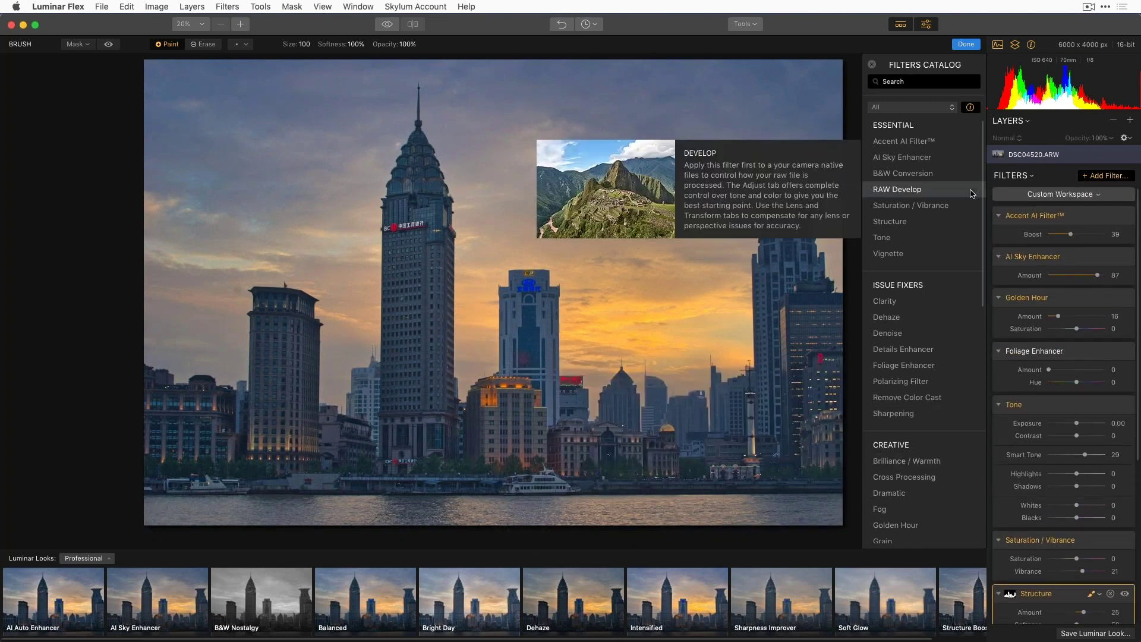
pyautogui.click(909, 193)
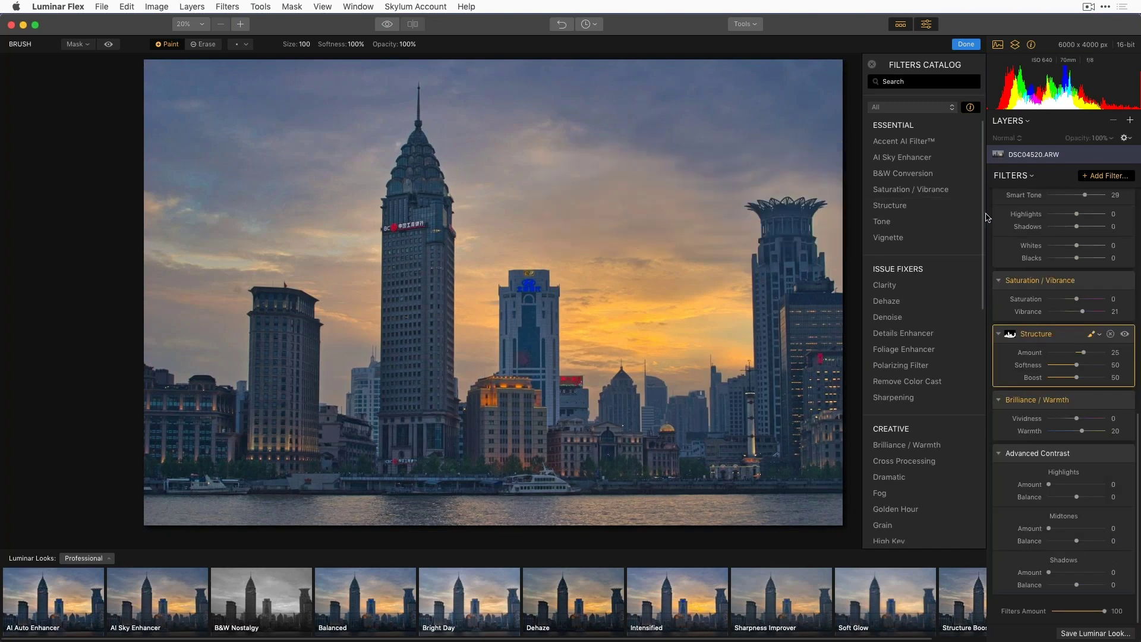
pyautogui.scroll(-3, 1069, 268)
pyautogui.scroll(3, 1080, 268)
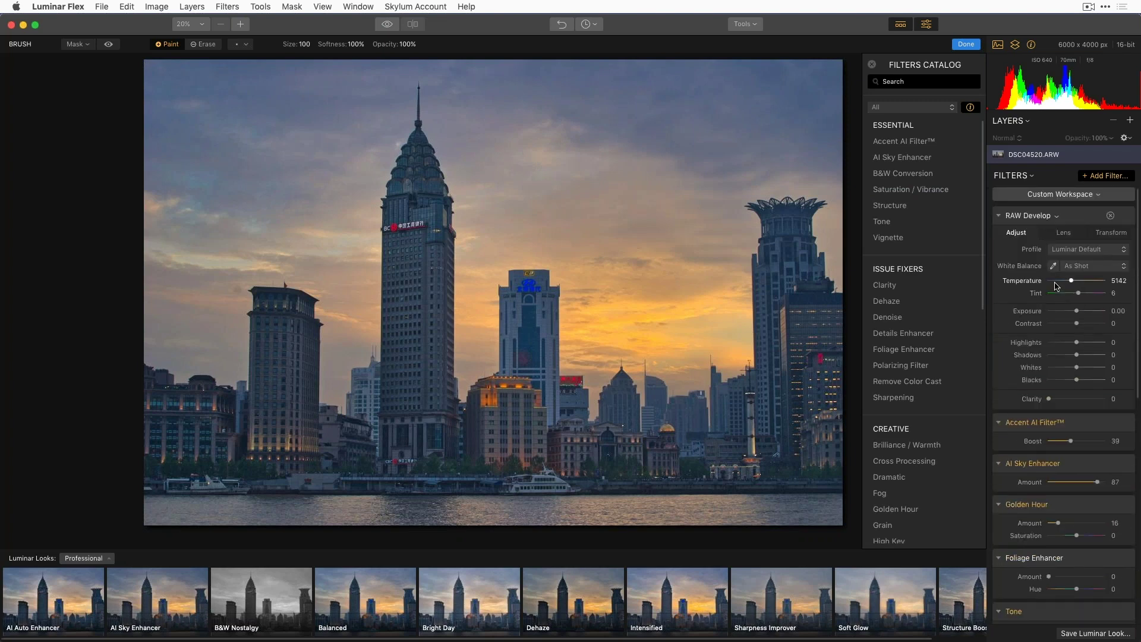
pyautogui.moveTo(1076, 323); pyautogui.dragTo(1084, 326)
pyautogui.moveTo(1073, 283); pyautogui.dragTo(1074, 291)
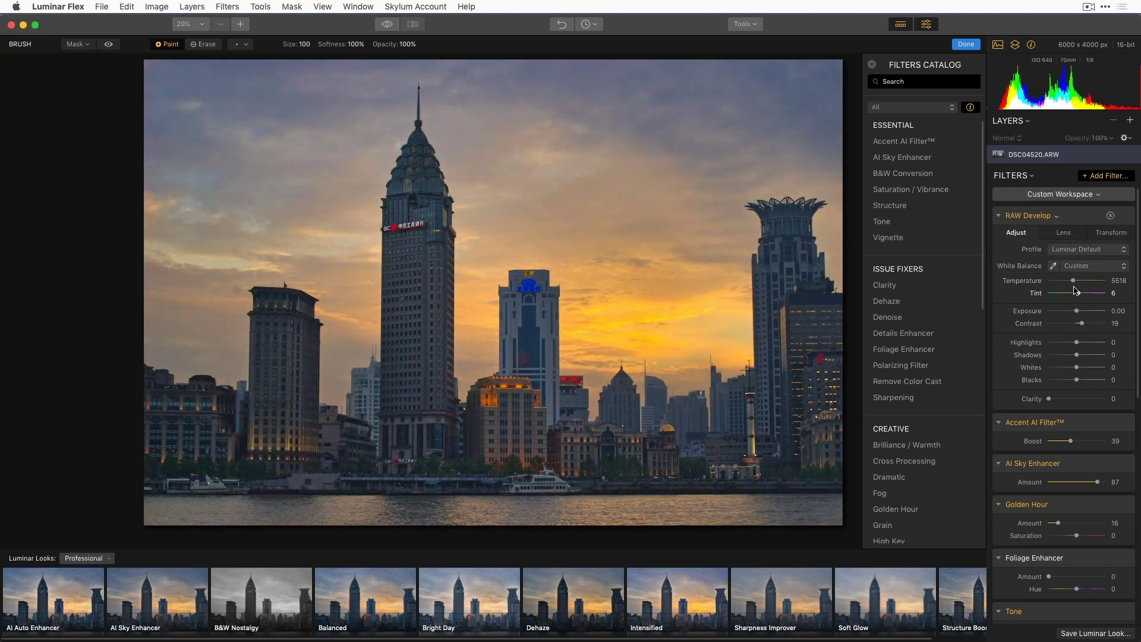
# Step: Set the white balance by sampling the boat on the river as target neutral, and apply the edits back to Lightroom Classic
pyautogui.click(1053, 265)
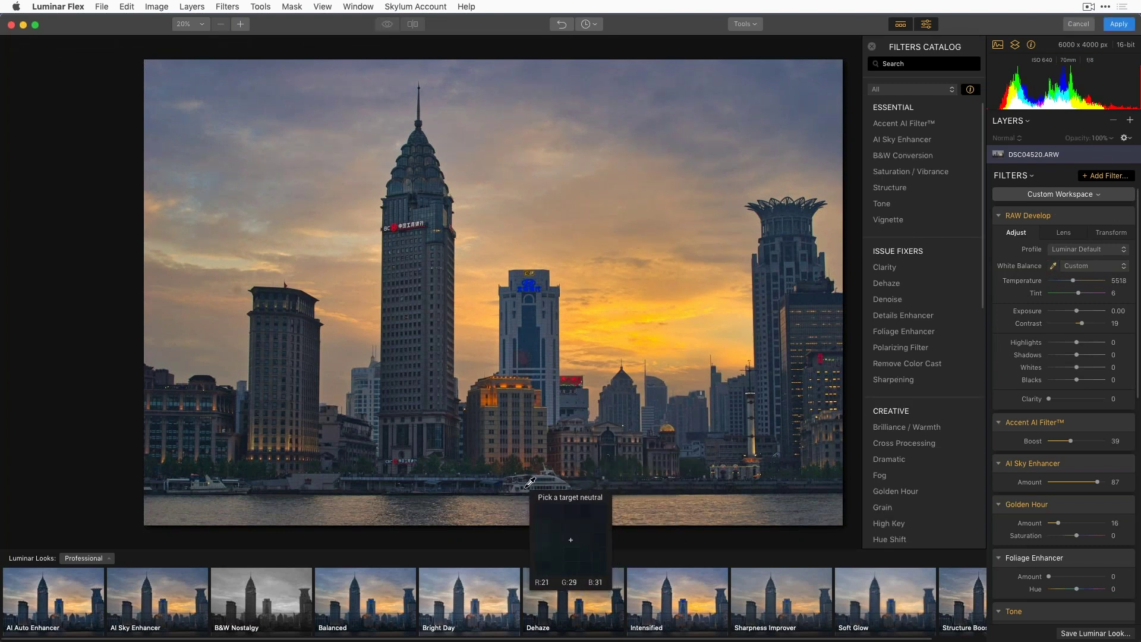
pyautogui.click(529, 485)
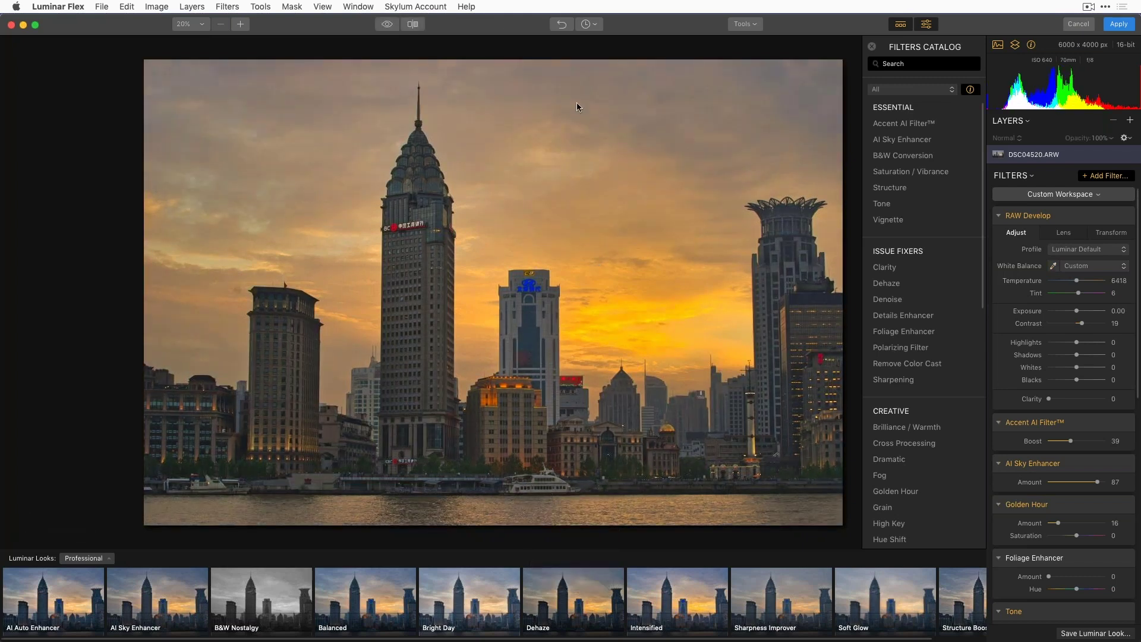
pyautogui.click(385, 24)
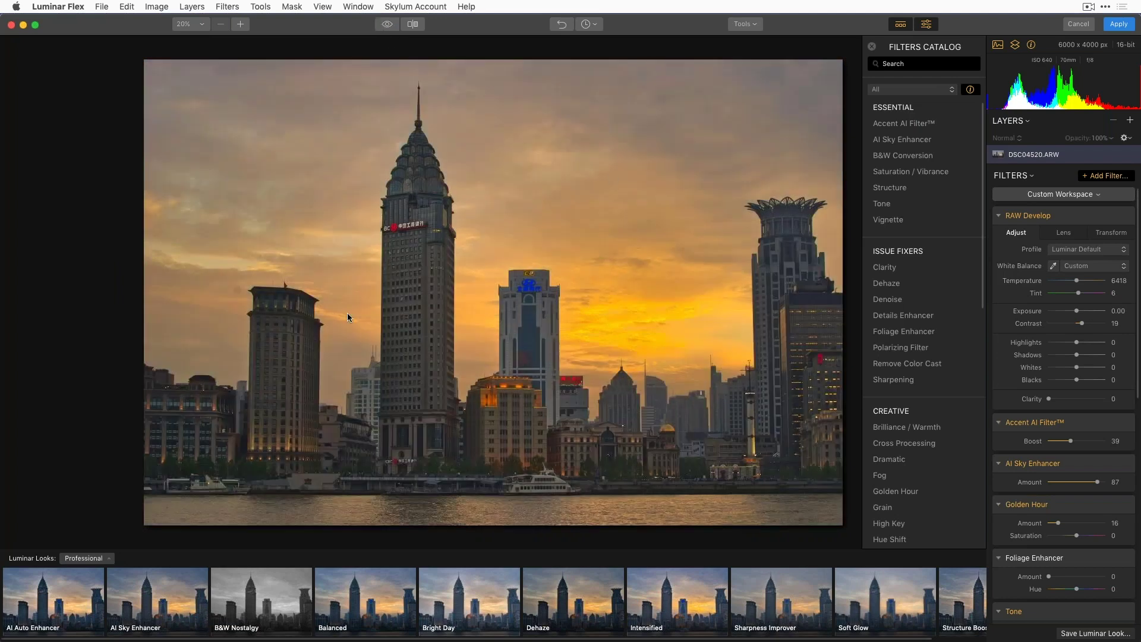
pyautogui.click(1116, 26)
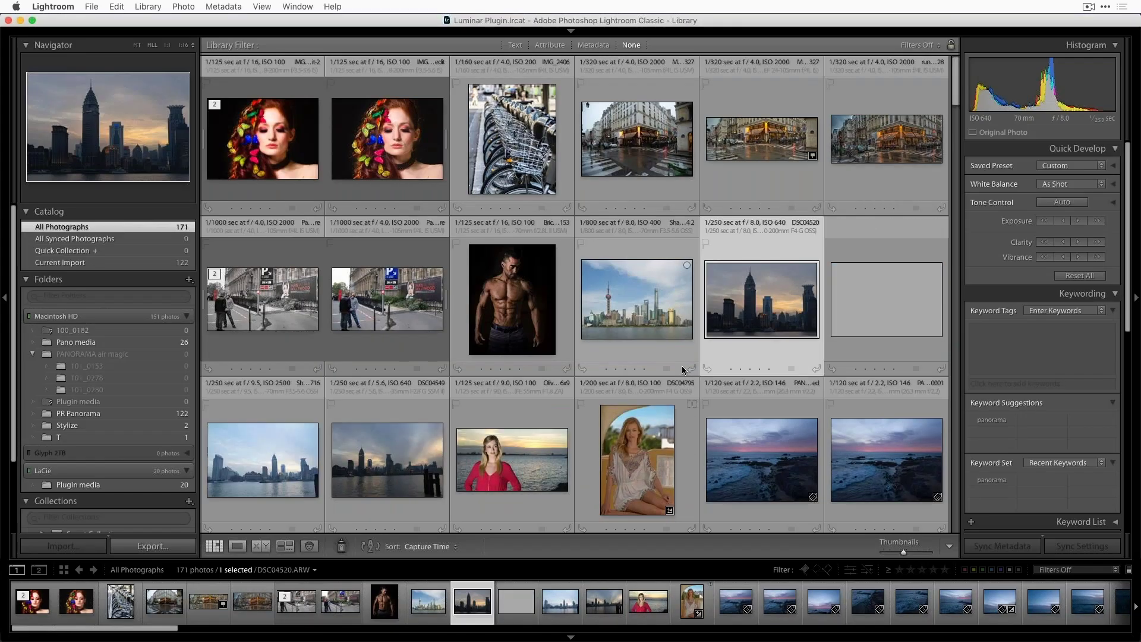
# Step: Compare the original DSC04520.ARW with the edited DSC04520.tiff at full view, and return to the thumbnail grid
pyautogui.click(739, 317)
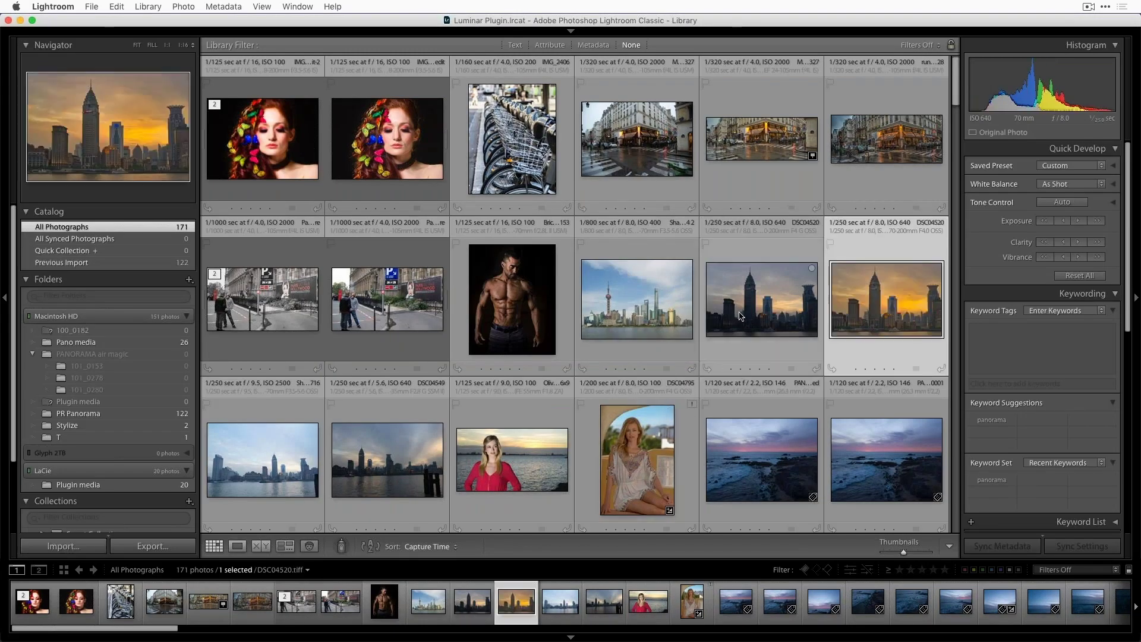
pyautogui.doubleClick(769, 318)
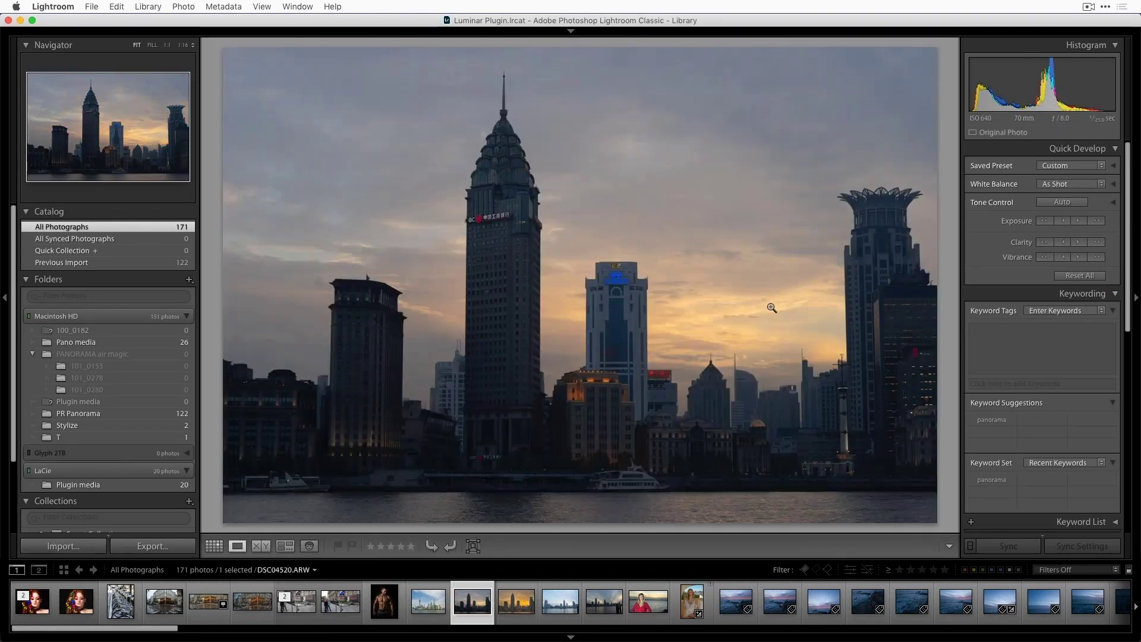
pyautogui.press('Right')
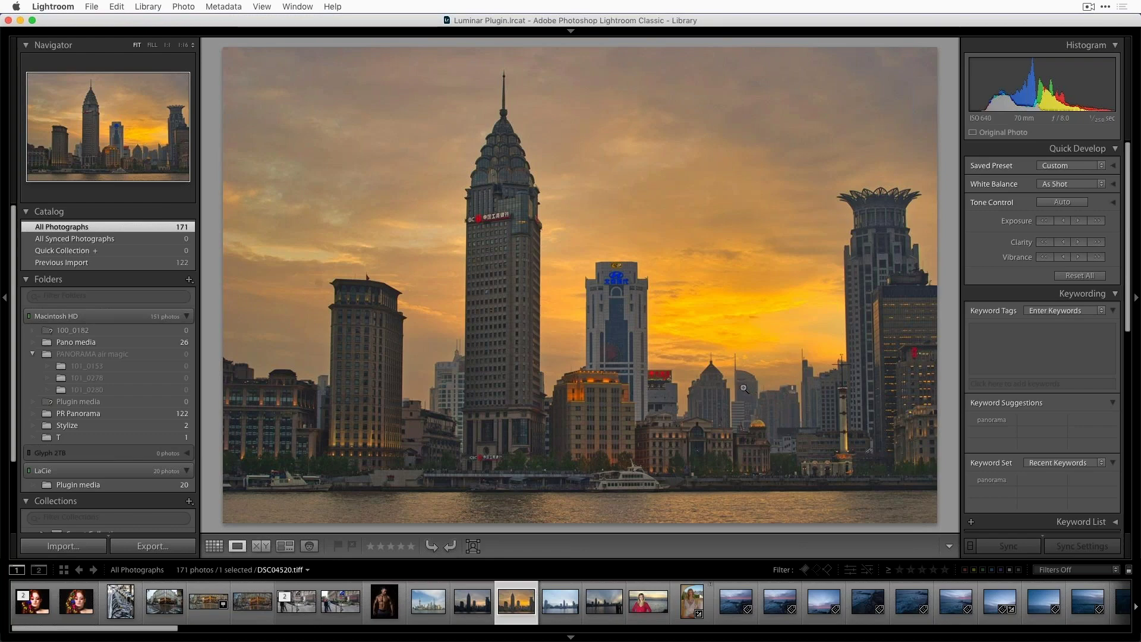
pyautogui.press('g')
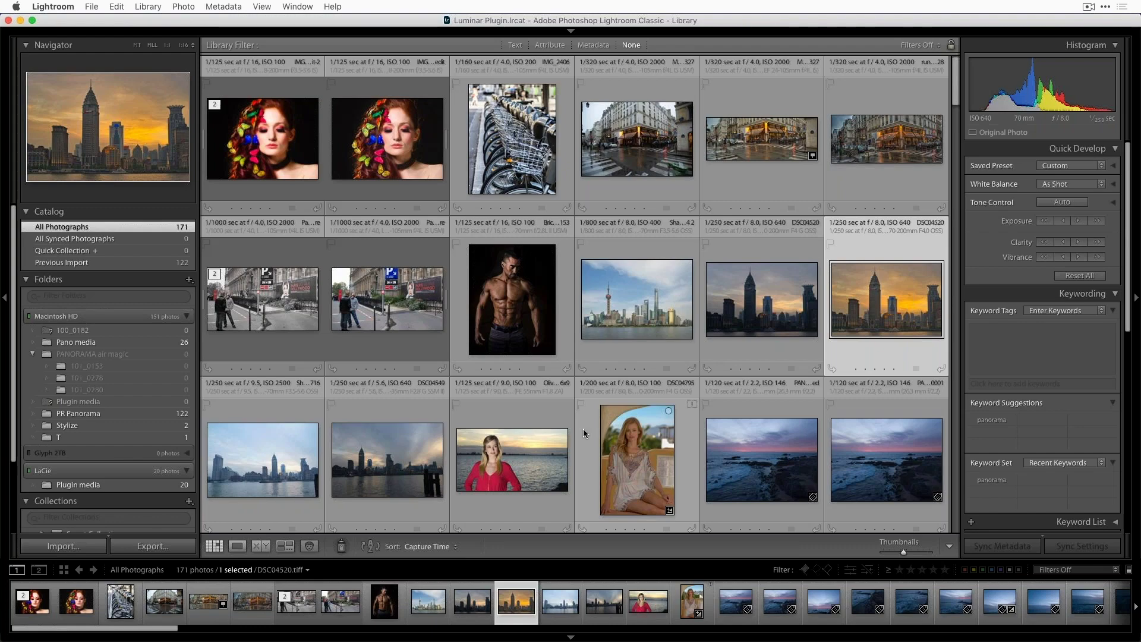
# Step: Select the frames PANO0002 through PANO0013 and show the Photo Merge options available for them
pyautogui.scroll(-8, 796, 447)
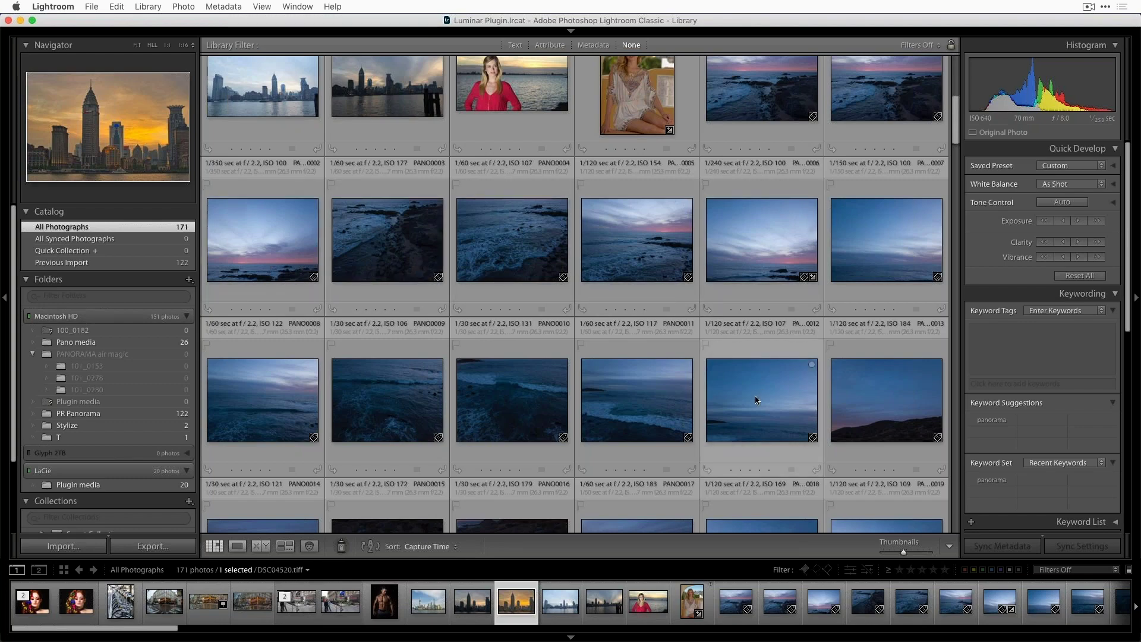
pyautogui.click(301, 274)
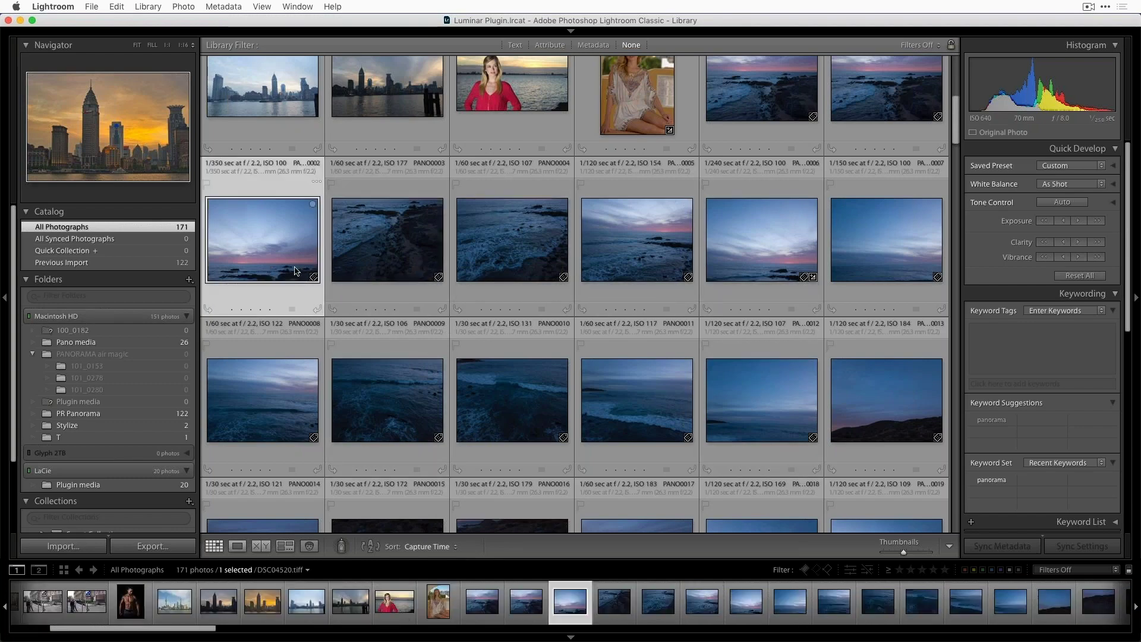
pyautogui.keyDown('shift'); pyautogui.click(876, 429); pyautogui.keyUp('shift')
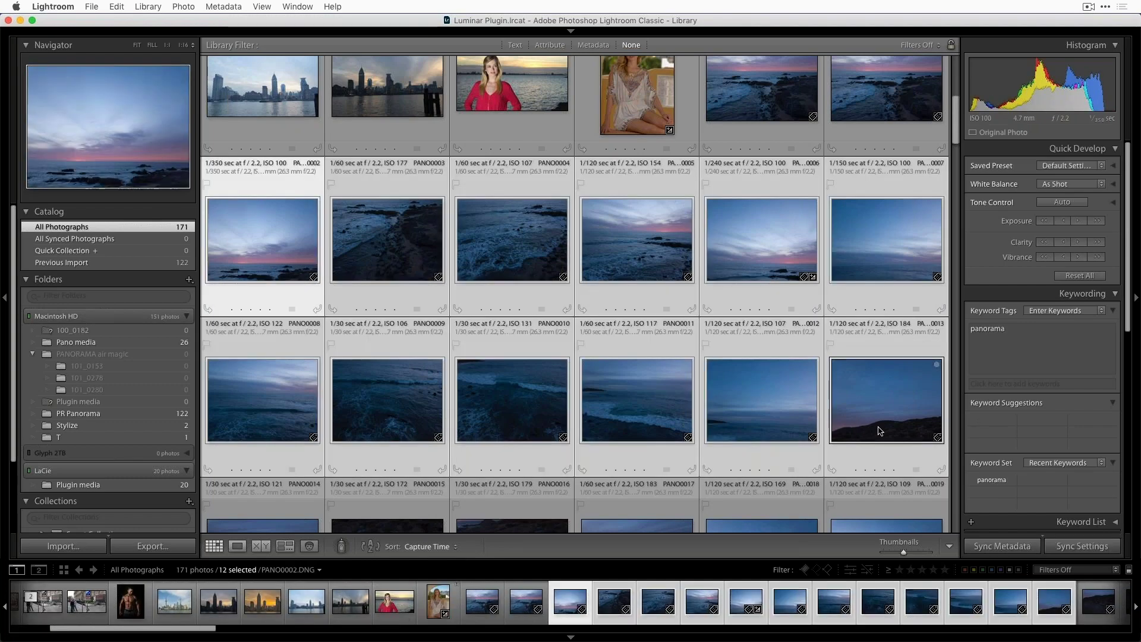
pyautogui.rightClick(631, 250)
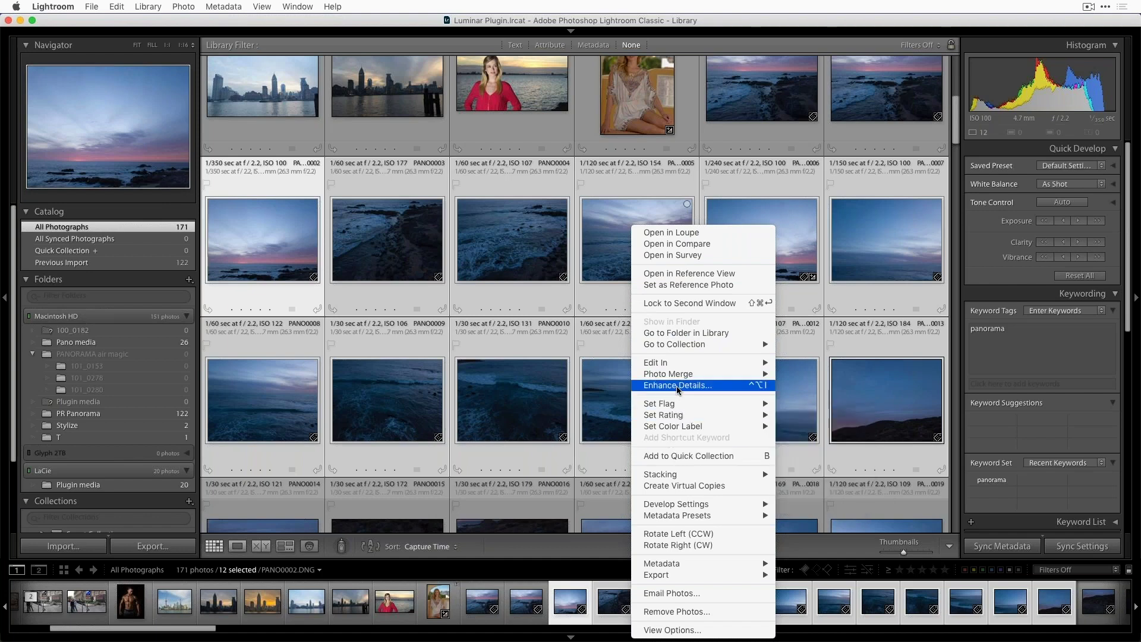
pyautogui.moveTo(681, 376)
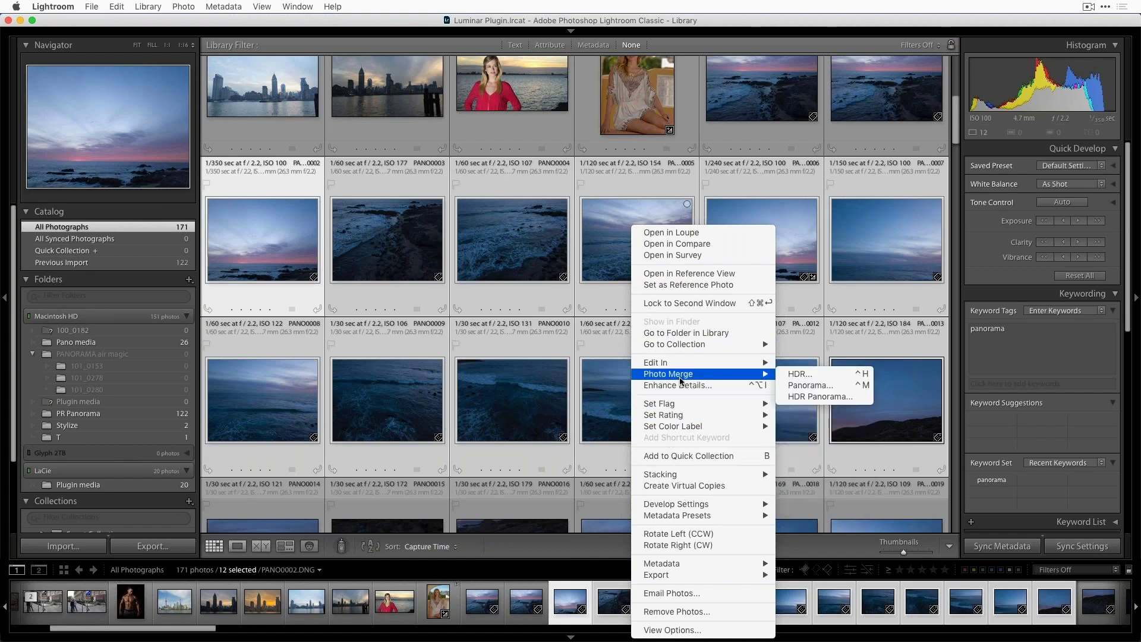
pyautogui.click(823, 397)
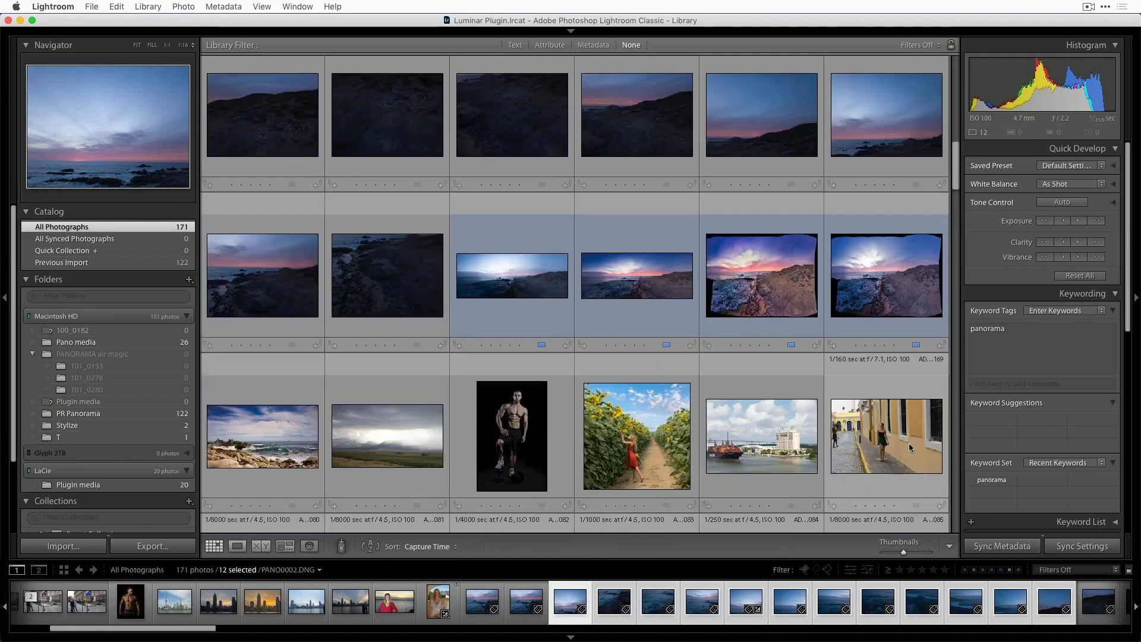
# Step: Select the stitched coastal panorama PANO0001-Enhanced-Pano-2.dng in the library
pyautogui.scroll(-3, 903, 440)
pyautogui.scroll(6, 897, 437)
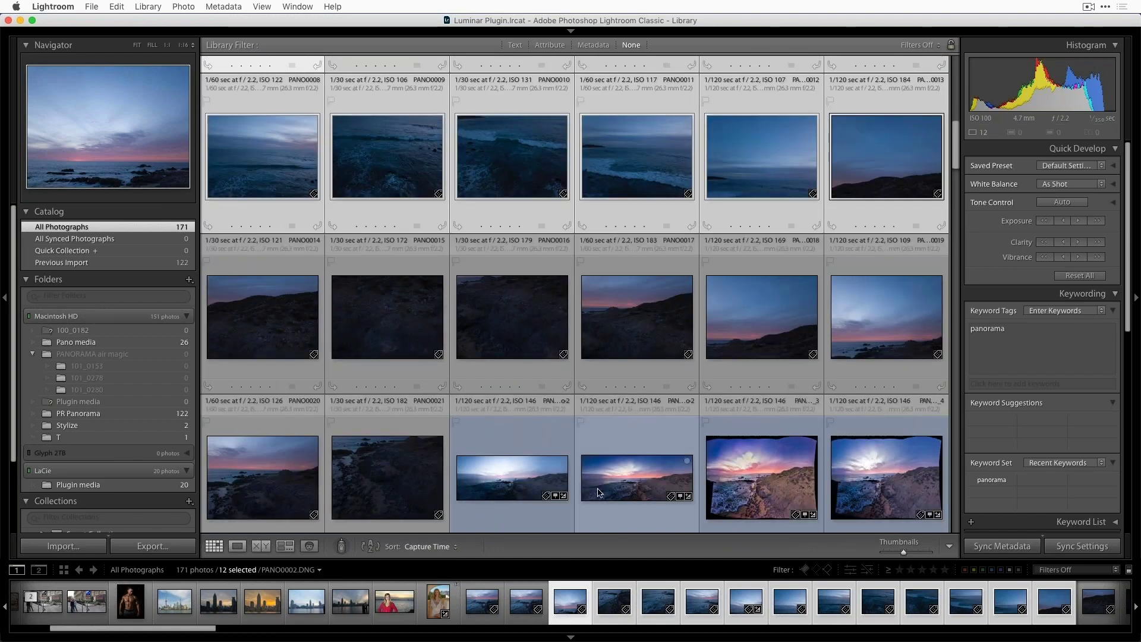
pyautogui.click(486, 481)
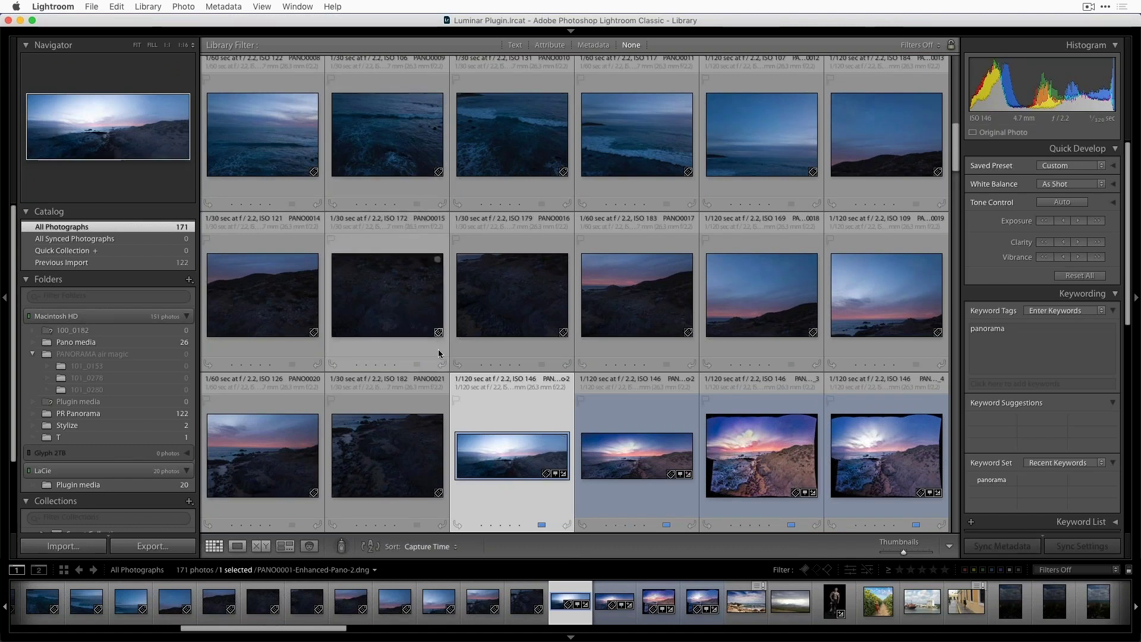
# Step: Transfer the selected panorama PANO0001-Enhanced-Pano-2.dng from Lightroom Classic to Luminar Flex
pyautogui.rightClick(524, 454)
pyautogui.click(514, 457)
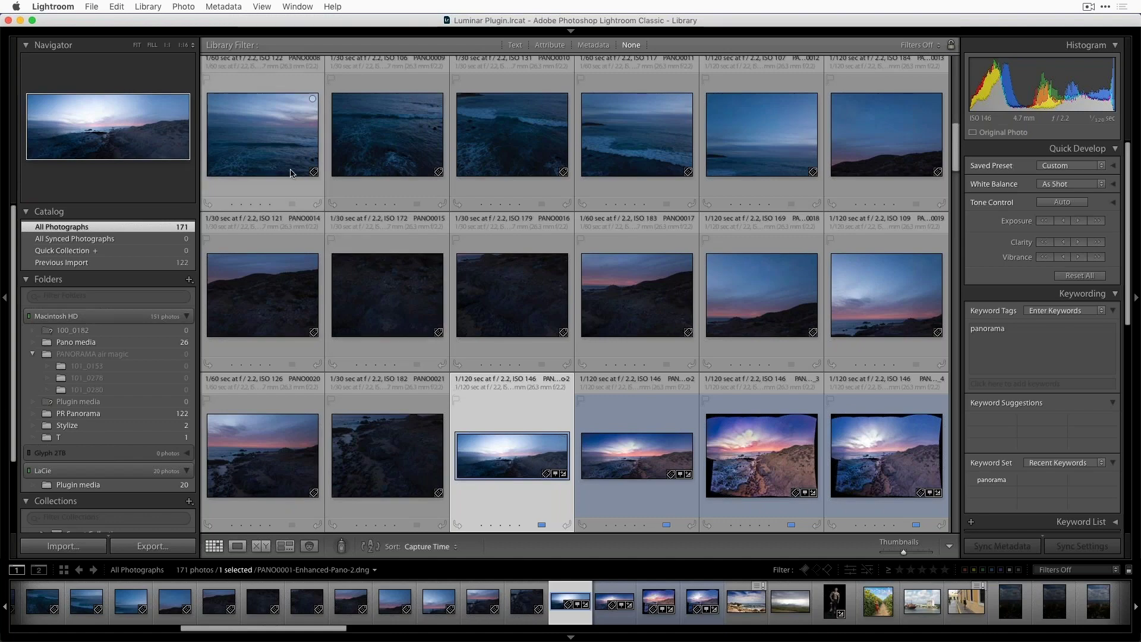
pyautogui.click(92, 7)
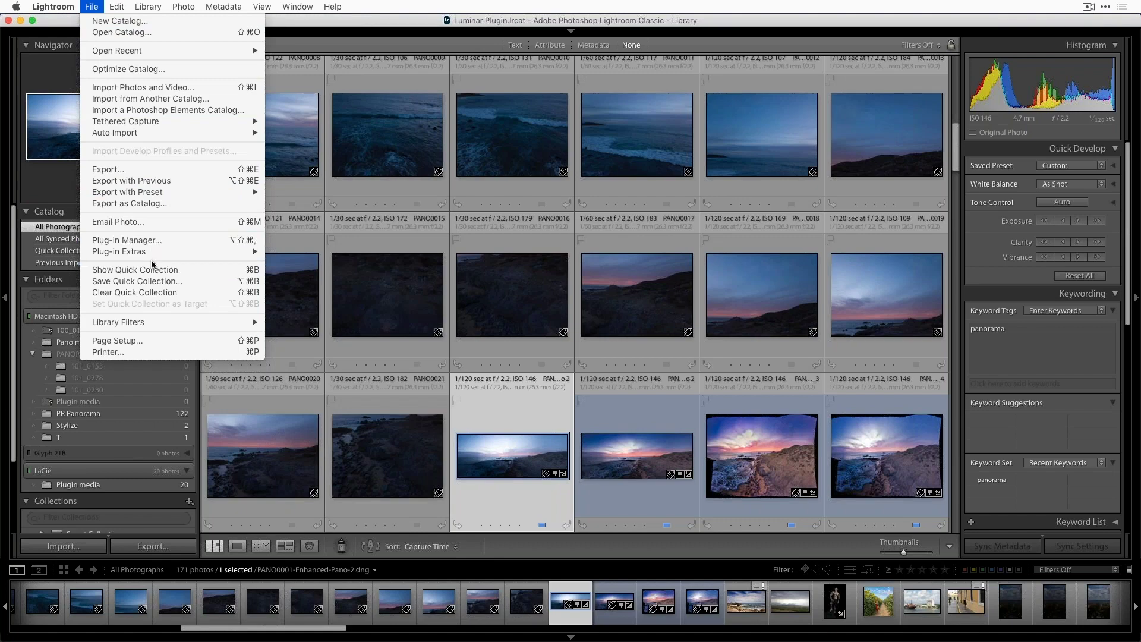
pyautogui.moveTo(157, 251)
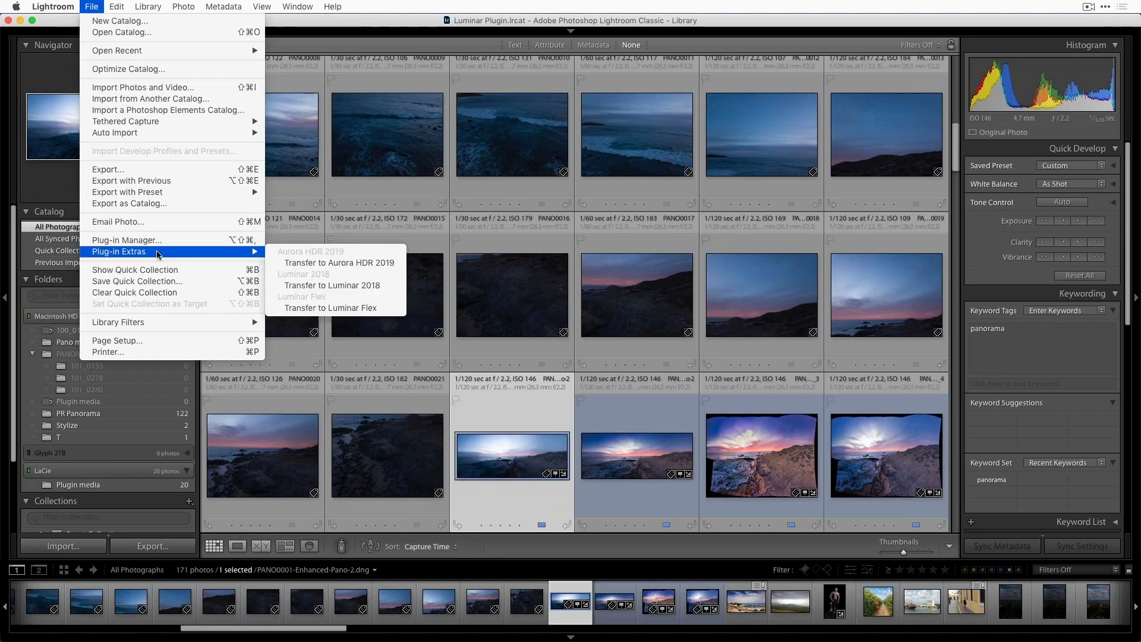
pyautogui.click(353, 308)
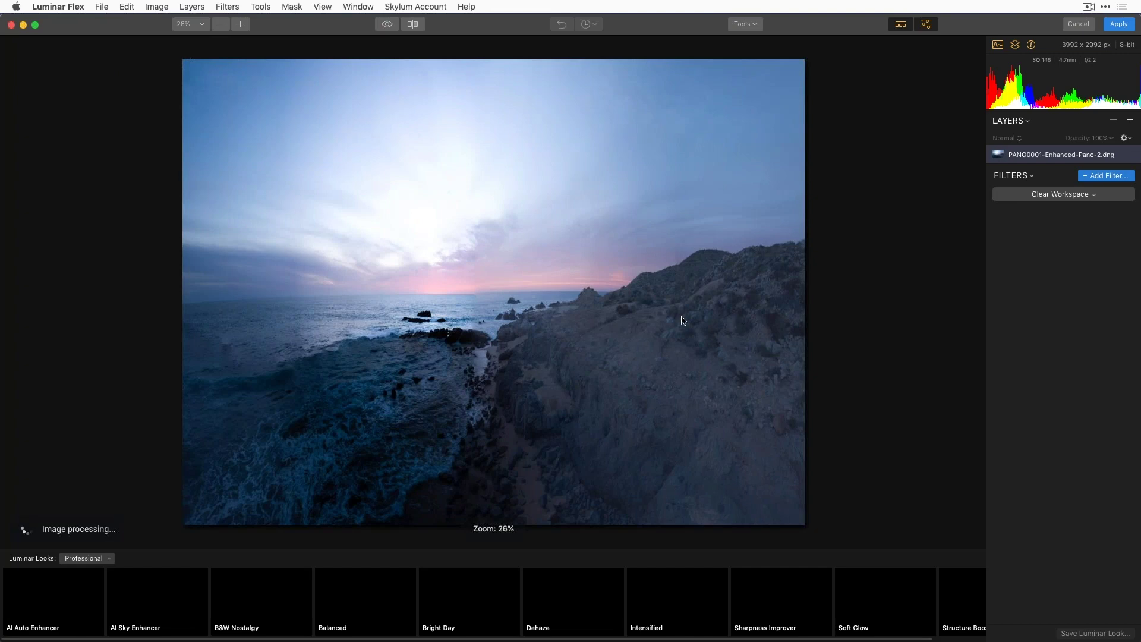
# Step: Add a RAW Develop filter with Highlights -24, Shadows 7 and Whites -26, and transform the image with Aspect -100 and Scale -71
pyautogui.click(1093, 176)
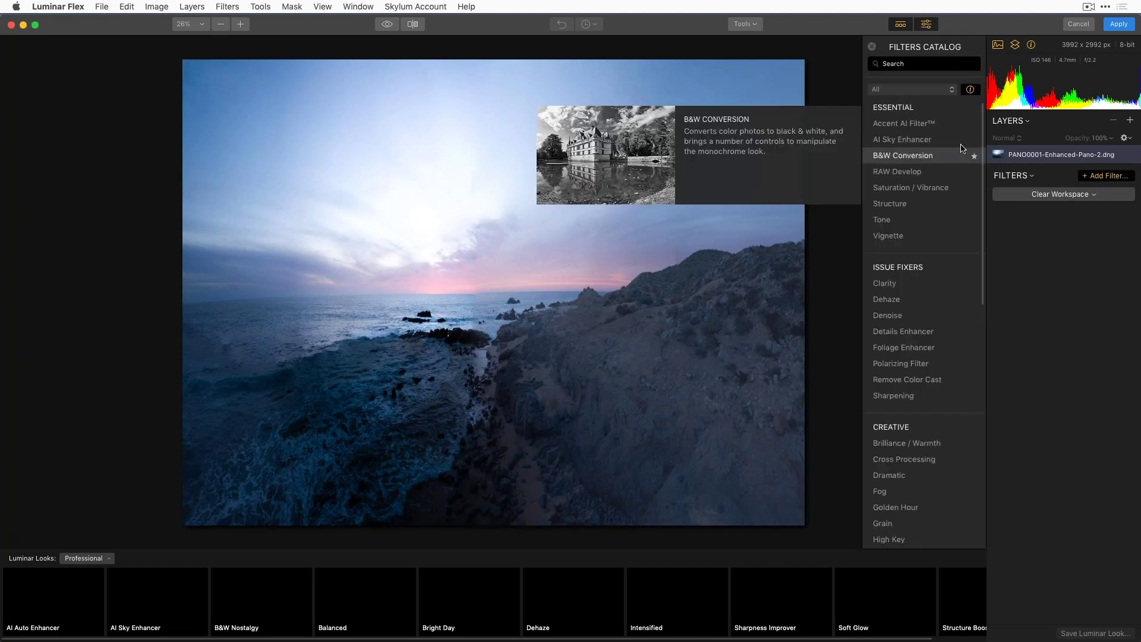
pyautogui.click(909, 171)
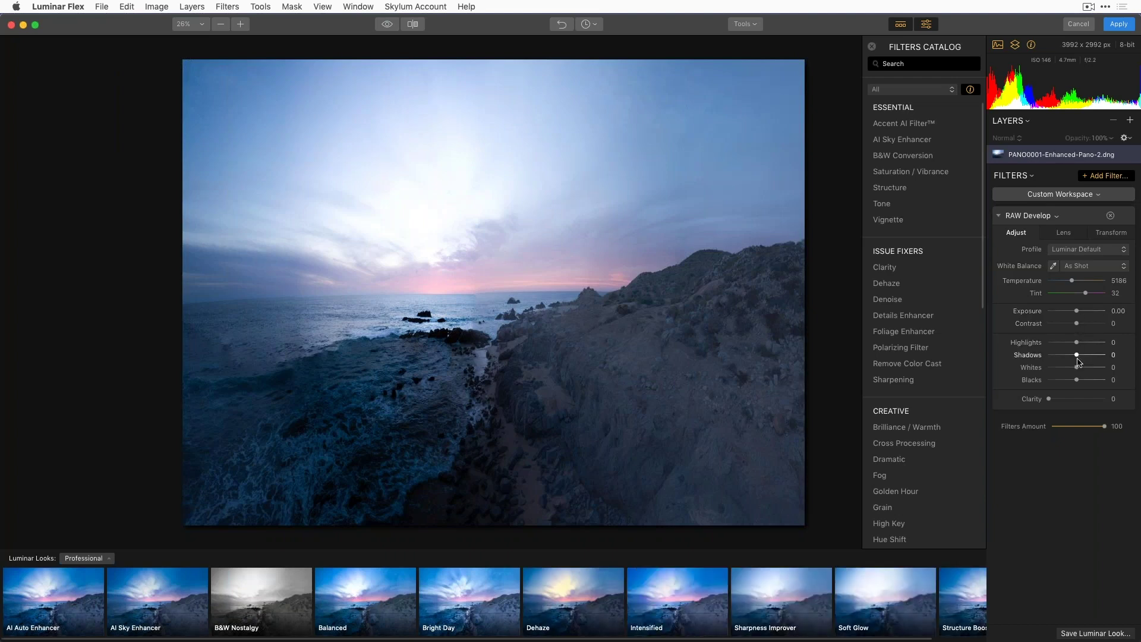
pyautogui.moveTo(1076, 366); pyautogui.dragTo(1069, 343)
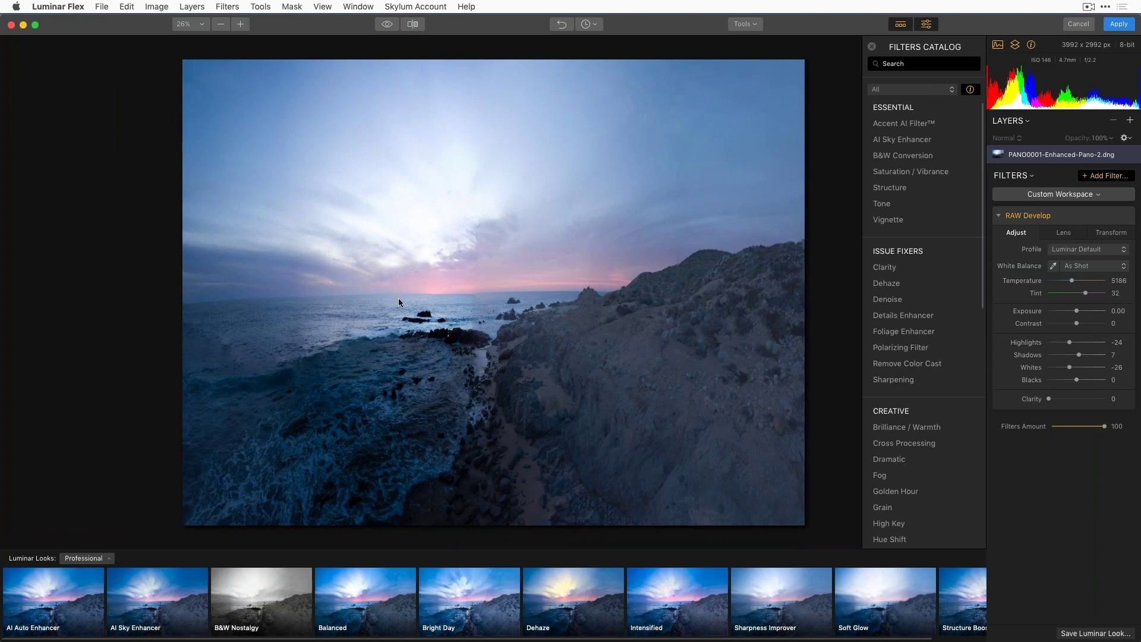
pyautogui.click(1114, 234)
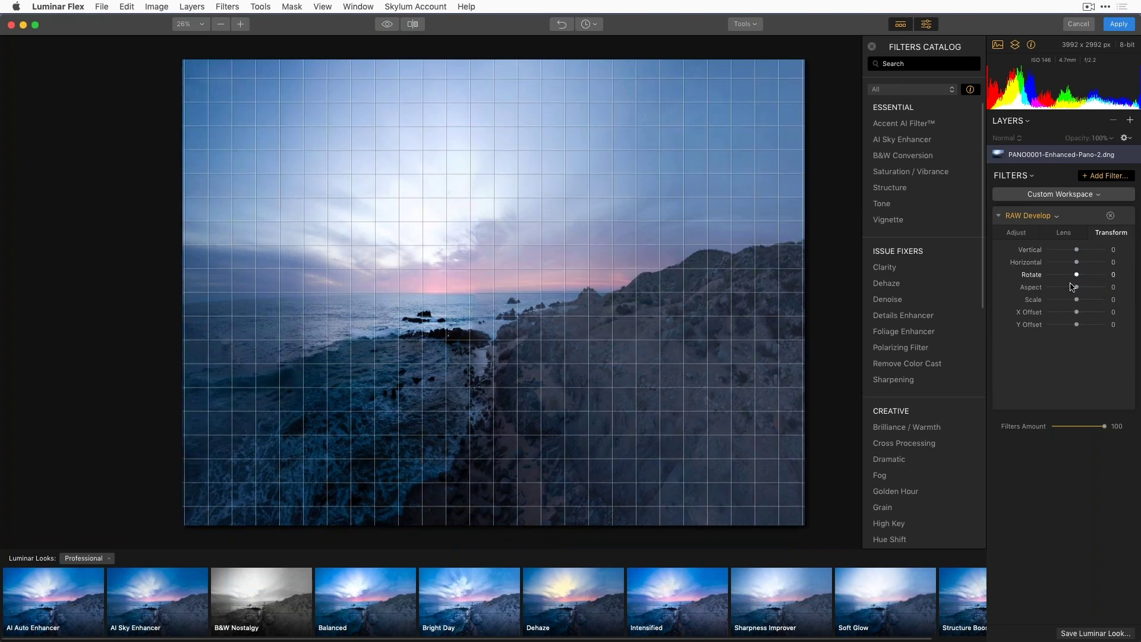
pyautogui.moveTo(1076, 288); pyautogui.dragTo(1056, 302)
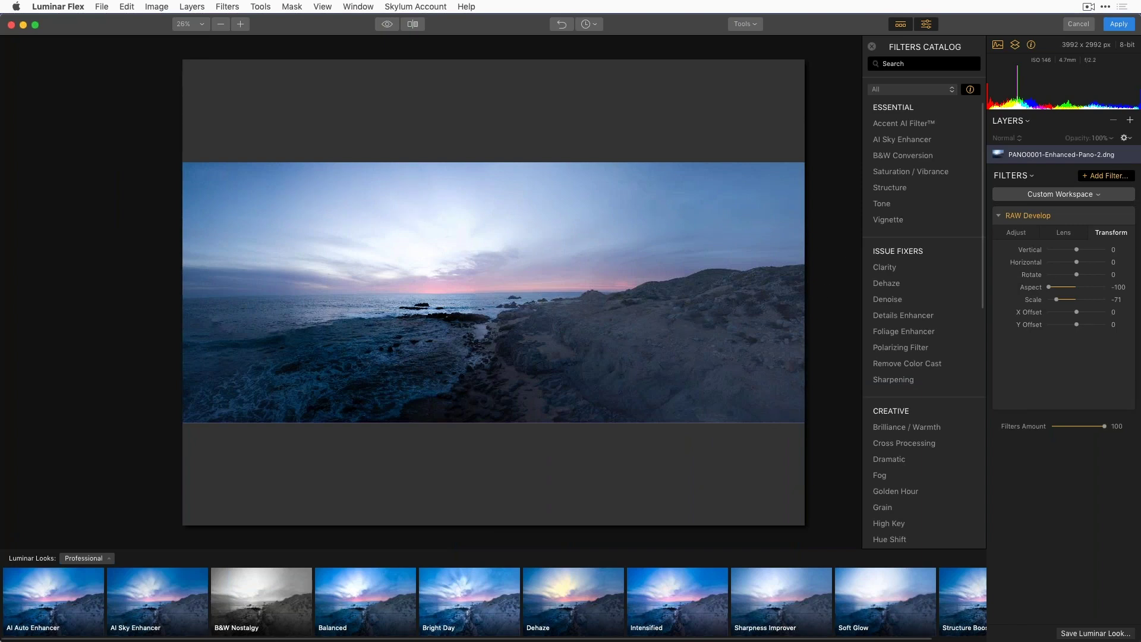
# Step: Add an adjustment layer with the AI Auto Enhancer look, and set its Temperature to 11 and AI Sky Enhancer to 100
pyautogui.click(1127, 121)
pyautogui.click(1105, 132)
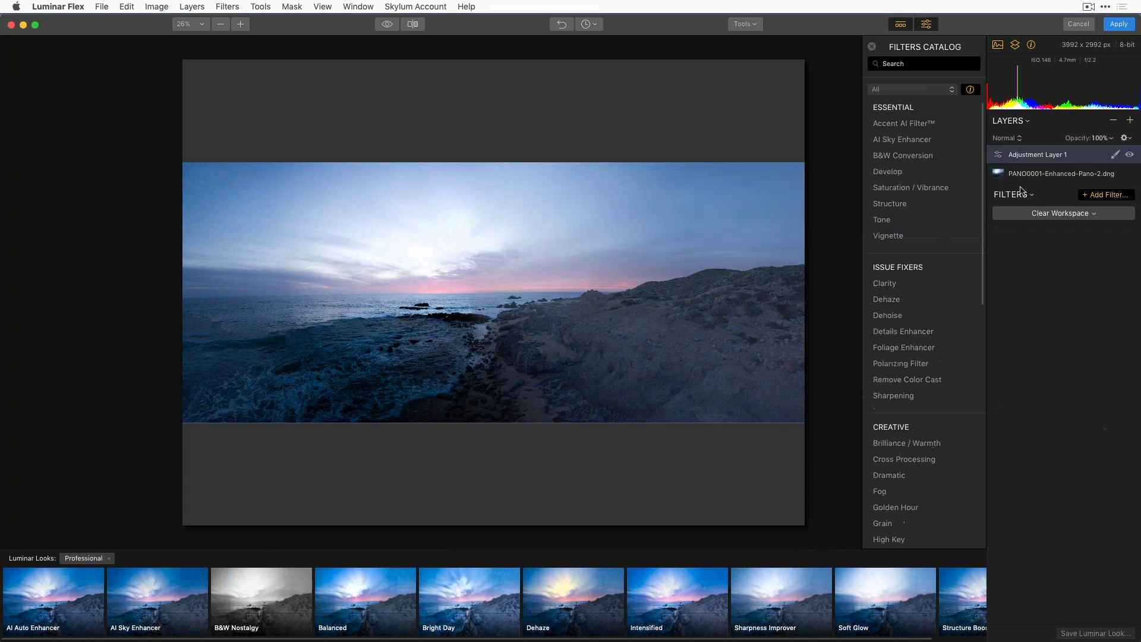
pyautogui.click(32, 615)
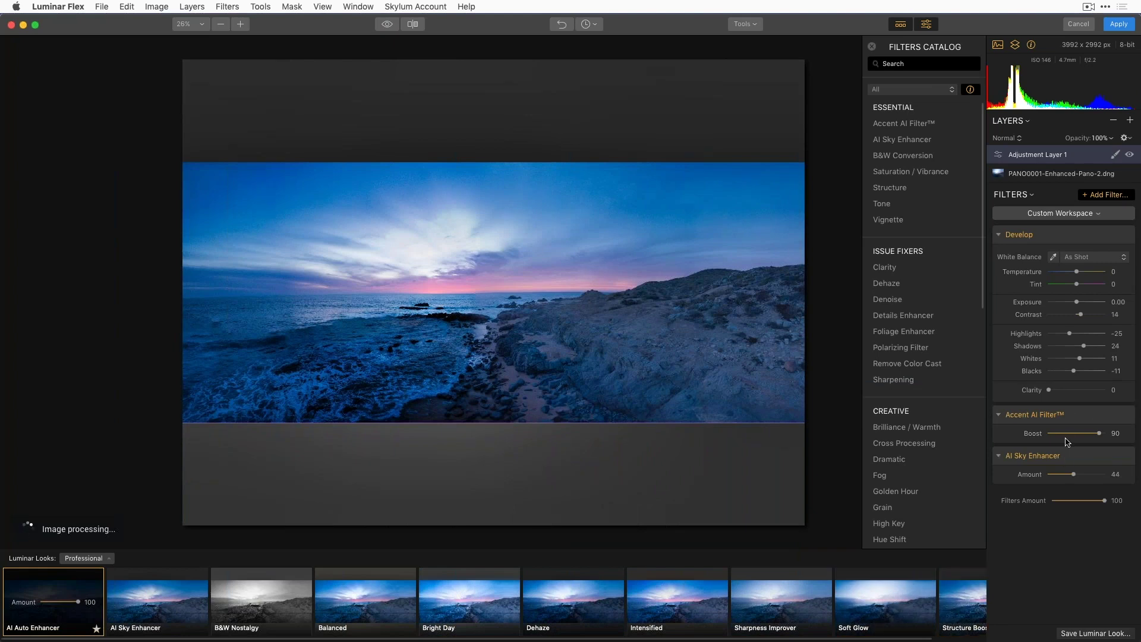
pyautogui.moveTo(1076, 272); pyautogui.dragTo(1078, 272)
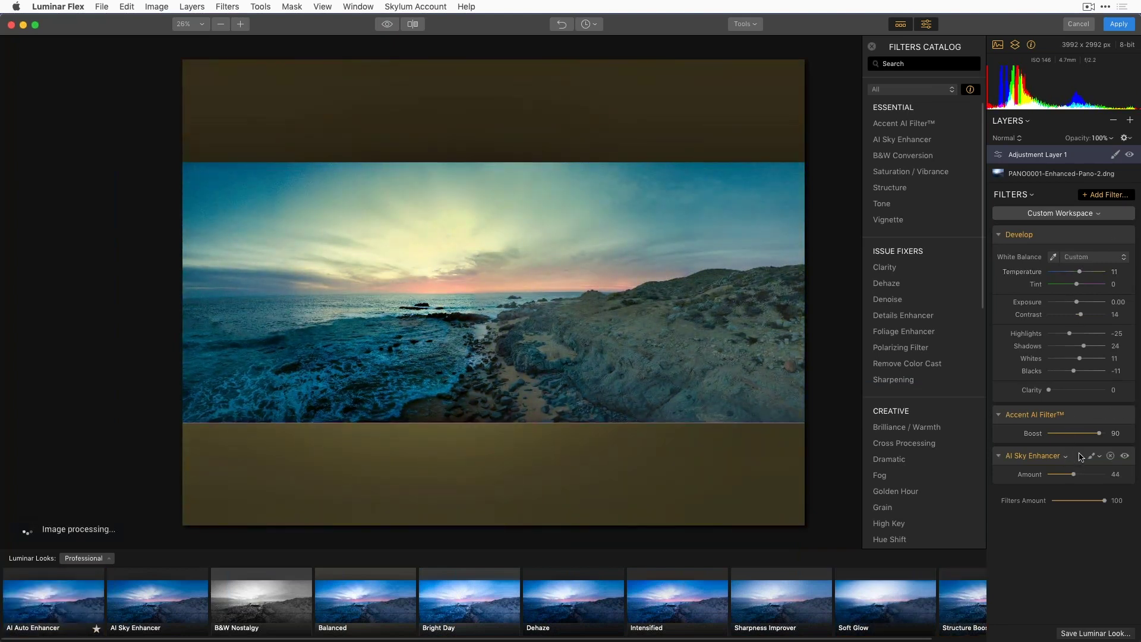
pyautogui.moveTo(1073, 474); pyautogui.dragTo(1109, 473)
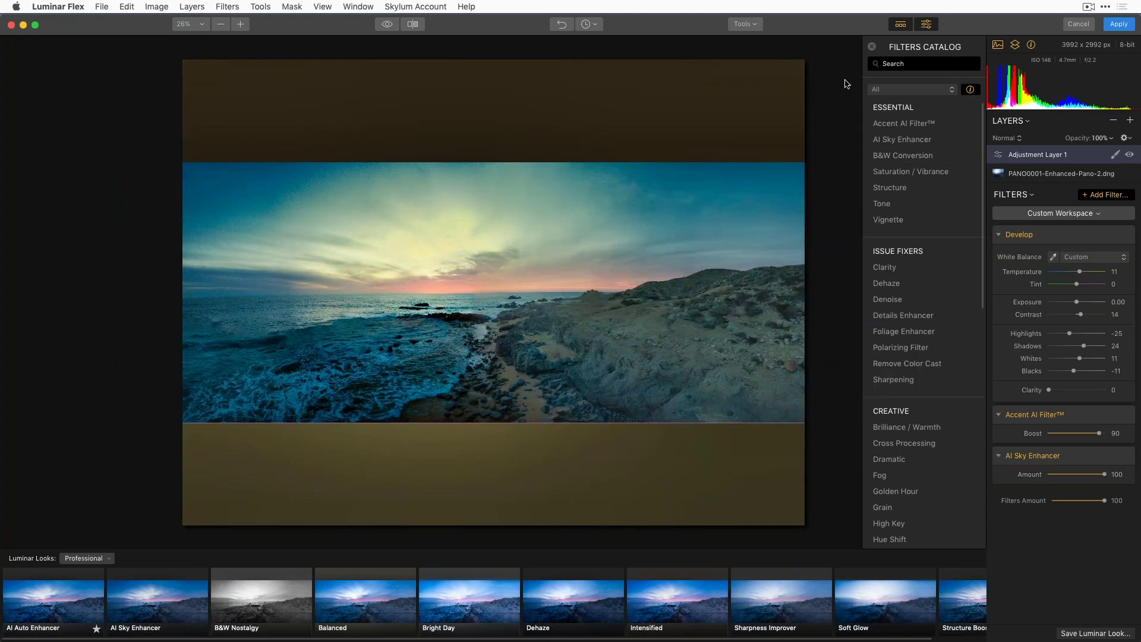
# Step: Crop off the empty bands above and below the panorama with a free aspect, and apply the edits back to Lightroom Classic
pyautogui.press('Tab')
pyautogui.press('c')
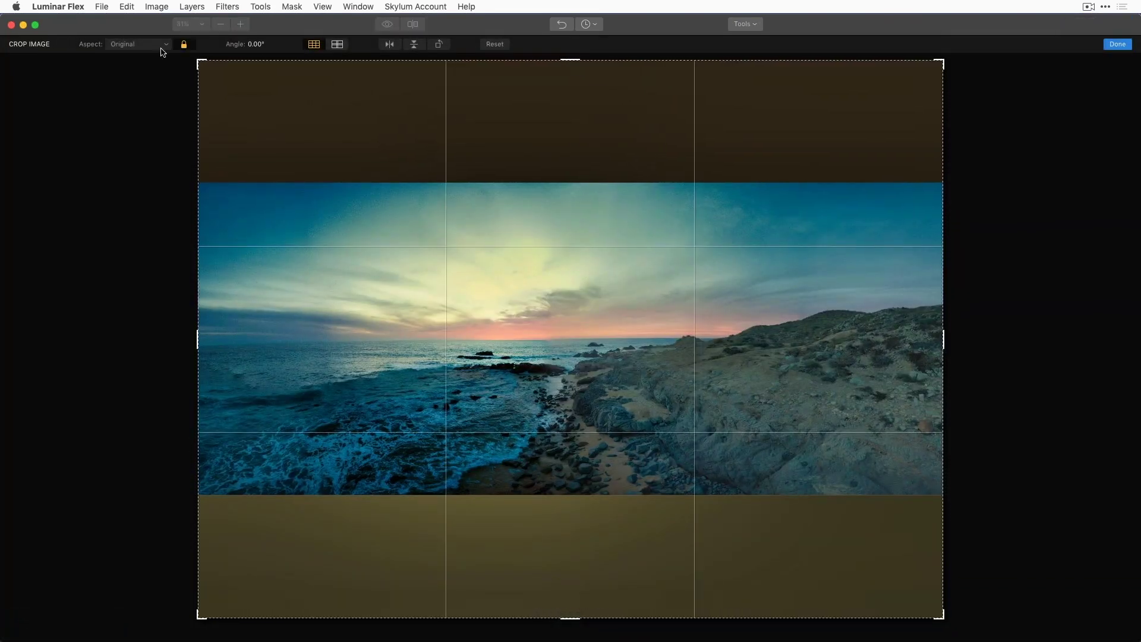
pyautogui.click(183, 44)
pyautogui.moveTo(570, 59); pyautogui.dragTo(570, 118)
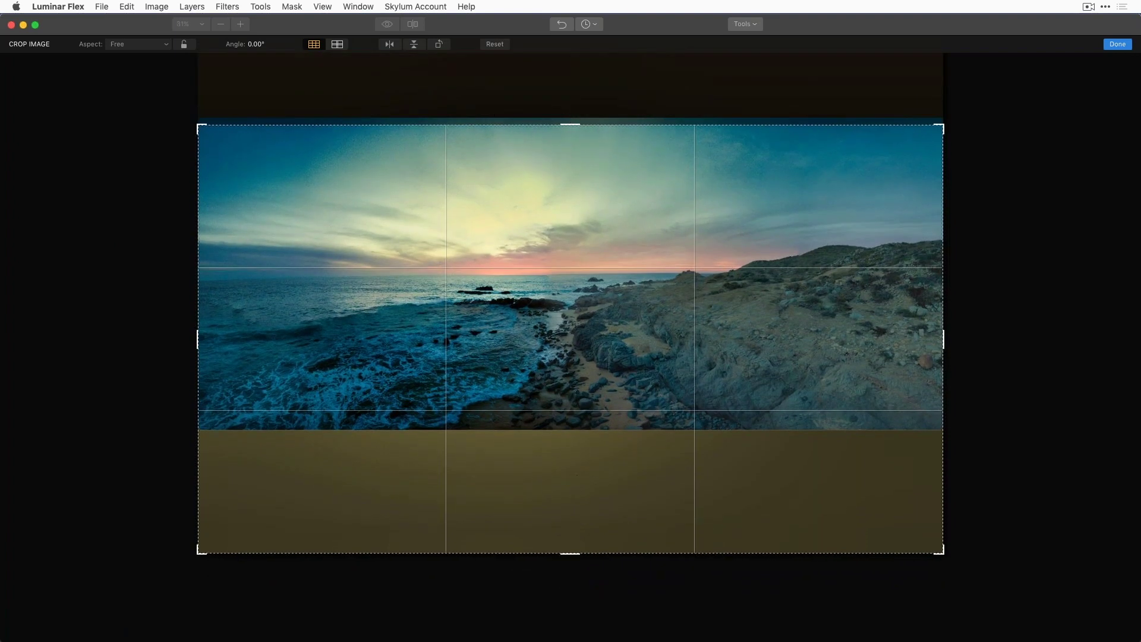
pyautogui.moveTo(570, 552); pyautogui.dragTo(569, 495)
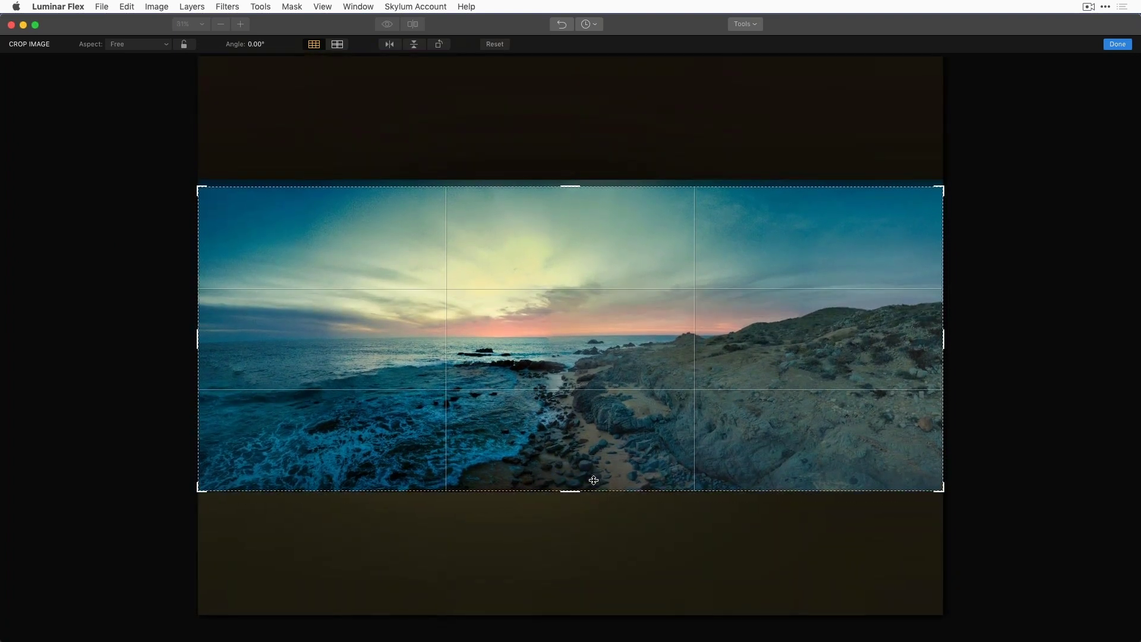
pyautogui.click(1124, 45)
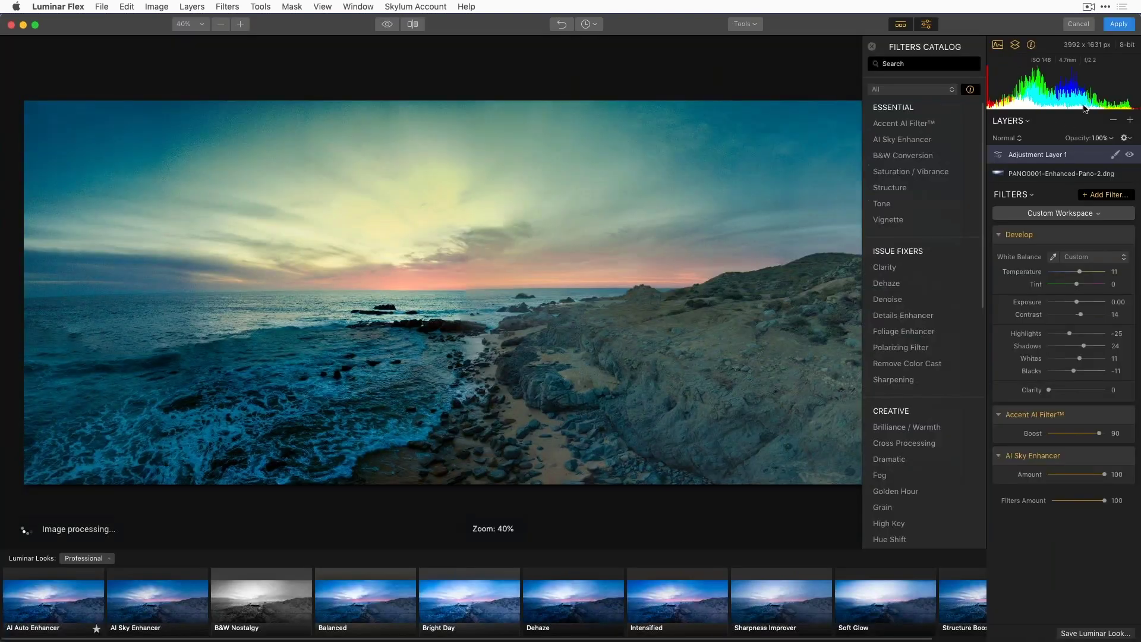
pyautogui.click(1118, 24)
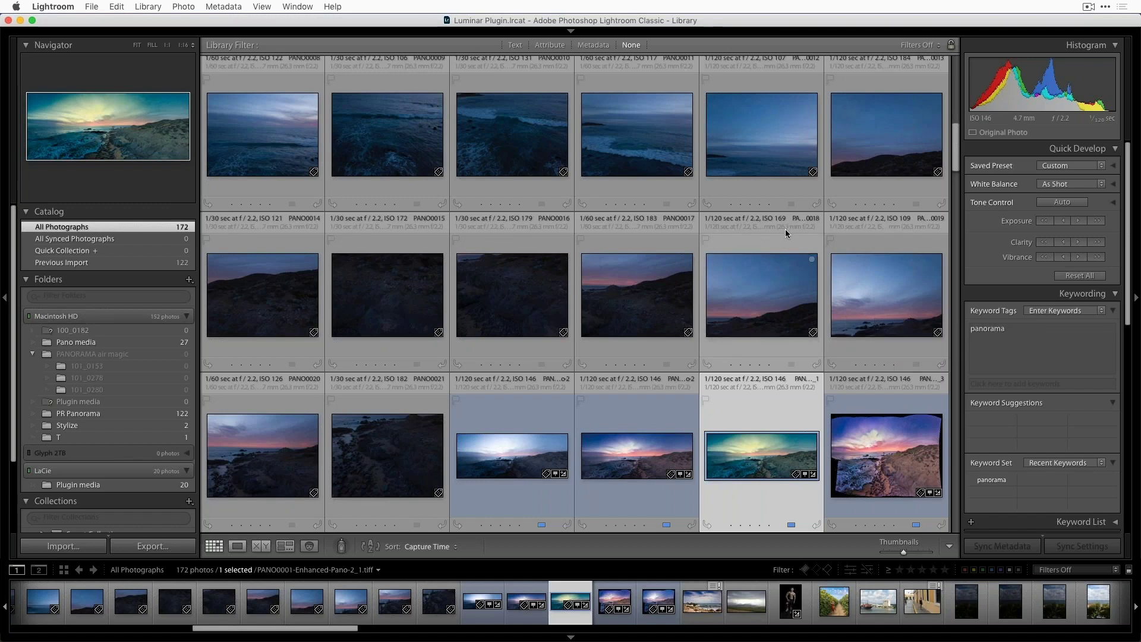
# Step: Switch to Luminar 3 and bring up its photo library
pyautogui.press('super+Tab')
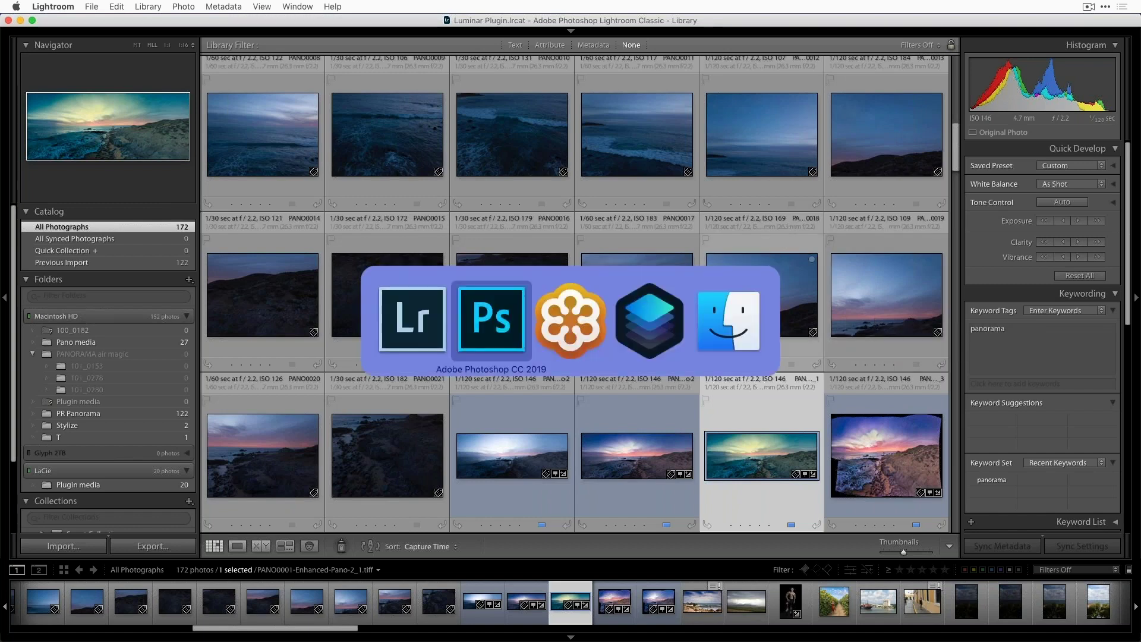
pyautogui.click(730, 288)
pyautogui.press('super+Tab')
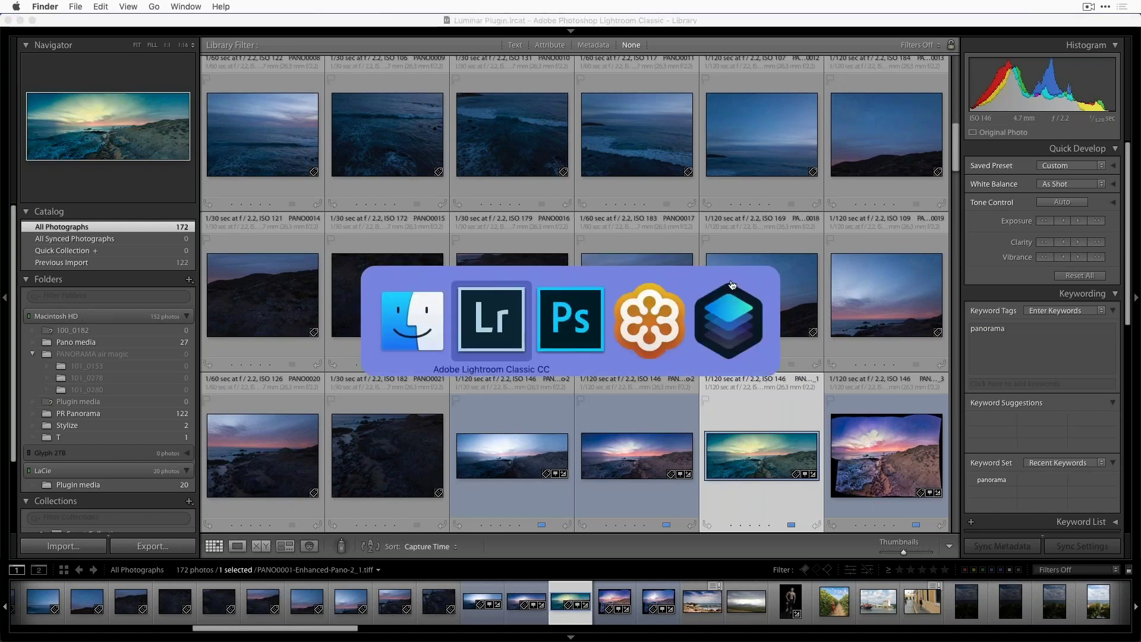
pyautogui.press('super+Tab')
pyautogui.press('super+Tab')
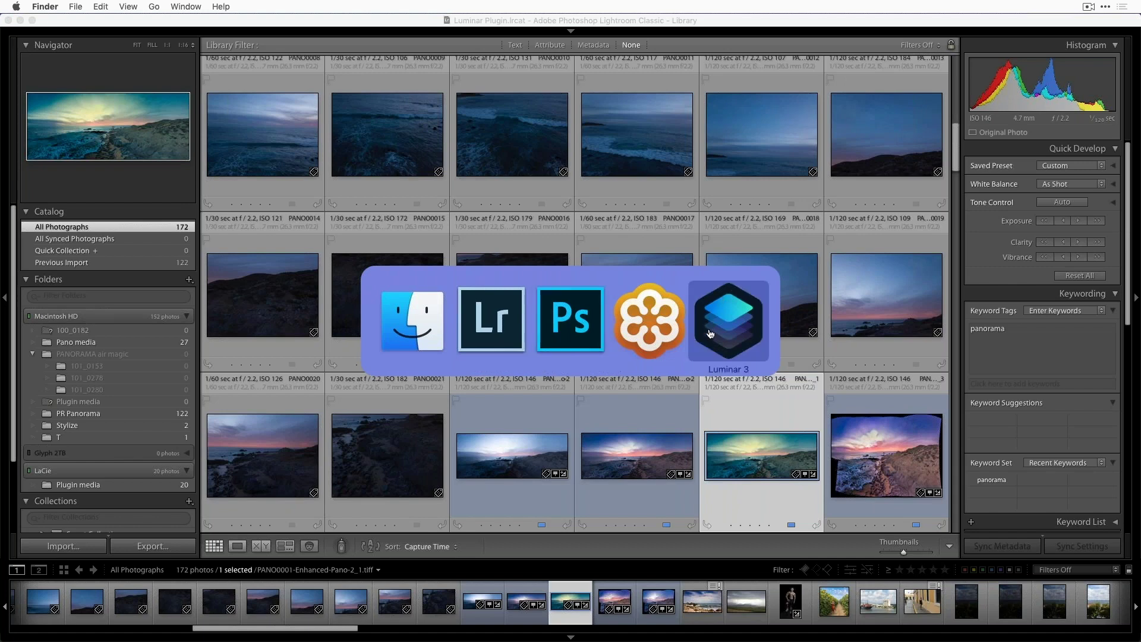
pyautogui.press('super+Tab')
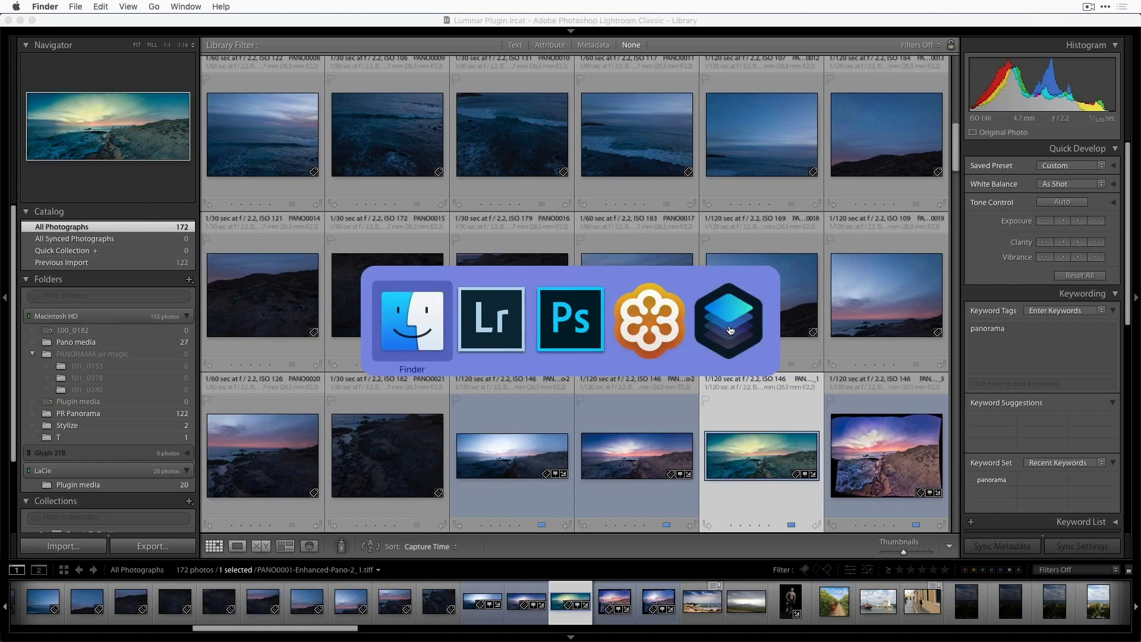
pyautogui.click(730, 330)
pyautogui.press('super+Tab')
pyautogui.press('super+Tab')
pyautogui.press('super+Tab')
pyautogui.press('super+Tab')
pyautogui.click(443, 343)
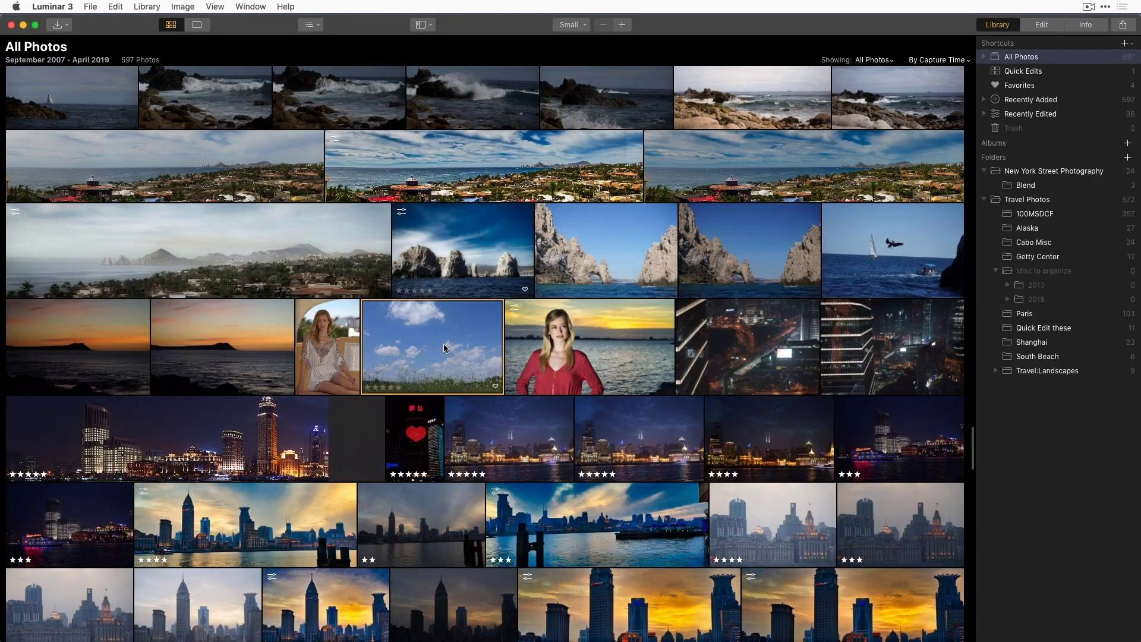
# Step: Browse the library, view the cloudy meadow photo DSC04113.ARW at single-image size, and return to the gallery
pyautogui.scroll(-6, 679, 454)
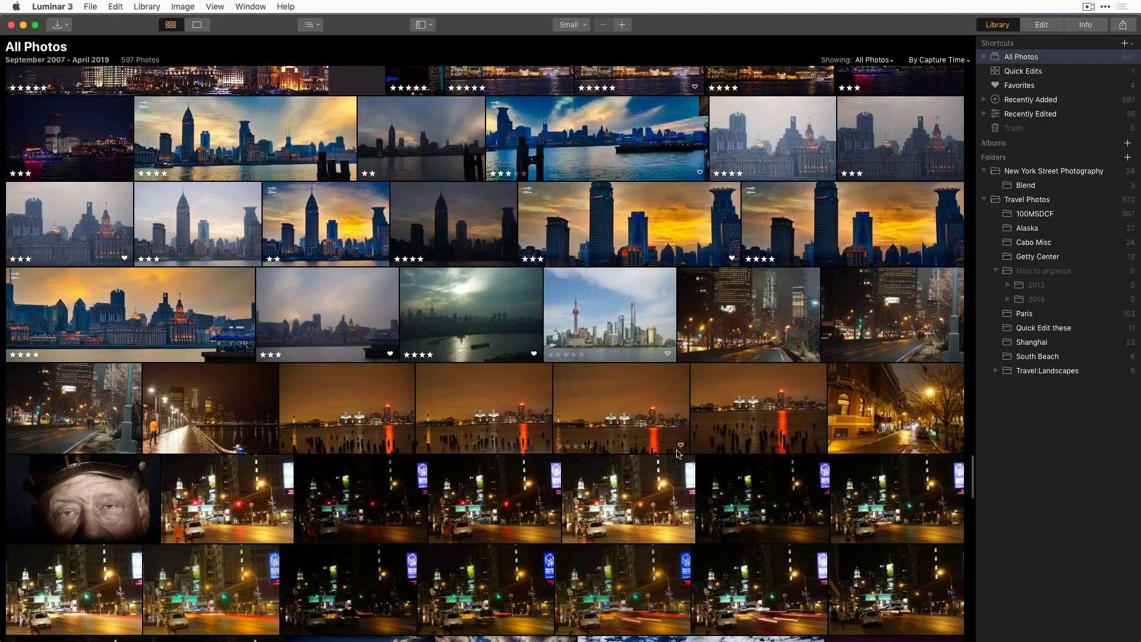
pyautogui.scroll(6, 679, 458)
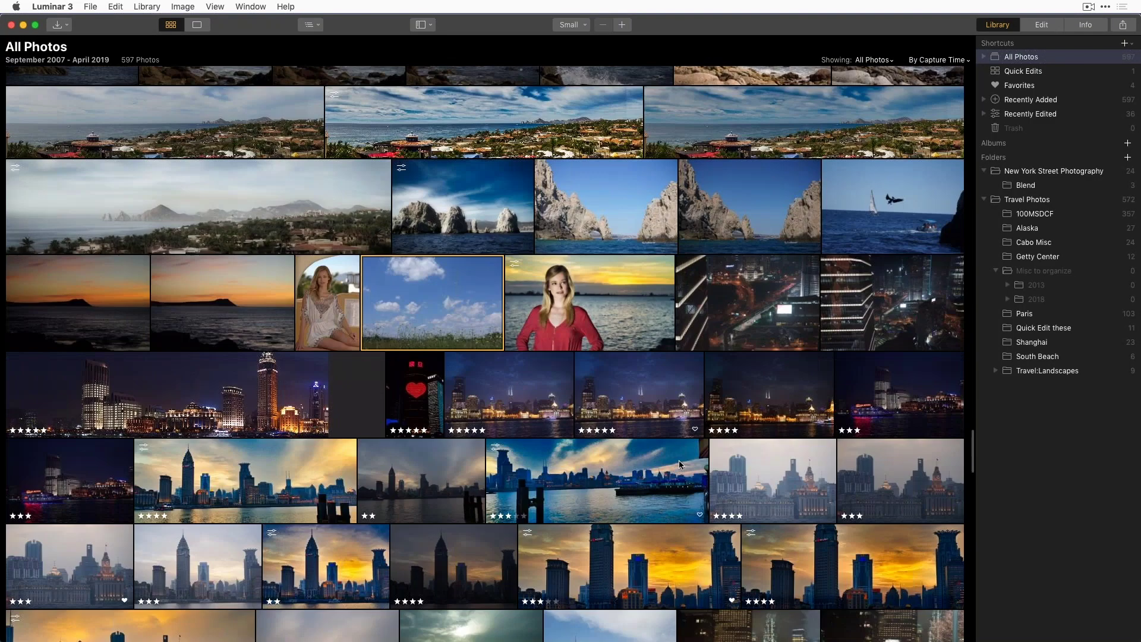
pyautogui.doubleClick(458, 312)
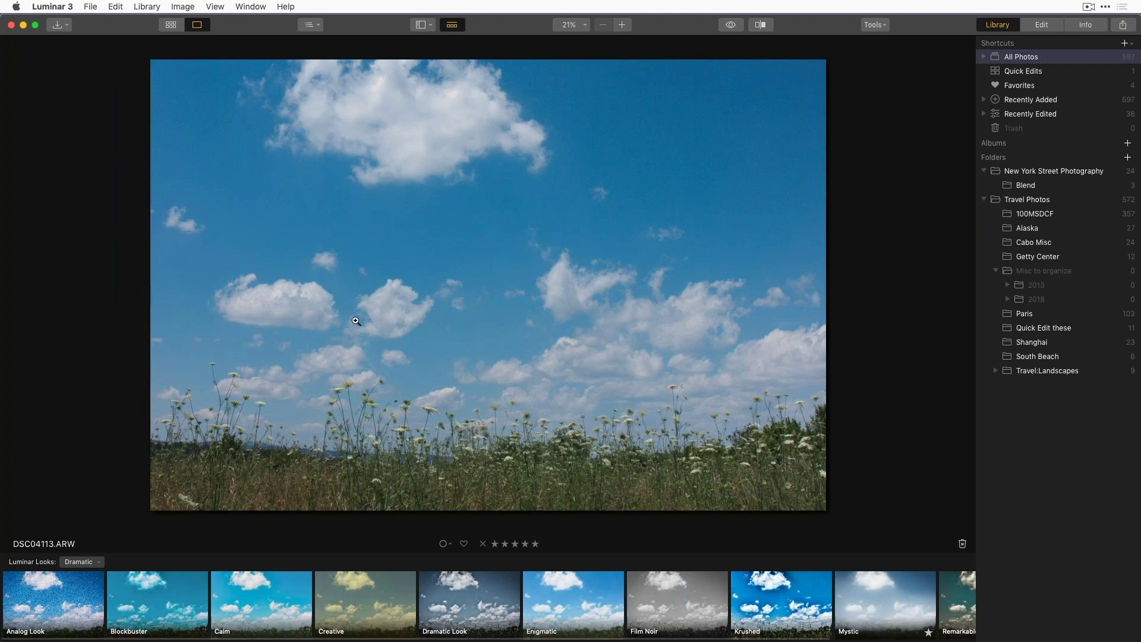
pyautogui.click(171, 25)
pyautogui.scroll(1, 542, 294)
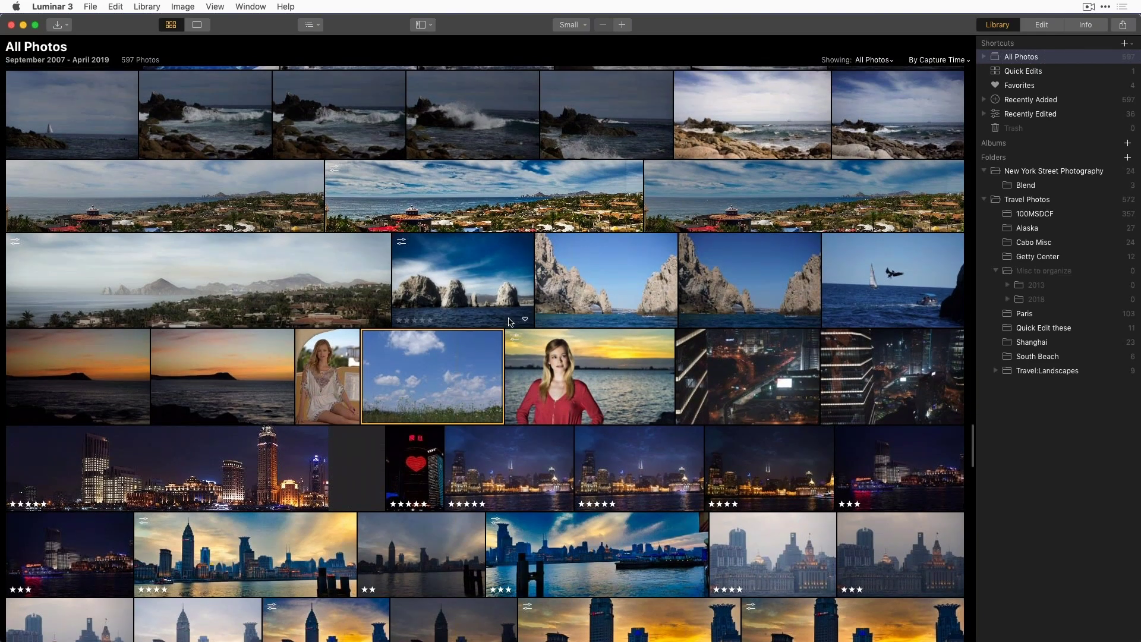
# Step: Open the sea arch photo DSC05052.ARW for editing, set AI Sky Enhancer to 53, and return to the gallery
pyautogui.click(594, 302)
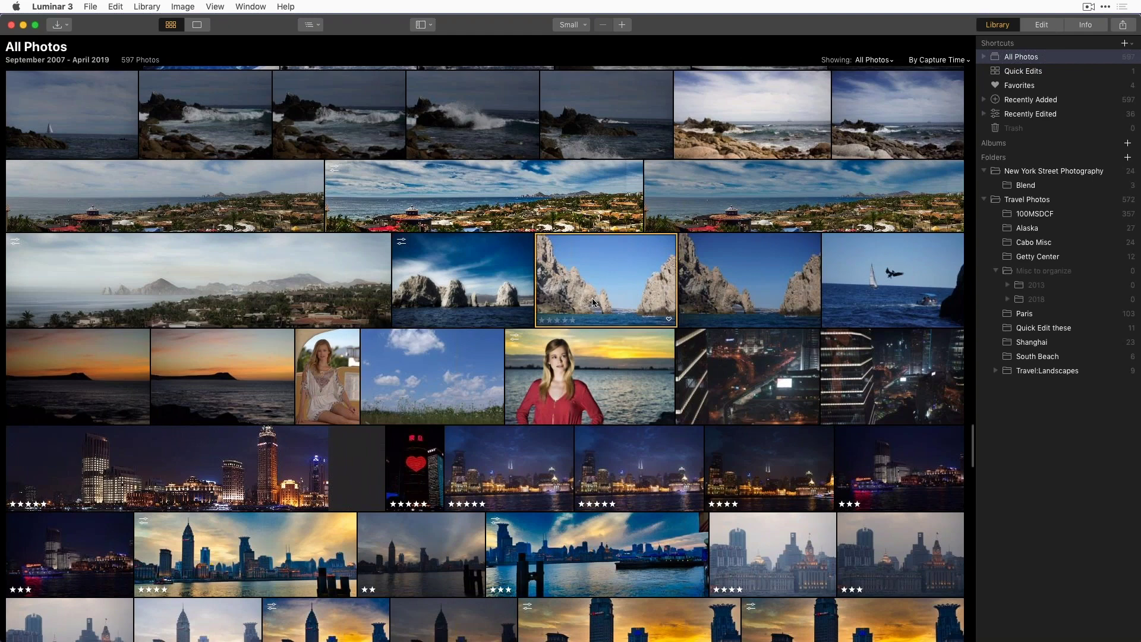
pyautogui.doubleClick(594, 303)
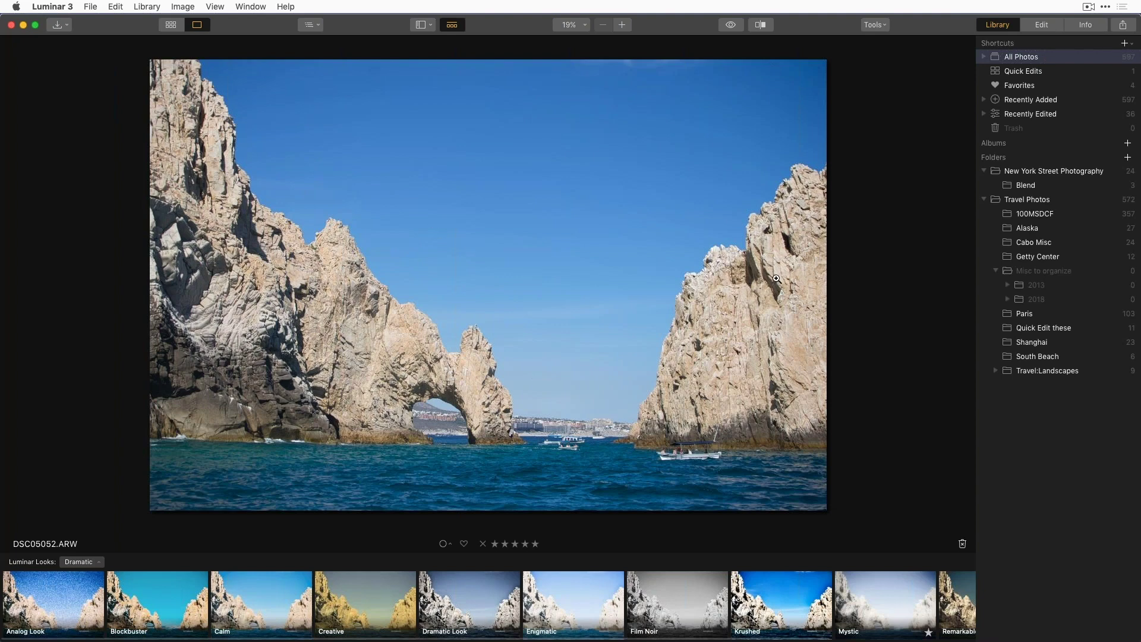
pyautogui.click(1047, 26)
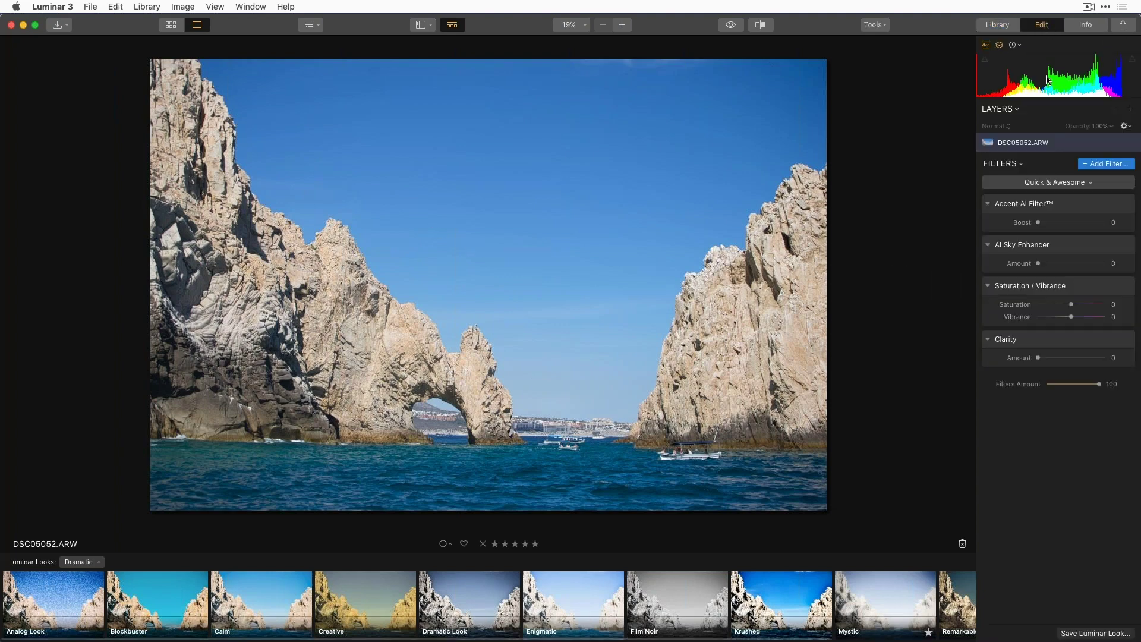
pyautogui.moveTo(1040, 263); pyautogui.dragTo(1075, 269)
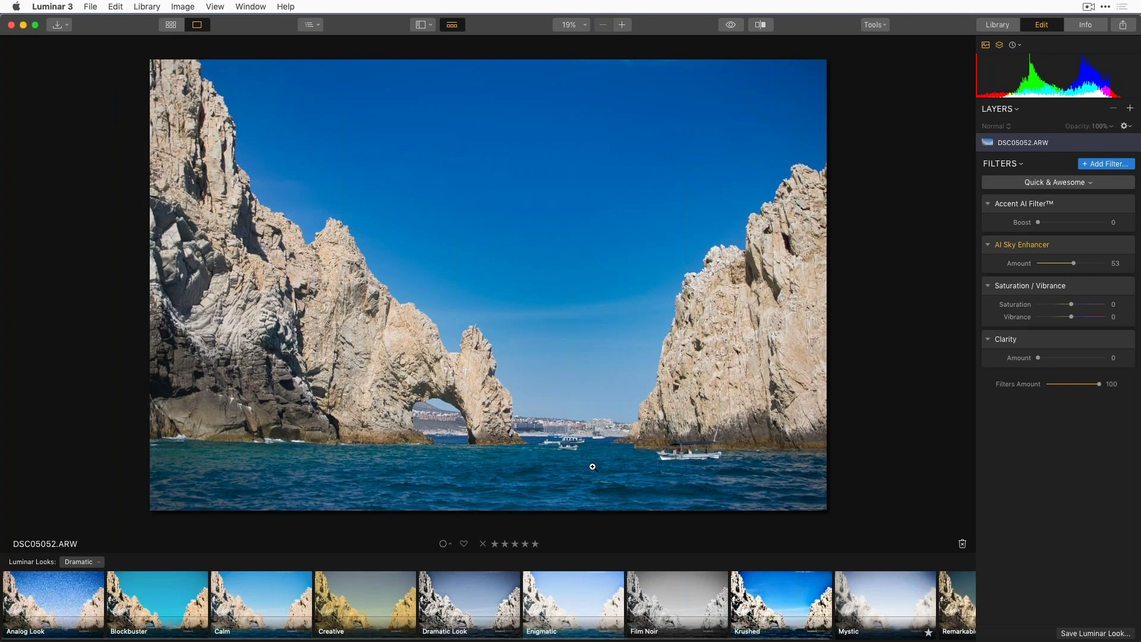
pyautogui.press('g')
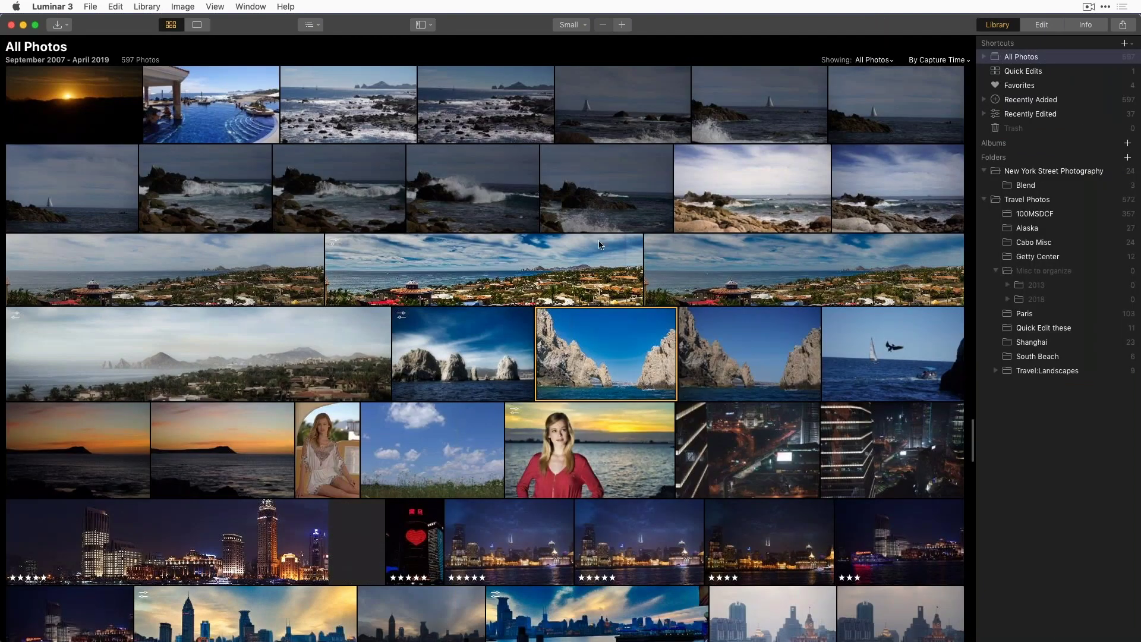
# Step: Open the pool photo DSC00239.ARW, set AI Sky Enhancer to 100, and return to the gallery
pyautogui.doubleClick(276, 139)
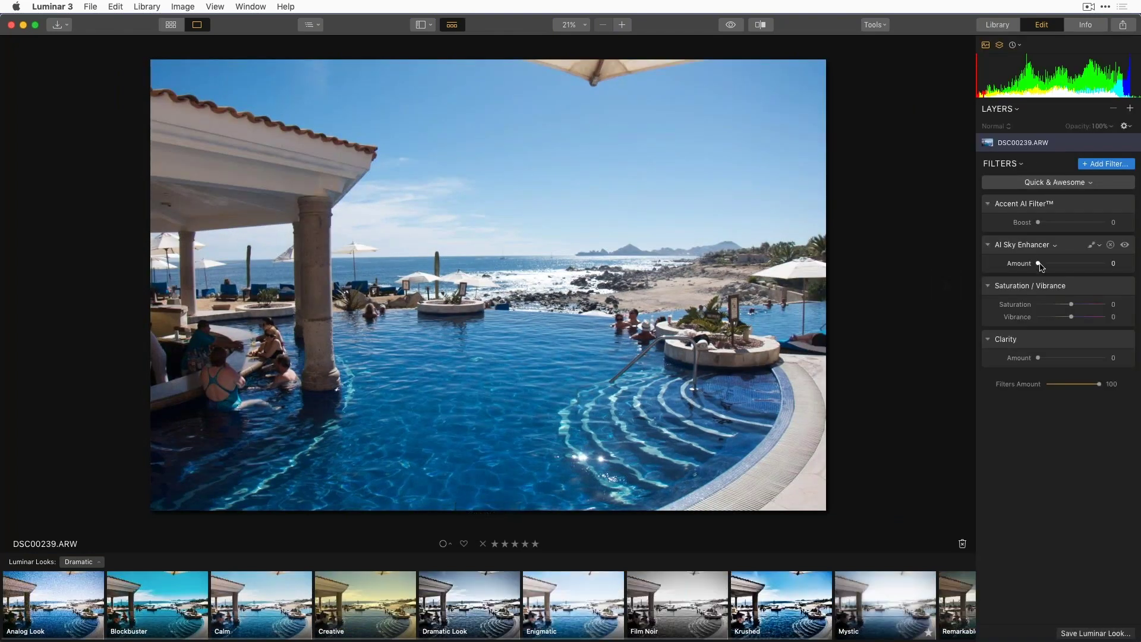
pyautogui.moveTo(1038, 263); pyautogui.dragTo(1109, 263)
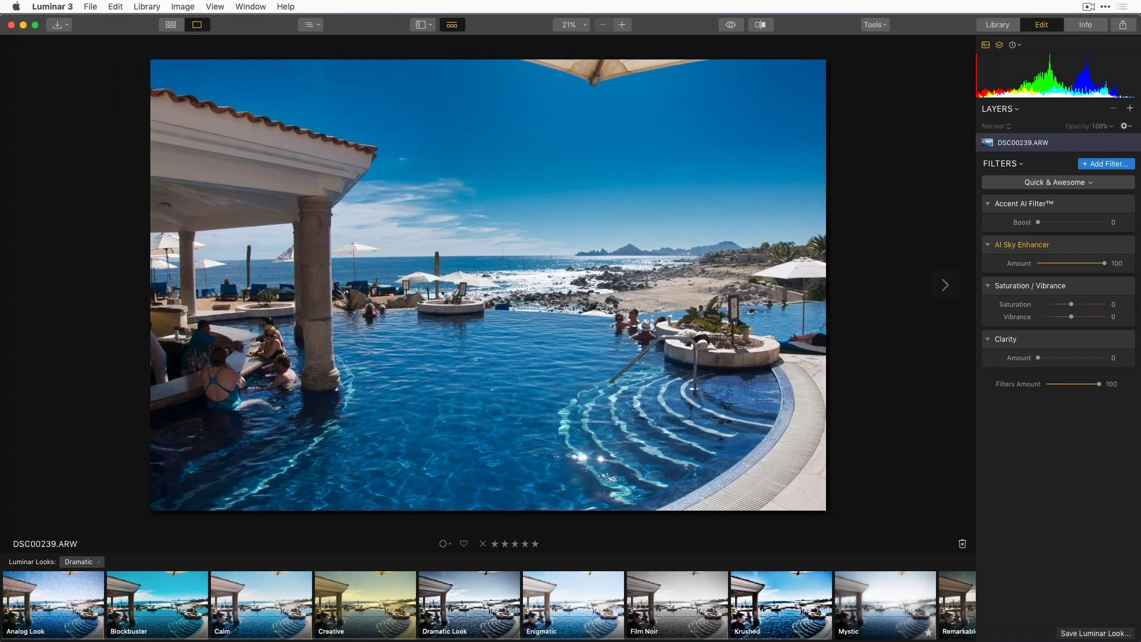
pyautogui.press('g')
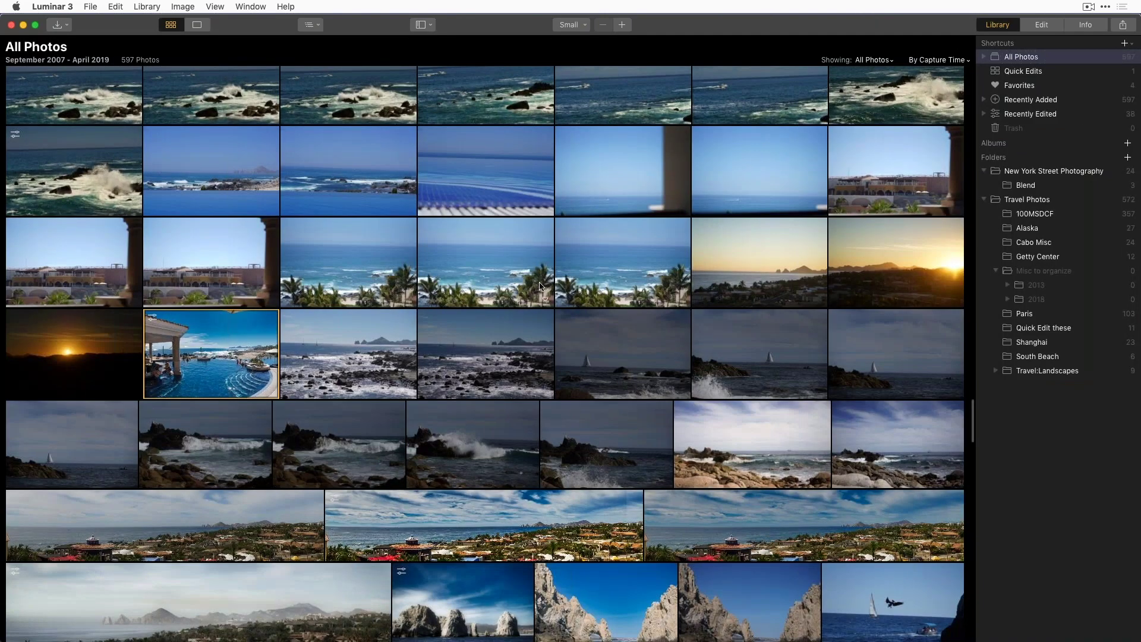
# Step: Browse the gallery, view the container ship photo Savannah_ADS09131.tiff and the adjacent sunflower field photo, and return to the gallery
pyautogui.scroll(-10, 534, 267)
pyautogui.scroll(-5, 548, 279)
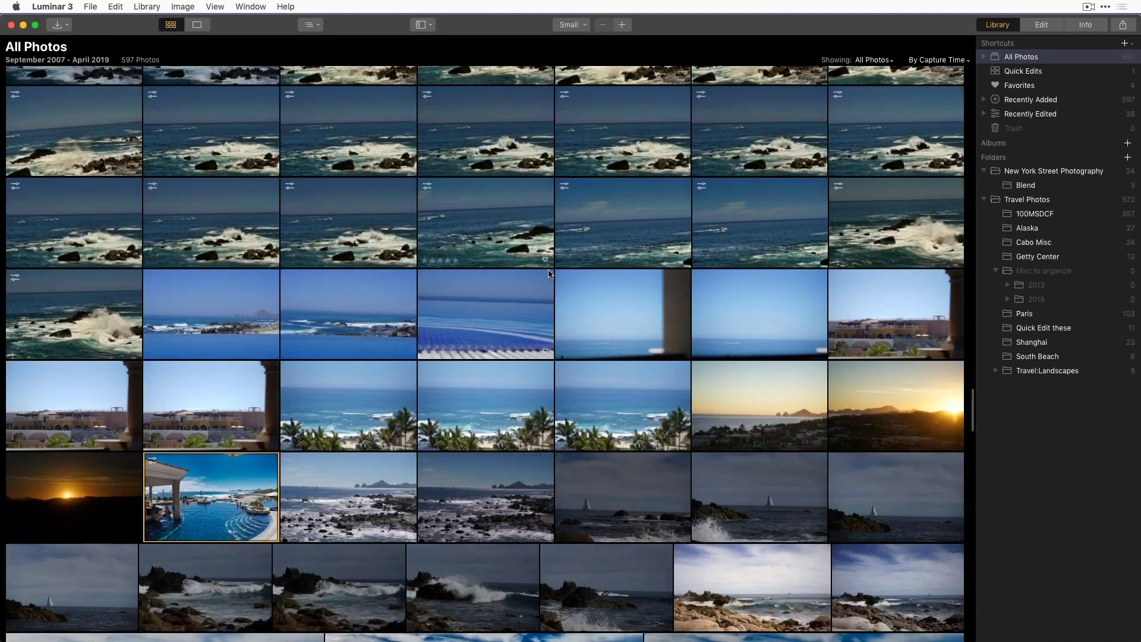
pyautogui.scroll(-15, 550, 275)
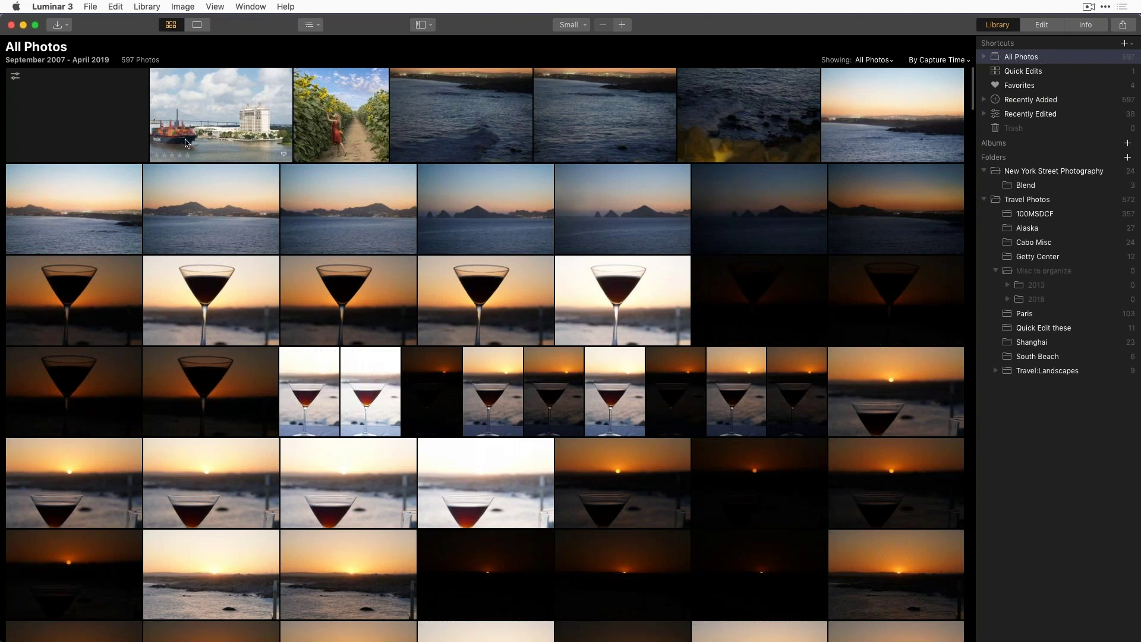
pyautogui.click(209, 118)
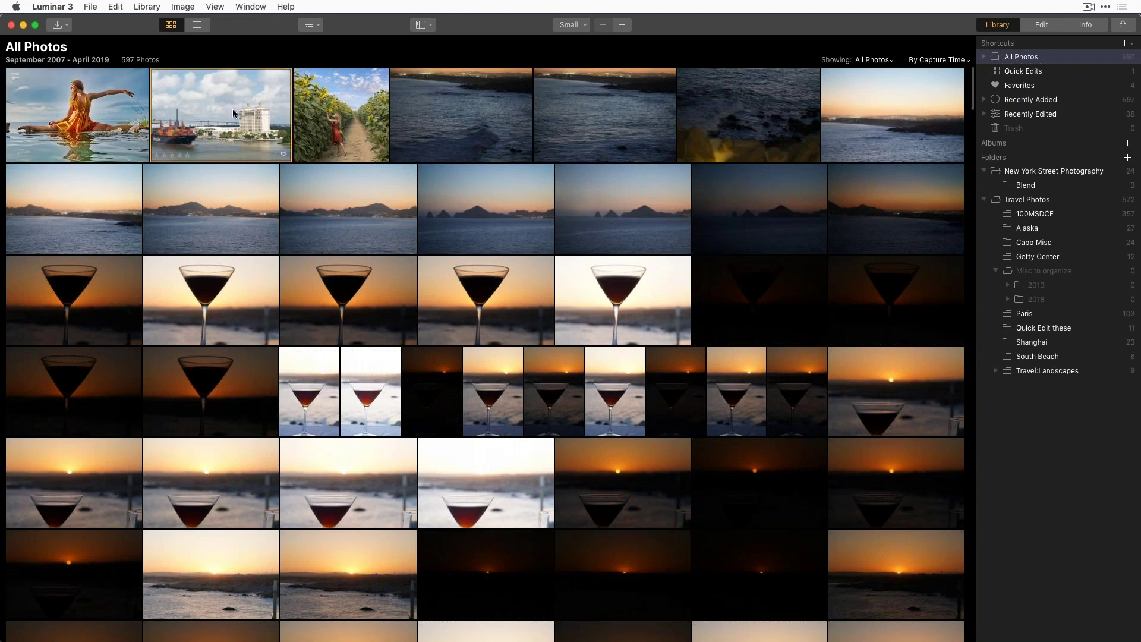
pyautogui.doubleClick(228, 117)
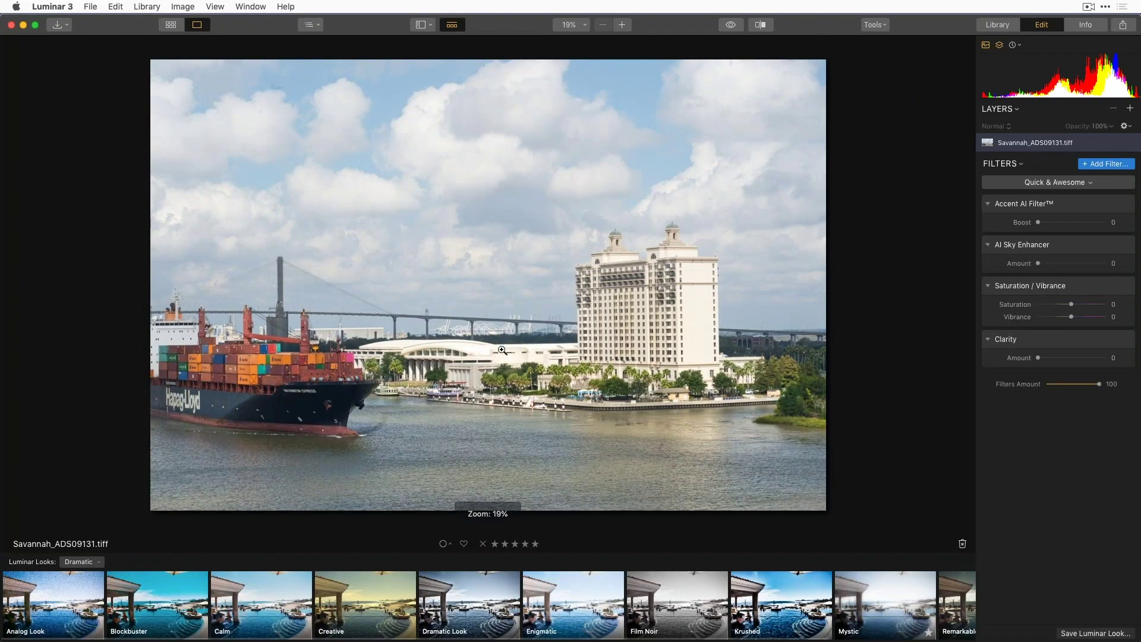
pyautogui.press('Right')
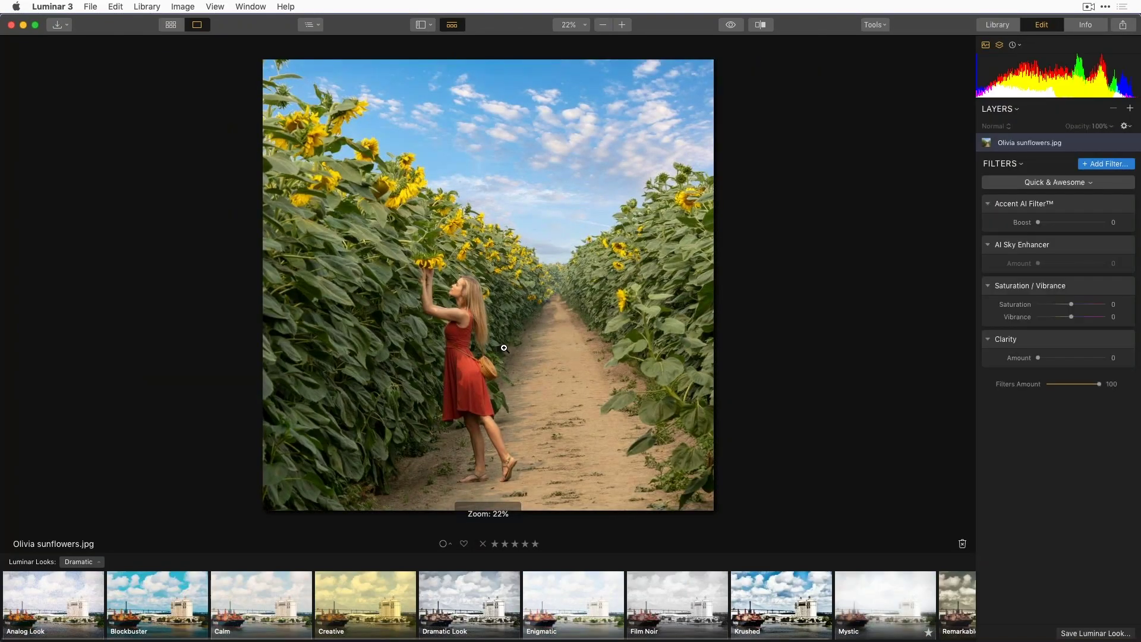
pyautogui.press('g')
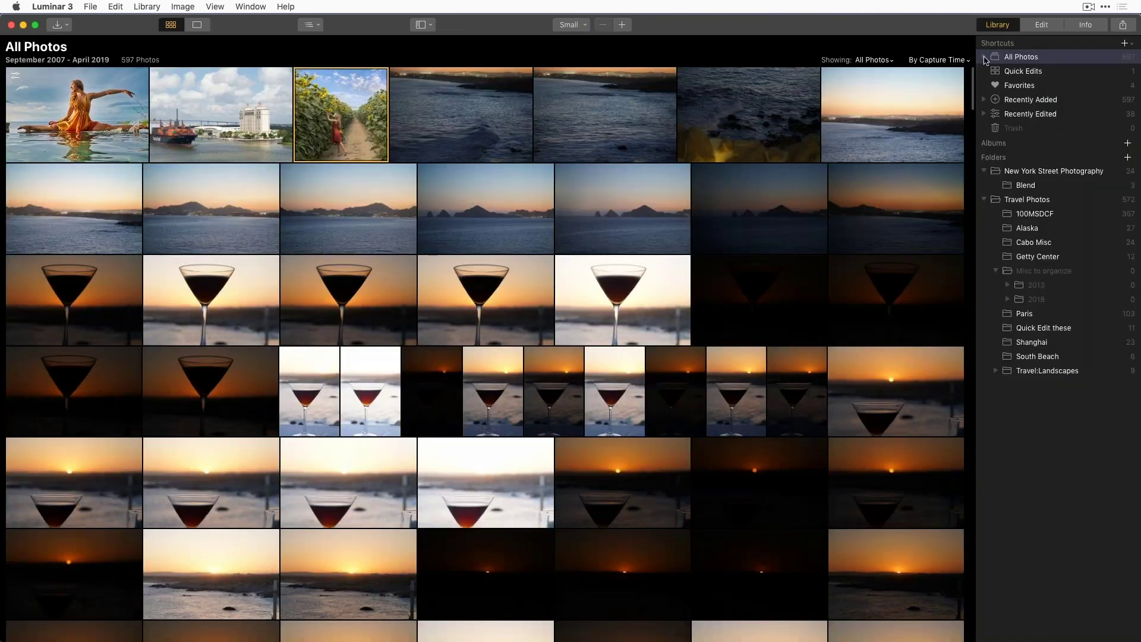
# Step: Browse through the photos in the Paris folder
pyautogui.click(1038, 316)
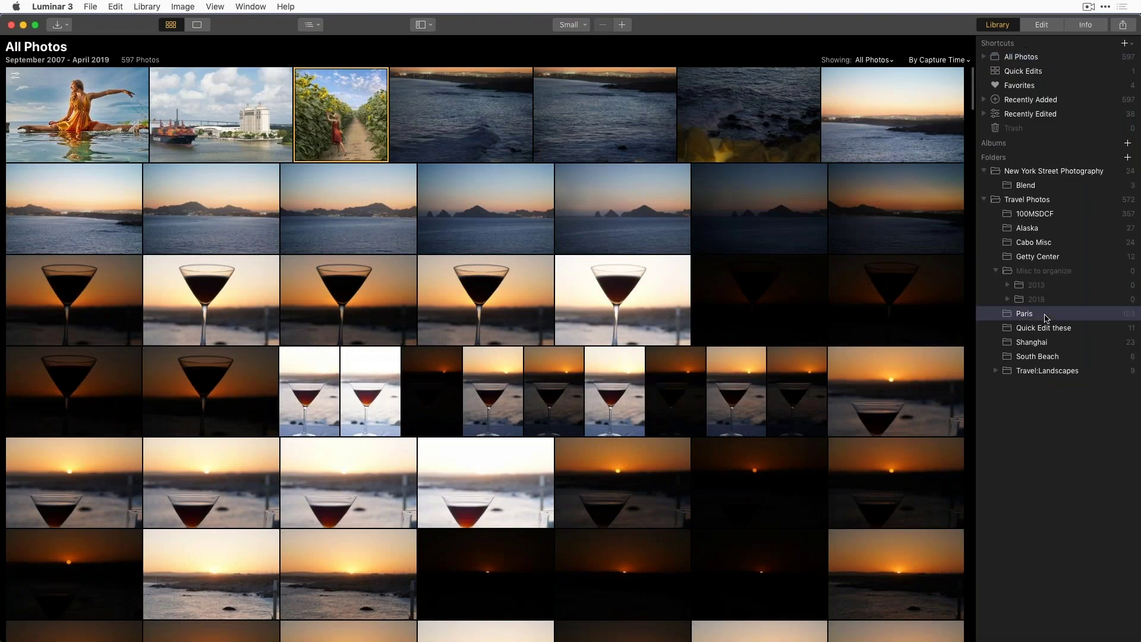
pyautogui.scroll(-10, 730, 374)
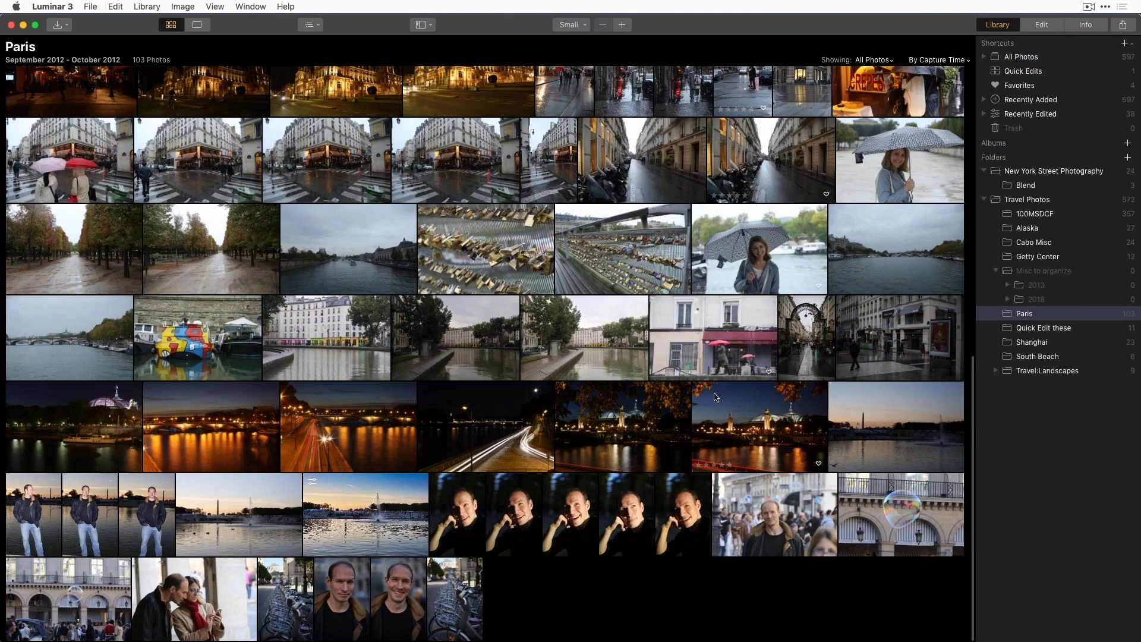
pyautogui.scroll(10, 452, 505)
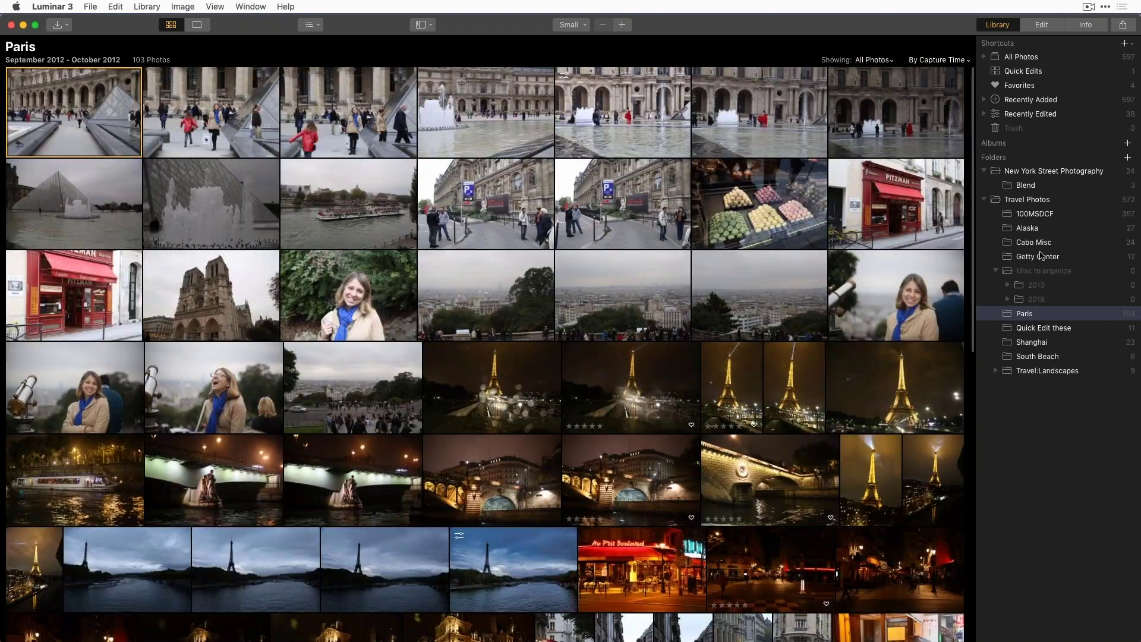
# Step: Open the sailboat photo with the splashing wave, DSC05233.ARW, from the Cabo Misc folder for editing
pyautogui.click(1042, 242)
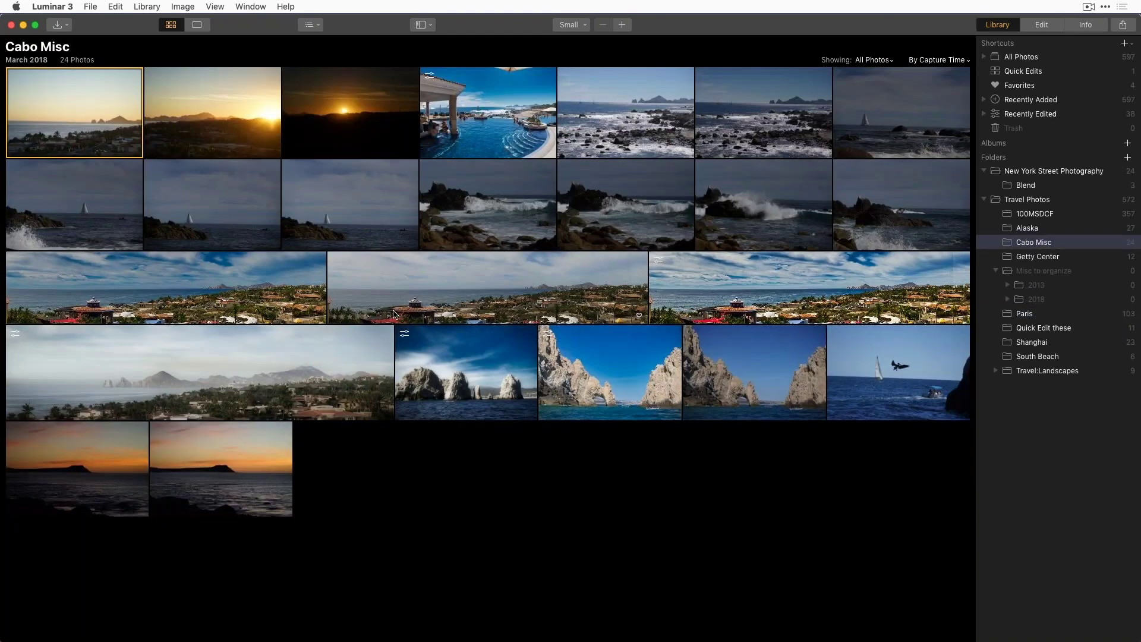
pyautogui.click(362, 217)
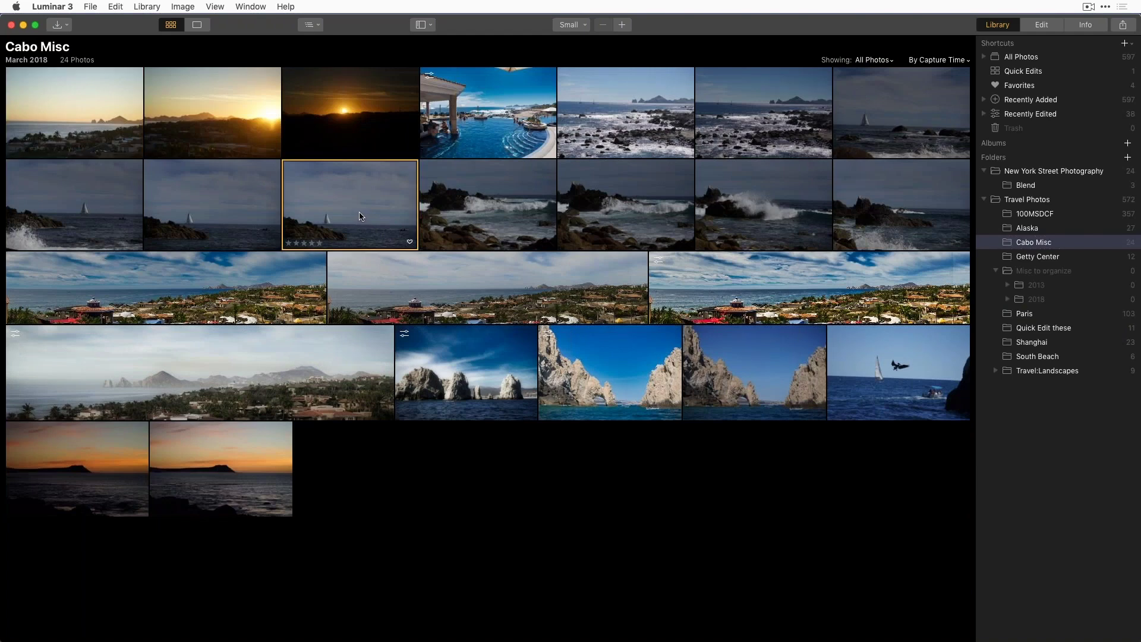
pyautogui.doubleClick(74, 225)
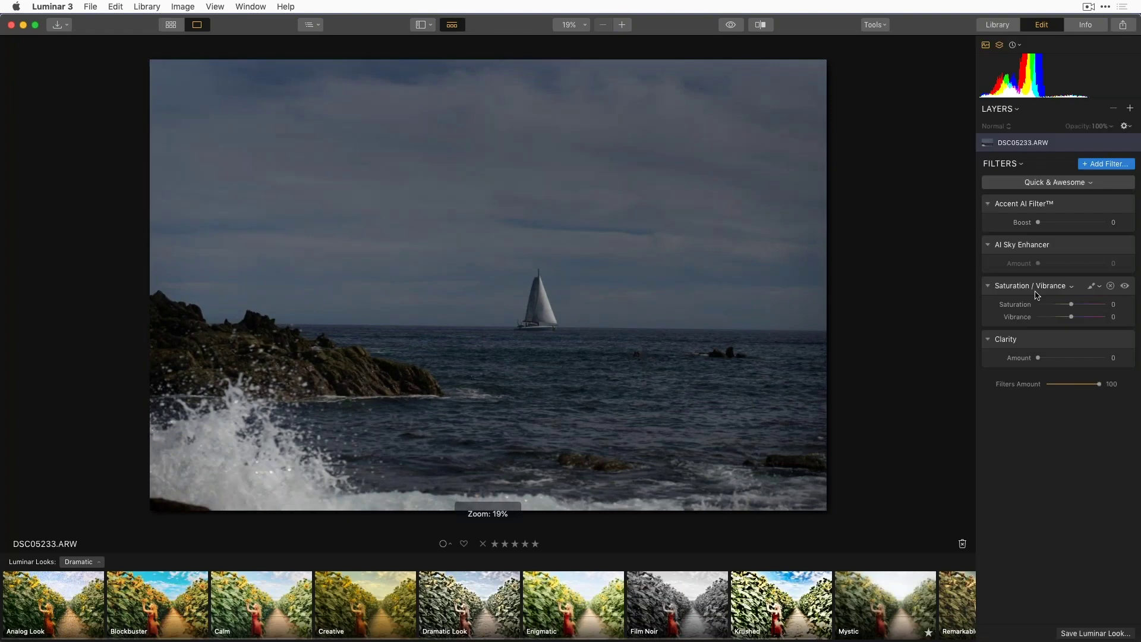
# Step: Set Accent AI Filter boost to 87, AI Sky Enhancer to 44, Vibrance to 20 and Clarity to 17
pyautogui.moveTo(1059, 222); pyautogui.dragTo(1067, 263)
pyautogui.moveTo(1070, 317); pyautogui.dragTo(1077, 317)
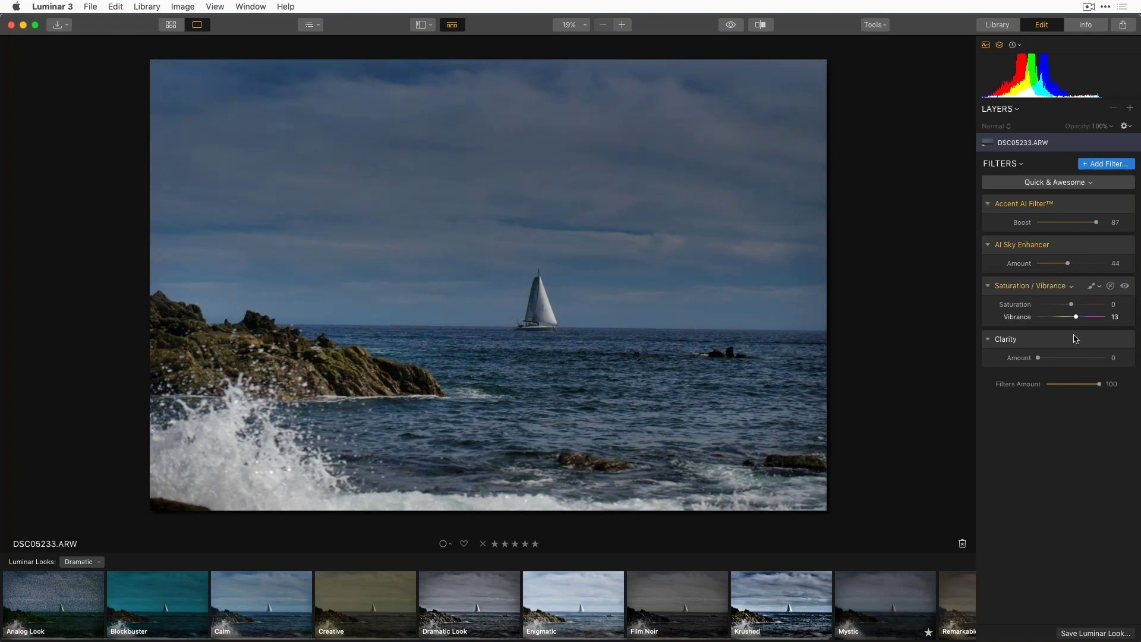
pyautogui.moveTo(1037, 358); pyautogui.dragTo(1048, 357)
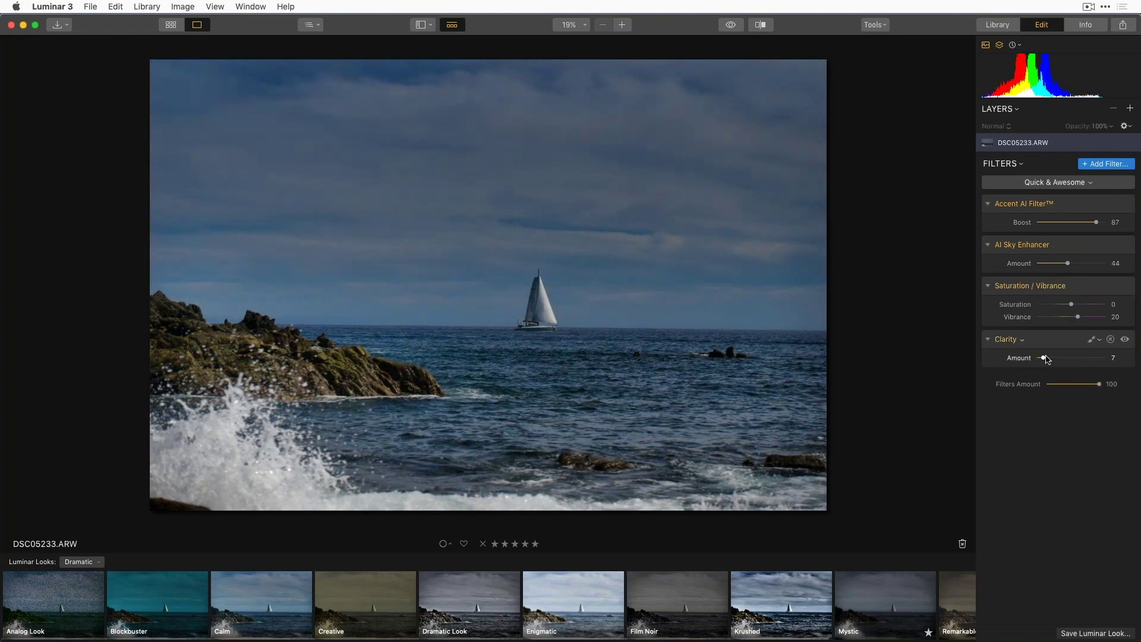
# Step: Add the RAW Develop filter and set its Exposure to 1.04
pyautogui.click(1112, 167)
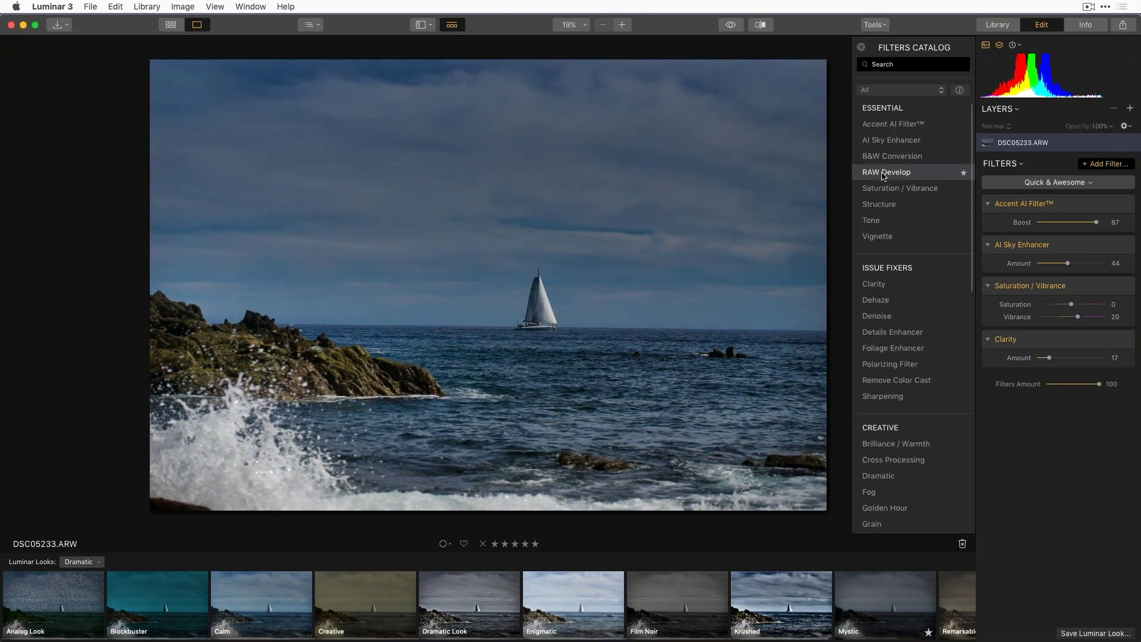
pyautogui.click(904, 176)
pyautogui.moveTo(1073, 301); pyautogui.dragTo(1079, 299)
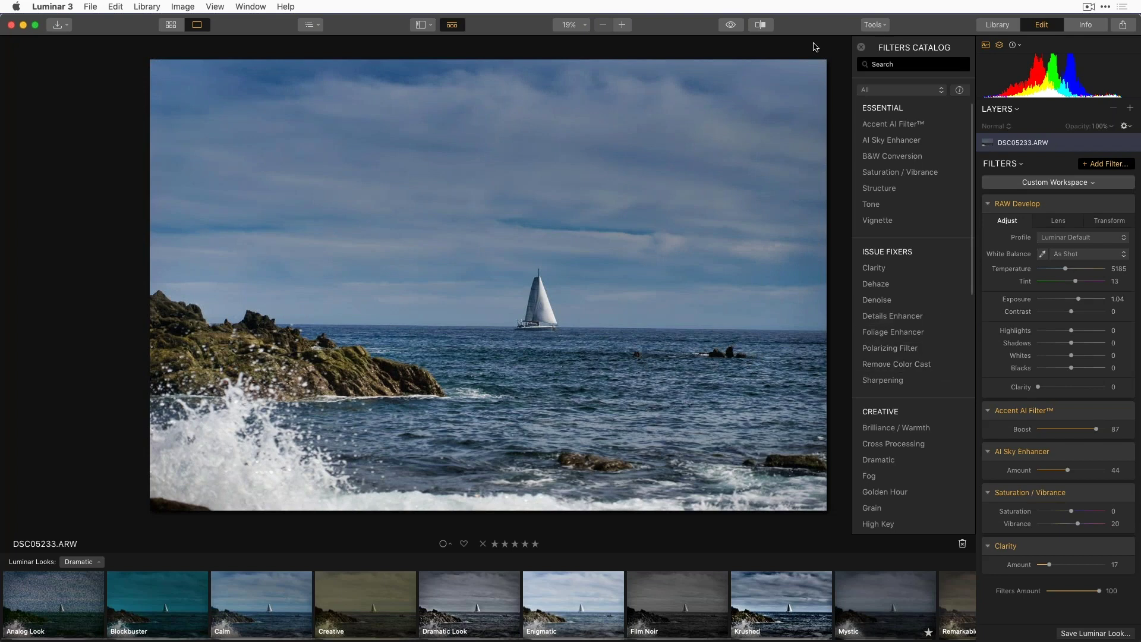
# Step: Cover the small rocks below the horizon with cloned water using Clone & Stamp at brush size 64
pyautogui.click(873, 24)
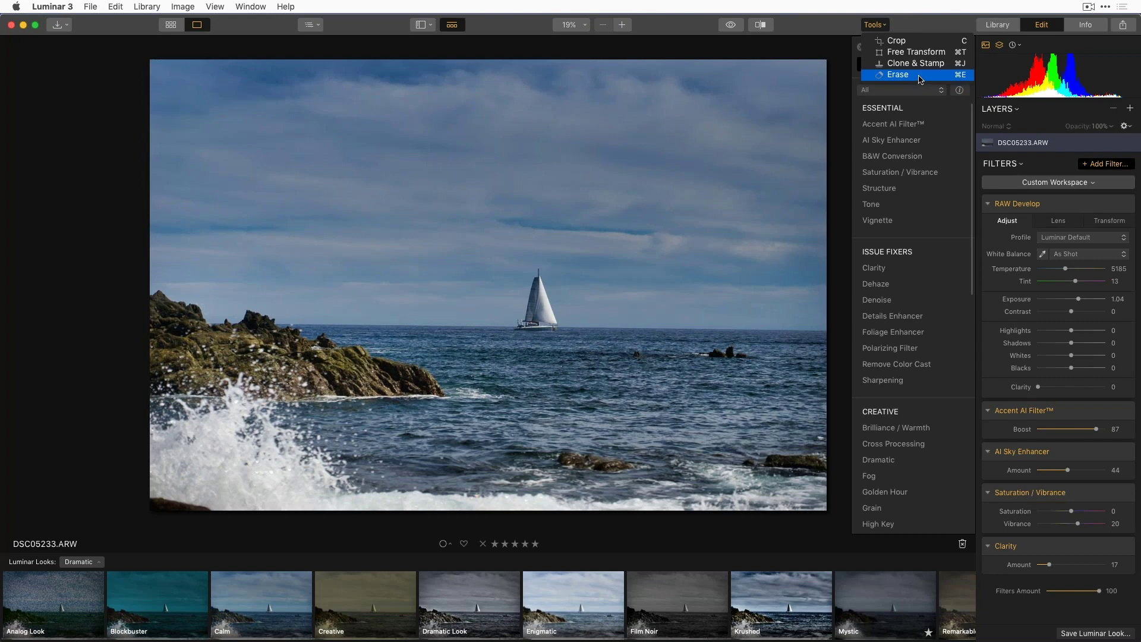
pyautogui.click(918, 75)
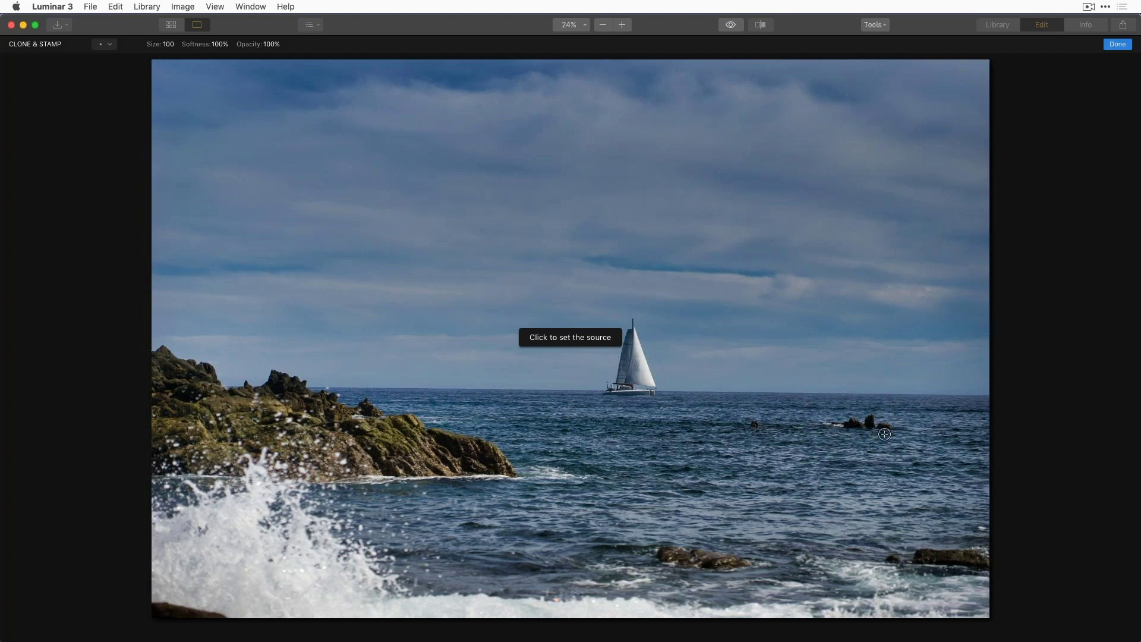
pyautogui.click(683, 426)
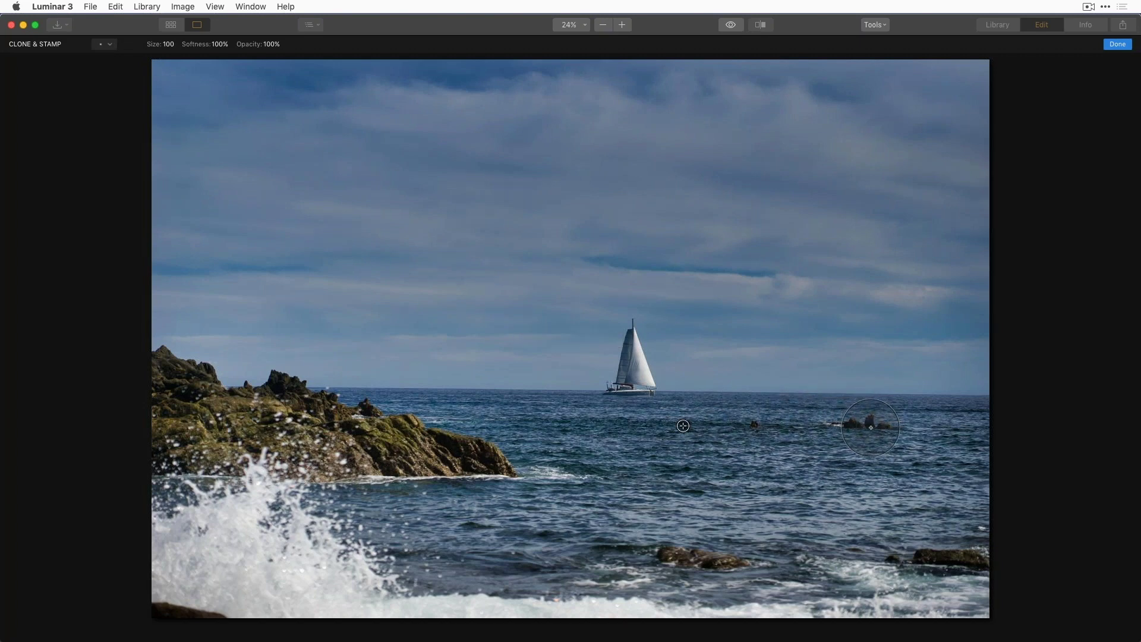
pyautogui.press('[')
pyautogui.press('[')
pyautogui.press('[')
pyautogui.moveTo(876, 425)
pyautogui.mouseDown()
pyautogui.moveTo(850, 423)
pyautogui.moveTo(876, 435)
pyautogui.mouseUp()
pyautogui.moveTo(764, 429); pyautogui.dragTo(752, 423)
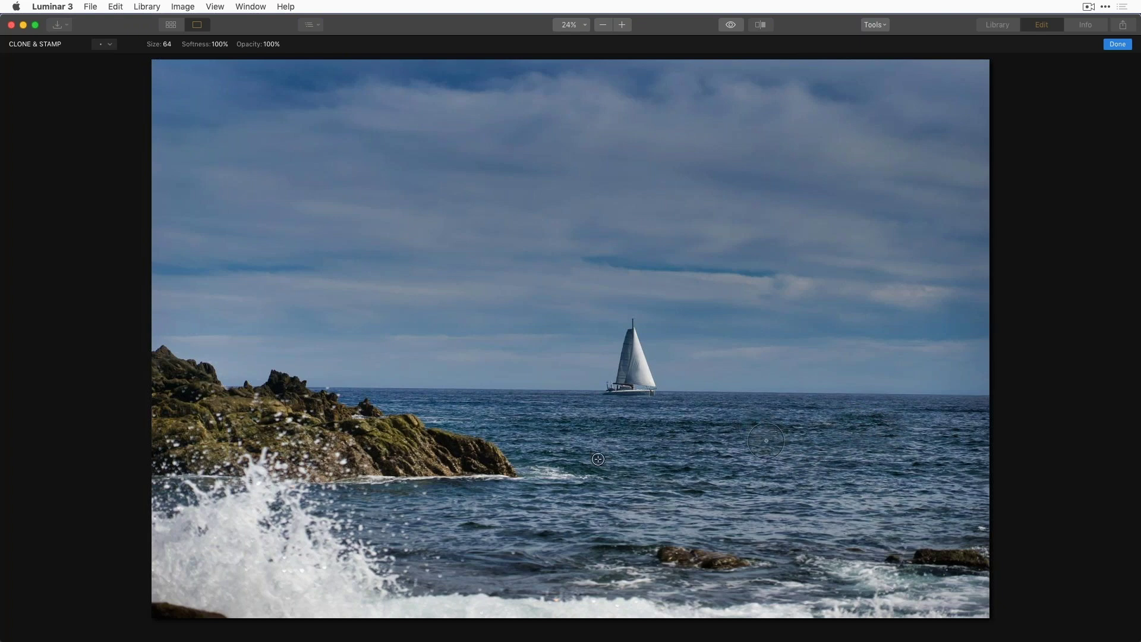
# Step: Try to clone the sailboat onto the horizon to its right, and undo the cloning
pyautogui.keyDown('alt'); pyautogui.click(635, 378); pyautogui.keyUp('alt')
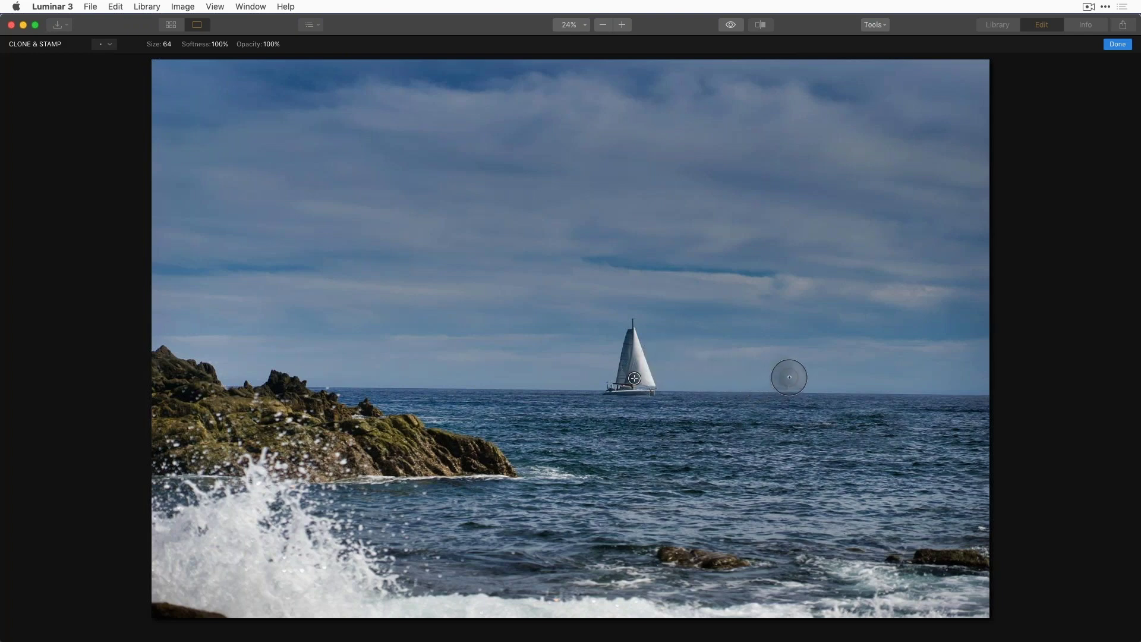
pyautogui.moveTo(791, 373)
pyautogui.mouseDown()
pyautogui.moveTo(792, 329)
pyautogui.moveTo(782, 391)
pyautogui.moveTo(763, 393)
pyautogui.moveTo(814, 388)
pyautogui.moveTo(750, 387)
pyautogui.mouseUp()
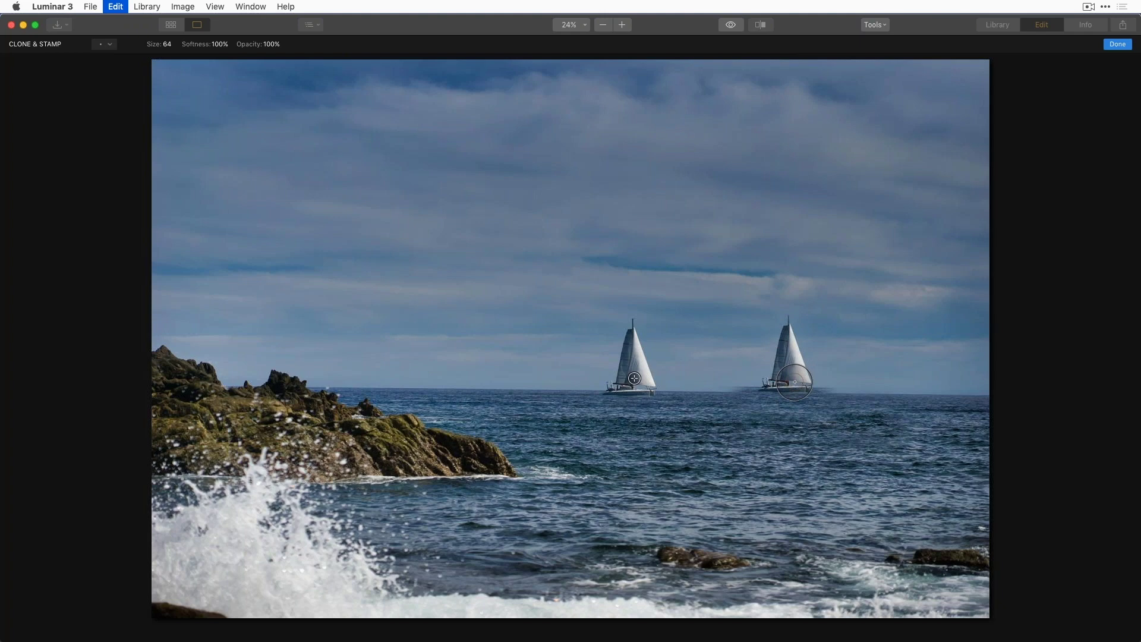
pyautogui.moveTo(795, 383); pyautogui.dragTo(788, 339)
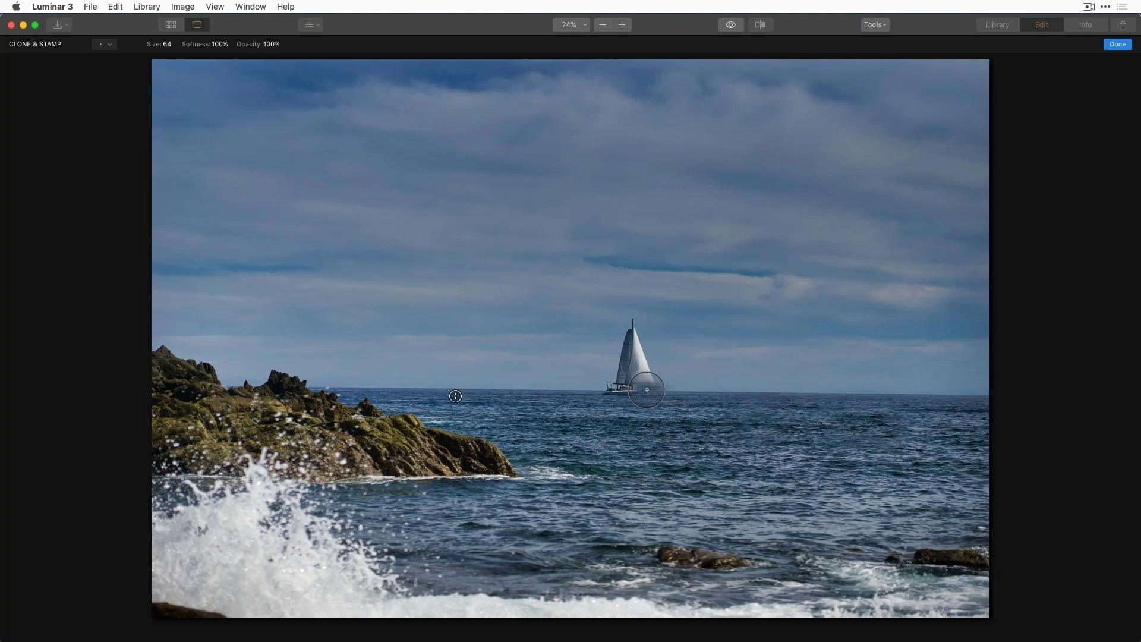
pyautogui.press('super+z')
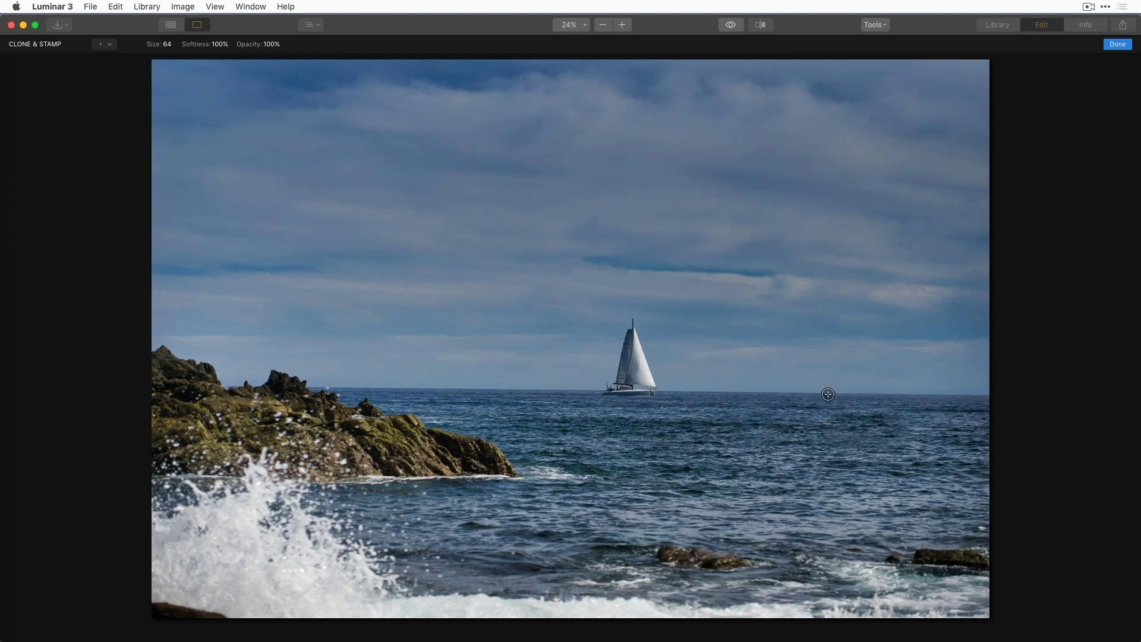
# Step: Clone a second sailboat onto the horizon well to the right of the original and apply the Clone & Stamp edits
pyautogui.moveTo(827, 394)
pyautogui.mouseDown()
pyautogui.moveTo(828, 328)
pyautogui.moveTo(856, 397)
pyautogui.moveTo(797, 391)
pyautogui.mouseUp()
pyautogui.click(1117, 43)
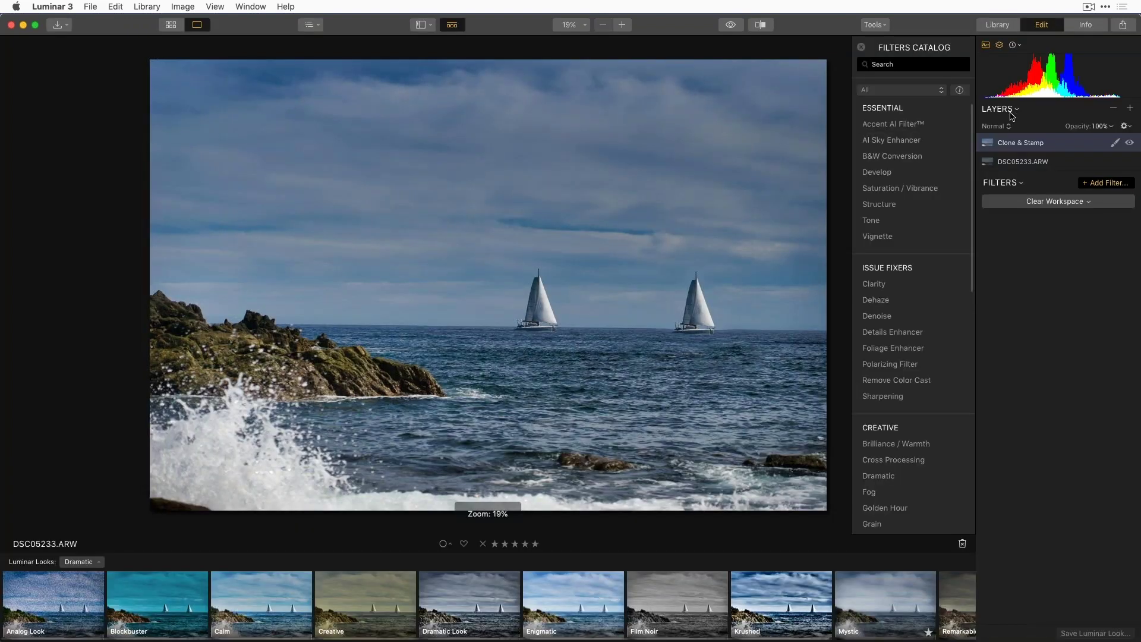
# Step: Remove the original sailboat with the Erase tool at brush size 20 and apply the result
pyautogui.click(877, 25)
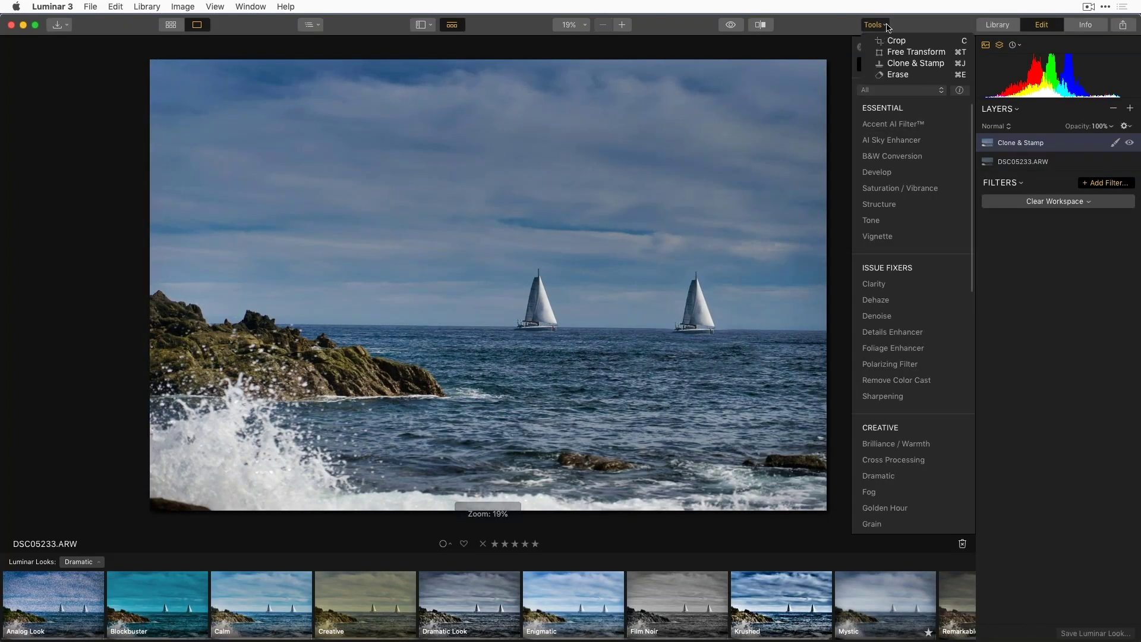
pyautogui.click(900, 76)
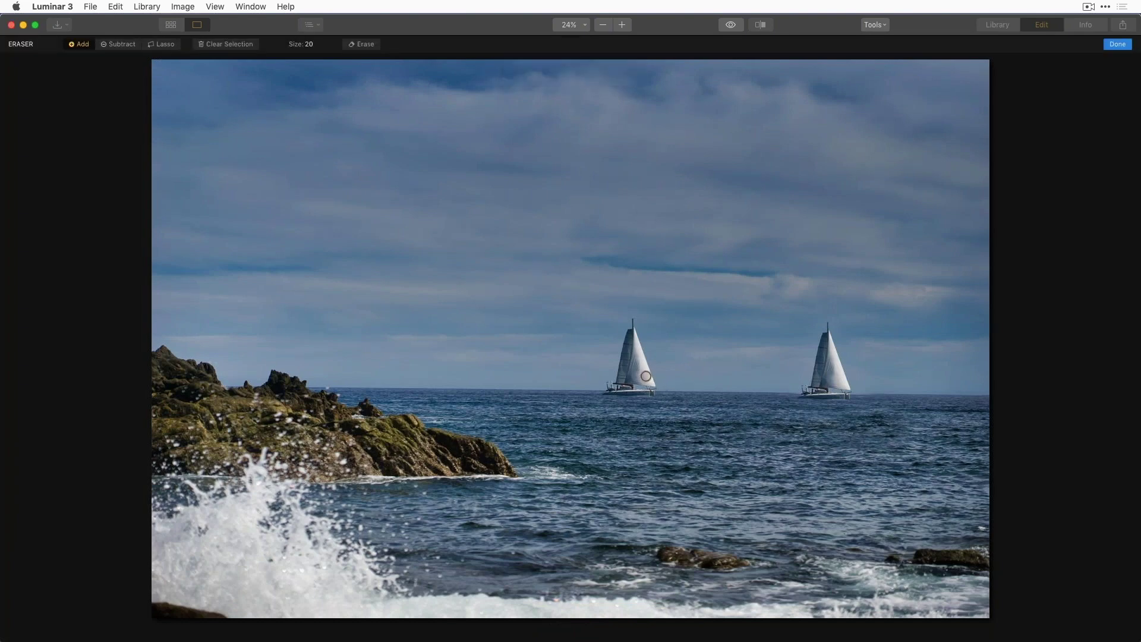
pyautogui.moveTo(633, 321)
pyautogui.mouseDown()
pyautogui.moveTo(660, 394)
pyautogui.moveTo(592, 388)
pyautogui.moveTo(618, 377)
pyautogui.moveTo(625, 333)
pyautogui.moveTo(643, 367)
pyautogui.mouseUp()
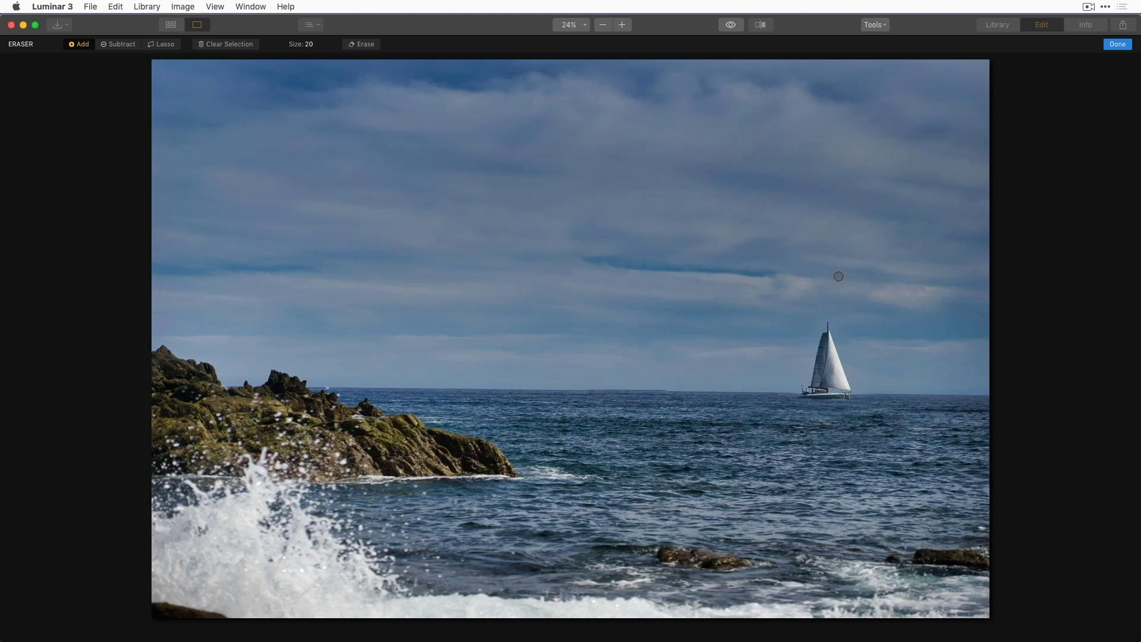
pyautogui.click(1119, 46)
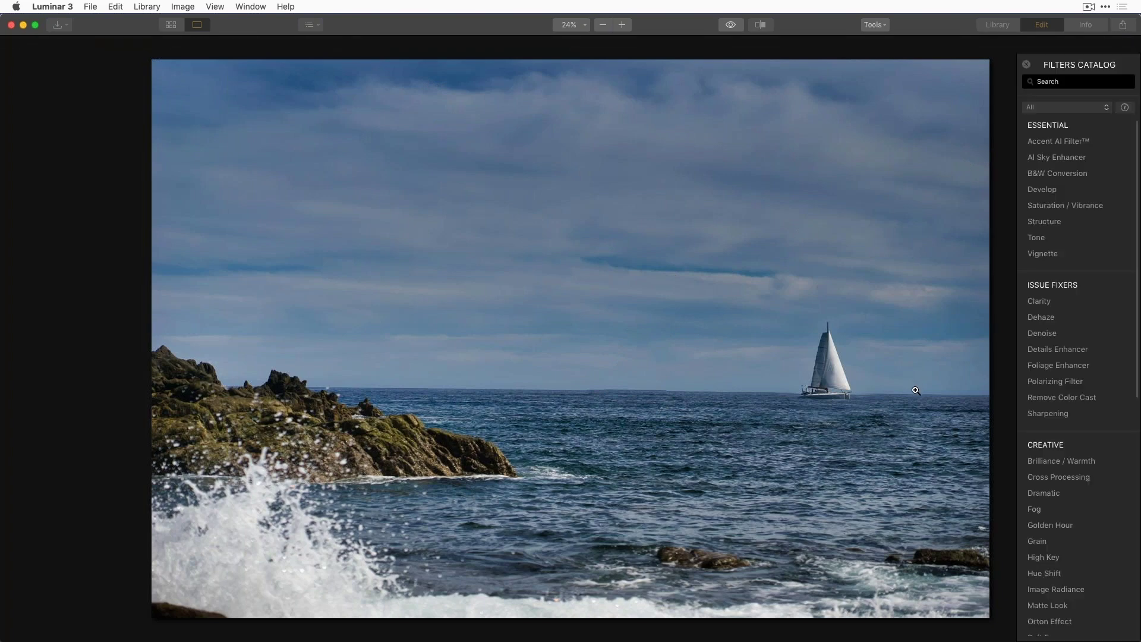
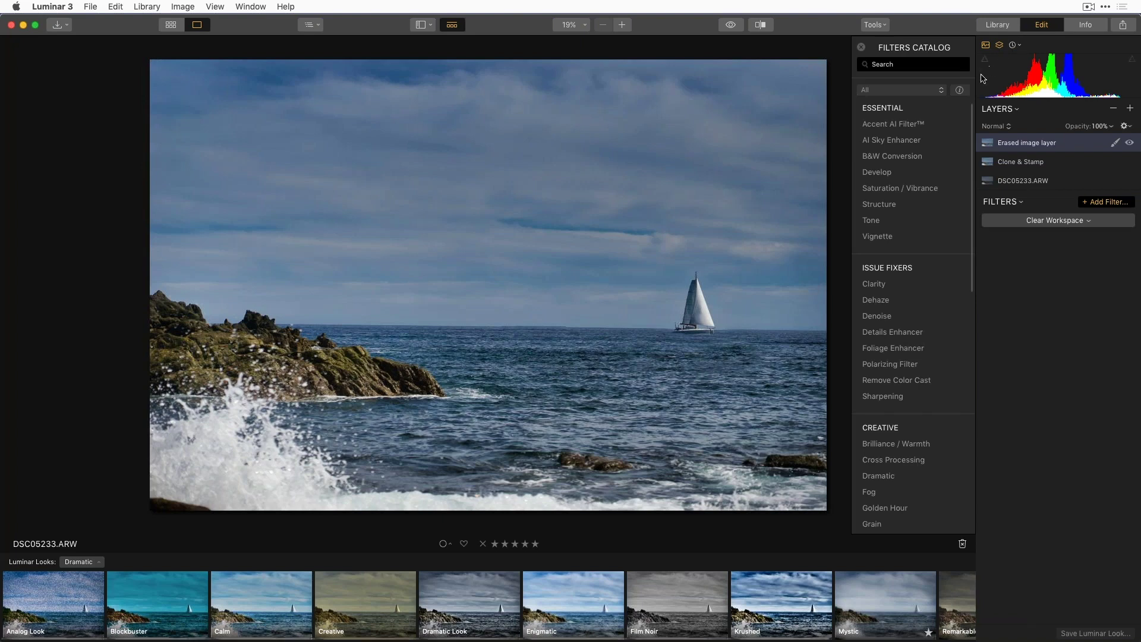
# Step: Turn on filter descriptions in the Filters Catalog and examine AI Sky Enhancer, Structure, Details Enhancer, Vignette and Saturation / Vibrance
pyautogui.click(960, 91)
pyautogui.moveTo(915, 149)
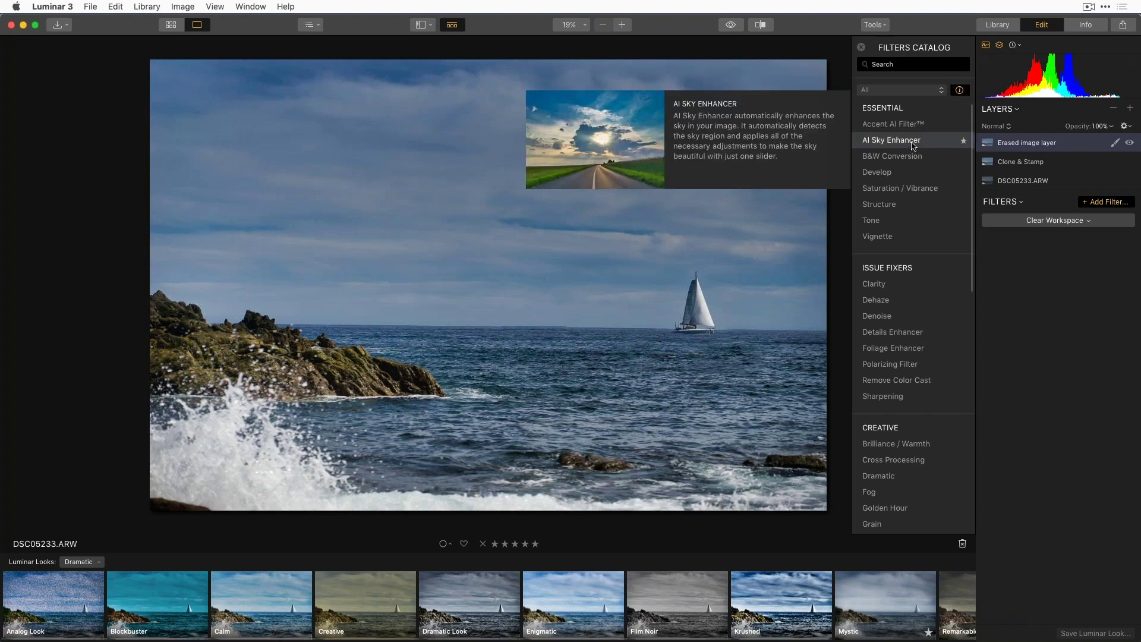
pyautogui.moveTo(888, 209)
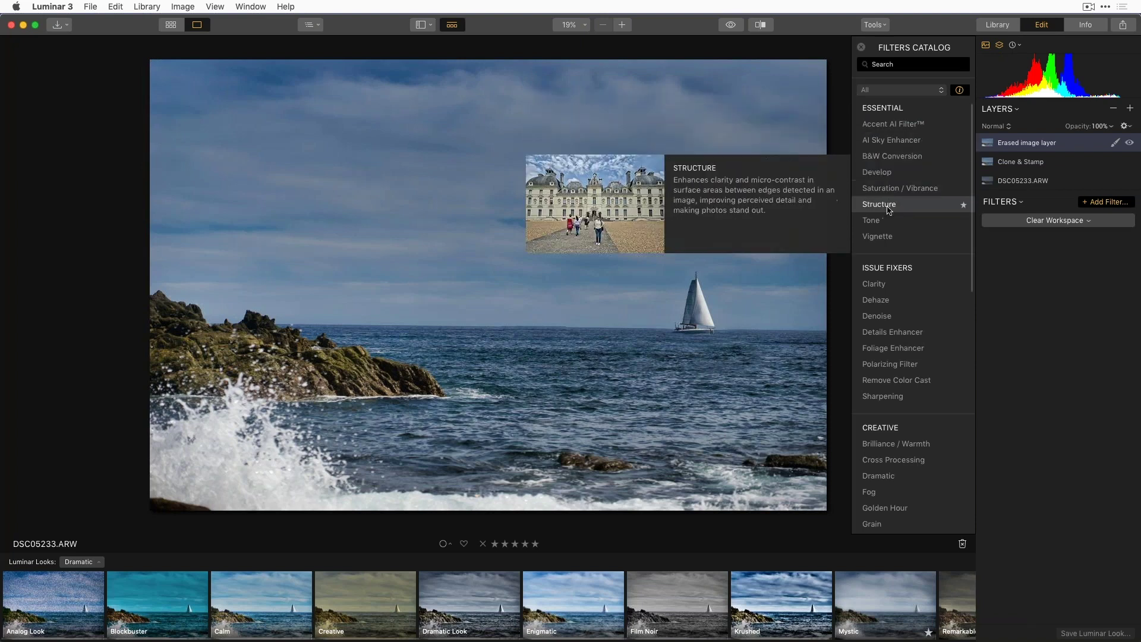
pyautogui.moveTo(890, 303)
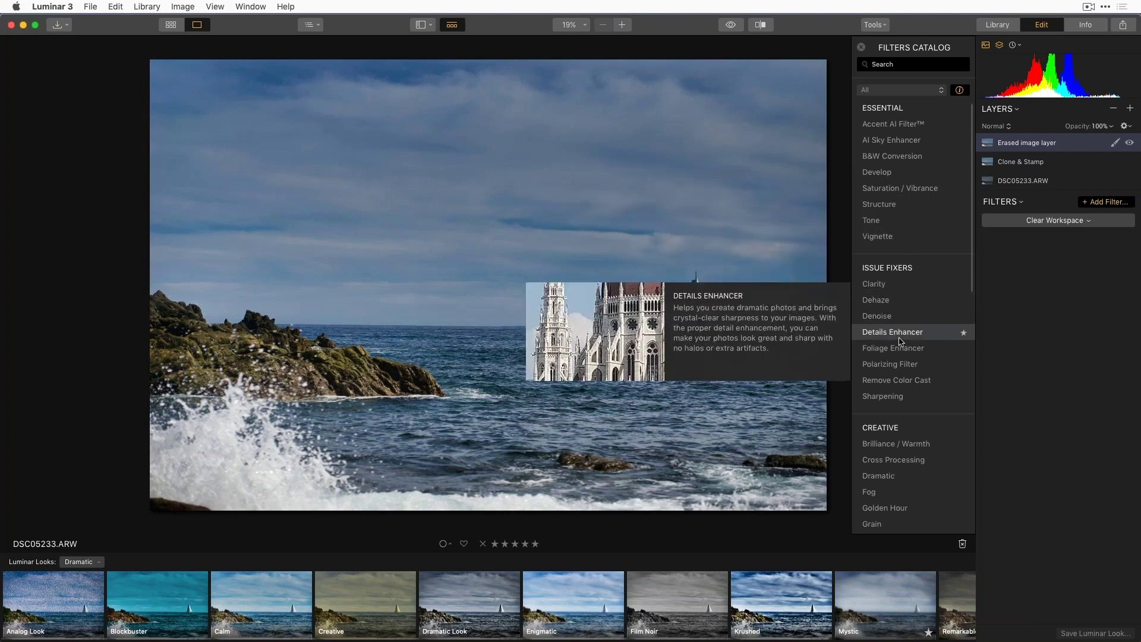
pyautogui.moveTo(902, 349)
pyautogui.moveTo(895, 331)
pyautogui.moveTo(878, 247)
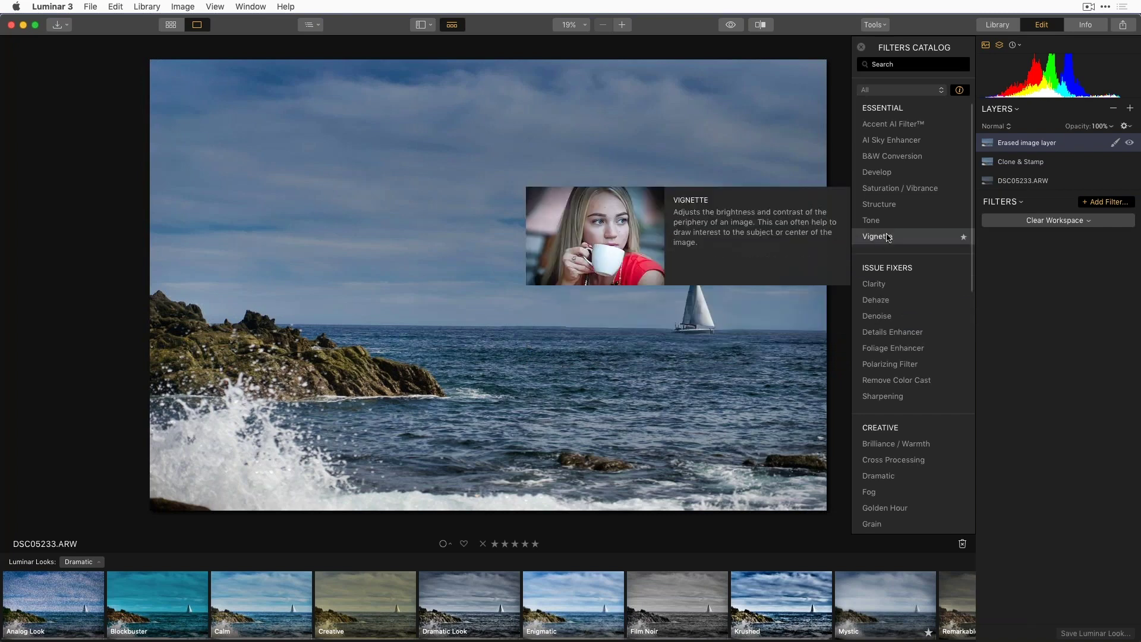
pyautogui.moveTo(921, 193)
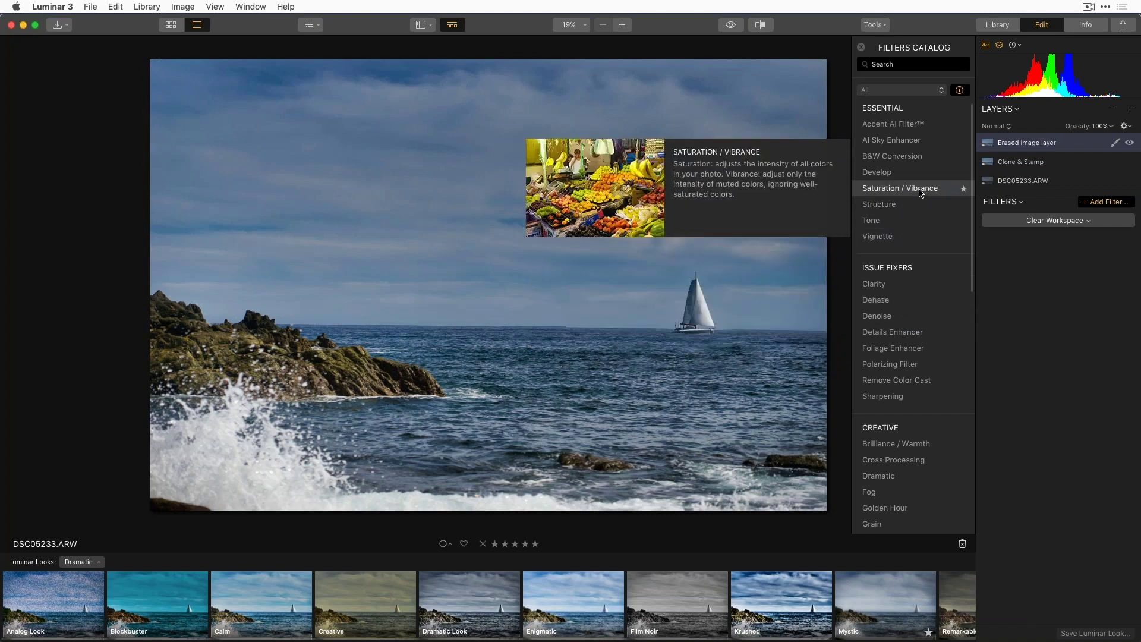
# Step: Add the Golden Hour filter to the erased image layer with Amount 21 and Saturation -80
pyautogui.scroll(-1, 885, 460)
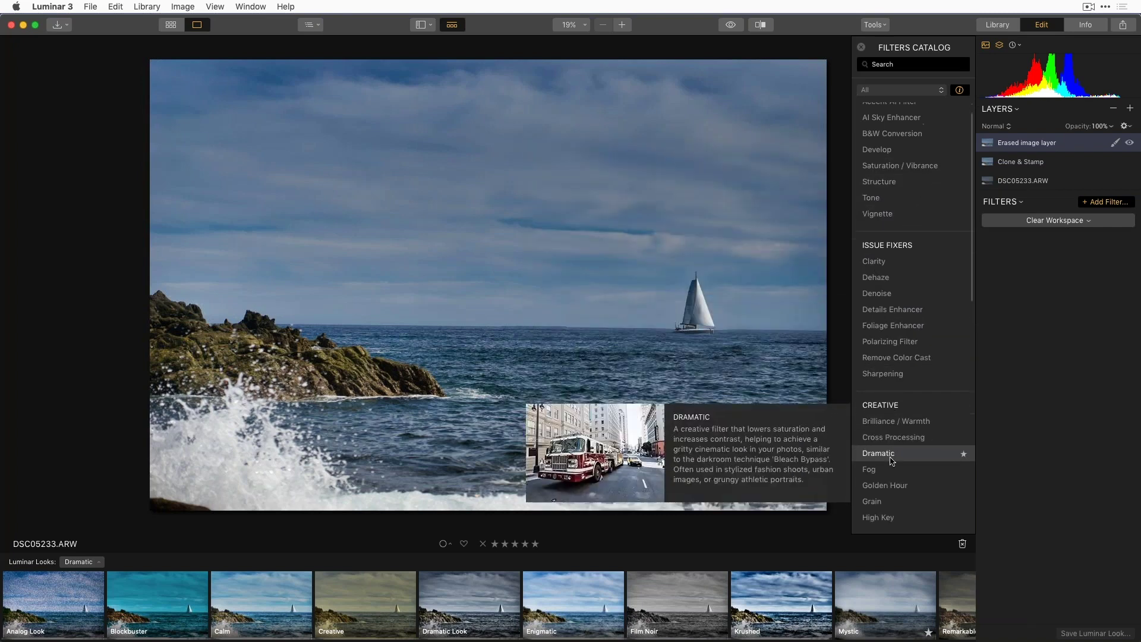
pyautogui.moveTo(887, 469)
pyautogui.click(891, 488)
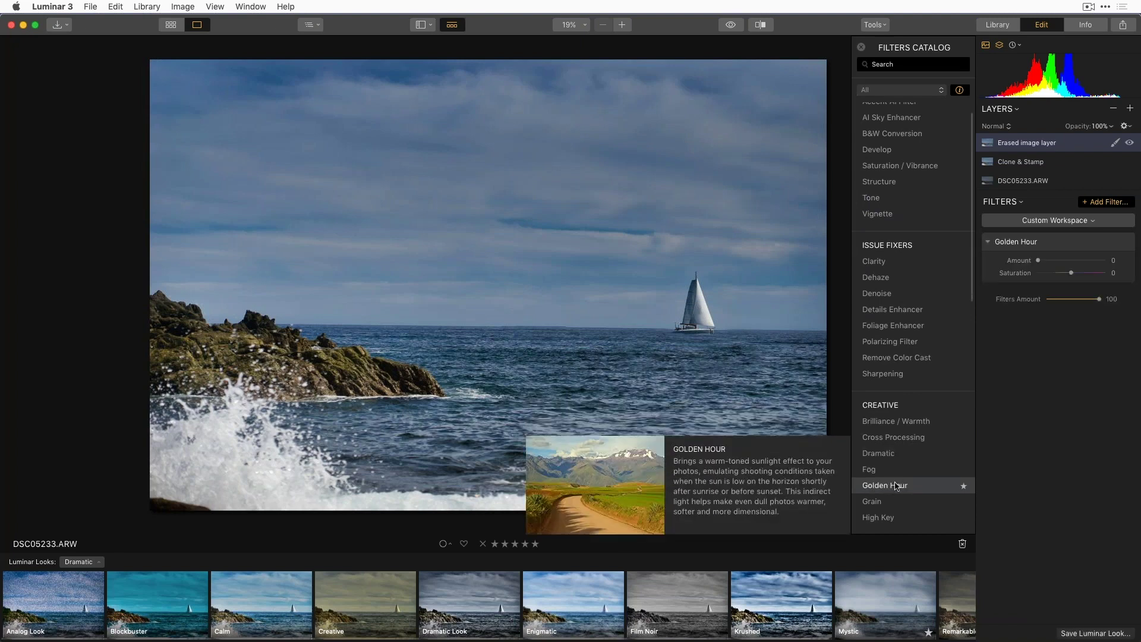
pyautogui.moveTo(1037, 260); pyautogui.dragTo(1080, 276)
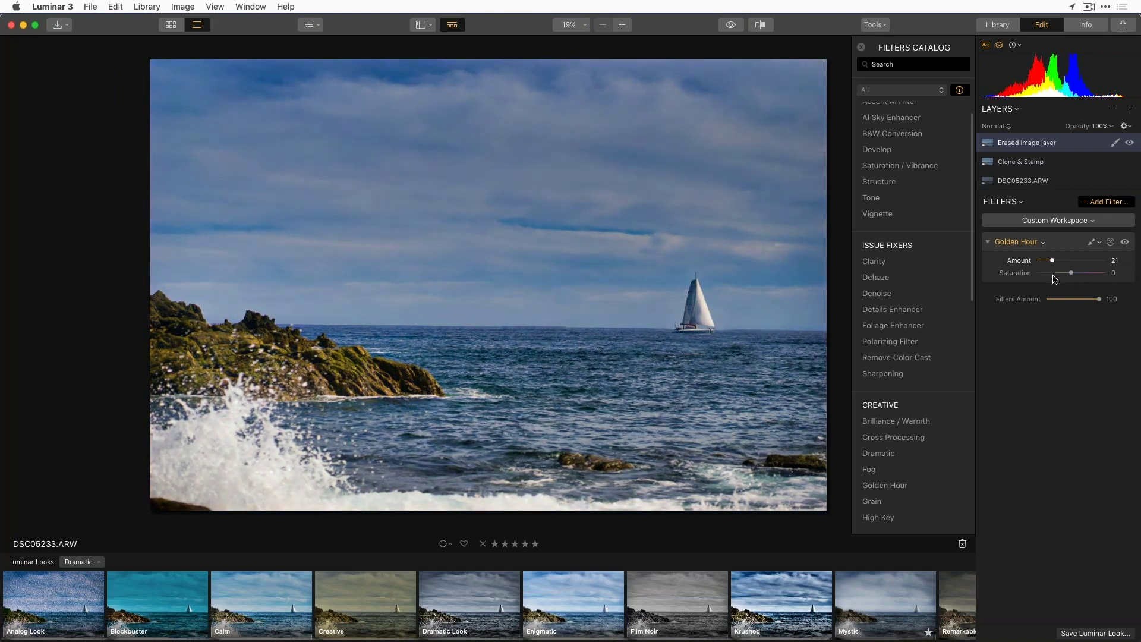
pyautogui.moveTo(1076, 274); pyautogui.dragTo(1040, 284)
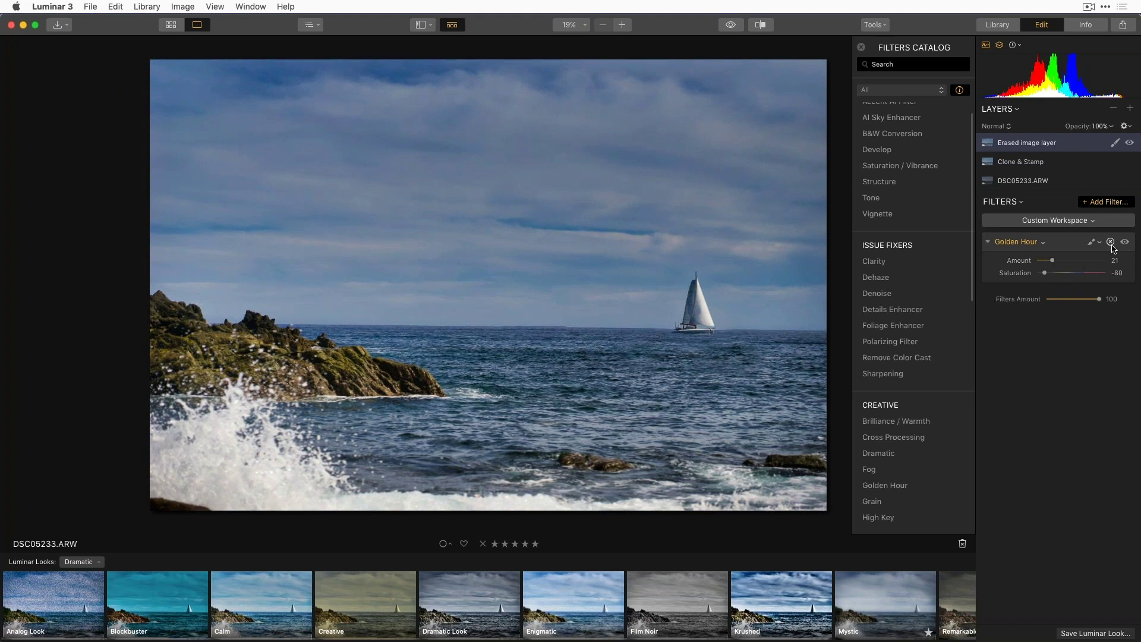
# Step: Reset Golden Hour's Amount to 0 and delete the filter
pyautogui.doubleClick(1053, 265)
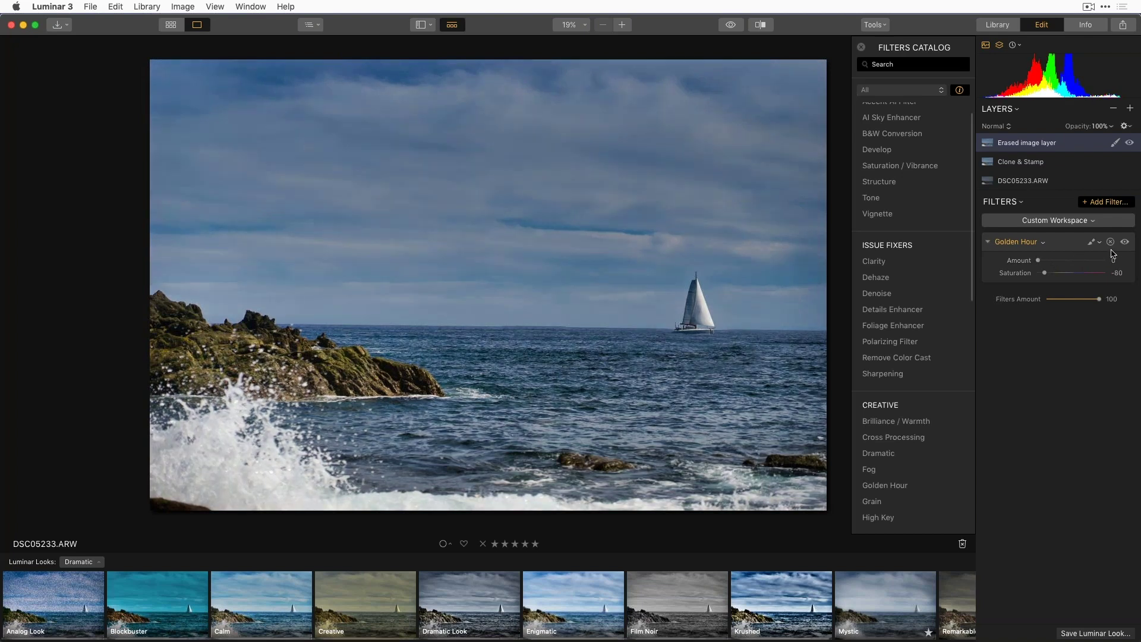
pyautogui.click(1043, 245)
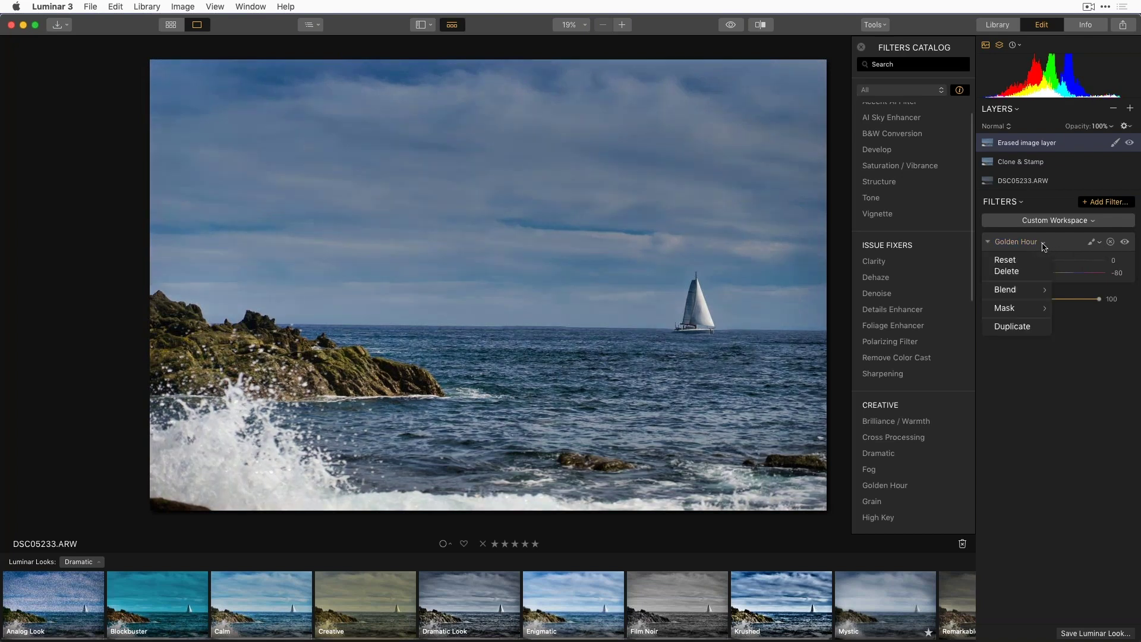
pyautogui.click(1033, 278)
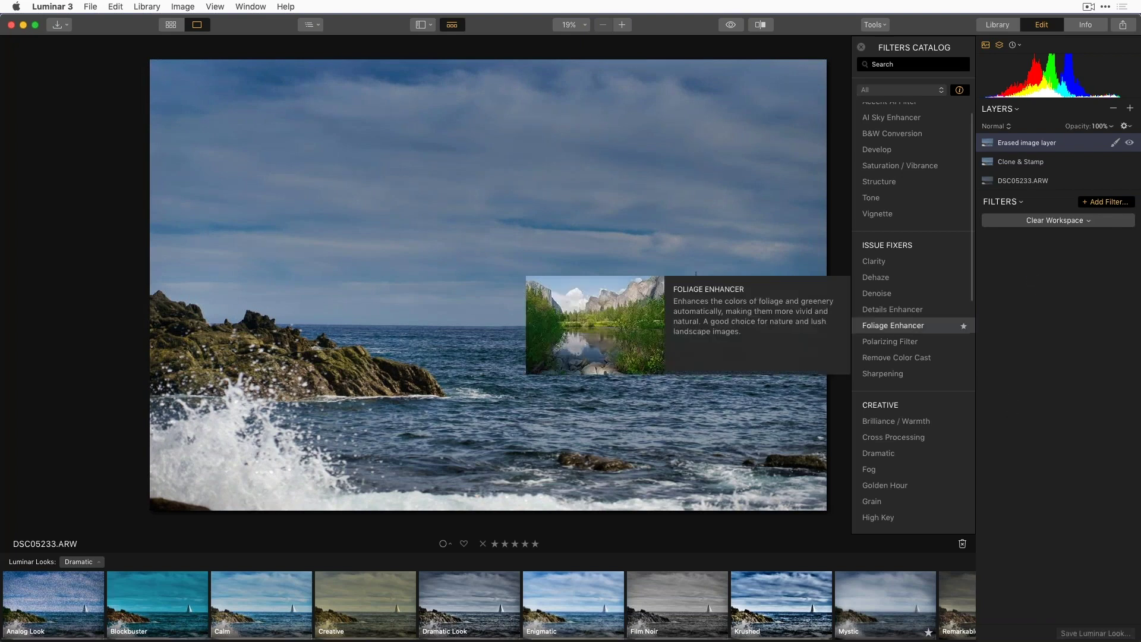
# Step: Add the Details Enhancer filter to the erased image layer and turn off filter descriptions in the Filters Catalog
pyautogui.moveTo(954, 318)
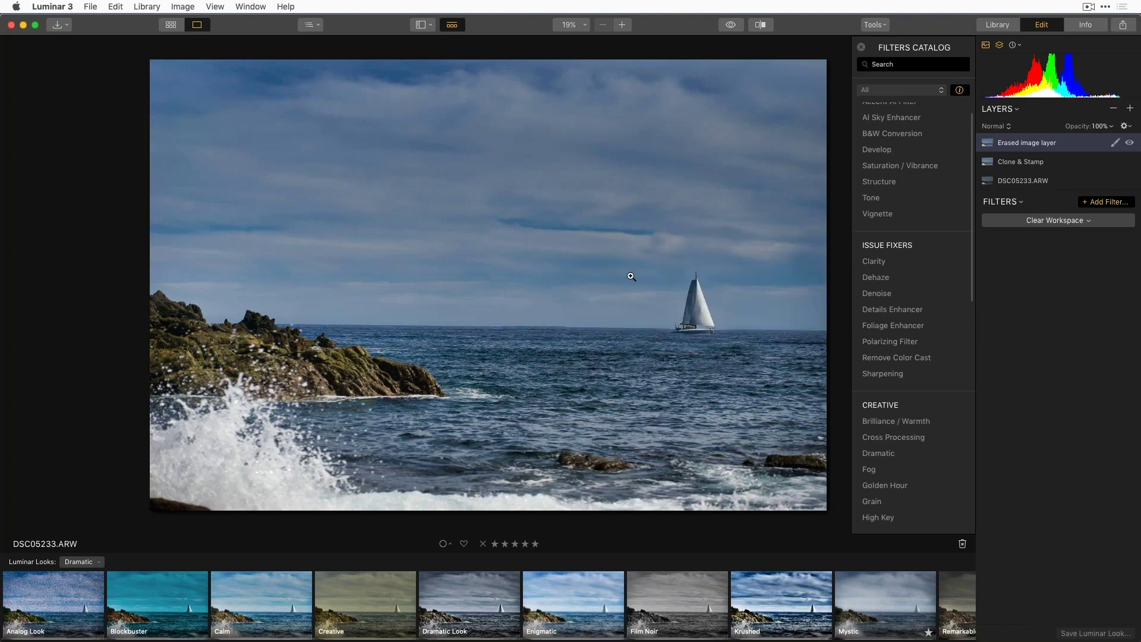
pyautogui.moveTo(871, 355)
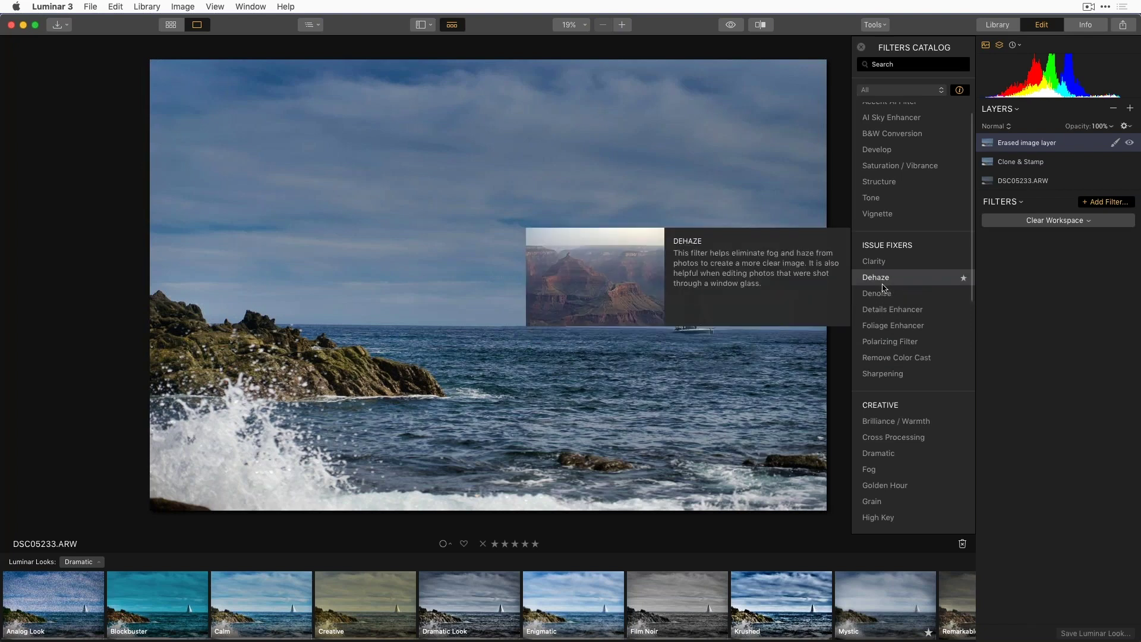
pyautogui.moveTo(890, 209)
pyautogui.moveTo(896, 311)
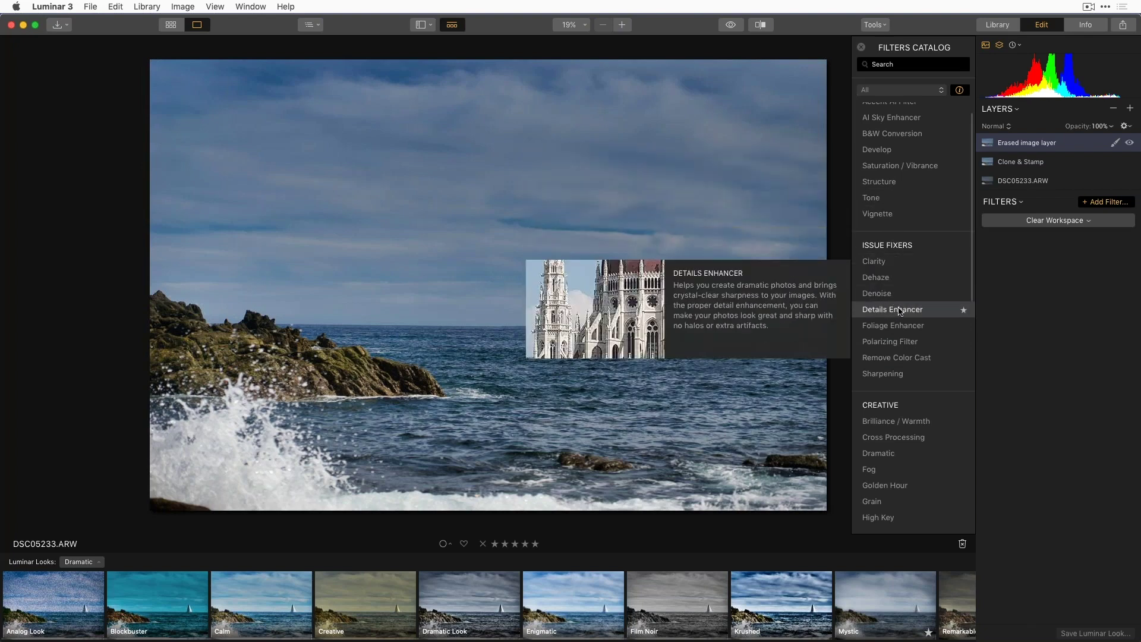
pyautogui.click(901, 310)
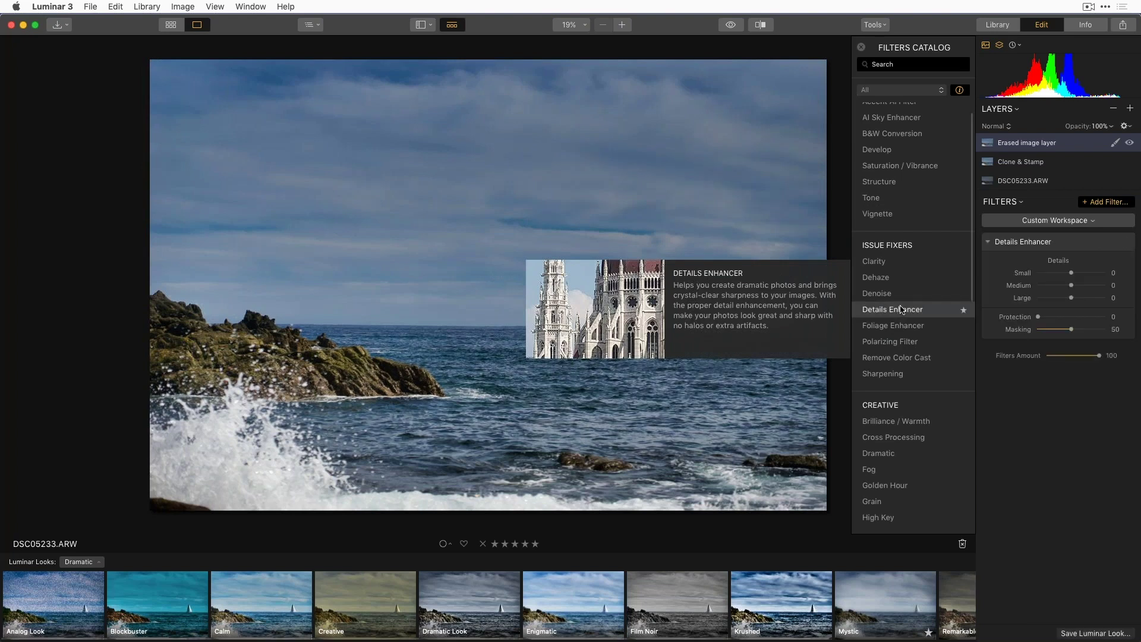
pyautogui.click(960, 90)
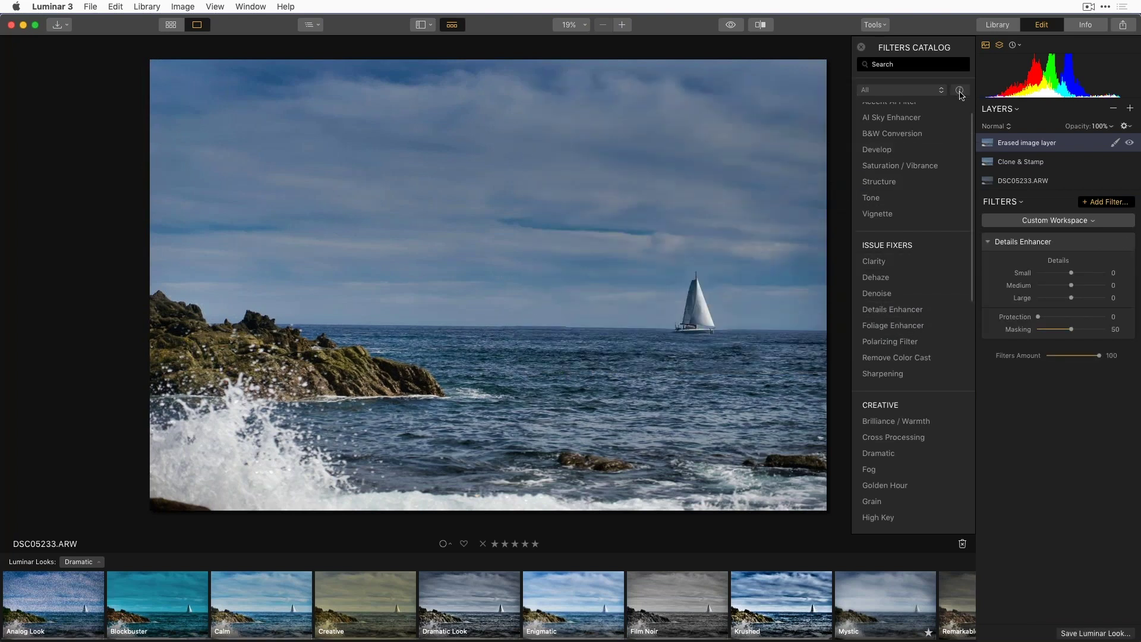
# Step: Set Details Enhancer's Small to 52, Medium to 44 and Large to -61, and compare the sailboat at 100% with the filter hidden
pyautogui.click(519, 307)
pyautogui.moveTo(626, 446); pyautogui.dragTo(30, 283)
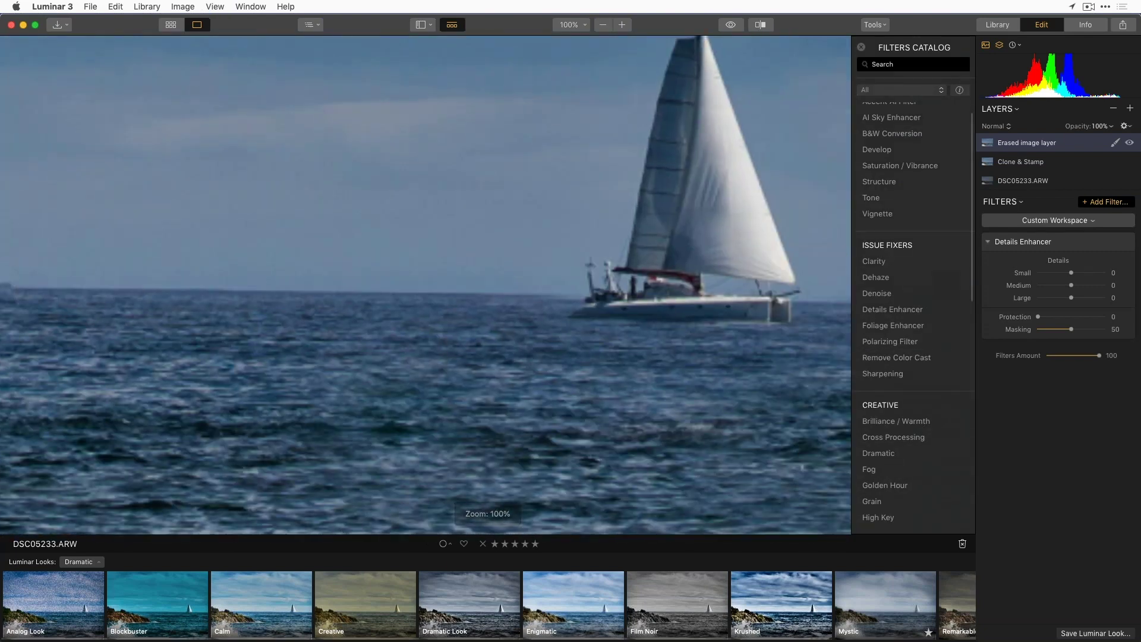
pyautogui.hscroll(5, 489, 362)
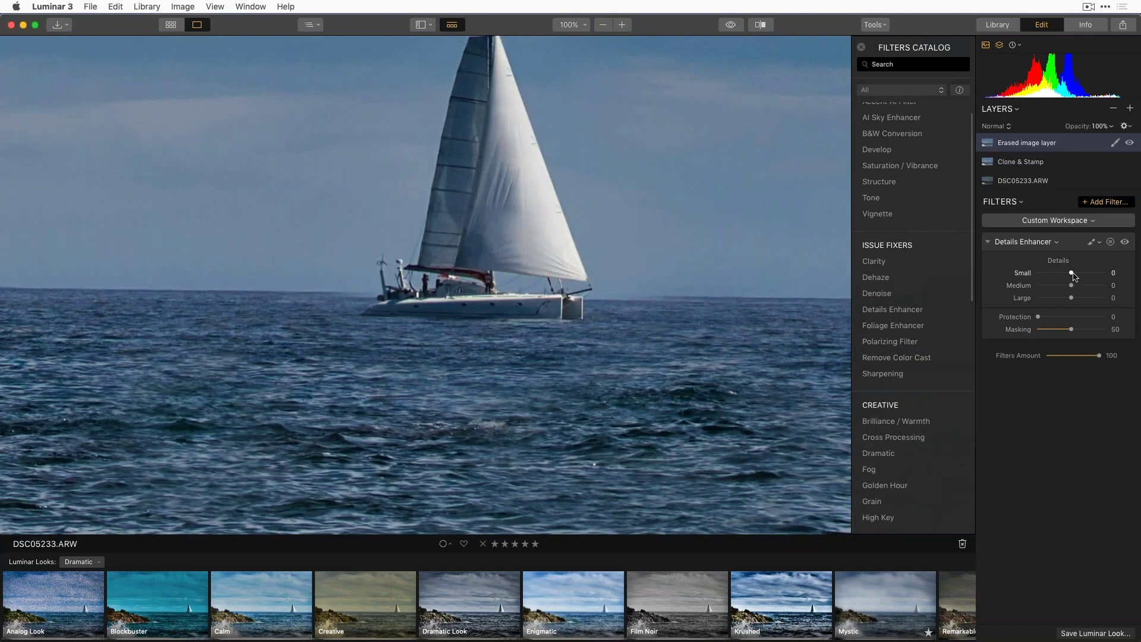
pyautogui.moveTo(1072, 273)
pyautogui.mouseDown()
pyautogui.moveTo(1092, 274)
pyautogui.moveTo(1086, 287)
pyautogui.mouseUp()
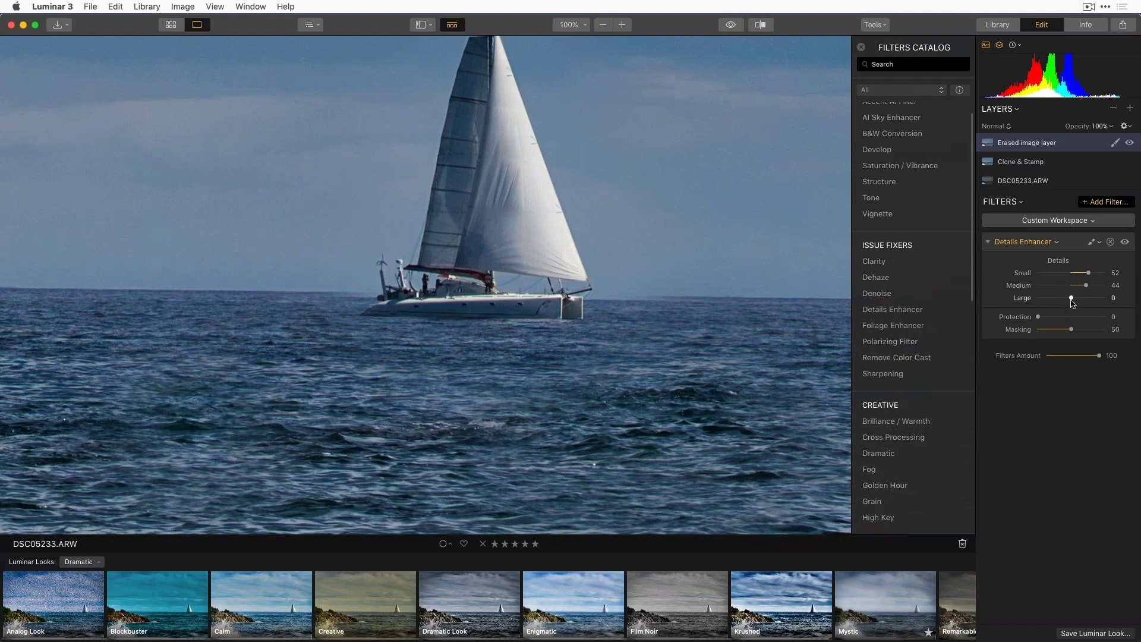
pyautogui.moveTo(1072, 301); pyautogui.dragTo(1050, 300)
pyautogui.click(1124, 242)
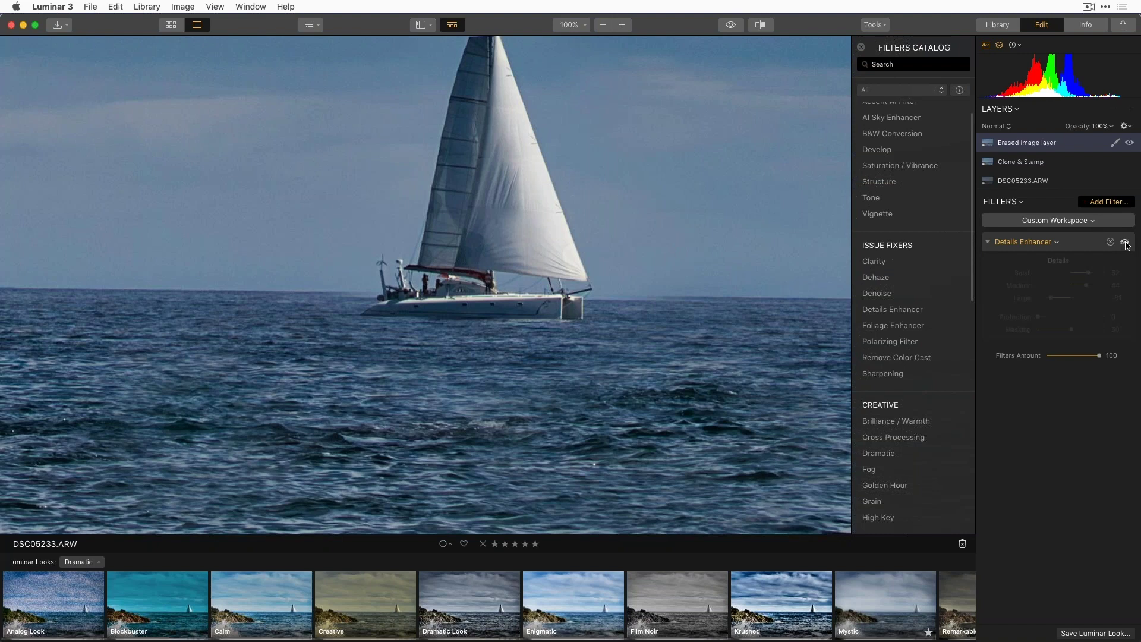
pyautogui.click(1125, 242)
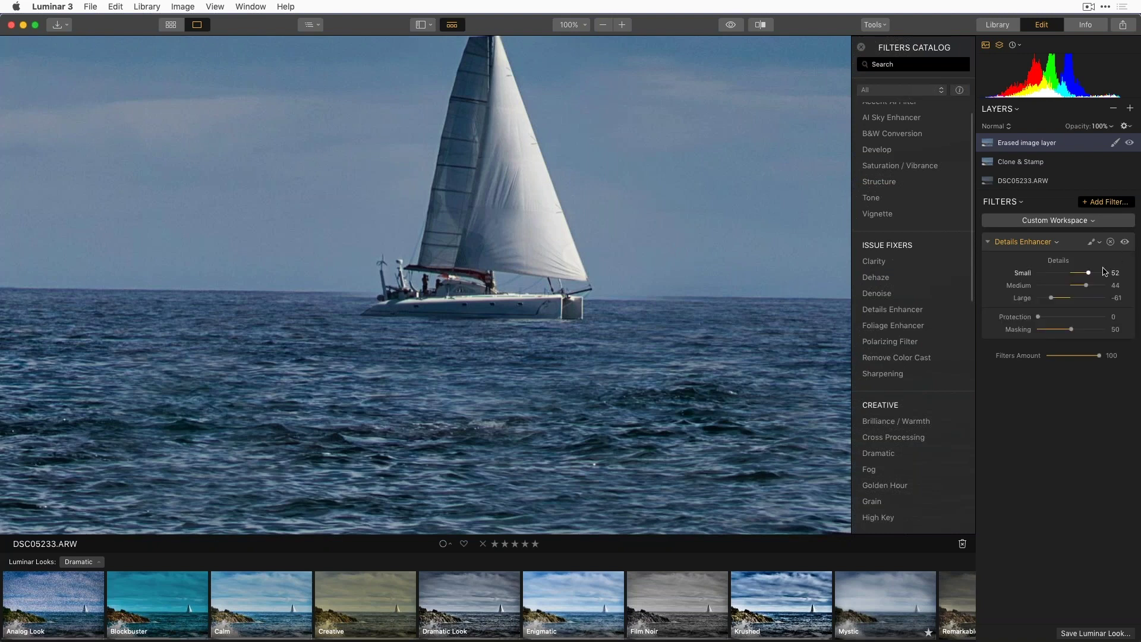
# Step: Raise Details Enhancer's Medium to 68 and compare the image with the filter hidden and shown
pyautogui.moveTo(1088, 283); pyautogui.dragTo(1095, 285)
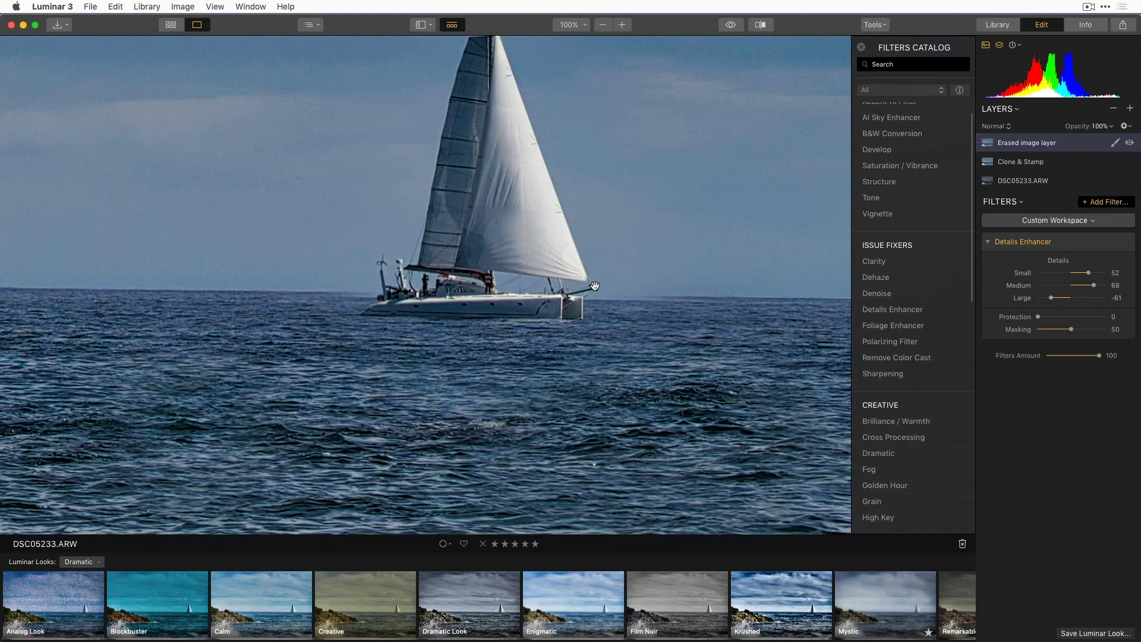
pyautogui.moveTo(1111, 241)
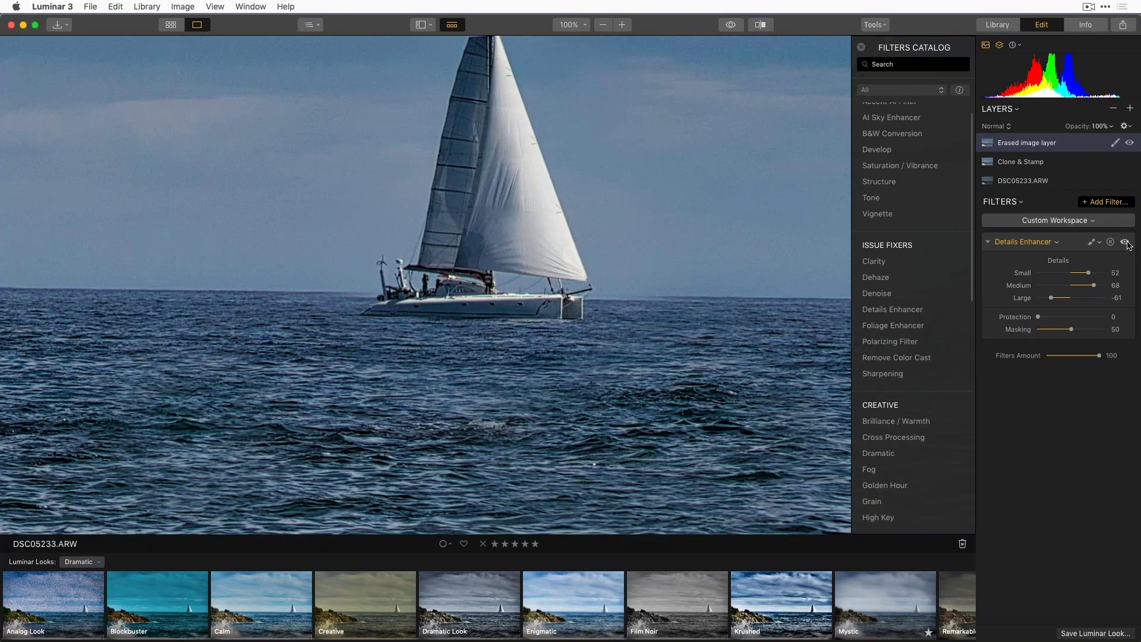
pyautogui.click(1125, 242)
pyautogui.click(1125, 242)
# Step: Set Details Enhancer's Small to 38, Medium to 51 and Protection to 24, and return to viewing the whole photo
pyautogui.moveTo(1087, 273); pyautogui.dragTo(1084, 273)
pyautogui.moveTo(1090, 289); pyautogui.dragTo(1088, 288)
pyautogui.click(697, 342)
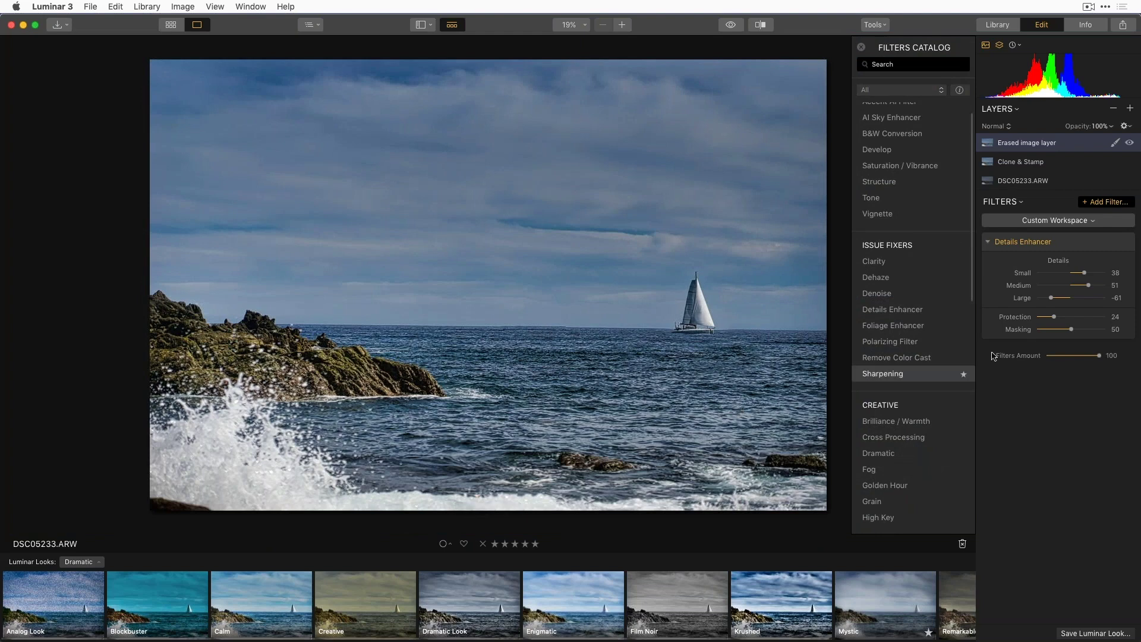
# Step: Paint a brush mask at size 100 that limits Details Enhancer to the water
pyautogui.moveTo(1115, 254)
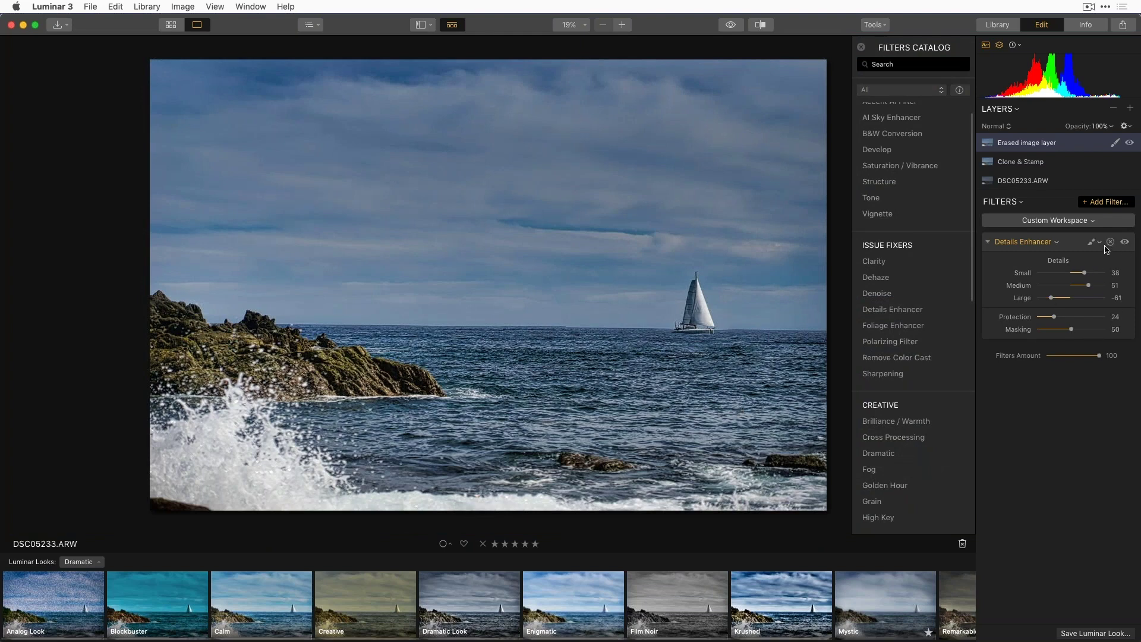
pyautogui.click(1099, 241)
pyautogui.click(1044, 255)
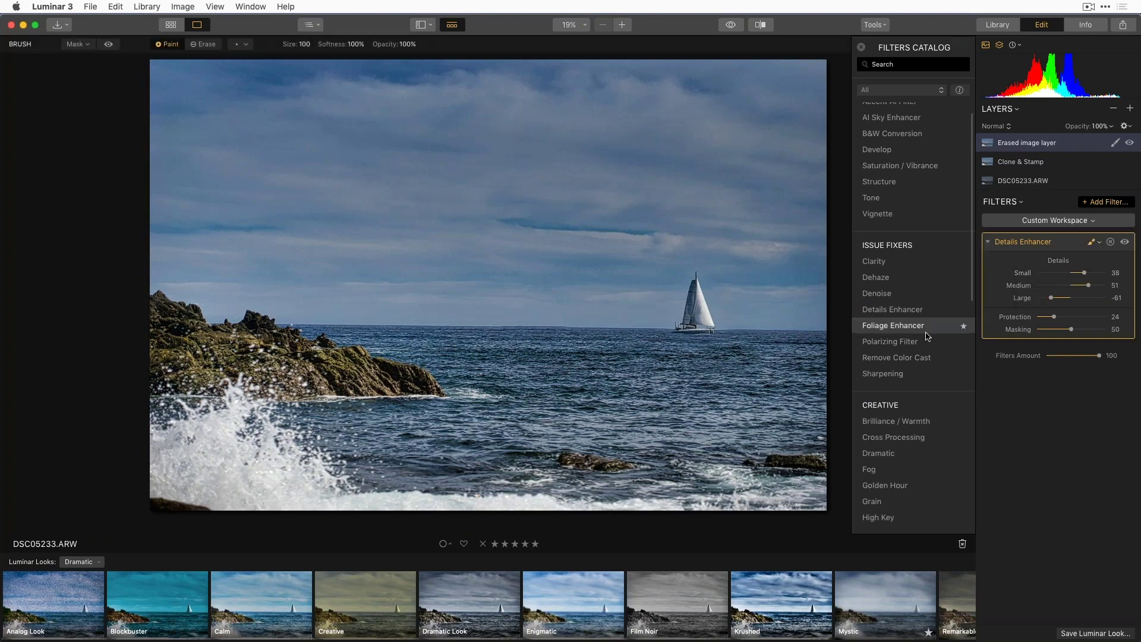
pyautogui.moveTo(733, 342); pyautogui.dragTo(713, 315)
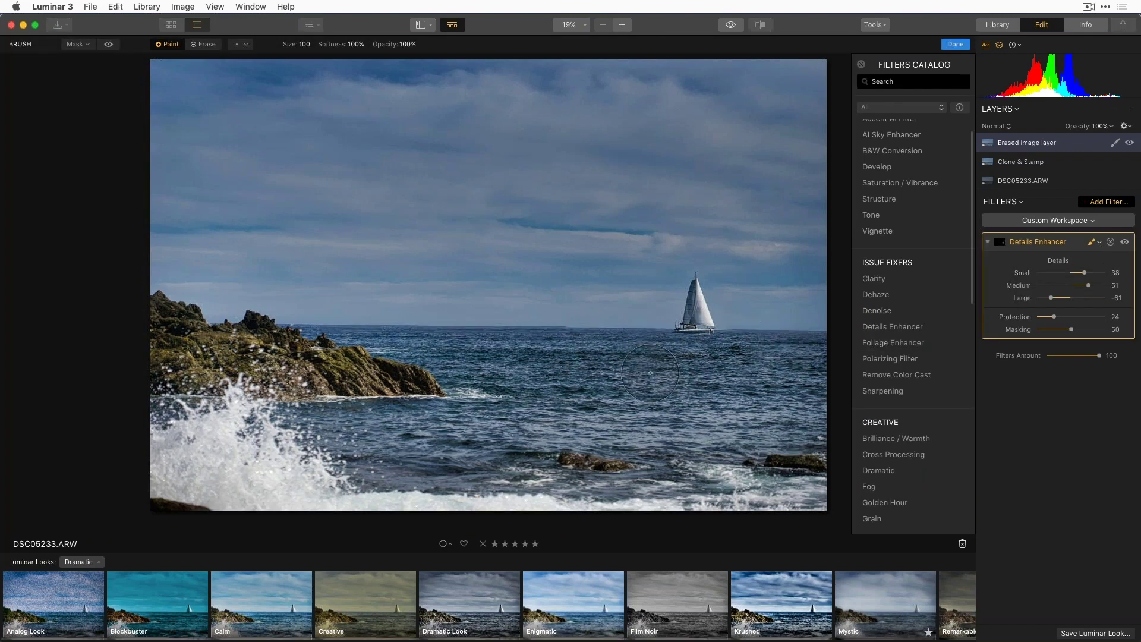
pyautogui.moveTo(430, 349)
pyautogui.mouseDown()
pyautogui.moveTo(573, 384)
pyautogui.moveTo(368, 428)
pyautogui.moveTo(416, 482)
pyautogui.moveTo(633, 473)
pyautogui.moveTo(806, 410)
pyautogui.moveTo(721, 377)
pyautogui.moveTo(539, 347)
pyautogui.moveTo(355, 348)
pyautogui.moveTo(305, 326)
pyautogui.moveTo(431, 332)
pyautogui.moveTo(279, 381)
pyautogui.moveTo(189, 334)
pyautogui.moveTo(315, 381)
pyautogui.moveTo(333, 374)
pyautogui.moveTo(294, 395)
pyautogui.moveTo(373, 367)
pyautogui.mouseUp()
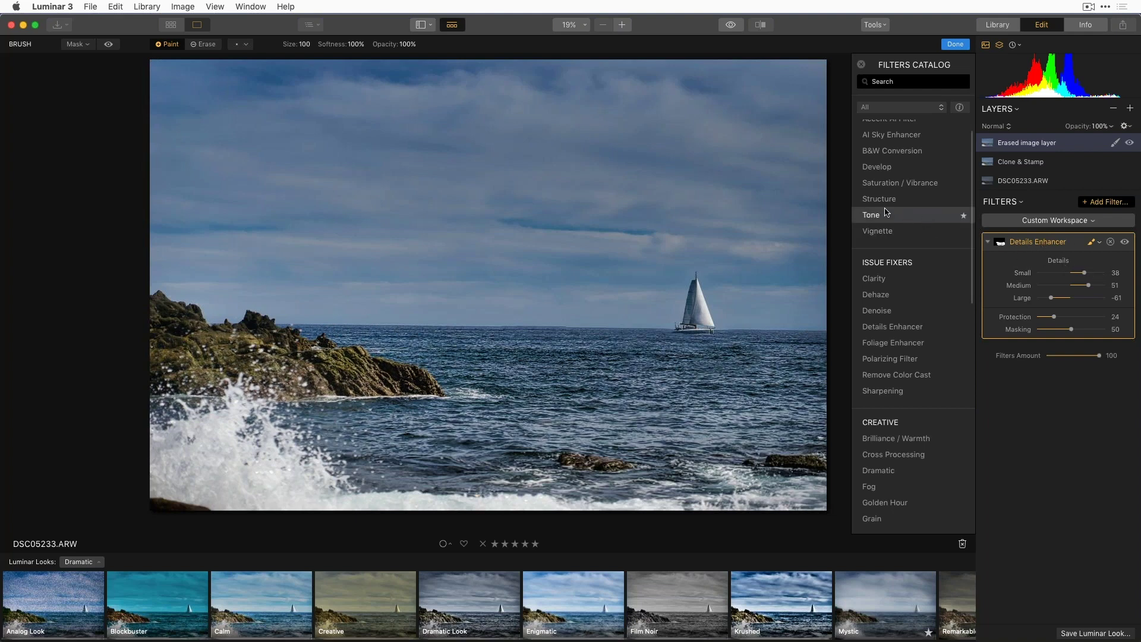
# Step: Add a second Details Enhancer filter with Small 85 and Medium 76, and leave the first filter's brush mask
pyautogui.click(893, 327)
pyautogui.moveTo(1087, 396); pyautogui.dragTo(1099, 382)
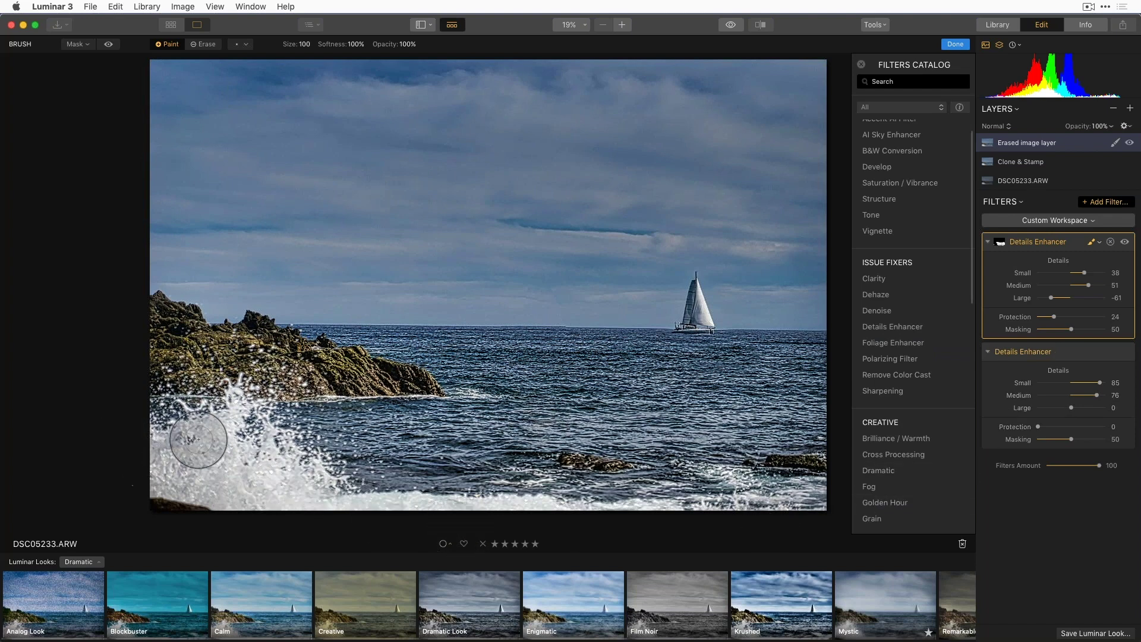
pyautogui.click(1090, 359)
pyautogui.click(1101, 355)
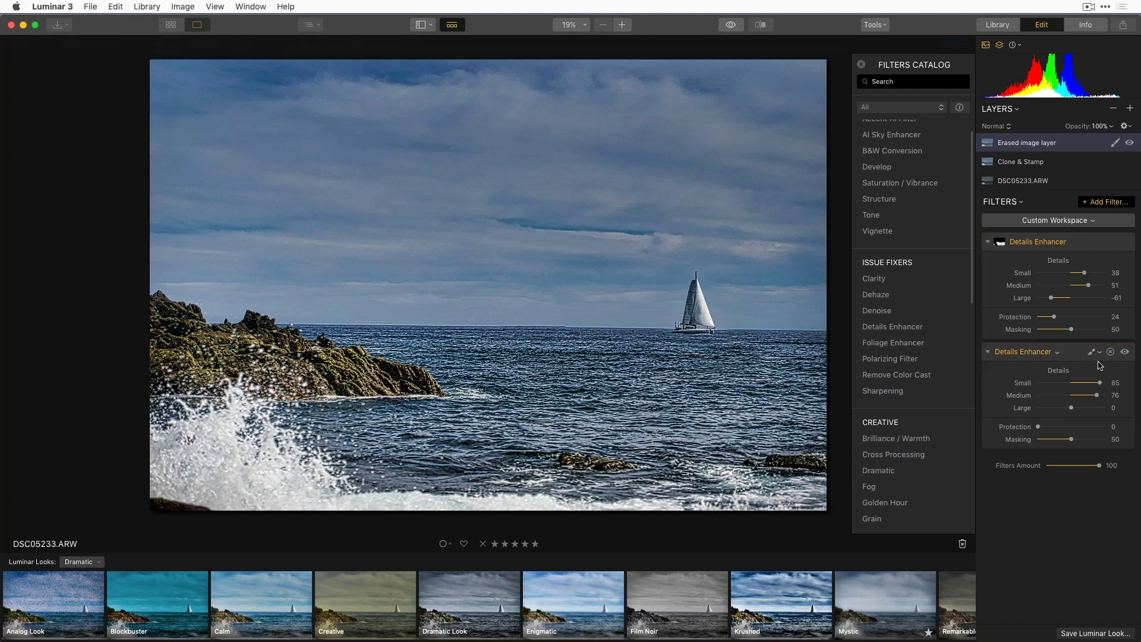
# Step: Paint a brush mask that limits the second Details Enhancer to the rocks on the shore
pyautogui.click(1092, 354)
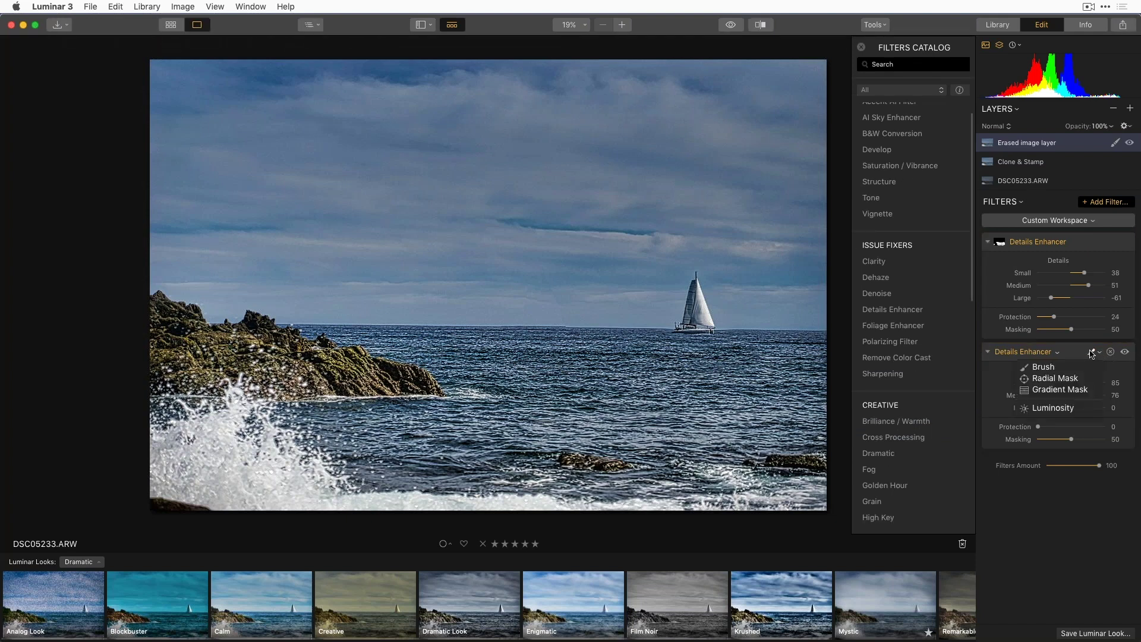
pyautogui.click(1078, 368)
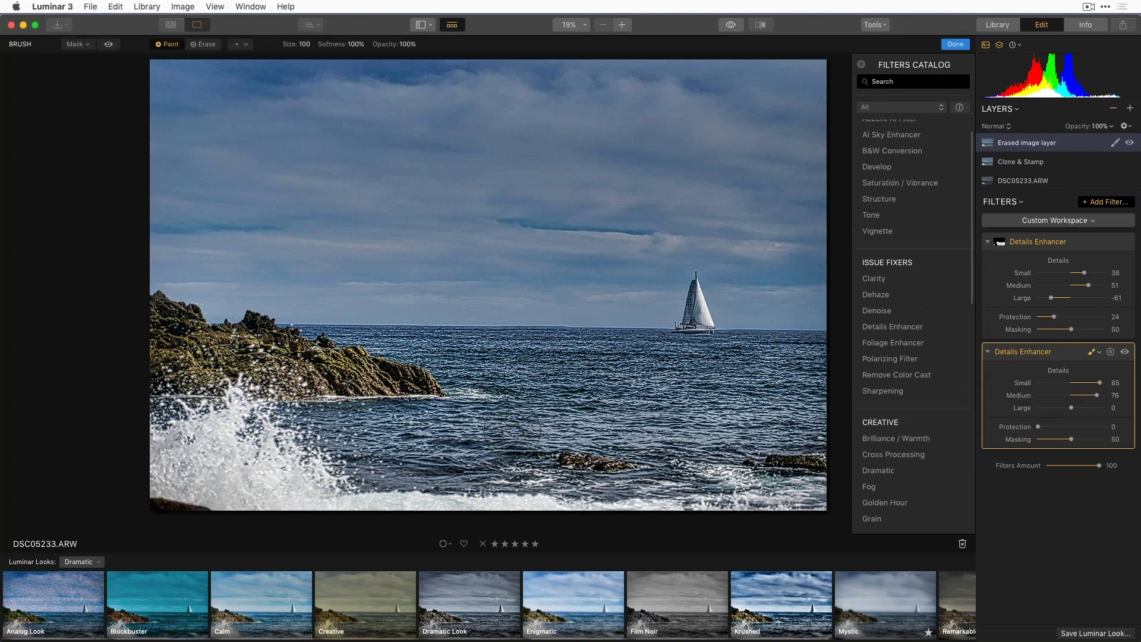
pyautogui.moveTo(194, 346)
pyautogui.mouseDown()
pyautogui.moveTo(222, 359)
pyautogui.moveTo(276, 352)
pyautogui.moveTo(378, 383)
pyautogui.moveTo(179, 367)
pyautogui.moveTo(208, 371)
pyautogui.mouseUp()
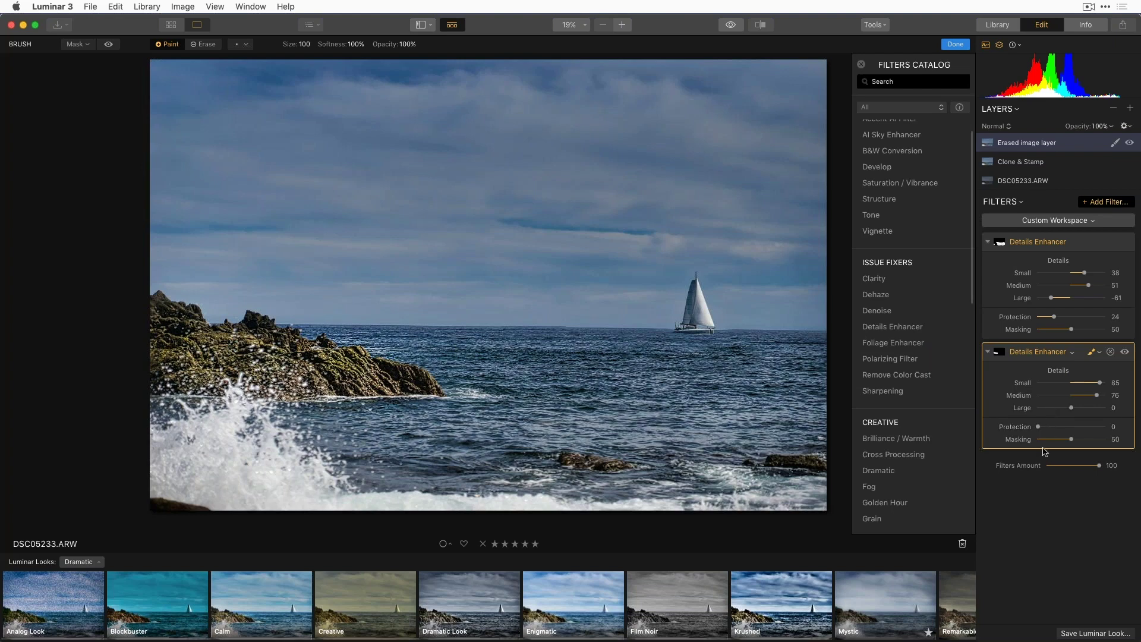
# Step: Add a Structure filter with Amount 94 and brush it onto the wave splash and foreground surf only
pyautogui.click(885, 199)
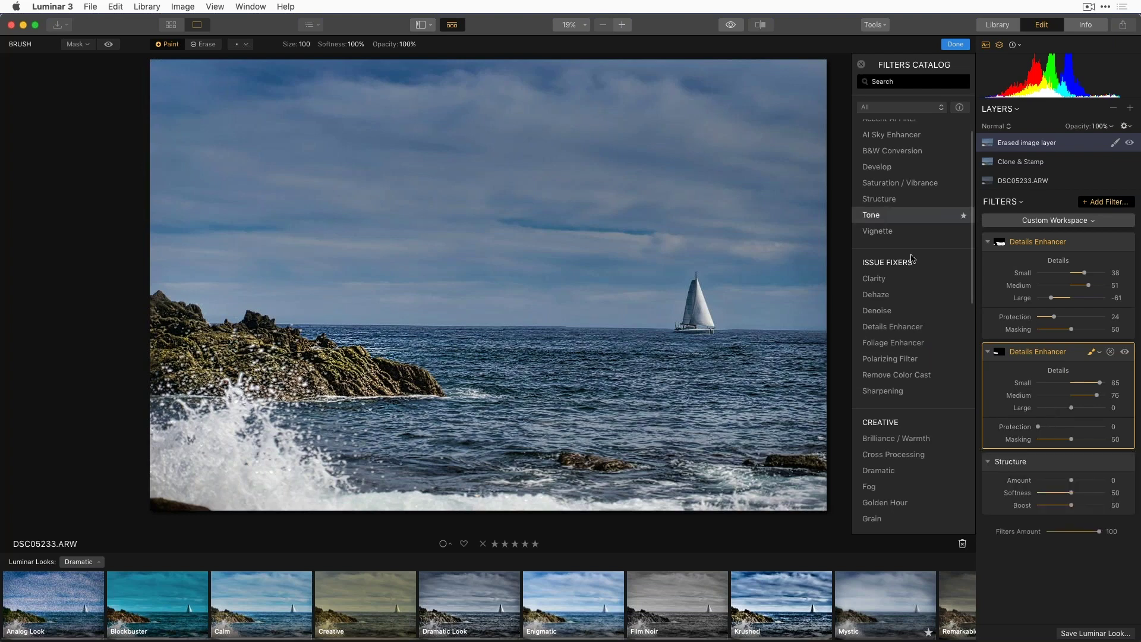
pyautogui.moveTo(1070, 480); pyautogui.dragTo(1102, 480)
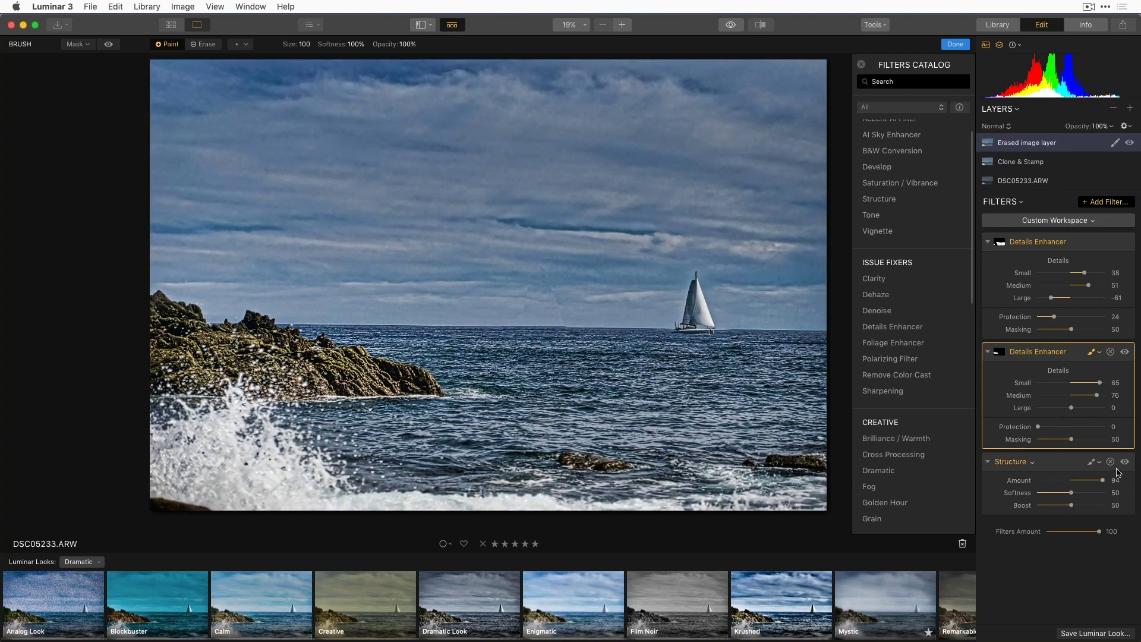
pyautogui.click(1092, 462)
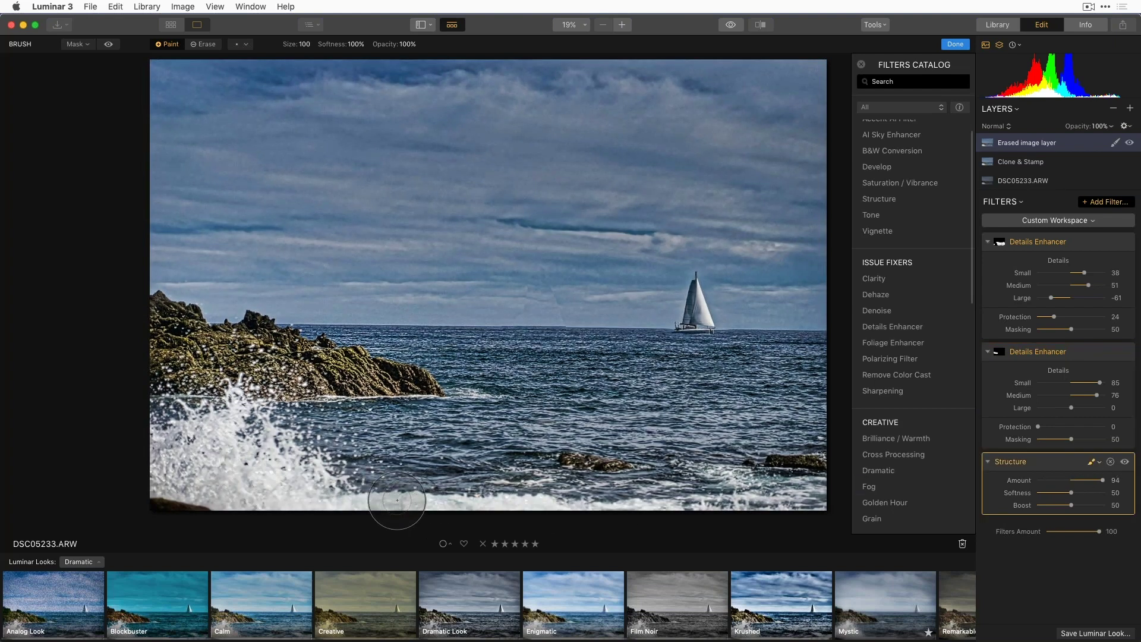
pyautogui.moveTo(269, 469)
pyautogui.mouseDown()
pyautogui.moveTo(214, 448)
pyautogui.moveTo(194, 461)
pyautogui.moveTo(194, 448)
pyautogui.moveTo(236, 485)
pyautogui.mouseUp()
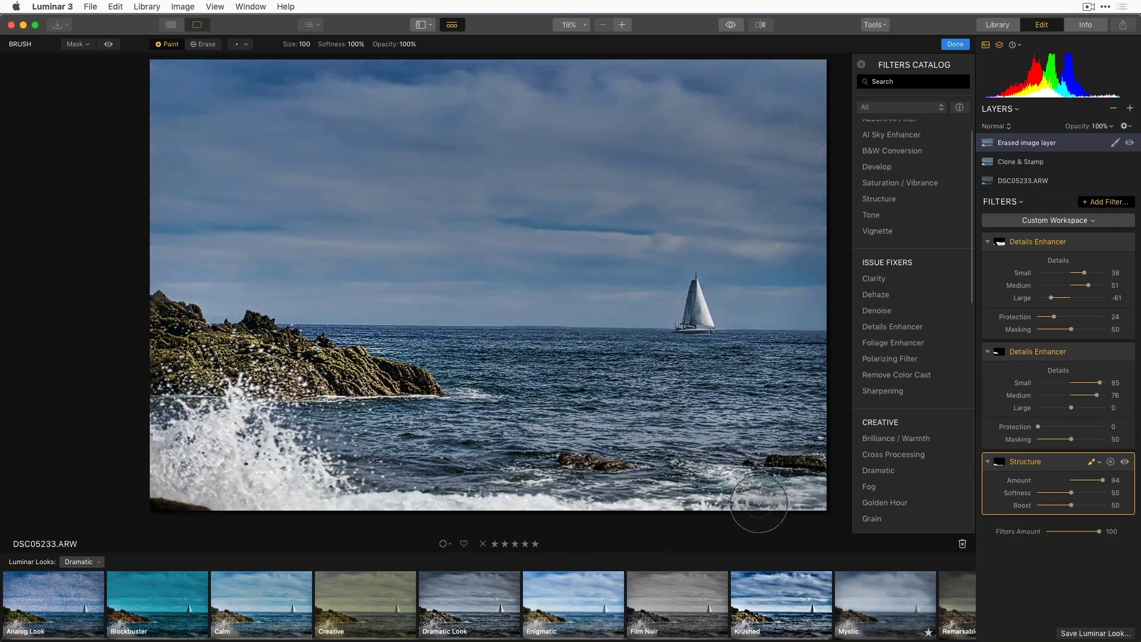
pyautogui.moveTo(262, 487)
pyautogui.mouseDown()
pyautogui.moveTo(167, 483)
pyautogui.moveTo(214, 439)
pyautogui.moveTo(255, 426)
pyautogui.mouseUp()
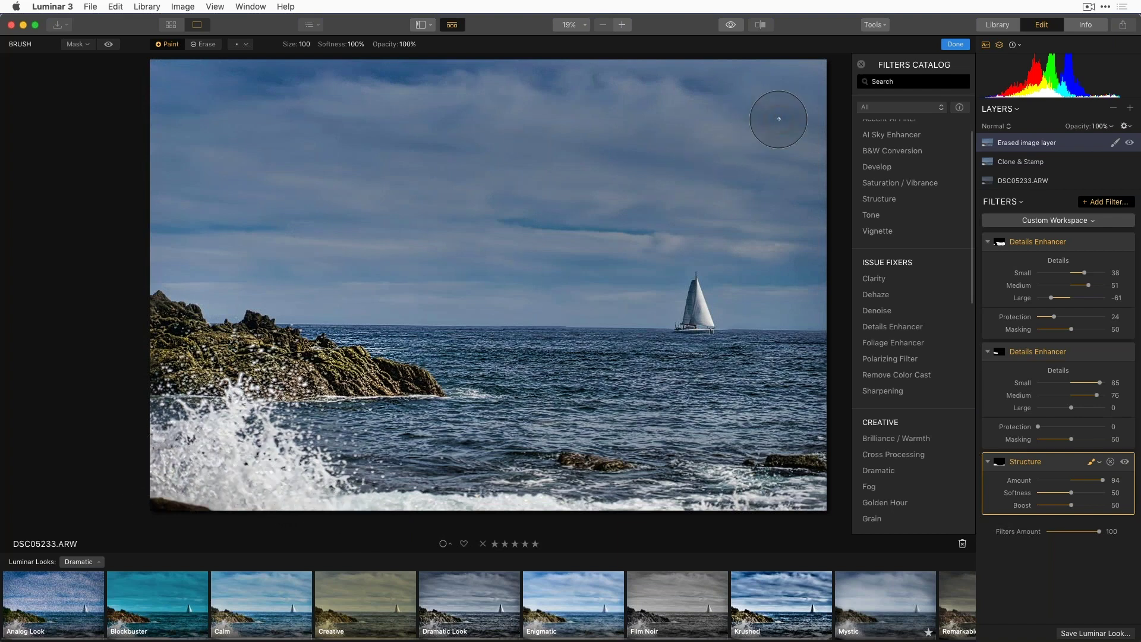
pyautogui.click(1091, 462)
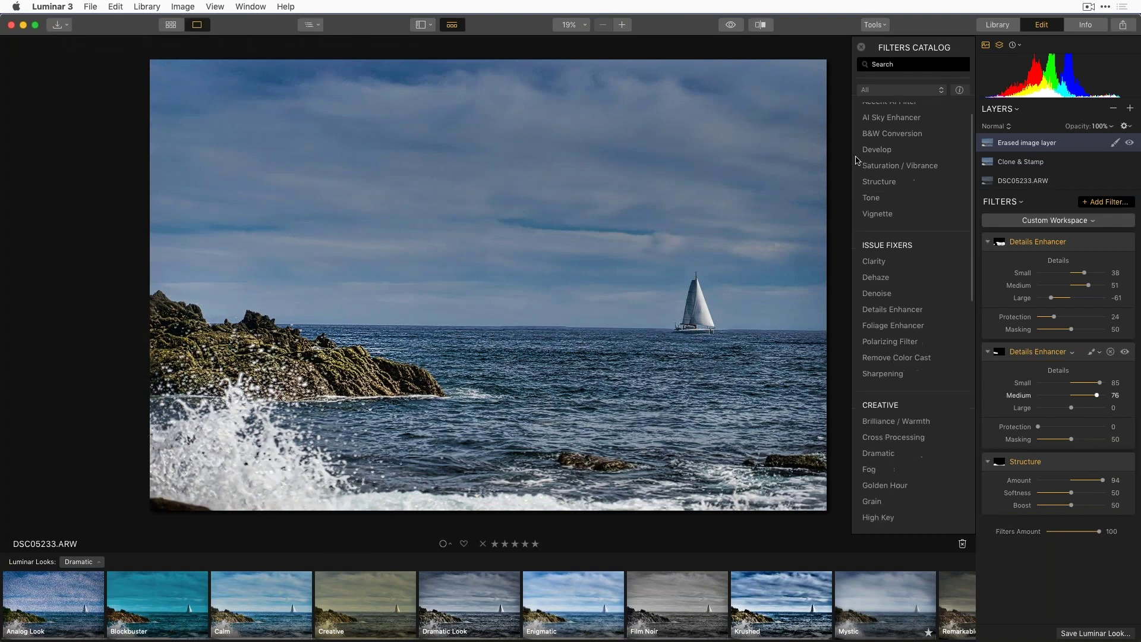
# Step: Compare the edited photo with the original, and check both Details Enhancer filters and the Structure filter individually by switching each off and on
pyautogui.click(731, 27)
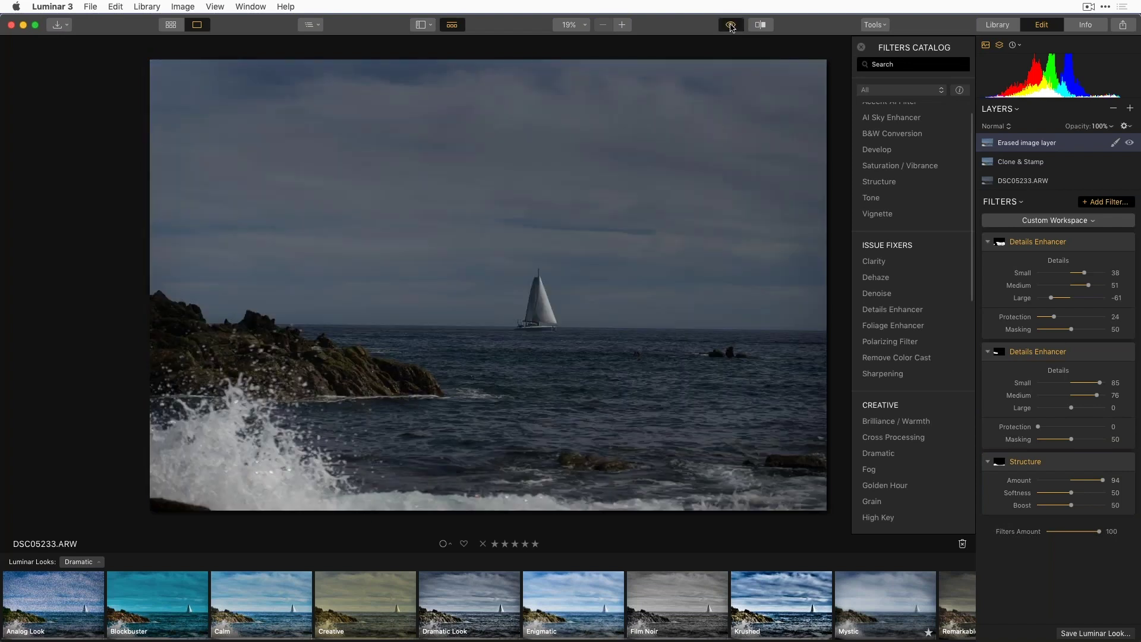
pyautogui.click(731, 26)
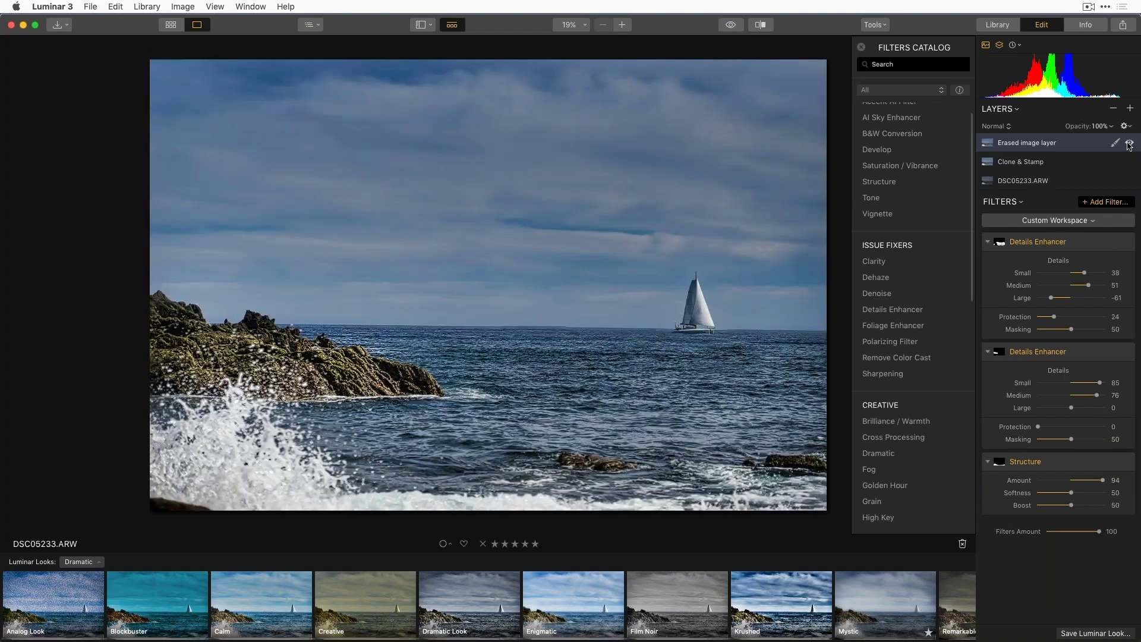
pyautogui.click(1125, 242)
pyautogui.click(1125, 242)
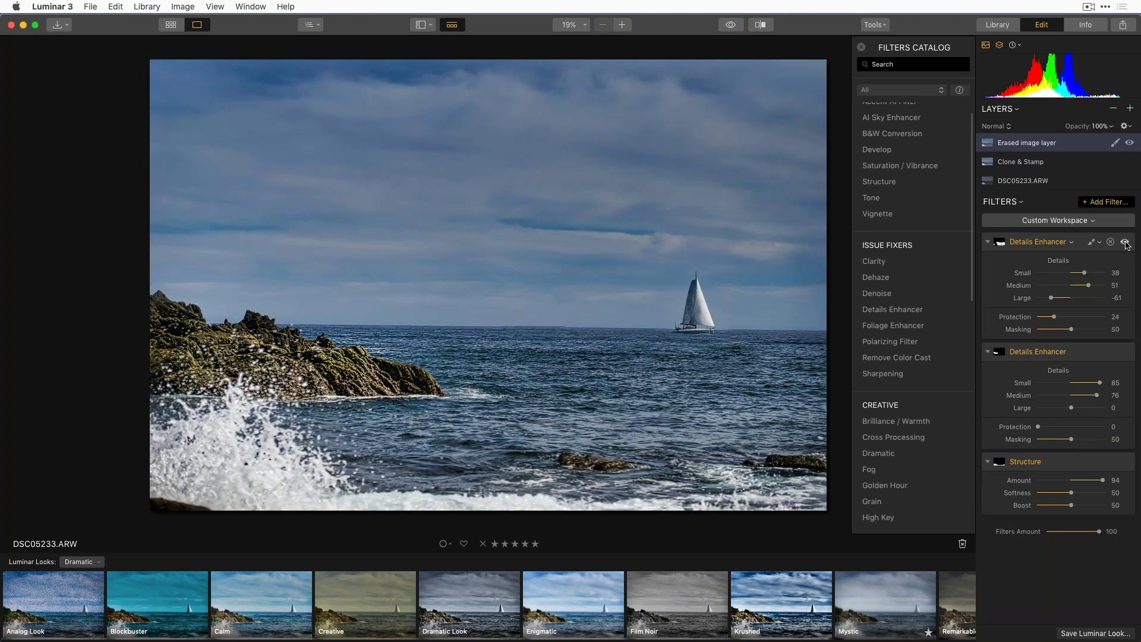
pyautogui.moveTo(1134, 353)
pyautogui.click(1125, 352)
pyautogui.click(1125, 352)
pyautogui.click(1125, 462)
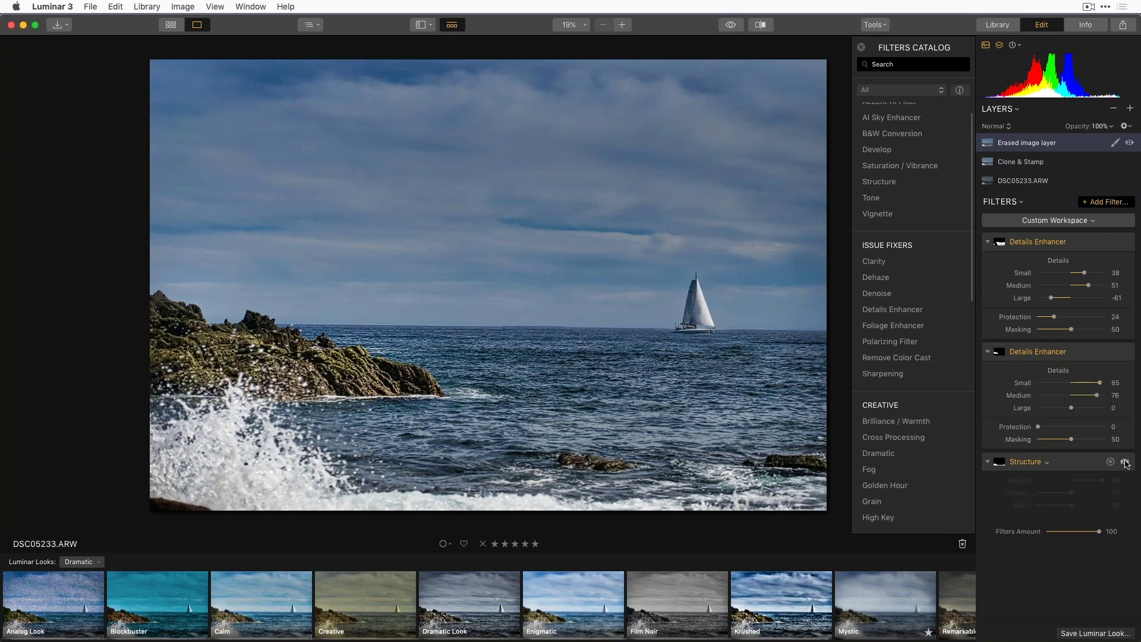
pyautogui.click(1124, 462)
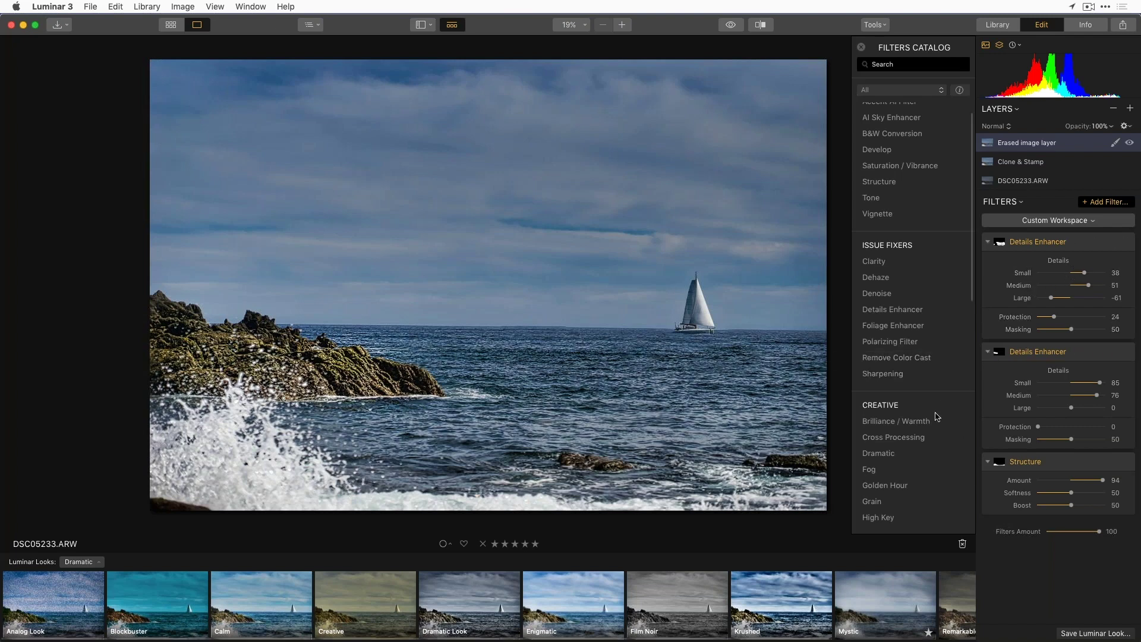
# Step: Find the Microstructure filter by searching the catalog for "micro" and add it to the erased image layer
pyautogui.scroll(-2, 931, 429)
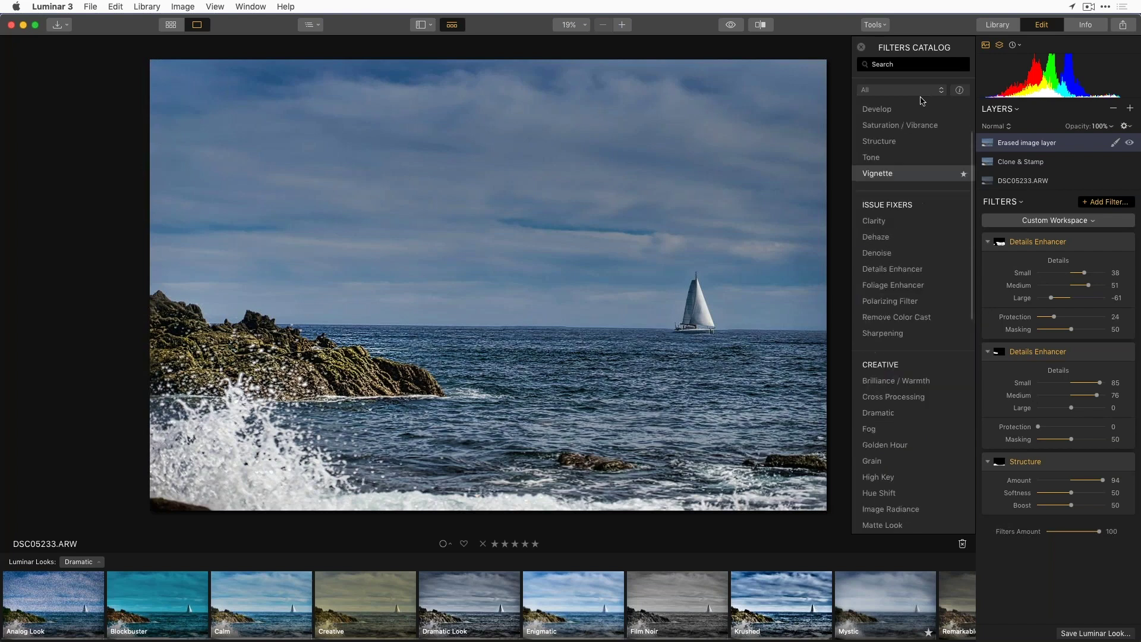
pyautogui.click(930, 65)
pyautogui.write('micro')
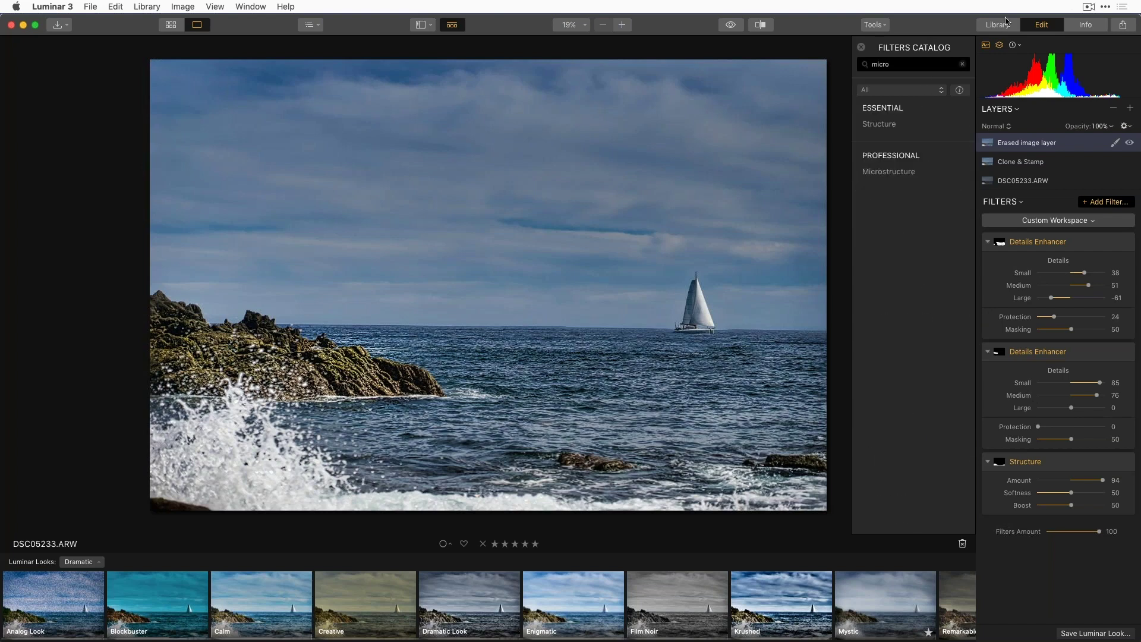
pyautogui.click(926, 175)
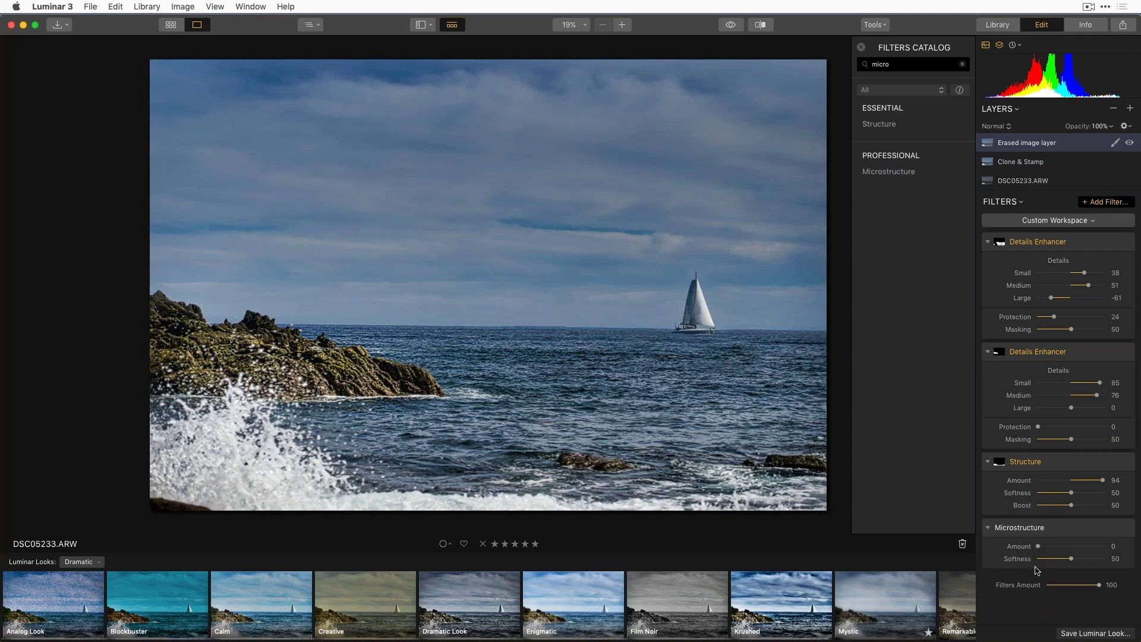
pyautogui.click(679, 446)
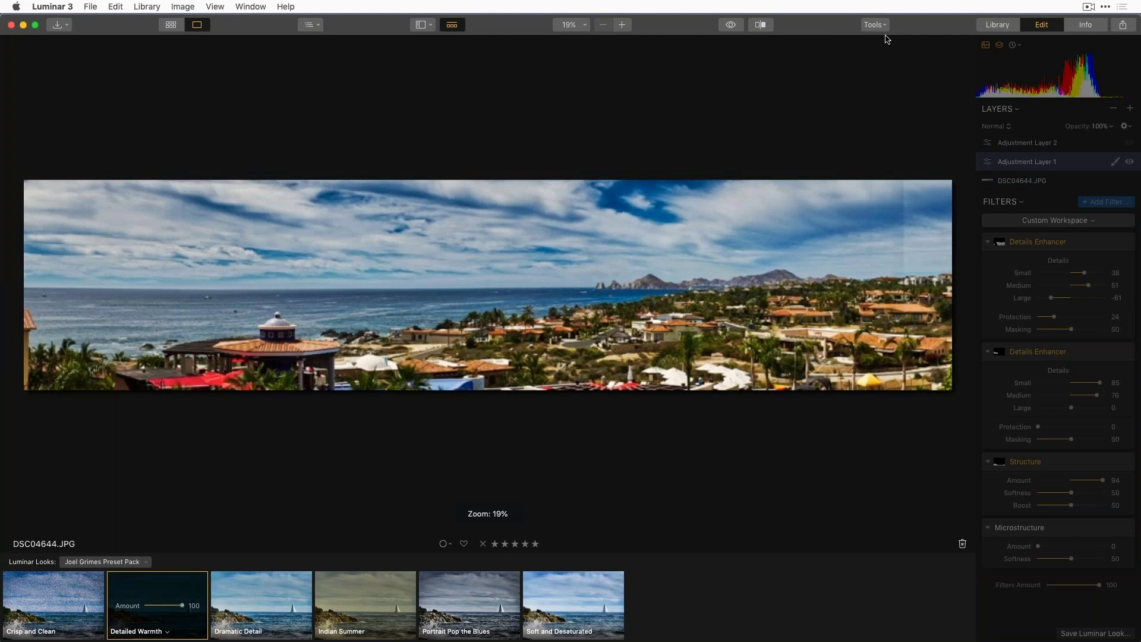
# Step: Show all library photos as a grid, filtered to edited photos only, and look through them
pyautogui.click(1013, 26)
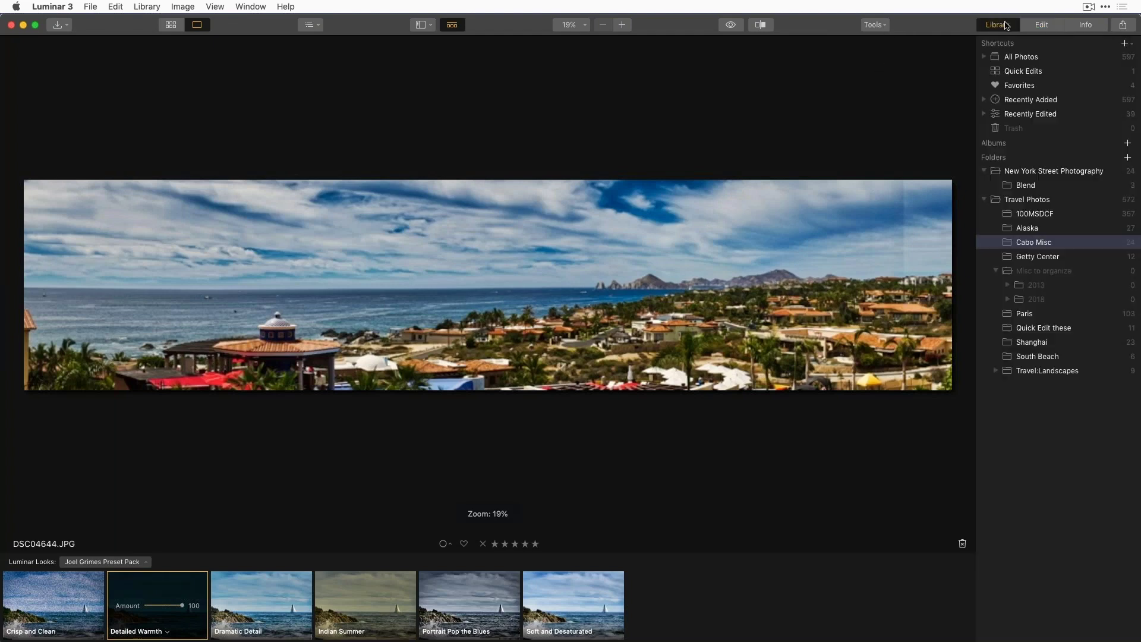
pyautogui.click(1015, 55)
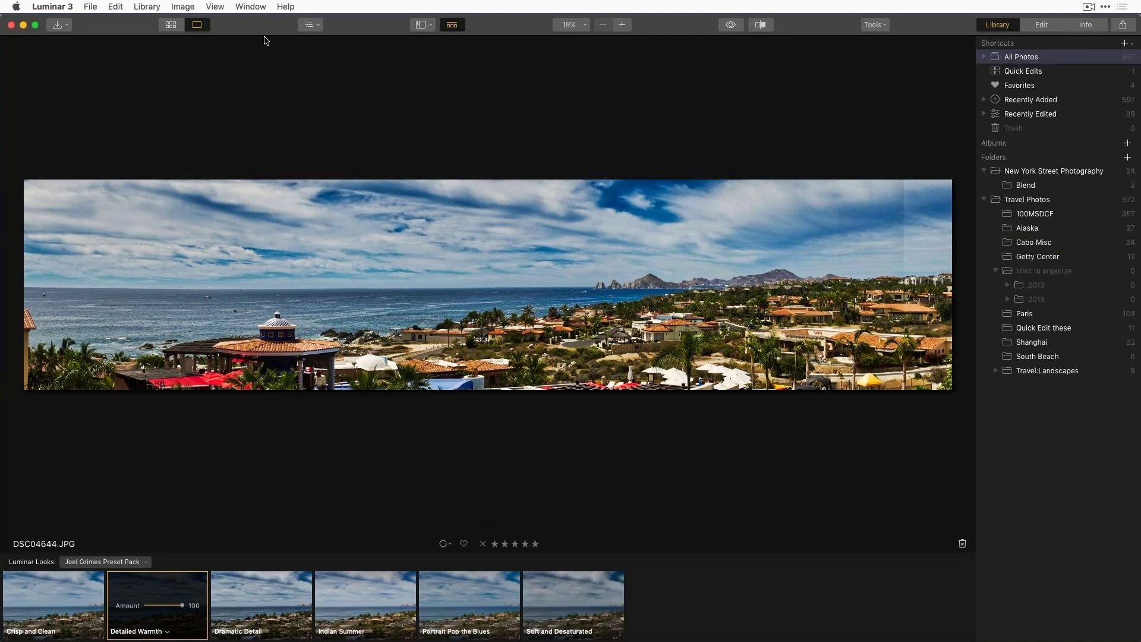
pyautogui.click(170, 26)
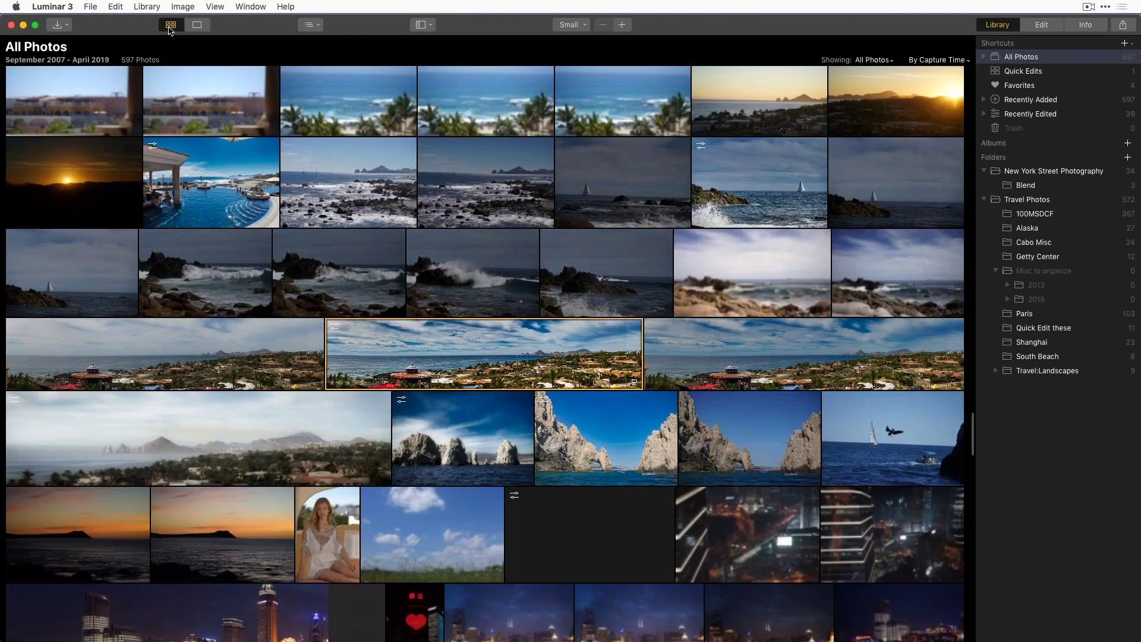
pyautogui.click(891, 62)
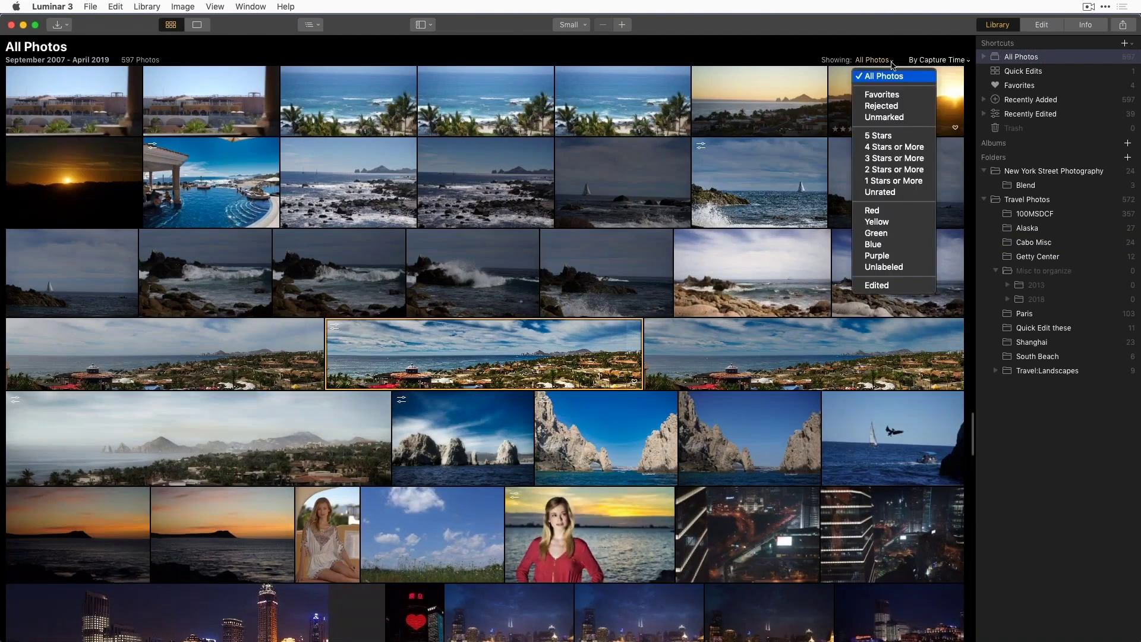
pyautogui.click(867, 288)
pyautogui.scroll(2, 499, 262)
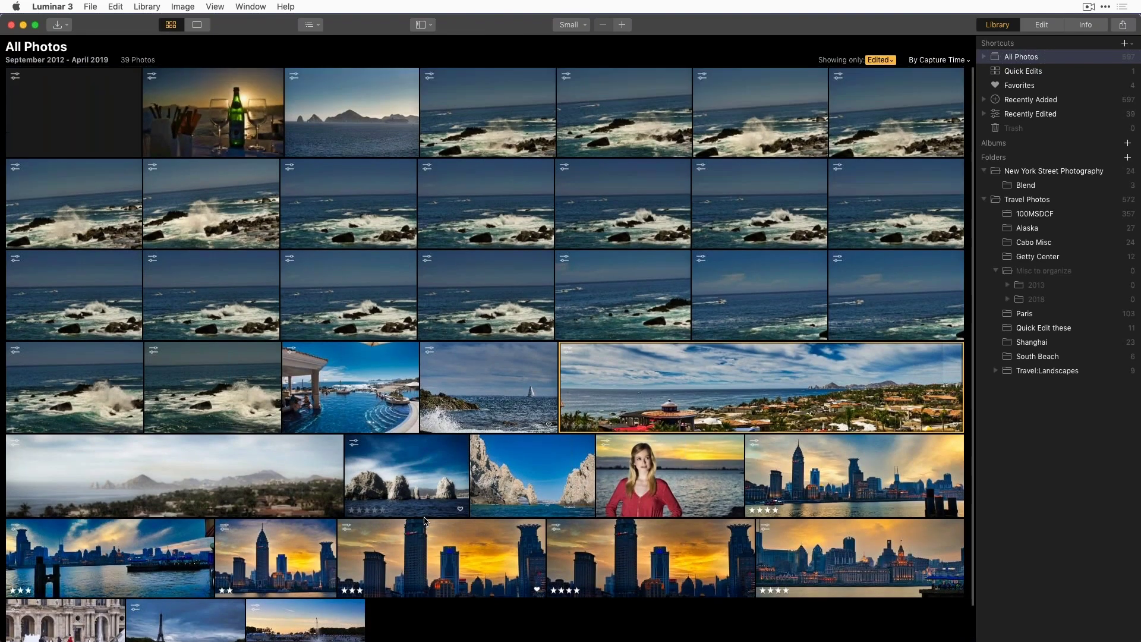
pyautogui.scroll(-2, 481, 469)
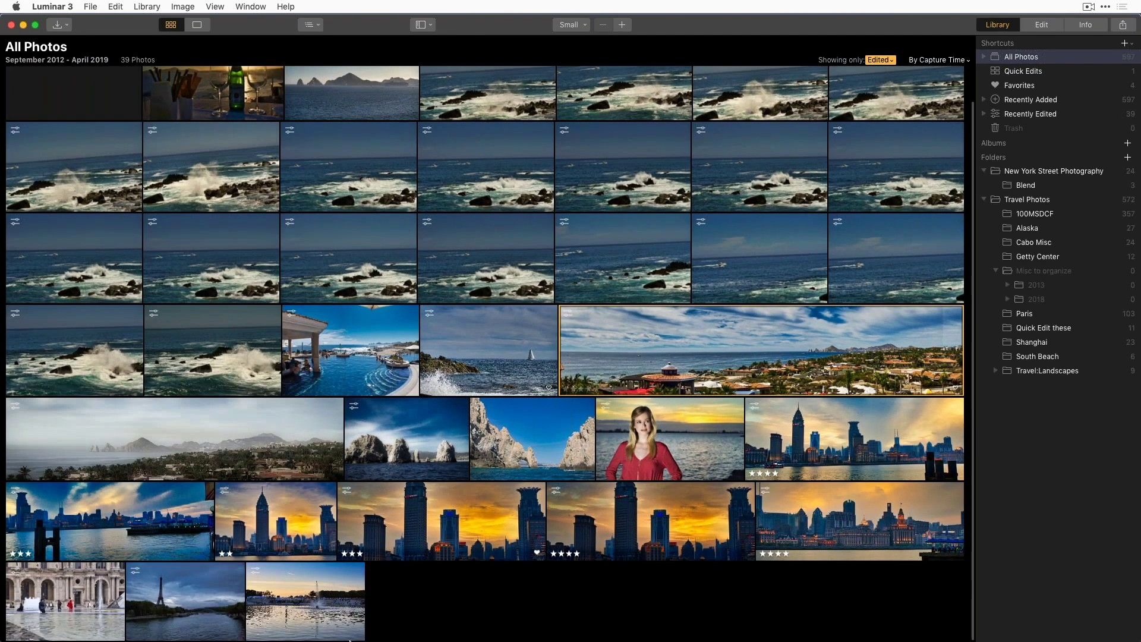
pyautogui.scroll(2, 293, 558)
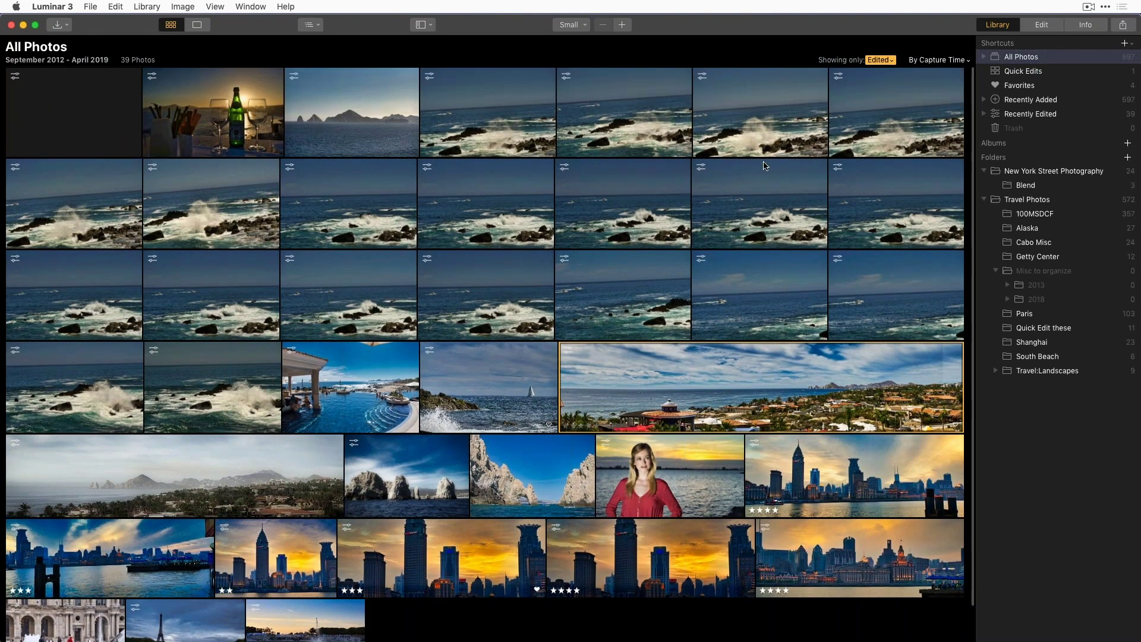
# Step: Sort the edited photos by edit time
pyautogui.click(938, 60)
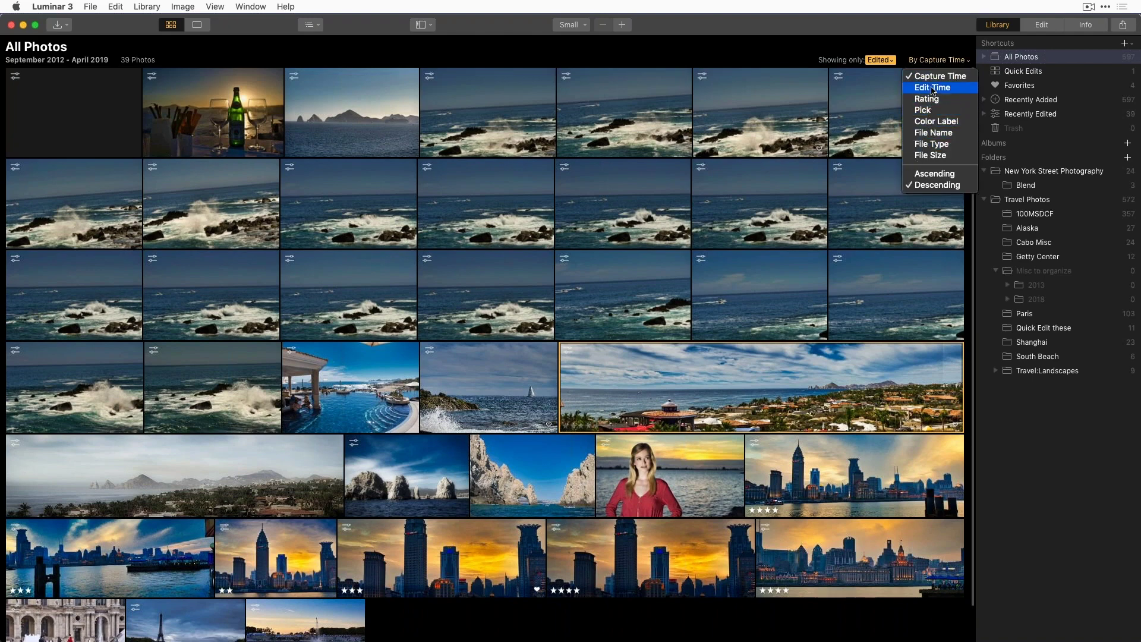
pyautogui.click(931, 89)
pyautogui.scroll(2, 285, 137)
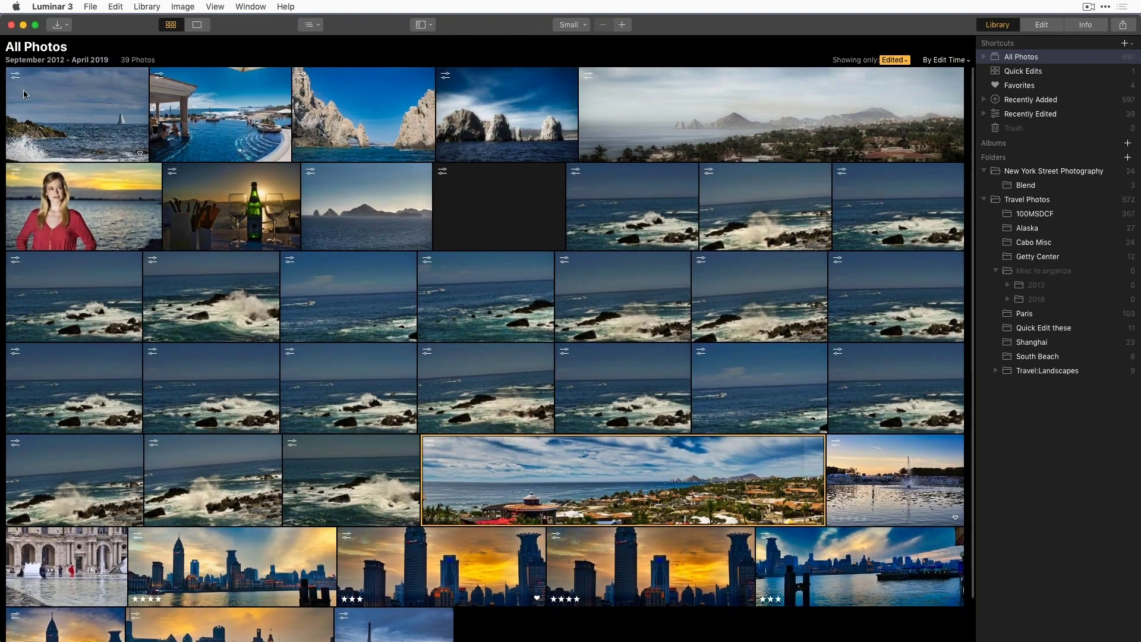
# Step: Open the edited sailboat photo from the grid and bring up its layers and filters for editing
pyautogui.click(50, 106)
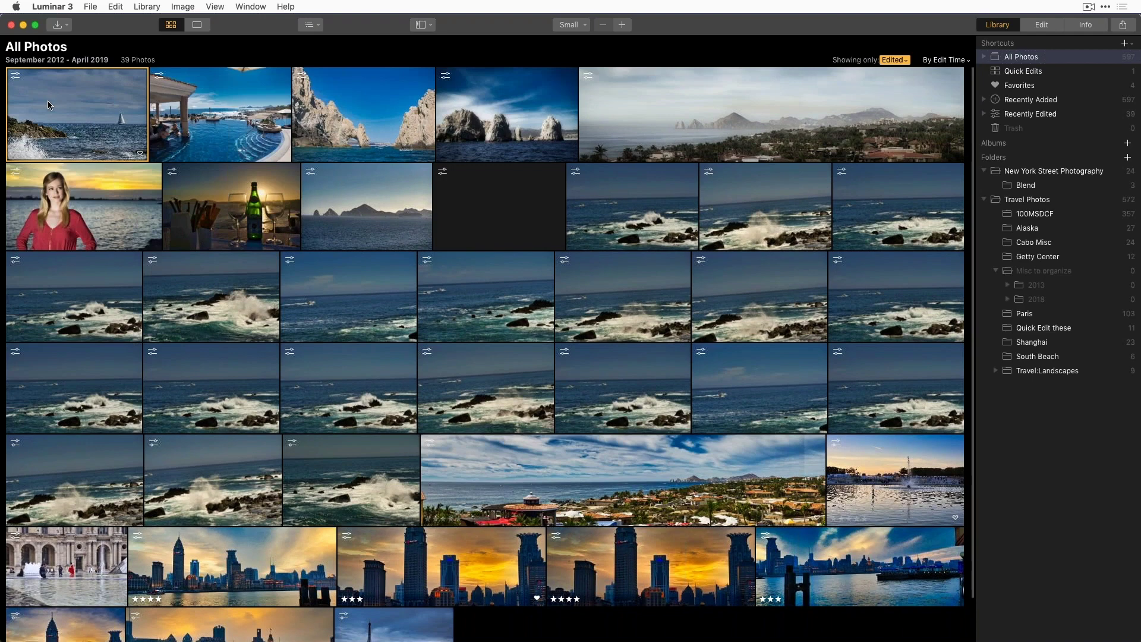
pyautogui.doubleClick(78, 121)
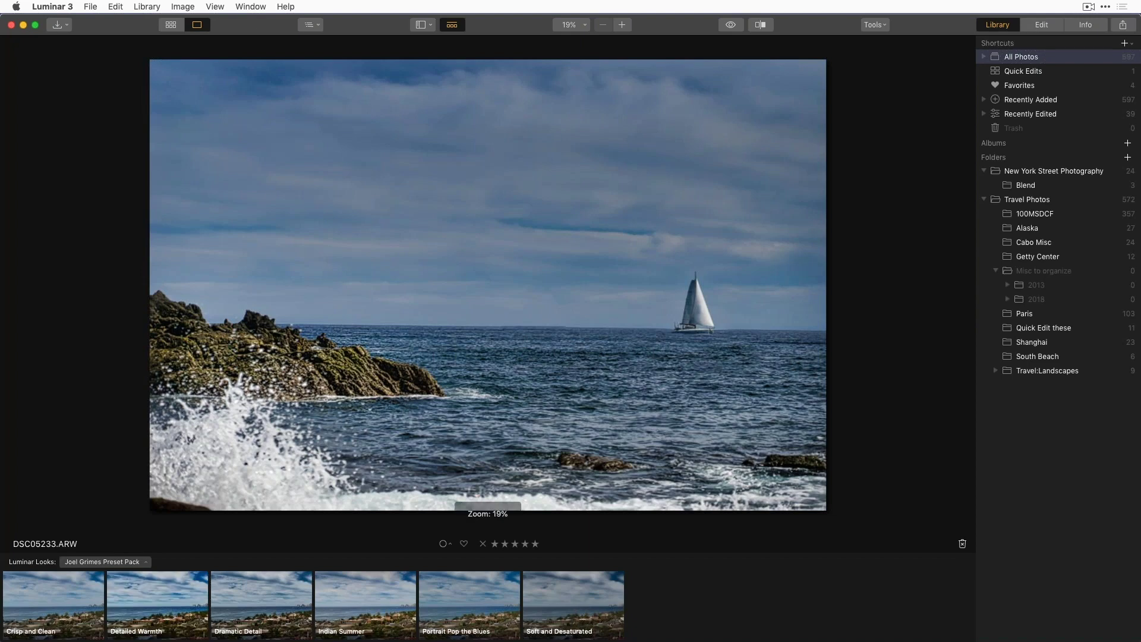
pyautogui.click(1041, 26)
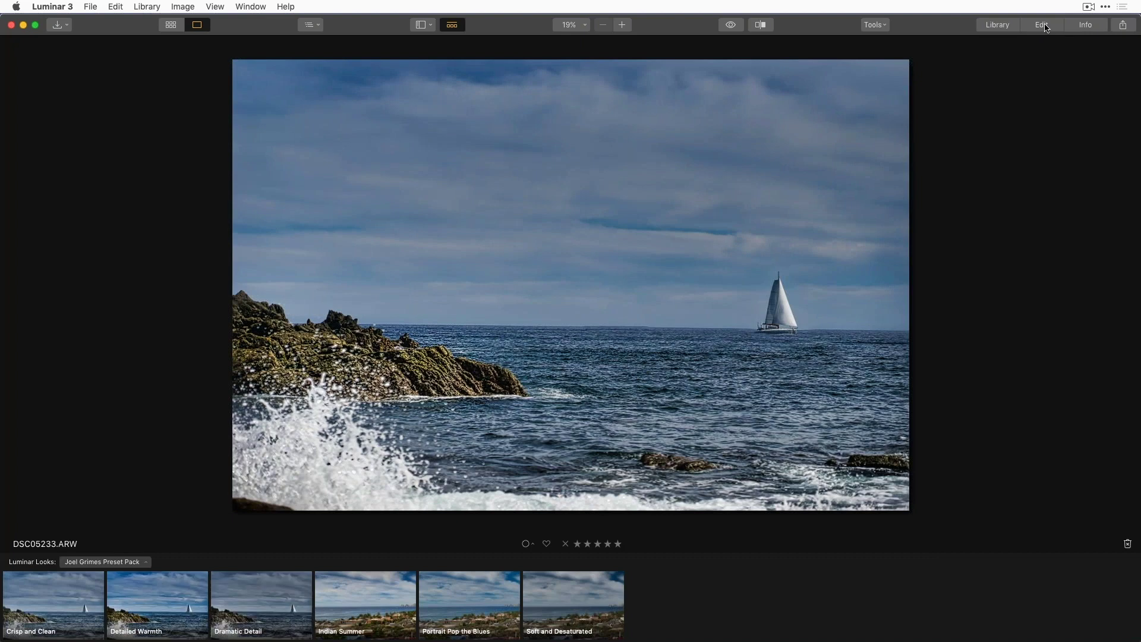
pyautogui.click(1045, 26)
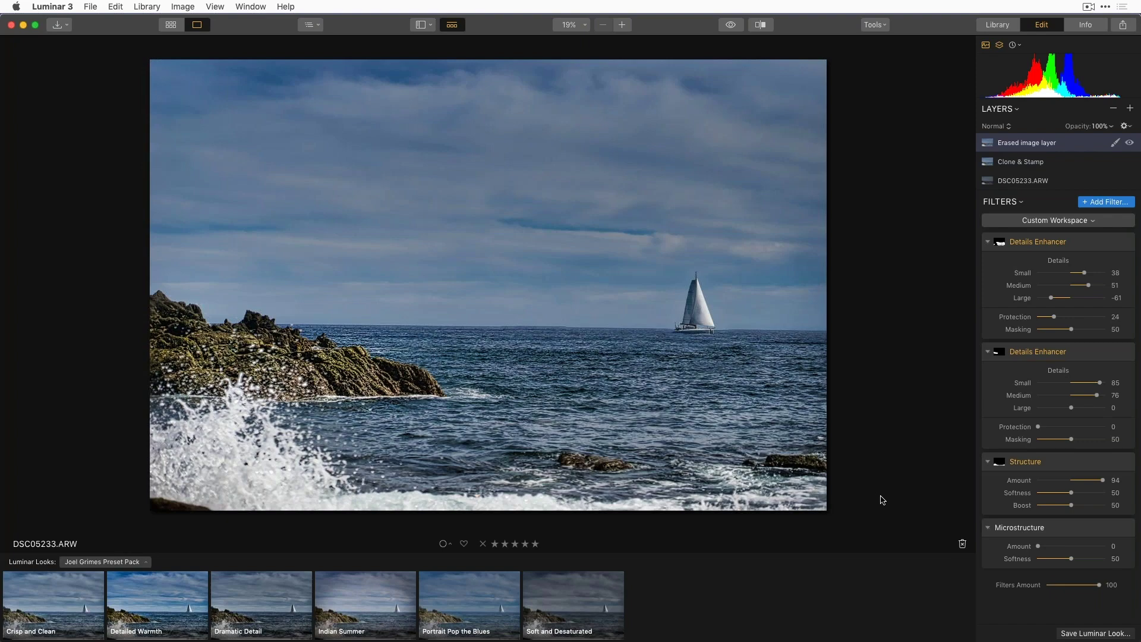
# Step: Return to the photo grid and reopen the sailboat photo
pyautogui.press('z')
pyautogui.moveTo(828, 466); pyautogui.dragTo(33, 411)
pyautogui.press('g')
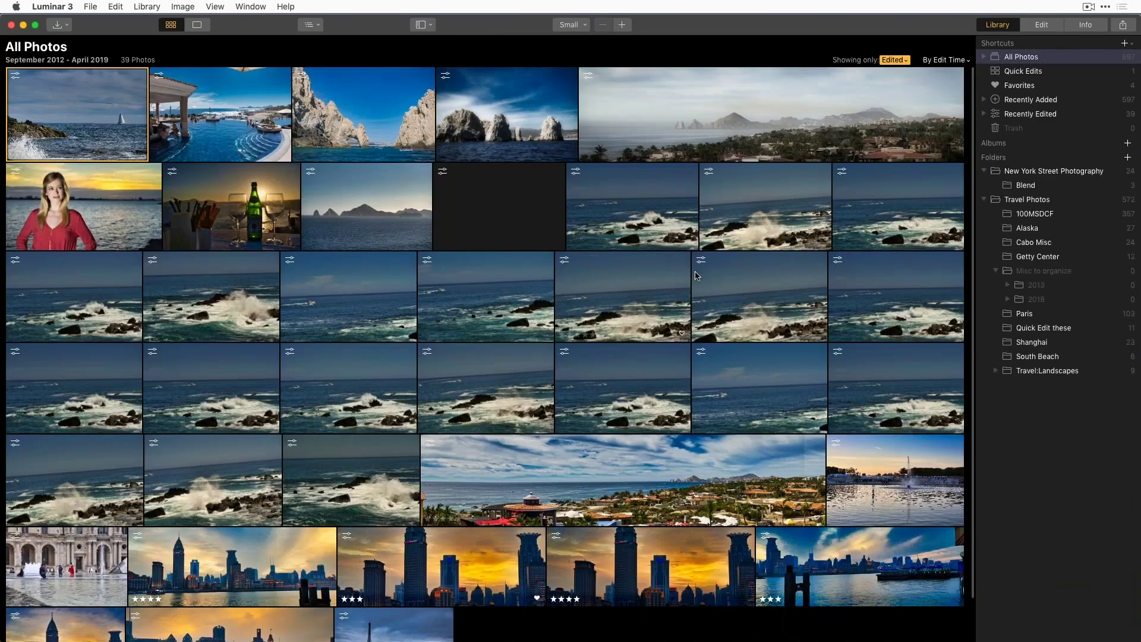
pyautogui.doubleClick(69, 135)
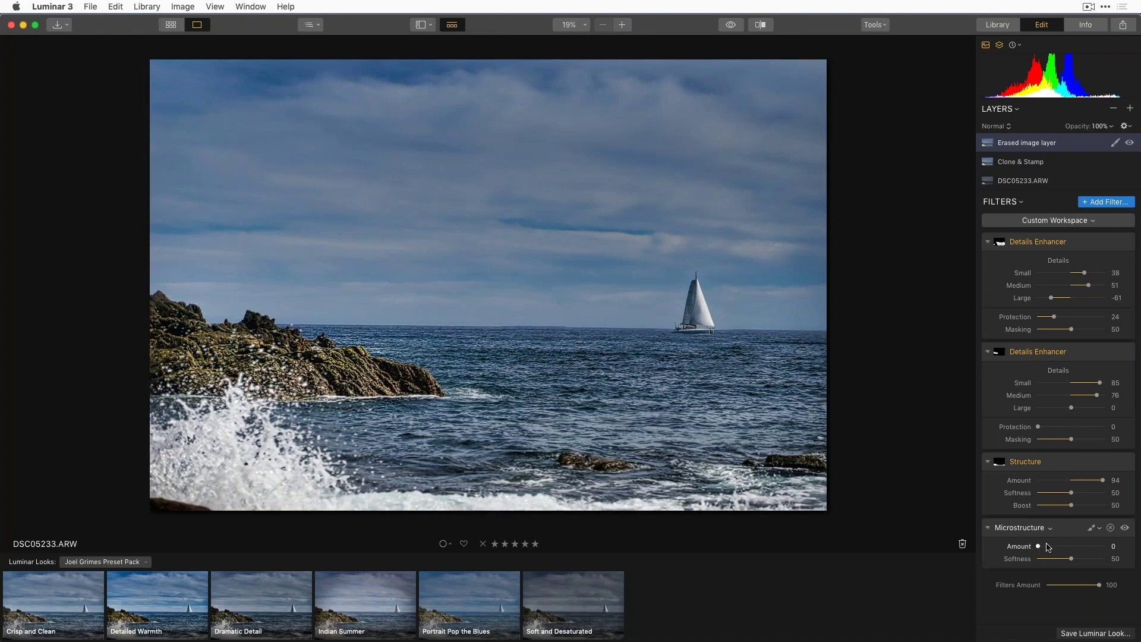
# Step: Set the Microstructure Amount to 73 and compare the filter off and on around the sailboat at 100% zoom
pyautogui.moveTo(1050, 548); pyautogui.dragTo(1089, 548)
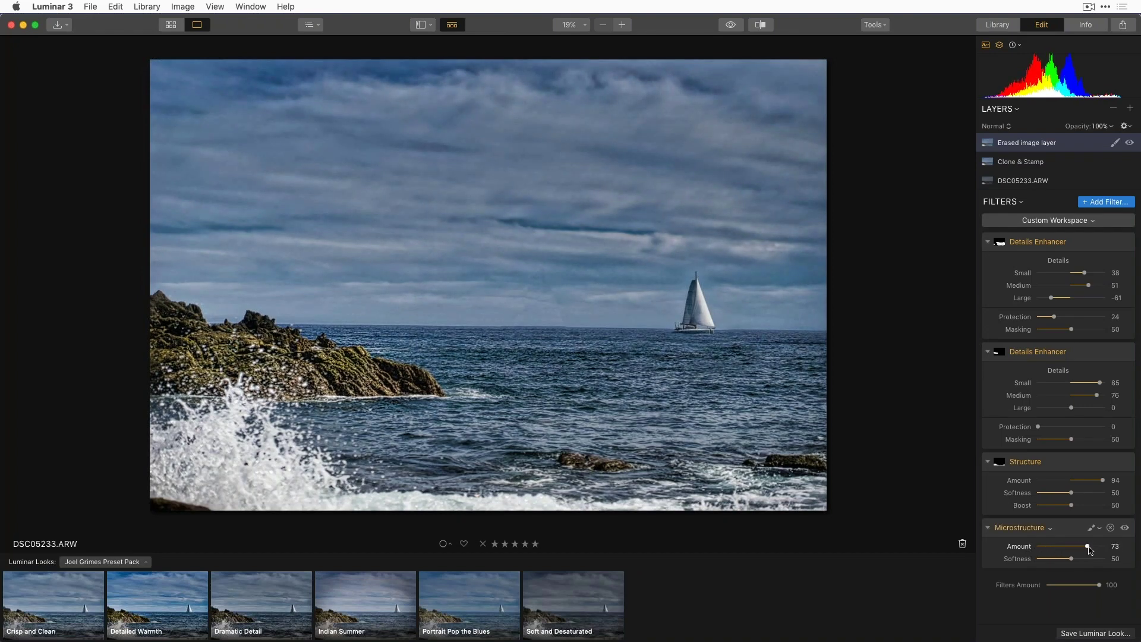
pyautogui.click(705, 326)
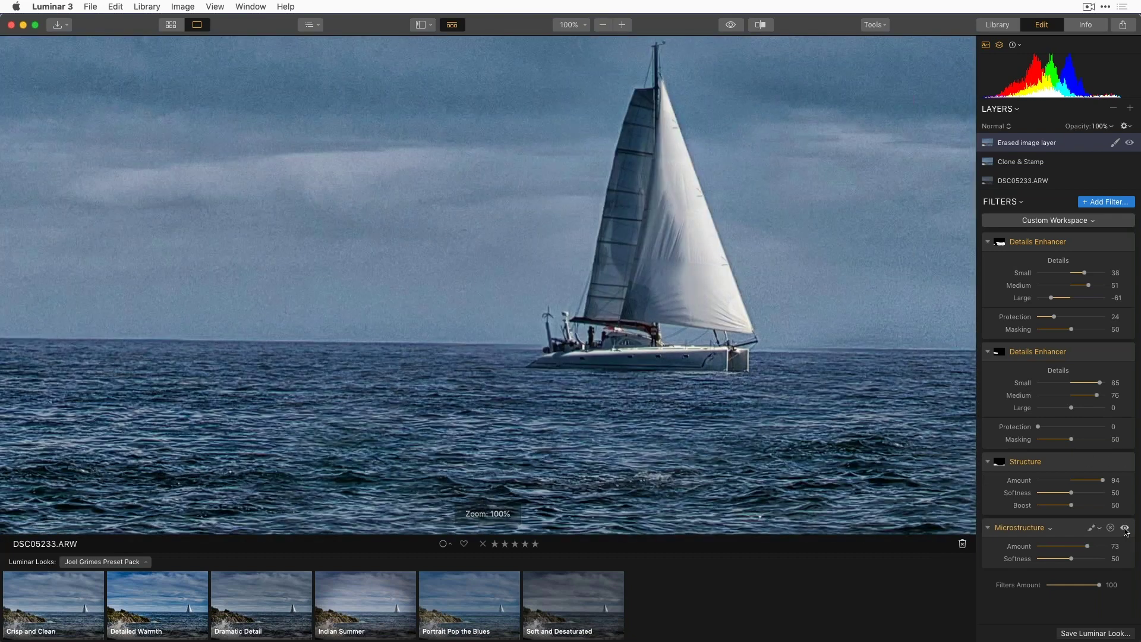
pyautogui.click(1125, 528)
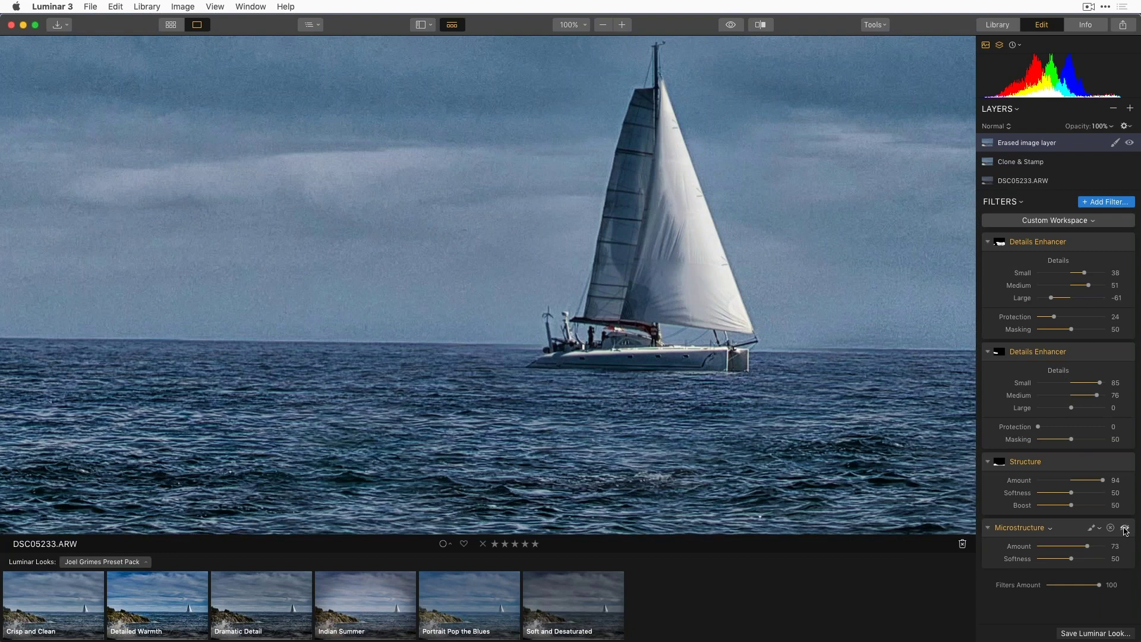
pyautogui.click(1125, 528)
pyautogui.click(1124, 528)
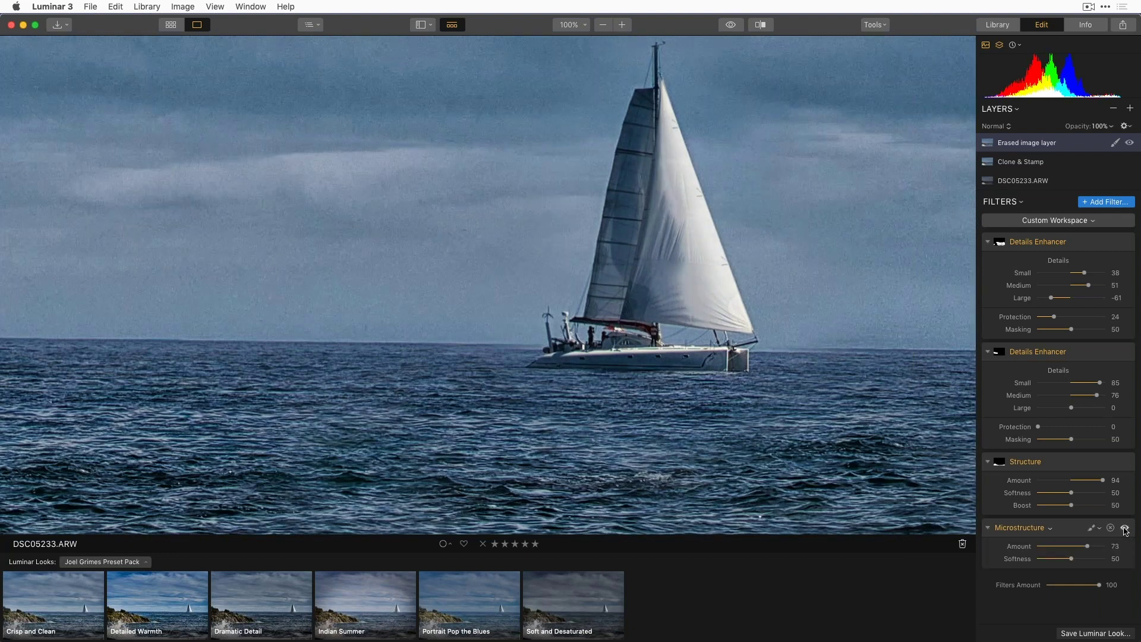
# Step: Paint a size 100 brush mask over the sails and hull to limit Microstructure to the sailboat
pyautogui.click(1093, 528)
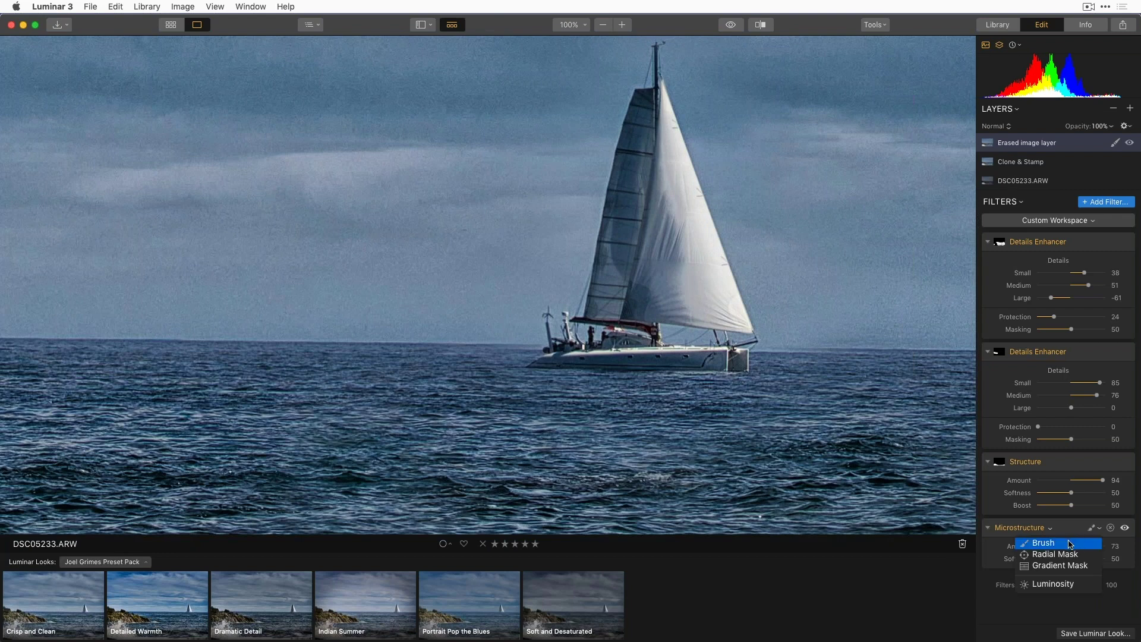
pyautogui.click(1069, 543)
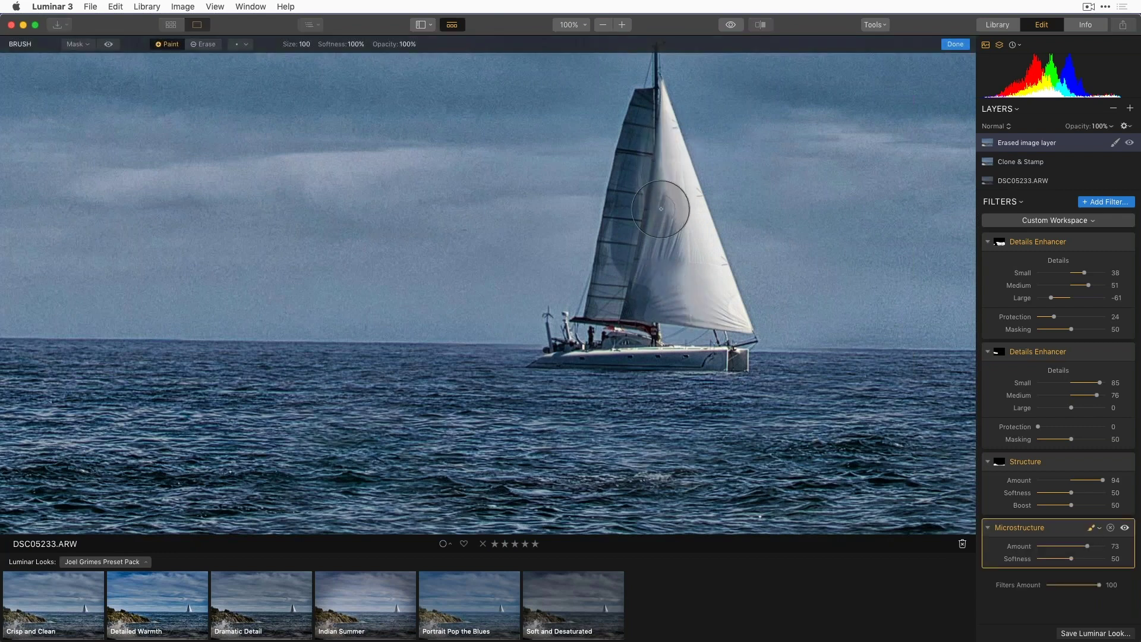
pyautogui.moveTo(628, 348)
pyautogui.mouseDown()
pyautogui.moveTo(695, 351)
pyautogui.moveTo(716, 307)
pyautogui.moveTo(655, 110)
pyautogui.moveTo(644, 223)
pyautogui.mouseUp()
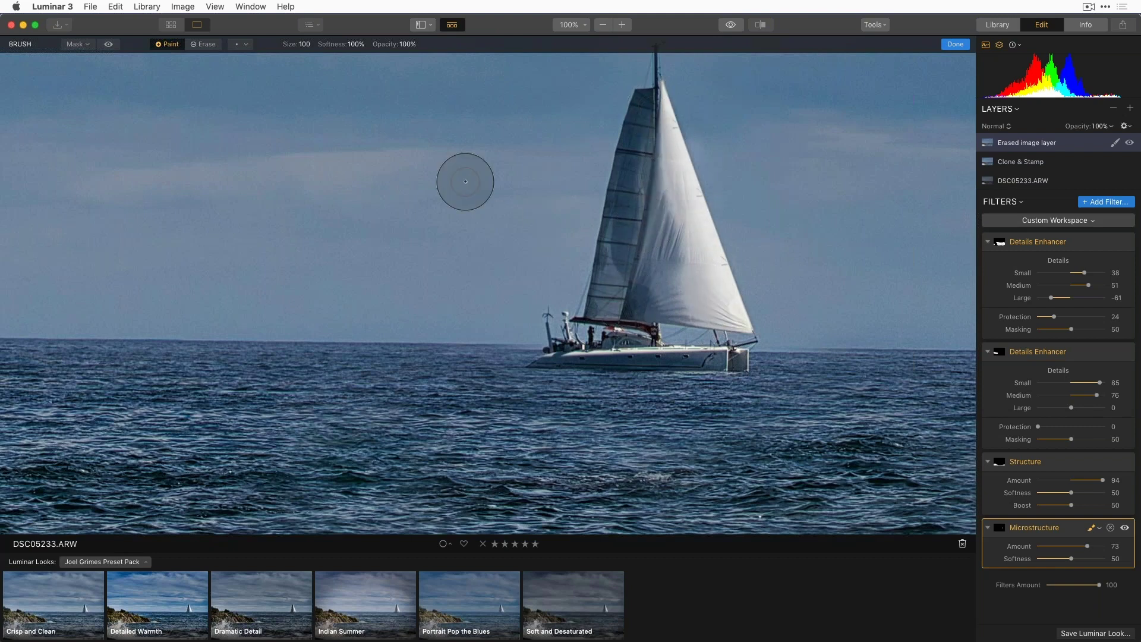
# Step: Display the Microstructure mask overlay, erase the spill beside the white sail and below the hull, and hide the overlay
pyautogui.click(108, 45)
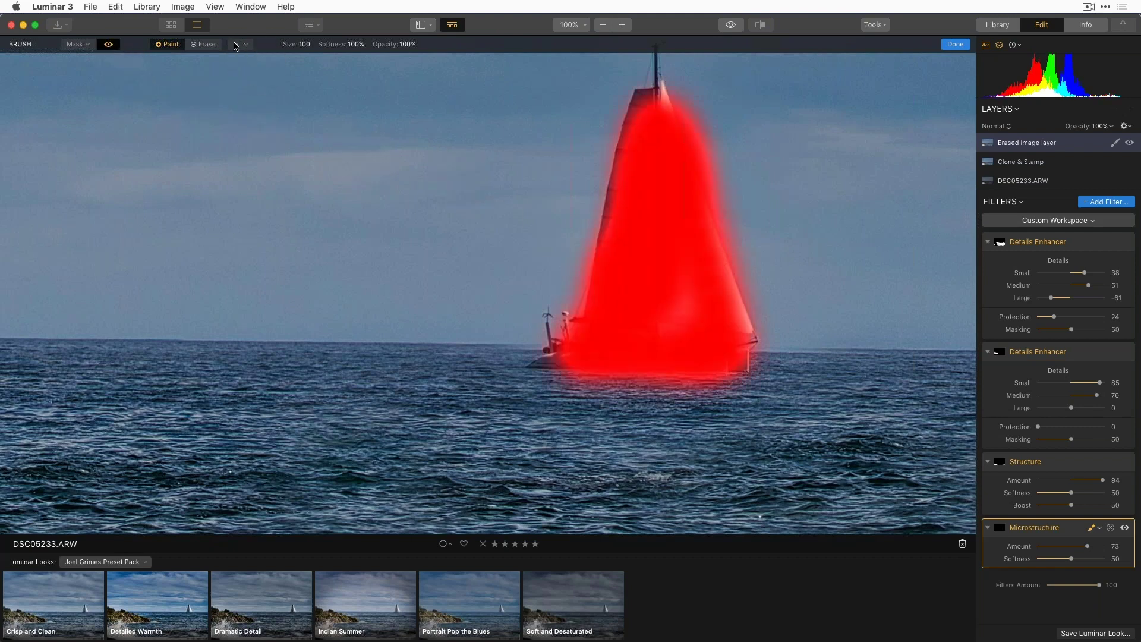
pyautogui.click(206, 44)
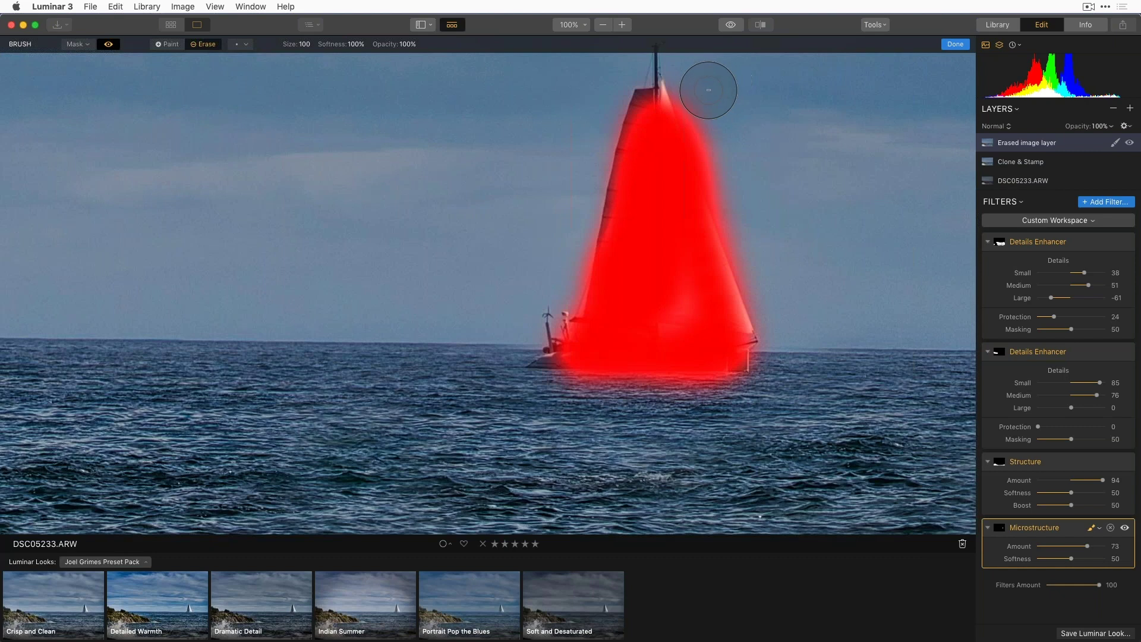
pyautogui.moveTo(703, 97)
pyautogui.mouseDown()
pyautogui.moveTo(716, 181)
pyautogui.moveTo(751, 232)
pyautogui.mouseUp()
pyautogui.moveTo(549, 343)
pyautogui.mouseDown()
pyautogui.moveTo(585, 395)
pyautogui.moveTo(727, 391)
pyautogui.mouseUp()
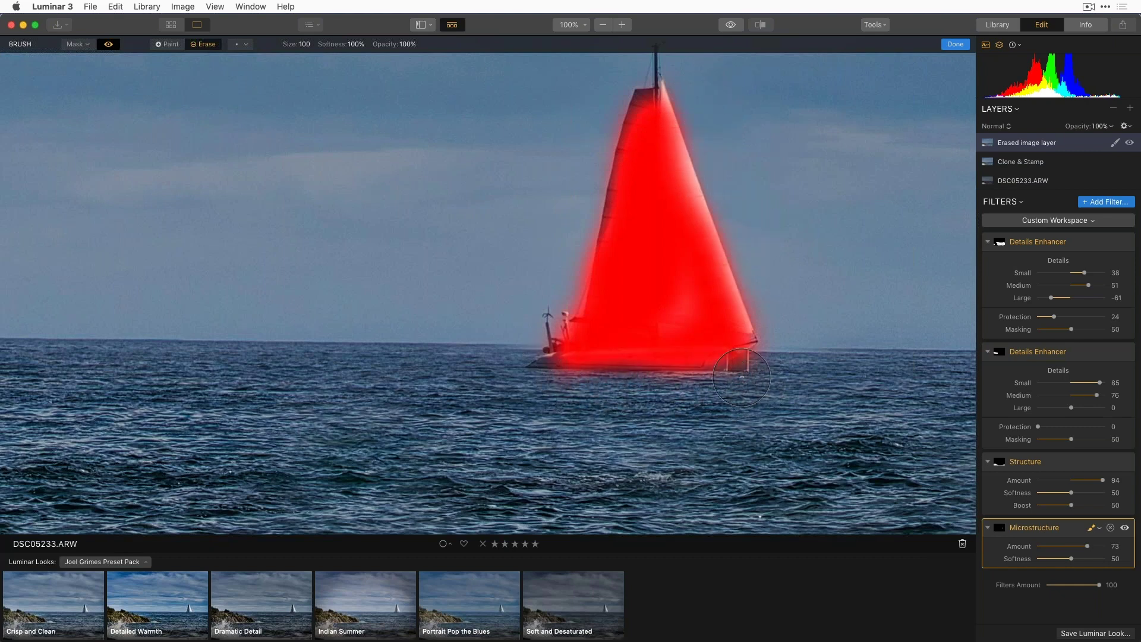
pyautogui.click(111, 46)
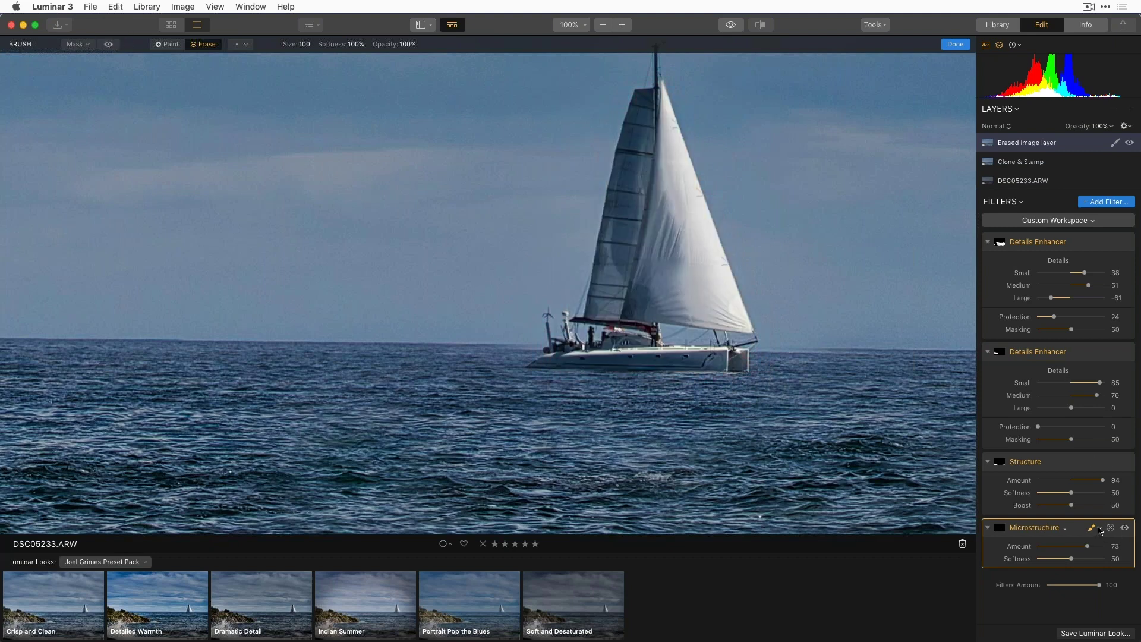
# Step: Finish the Microstructure mask and compare the filter off and on over the sailboat
pyautogui.press('Return')
pyautogui.click(1124, 527)
pyautogui.click(1125, 527)
pyautogui.press('super+0')
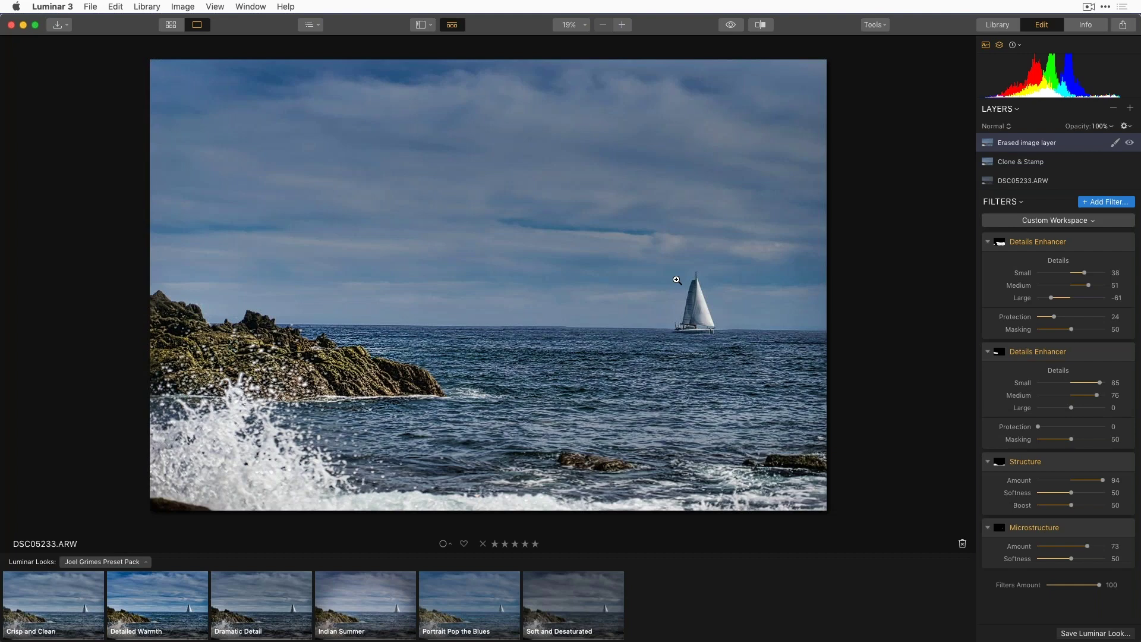
# Step: Clear the filters catalog search and add a new adjustment layer above the erased image layer
pyautogui.click(1110, 203)
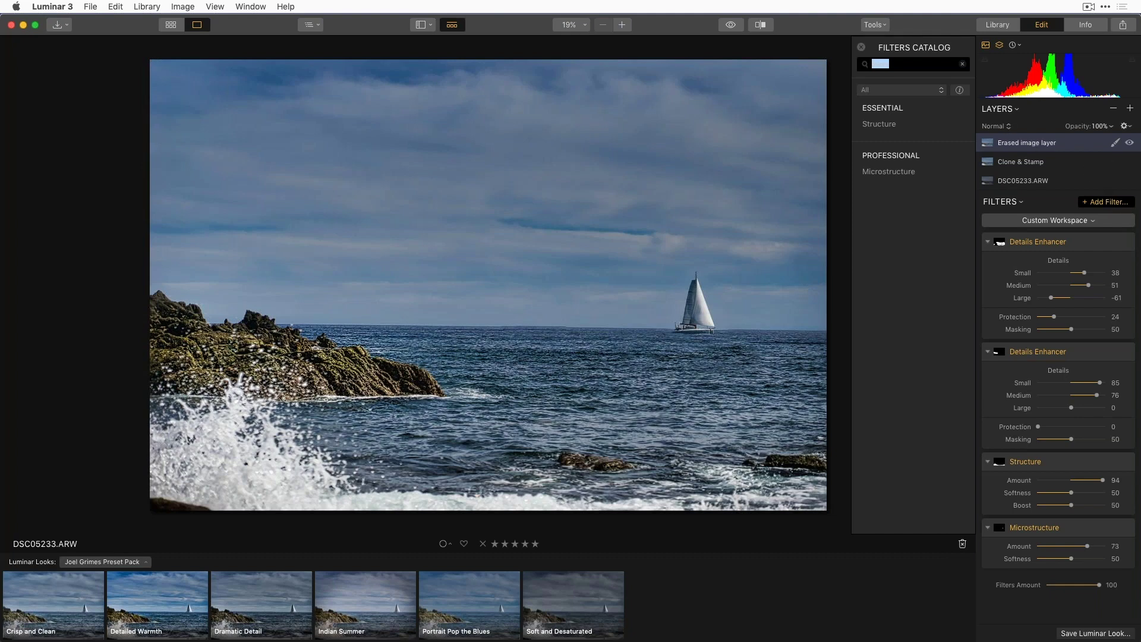
pyautogui.press('BackSpace')
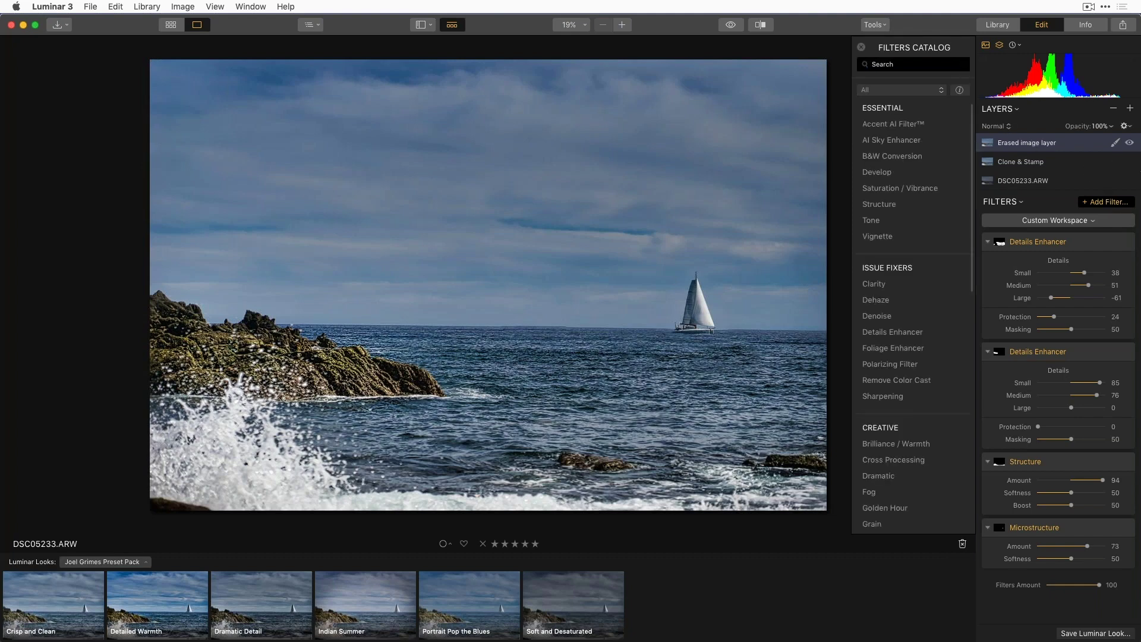
pyautogui.click(1129, 110)
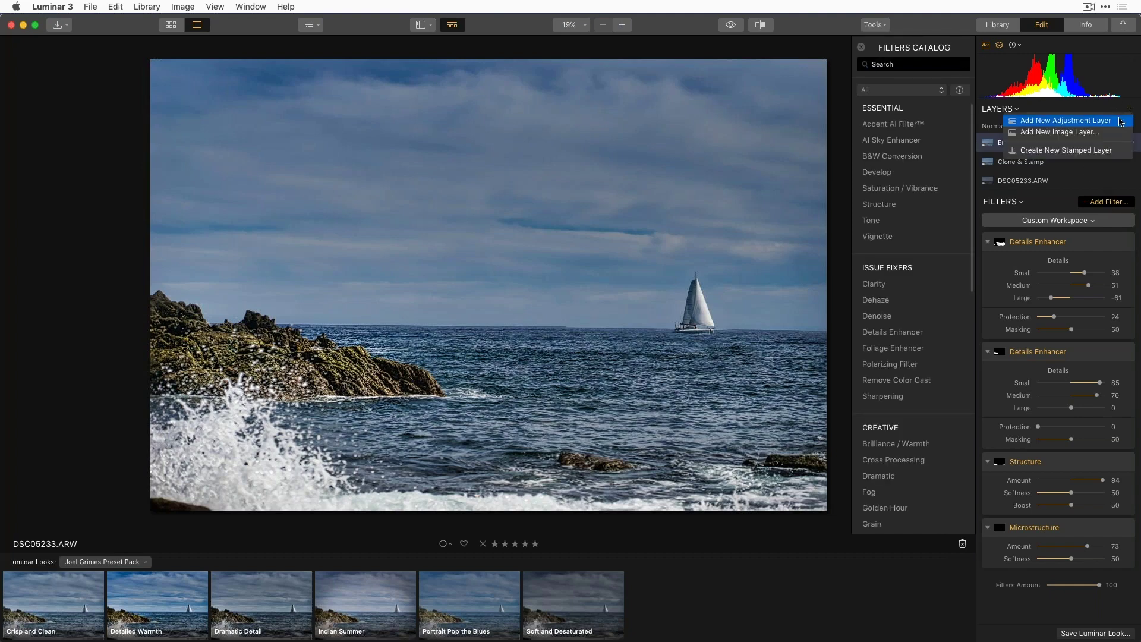
pyautogui.click(1105, 121)
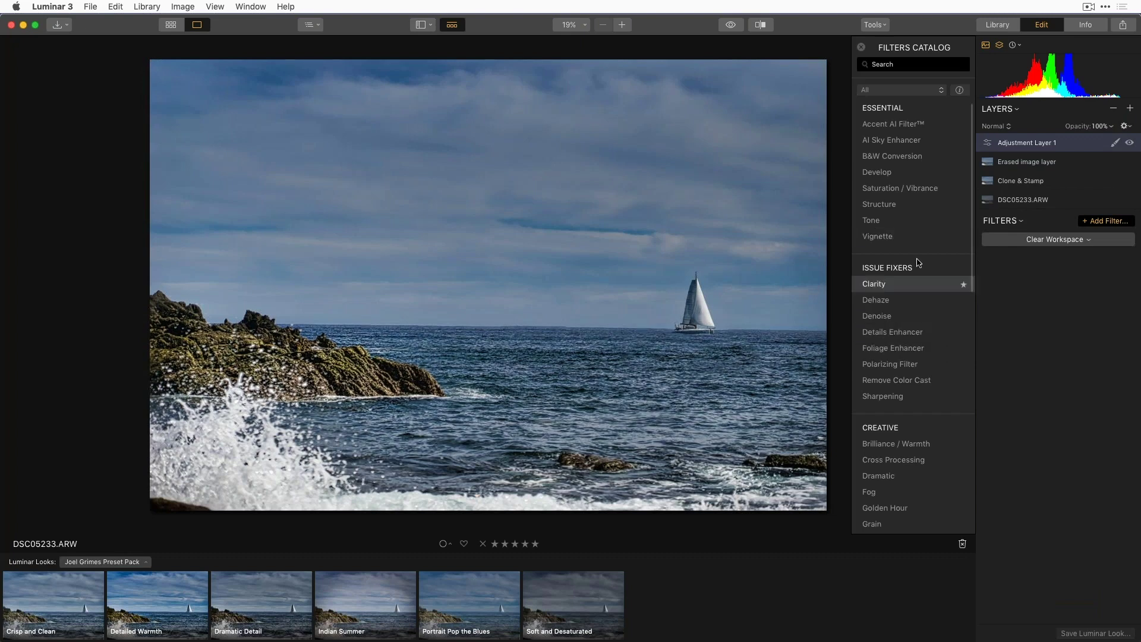
# Step: Add a Denoise filter with Luminosity 62 and Color 64, and erase part of its effect with a brush mask
pyautogui.click(894, 323)
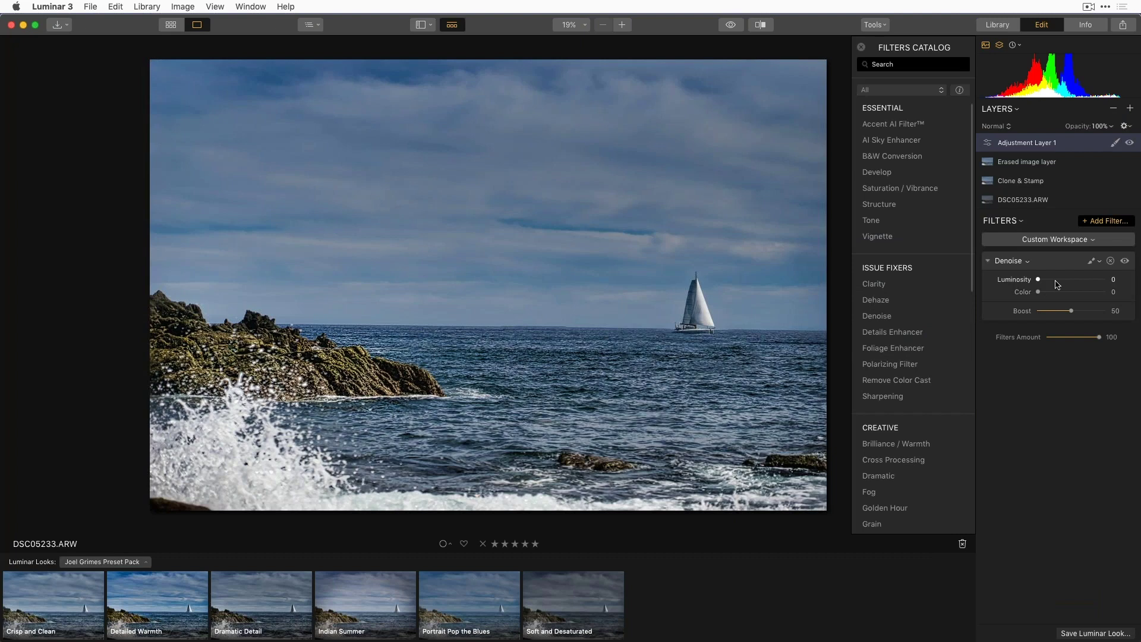
pyautogui.moveTo(1066, 279); pyautogui.dragTo(1080, 292)
pyautogui.click(1097, 261)
pyautogui.click(1096, 279)
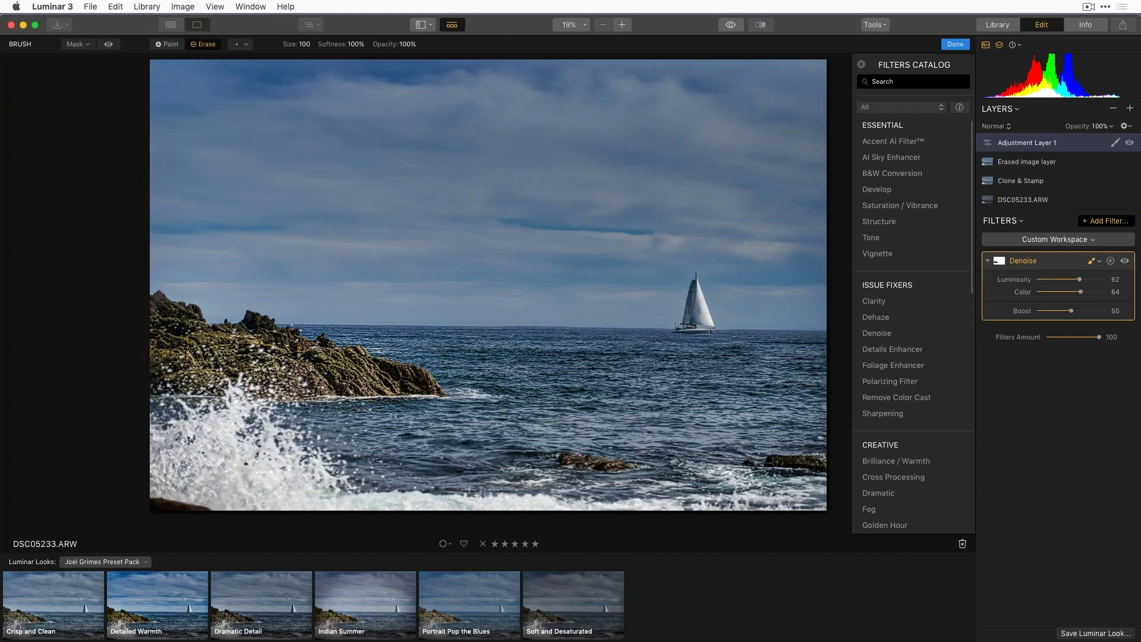
pyautogui.press('Return')
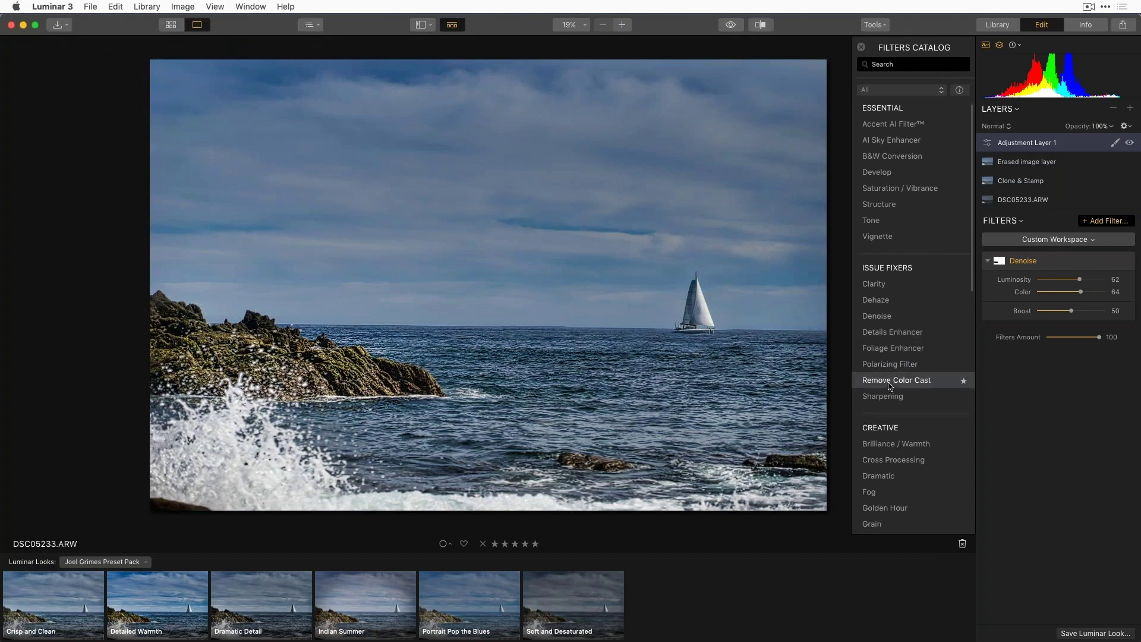
# Step: Search the filters catalog for "gra", add the Grain filter, and set its Size to 43 and Roughness to 9
pyautogui.write('gt')
pyautogui.press('BackSpace')
pyautogui.write('r')
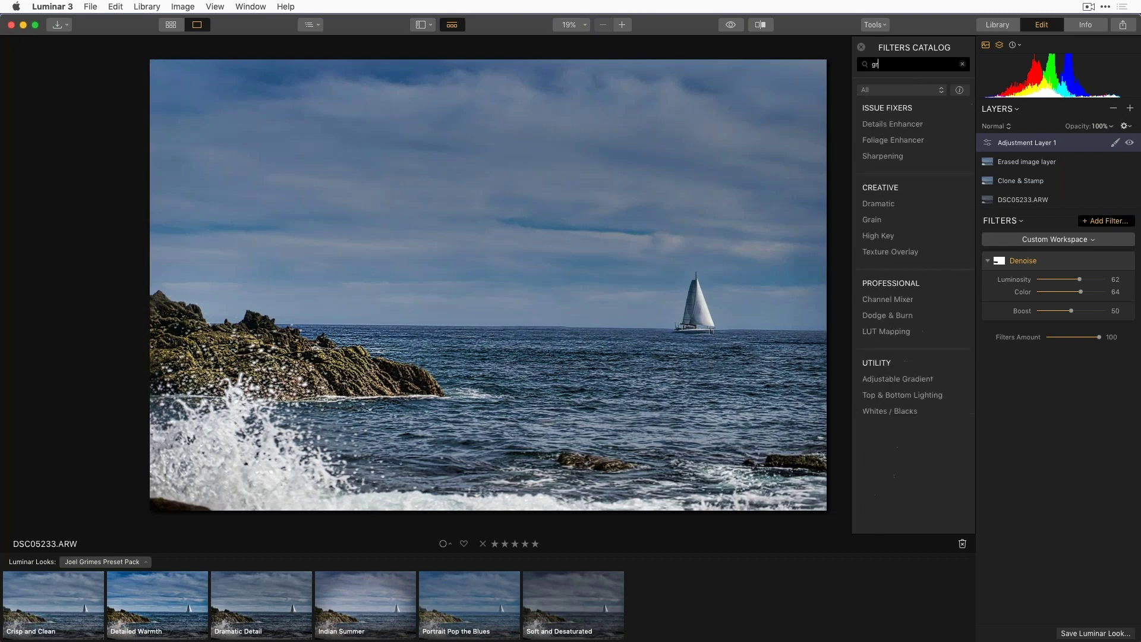
pyautogui.write('a')
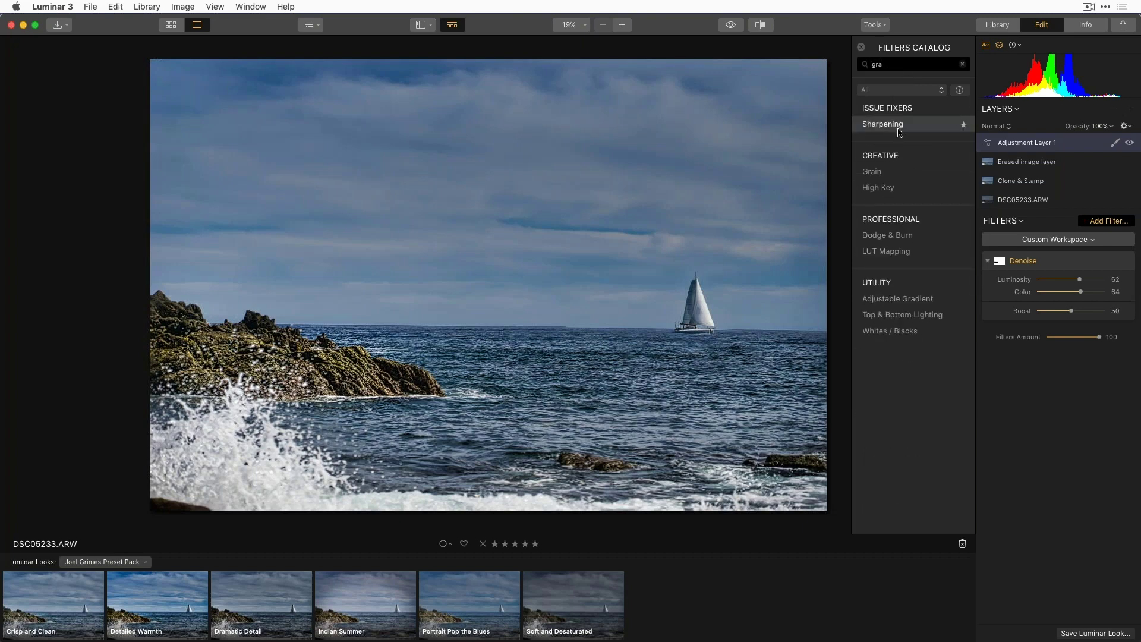
pyautogui.click(887, 179)
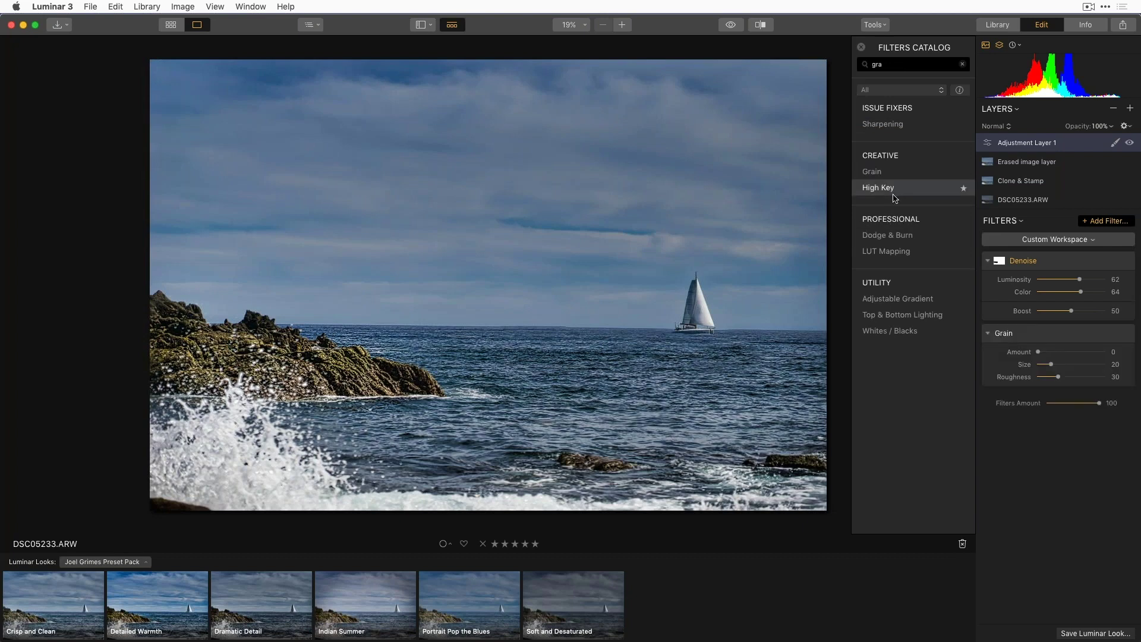
pyautogui.moveTo(1038, 353)
pyautogui.mouseDown()
pyautogui.moveTo(1066, 366)
pyautogui.moveTo(1043, 377)
pyautogui.moveTo(1042, 357)
pyautogui.mouseUp()
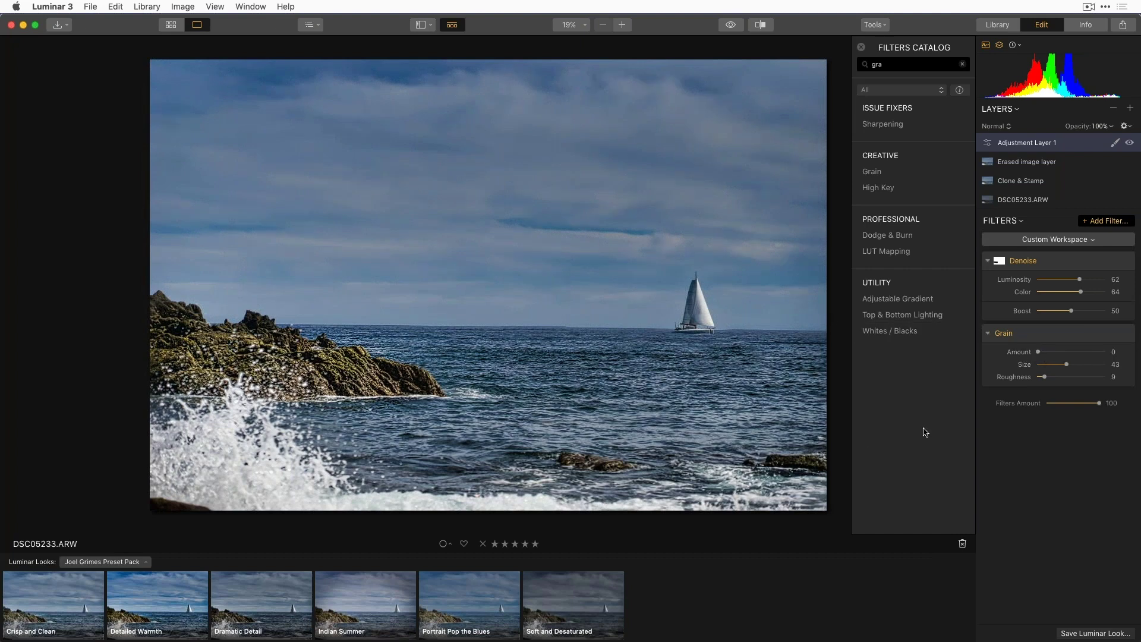
# Step: Clear the catalog search to list all filters again
pyautogui.click(923, 67)
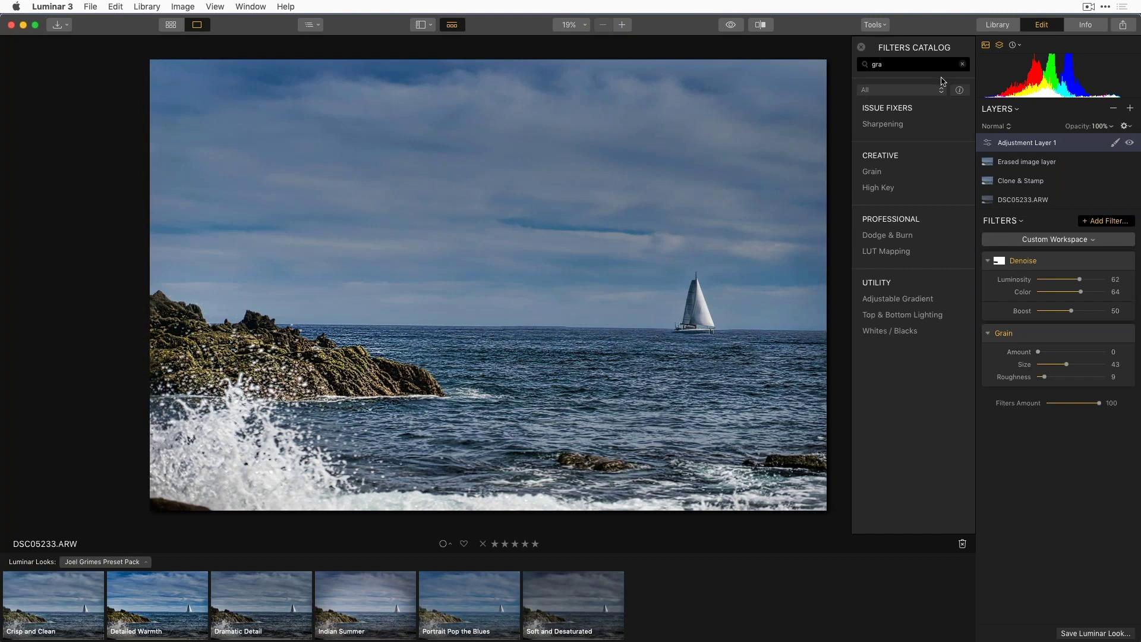
pyautogui.press('BackSpace')
pyautogui.press('BackSpace')
pyautogui.press('BackSpace')
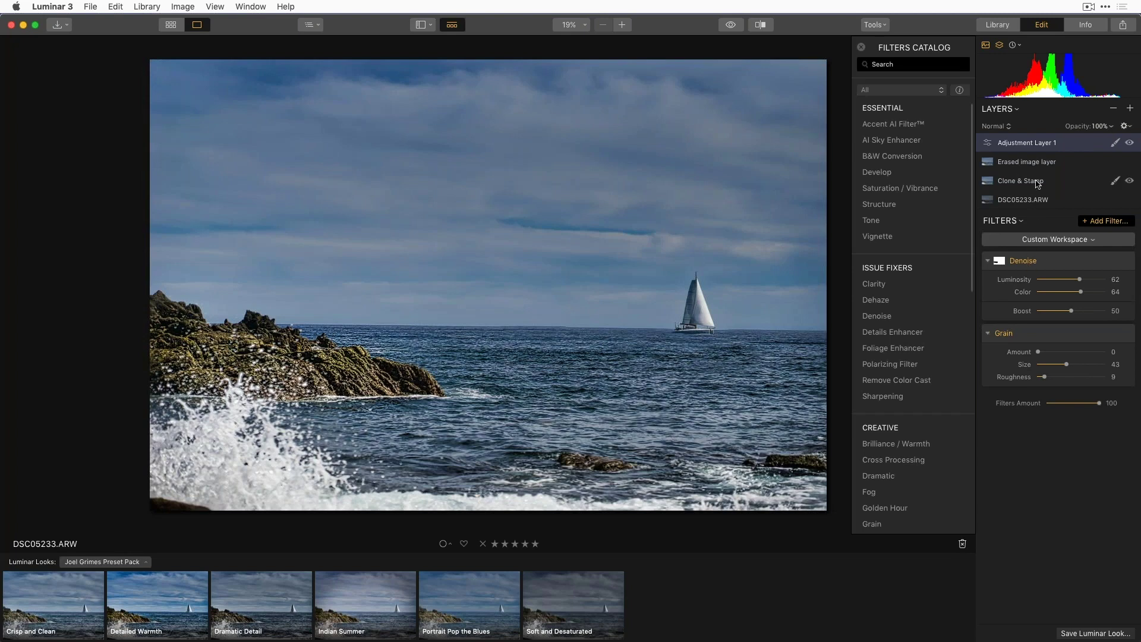
# Step: Look over the Grain filter's blend modes and raise its Amount to 33
pyautogui.click(1017, 335)
pyautogui.moveTo(1017, 385)
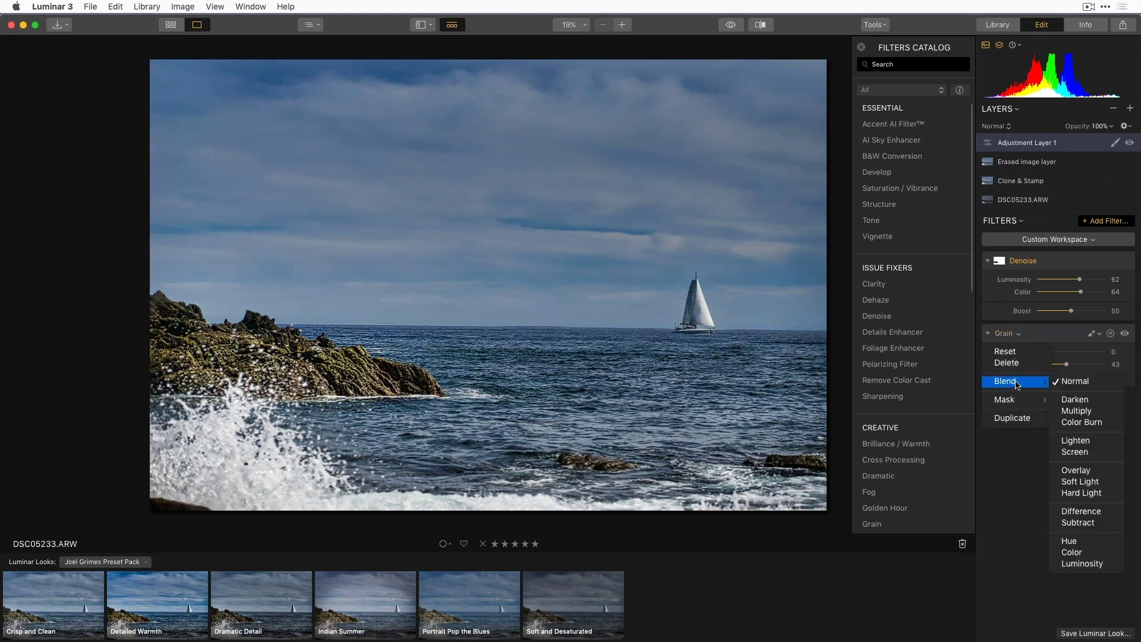
pyautogui.click(1047, 353)
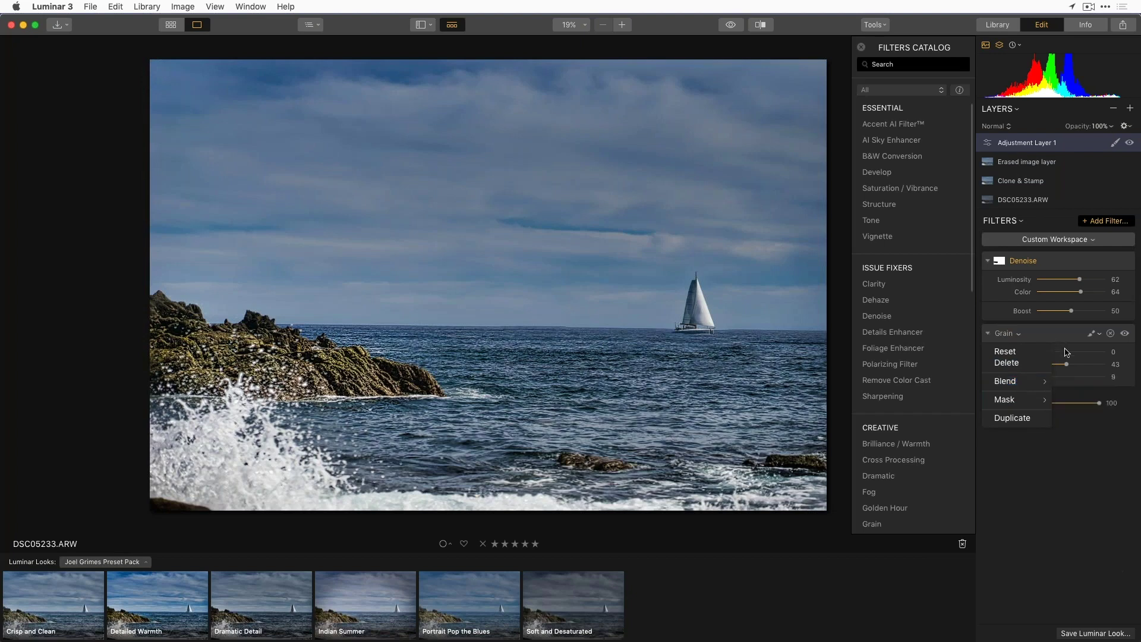
pyautogui.click(1058, 353)
pyautogui.moveTo(1058, 353); pyautogui.dragTo(1061, 353)
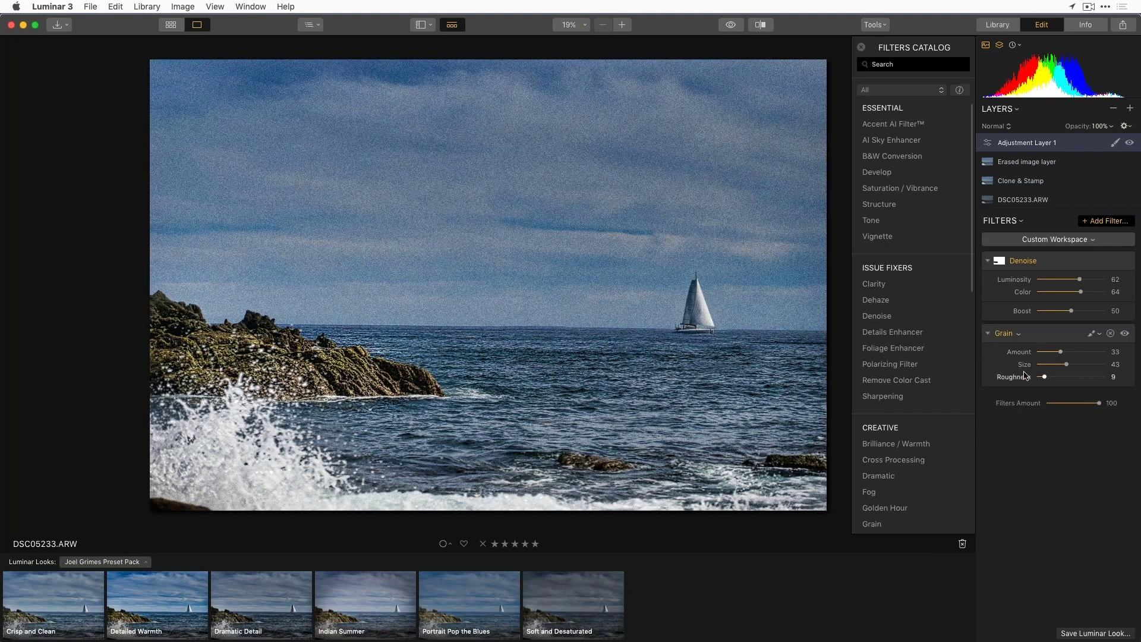
# Step: Set the Grain filter's blend mode to Lighten and its Amount to 11
pyautogui.click(1018, 334)
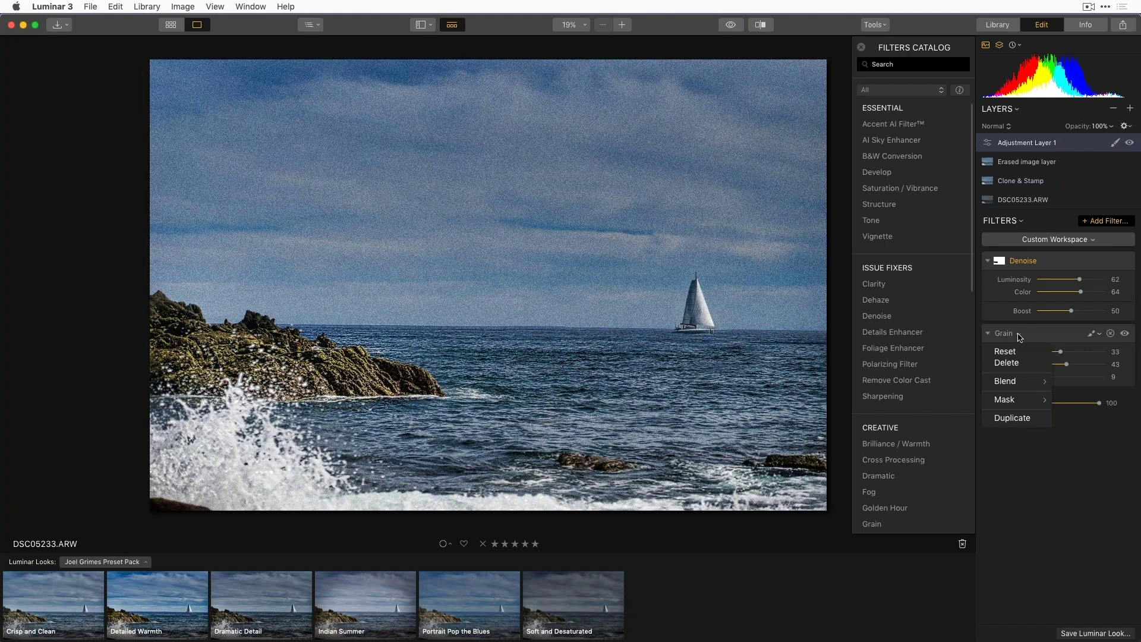
pyautogui.moveTo(1020, 381)
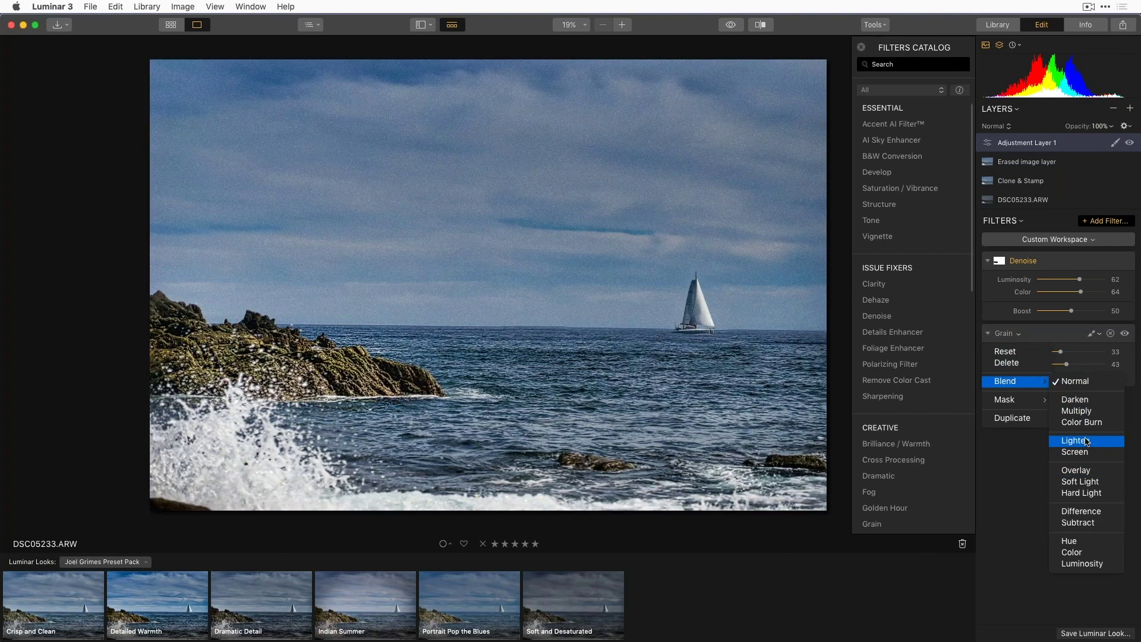
pyautogui.click(1085, 441)
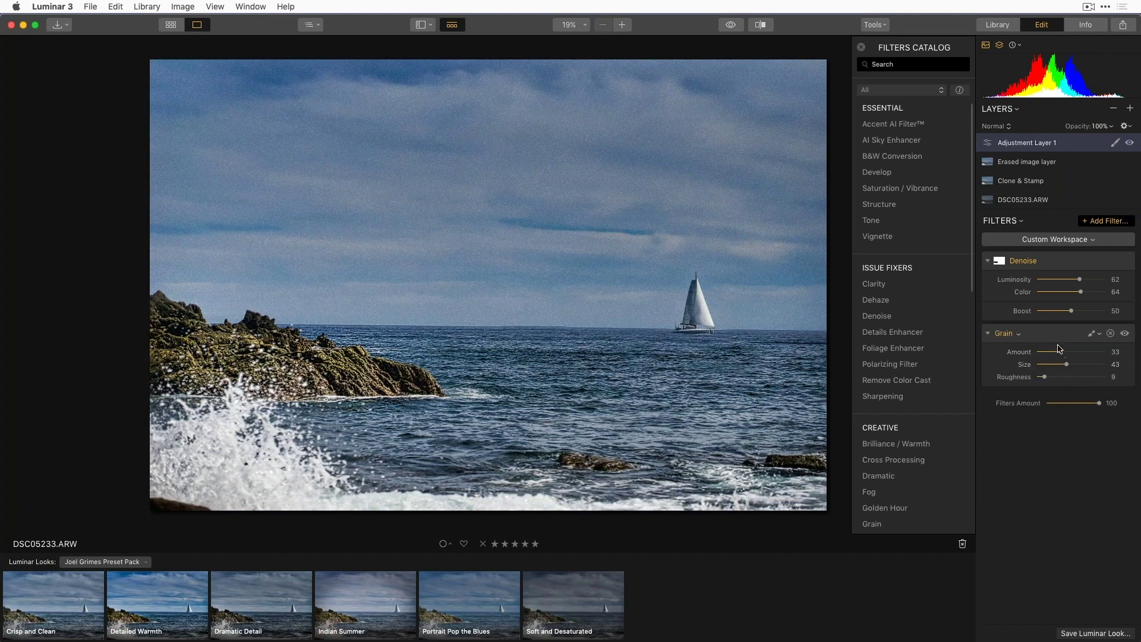
pyautogui.moveTo(1062, 352); pyautogui.dragTo(1045, 353)
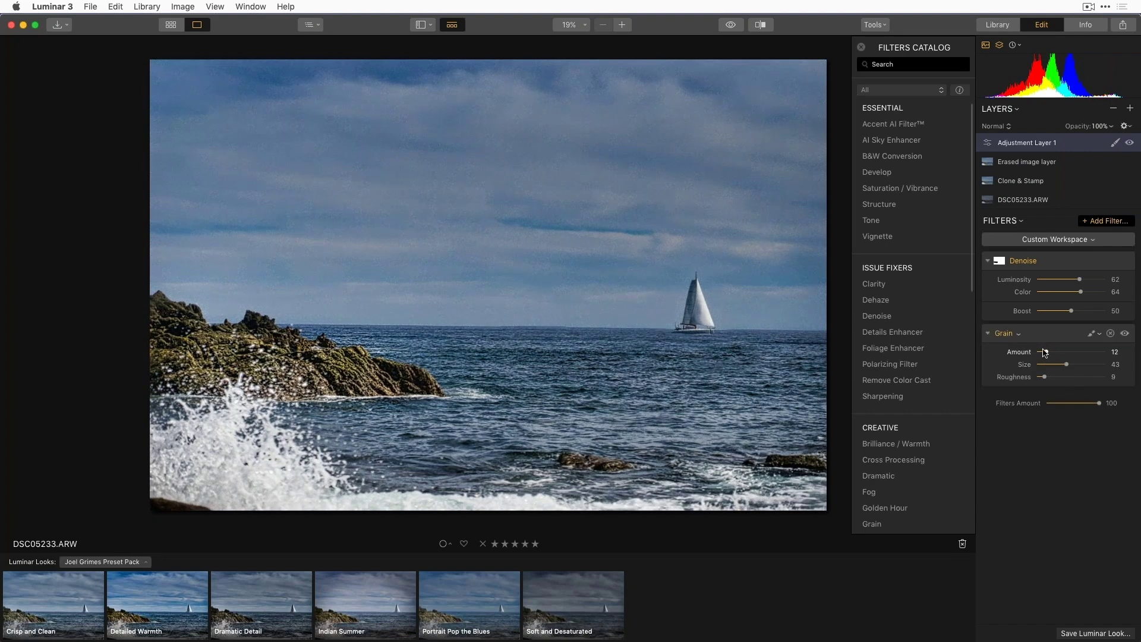
# Step: Preview the blend modes available for the adjustment layer and leave the list without choosing one
pyautogui.rightClick(1040, 145)
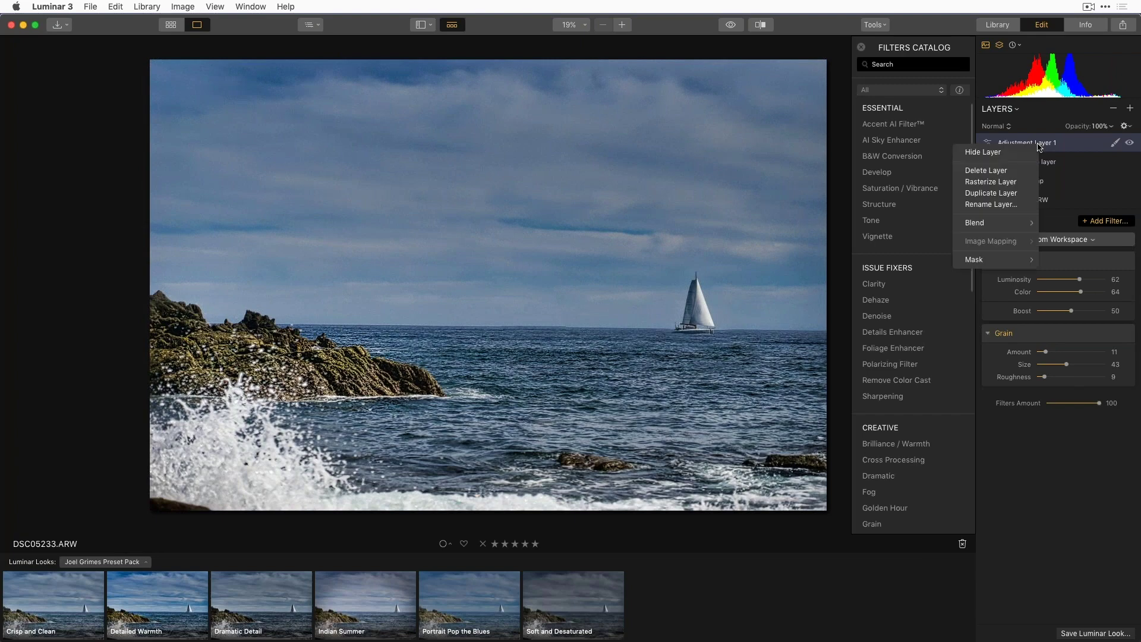
pyautogui.moveTo(998, 222)
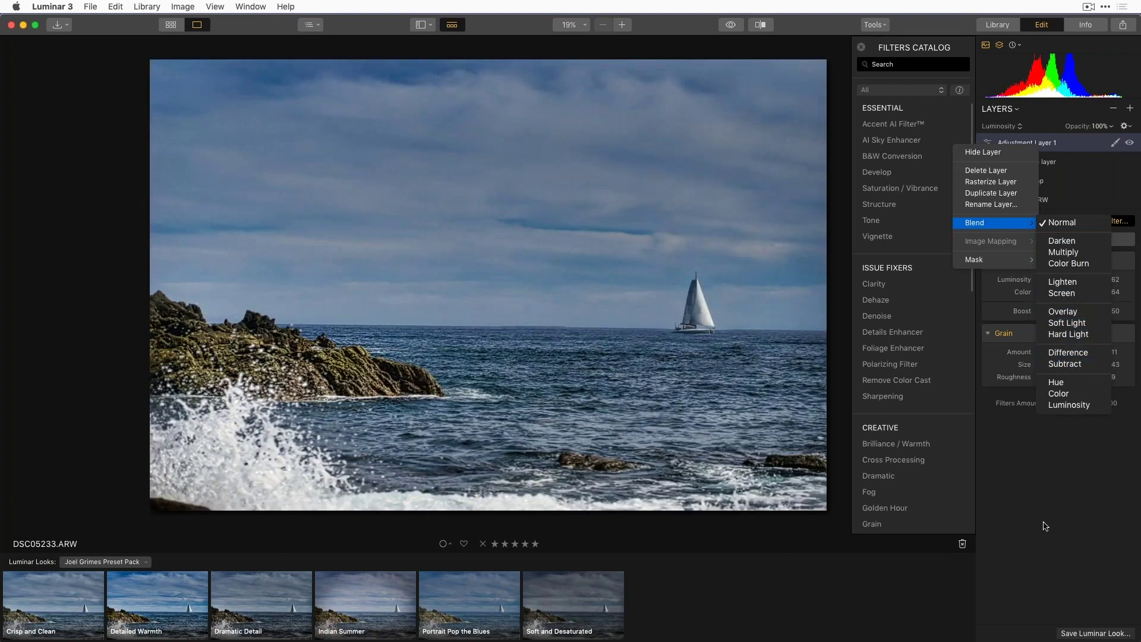
pyautogui.click(1045, 526)
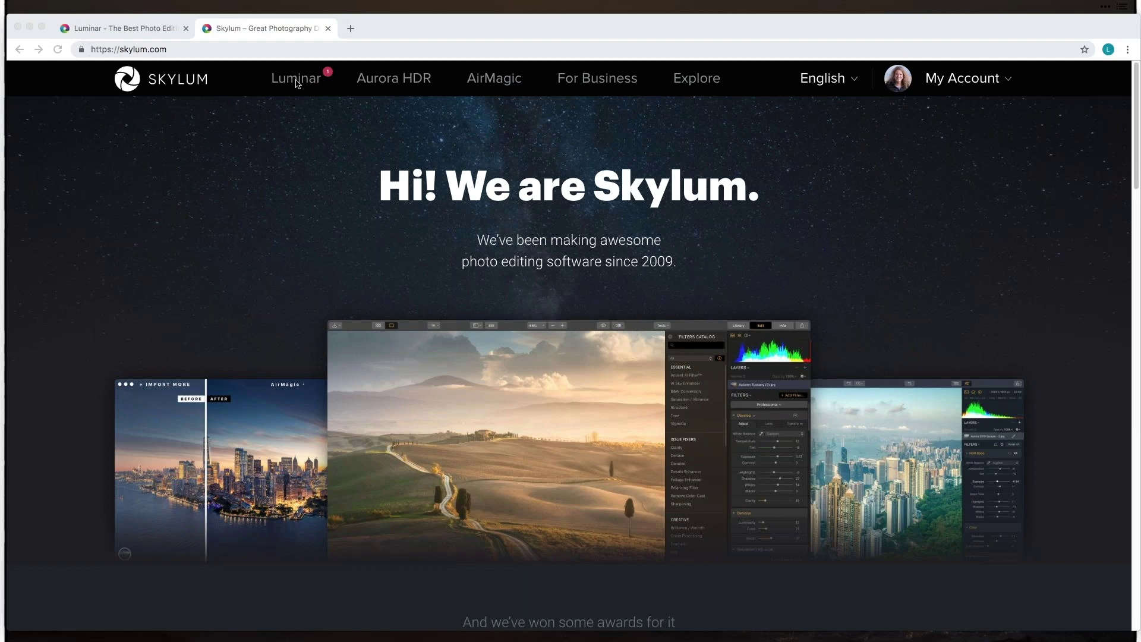
# Step: In Chrome, open the Luminar User Guide on the Skylum site and look through its chapter list
pyautogui.moveTo(297, 83)
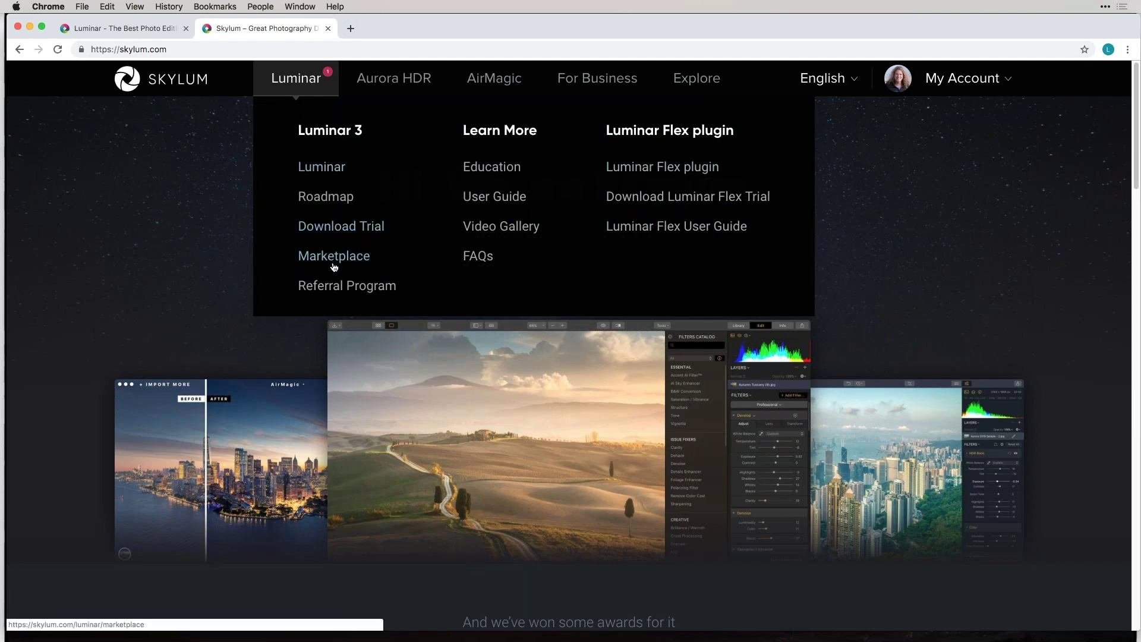
pyautogui.click(501, 201)
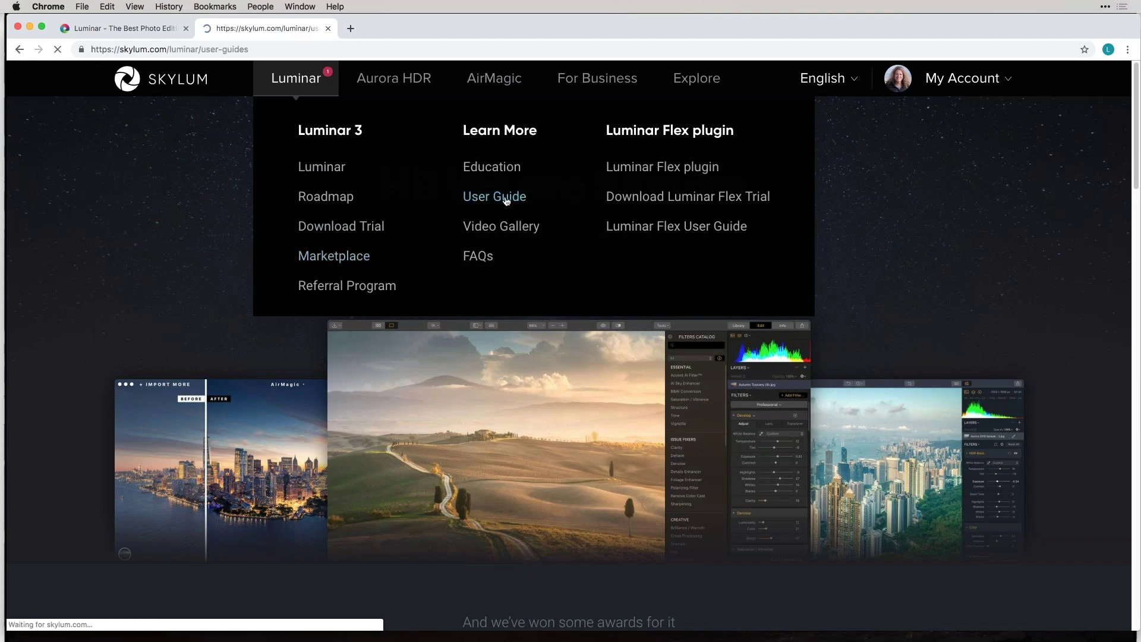
pyautogui.scroll(-2, 852, 464)
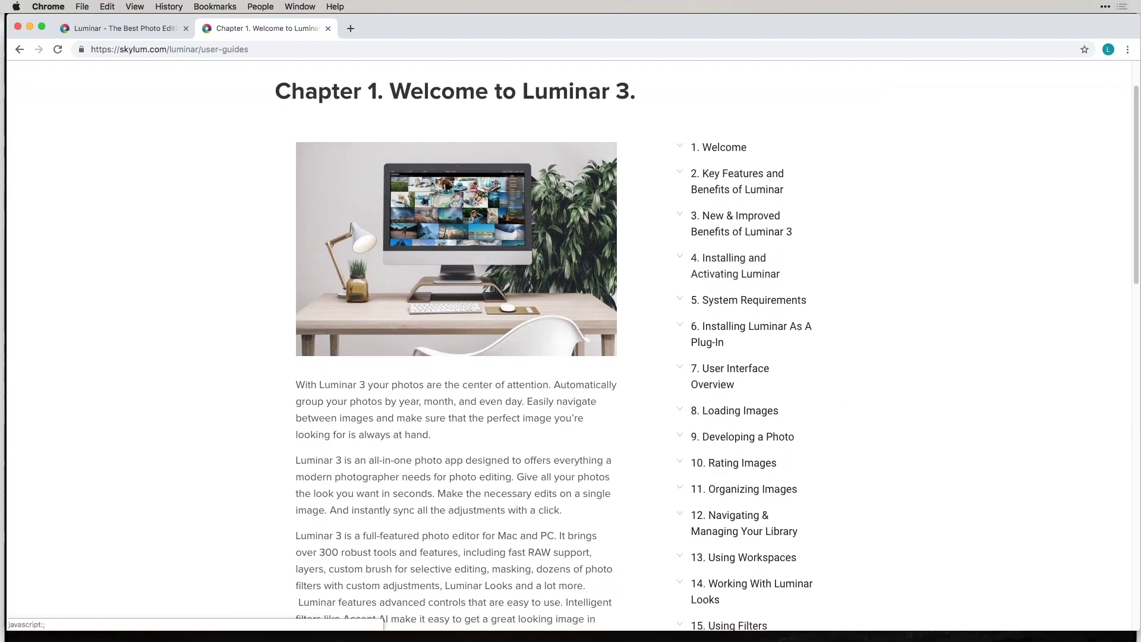
pyautogui.scroll(-2, 831, 547)
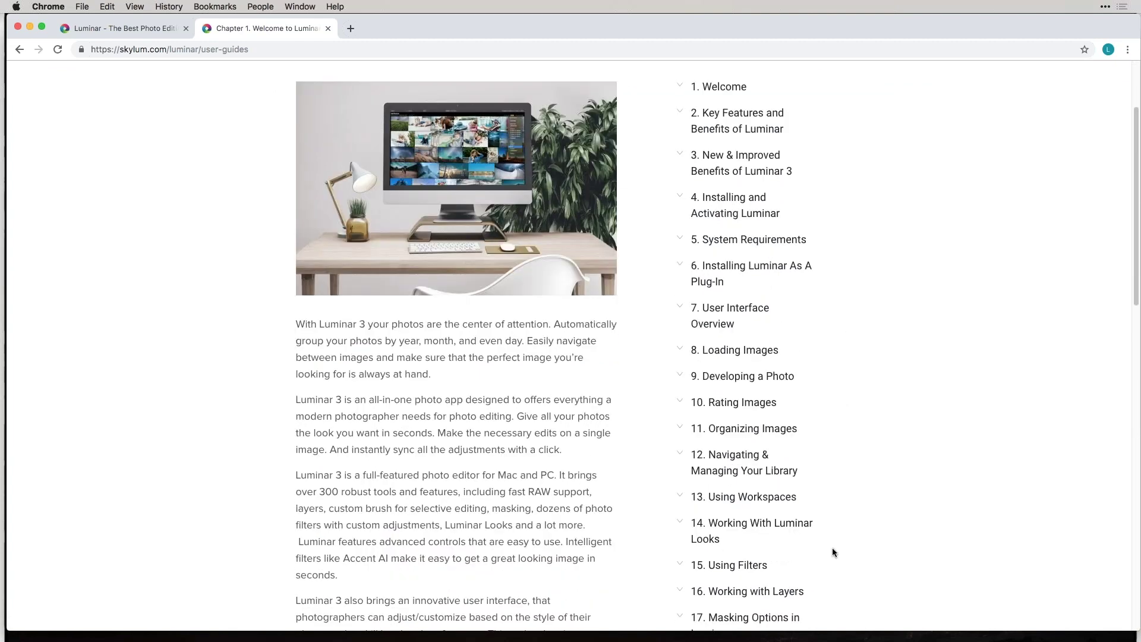
pyautogui.scroll(-5, 832, 552)
pyautogui.scroll(-3, 832, 552)
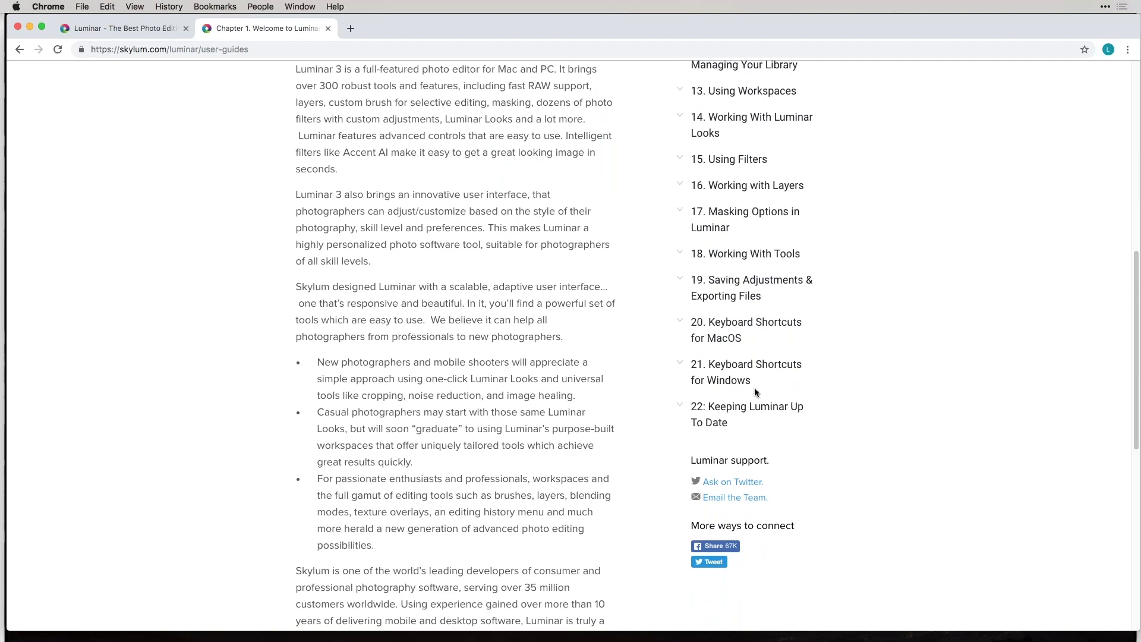
pyautogui.scroll(10, 906, 358)
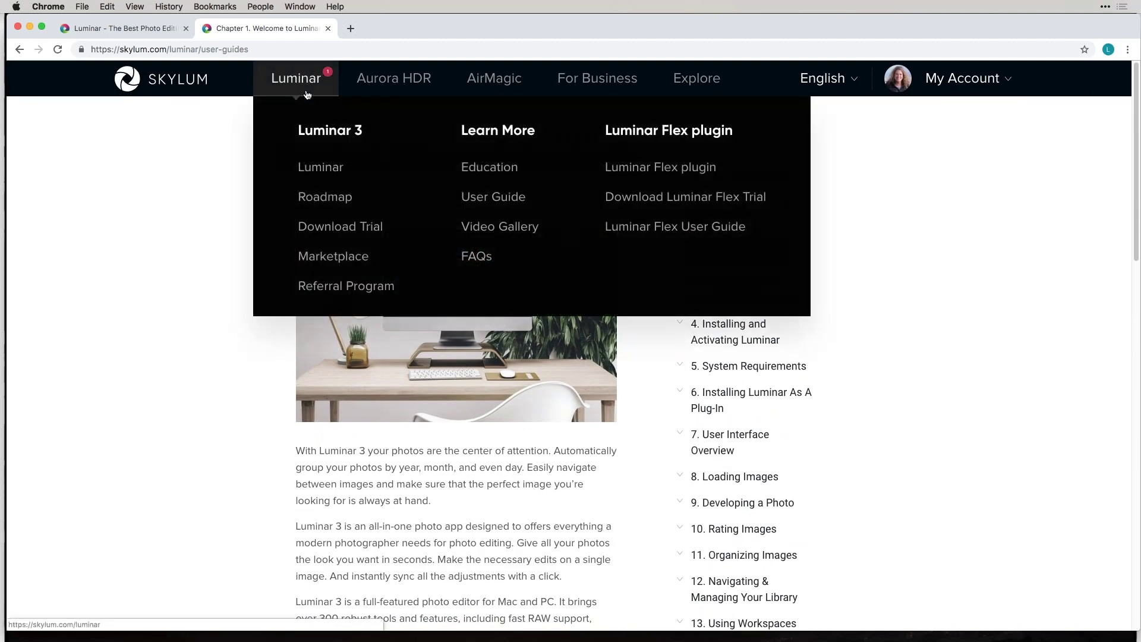
# Step: Open Luminar's Education page on the Skylum site and look through the tutorial posts
pyautogui.click(500, 169)
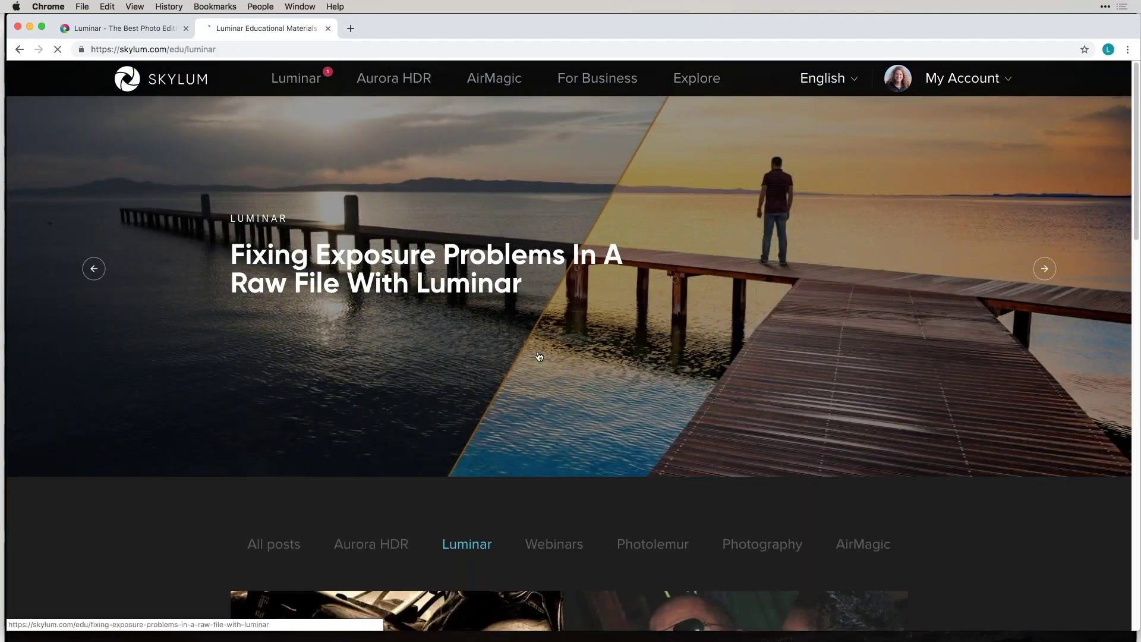
pyautogui.scroll(-5, 960, 562)
pyautogui.scroll(-10, 963, 563)
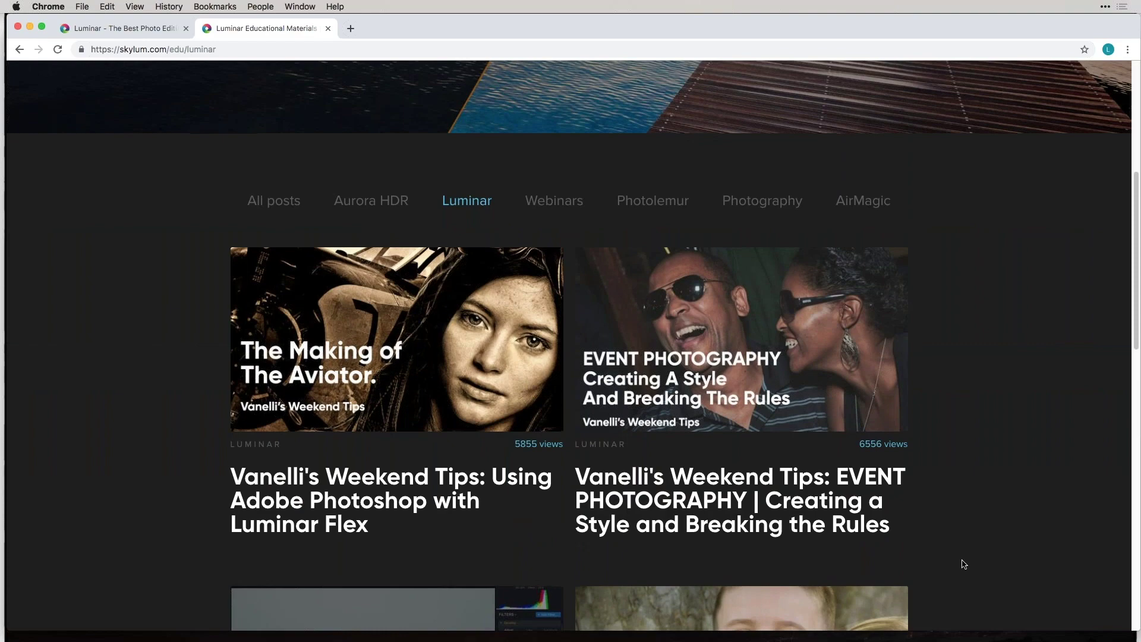
pyautogui.scroll(-4, 963, 563)
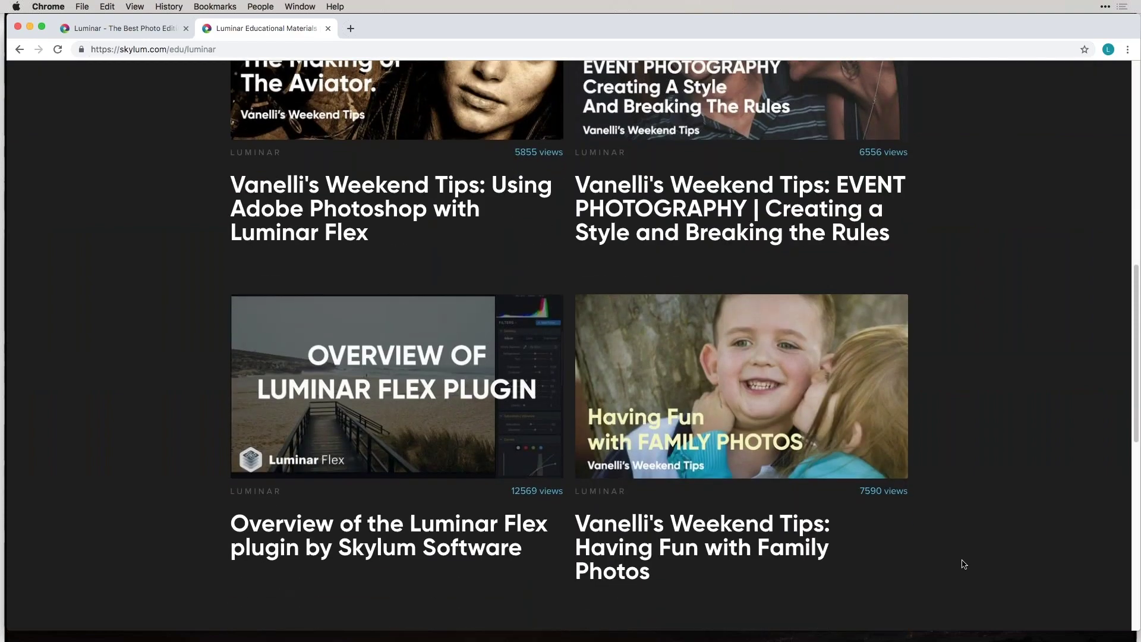
pyautogui.scroll(4, 963, 563)
pyautogui.scroll(-2, 960, 565)
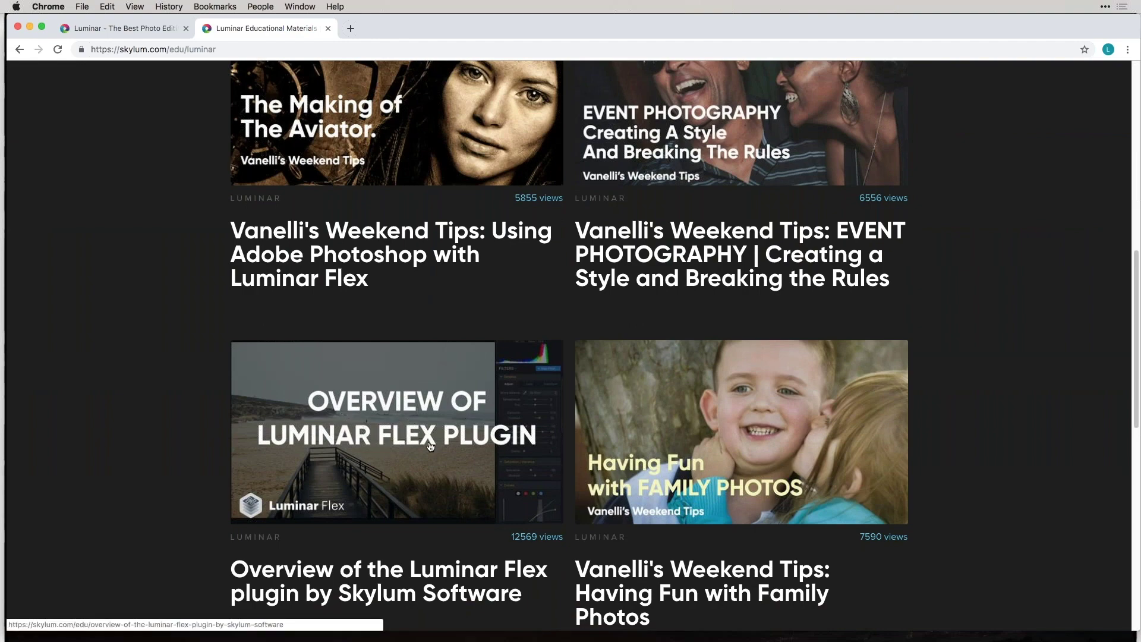
pyautogui.scroll(-8, 495, 492)
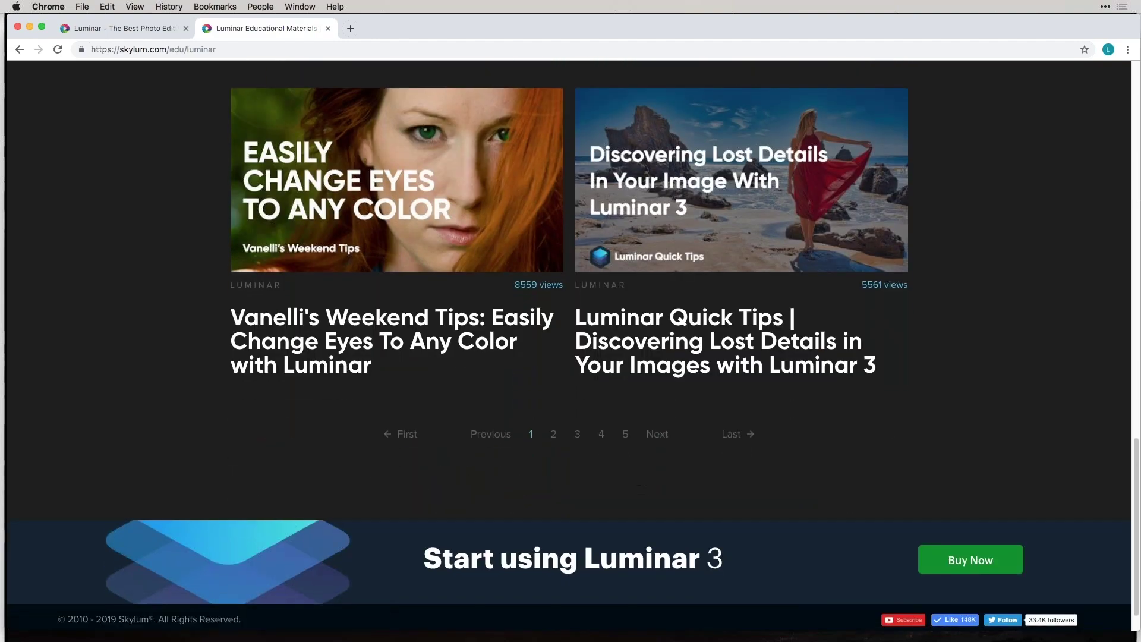
pyautogui.scroll(10, 453, 158)
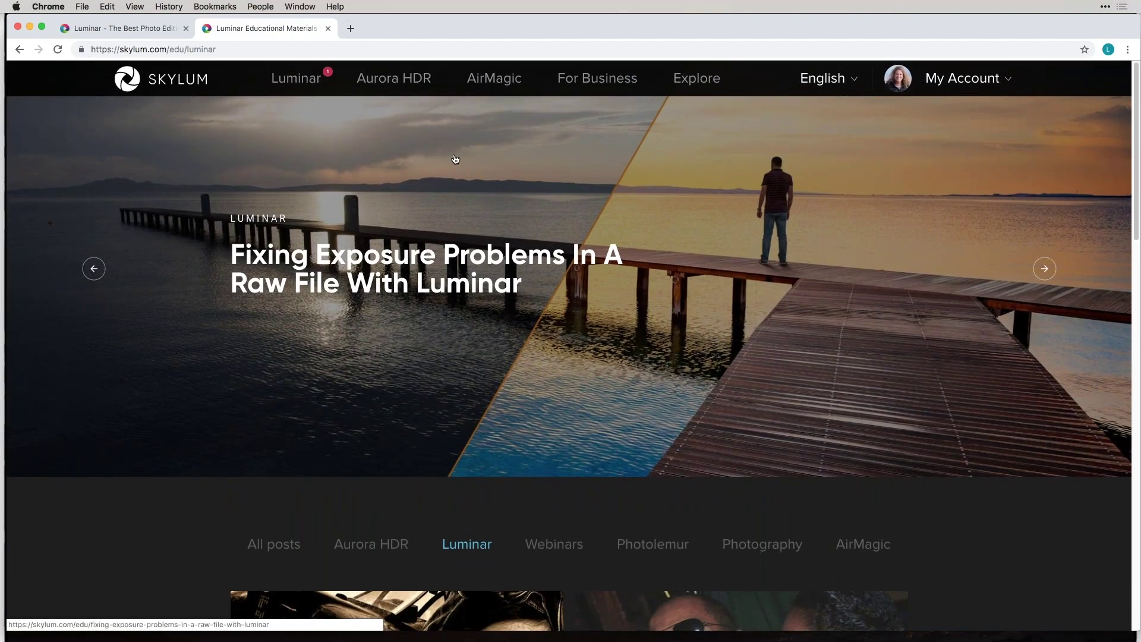
# Step: Open Skylum's Webinars page and look through the upcoming events
pyautogui.moveTo(690, 88)
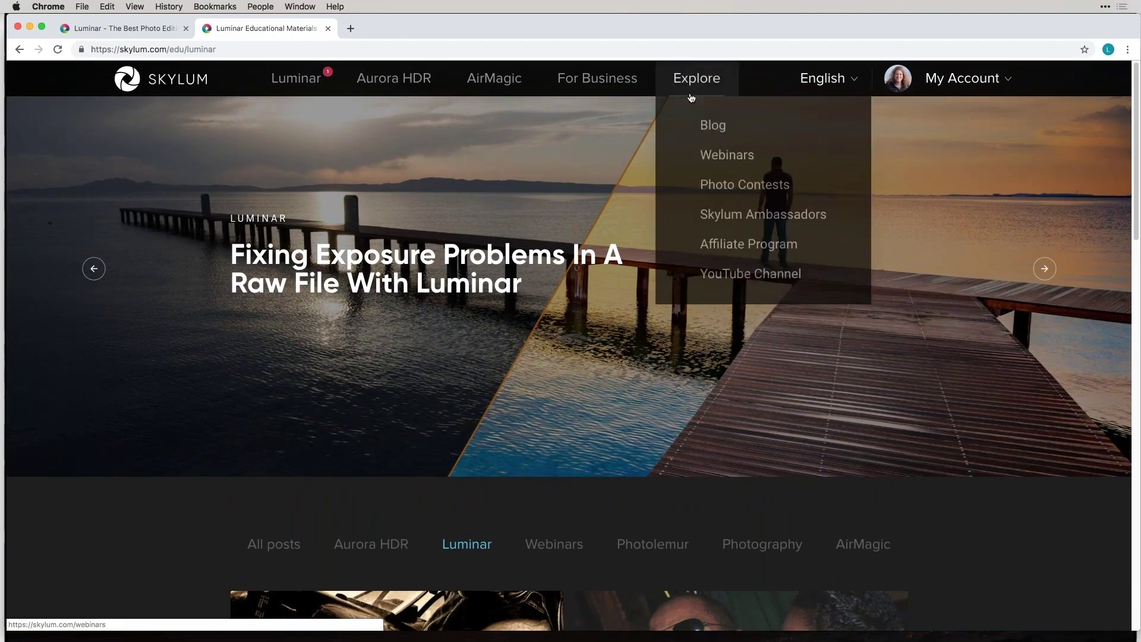
pyautogui.click(727, 154)
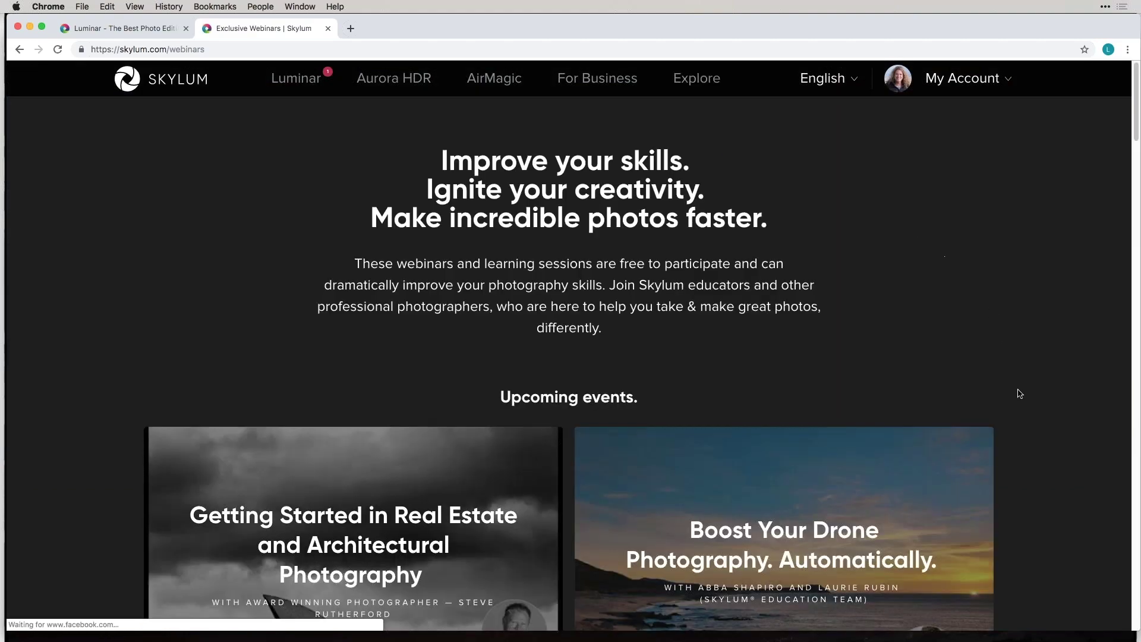
pyautogui.scroll(-4, 1020, 394)
pyautogui.scroll(-5, 1026, 437)
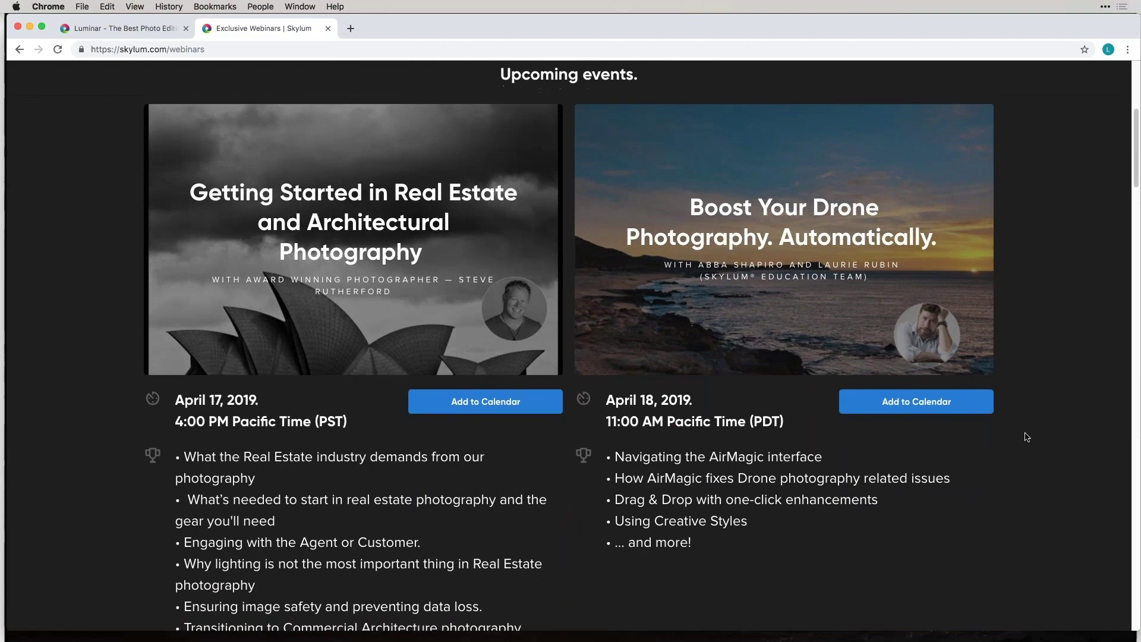
pyautogui.scroll(-6, 1026, 436)
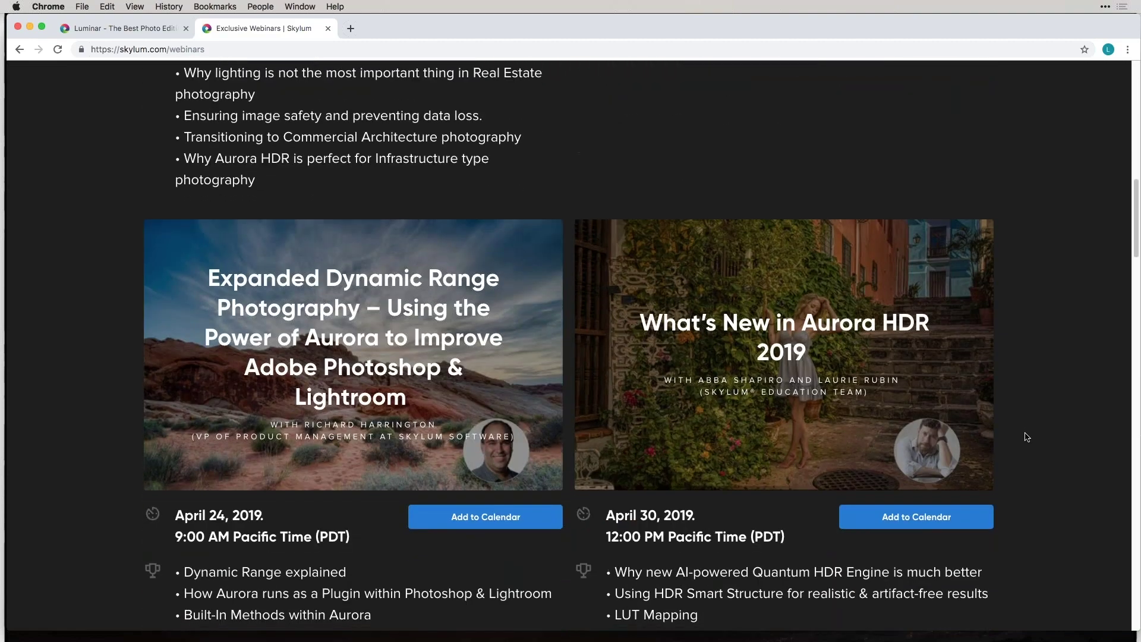